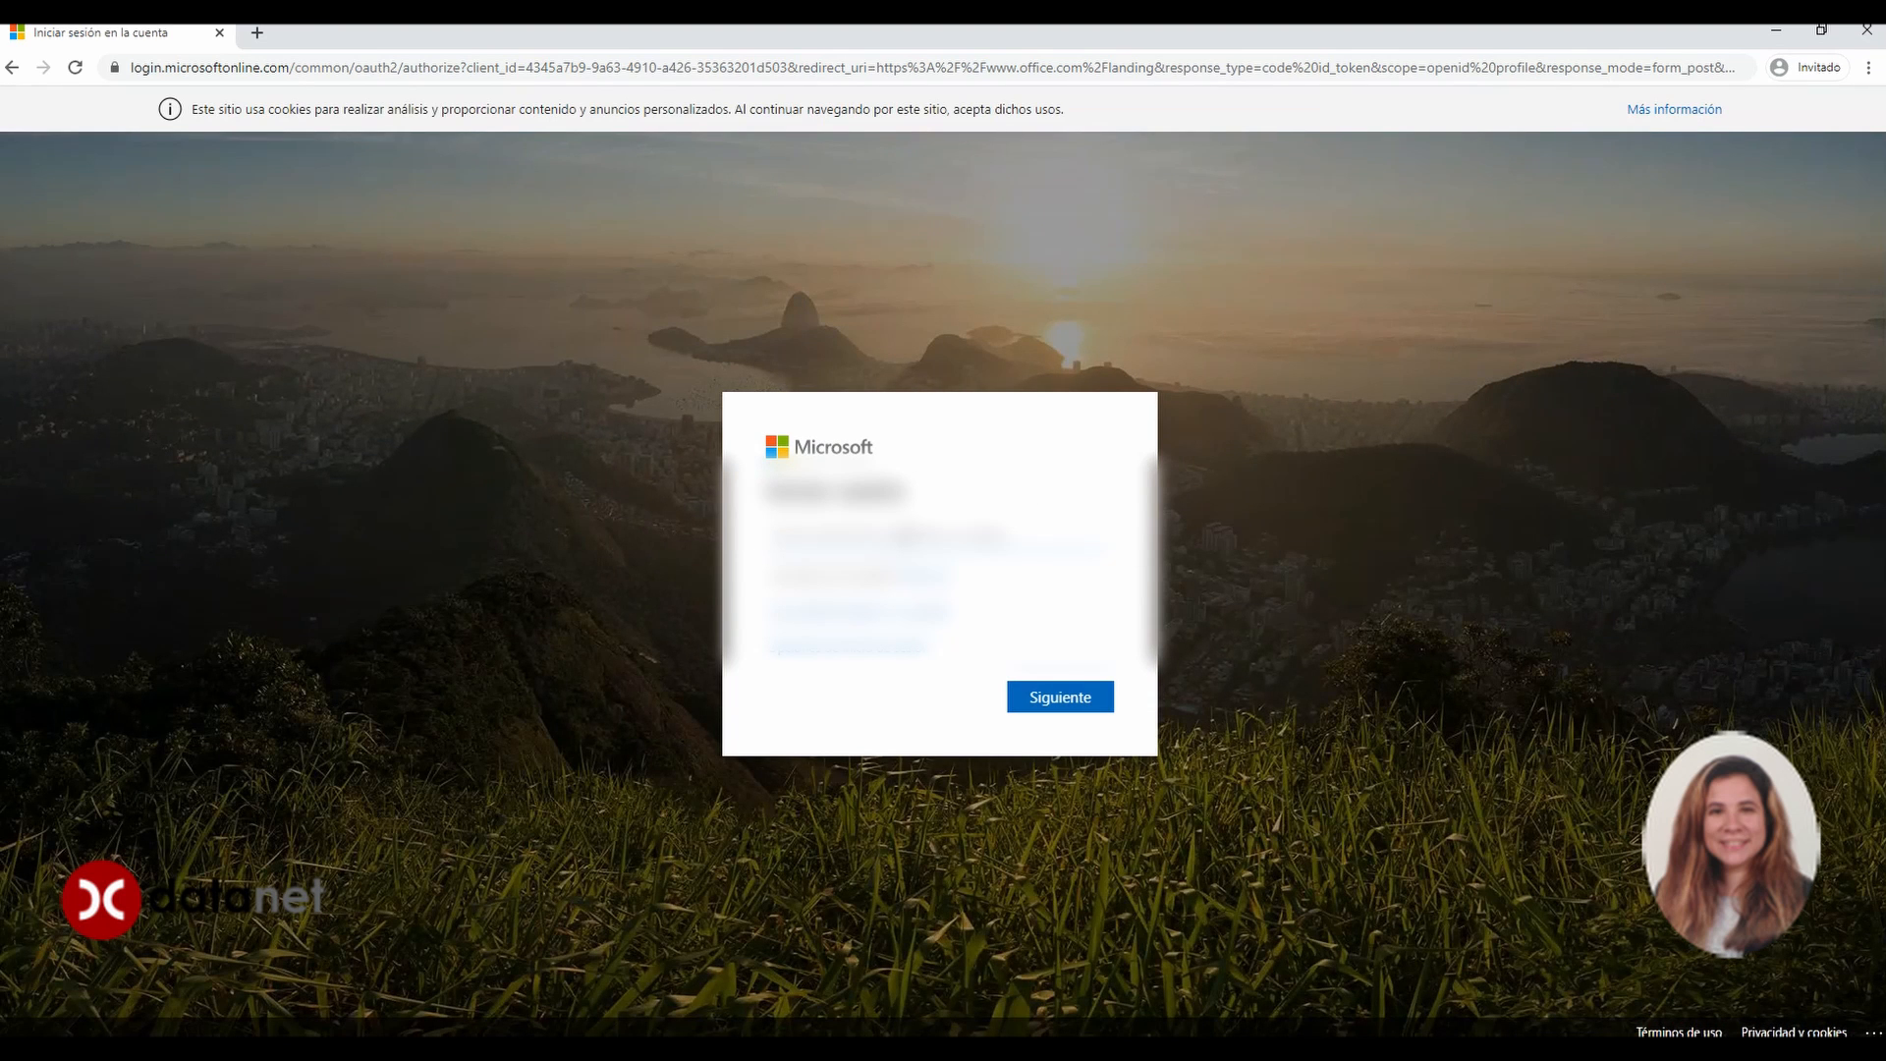
Sign in with the work account's e-mail and password, declining to stay signed in
{"action": "type", "text": "info"}
{"action": "left_click", "coordinate": [1034, 702]}
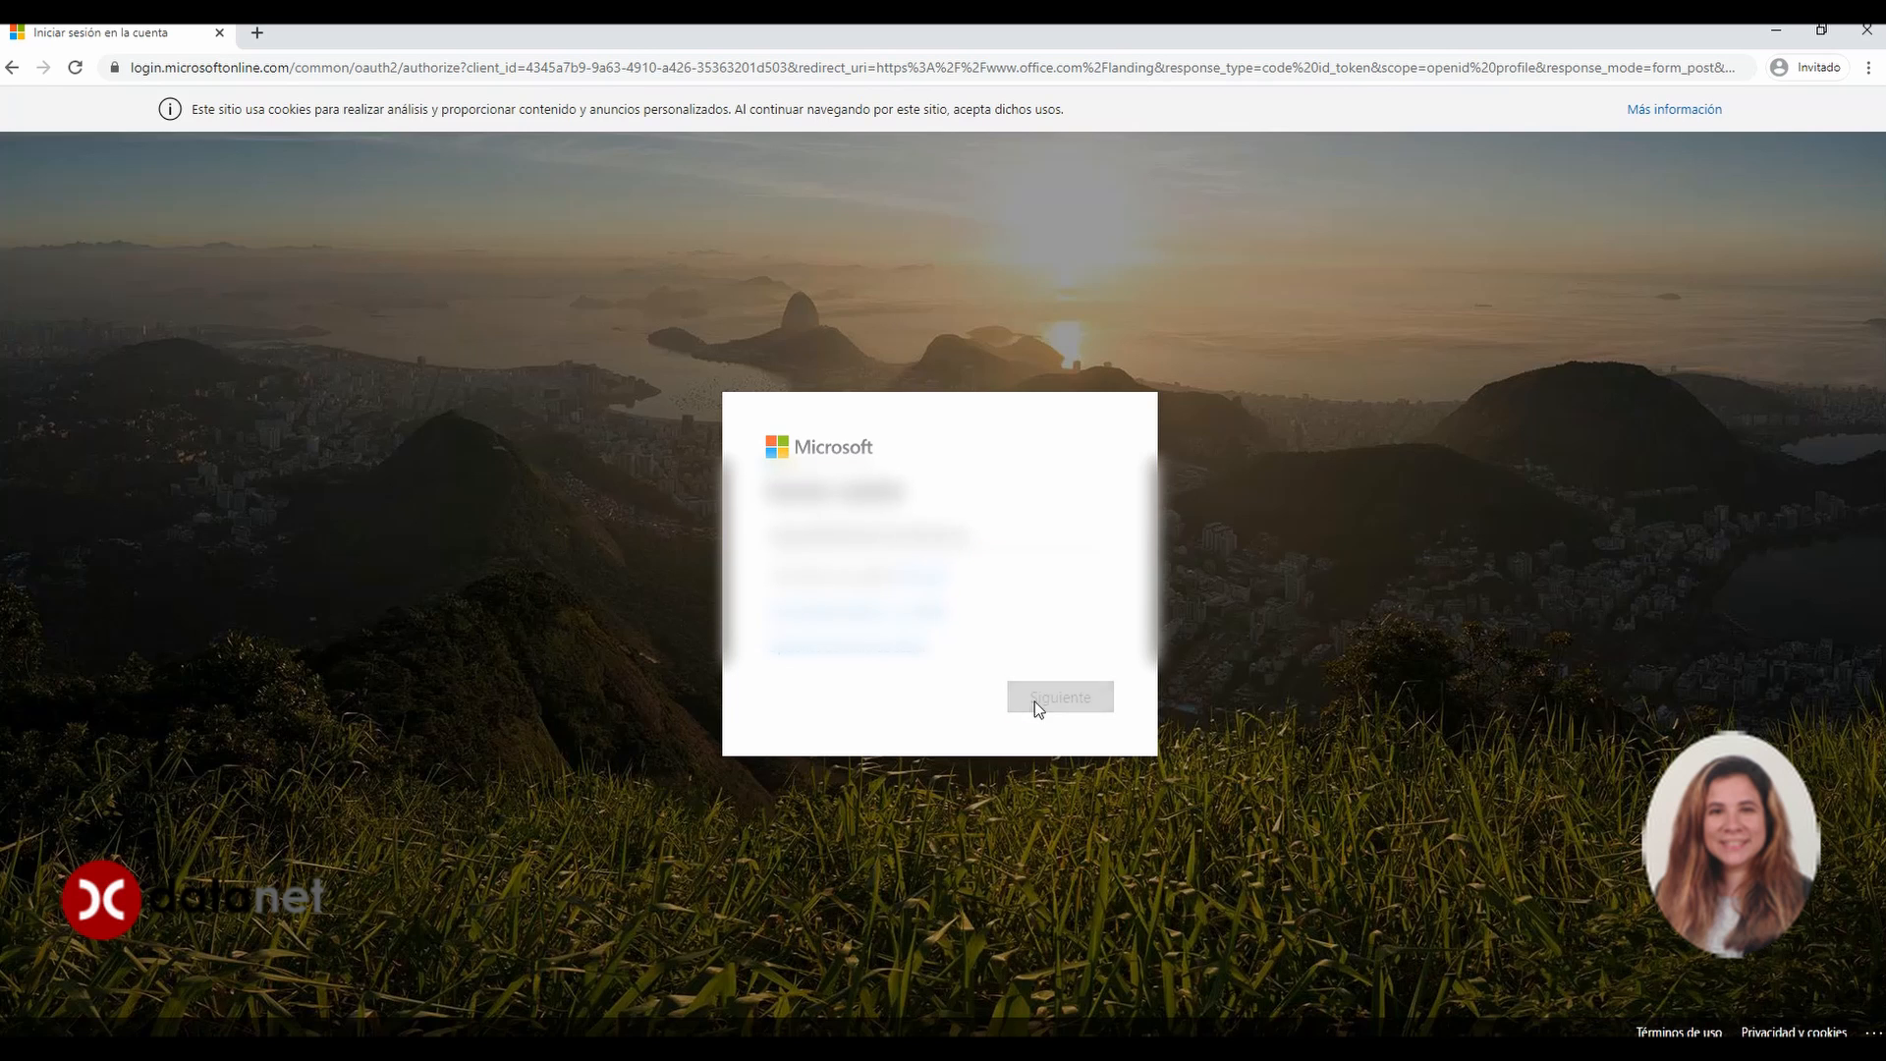
{"action": "type", "text": "•"}
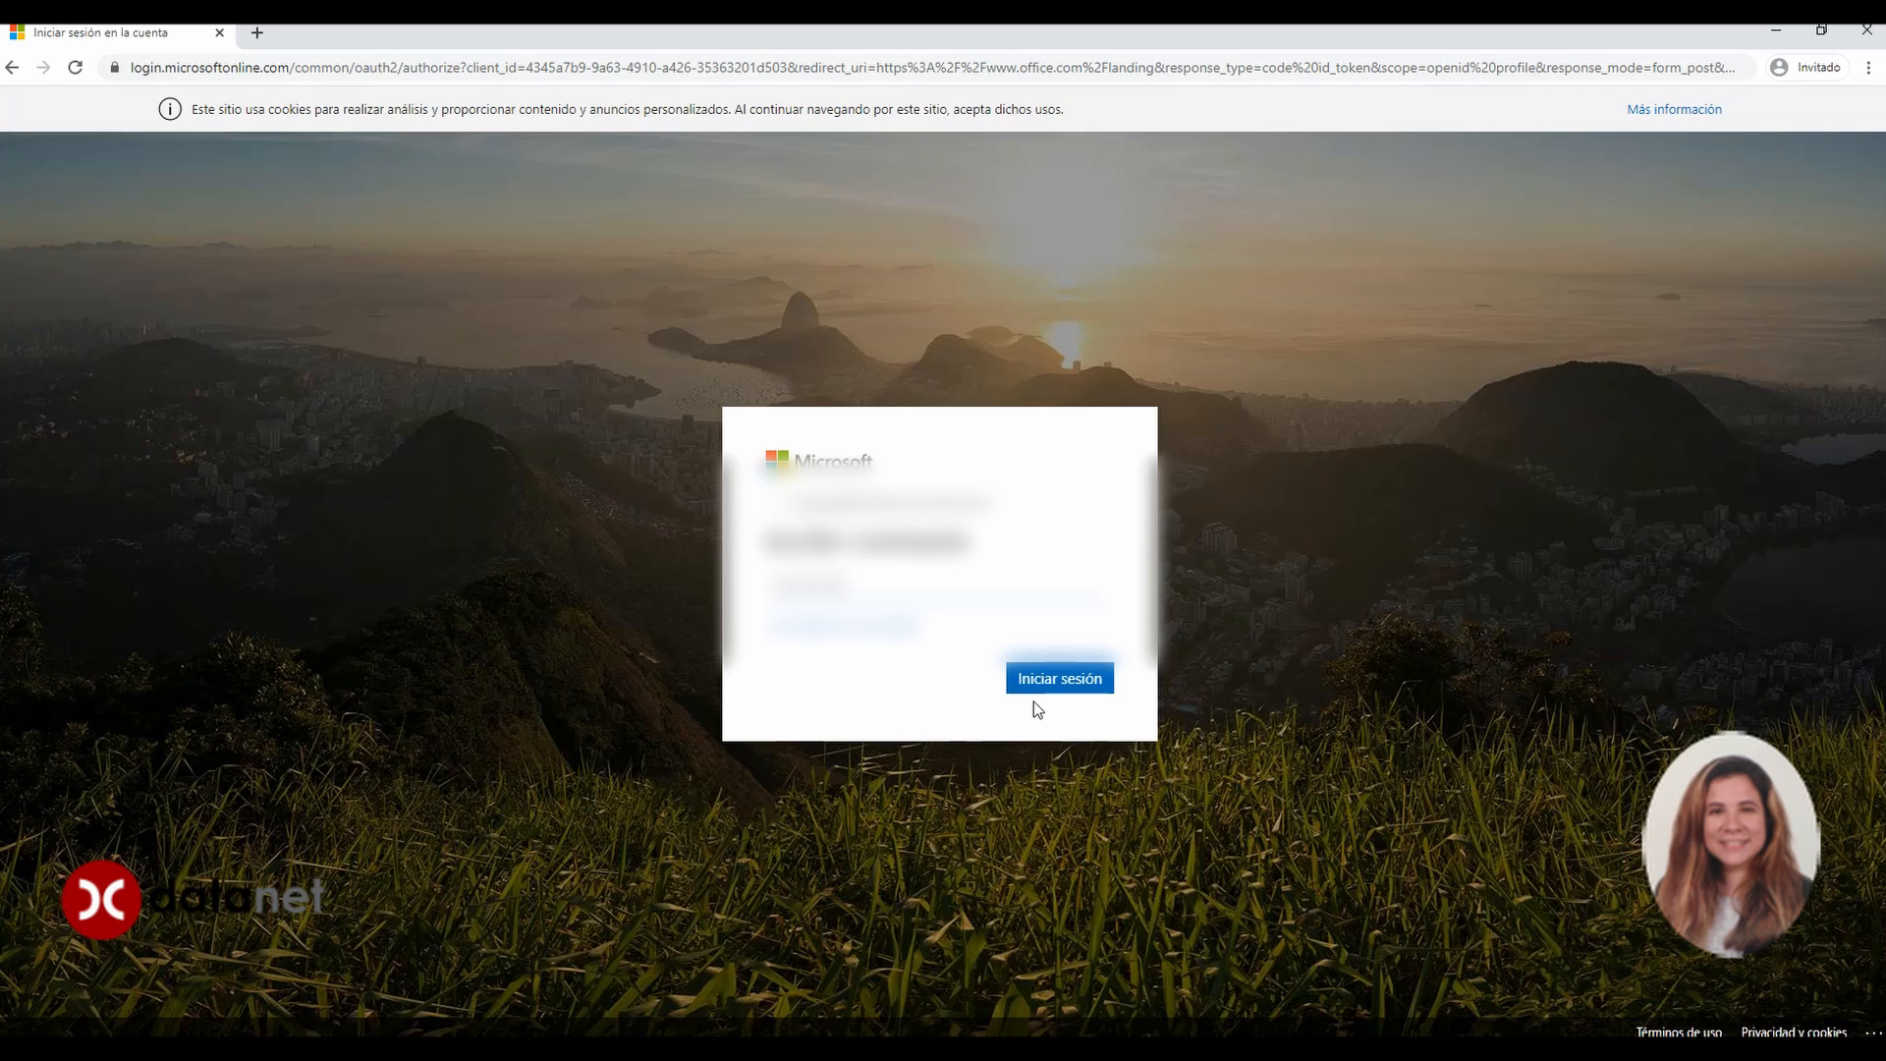
{"action": "key", "text": "Return"}
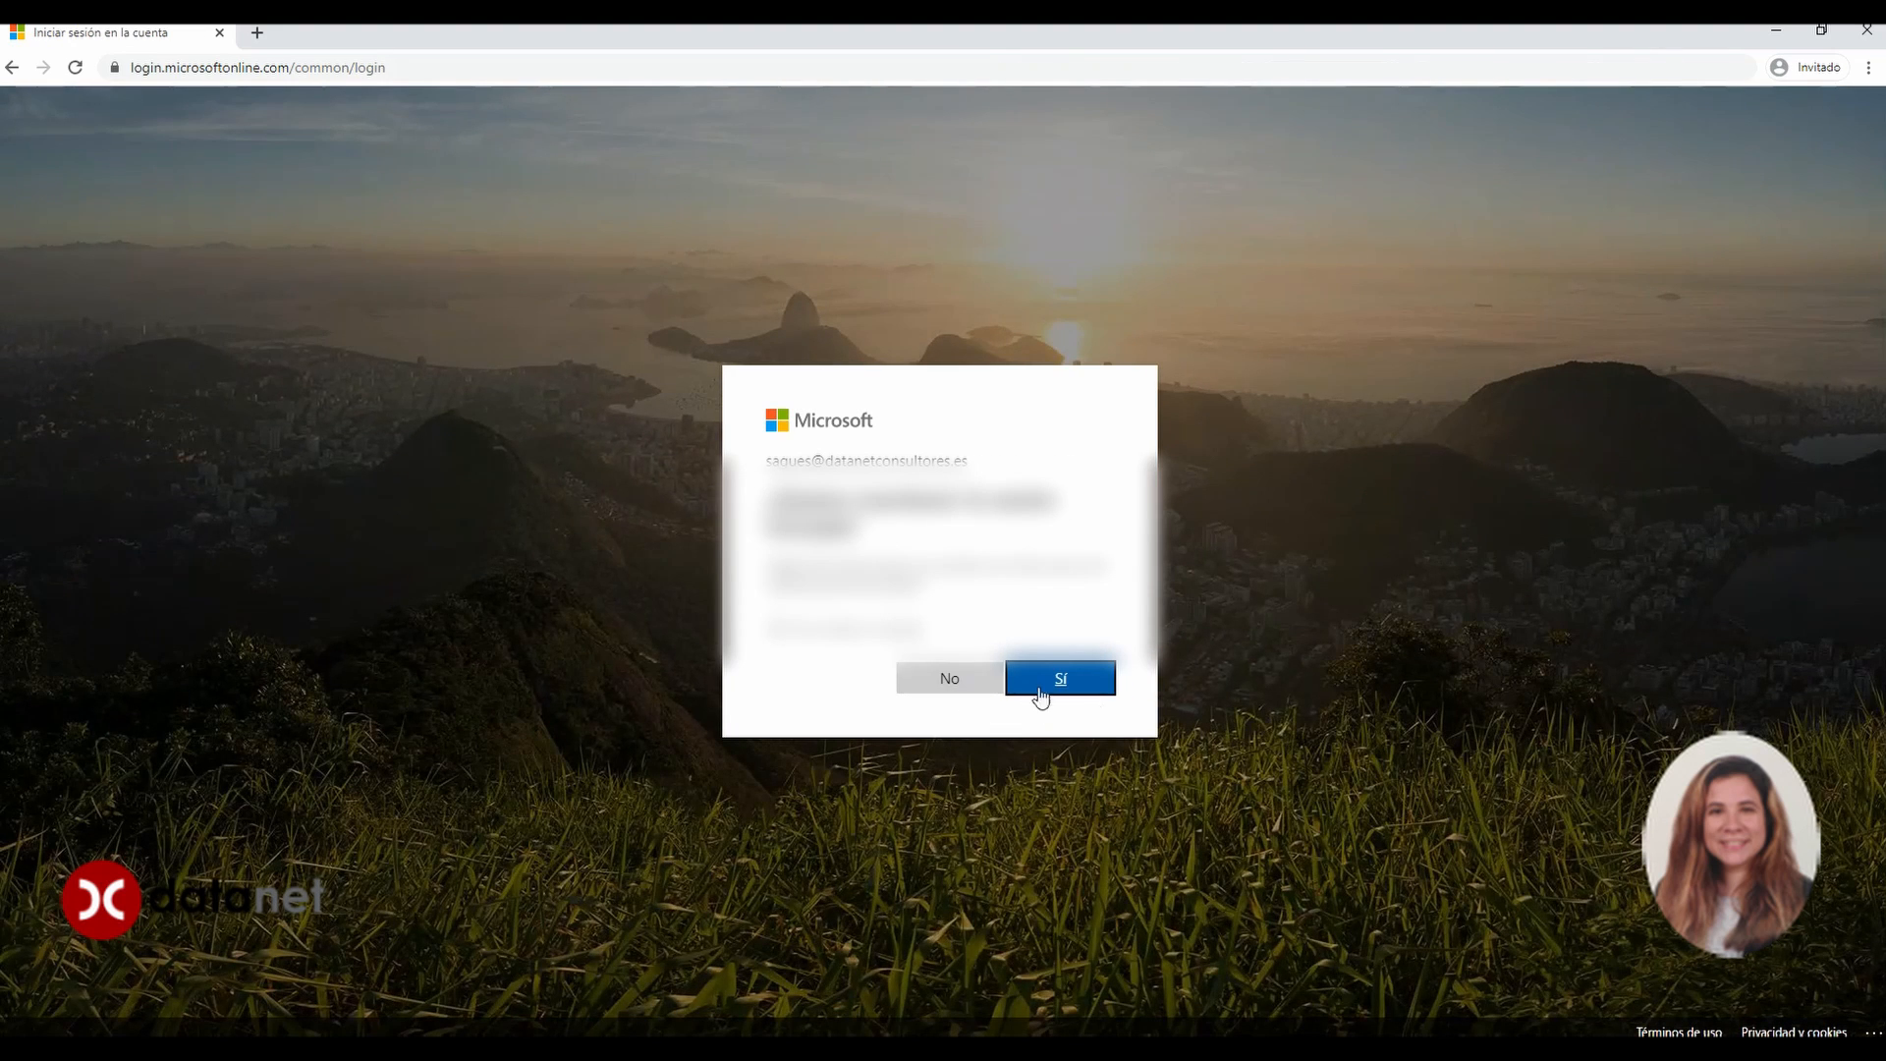
{"action": "left_click", "coordinate": [918, 676]}
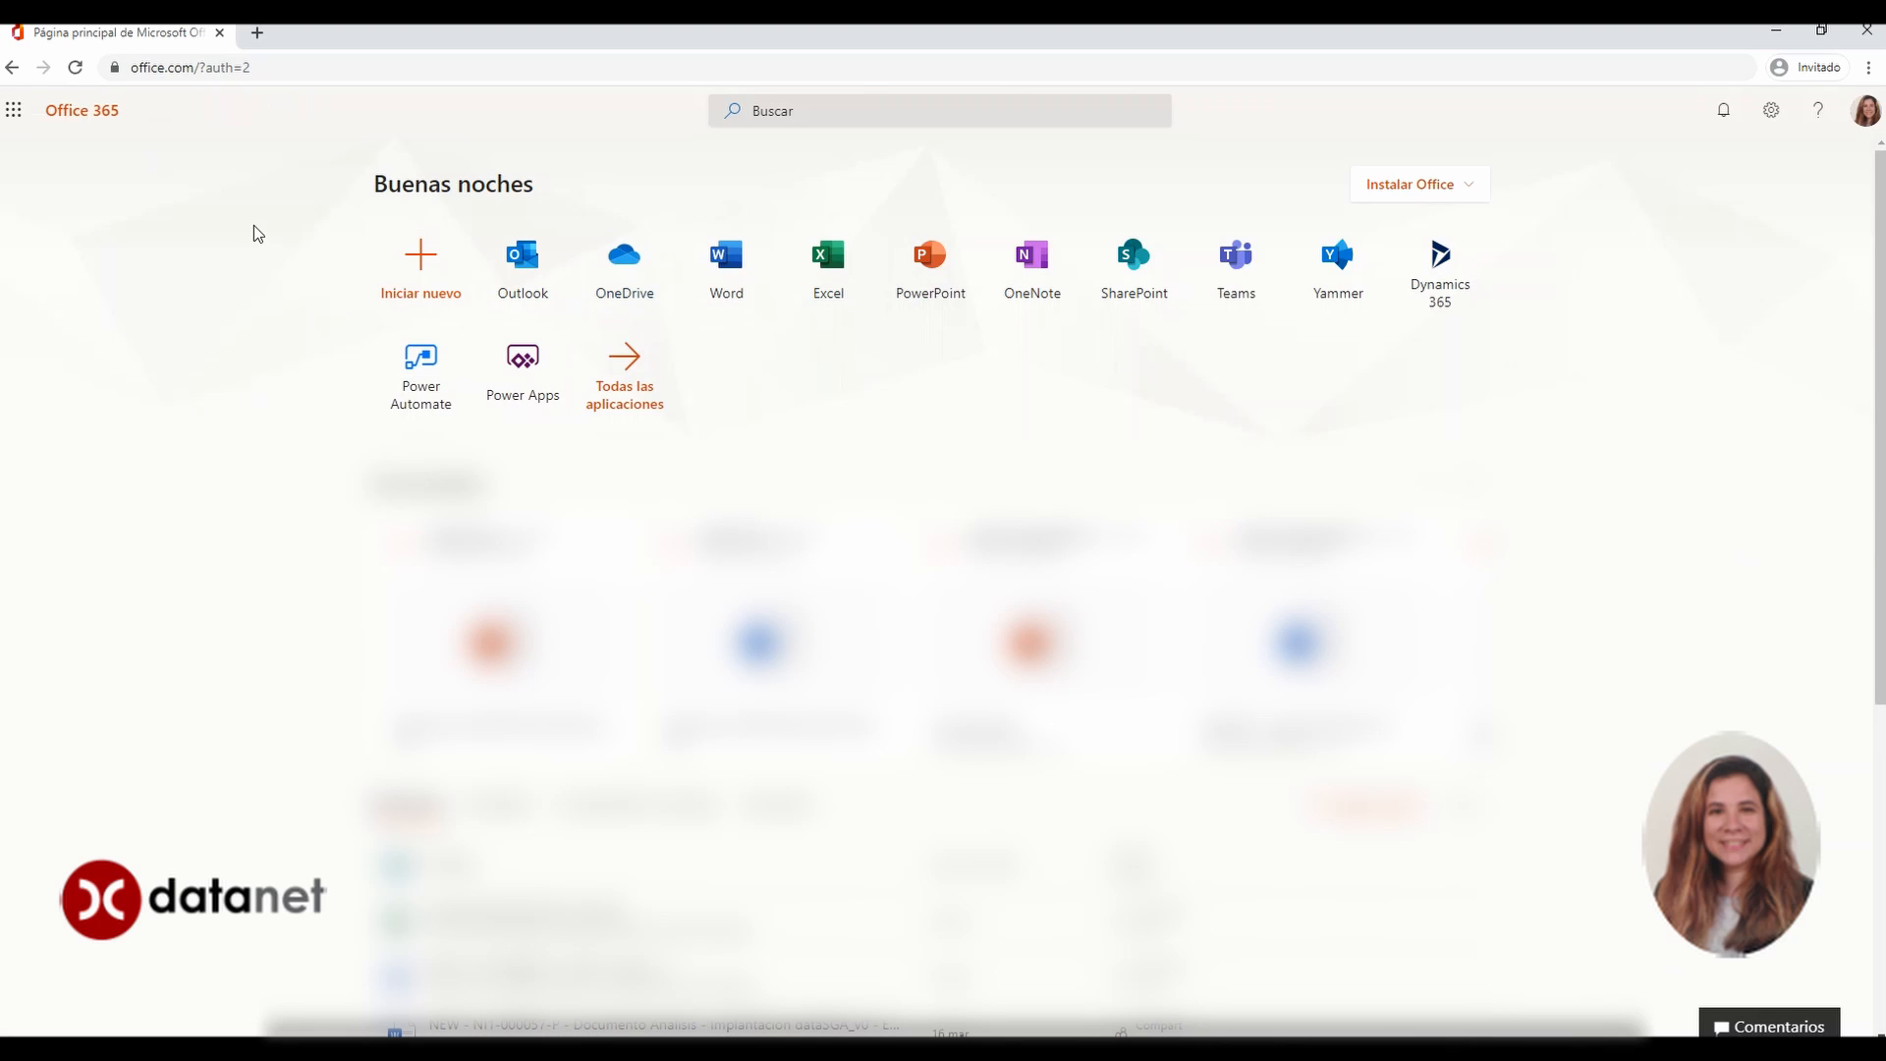
Launch Power Apps from the Office 365 home page tile
{"action": "left_click", "coordinate": [524, 388]}
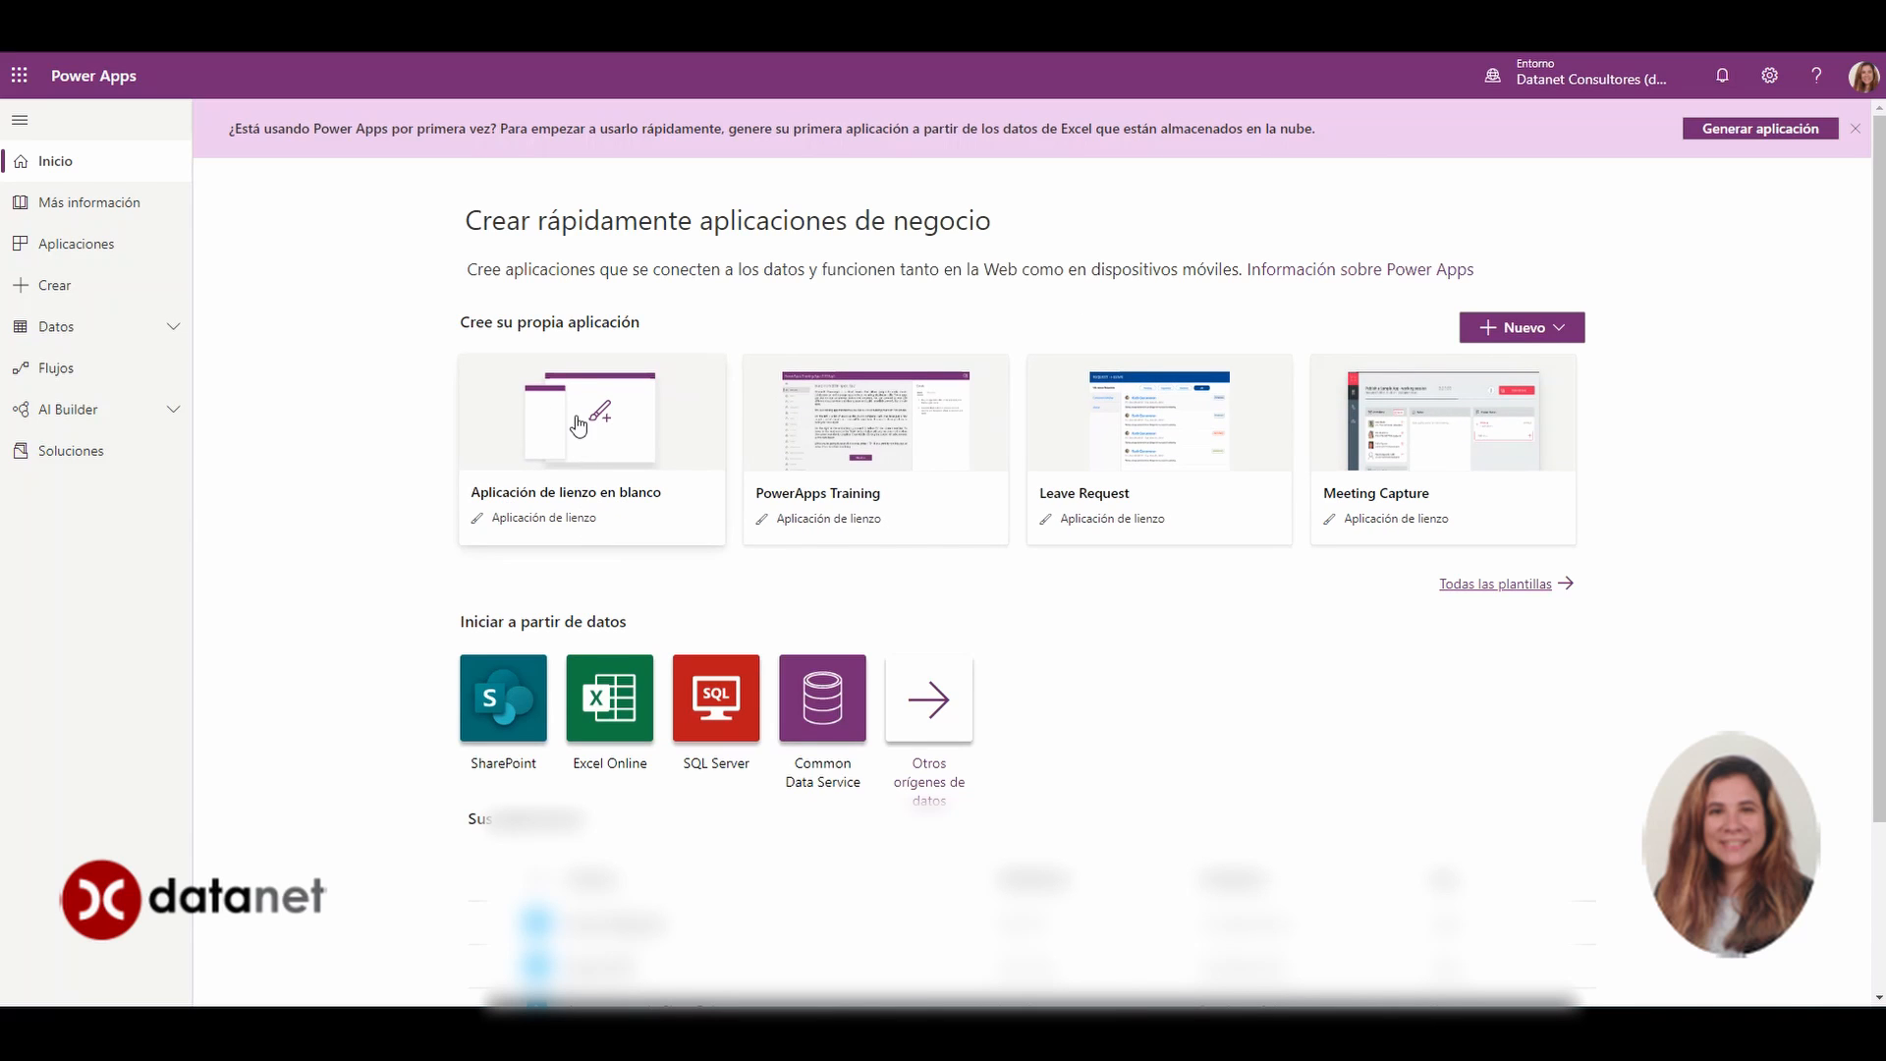
Create a blank phone-format canvas app named 'Formaciónloggin'
{"action": "left_click", "coordinate": [586, 451]}
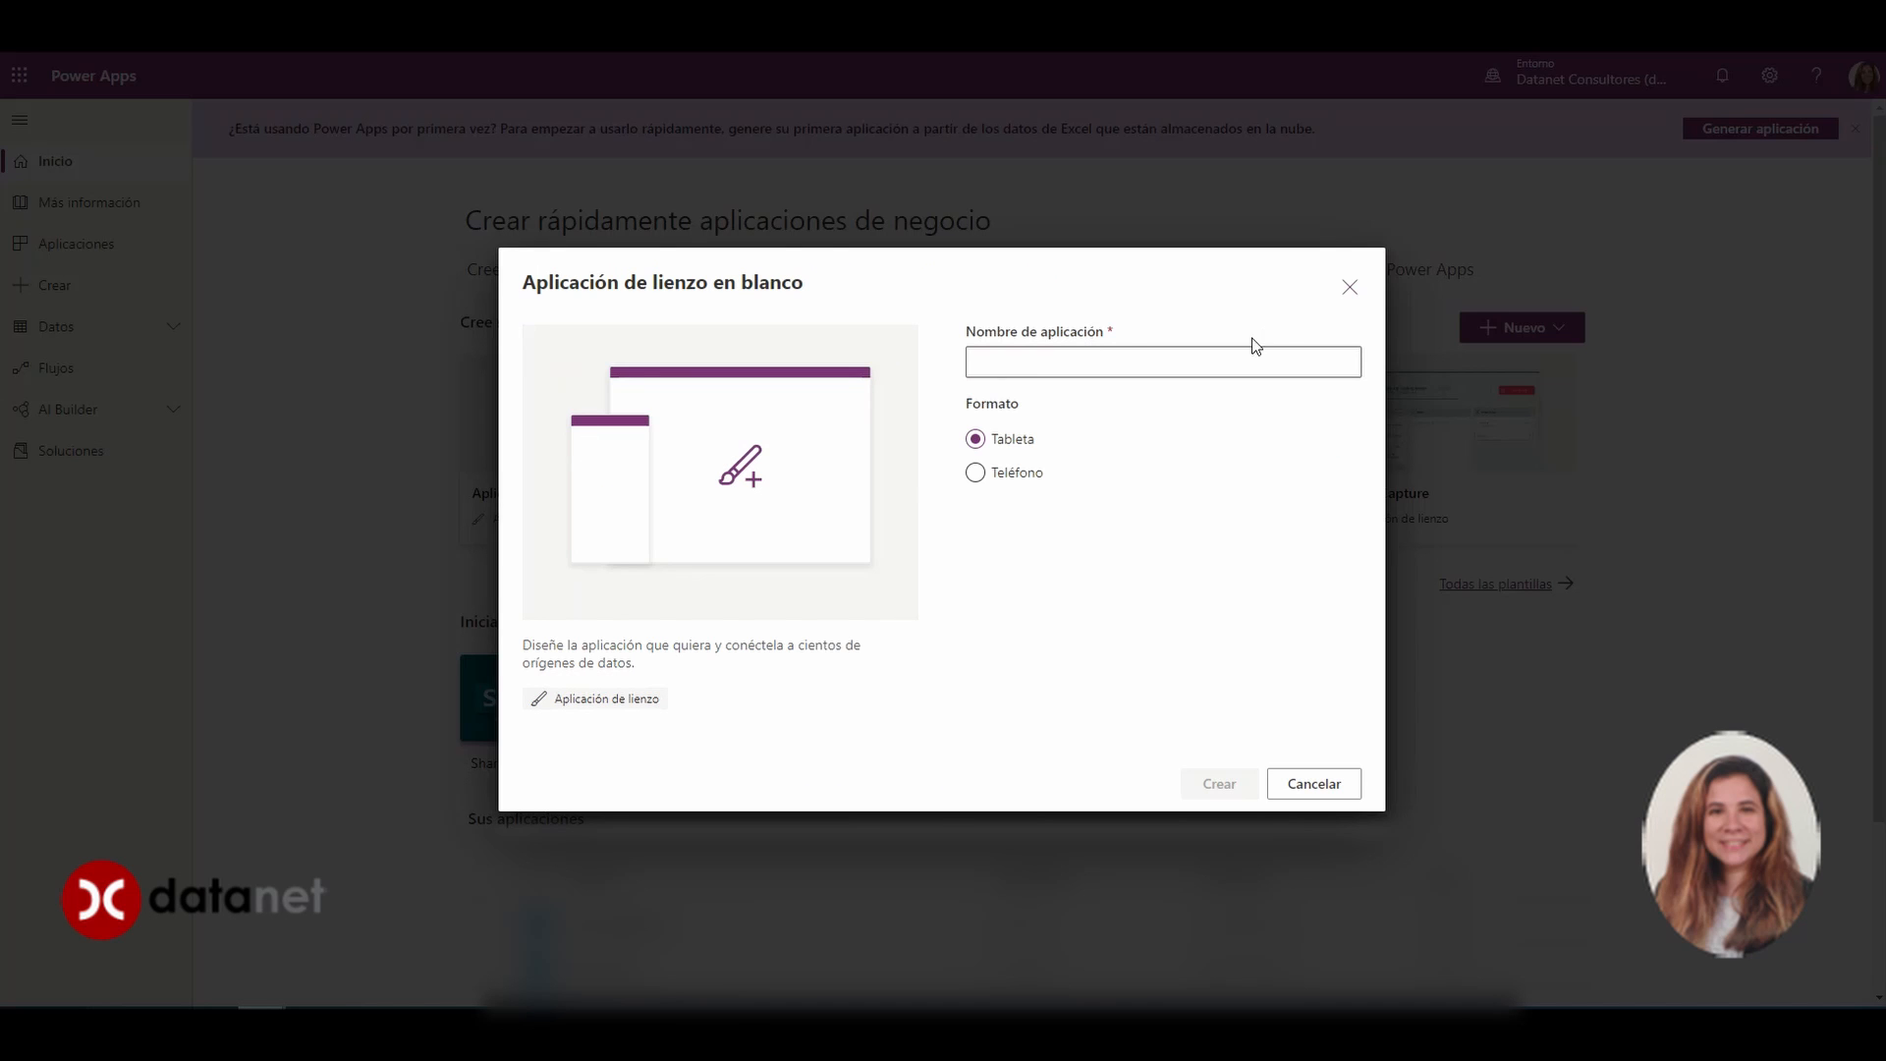
{"action": "left_click", "coordinate": [1025, 482]}
{"action": "left_click", "coordinate": [1048, 363]}
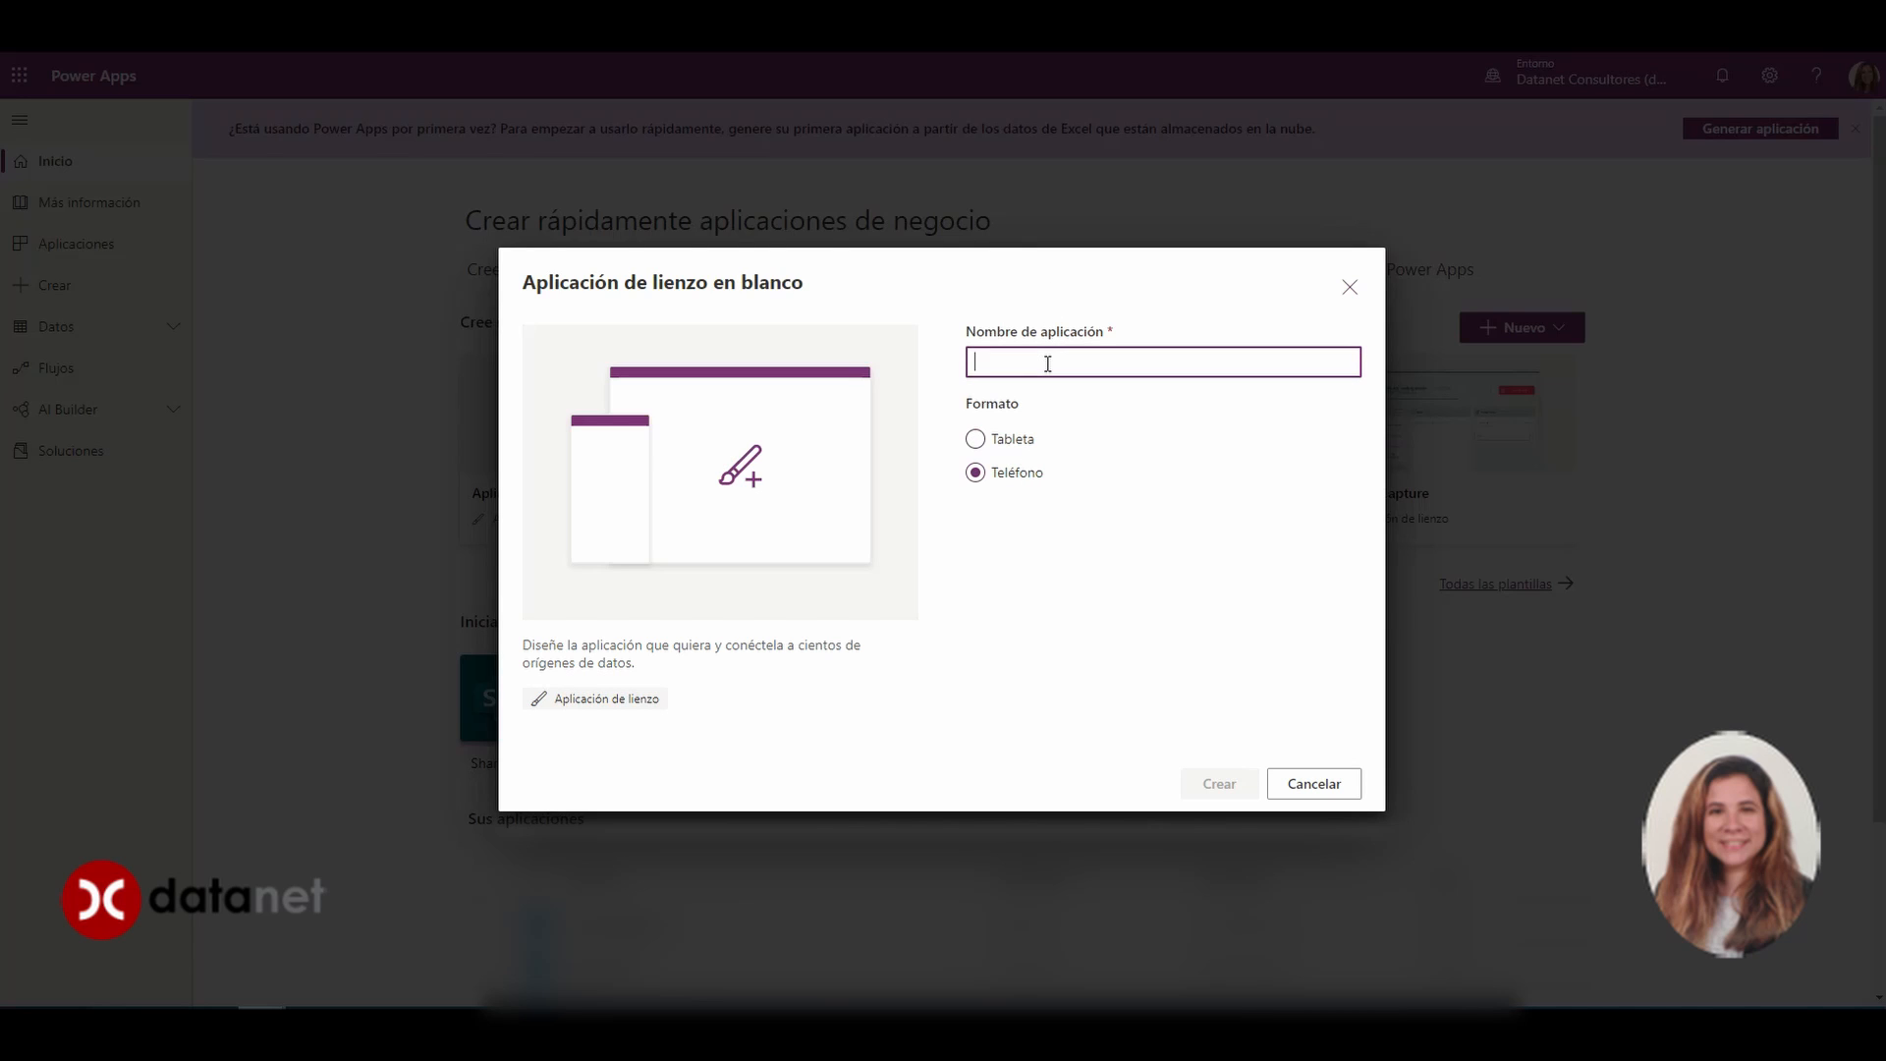
{"action": "type", "text": "Formaciónloggin"}
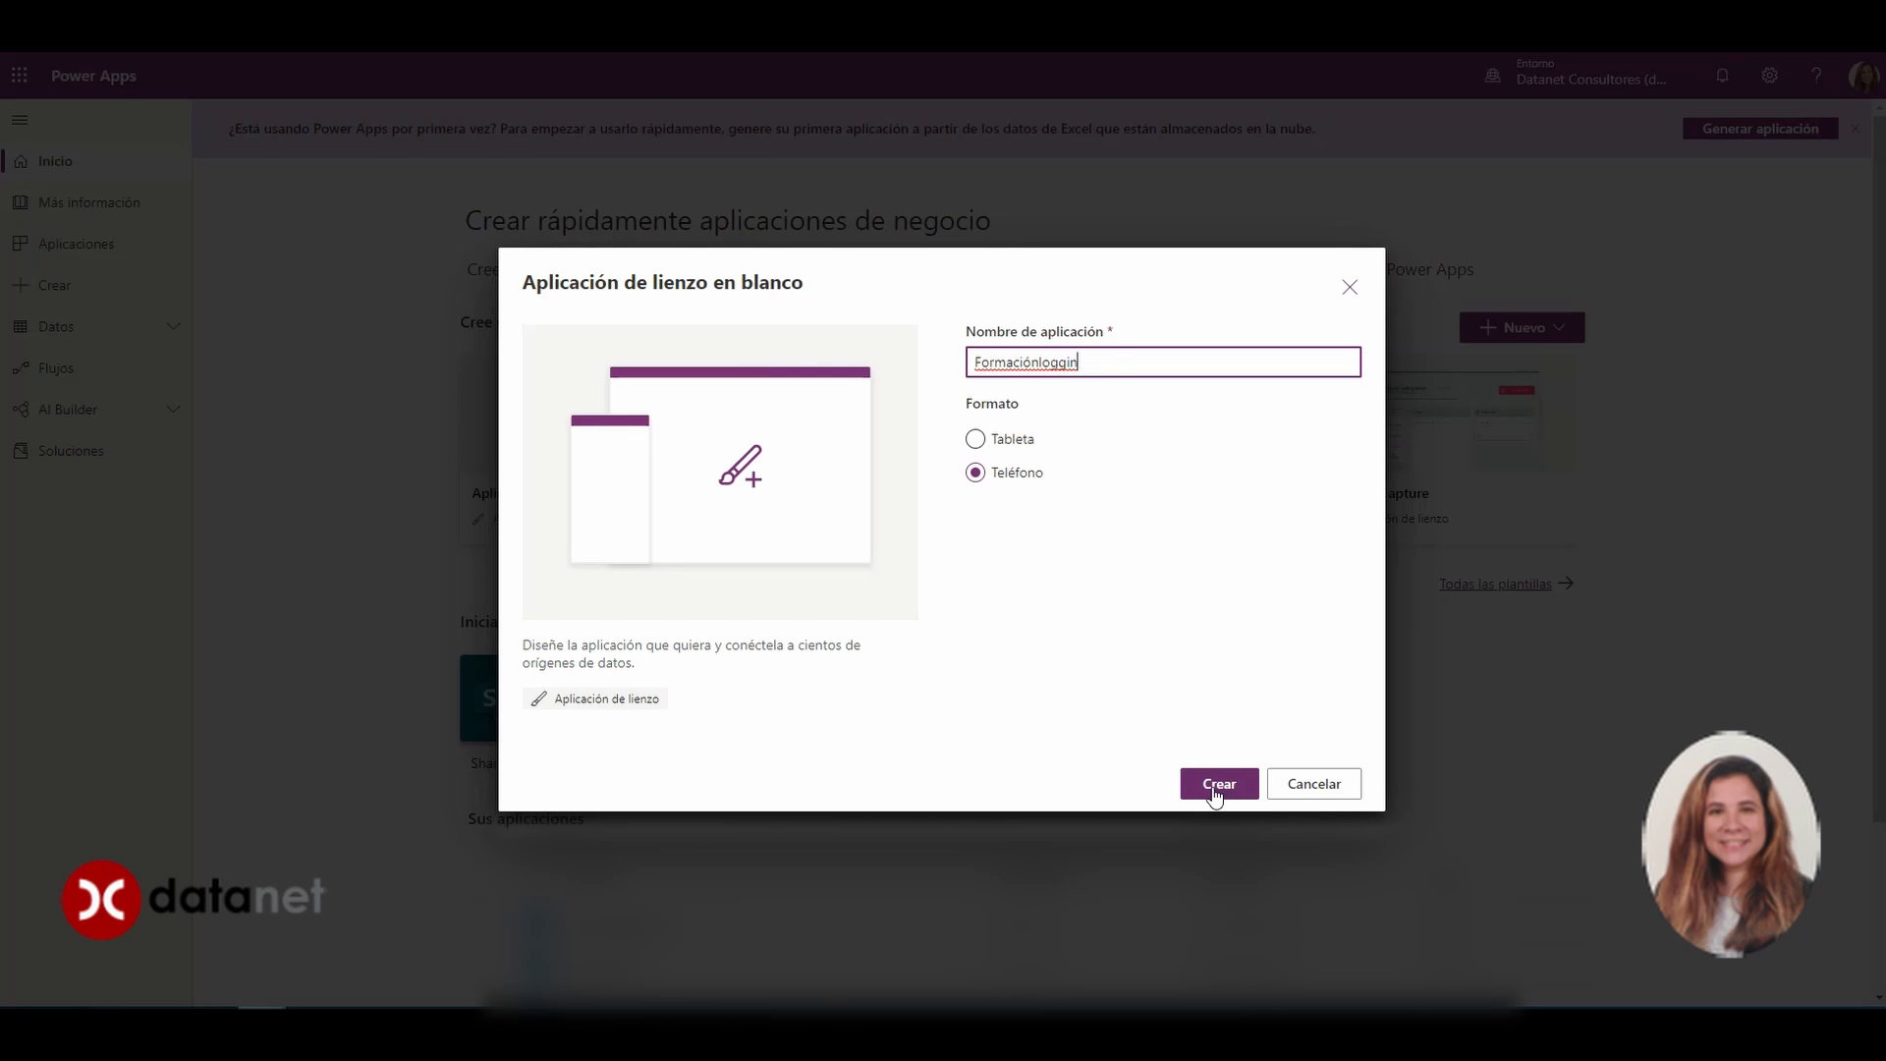
{"action": "left_click", "coordinate": [1216, 786]}
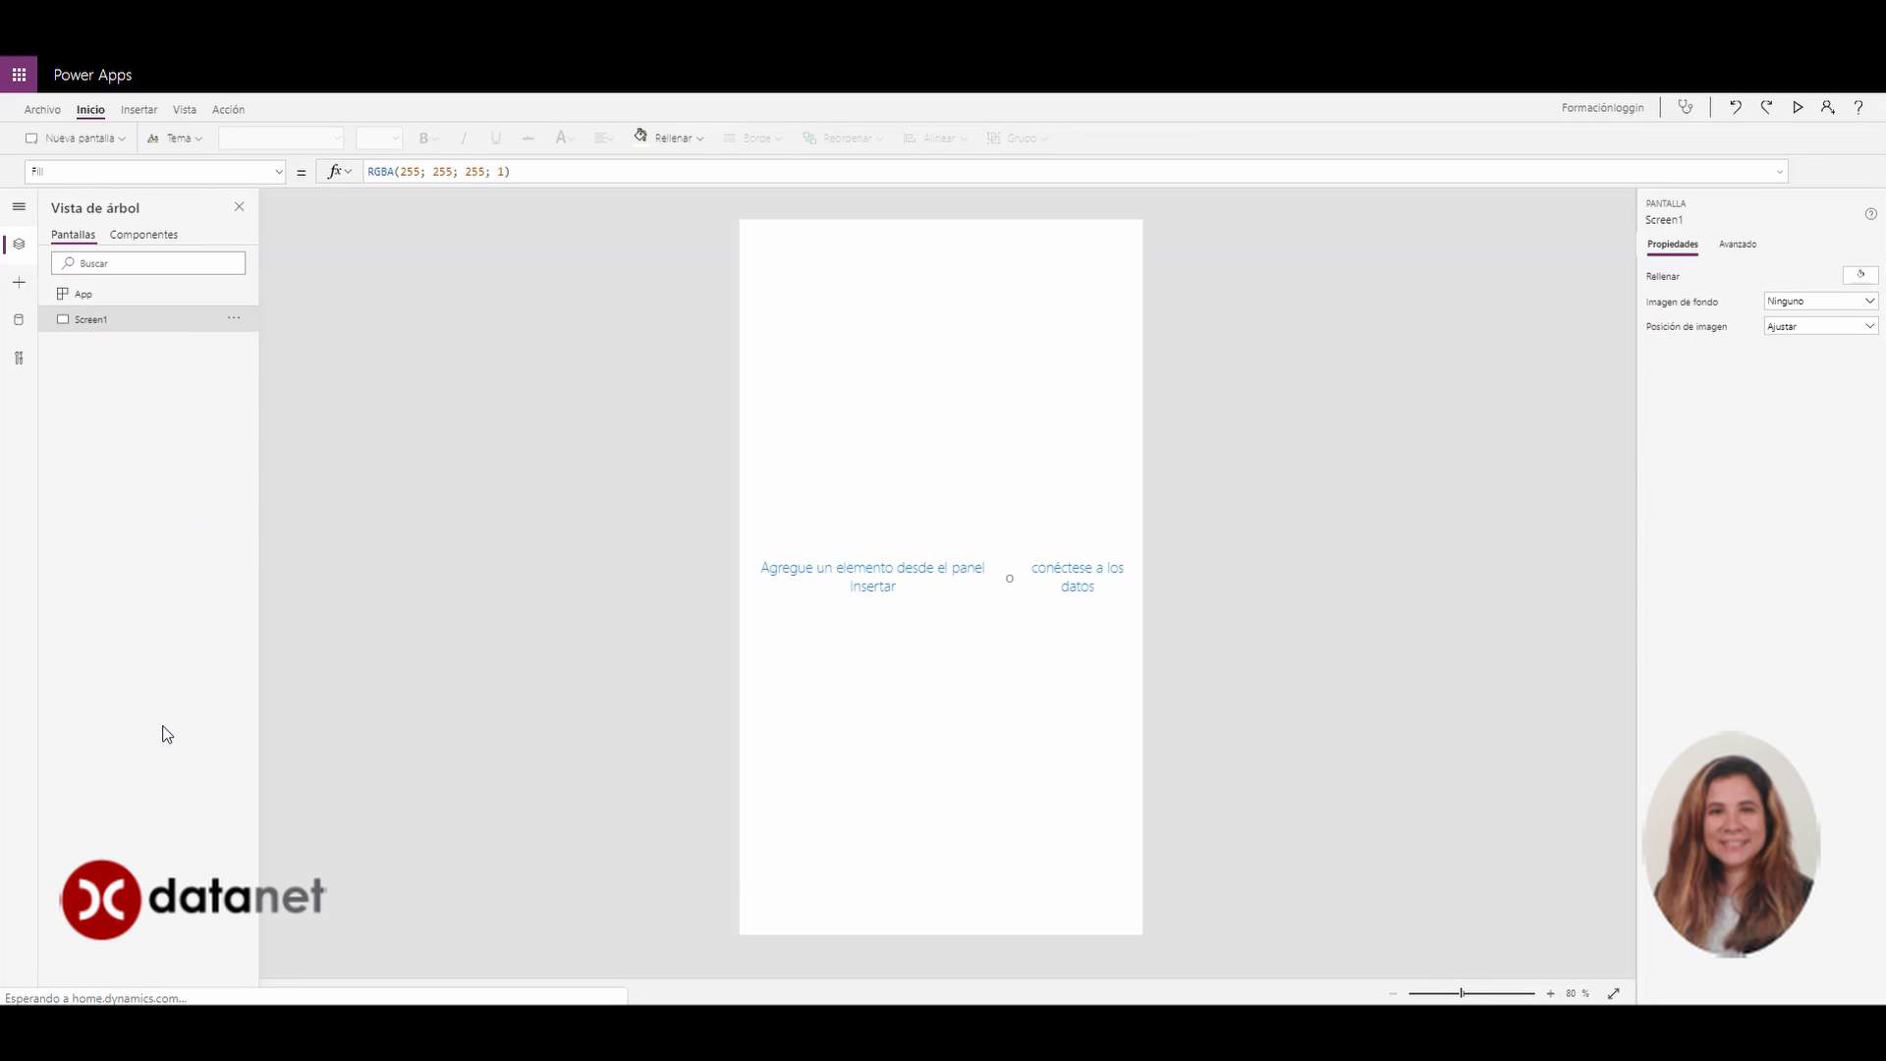
Rename Screen1 to 'Pantalla login' and bring up the Insert controls list
{"action": "double_click", "coordinate": [103, 321]}
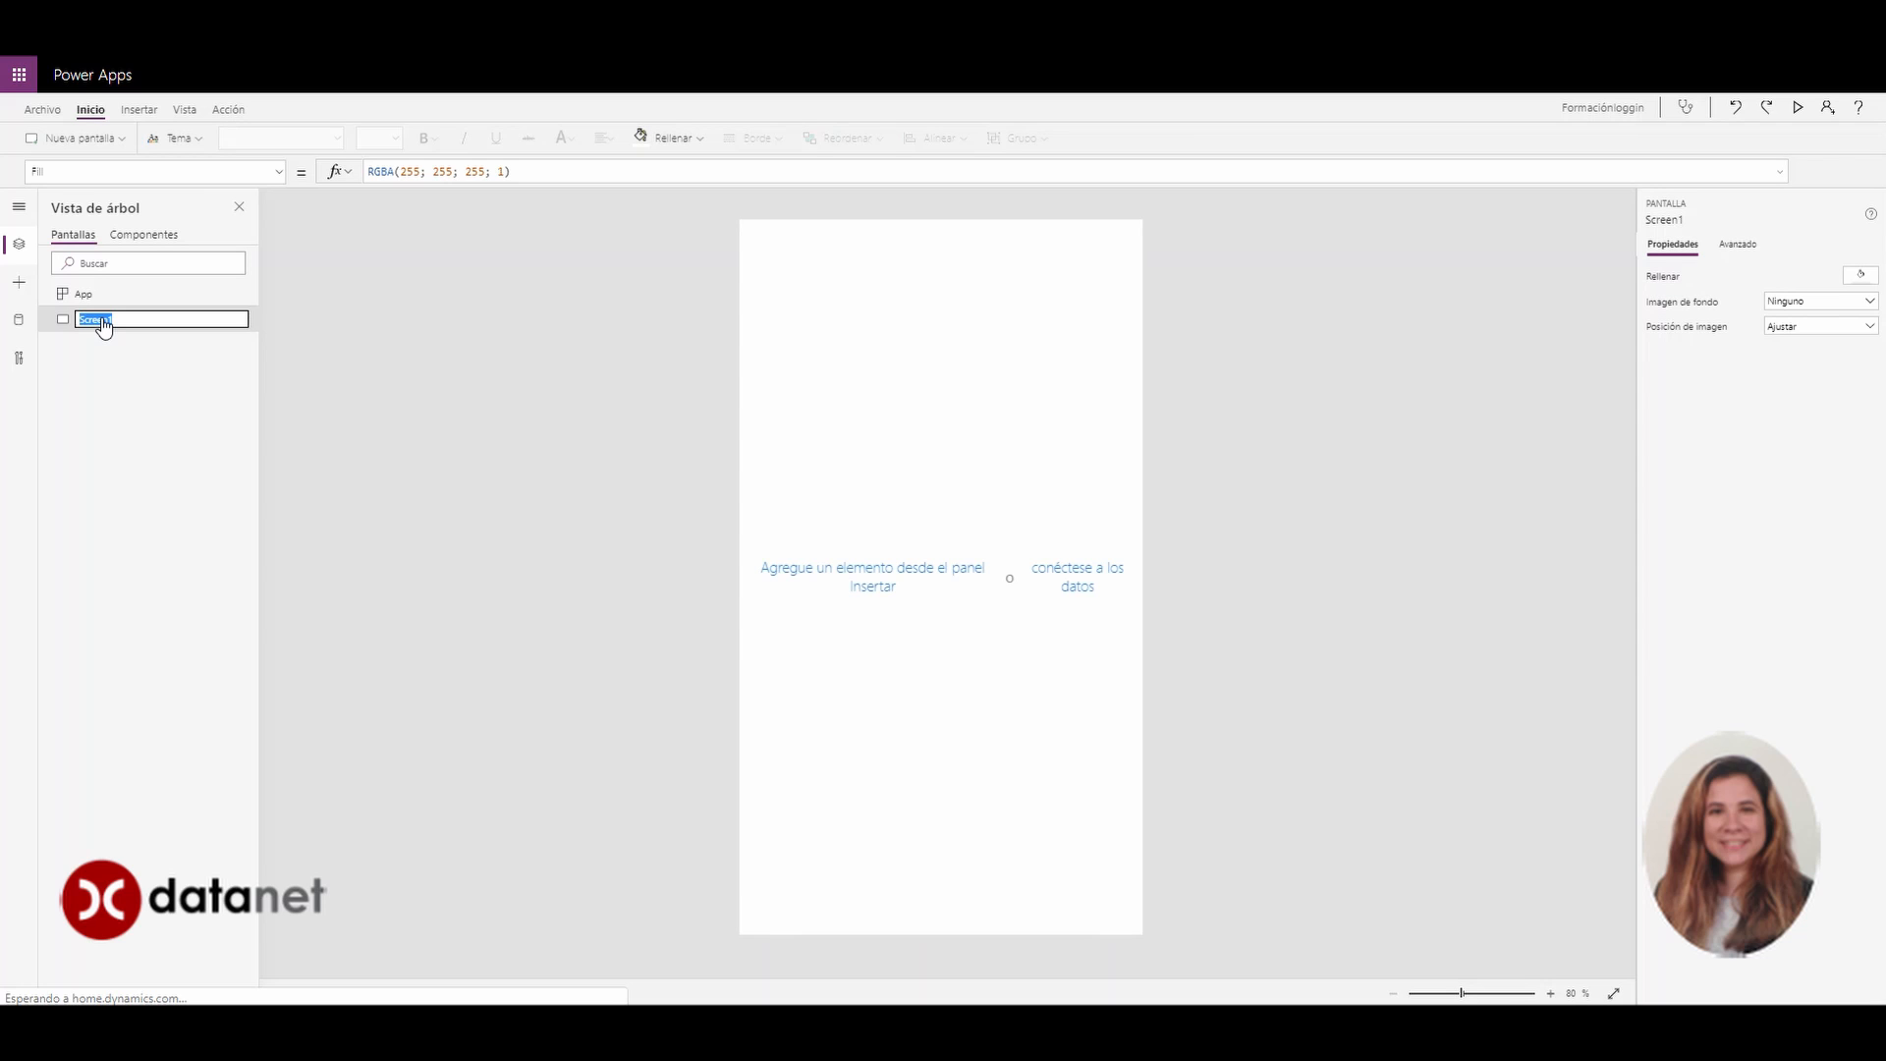
{"action": "type", "text": "Pantalla login"}
{"action": "key", "text": "Return"}
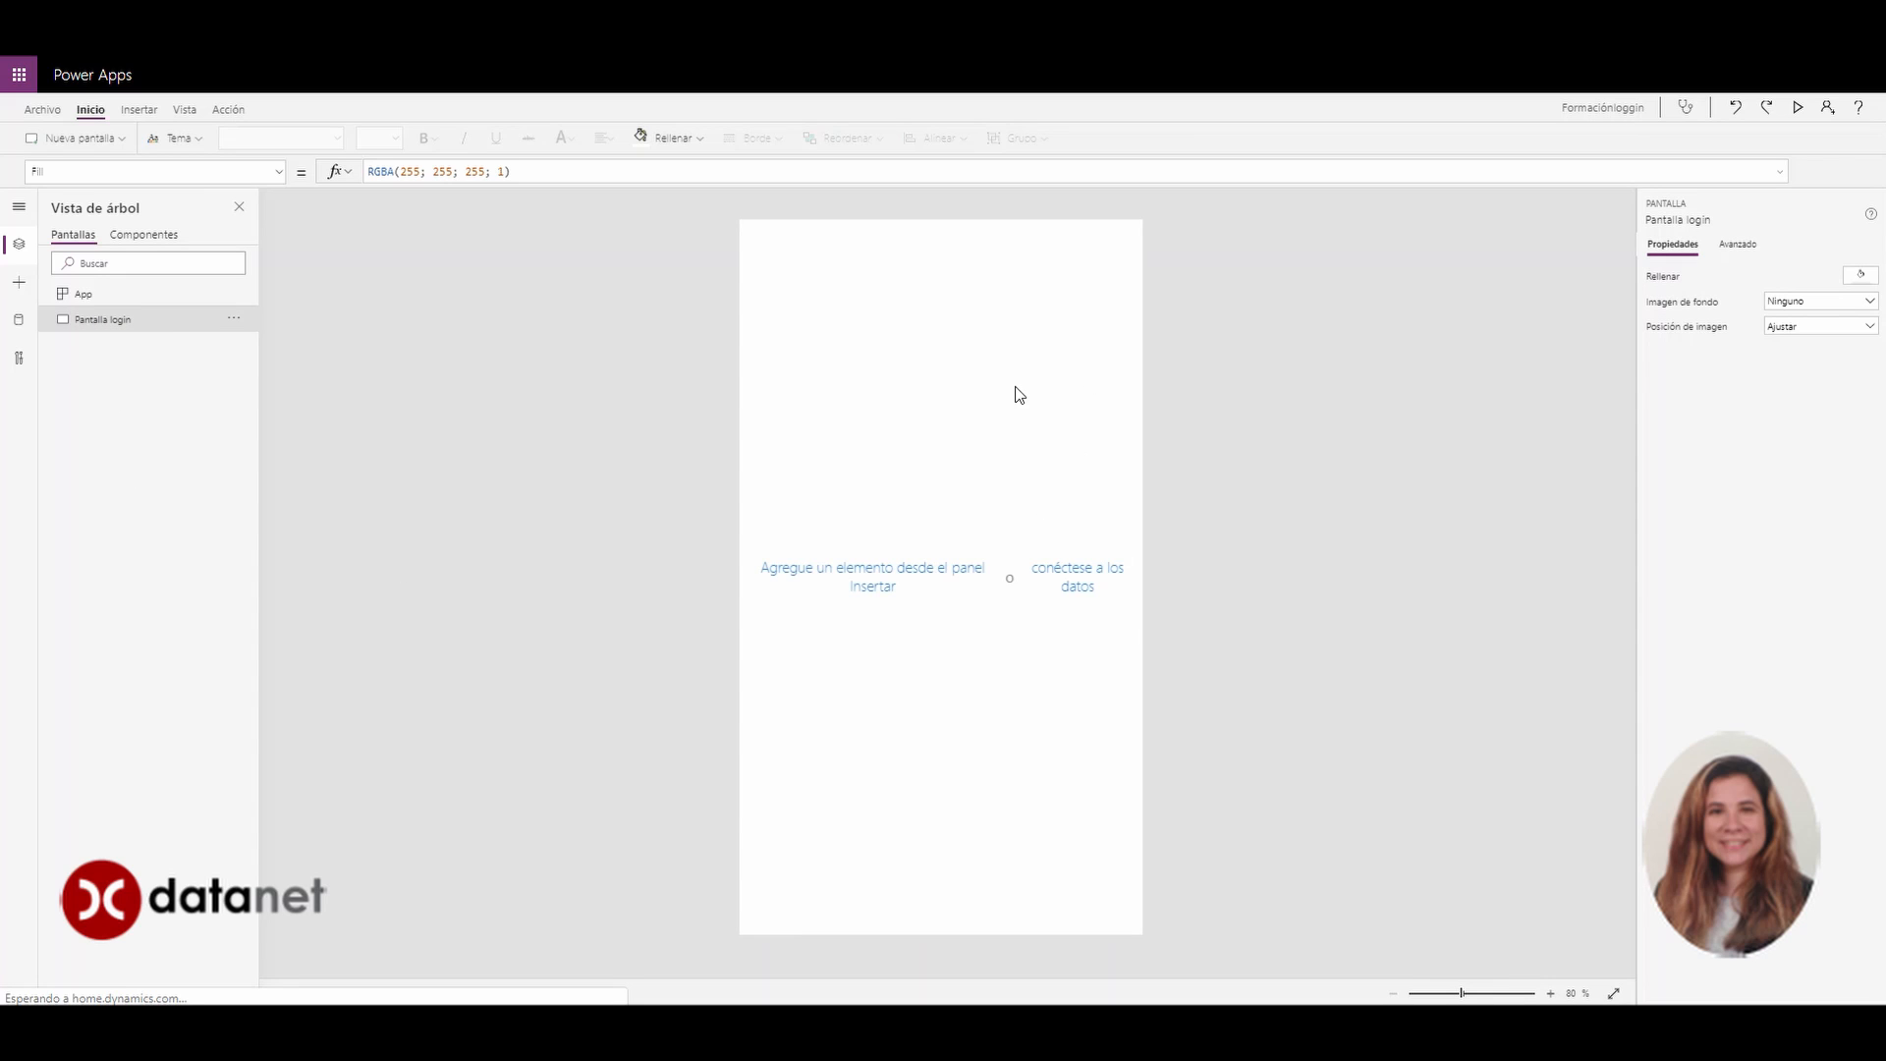
{"action": "left_click", "coordinate": [20, 285]}
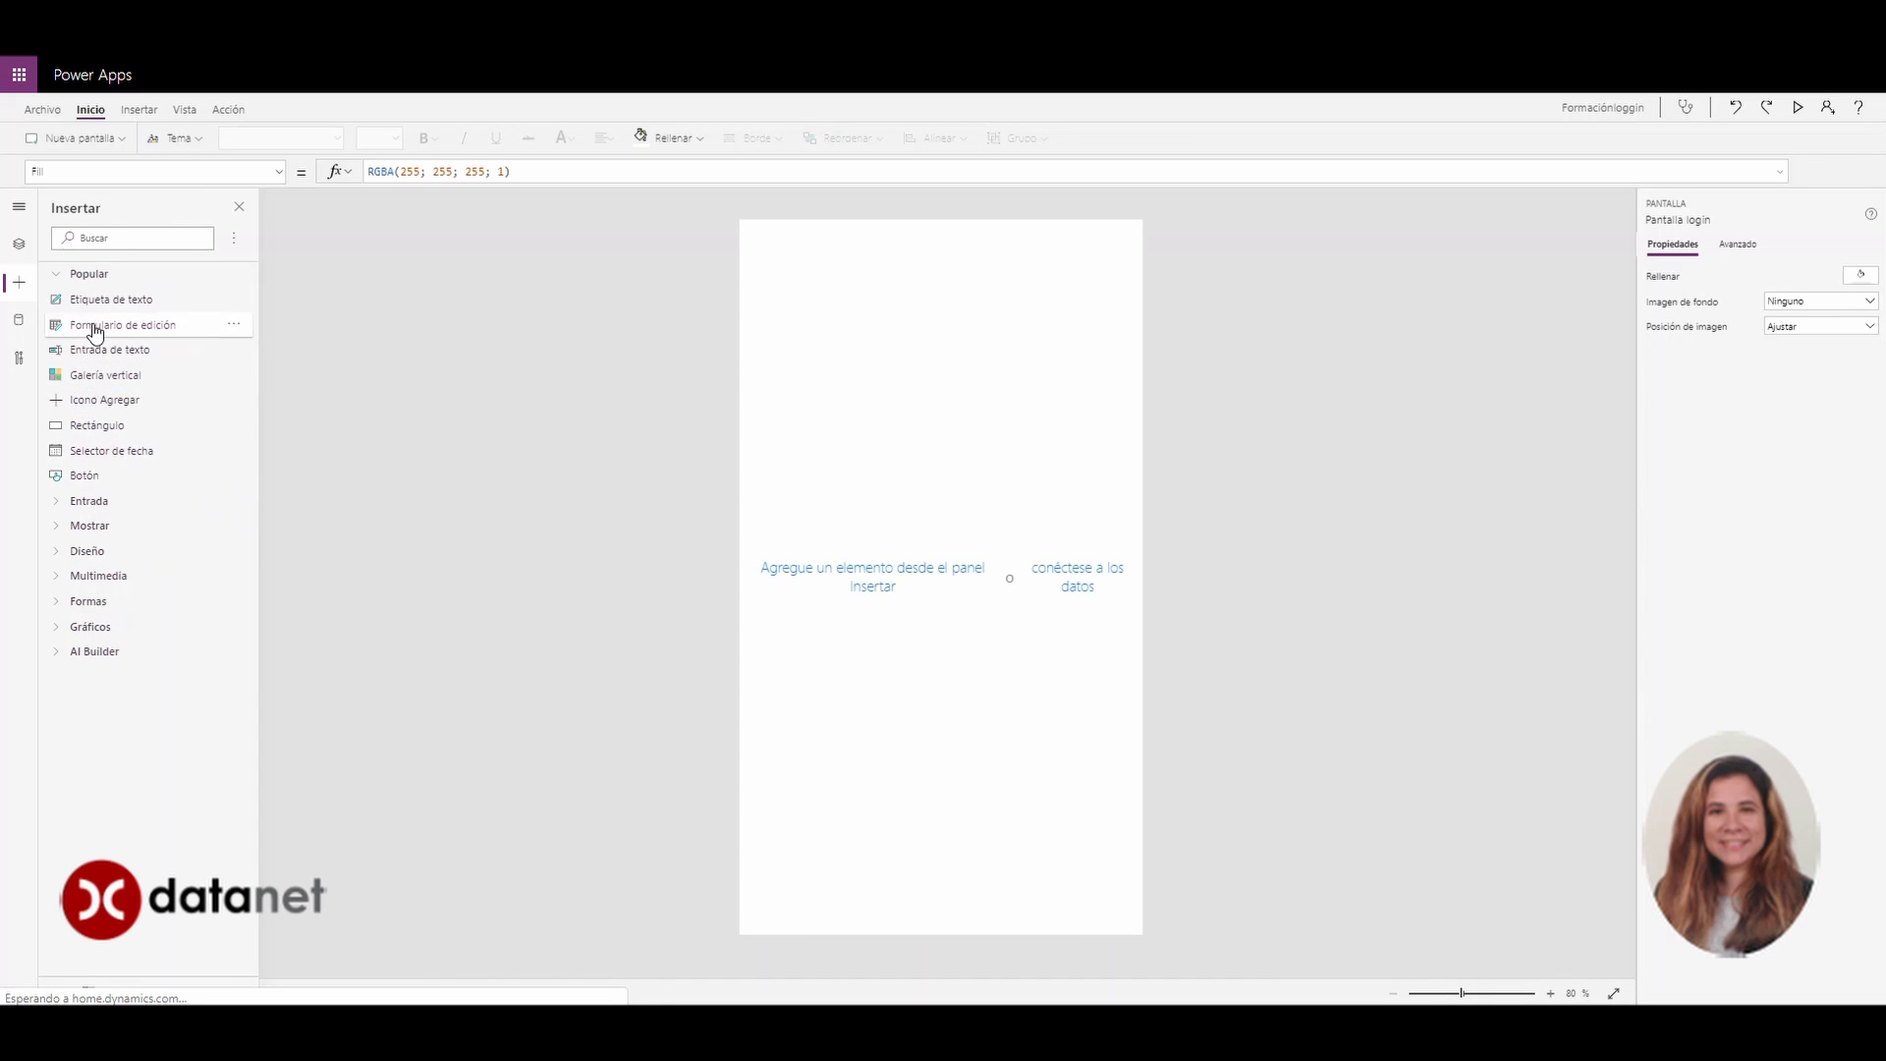
Add an Imagen control to Pantalla login and move it down and right
{"action": "left_click", "coordinate": [117, 238]}
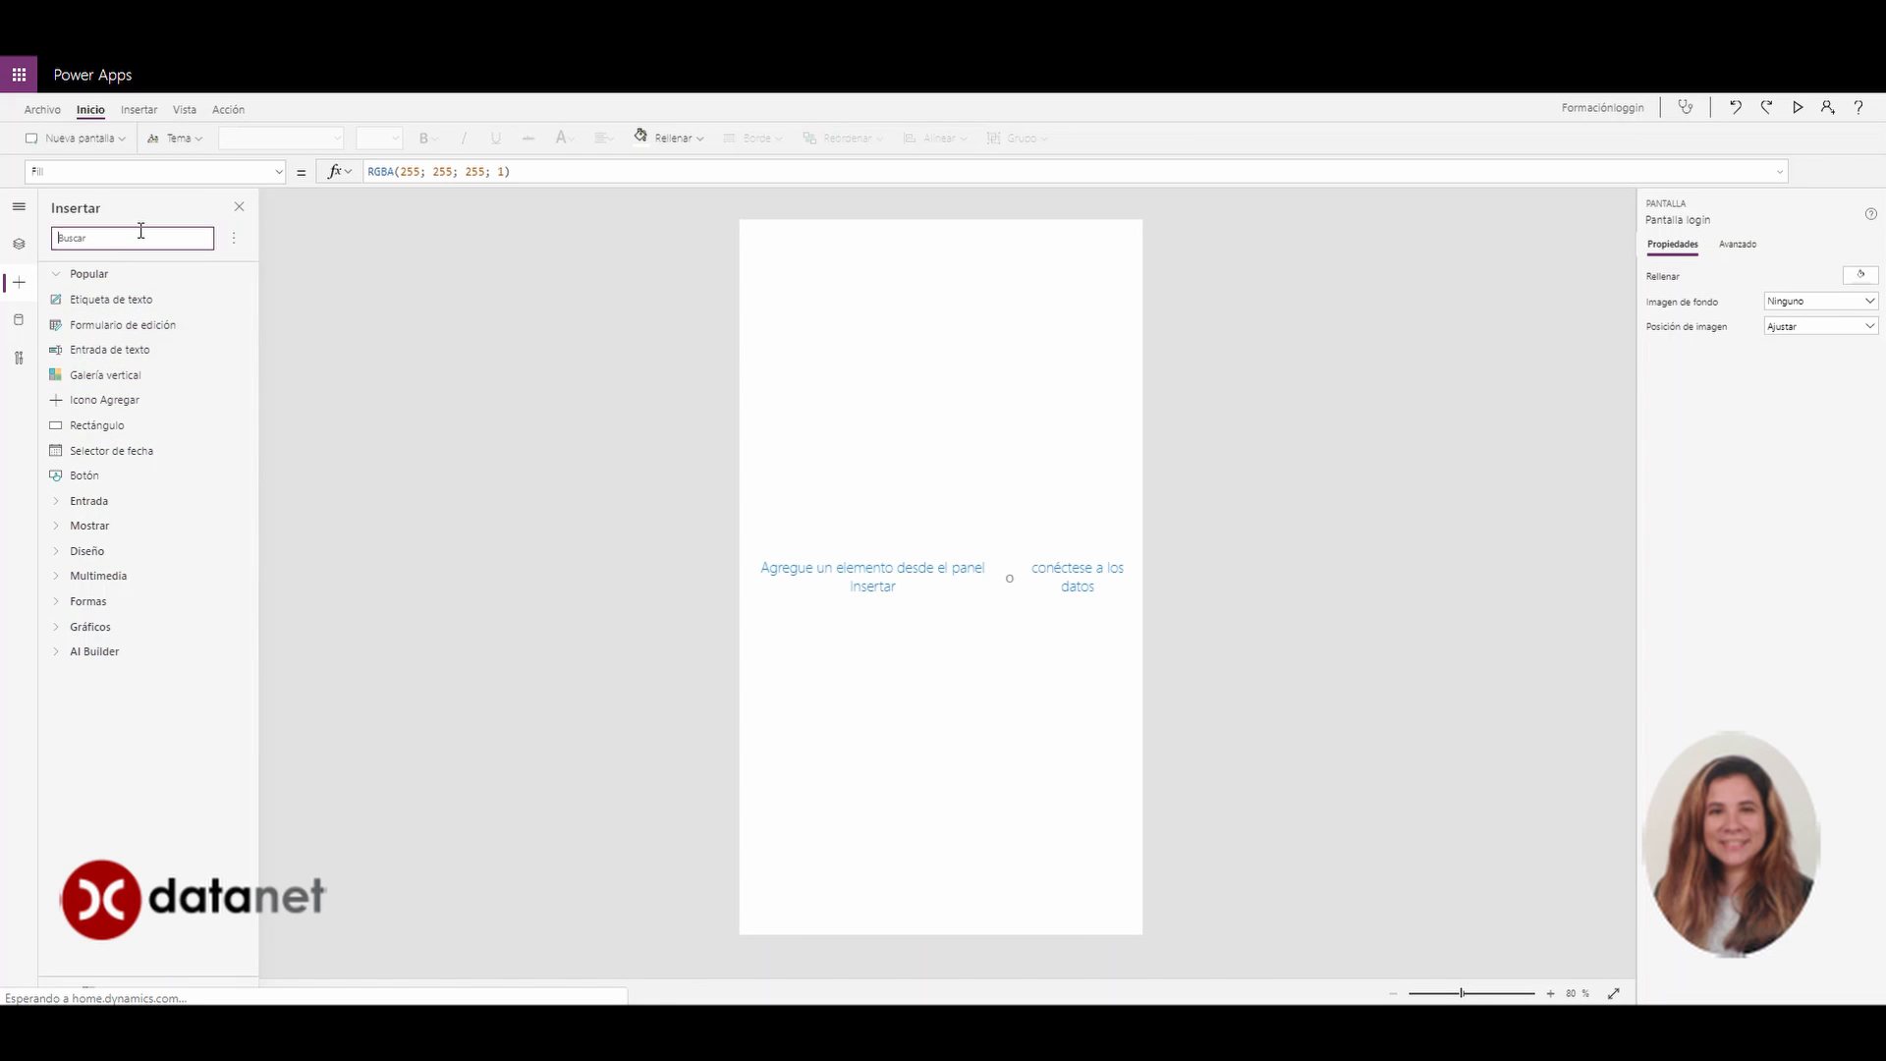
{"action": "type", "text": "im"}
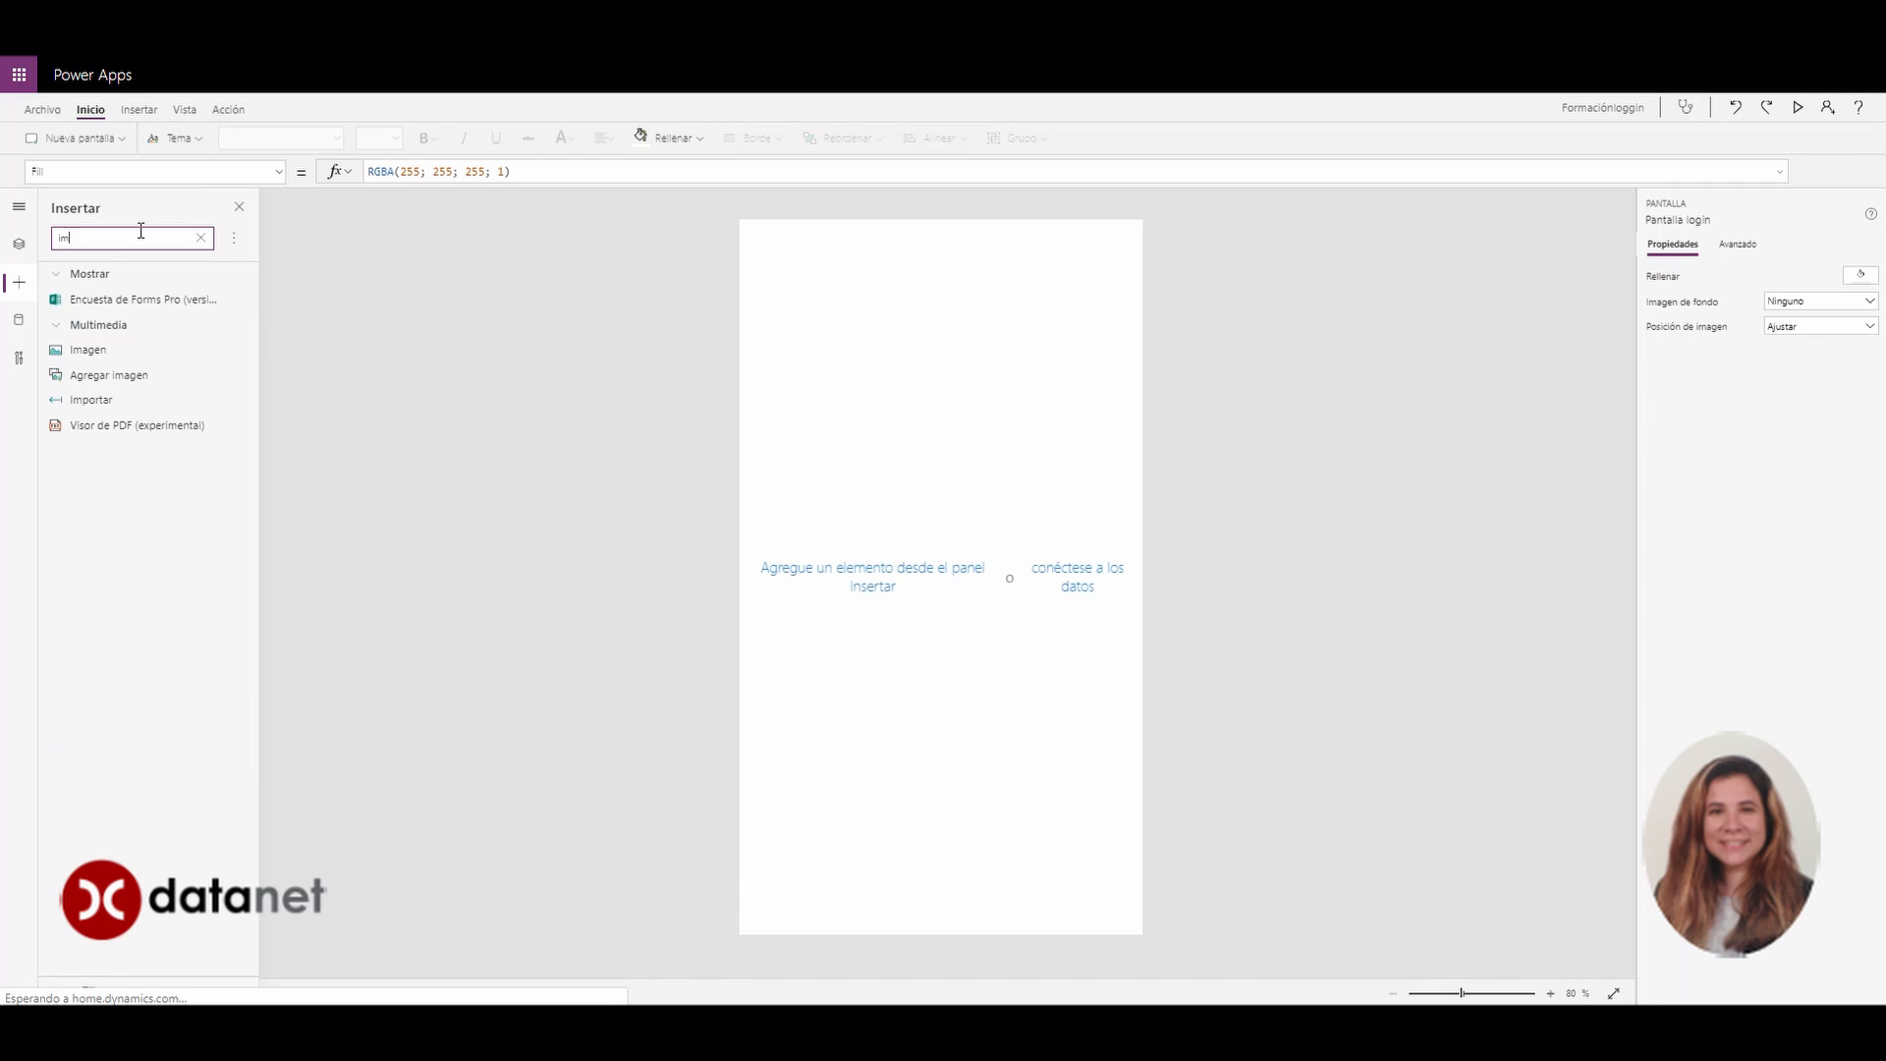
{"action": "left_click", "coordinate": [88, 353]}
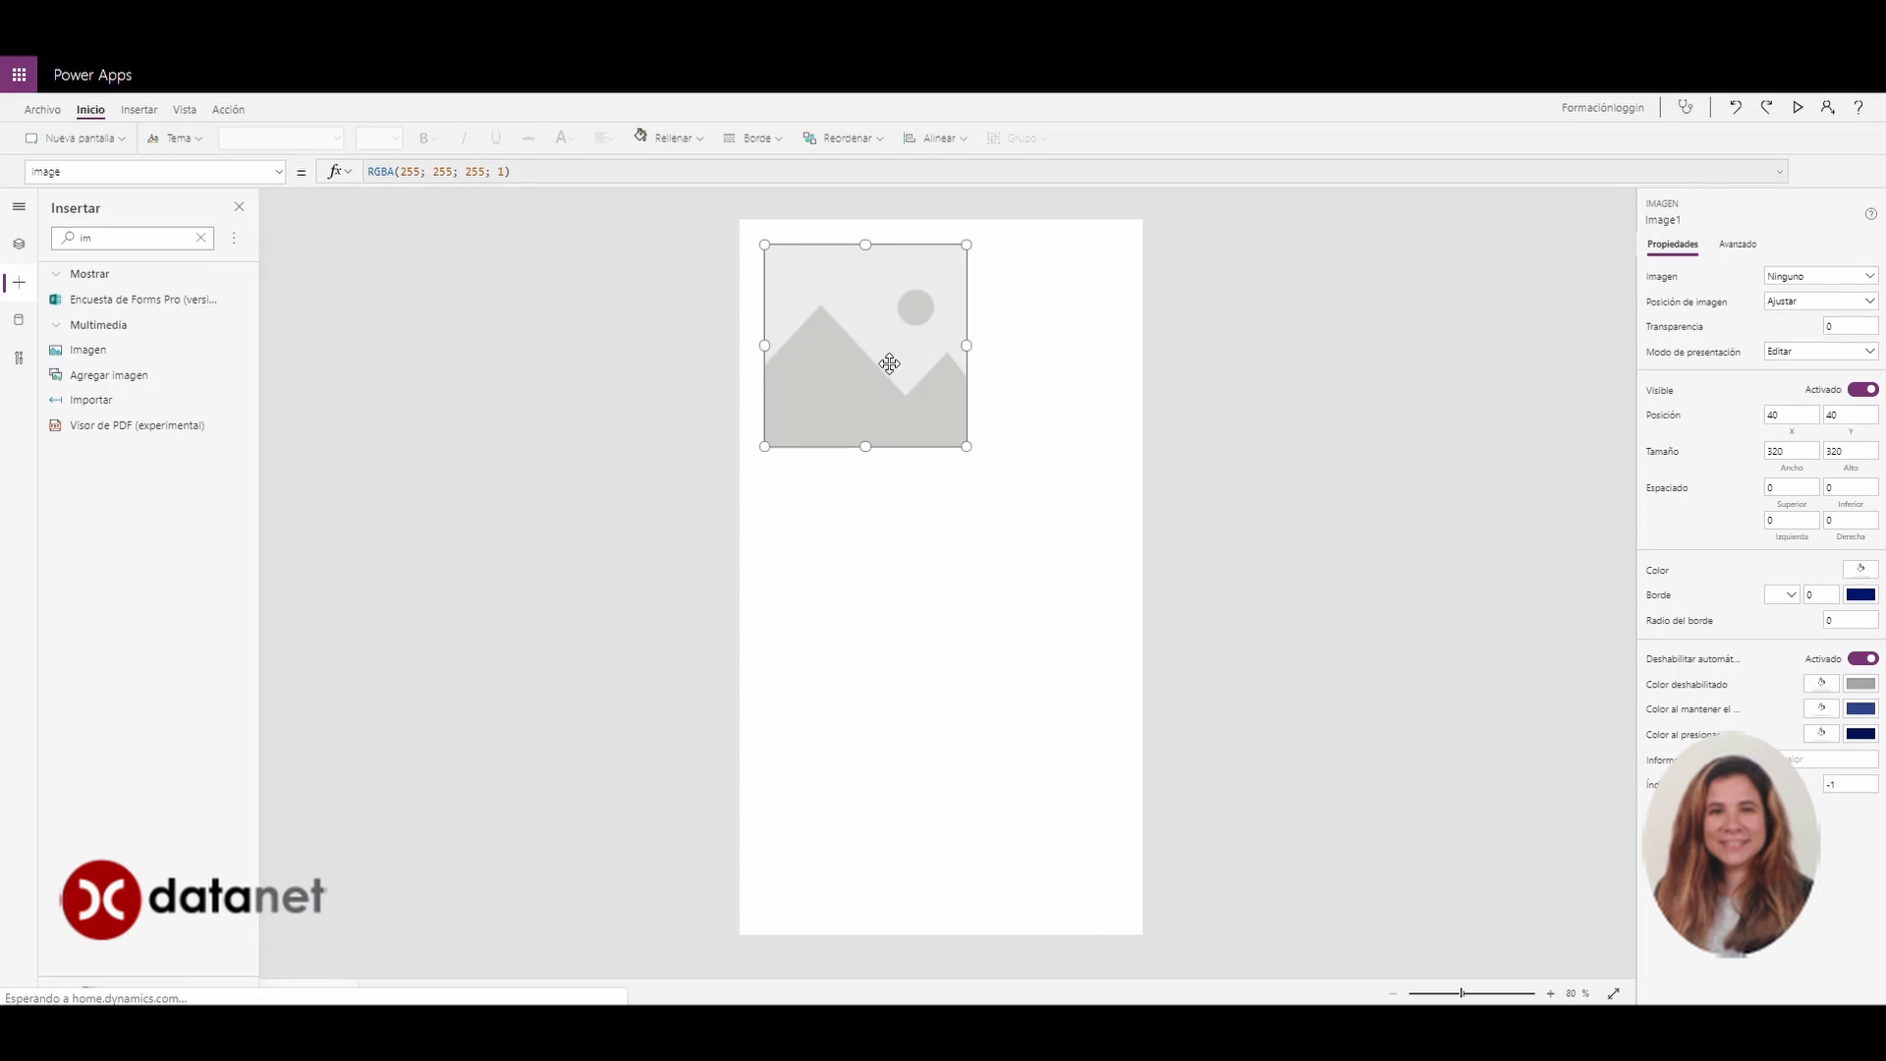
{"action": "left_click_drag", "start_coordinate": [884, 344], "coordinate": [954, 378]}
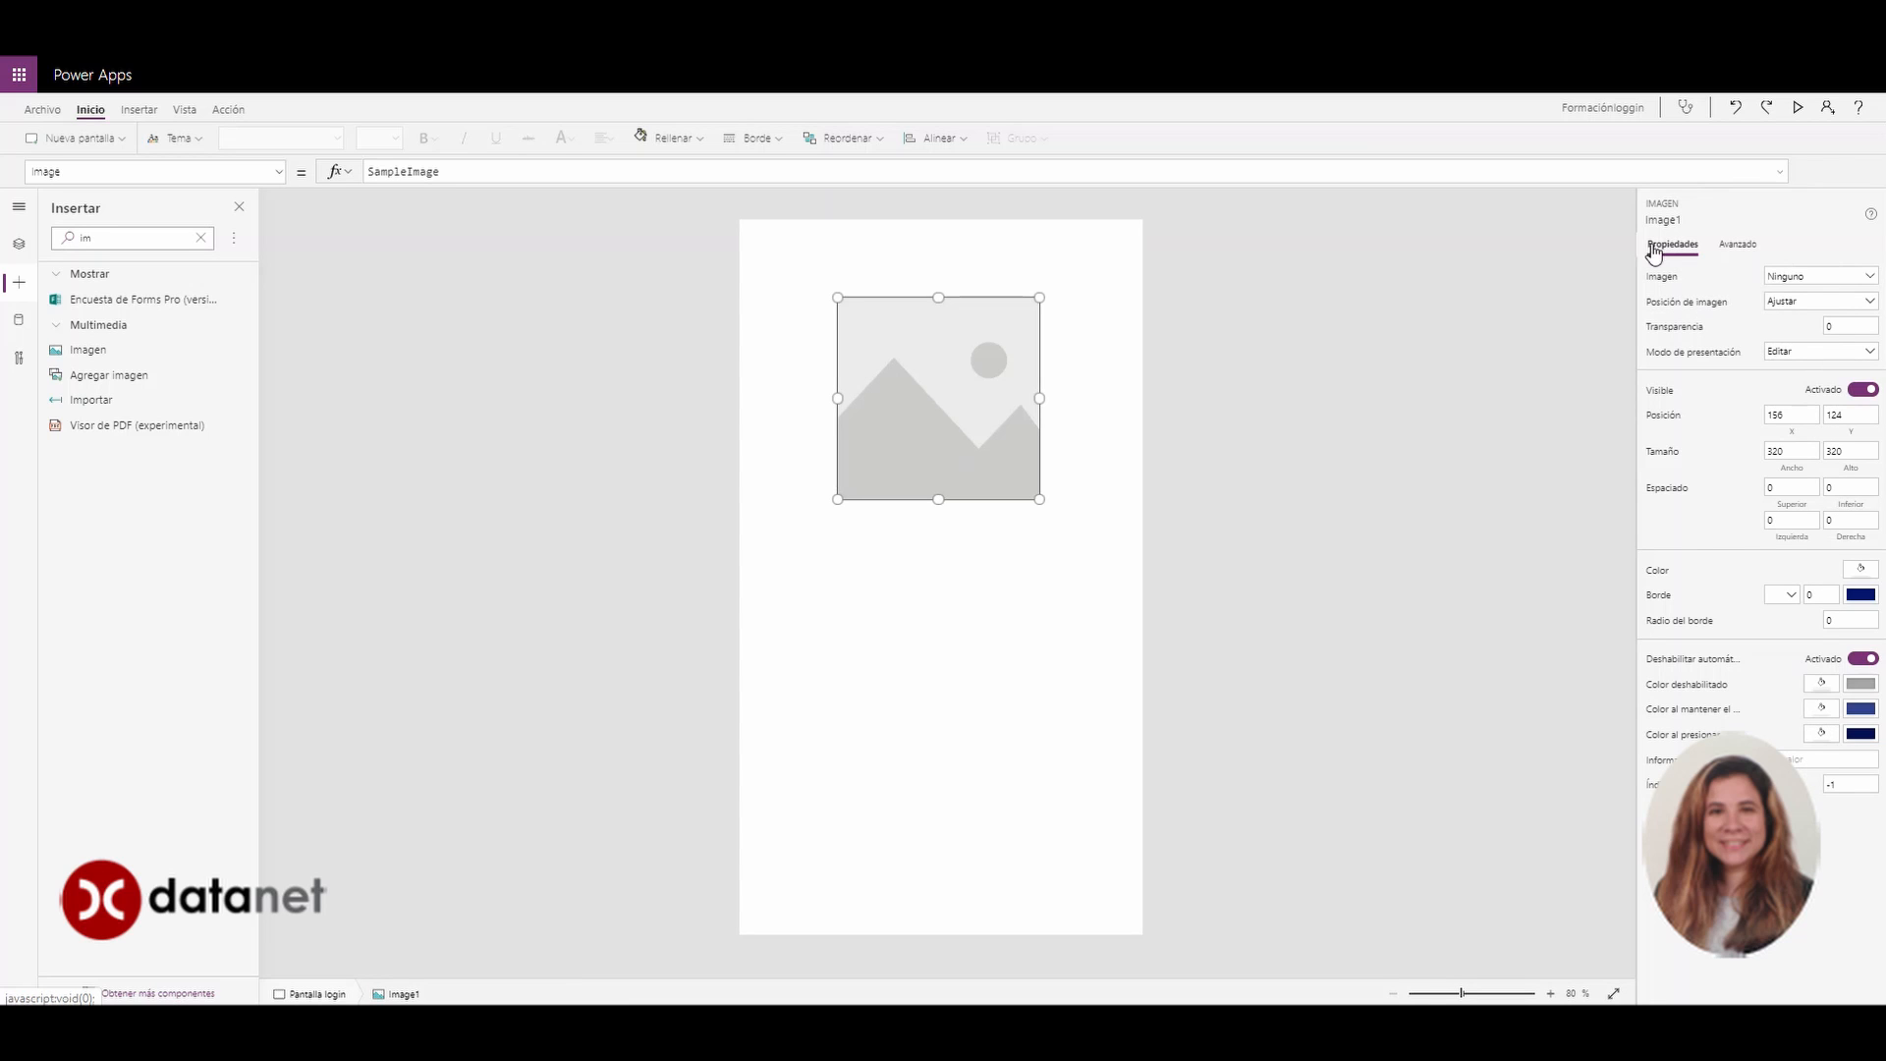
Load the Datanet logo file into the image and resize it to 348 by 135
{"action": "left_click", "coordinate": [1736, 252]}
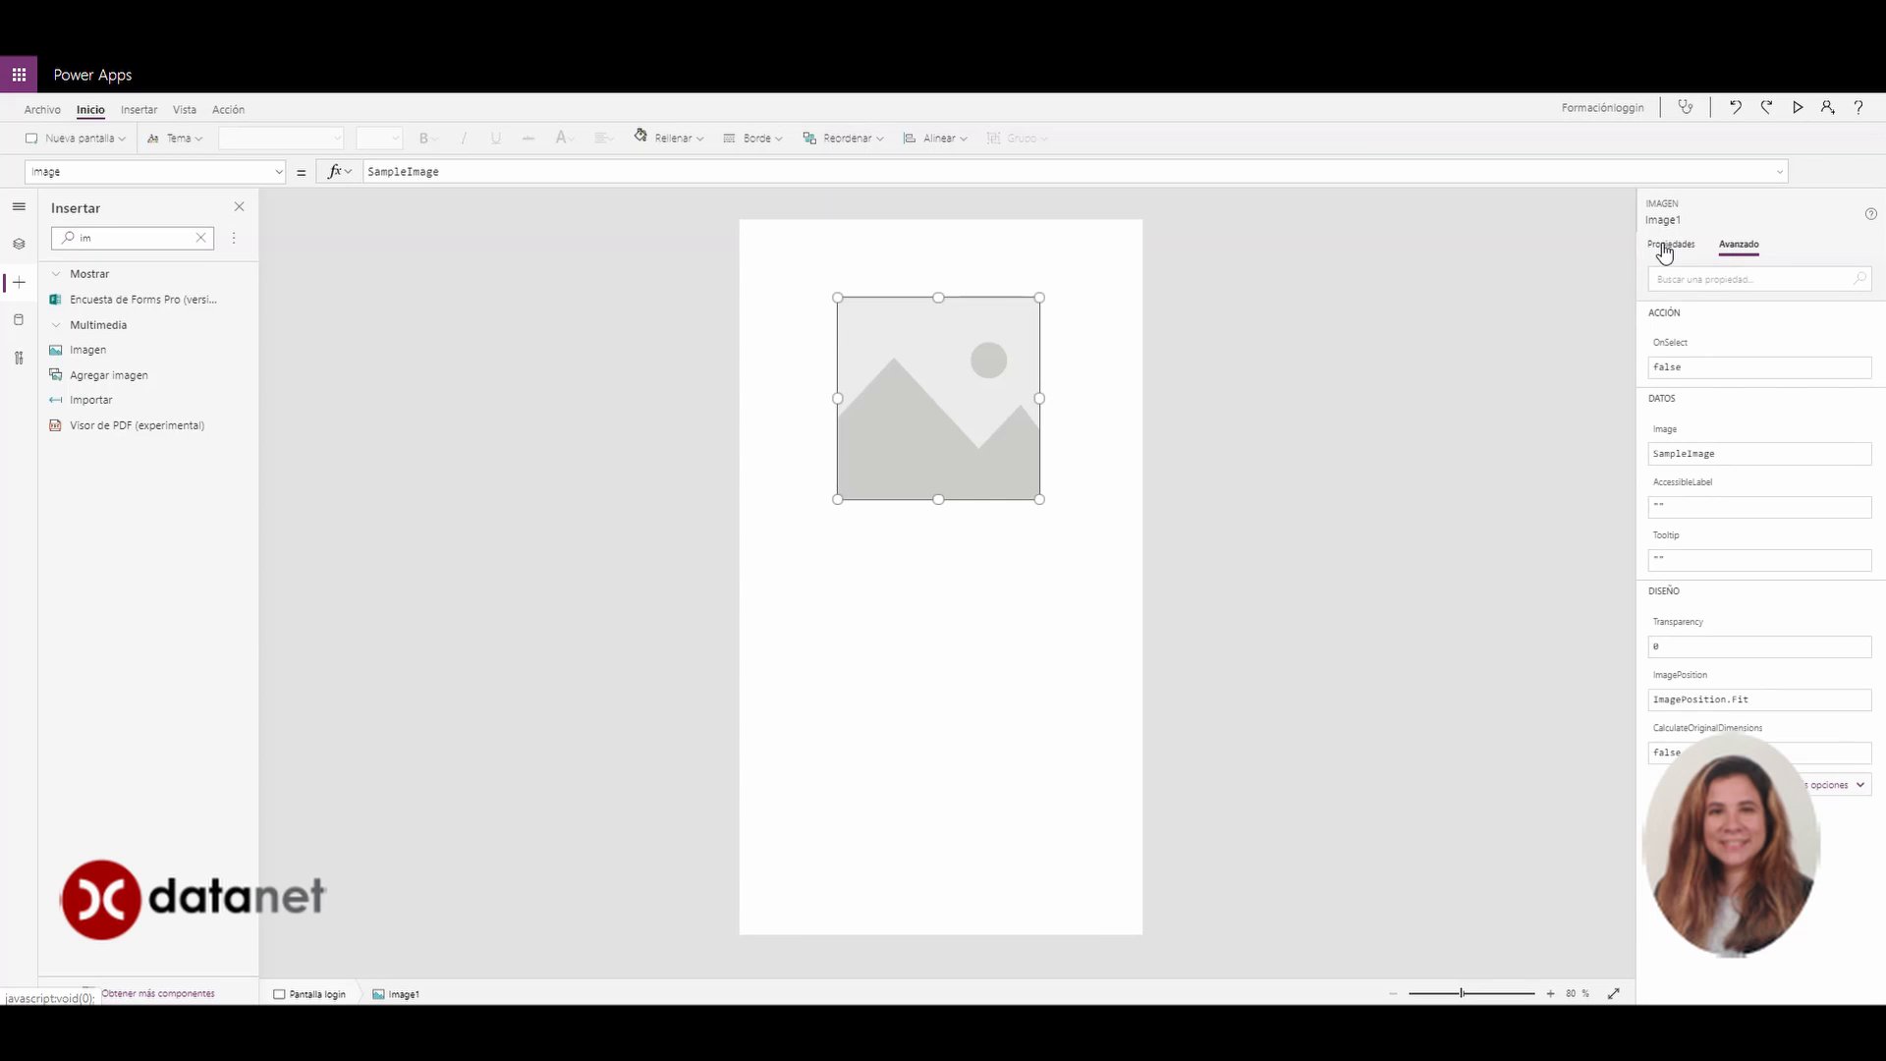
{"action": "left_click", "coordinate": [1665, 250]}
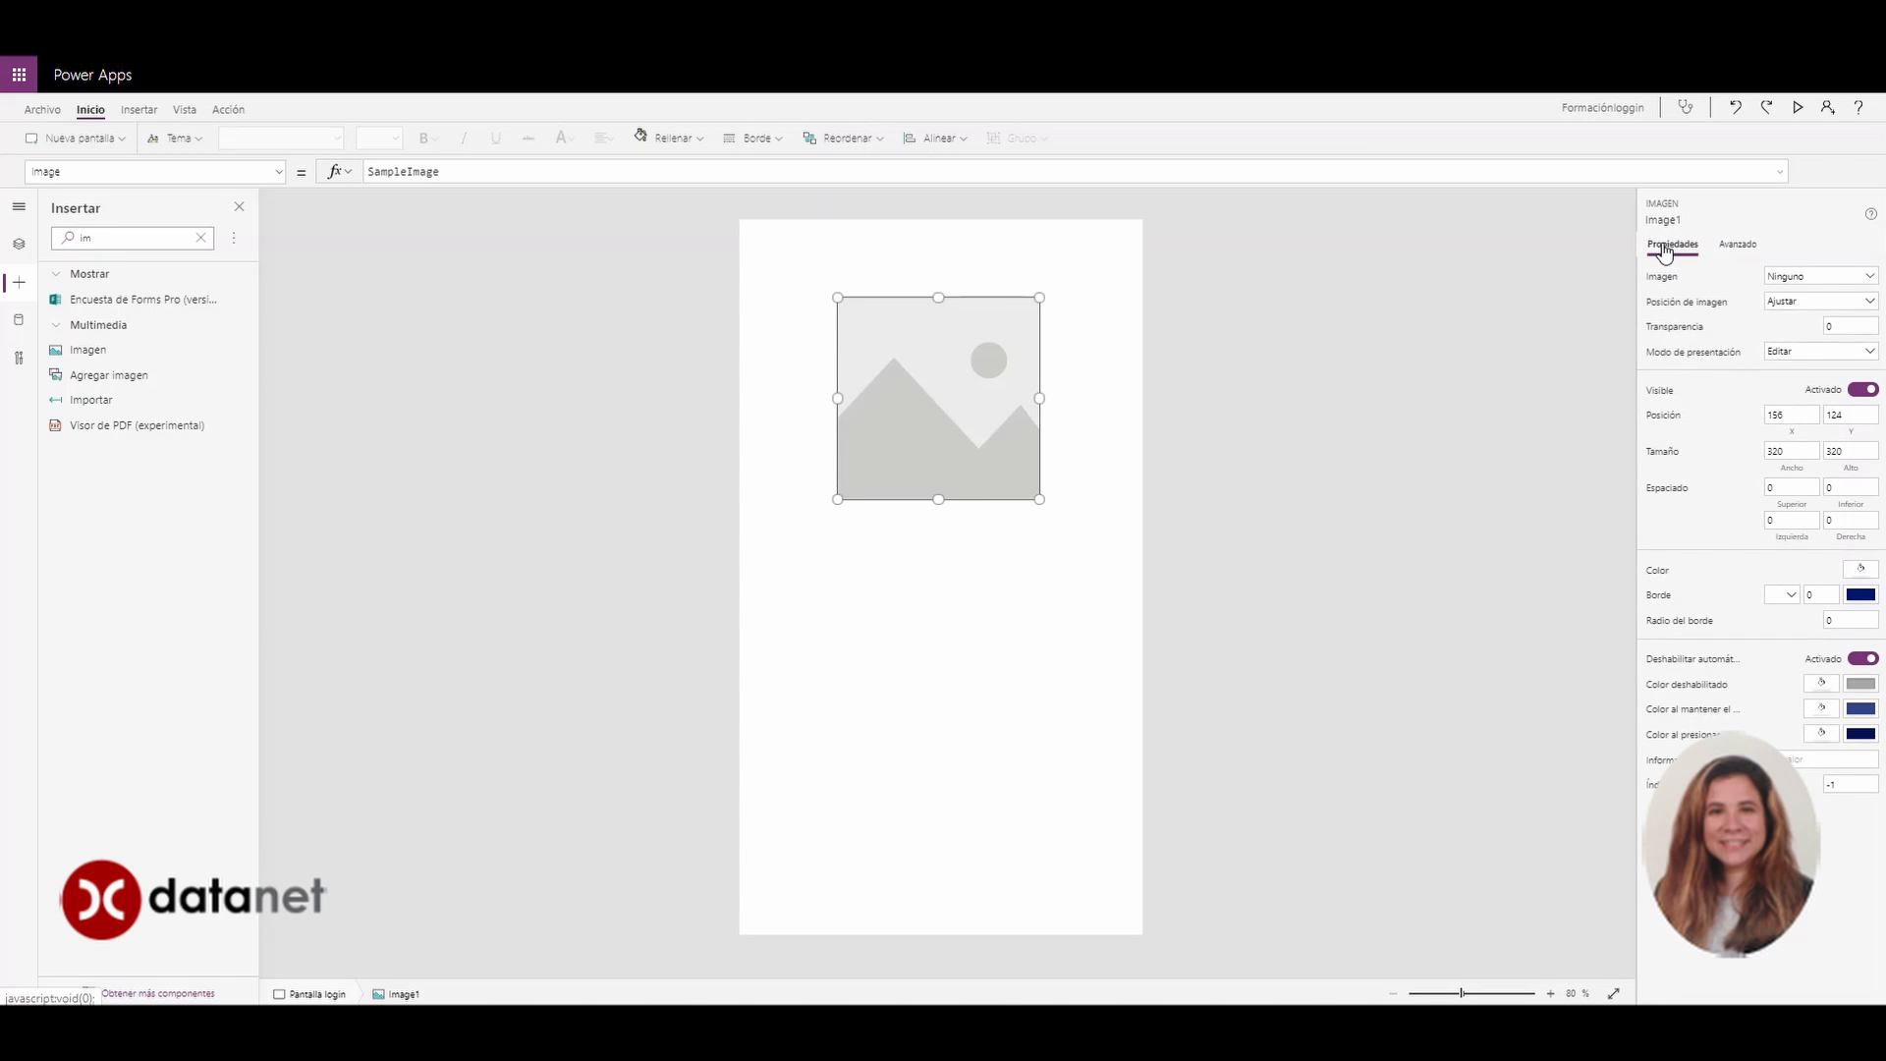
{"action": "left_click", "coordinate": [1790, 279]}
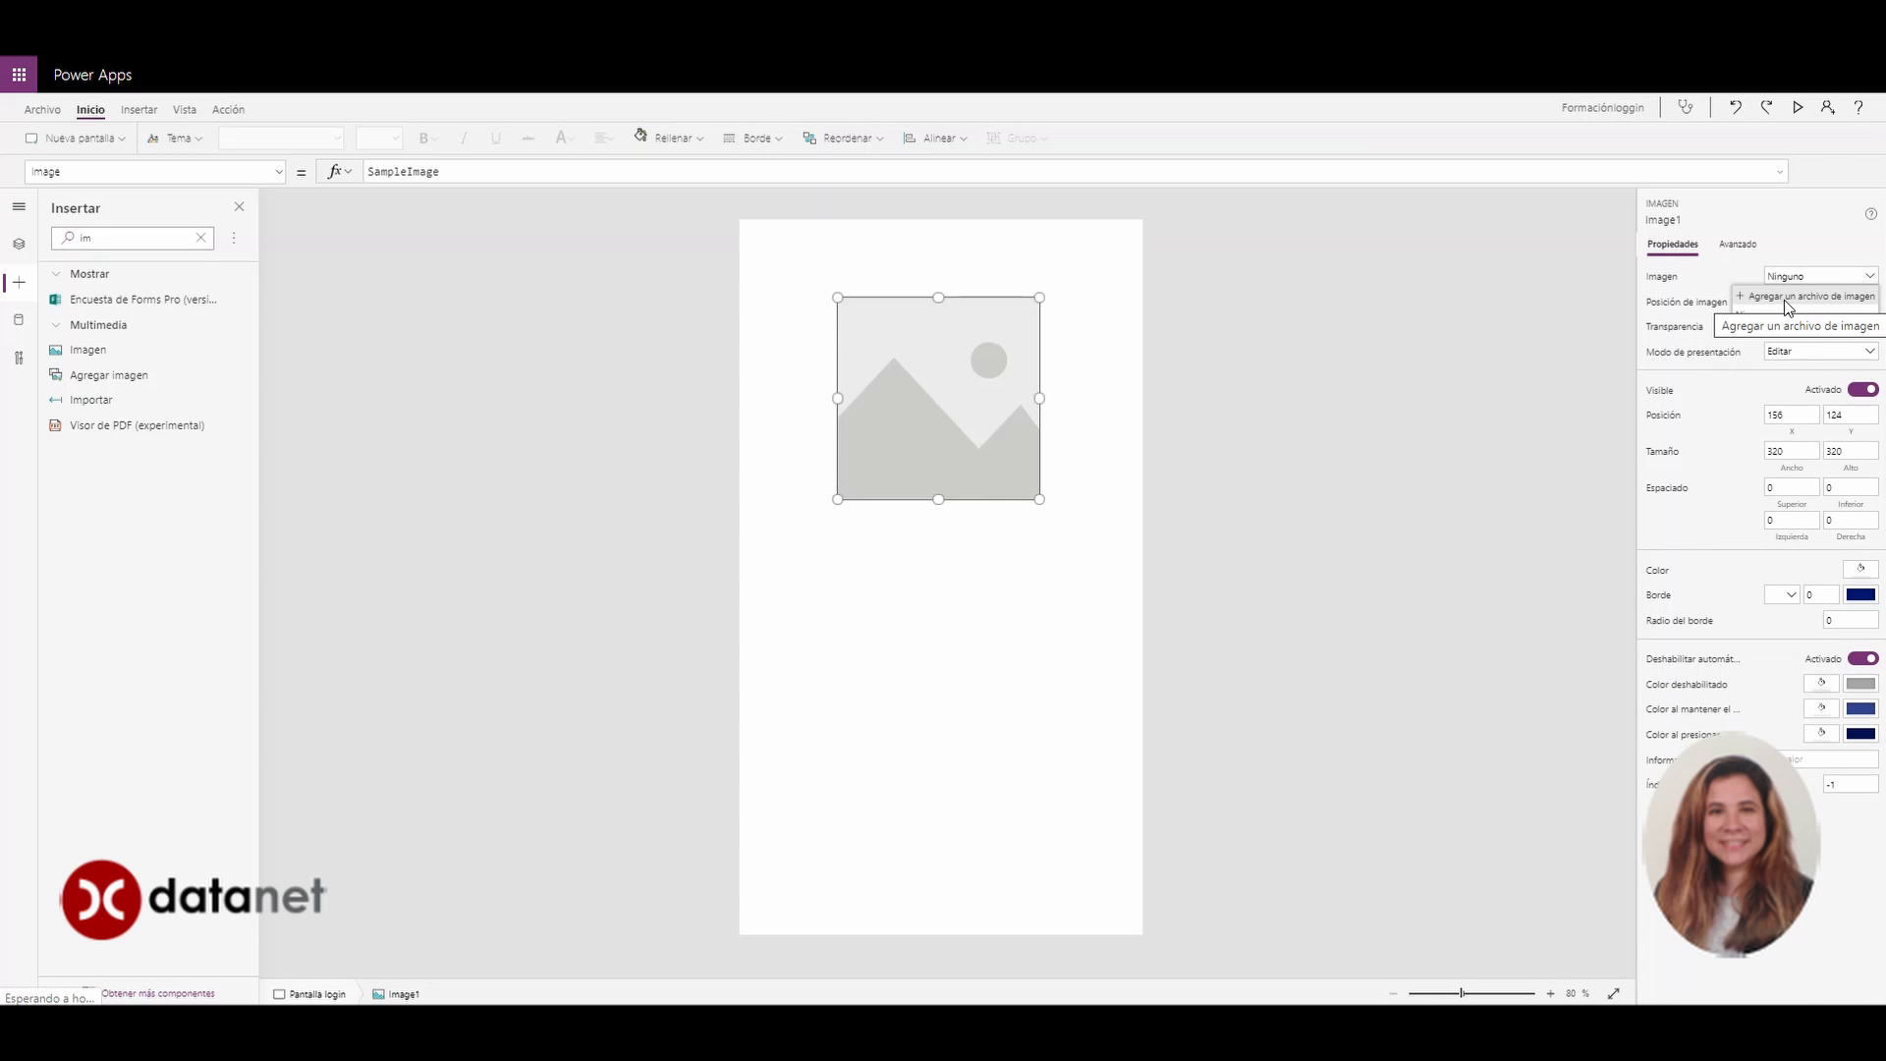
{"action": "left_click", "coordinate": [1784, 298]}
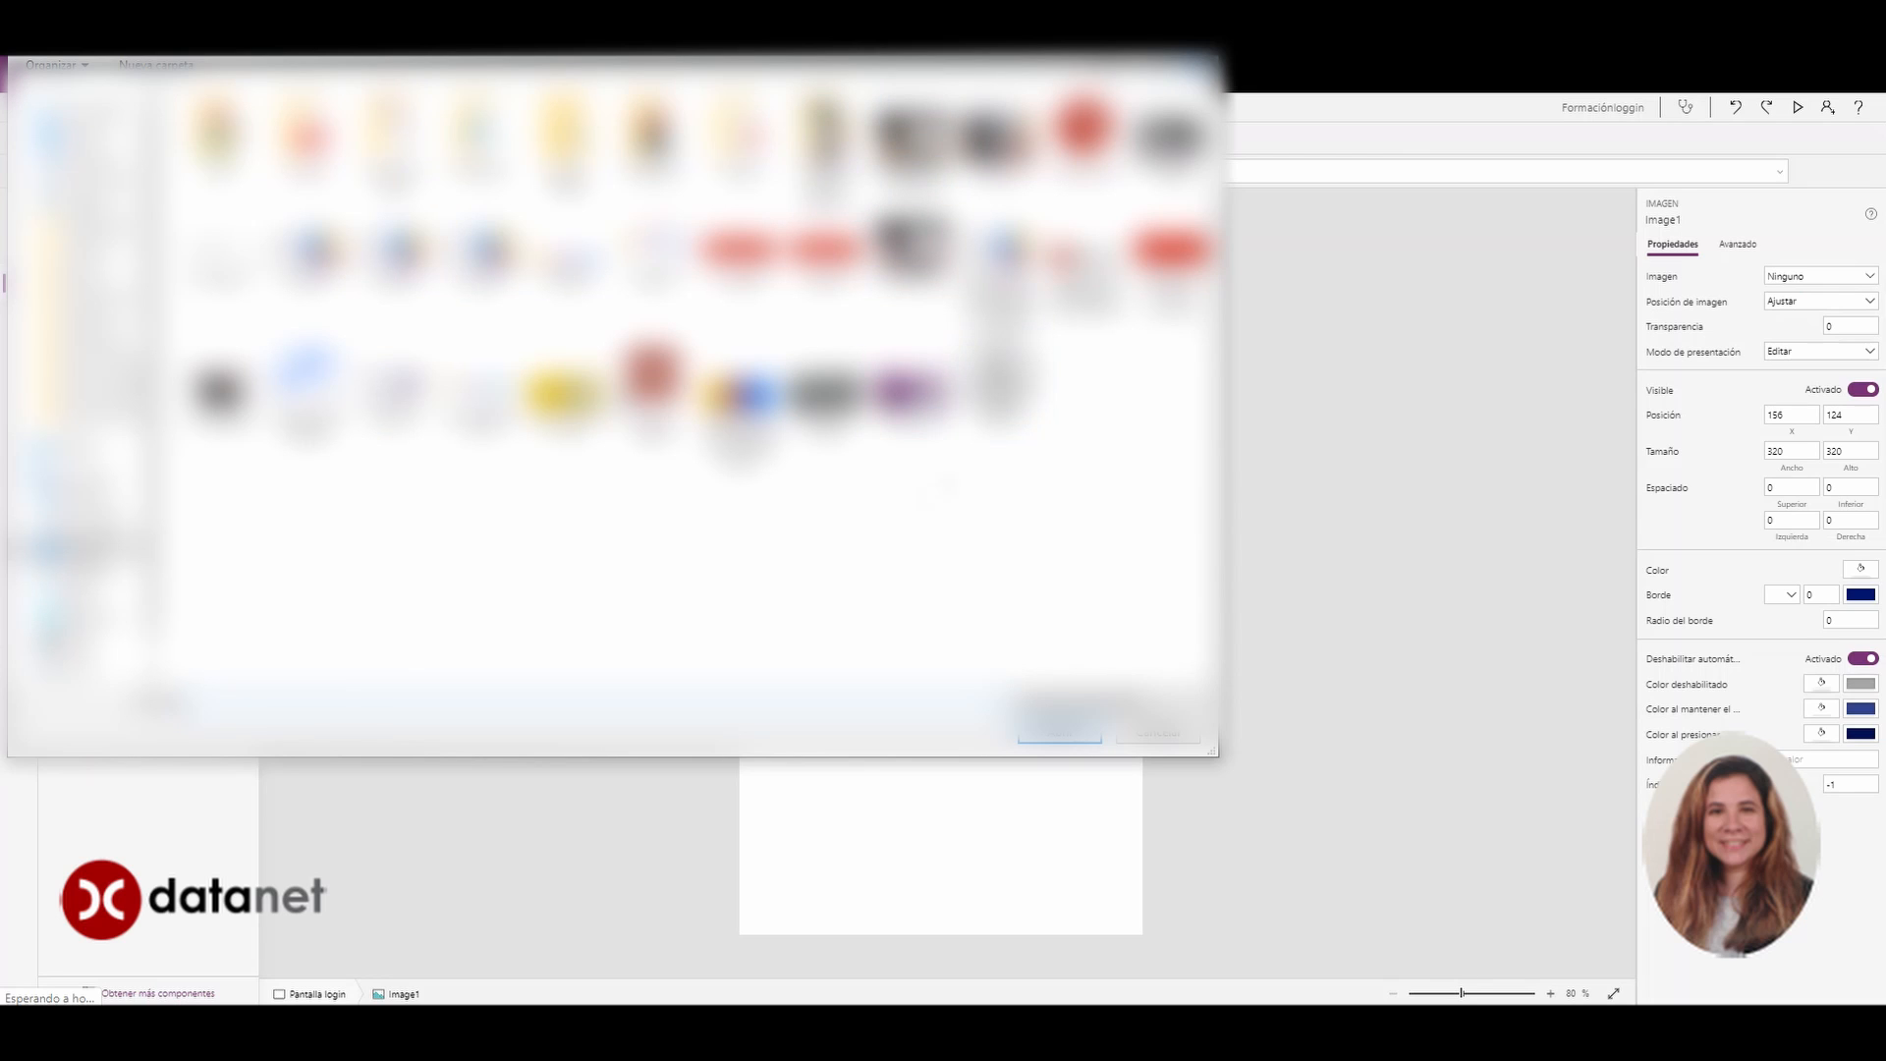
{"action": "left_click", "coordinate": [1085, 267]}
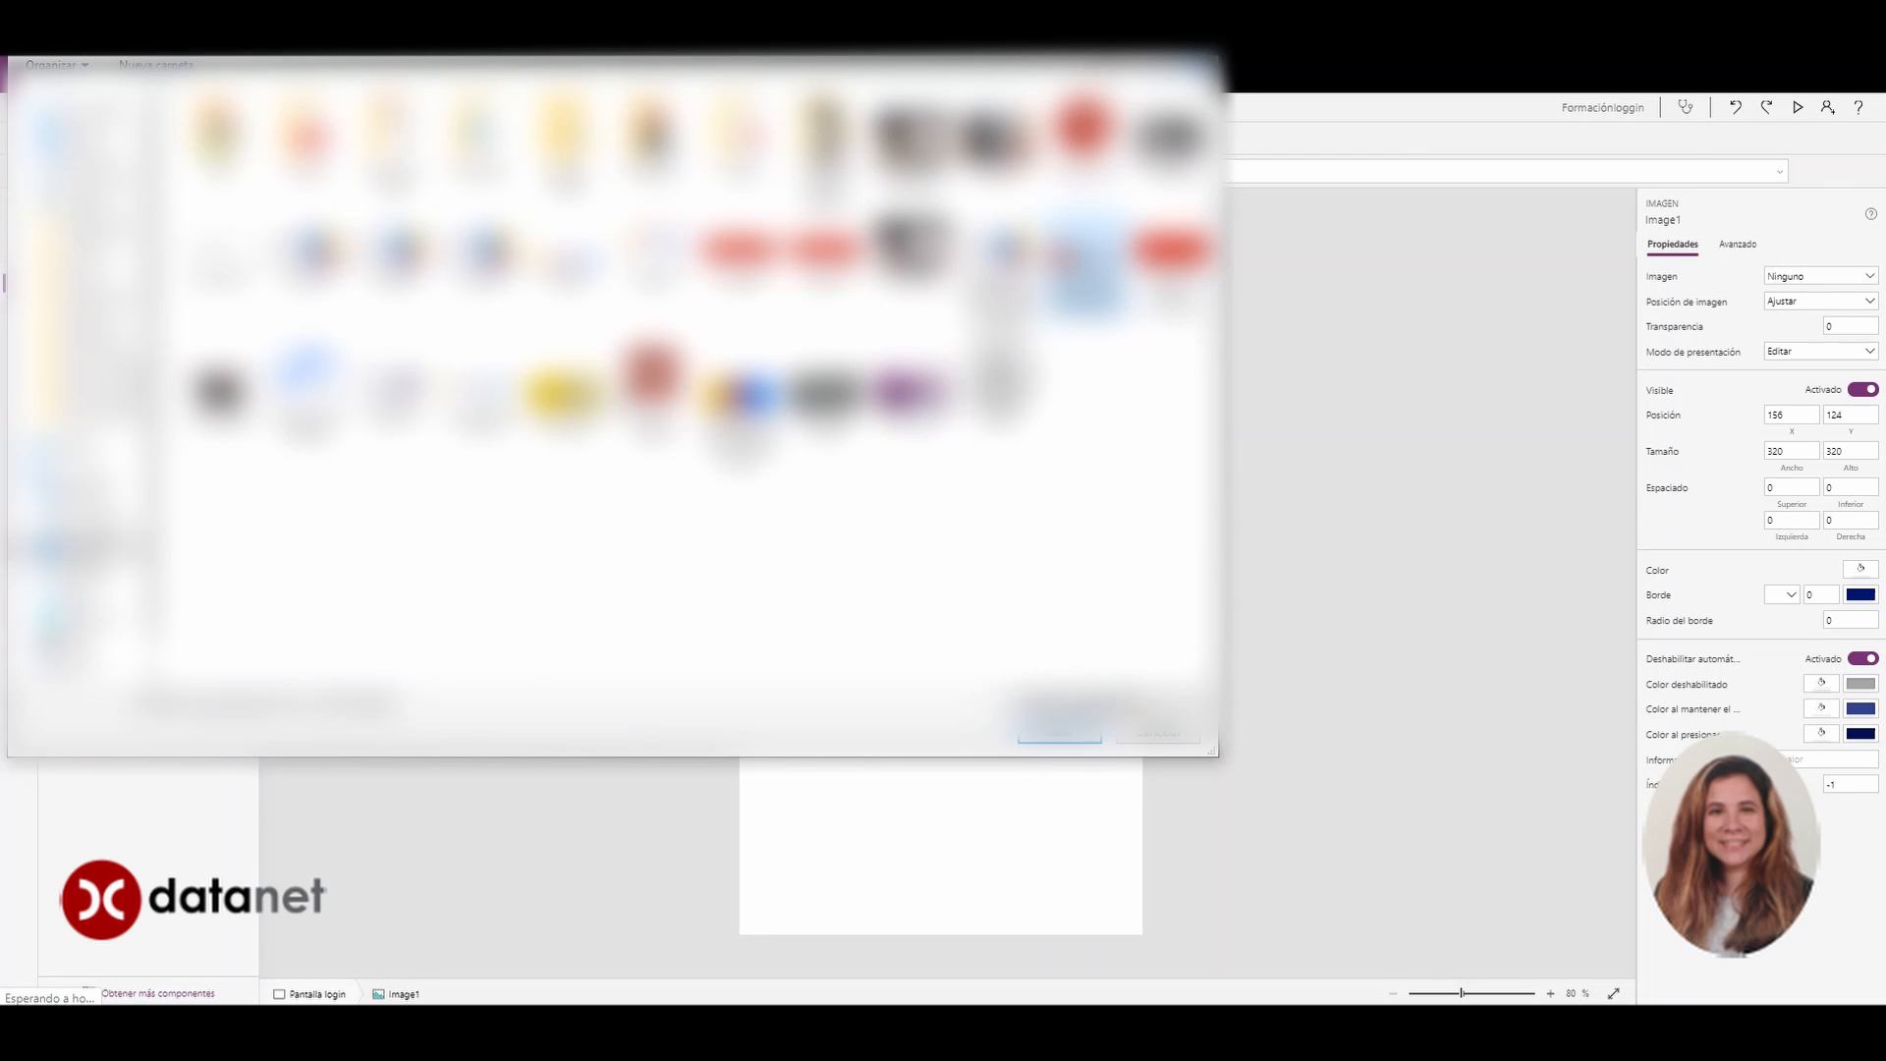
{"action": "left_click", "coordinate": [1022, 741]}
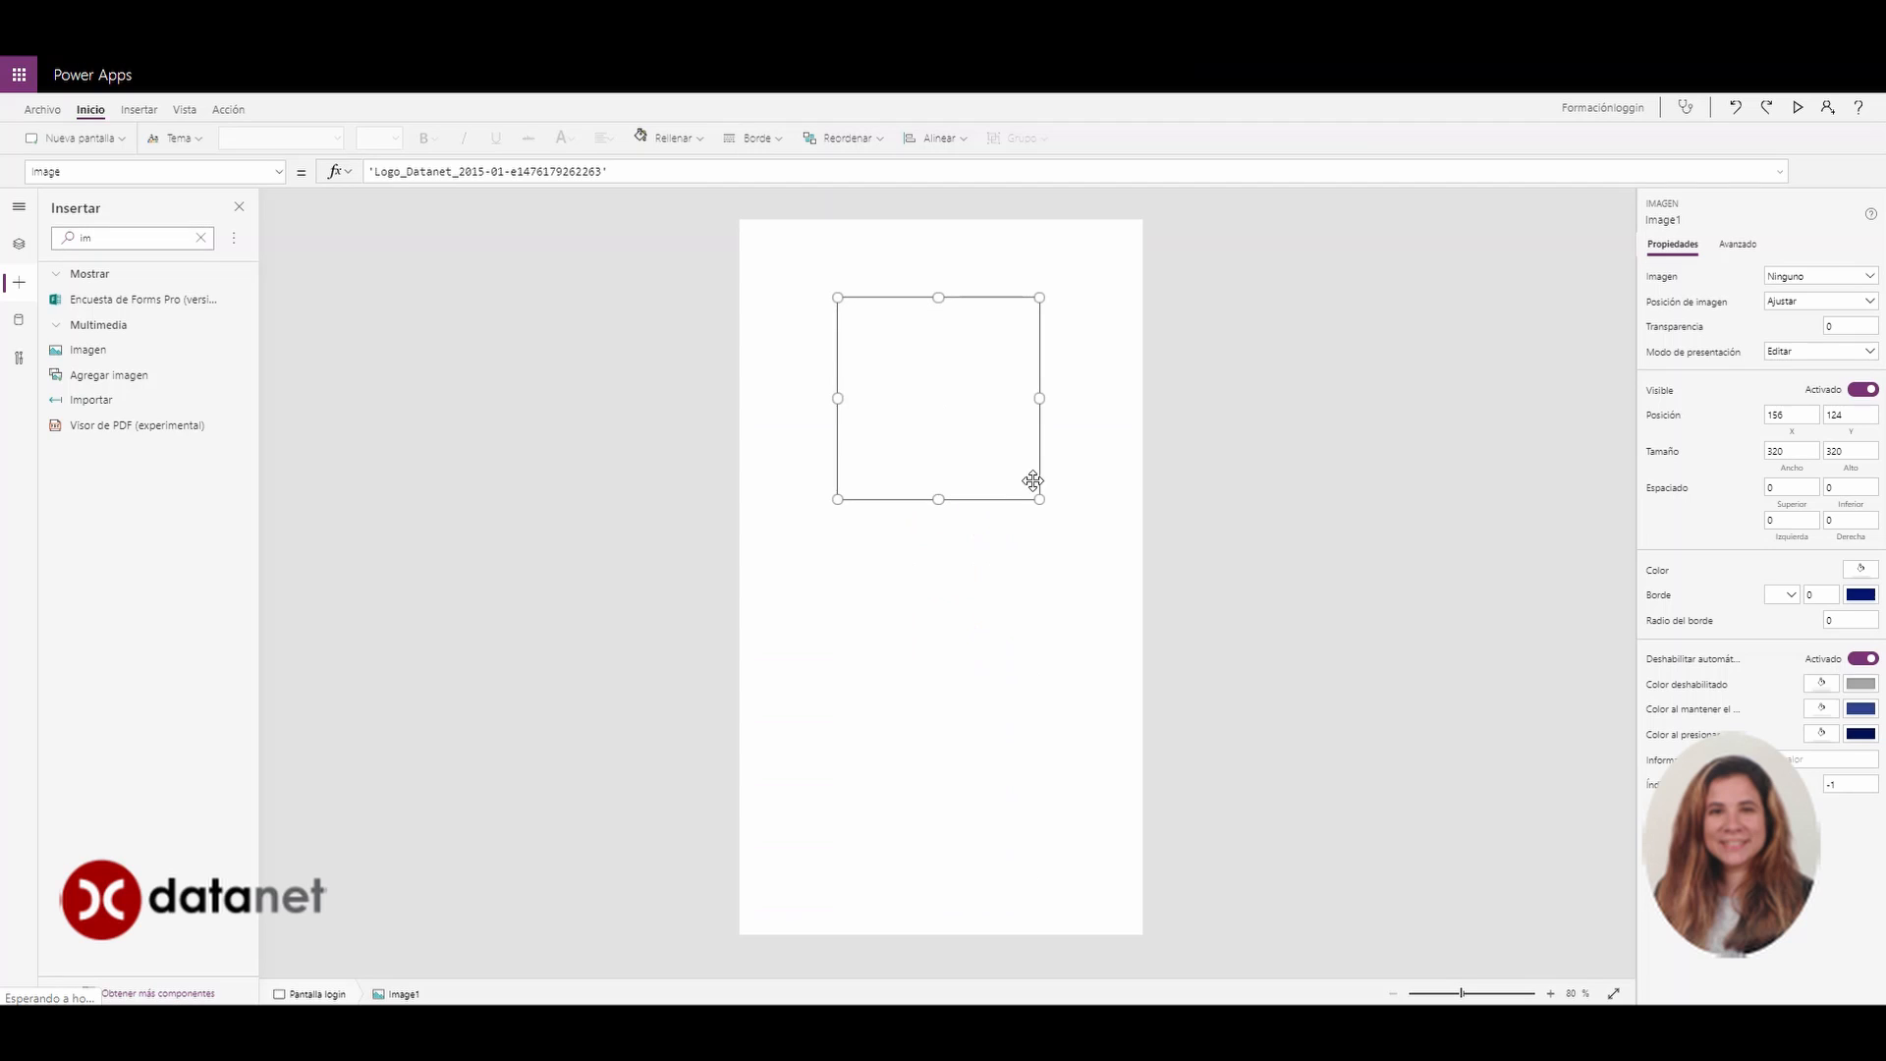
{"action": "left_click_drag", "start_coordinate": [1038, 499], "coordinate": [1053, 383]}
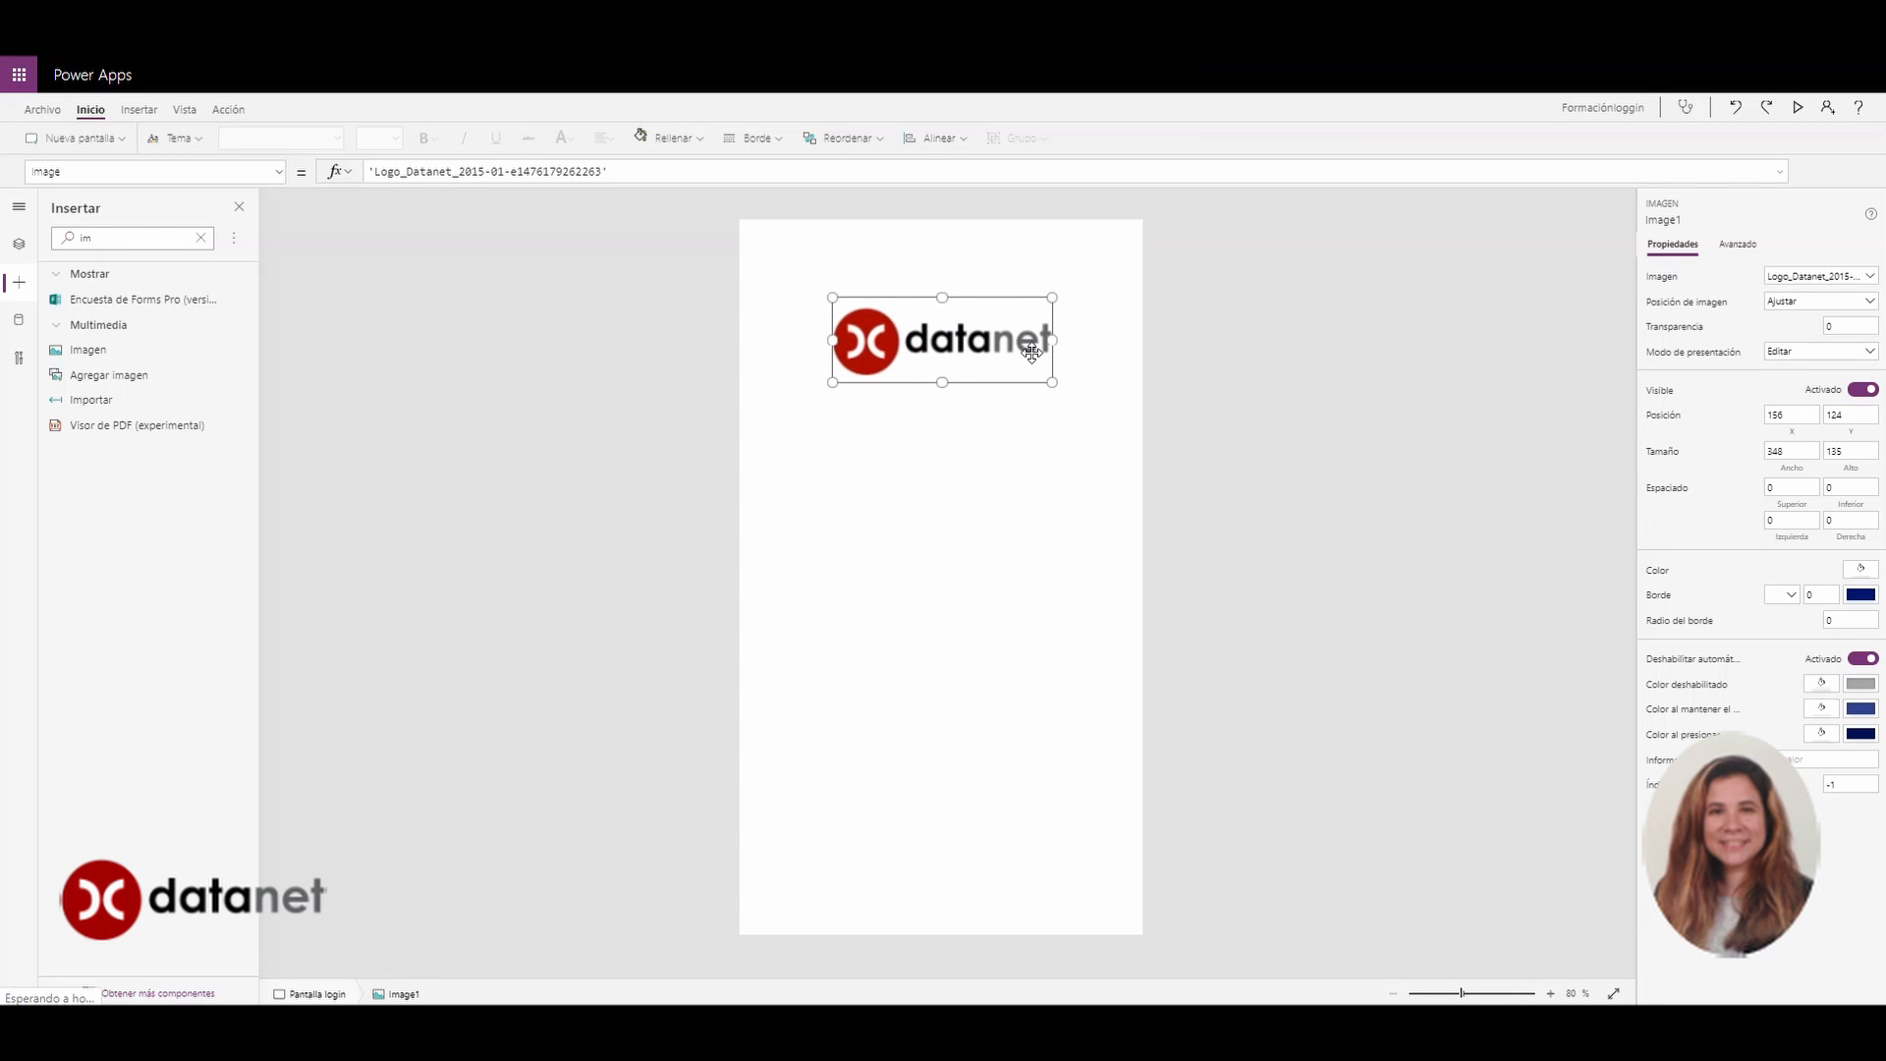
{"action": "left_click", "coordinate": [1243, 381]}
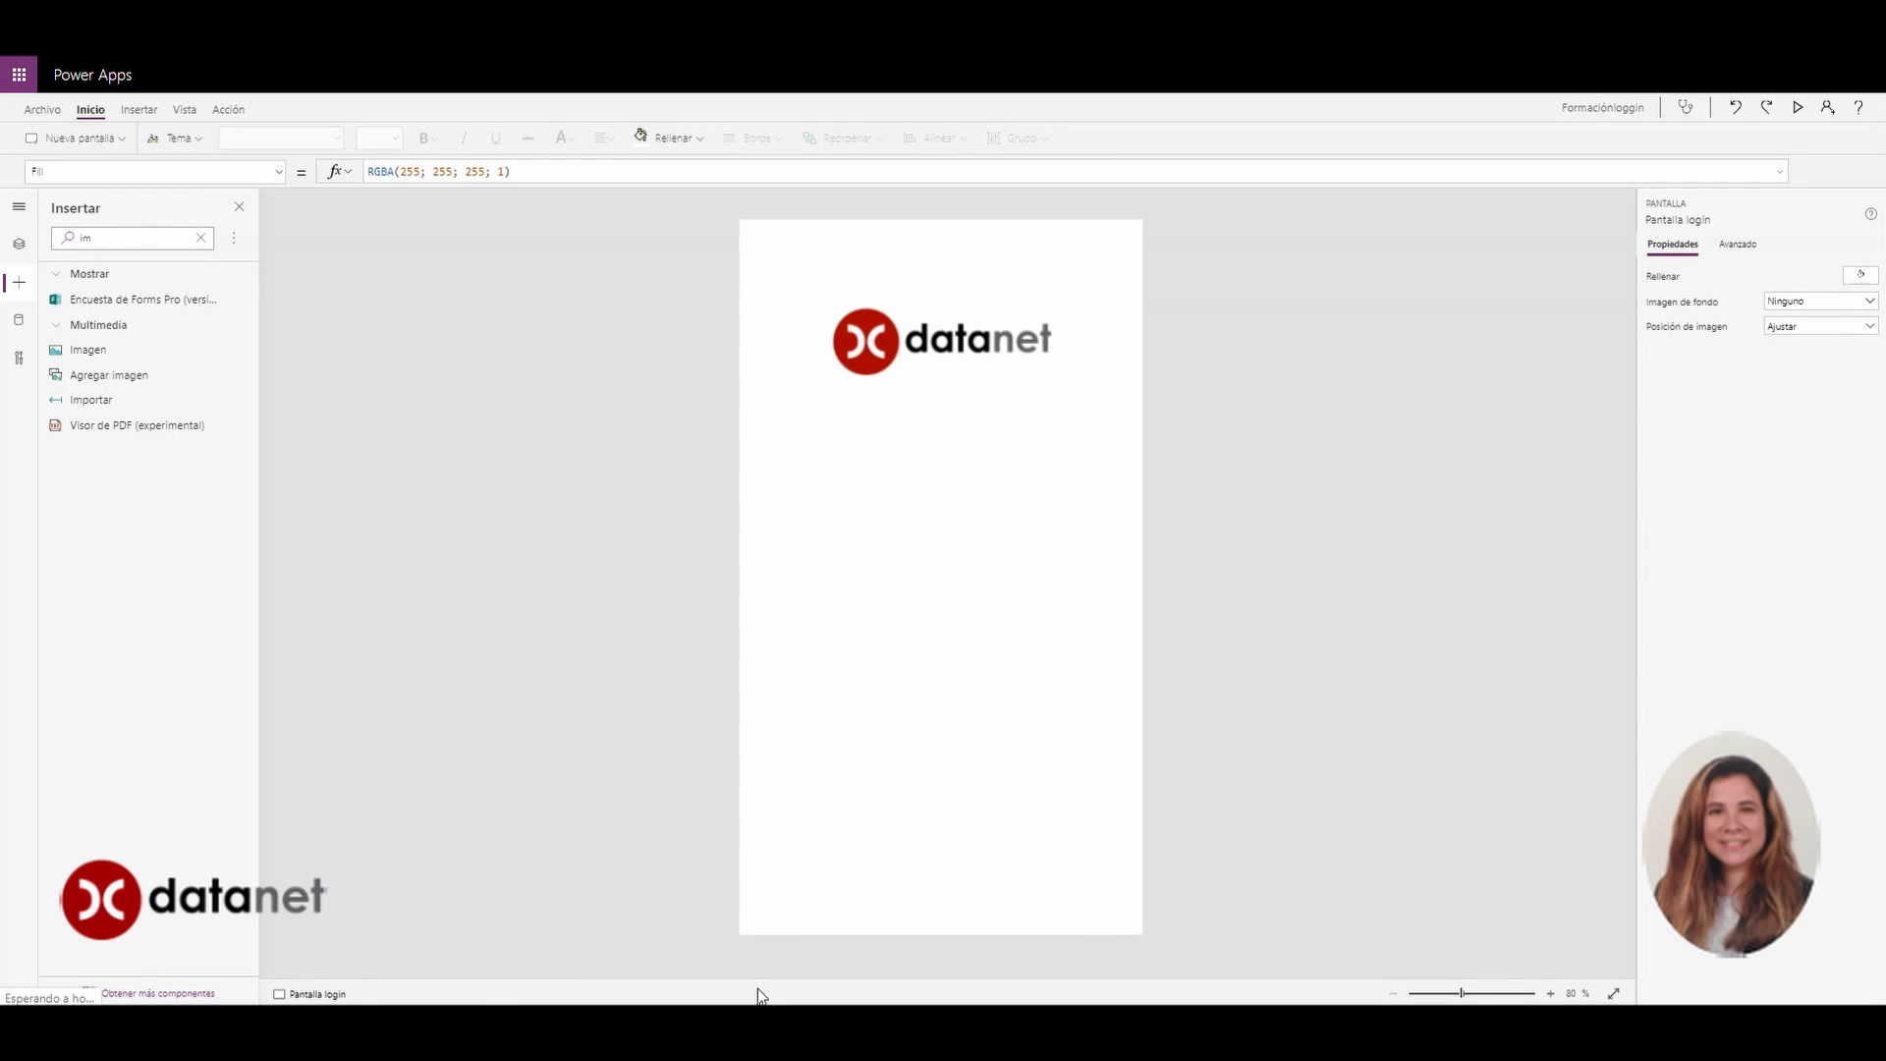
Rename Image1 to 'Imagen logo datanet' in the tree view
{"action": "left_click", "coordinate": [1051, 381]}
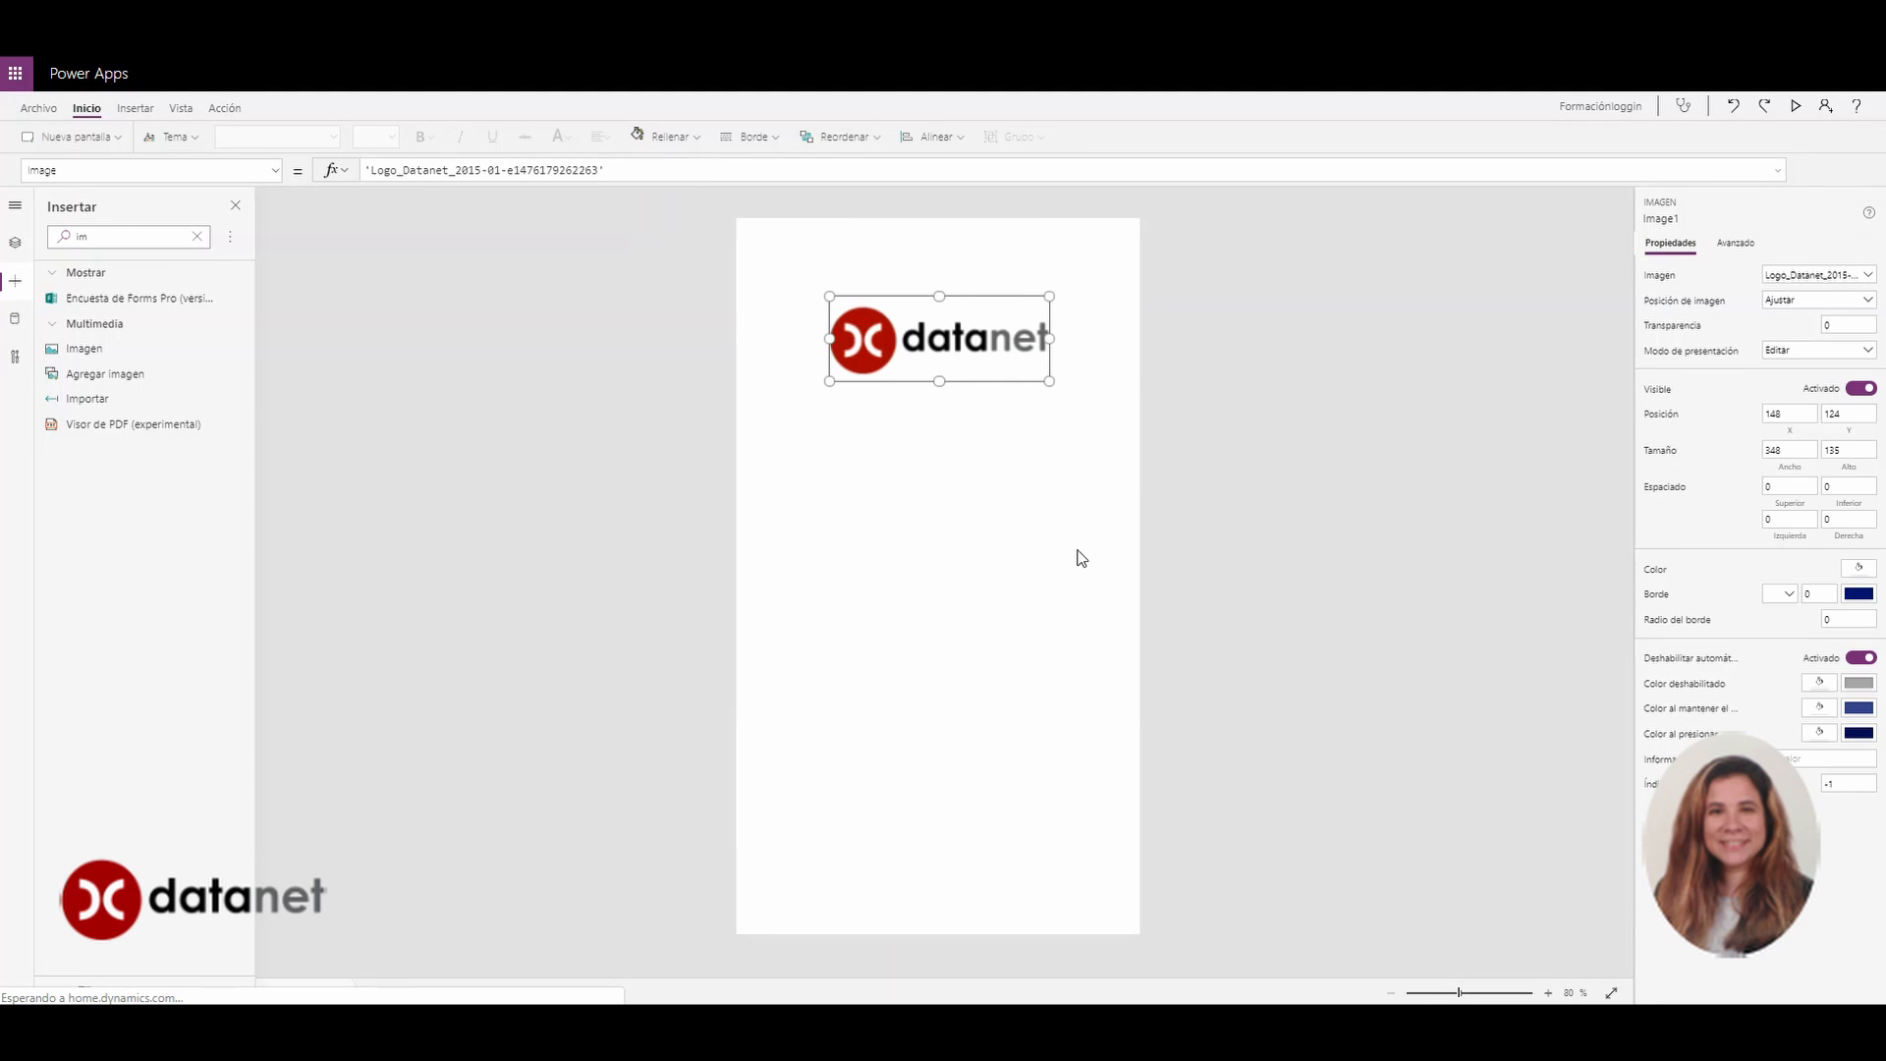
{"action": "left_click", "coordinate": [775, 430]}
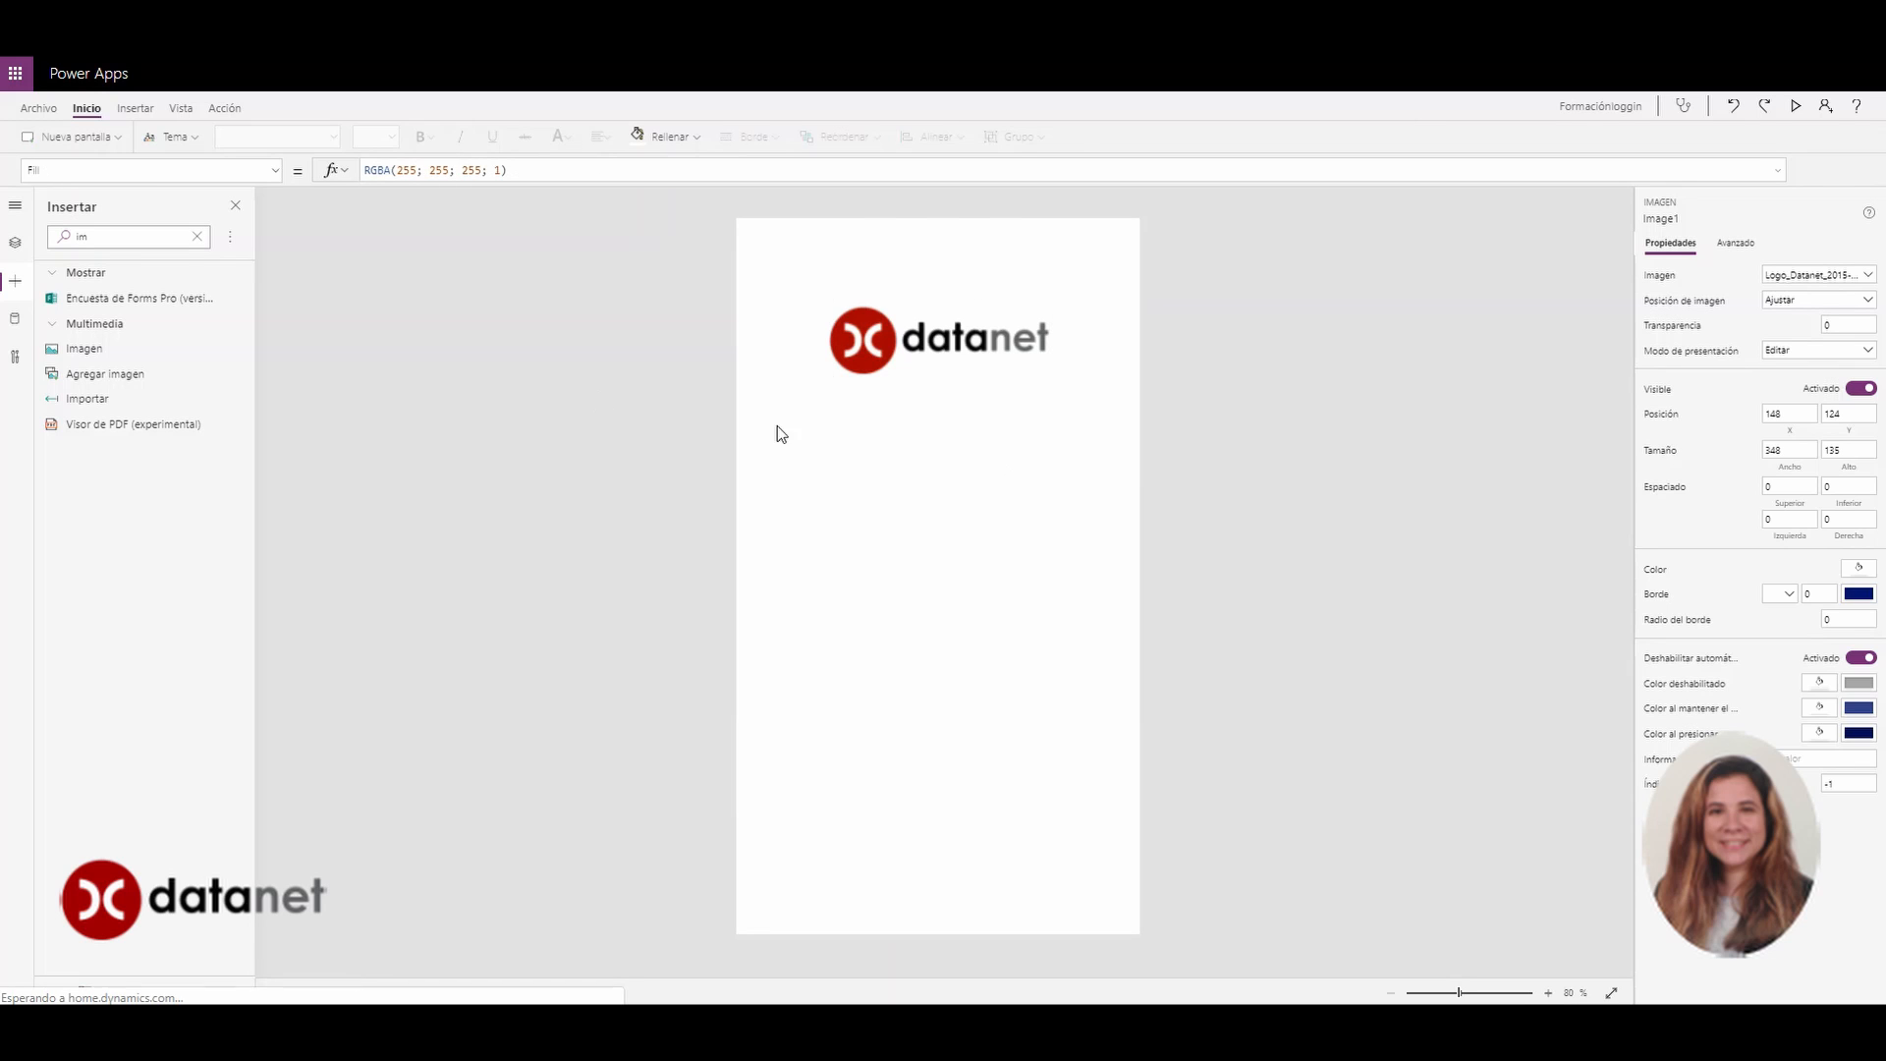
{"action": "left_click", "coordinate": [18, 246]}
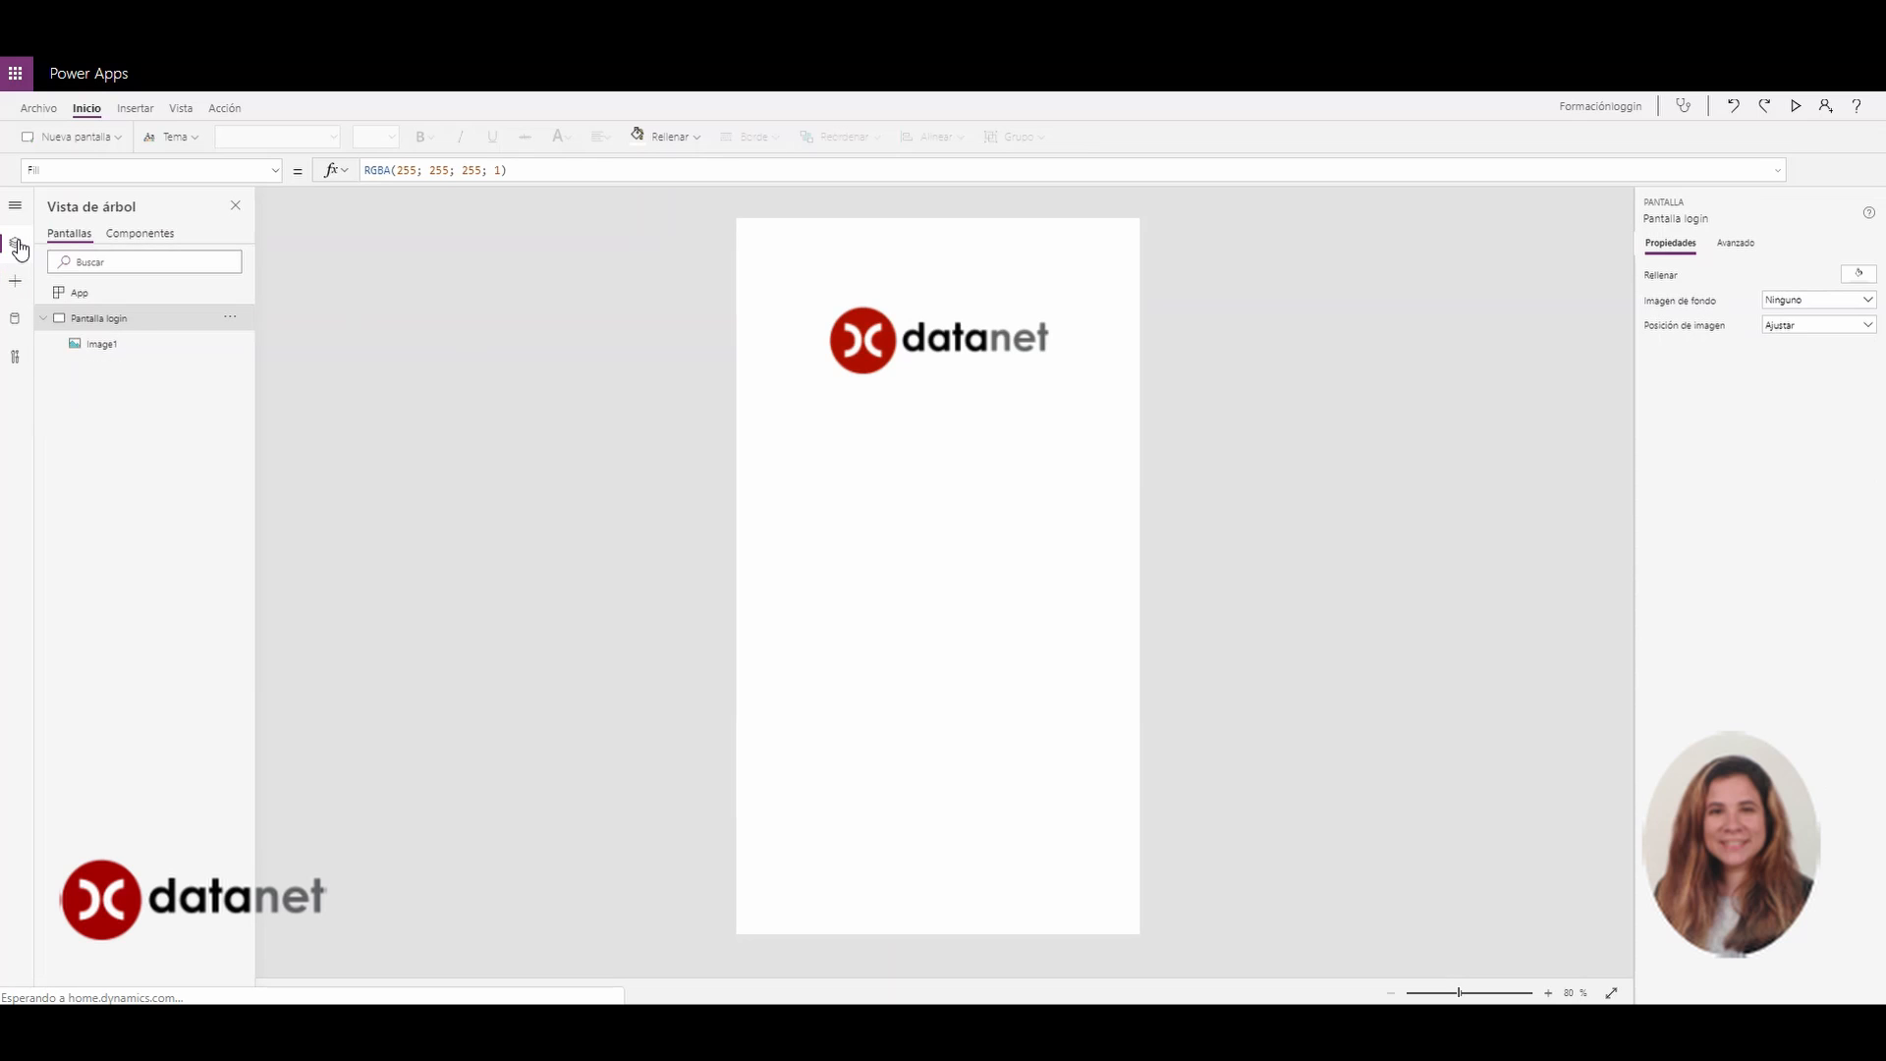
{"action": "left_click", "coordinate": [95, 350]}
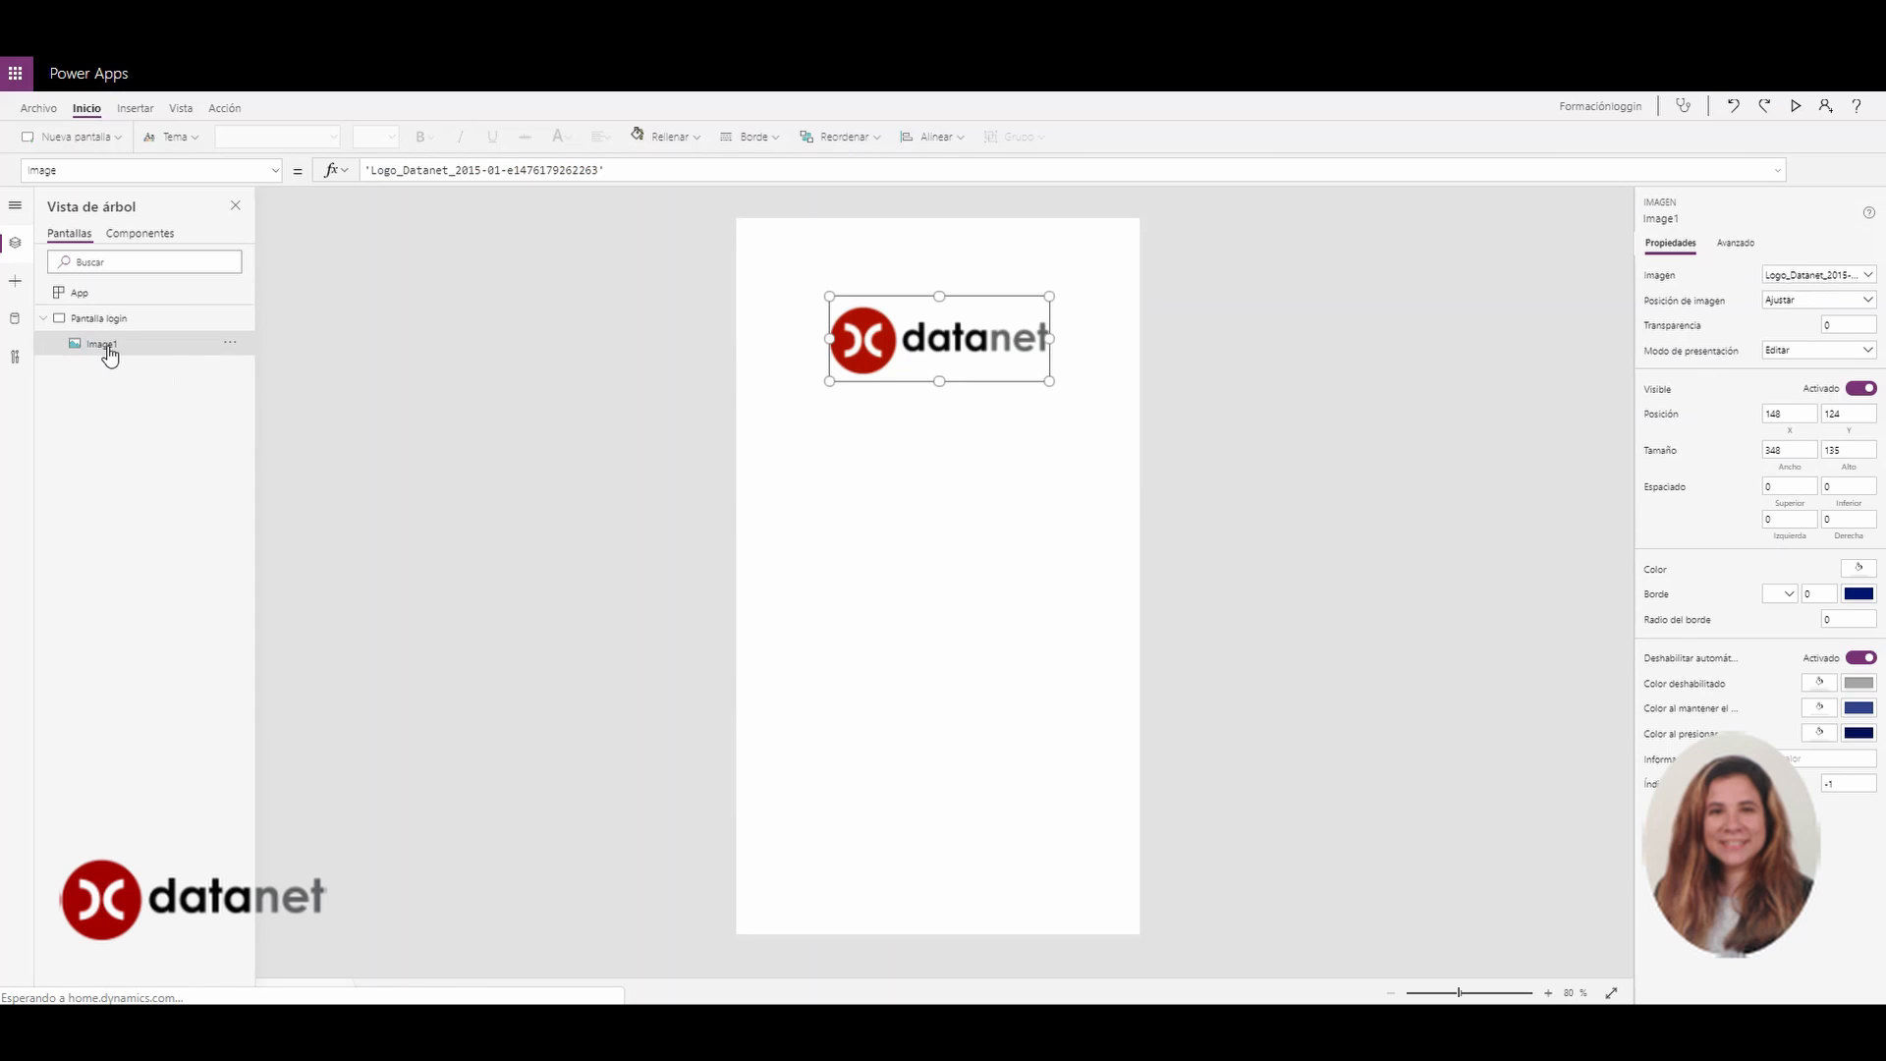
{"action": "double_click", "coordinate": [107, 346]}
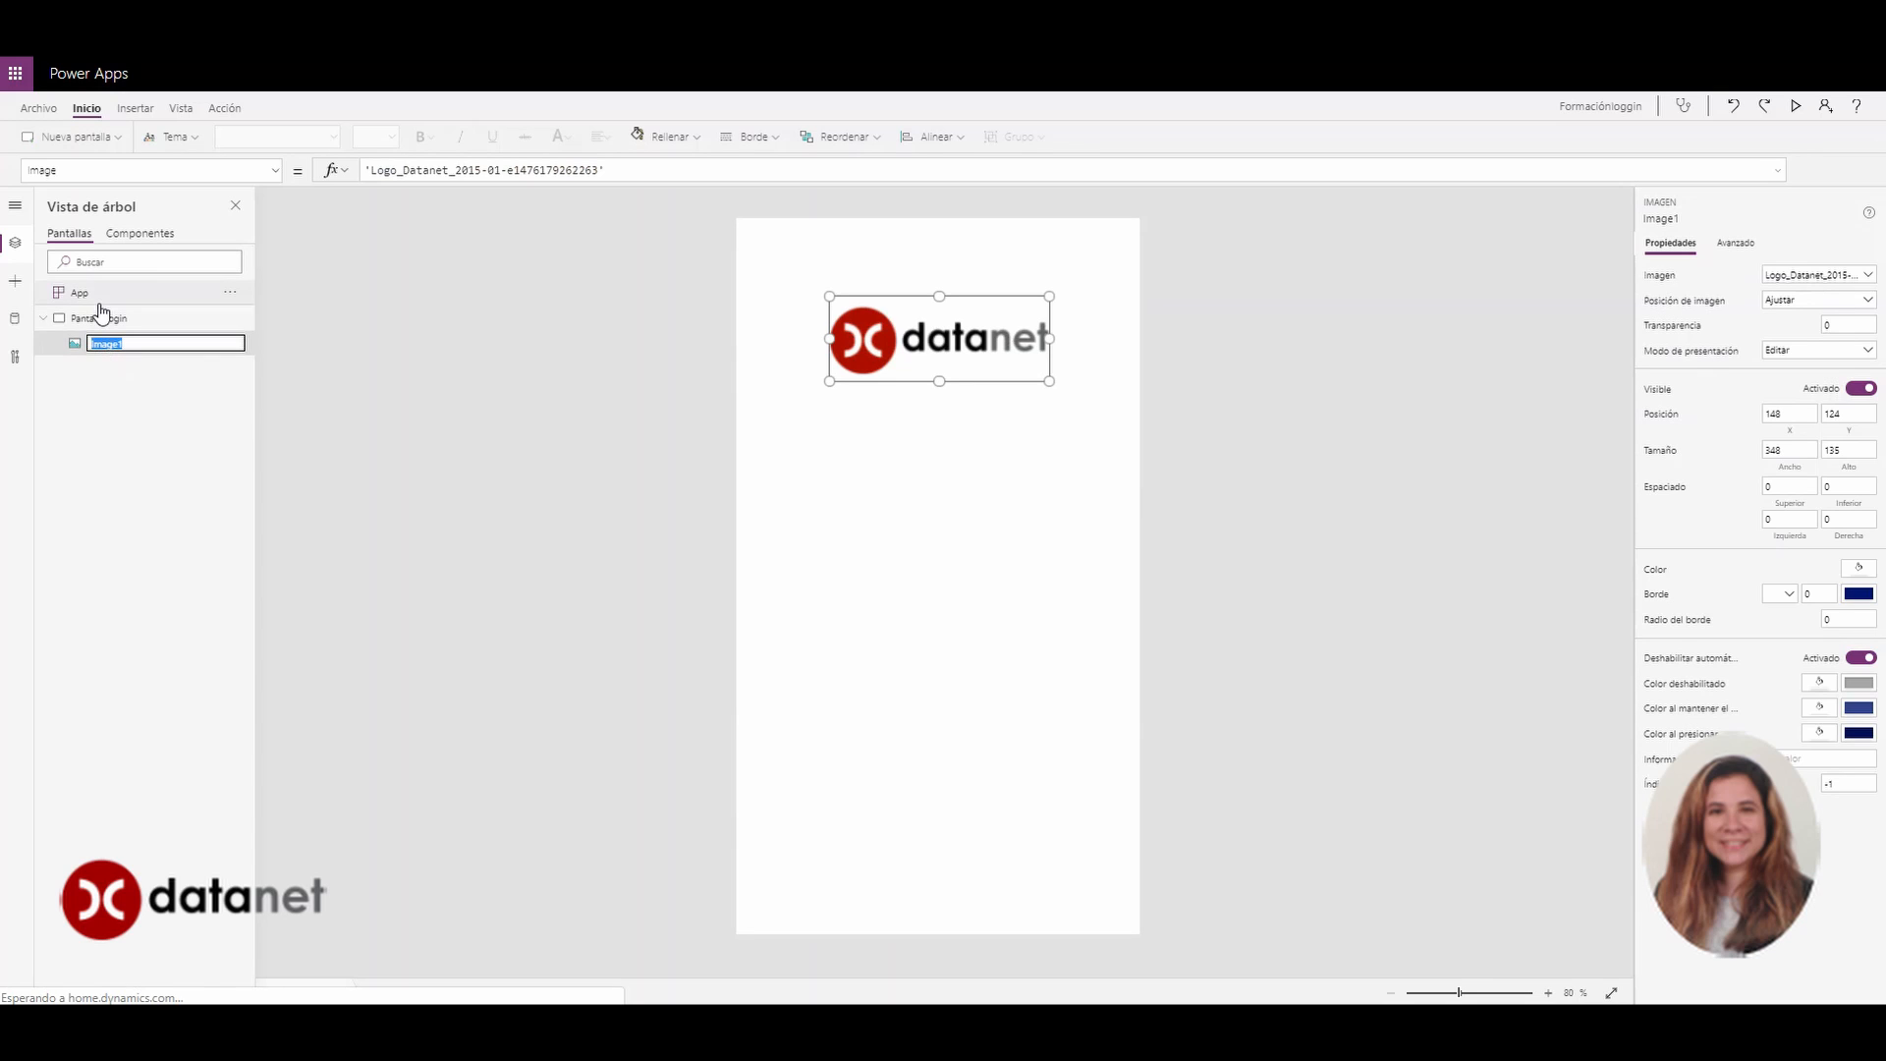
{"action": "type", "text": "im"}
{"action": "key", "text": "Escape"}
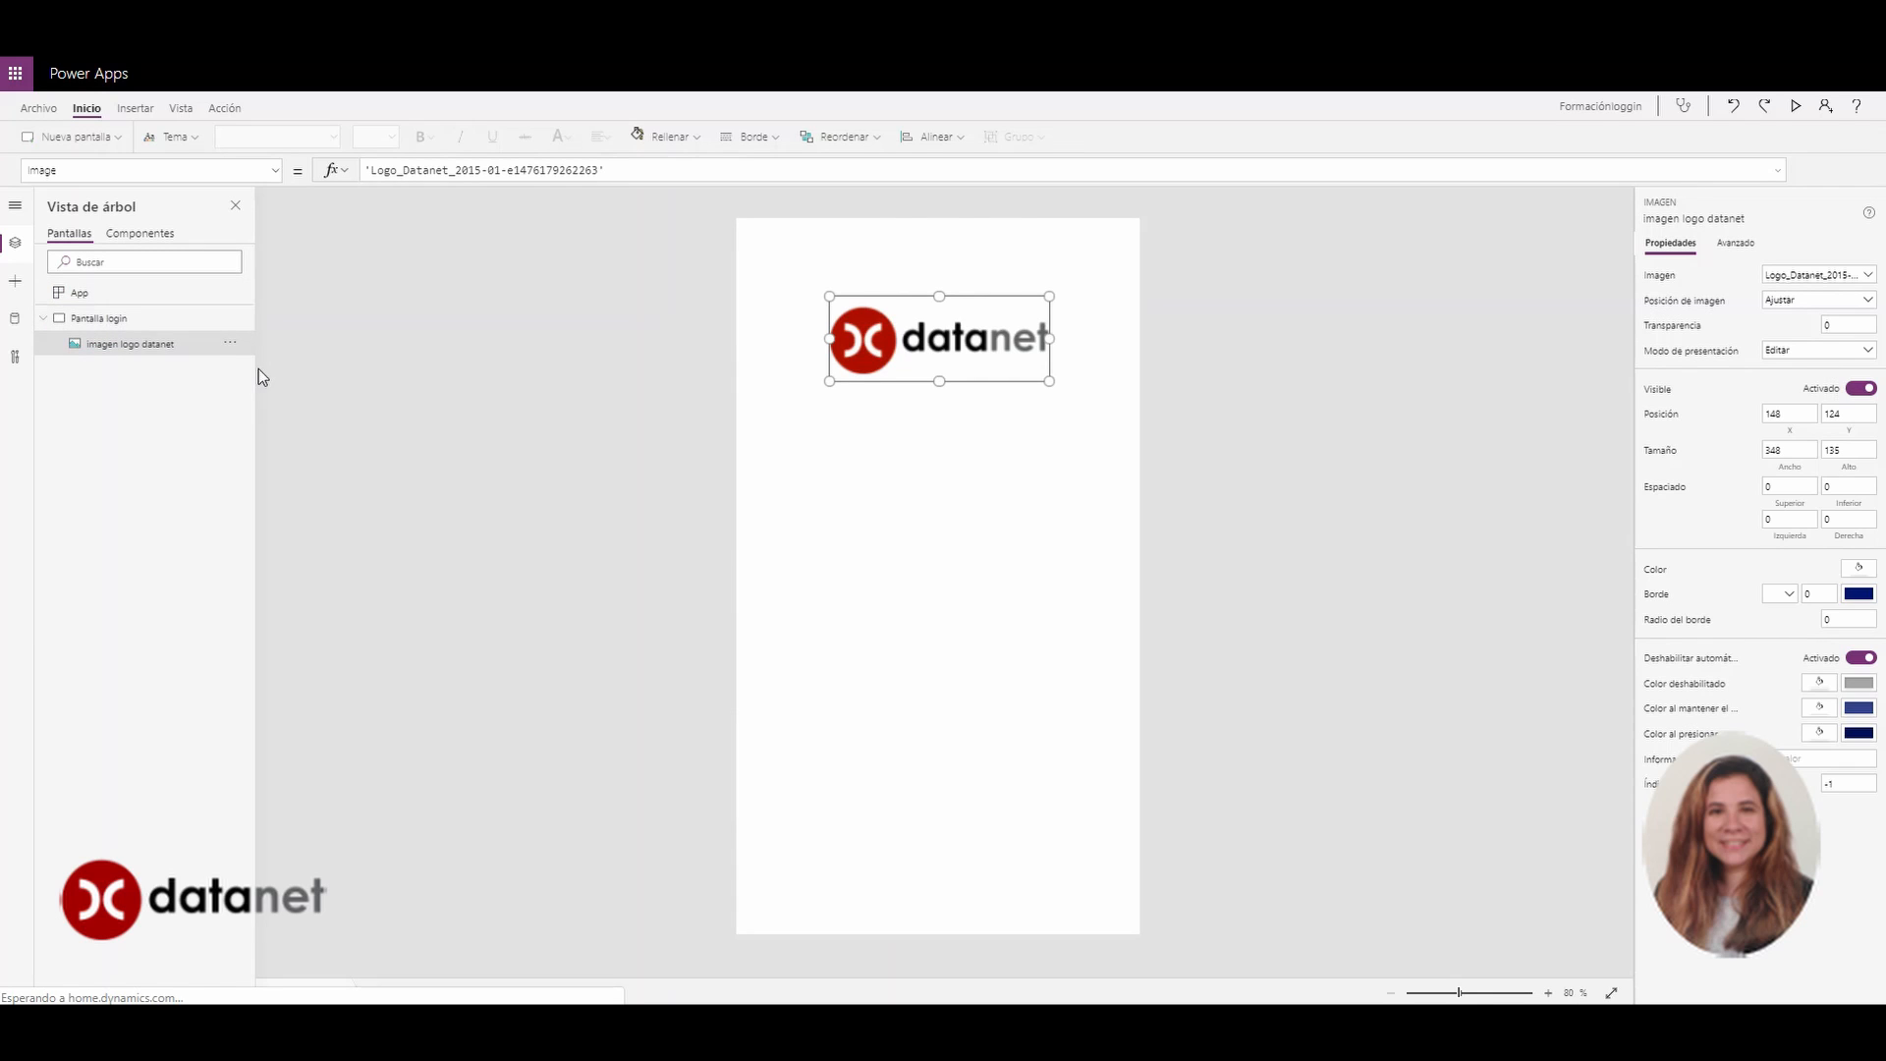
{"action": "left_click", "coordinate": [905, 442]}
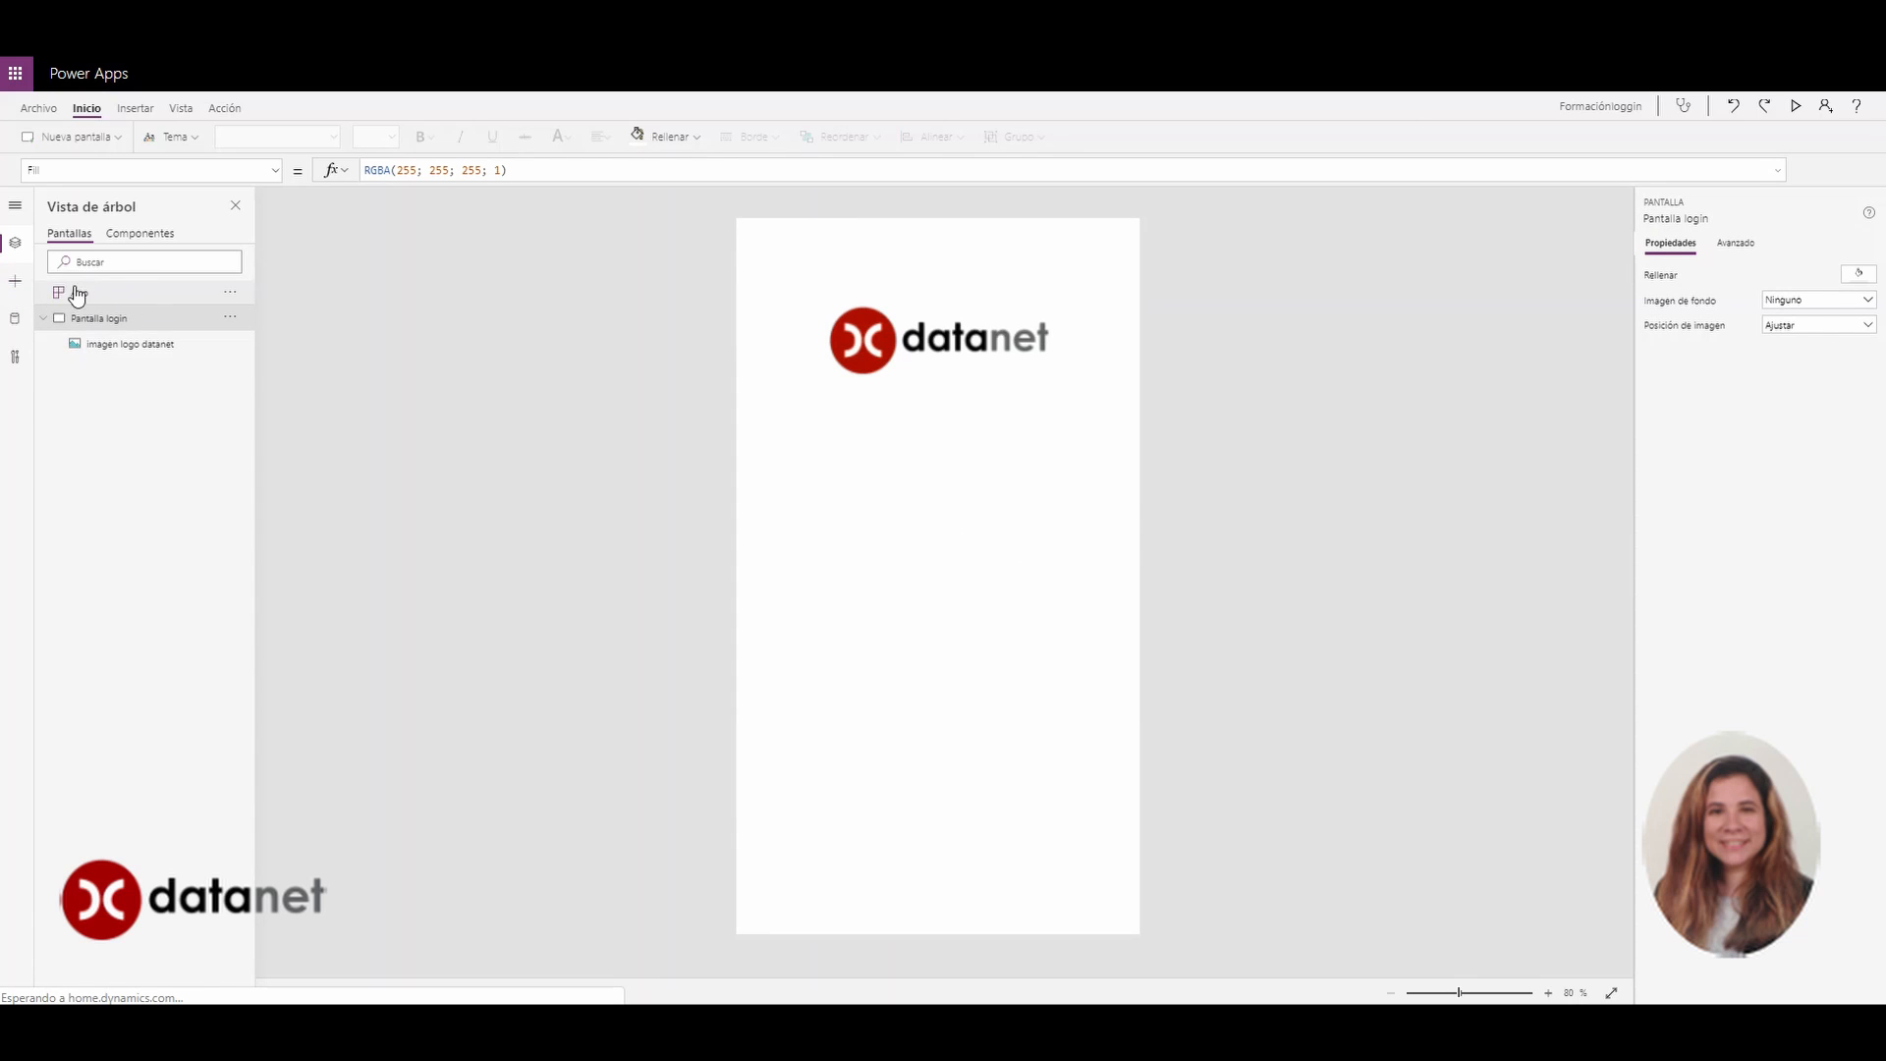
Insert a rectangle and reshape it into a thin blue bar below the logo
{"action": "left_click", "coordinate": [14, 281]}
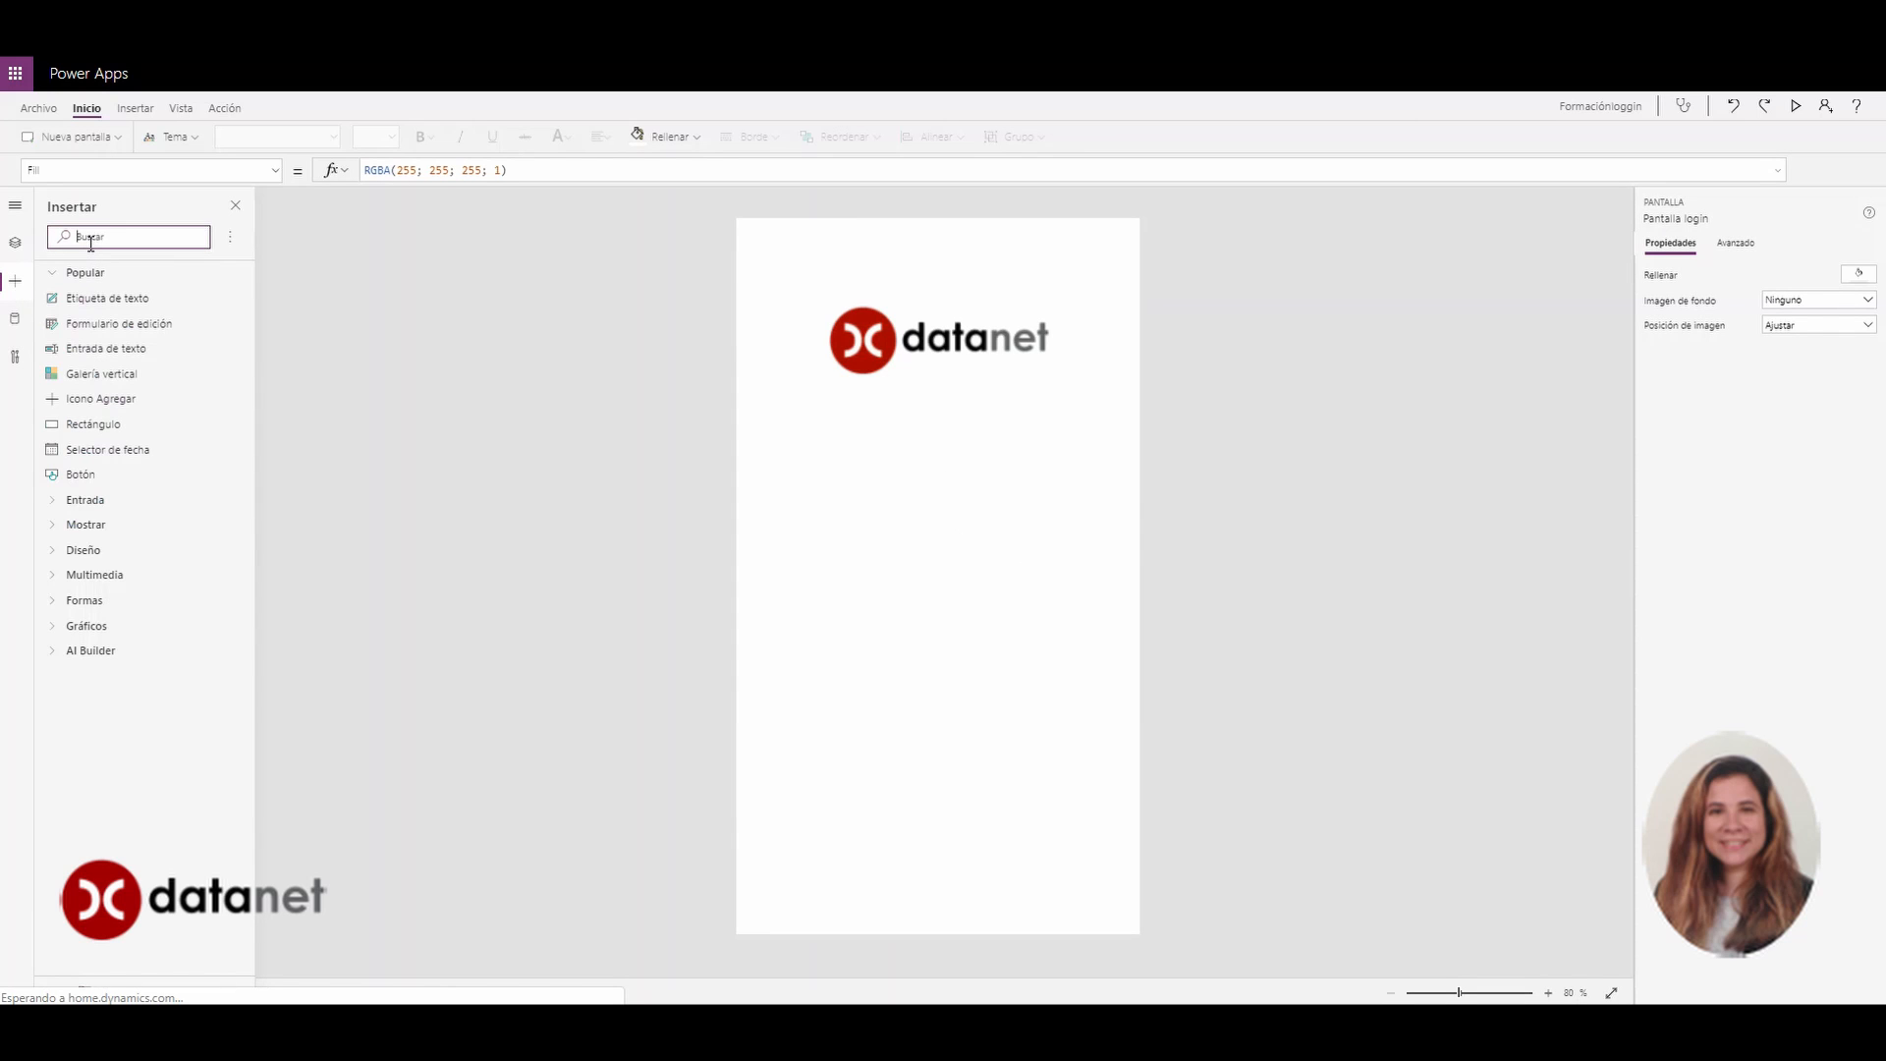
{"action": "type", "text": "rec"}
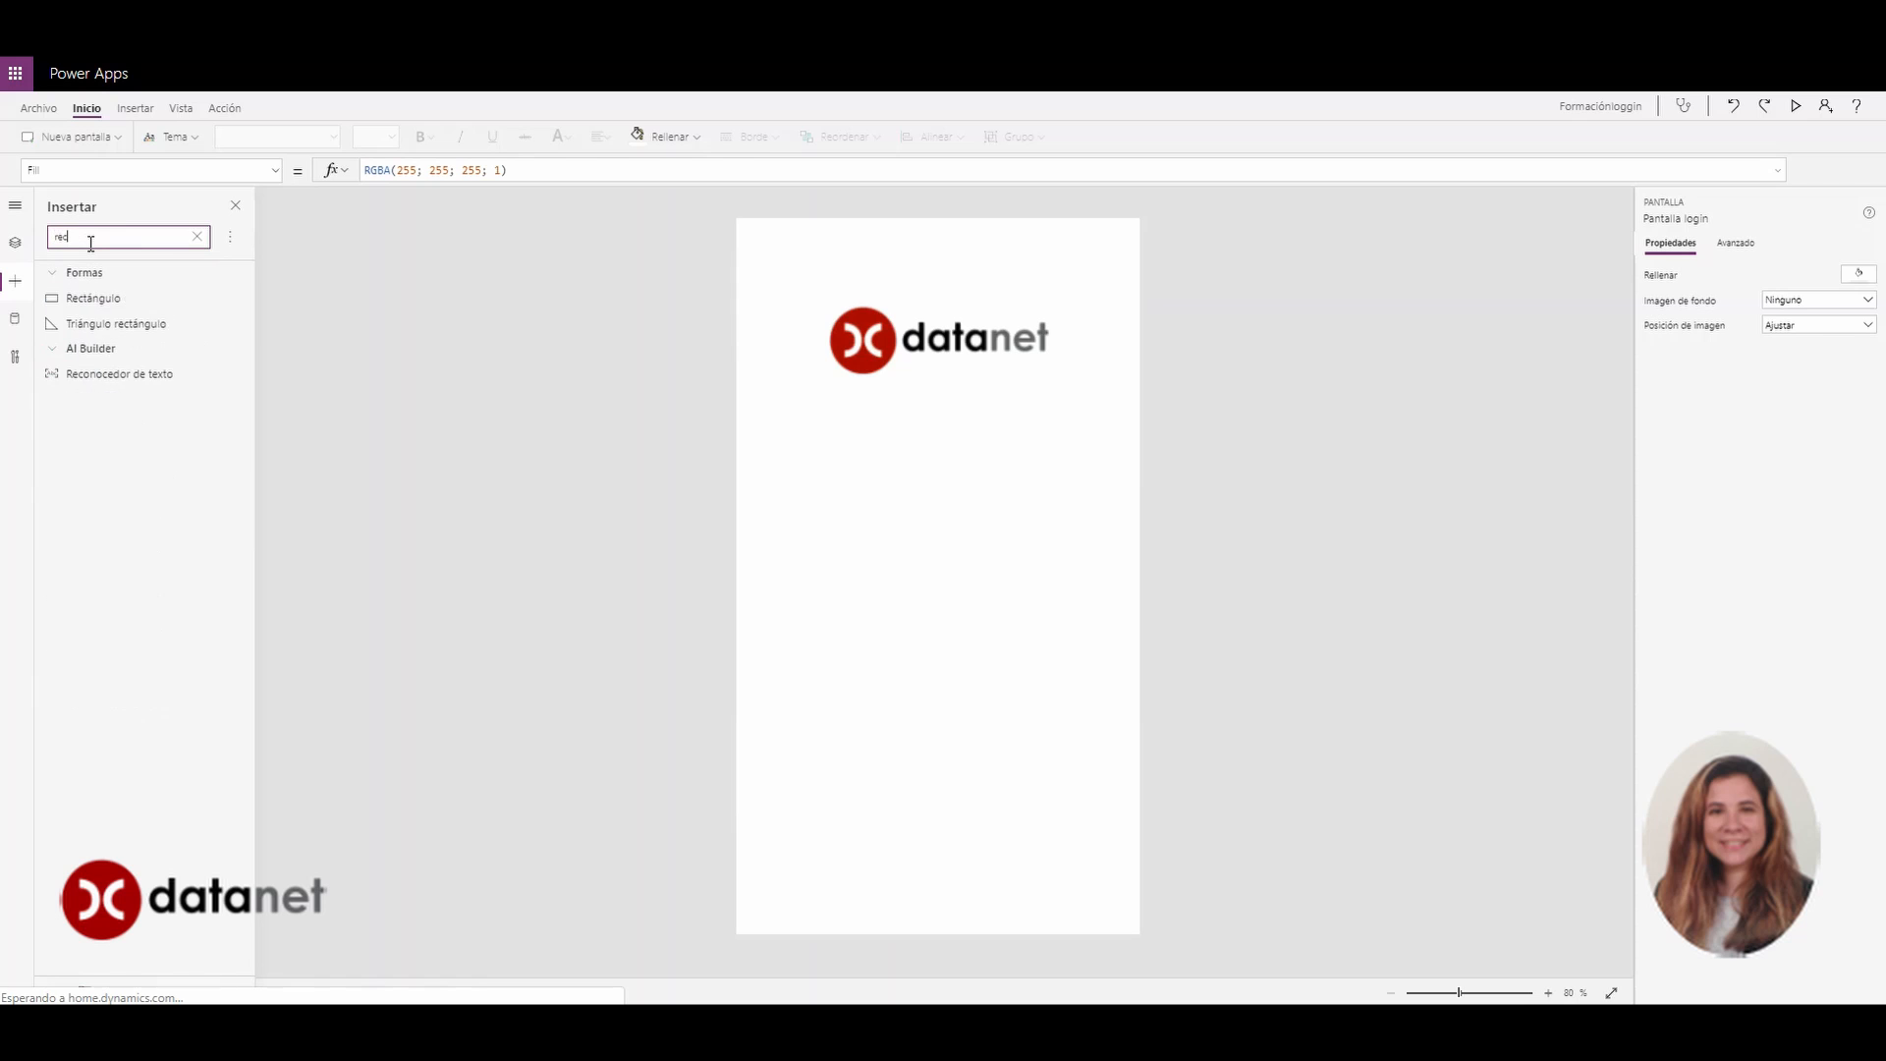
{"action": "left_click", "coordinate": [89, 298]}
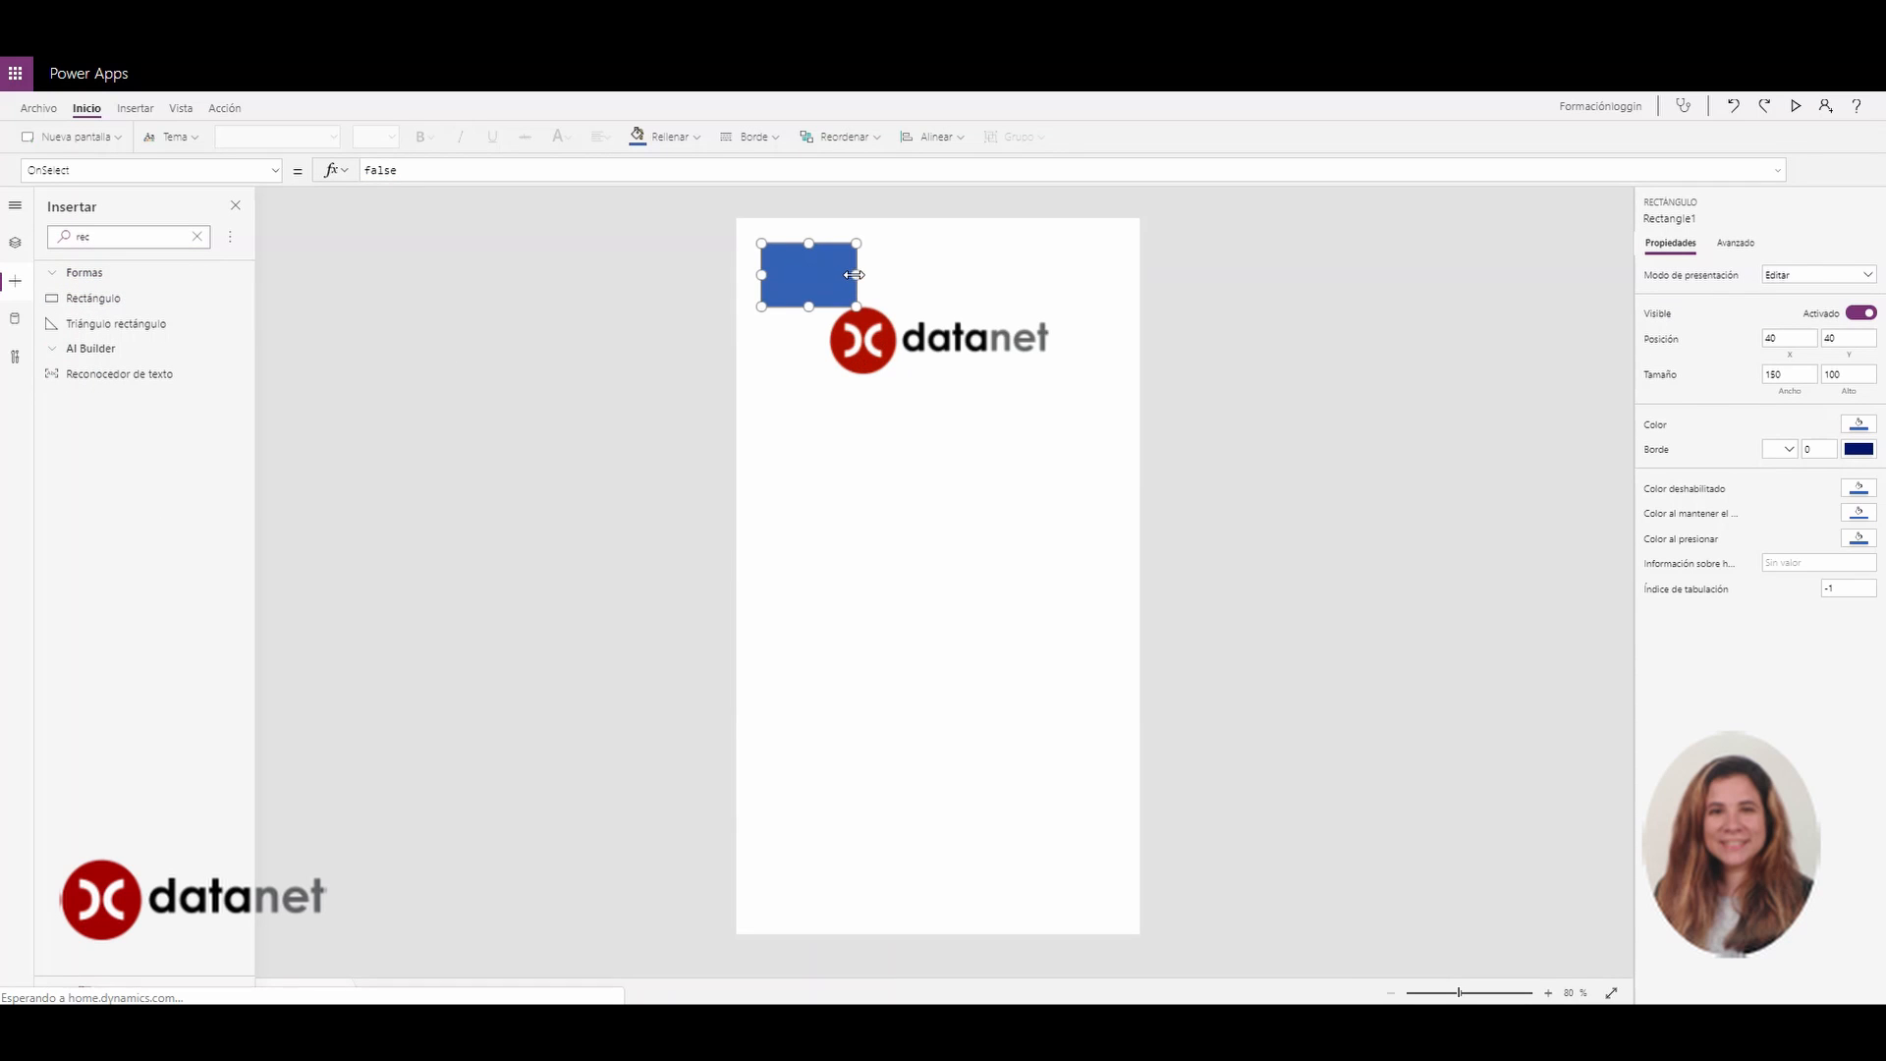
{"action": "left_click_drag", "start_coordinate": [808, 243], "coordinate": [808, 423]}
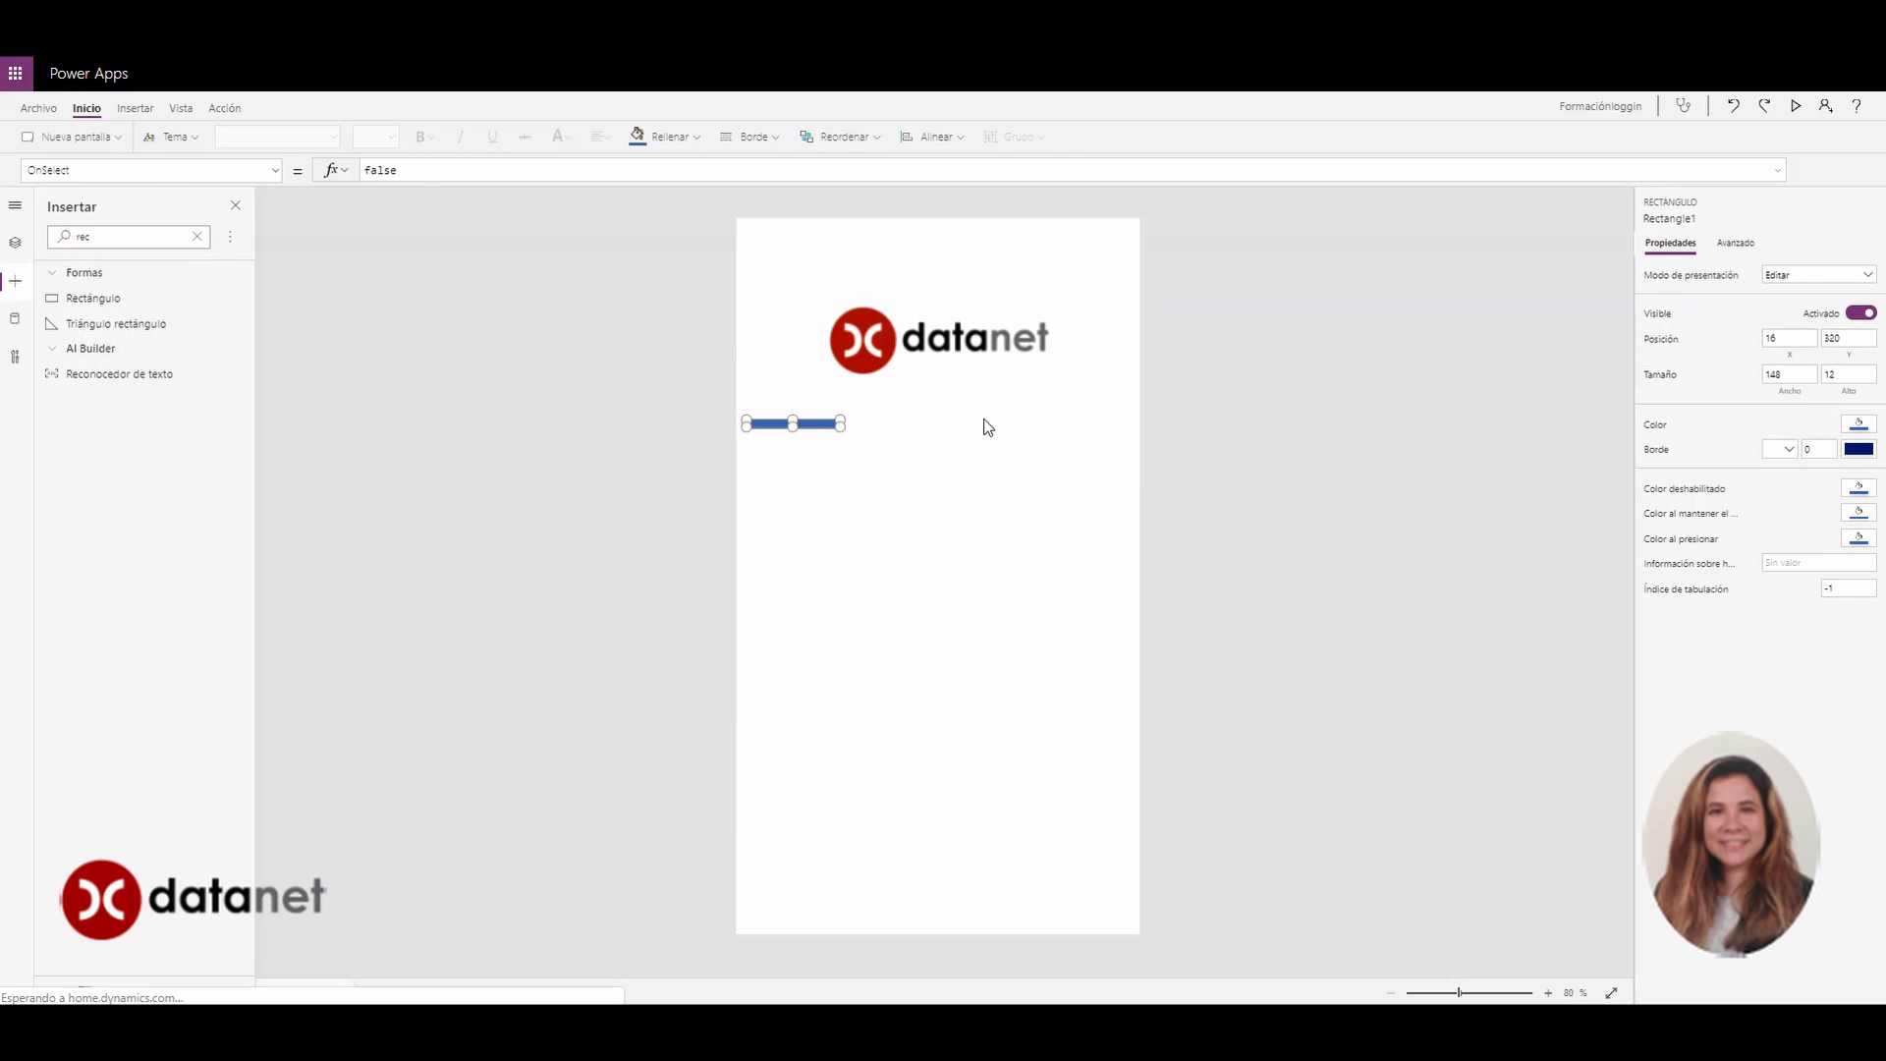
{"action": "left_click_drag", "start_coordinate": [846, 426], "coordinate": [880, 430]}
{"action": "left_click", "coordinate": [913, 457]}
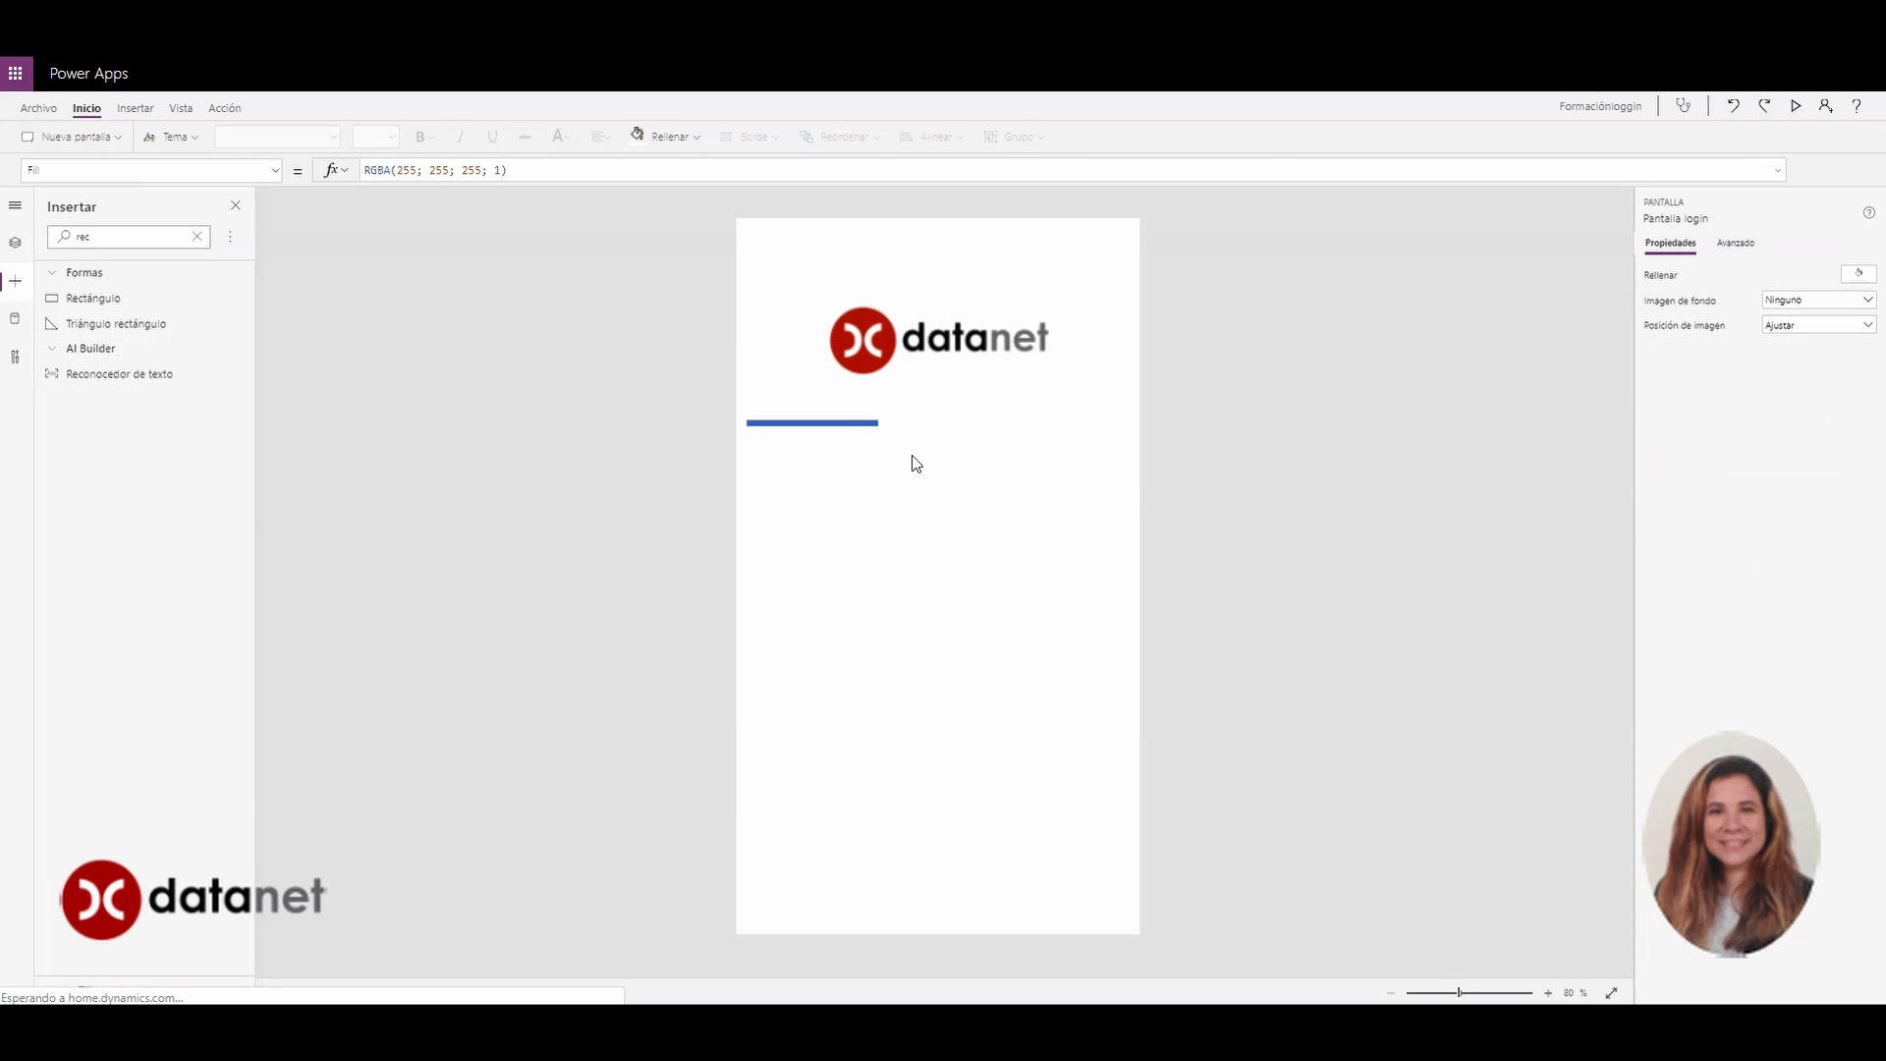
Duplicate the bar twice, placing one copy to its right and a longer one near the bottom
{"action": "left_click", "coordinate": [866, 426]}
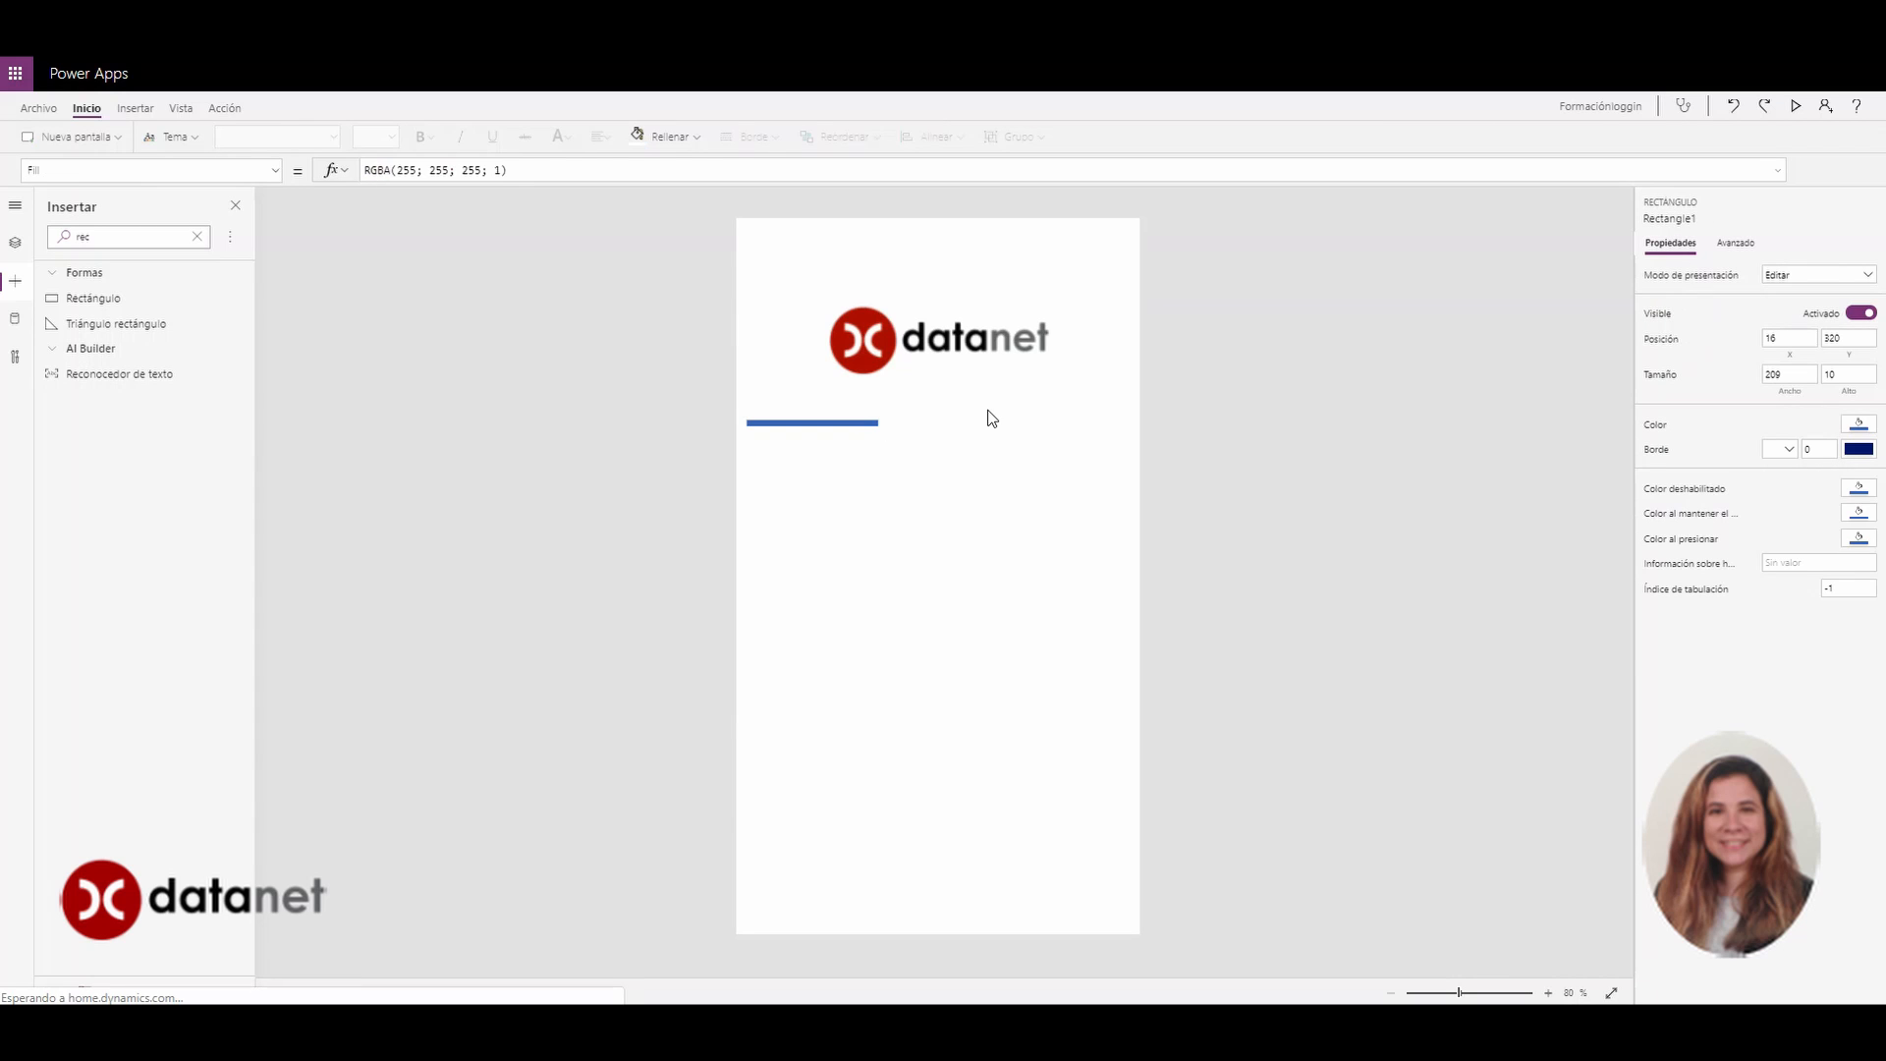
{"action": "key", "text": "ctrl+c"}
{"action": "key", "text": "ctrl+v"}
{"action": "left_click_drag", "start_coordinate": [863, 245], "coordinate": [1089, 425]}
{"action": "left_click", "coordinate": [969, 708]}
{"action": "key", "text": "ctrl+v"}
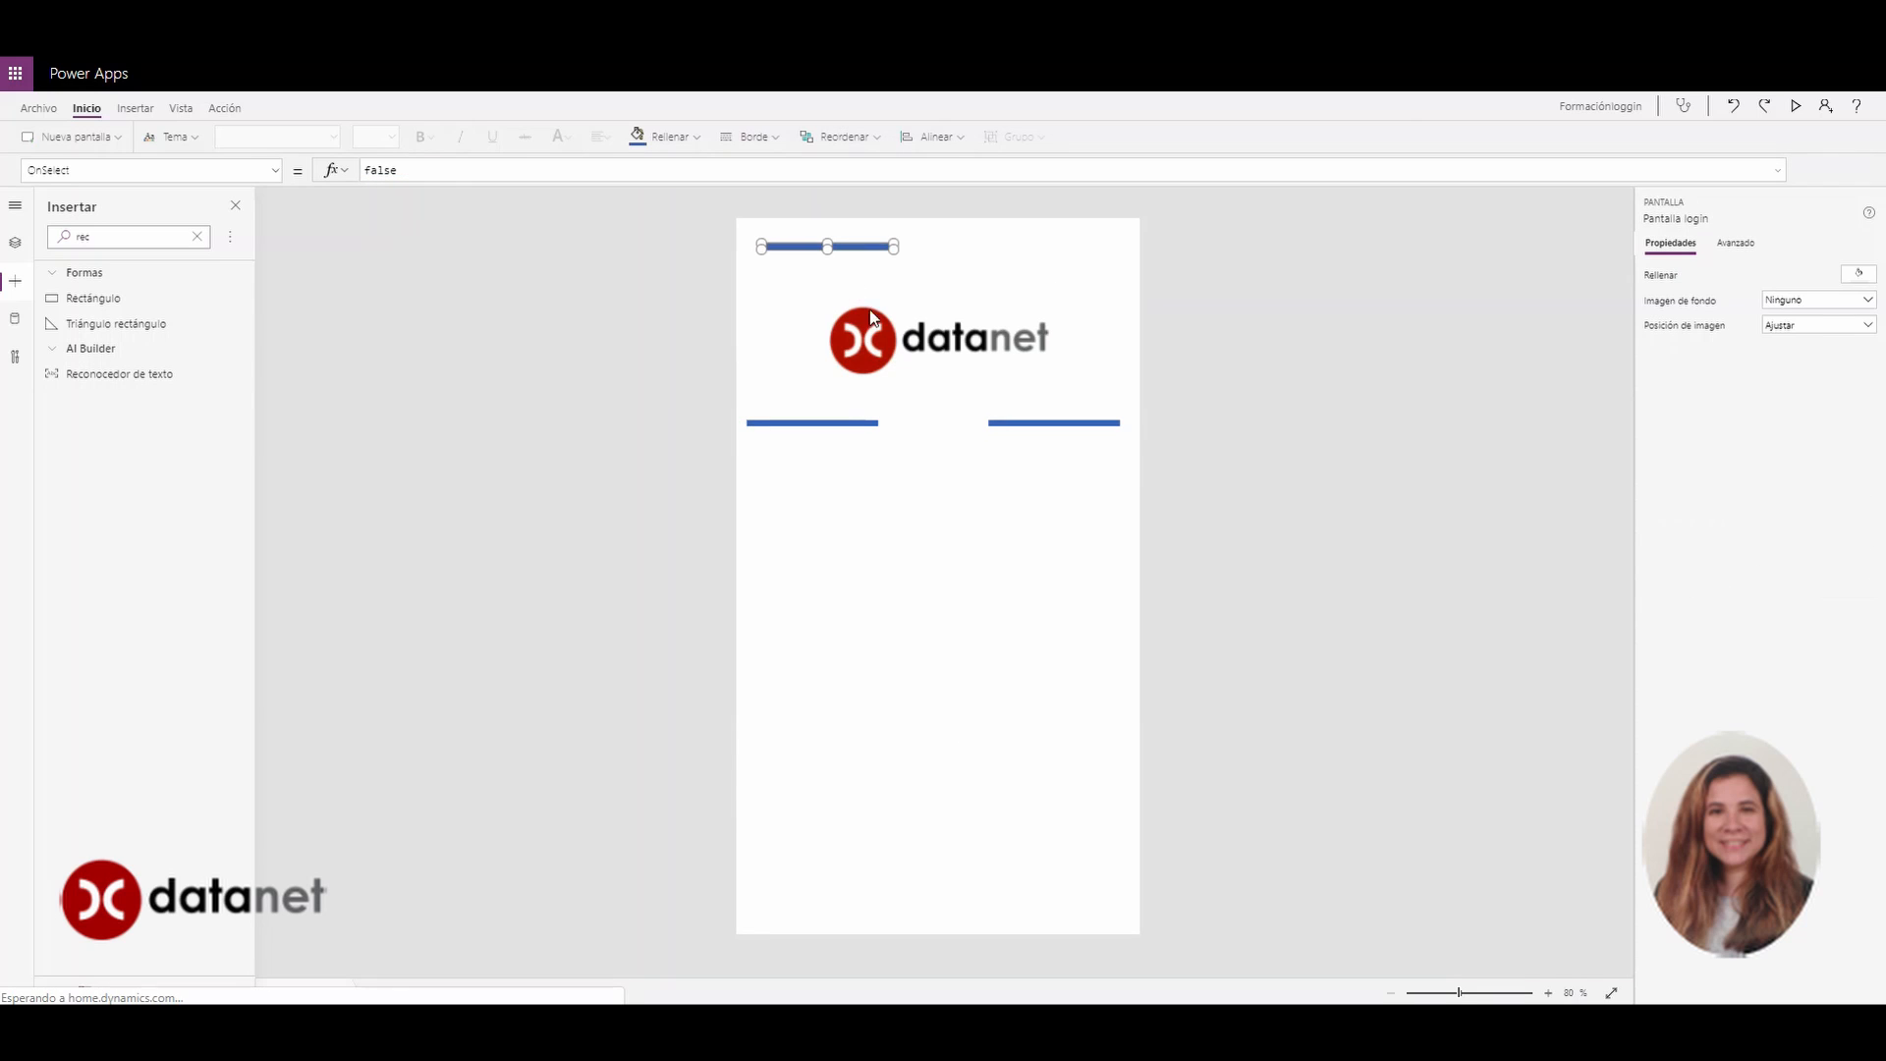
{"action": "left_click_drag", "start_coordinate": [842, 247], "coordinate": [1121, 766]}
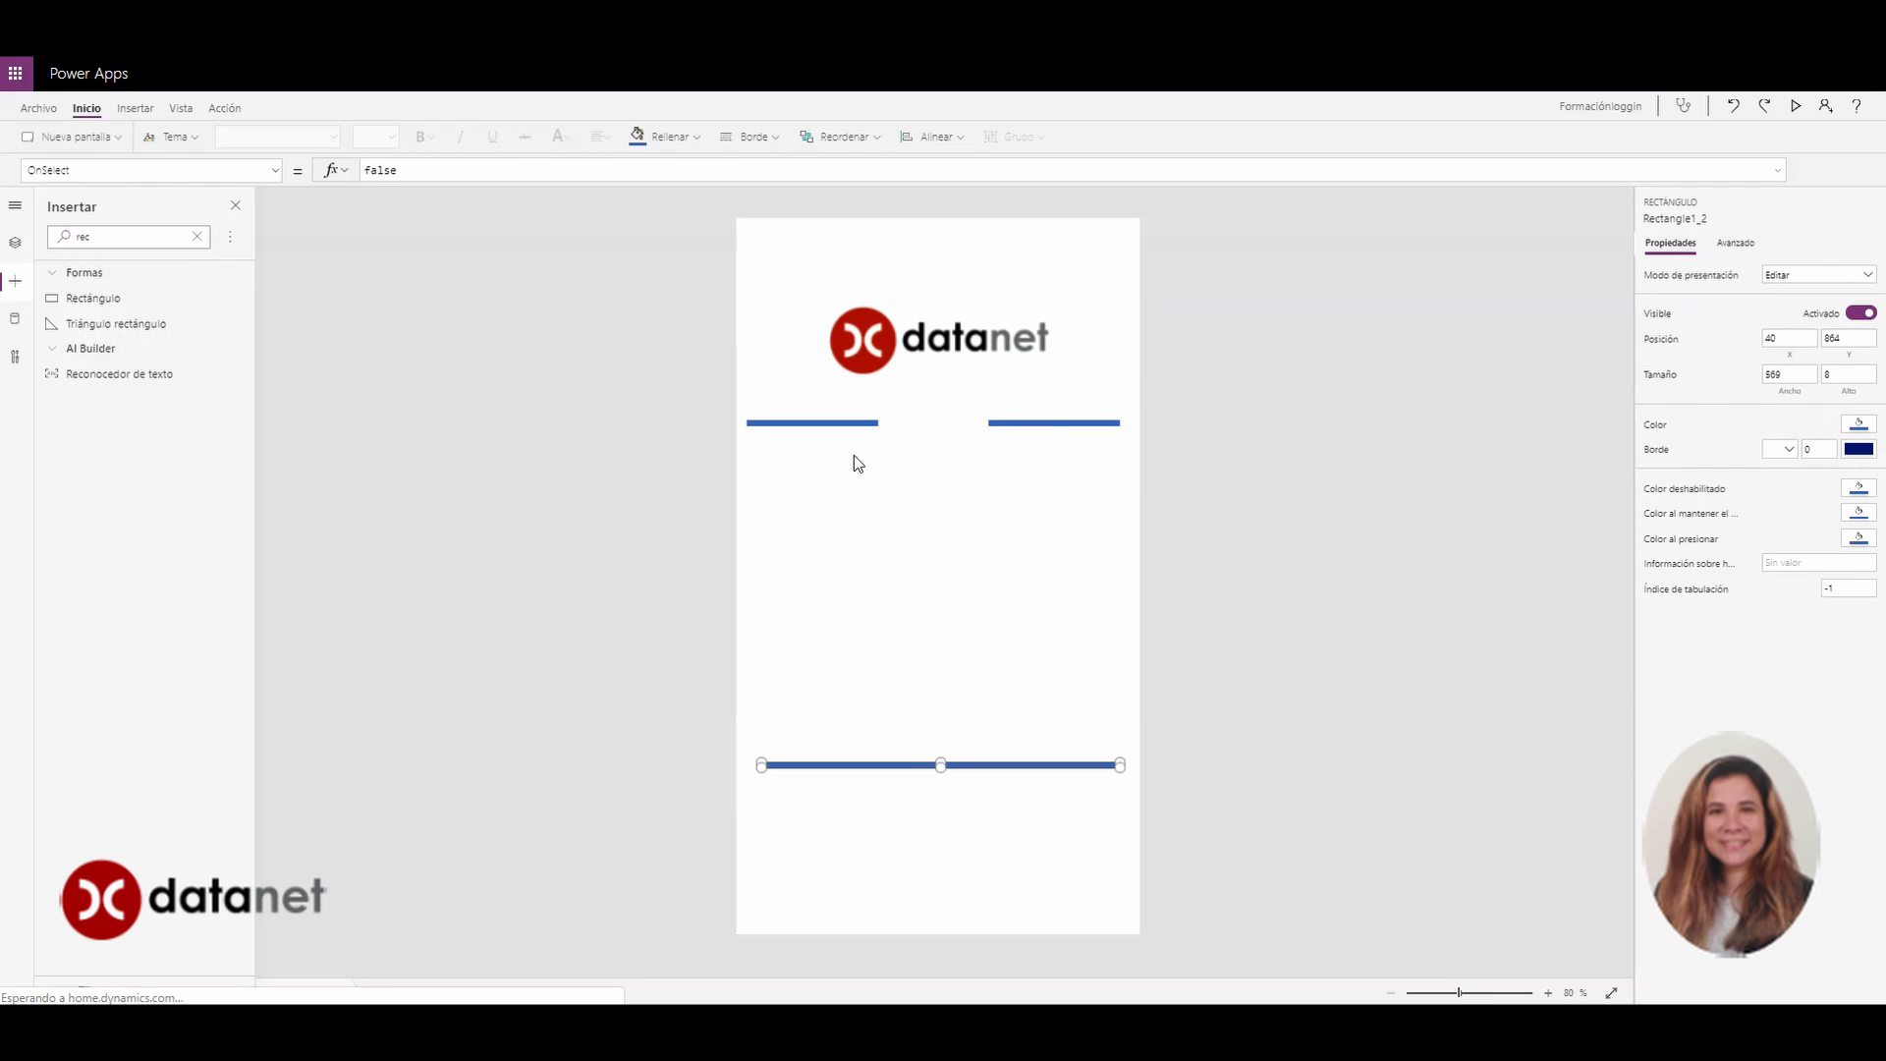
{"action": "left_click", "coordinate": [808, 420]}
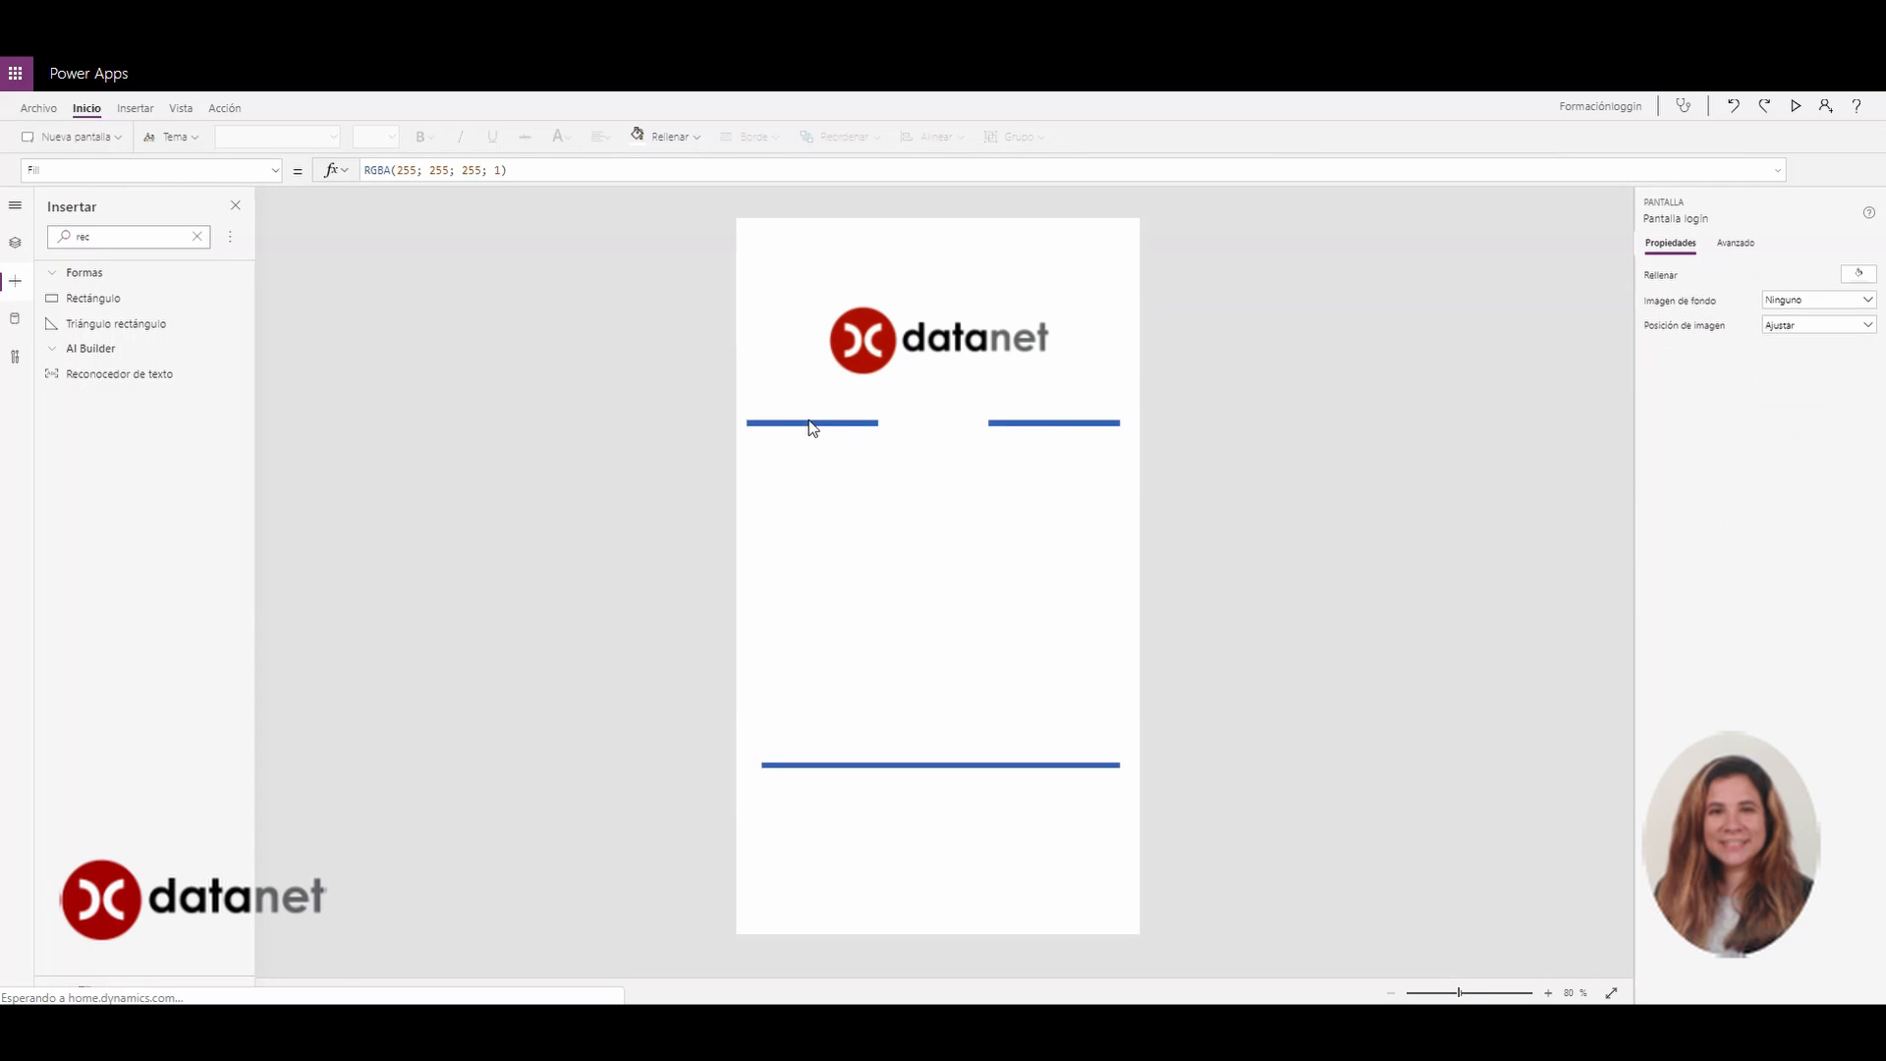
{"action": "left_click", "coordinate": [810, 422]}
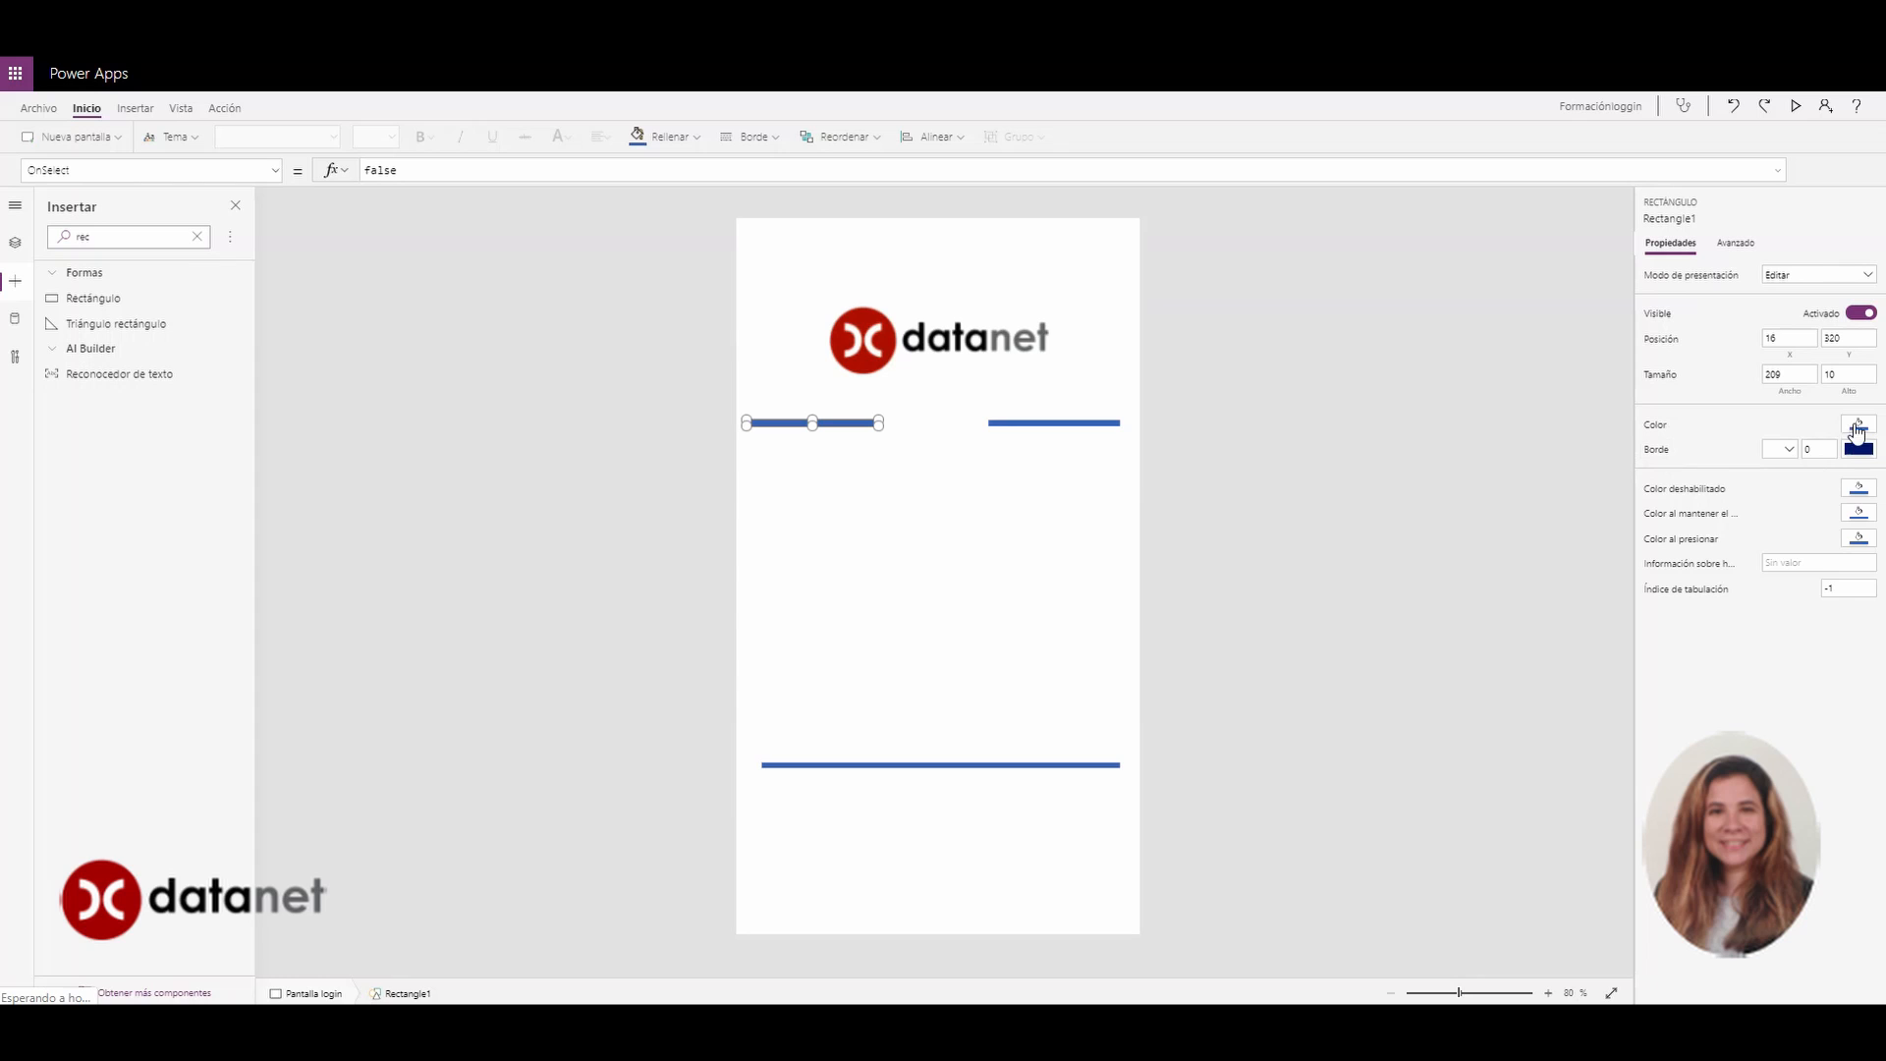
Change the left, right and bottom bars to the dark-red theme colour
{"action": "left_click", "coordinate": [1857, 429]}
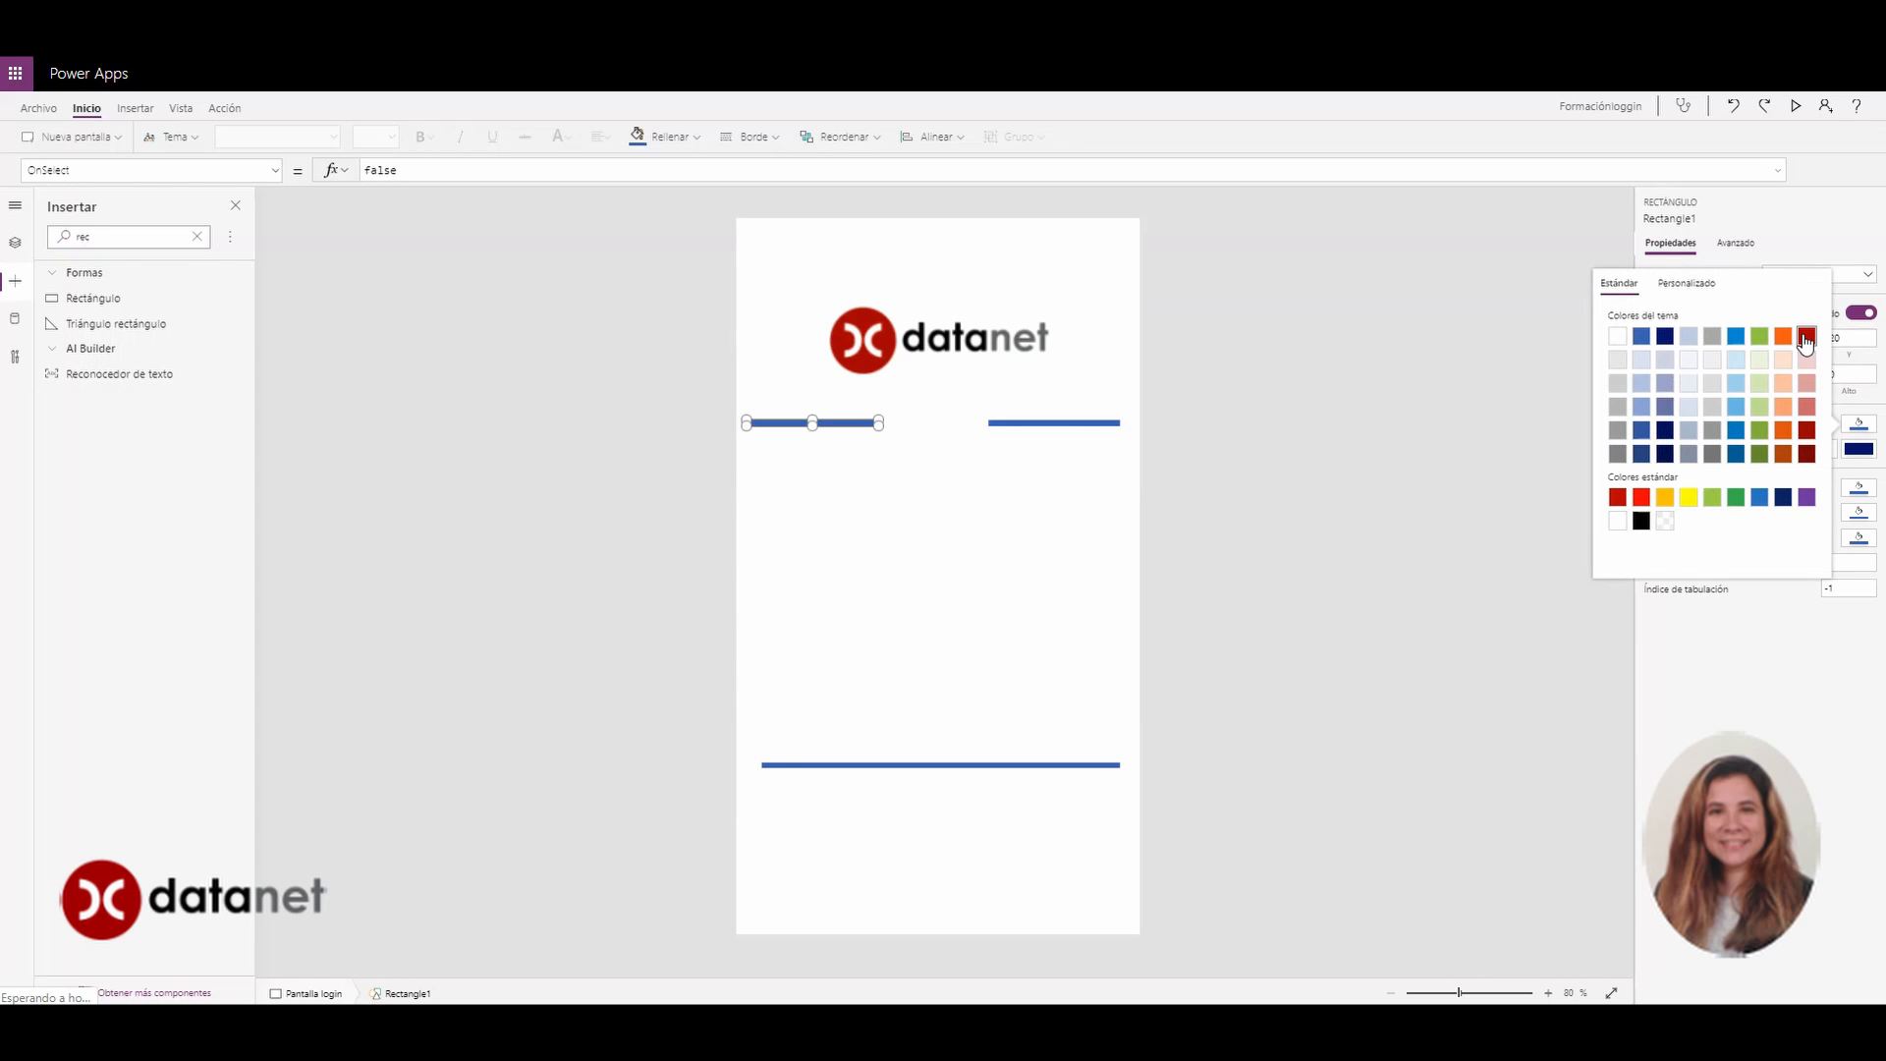
{"action": "left_click", "coordinate": [1806, 338]}
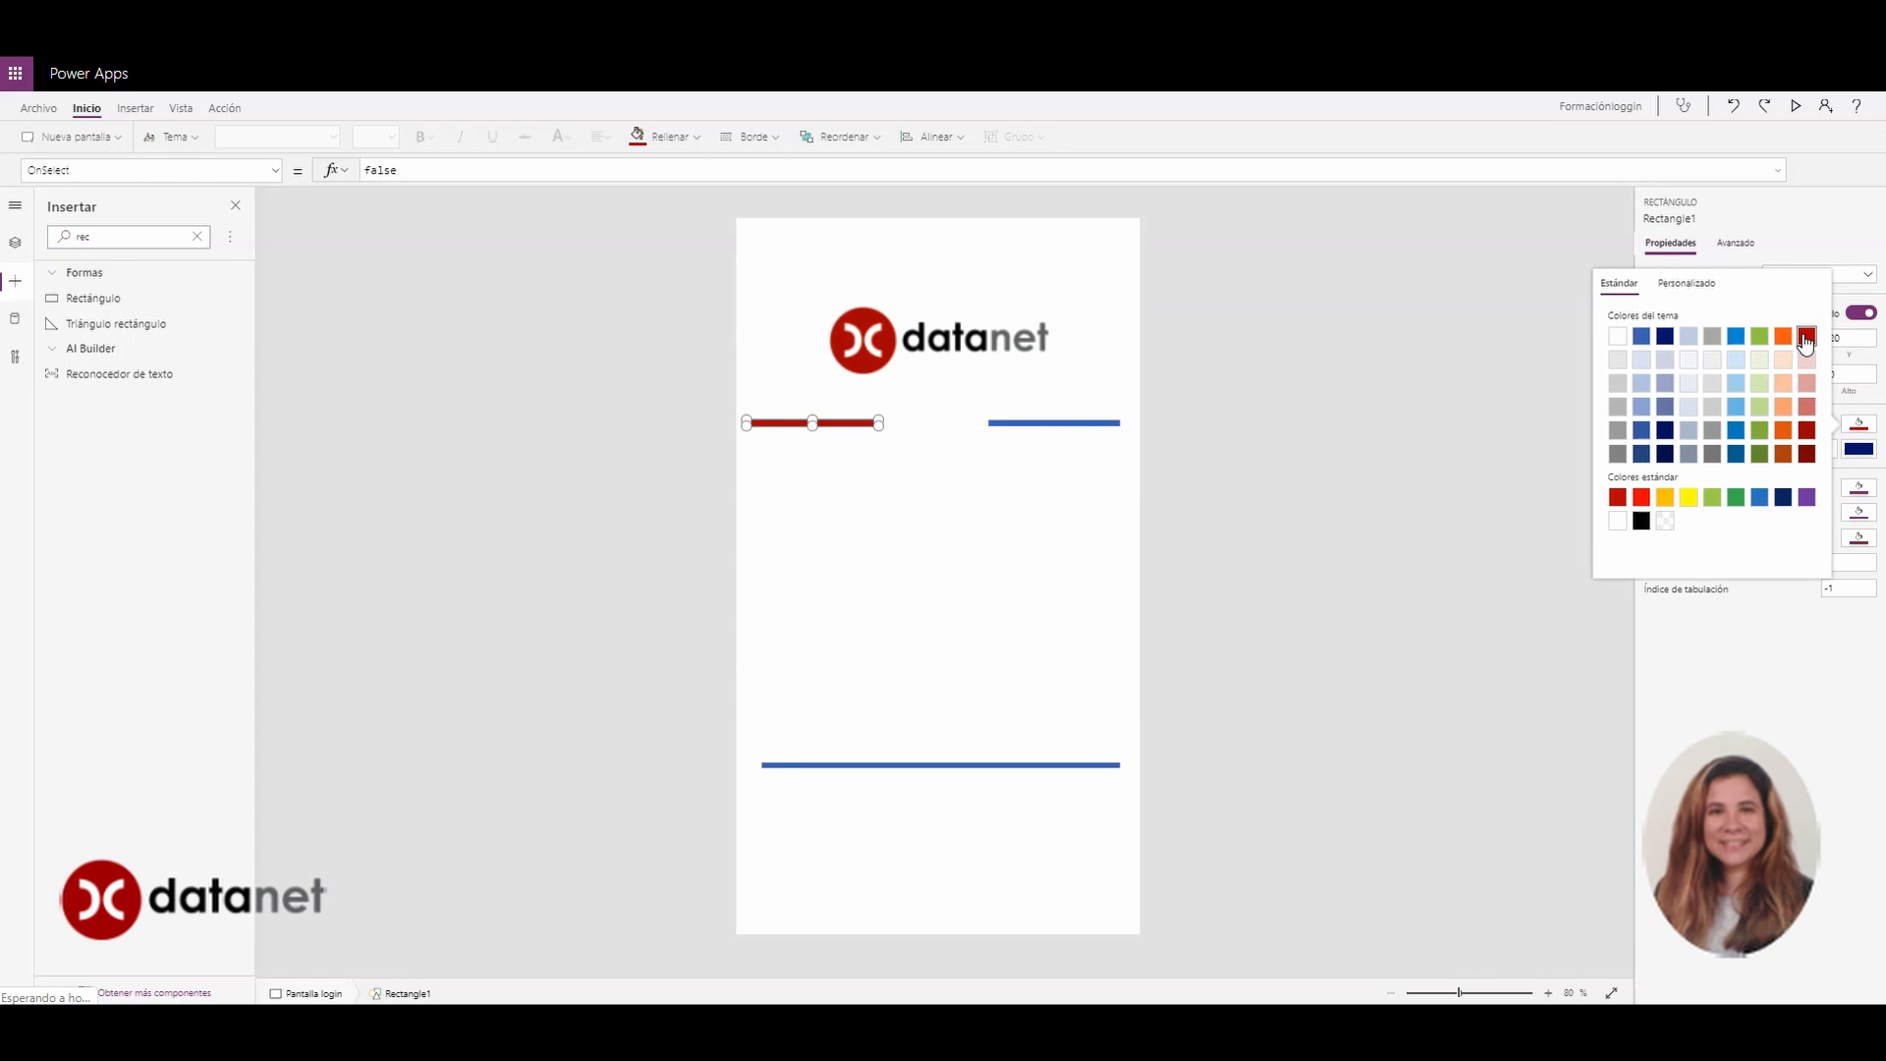
{"action": "left_click", "coordinate": [1042, 424]}
{"action": "left_click", "coordinate": [1046, 424]}
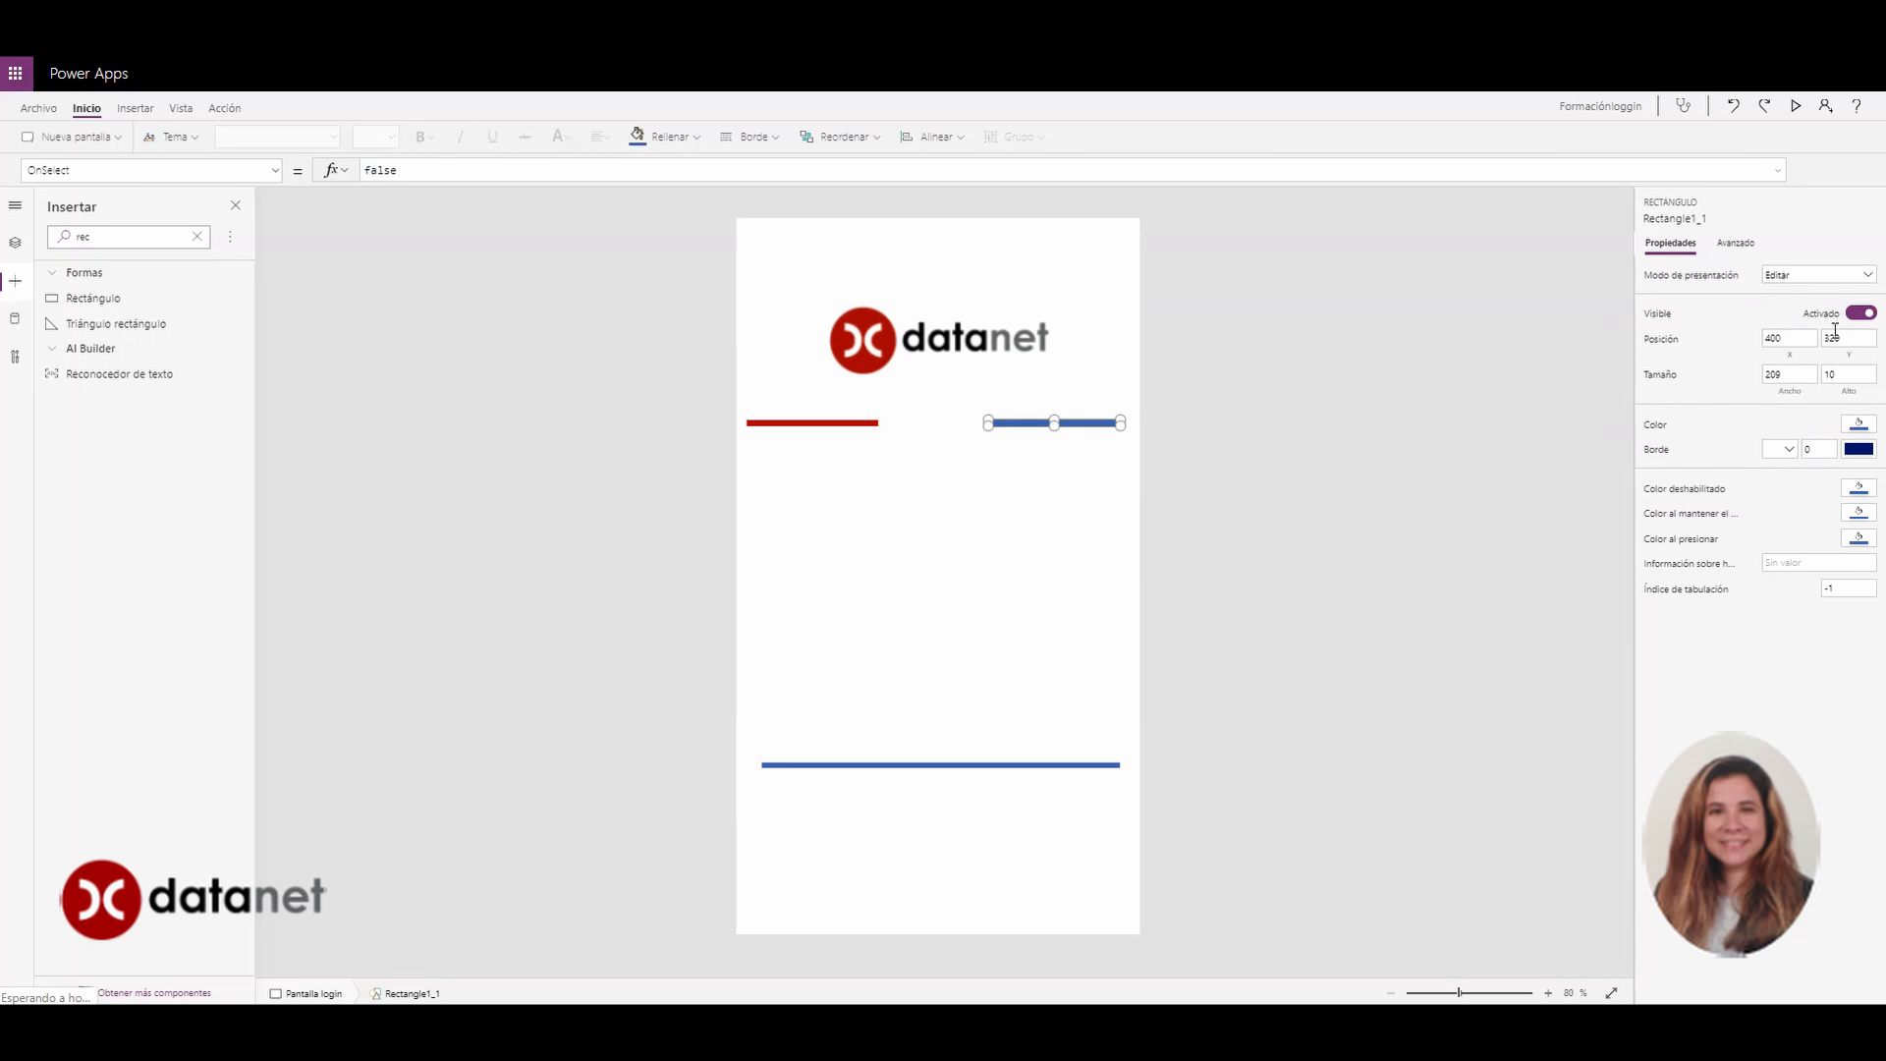
{"action": "left_click", "coordinate": [1859, 430]}
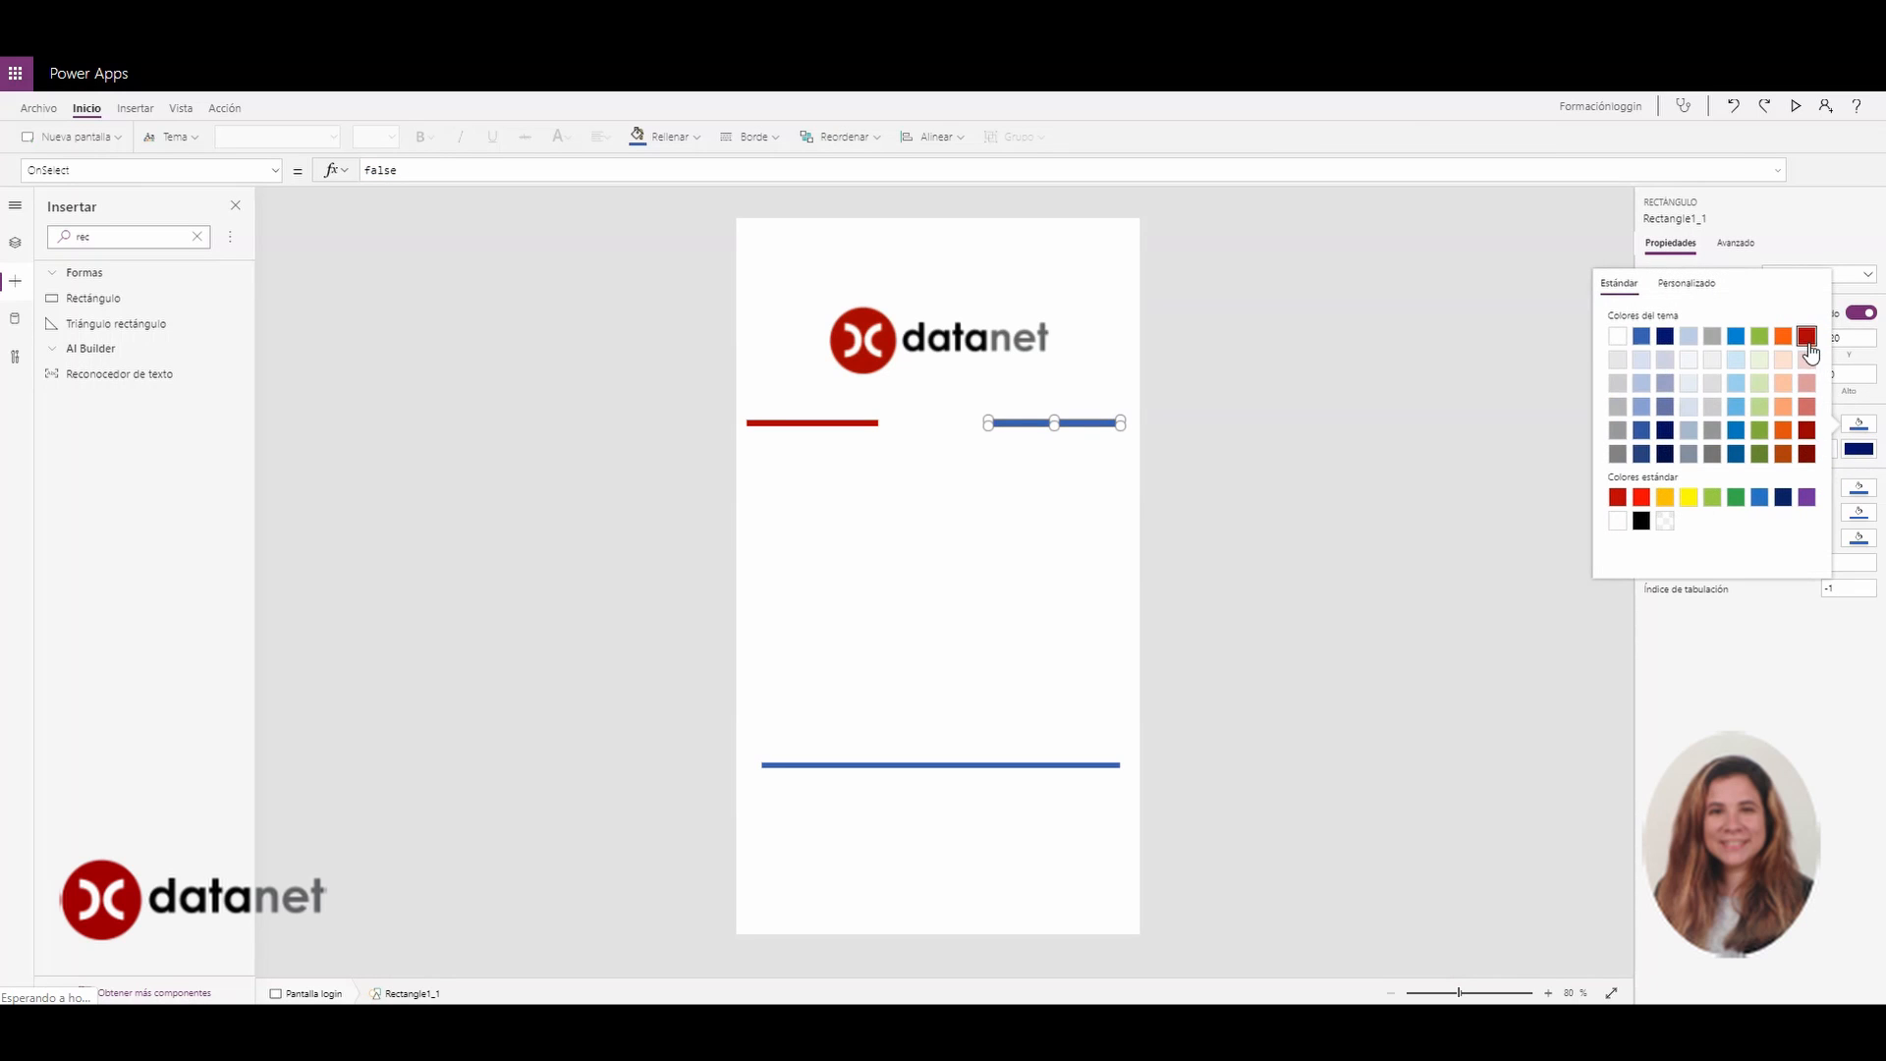
{"action": "left_click", "coordinate": [1806, 336]}
{"action": "left_click", "coordinate": [979, 767]}
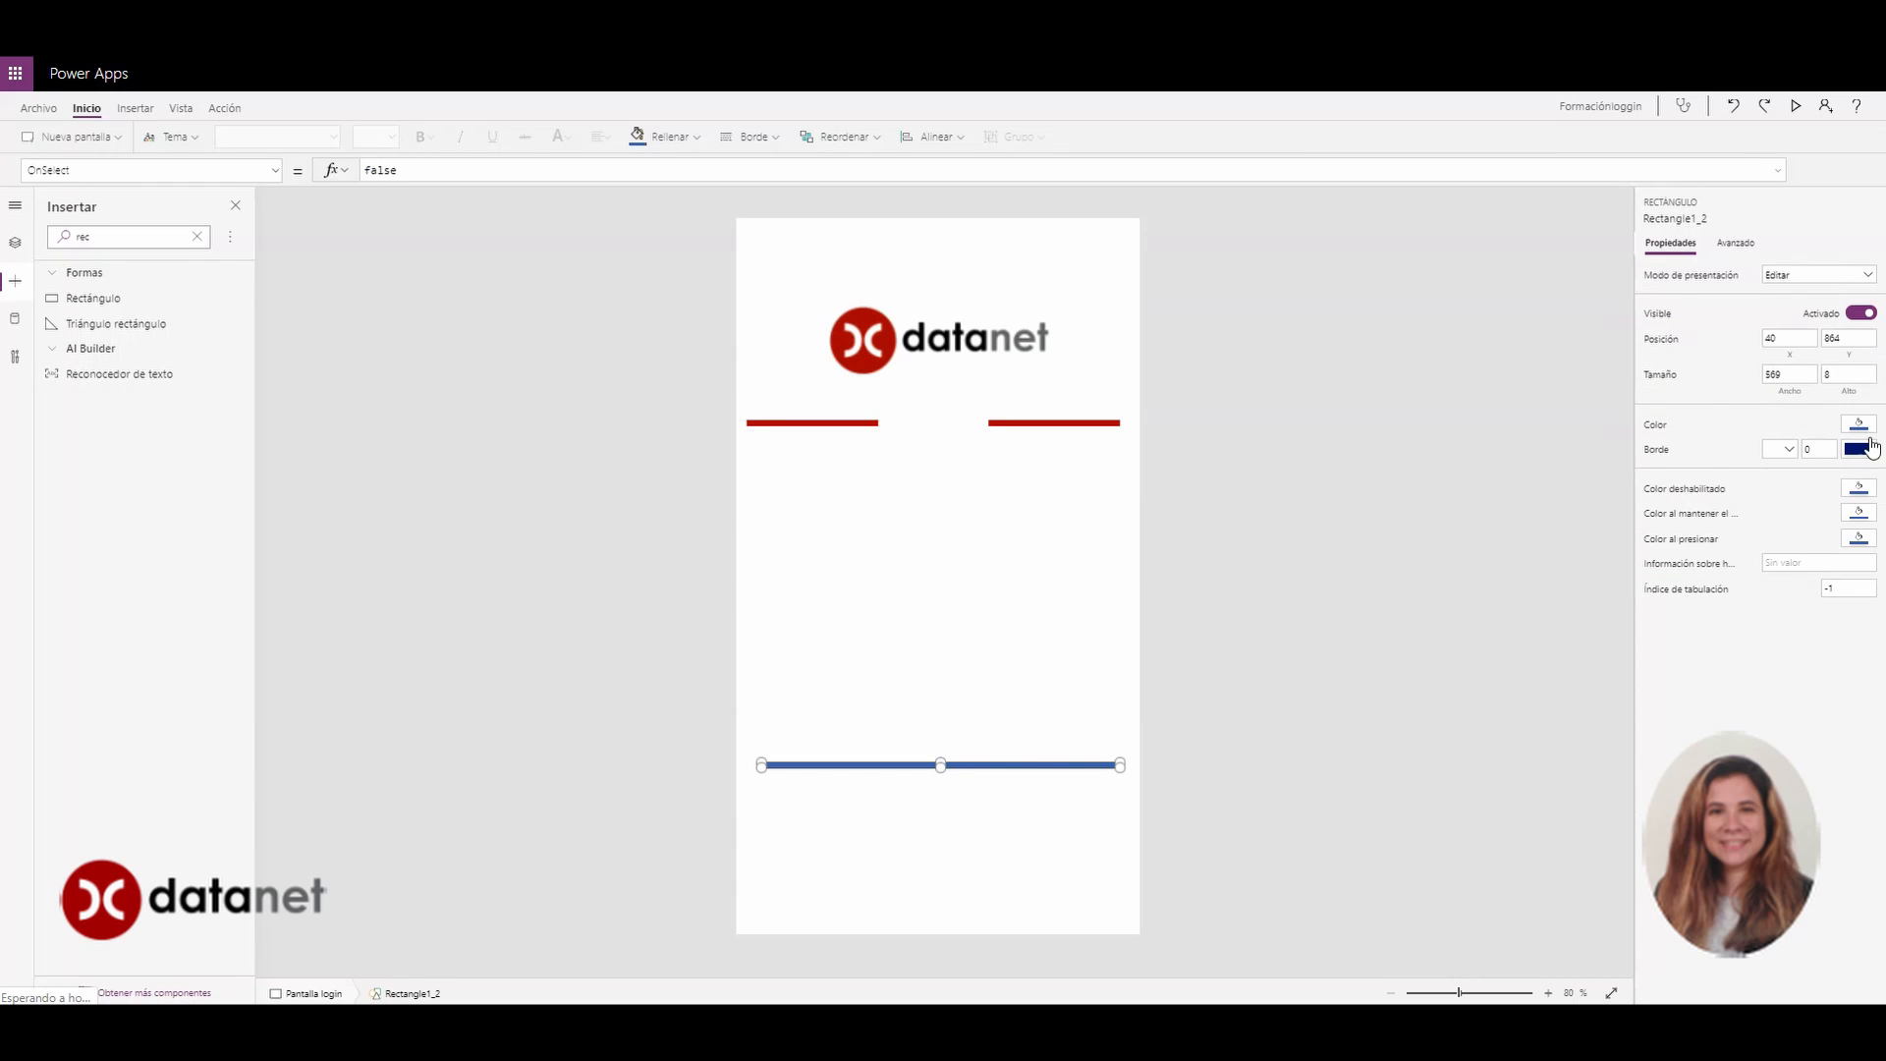
{"action": "left_click", "coordinate": [1860, 426]}
{"action": "left_click", "coordinate": [1805, 336]}
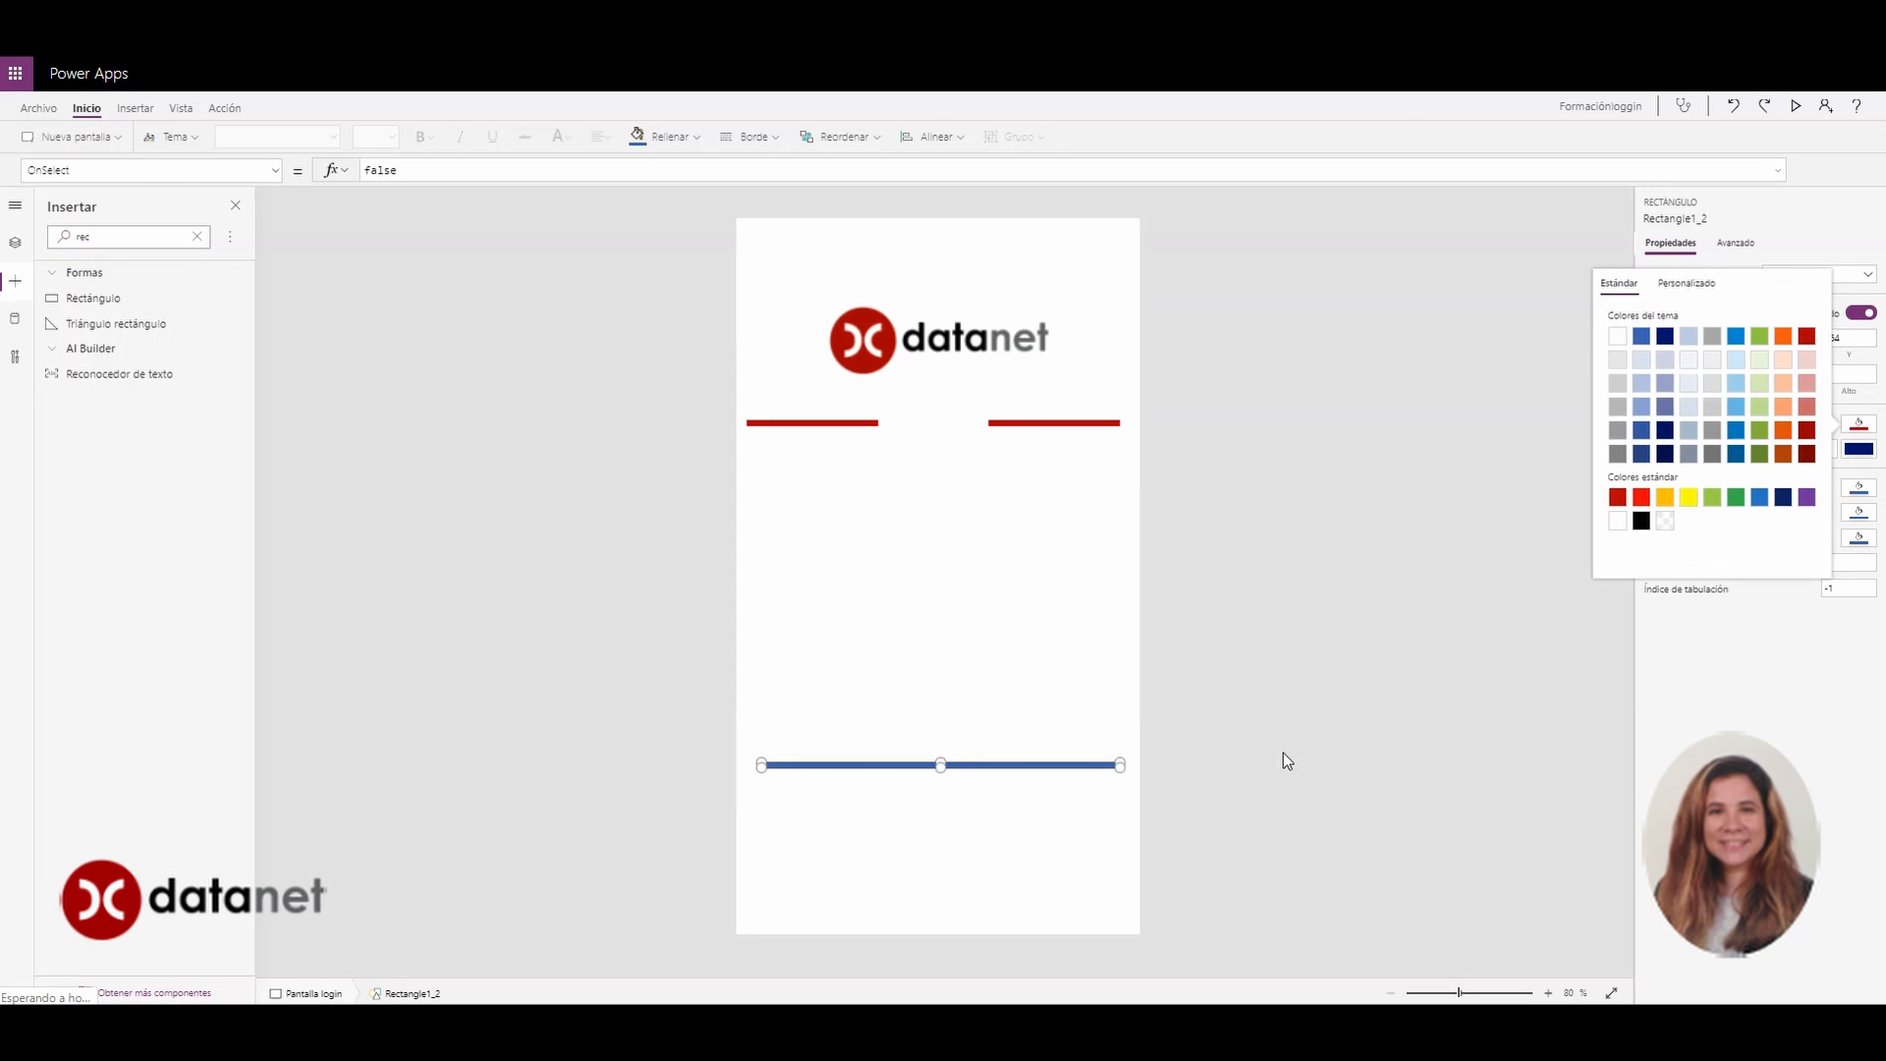
{"action": "left_click", "coordinate": [939, 629]}
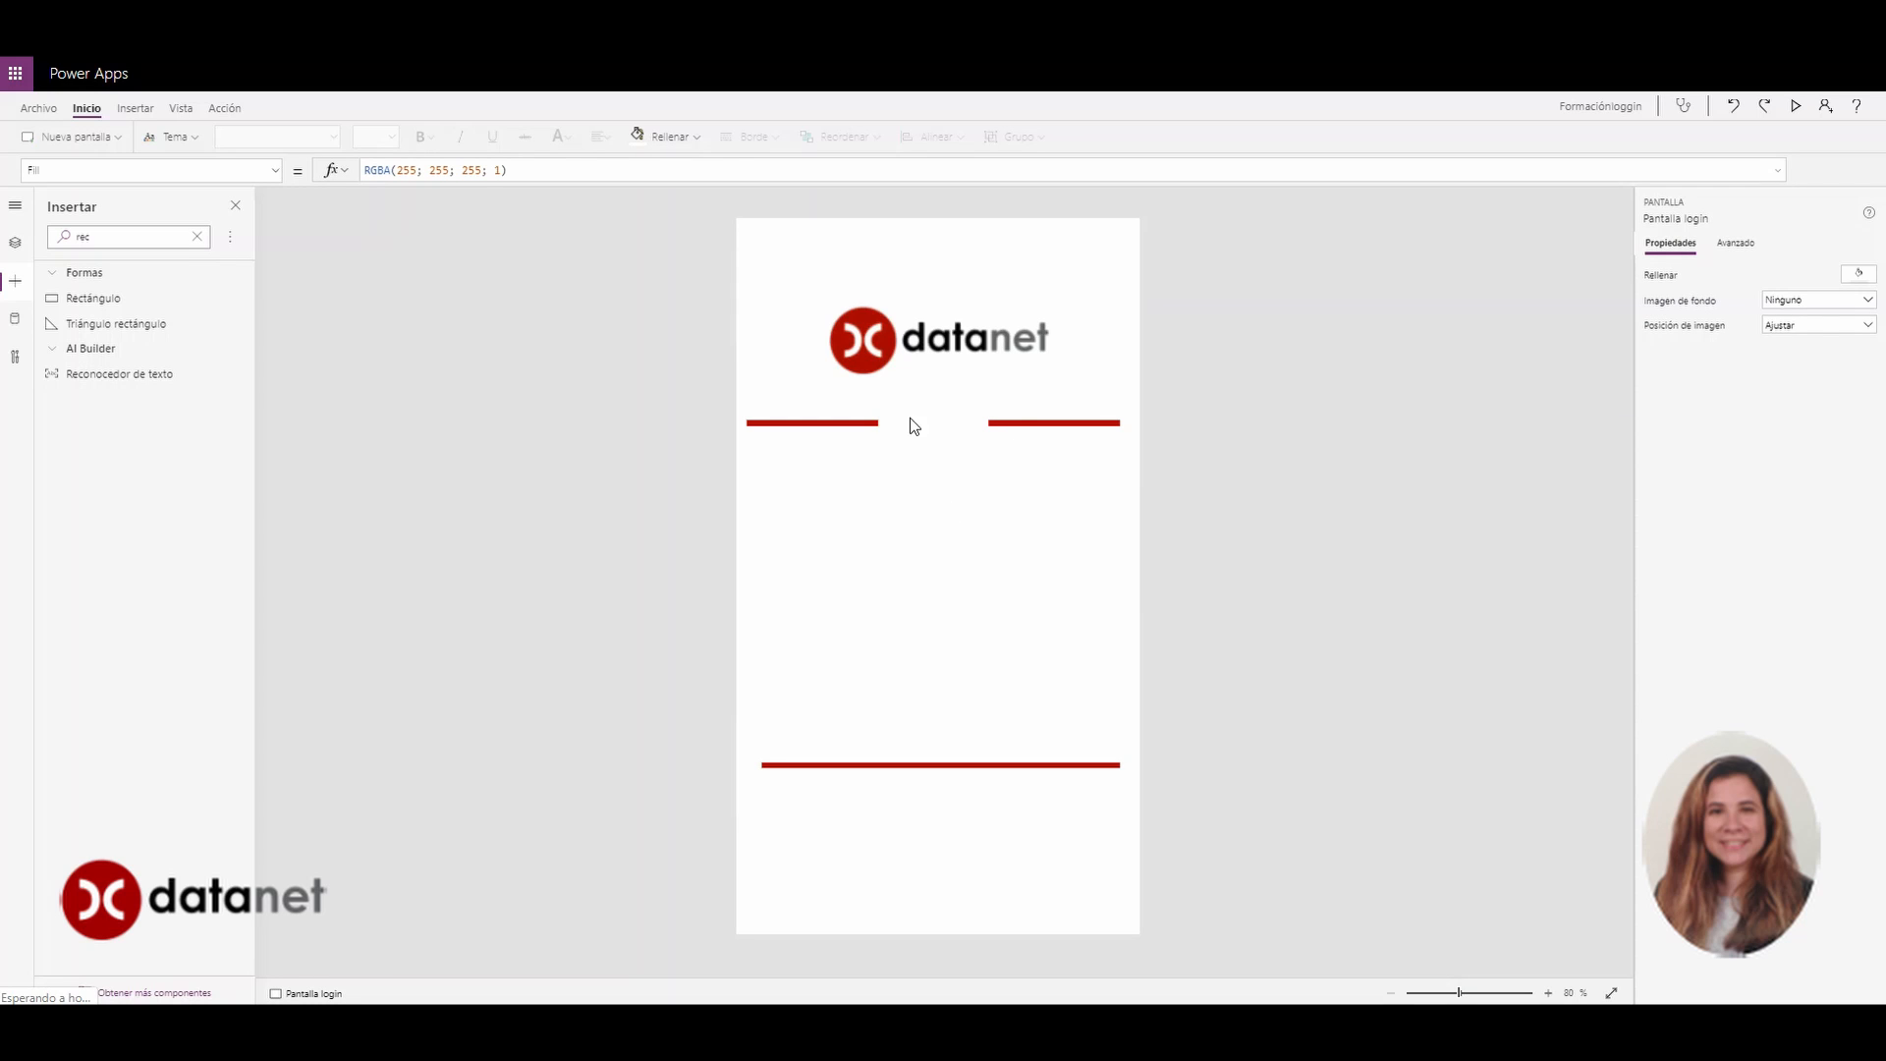
Insert an image showing the usuario file, sized 119 by 86, centred between the red bars
{"action": "double_click", "coordinate": [104, 240]}
{"action": "type", "text": "imag"}
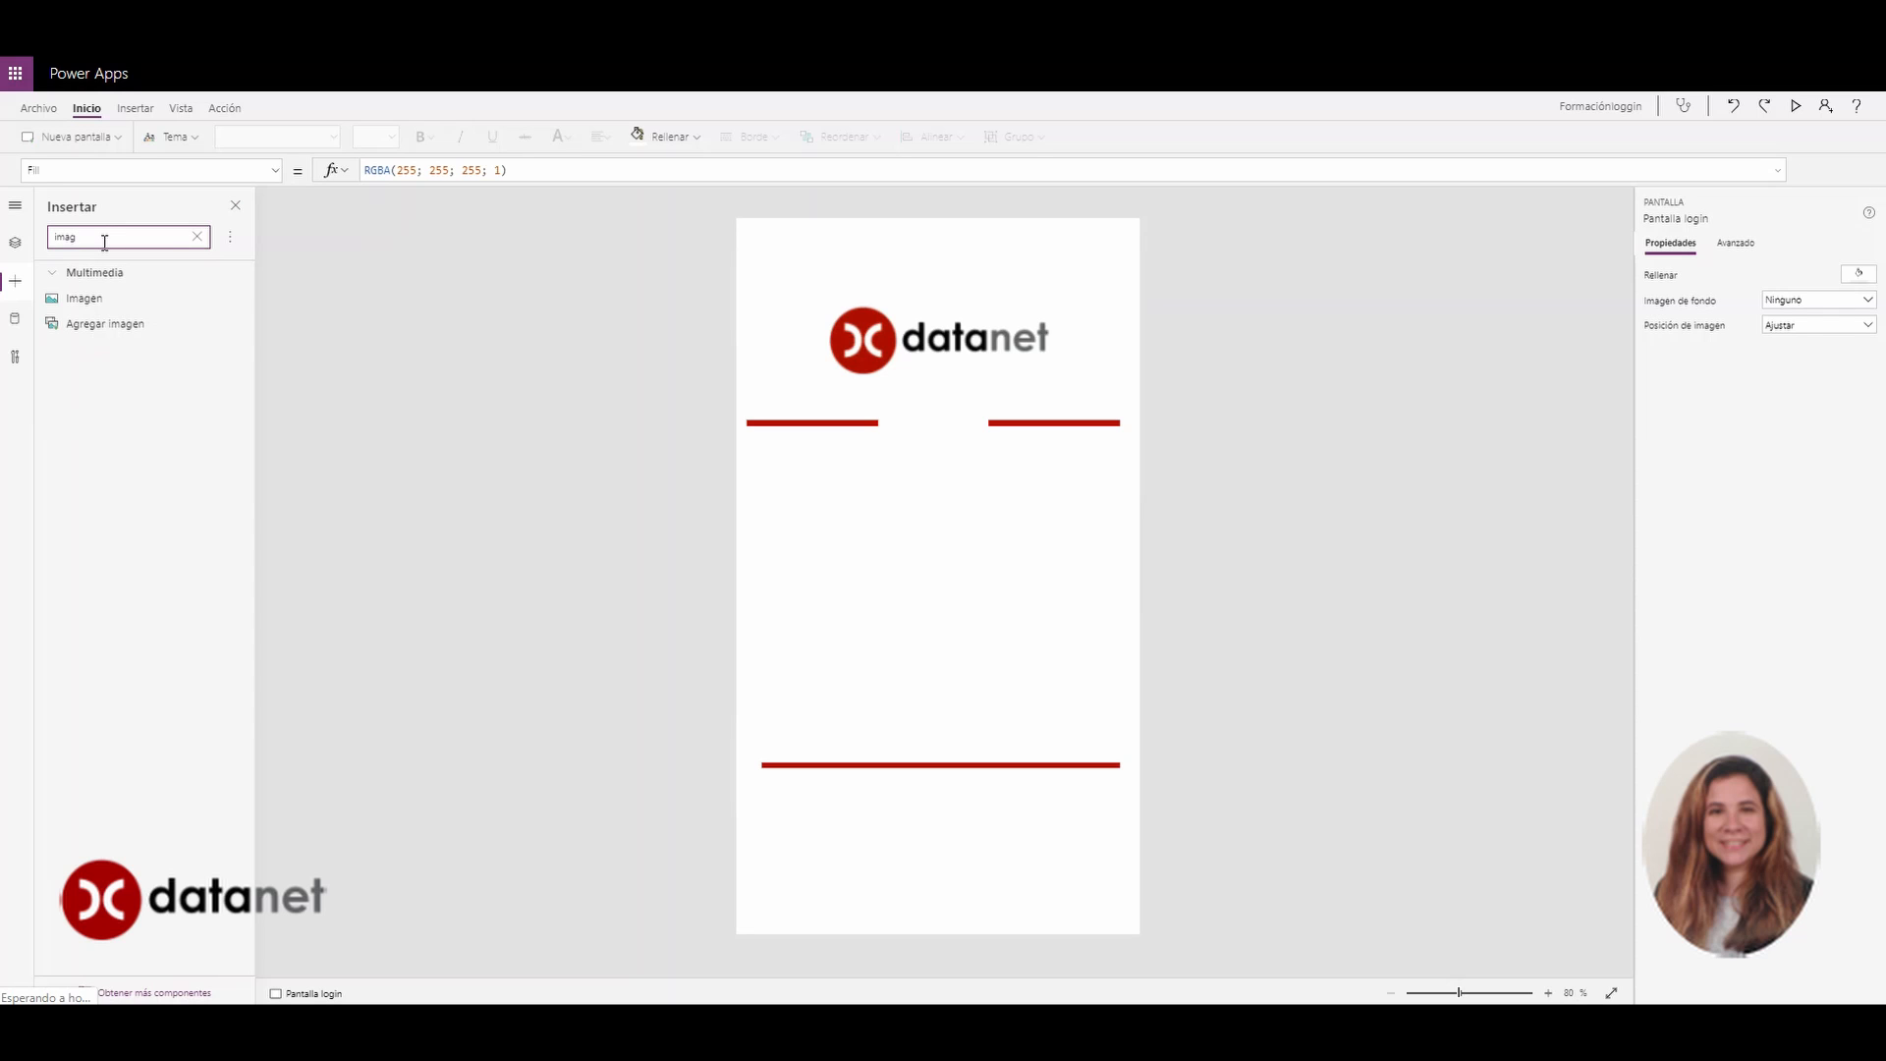
{"action": "left_click", "coordinate": [81, 299]}
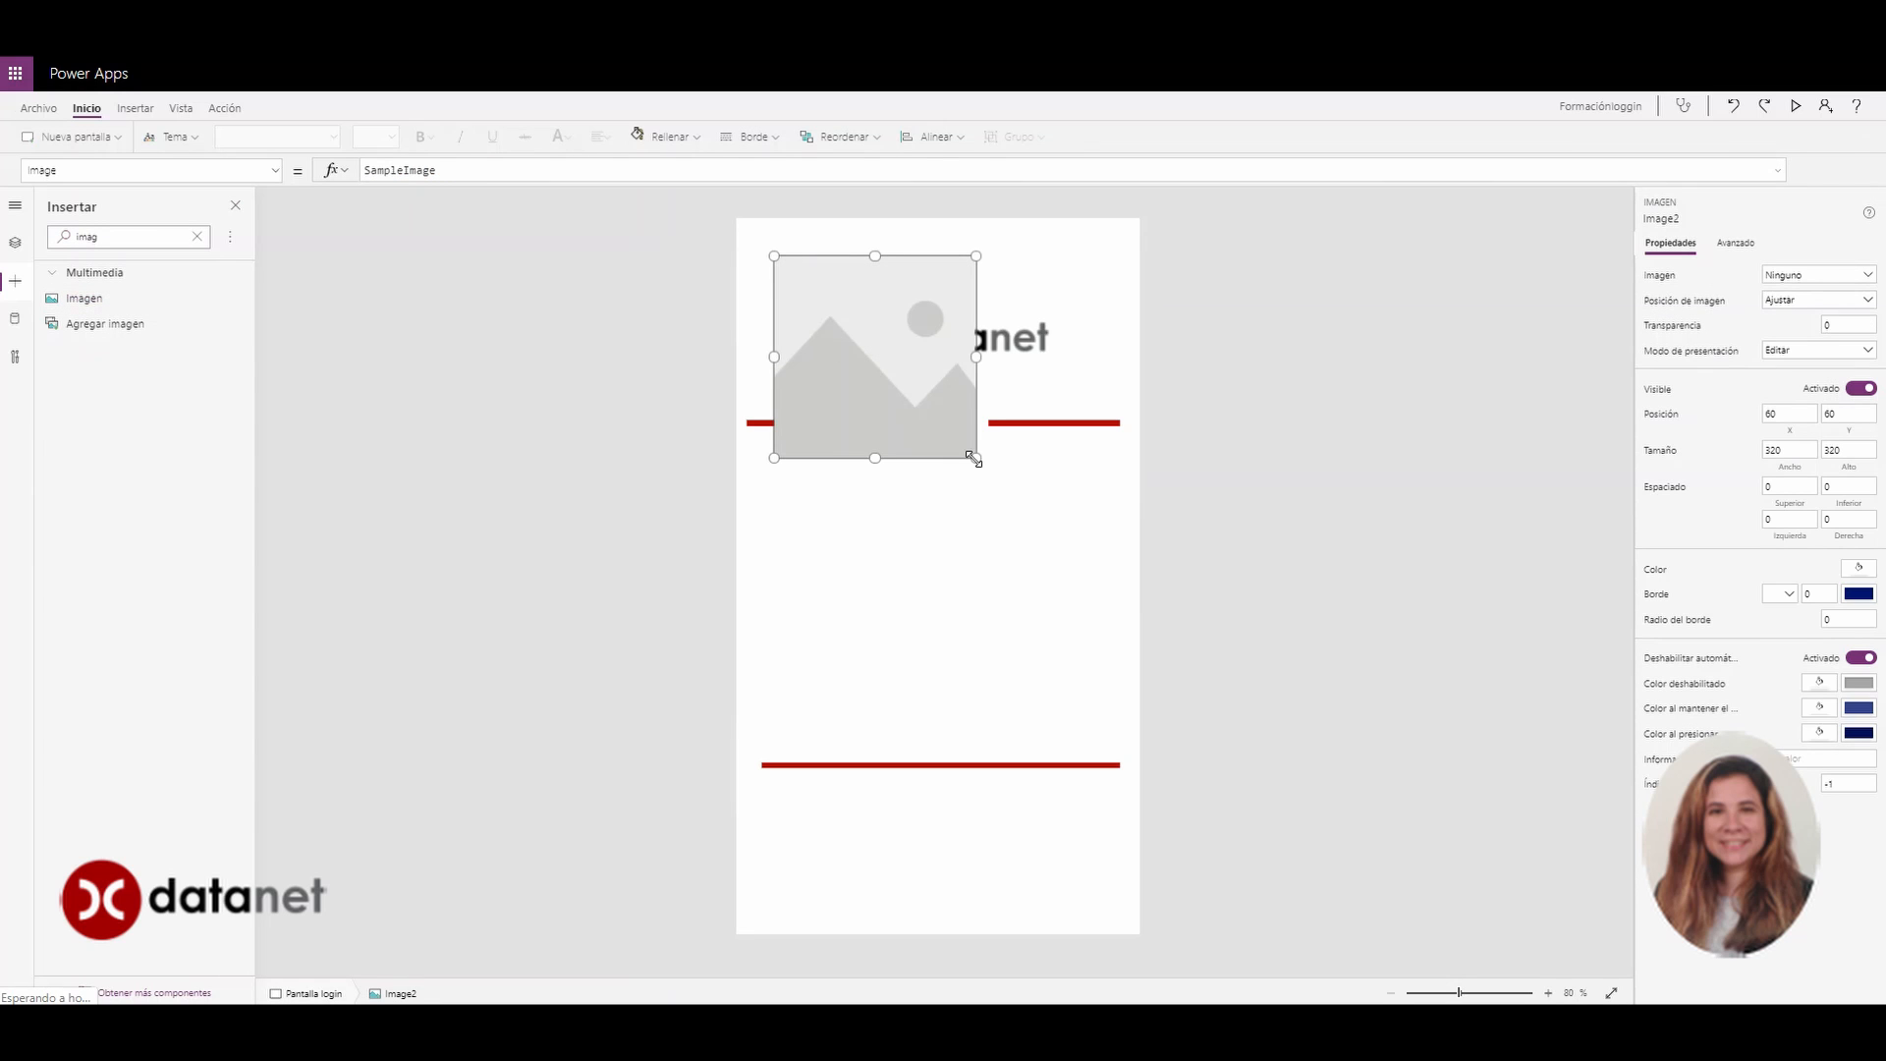
{"action": "mouse_move", "coordinate": [972, 458]}
{"action": "left_mouse_down"}
{"action": "mouse_move", "coordinate": [857, 327]}
{"action": "mouse_move", "coordinate": [881, 398]}
{"action": "mouse_move", "coordinate": [945, 466]}
{"action": "left_mouse_up"}
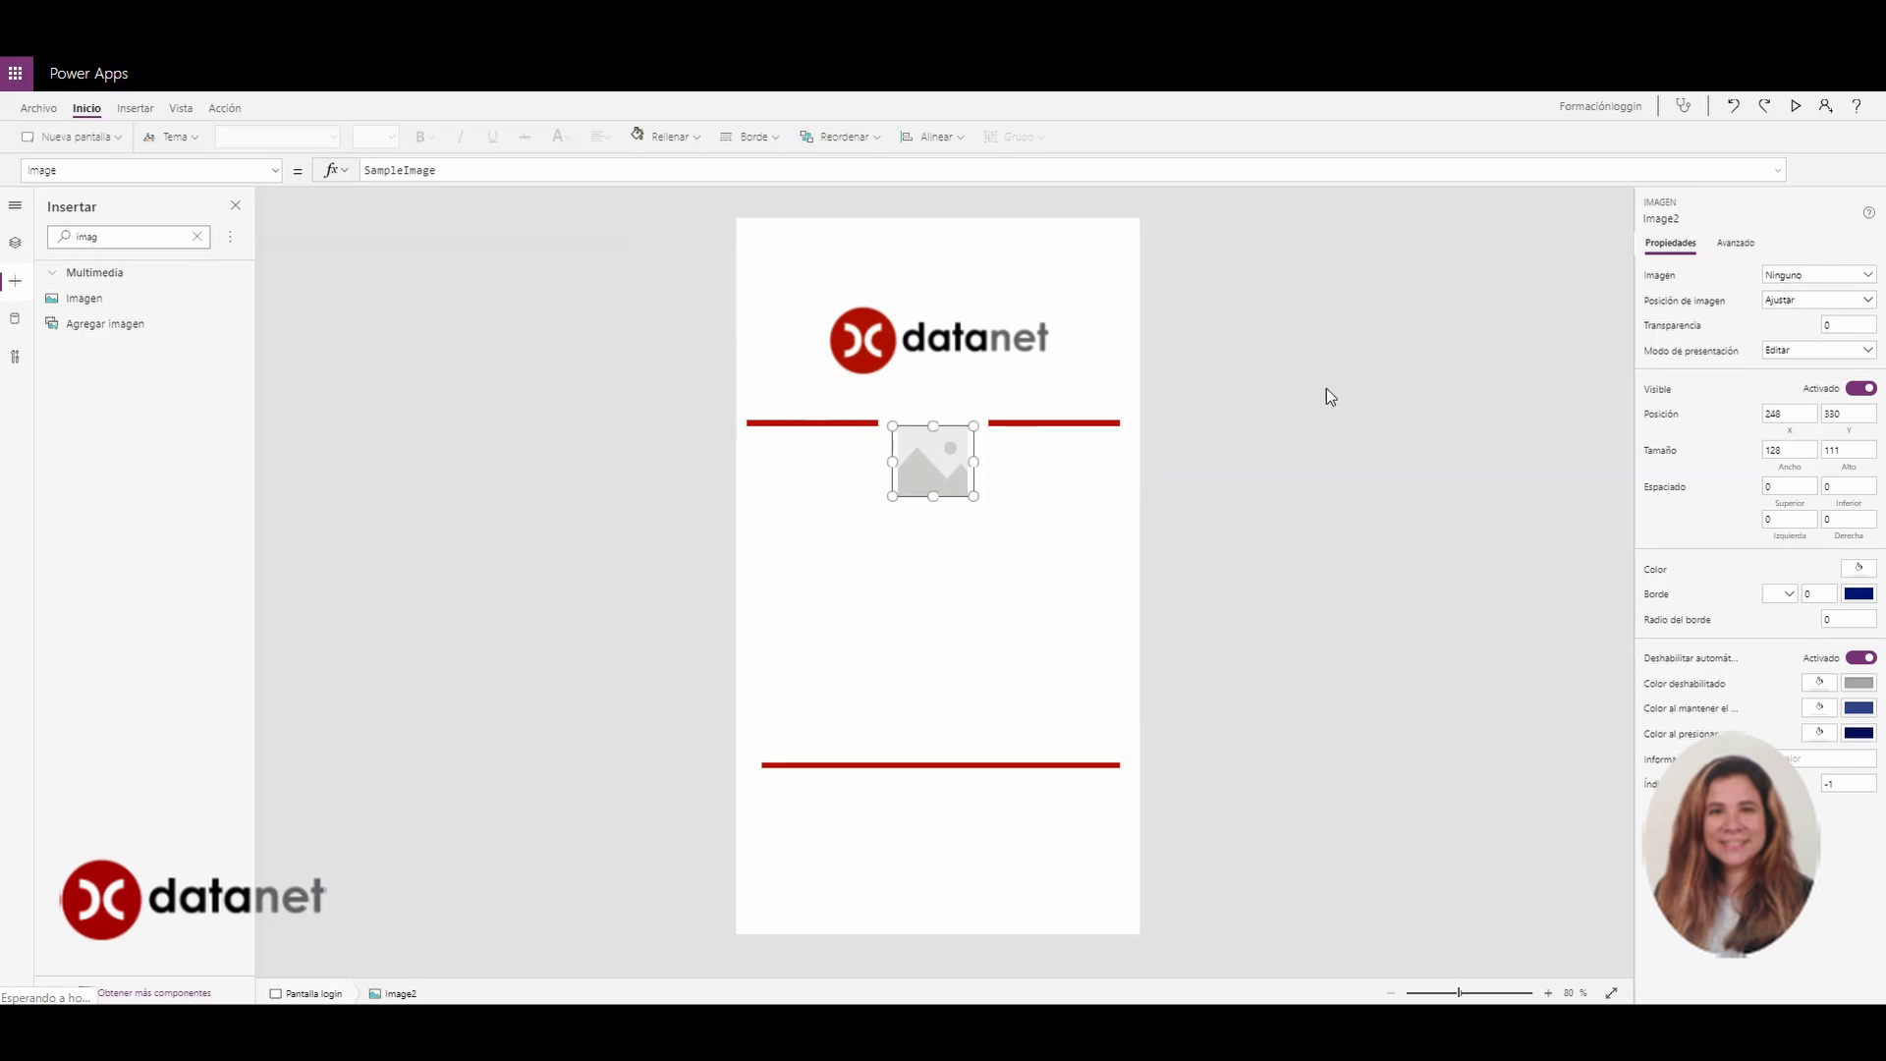
{"action": "left_click", "coordinate": [1866, 283]}
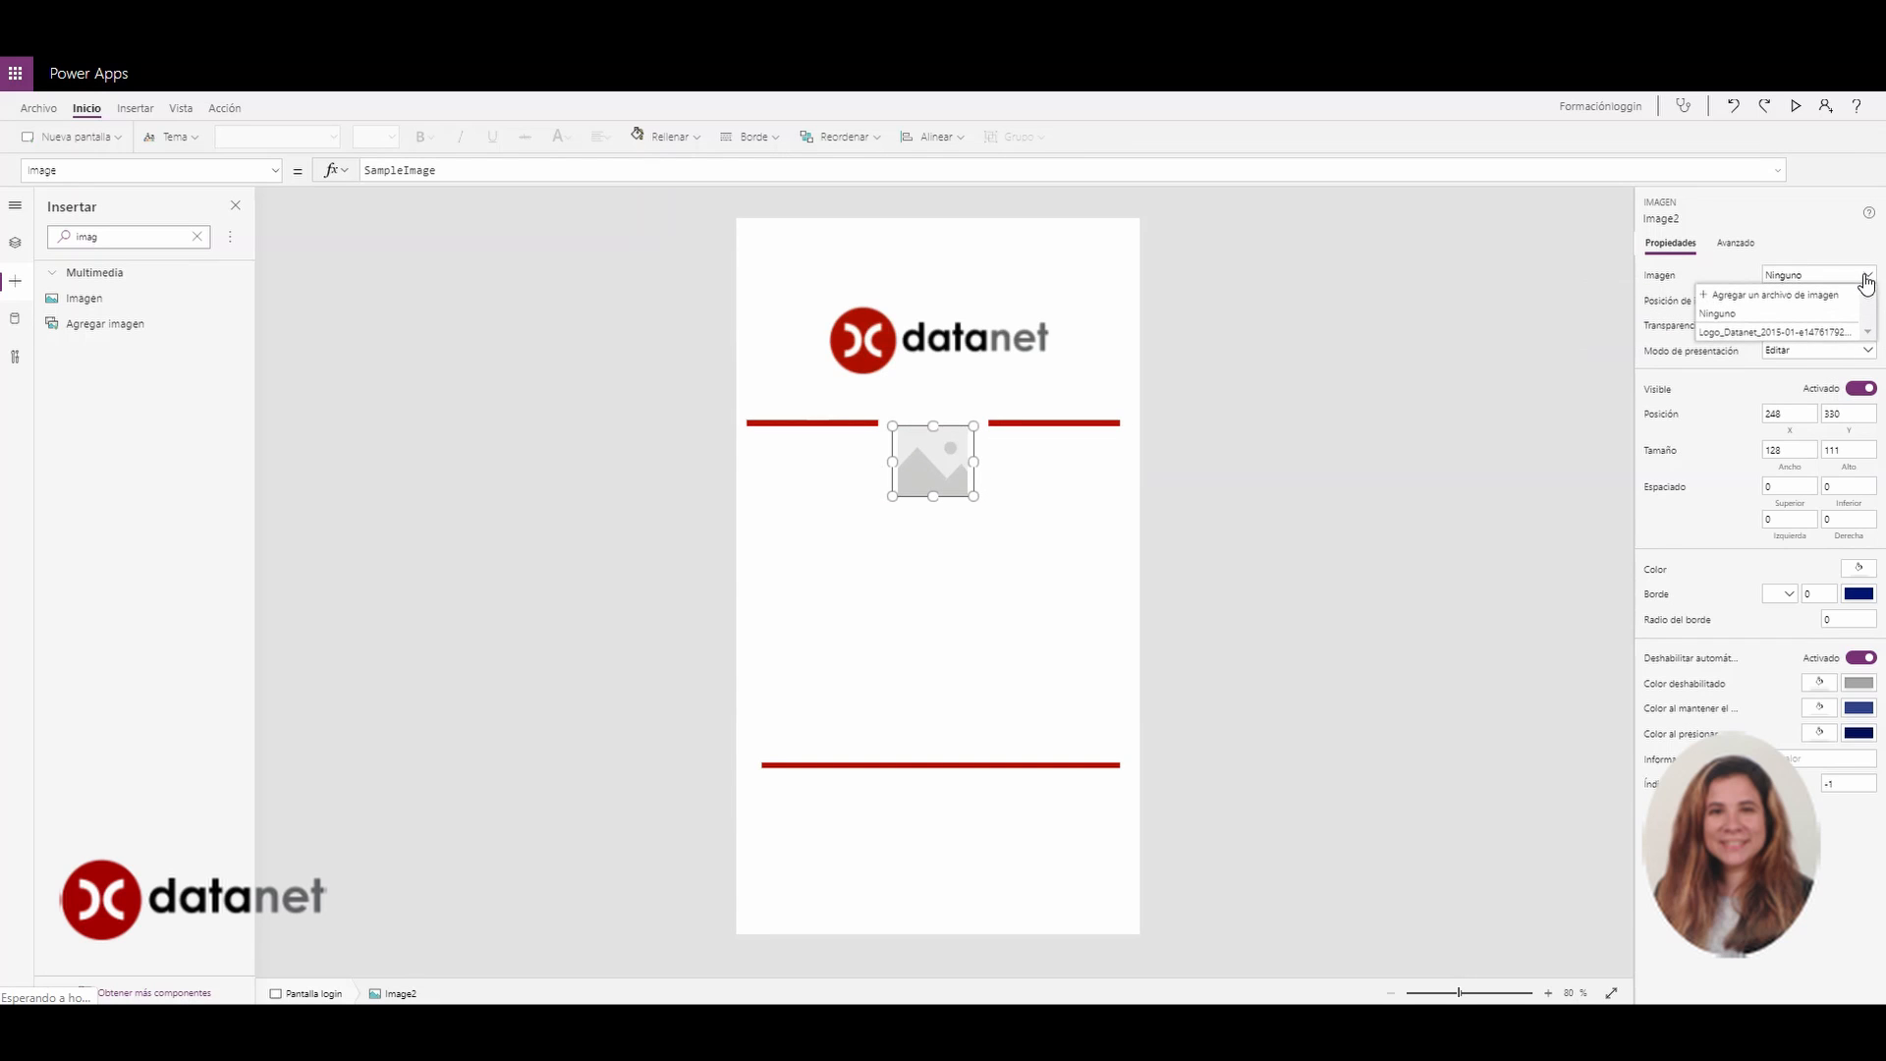
{"action": "left_click", "coordinate": [1812, 293]}
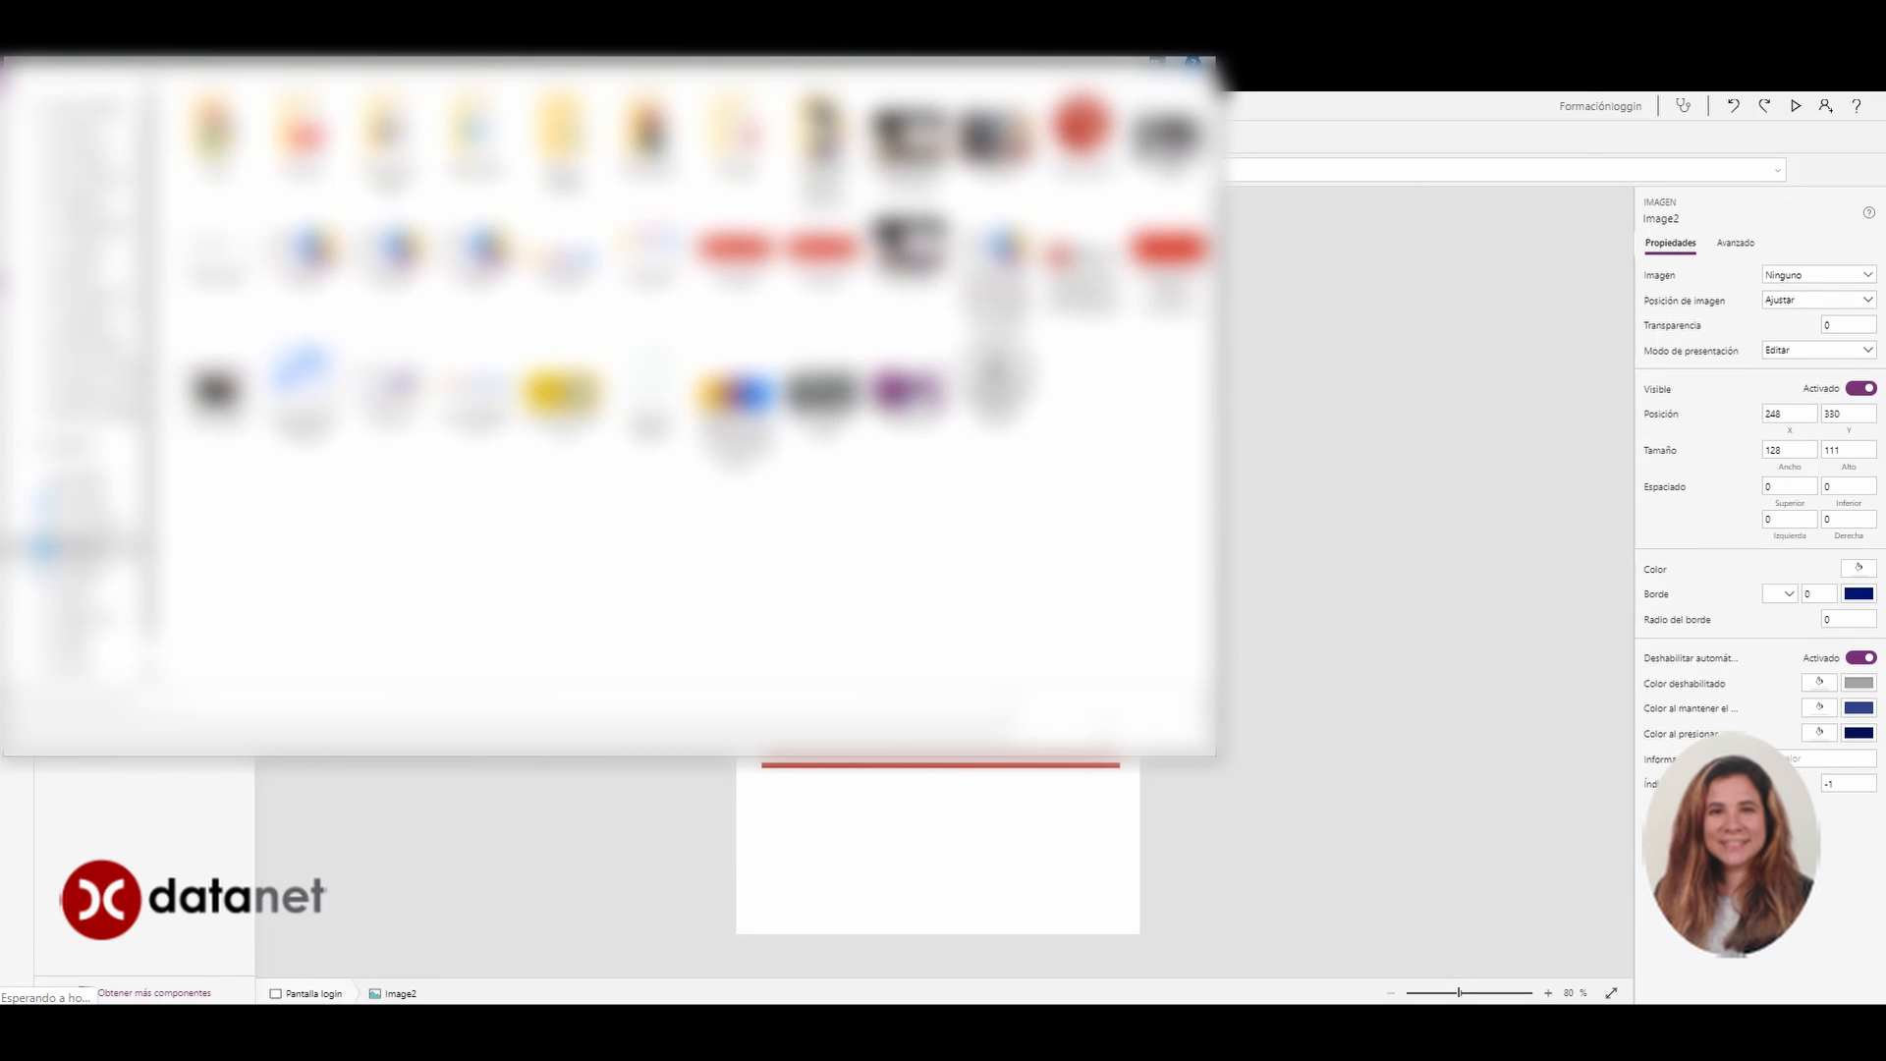
{"action": "left_click", "coordinate": [1052, 717]}
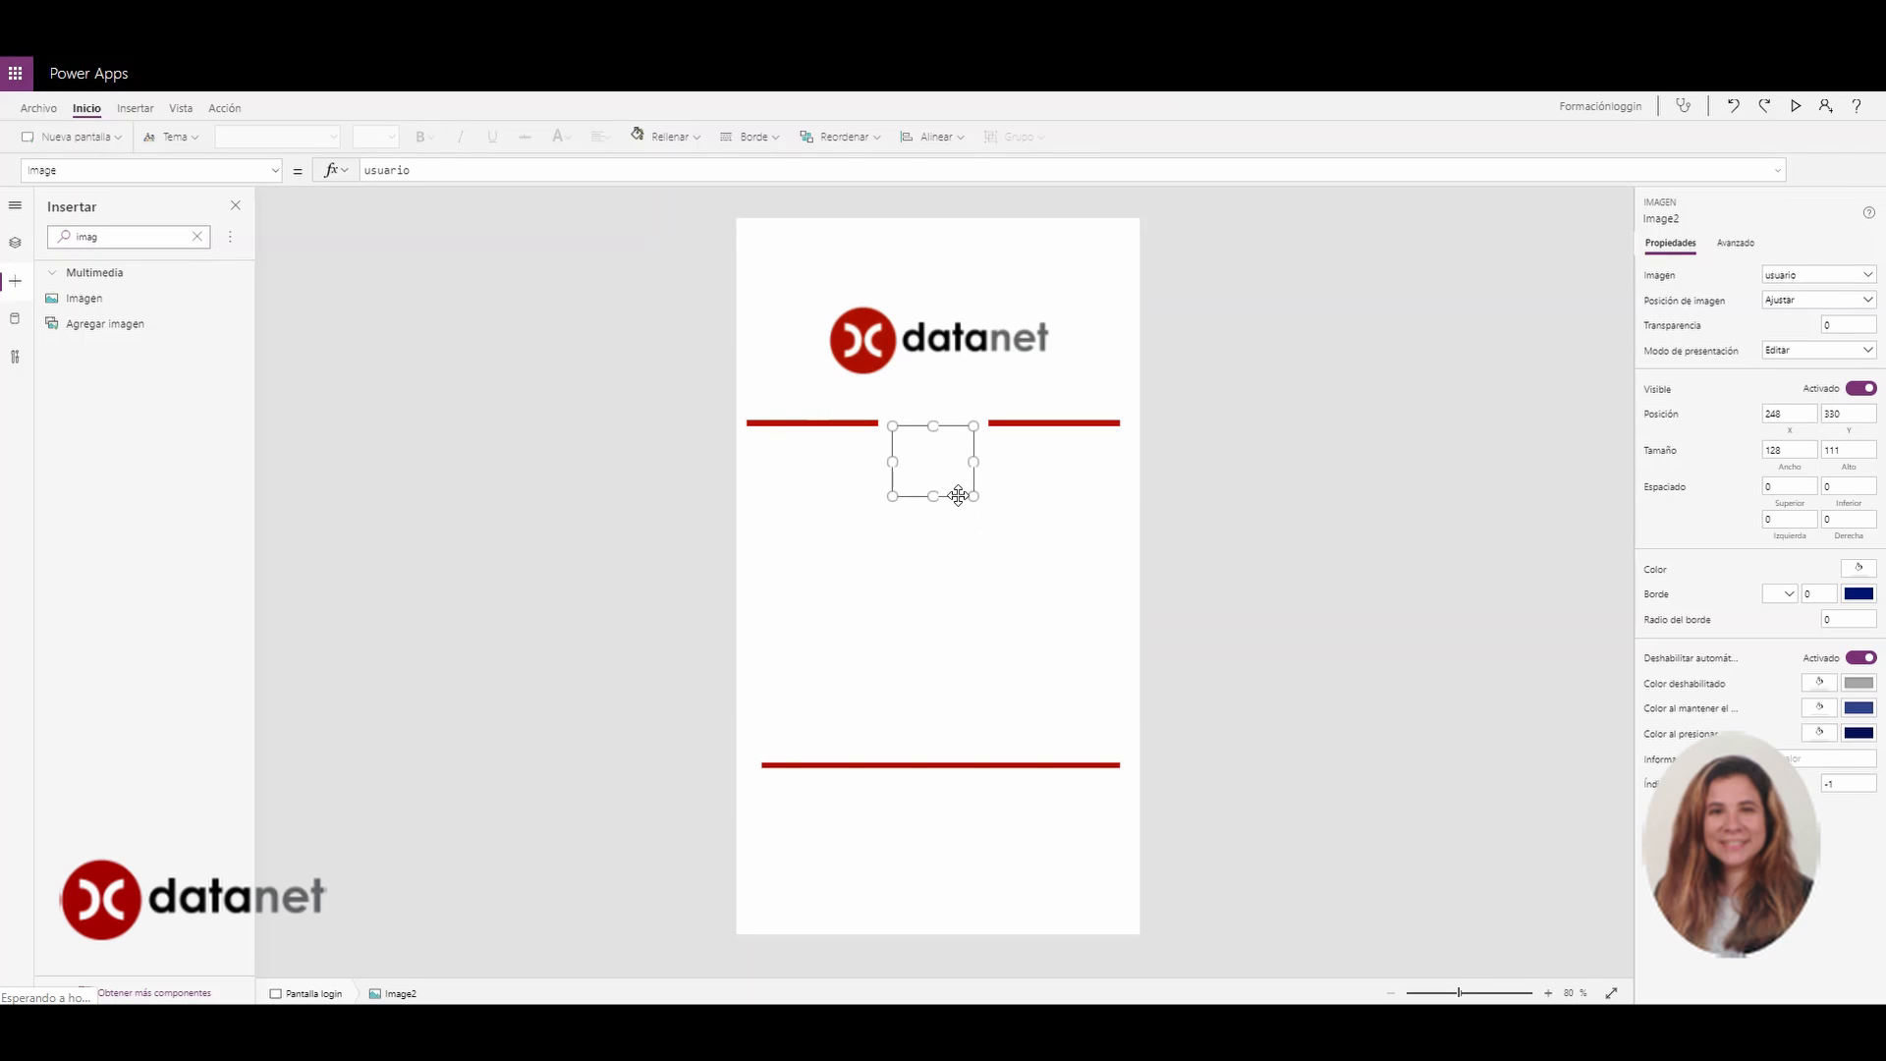
{"action": "left_click_drag", "start_coordinate": [974, 498], "coordinate": [938, 427]}
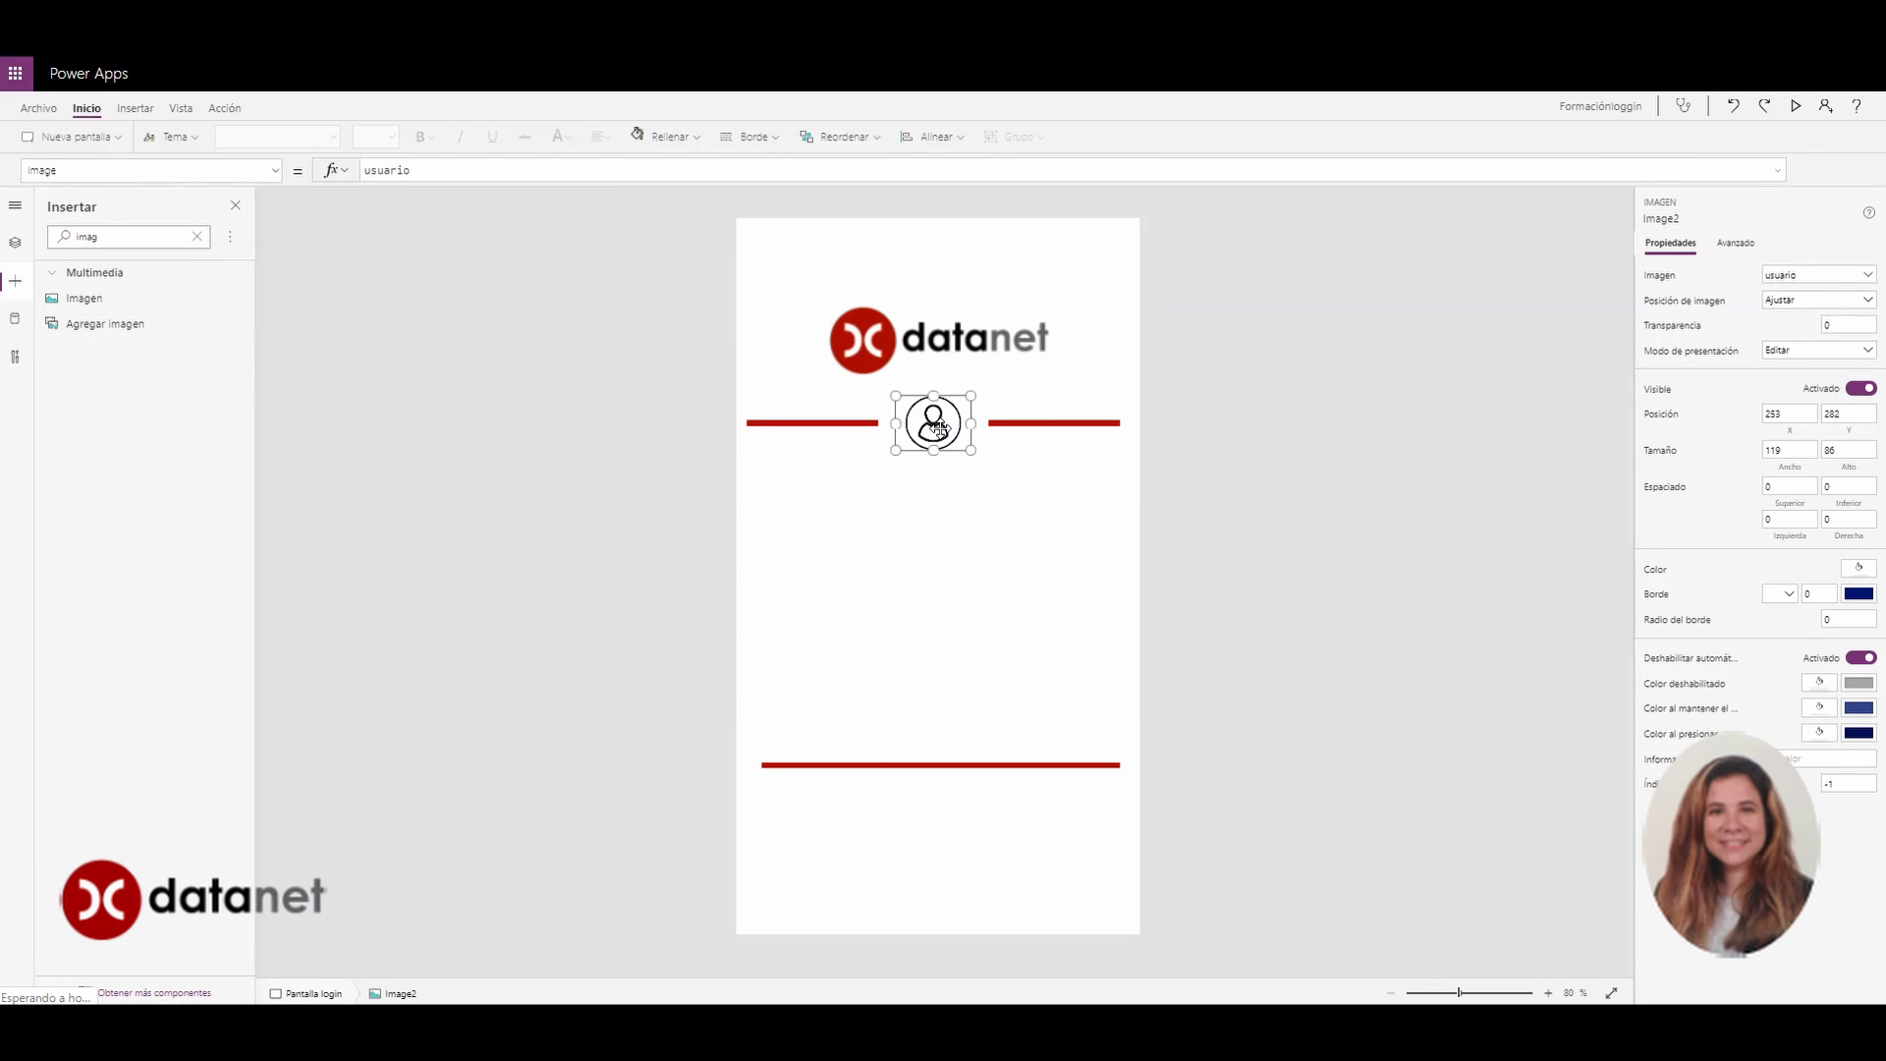
Nudge the datanet logo slightly upward
{"action": "left_click_drag", "start_coordinate": [924, 331], "coordinate": [919, 300]}
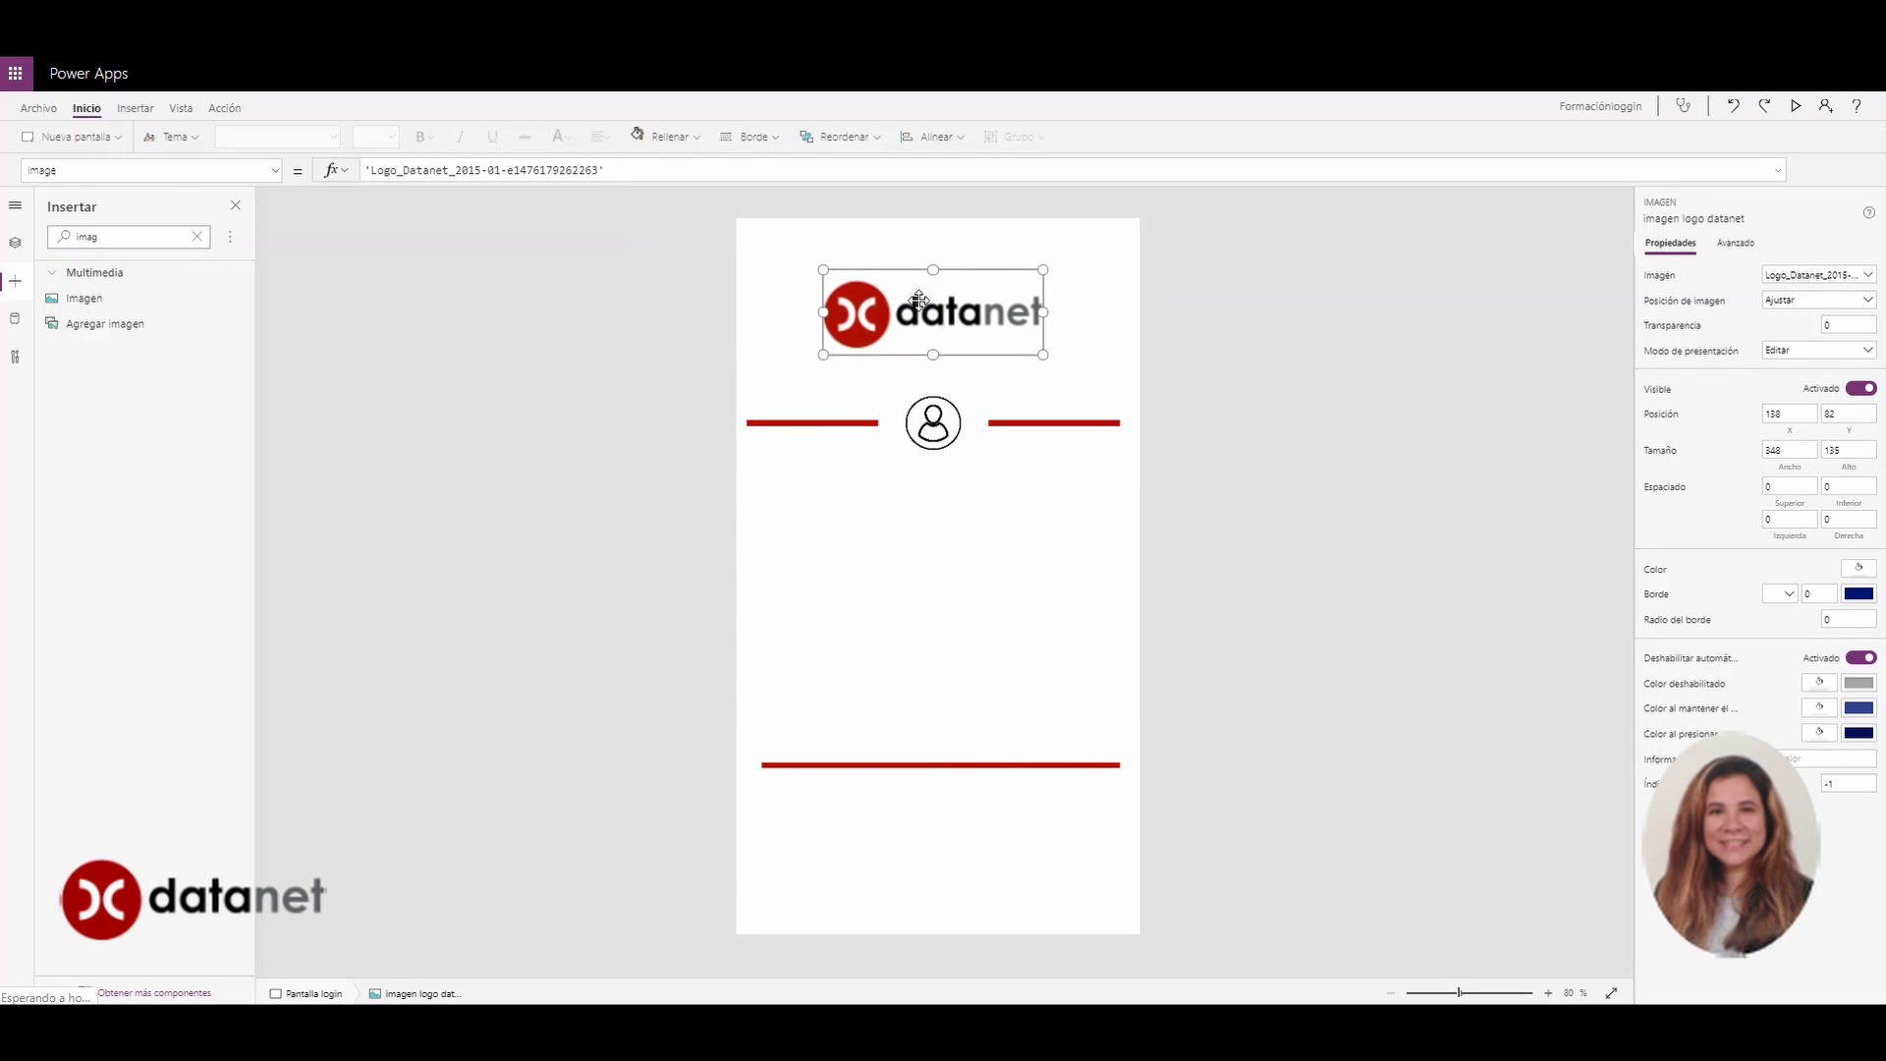
{"action": "left_click", "coordinate": [1014, 520]}
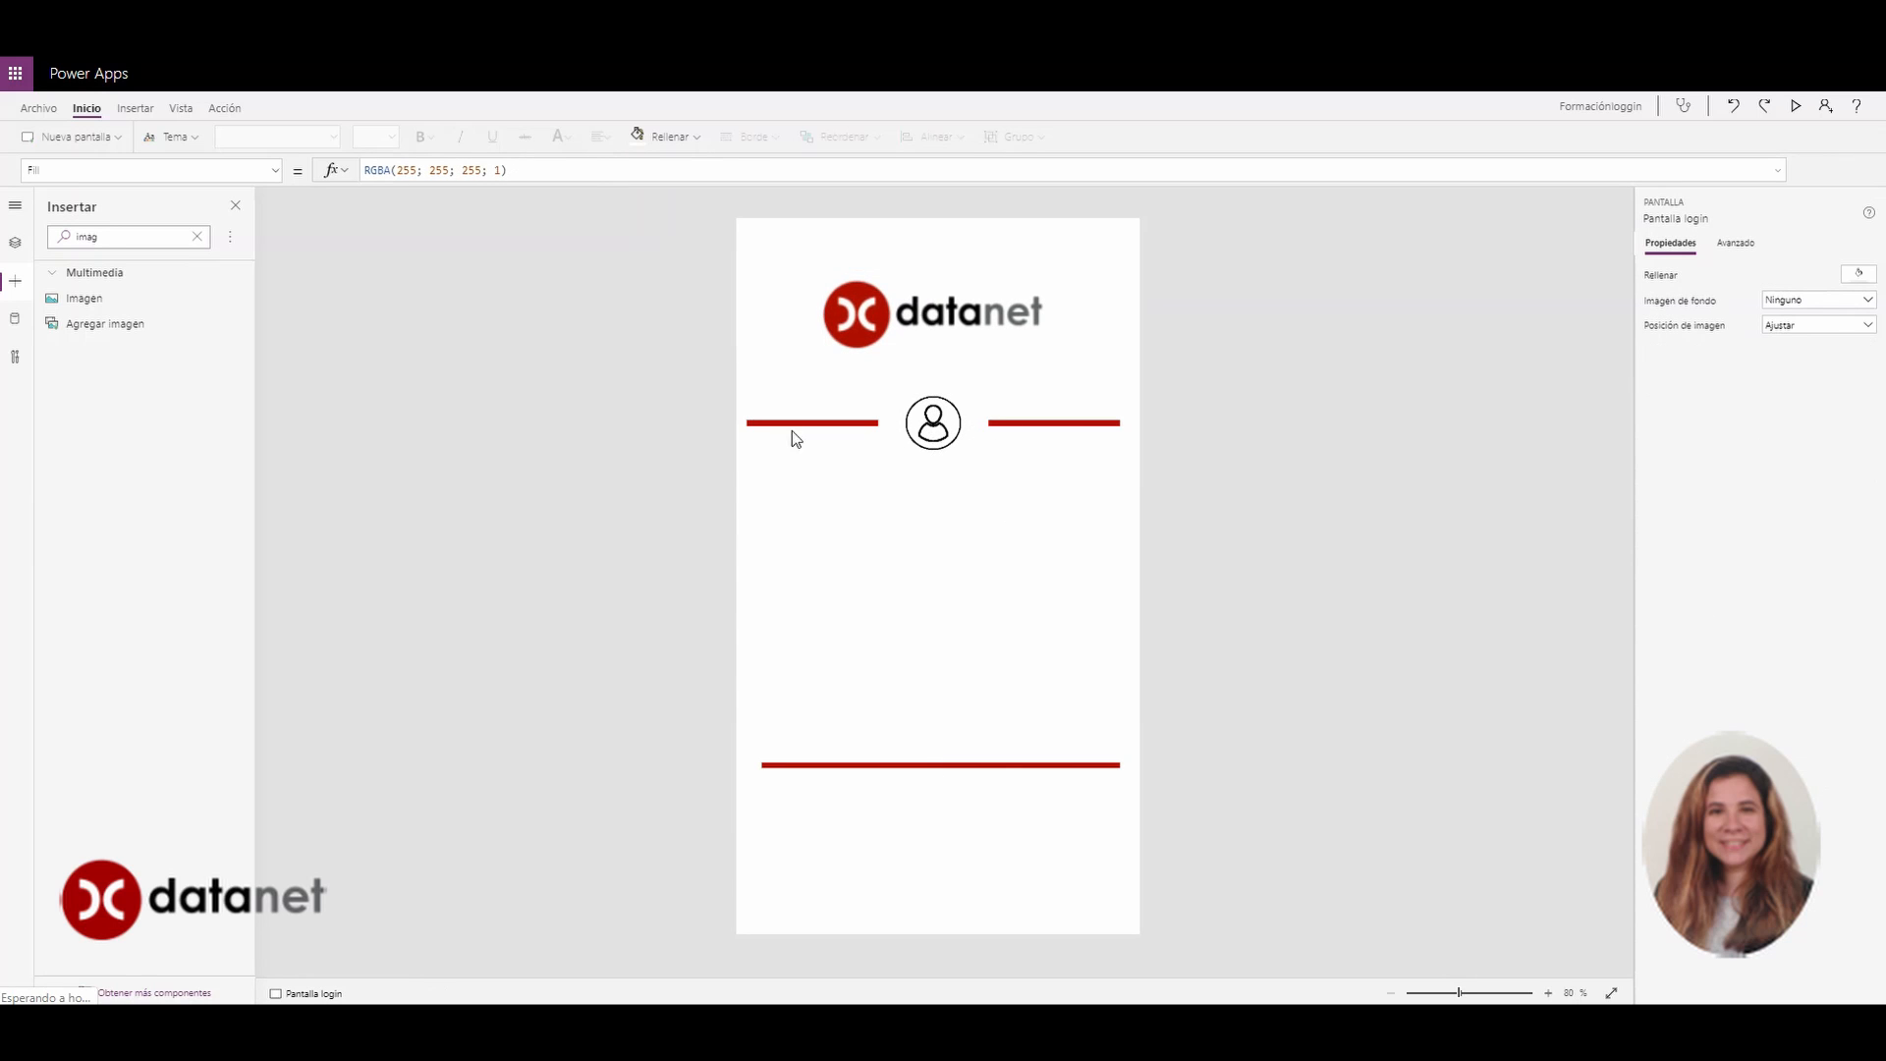
{"action": "left_click", "coordinate": [824, 424]}
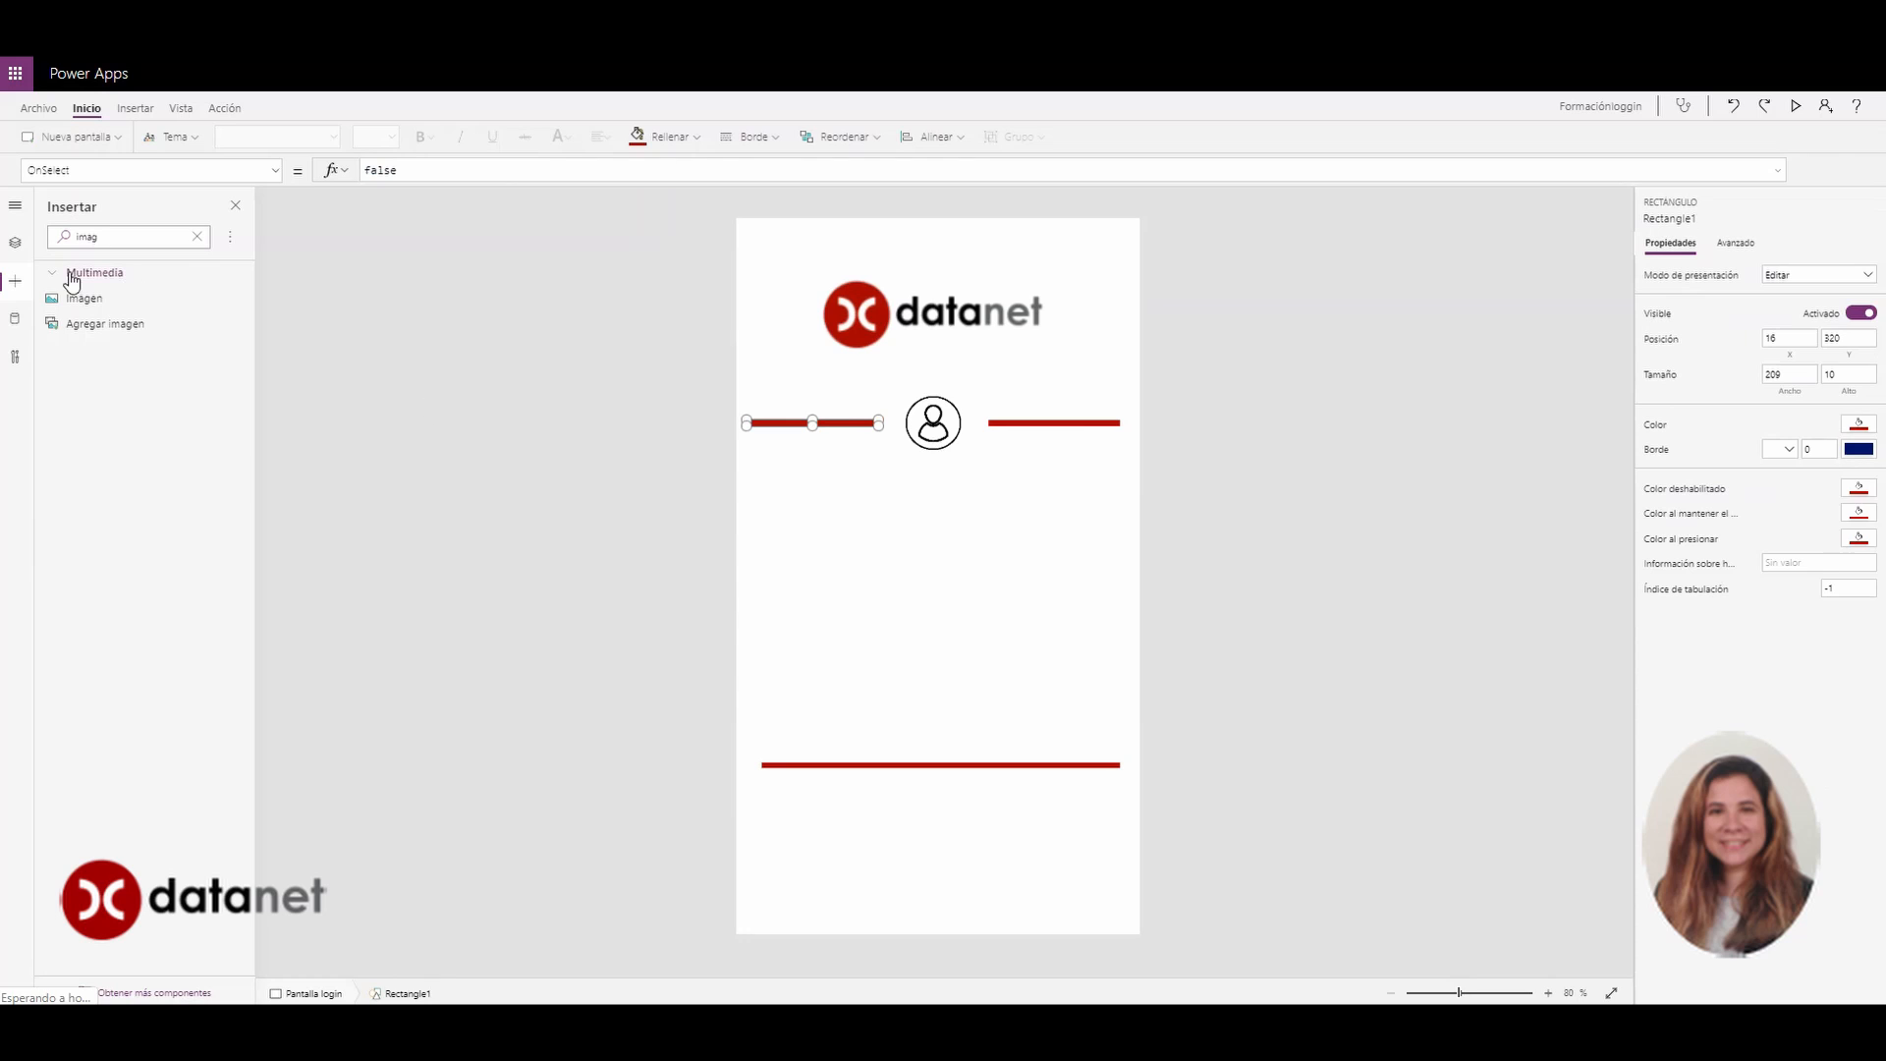
Rename the left and right red bars to Rectizquierda and Rectderecha
{"action": "left_click", "coordinate": [15, 243]}
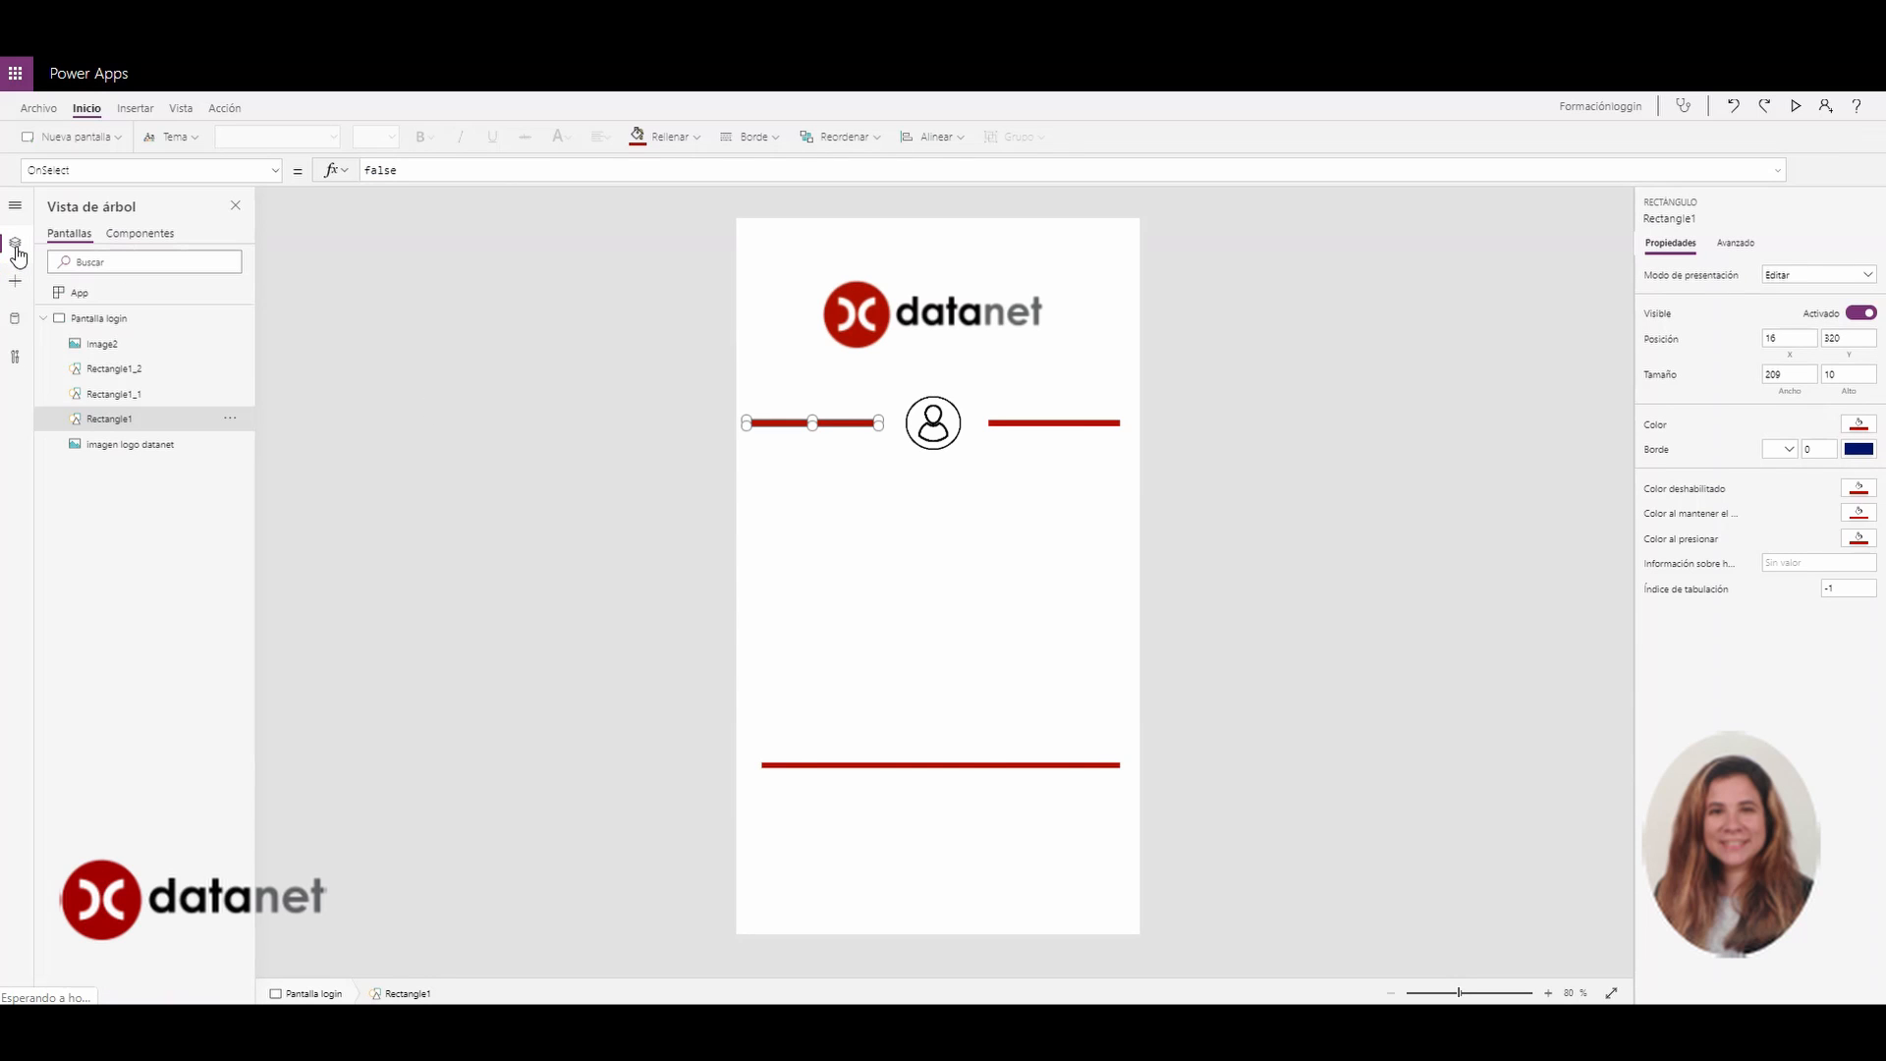
{"action": "double_click", "coordinate": [127, 420]}
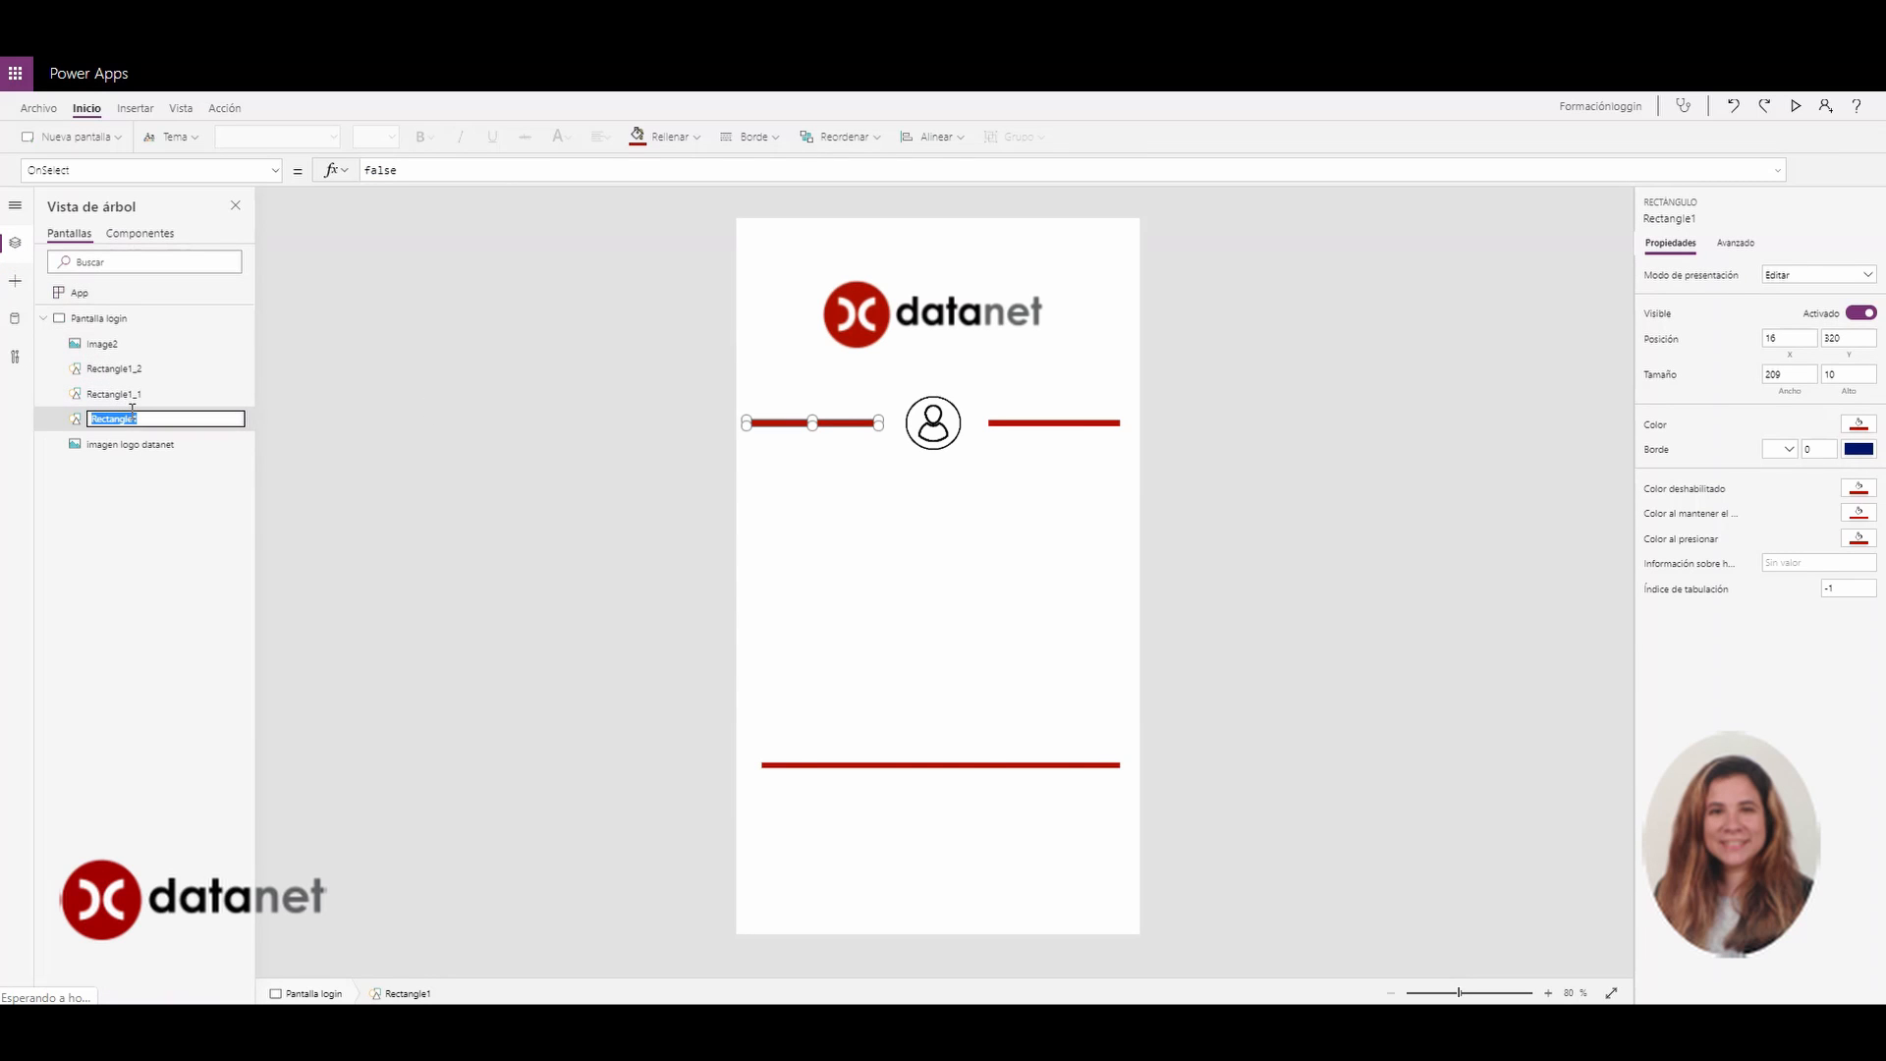
{"action": "type", "text": "Re"}
{"action": "key", "text": "Return"}
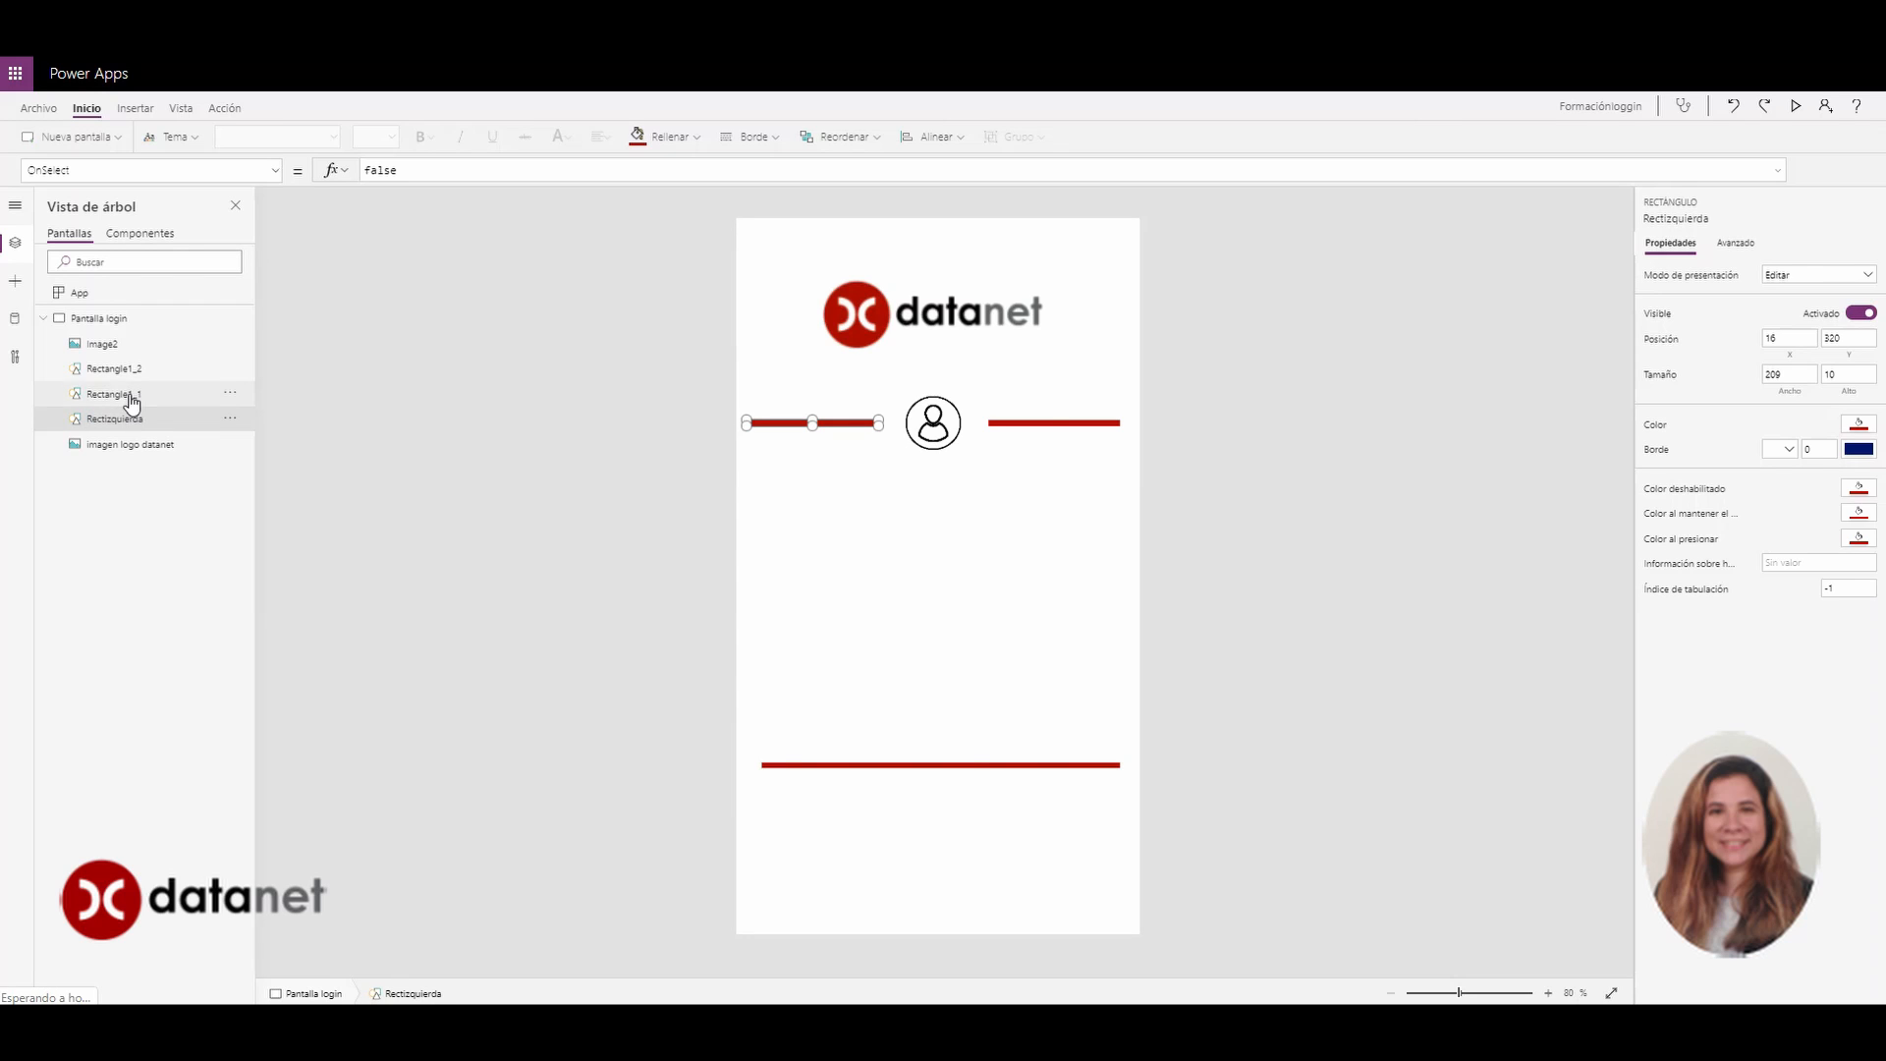
{"action": "left_click", "coordinate": [132, 394]}
{"action": "double_click", "coordinate": [131, 398]}
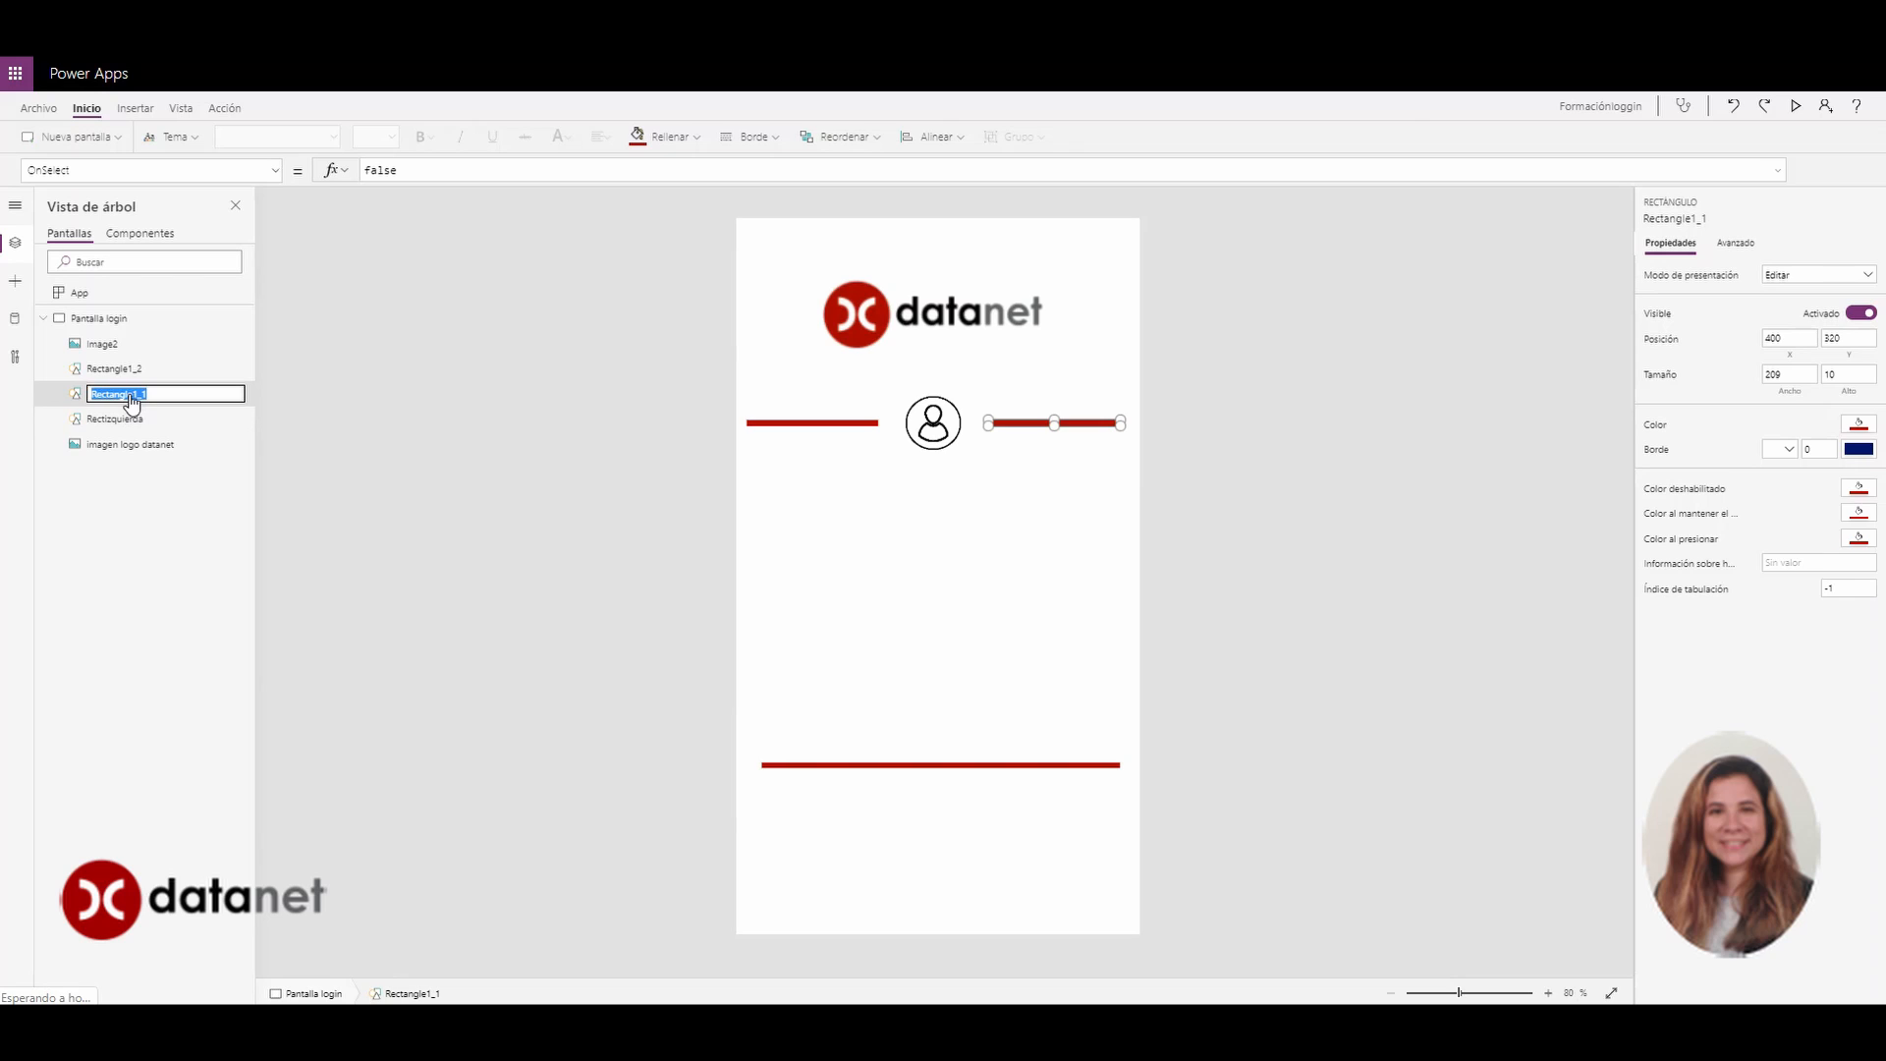
{"action": "type", "text": "Rectderecha"}
{"action": "key", "text": "Return"}
Rename the bottom bar to Rectinferior and the user icon to 'imagen usuario'
{"action": "left_click", "coordinate": [111, 370]}
{"action": "double_click", "coordinate": [109, 368]}
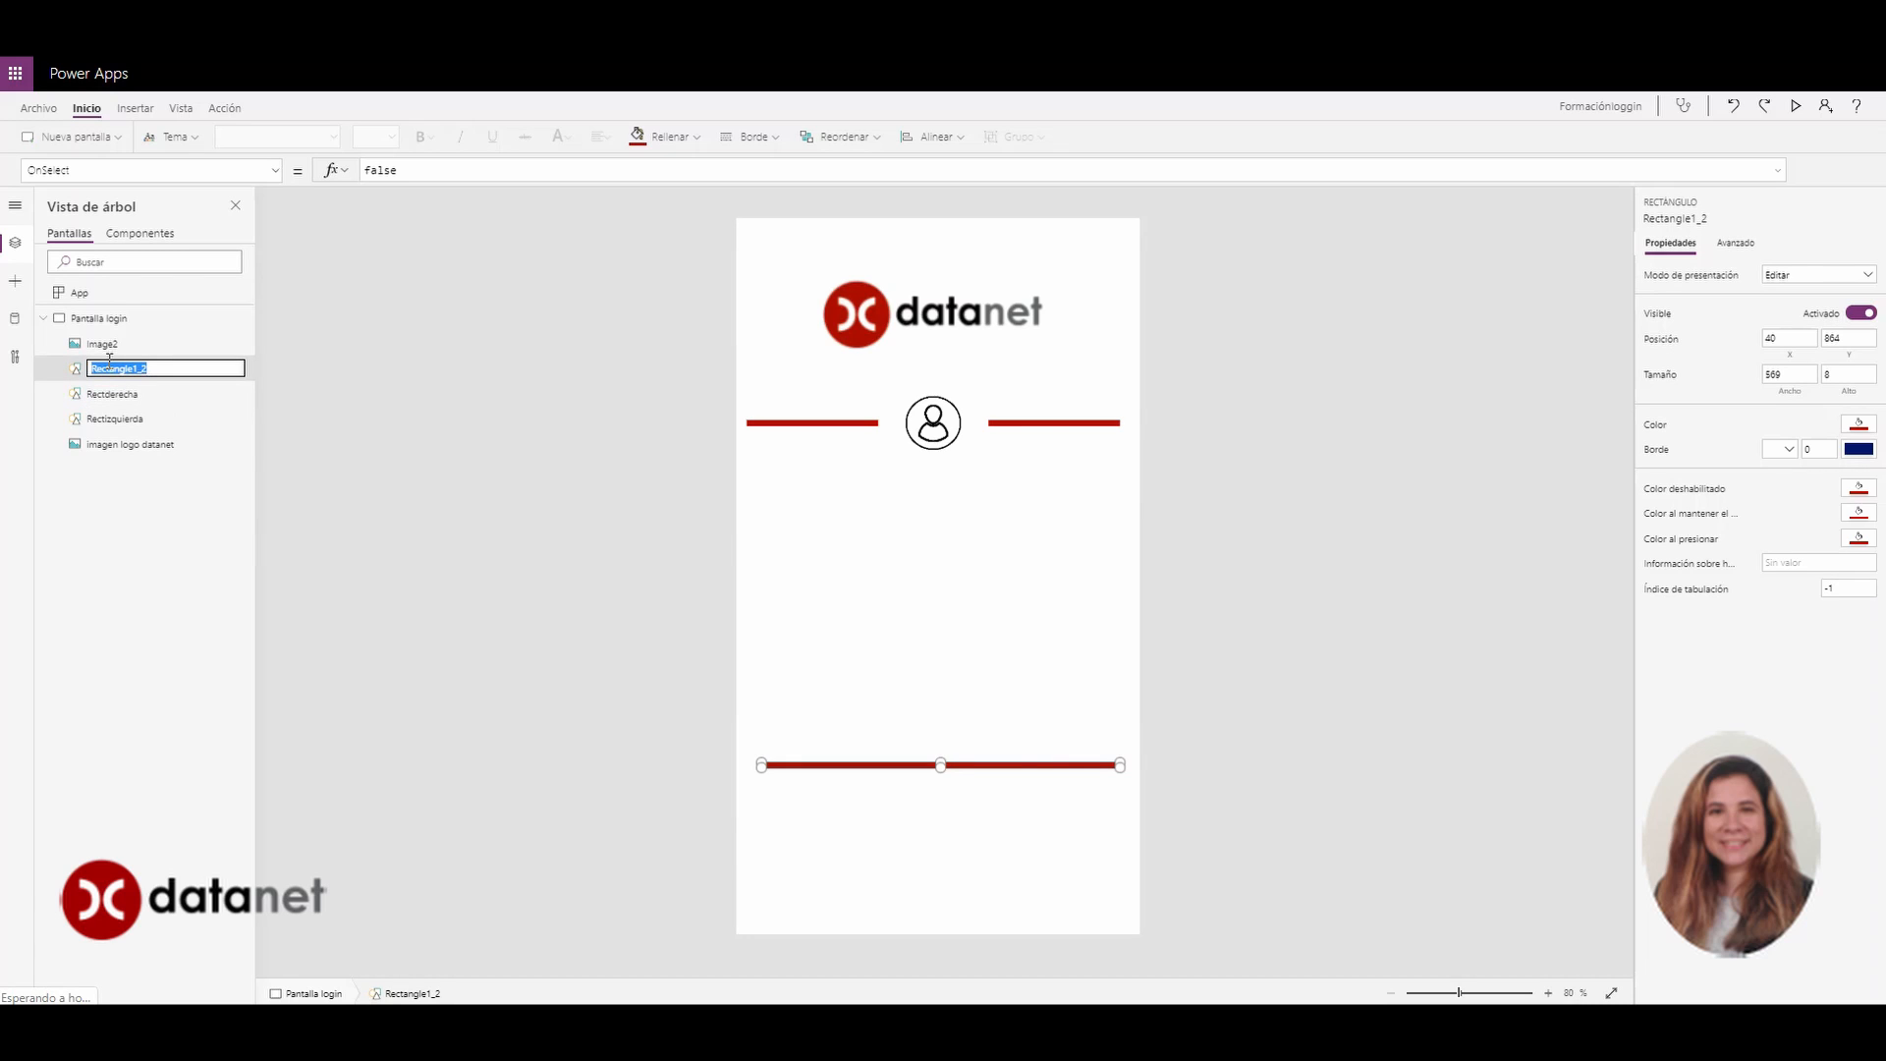
{"action": "type", "text": "Re"}
{"action": "key", "text": "Return"}
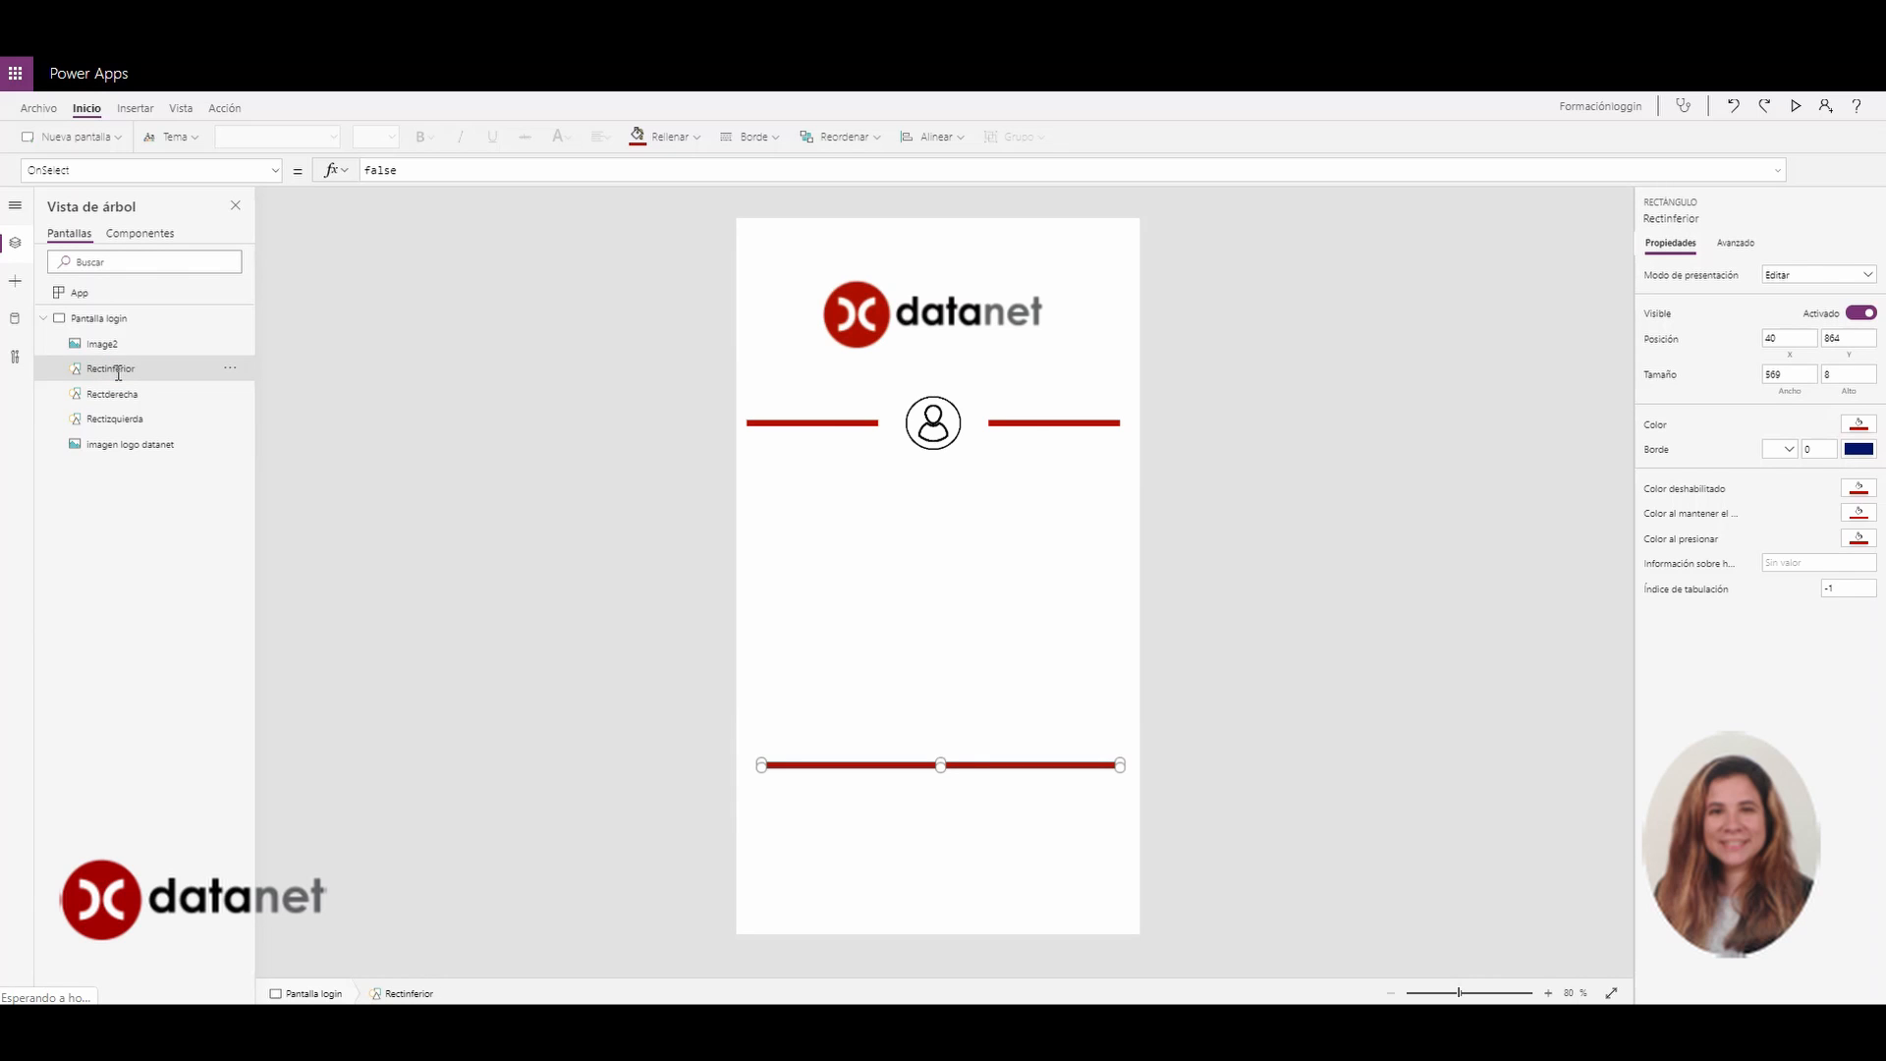
{"action": "left_click", "coordinate": [103, 349]}
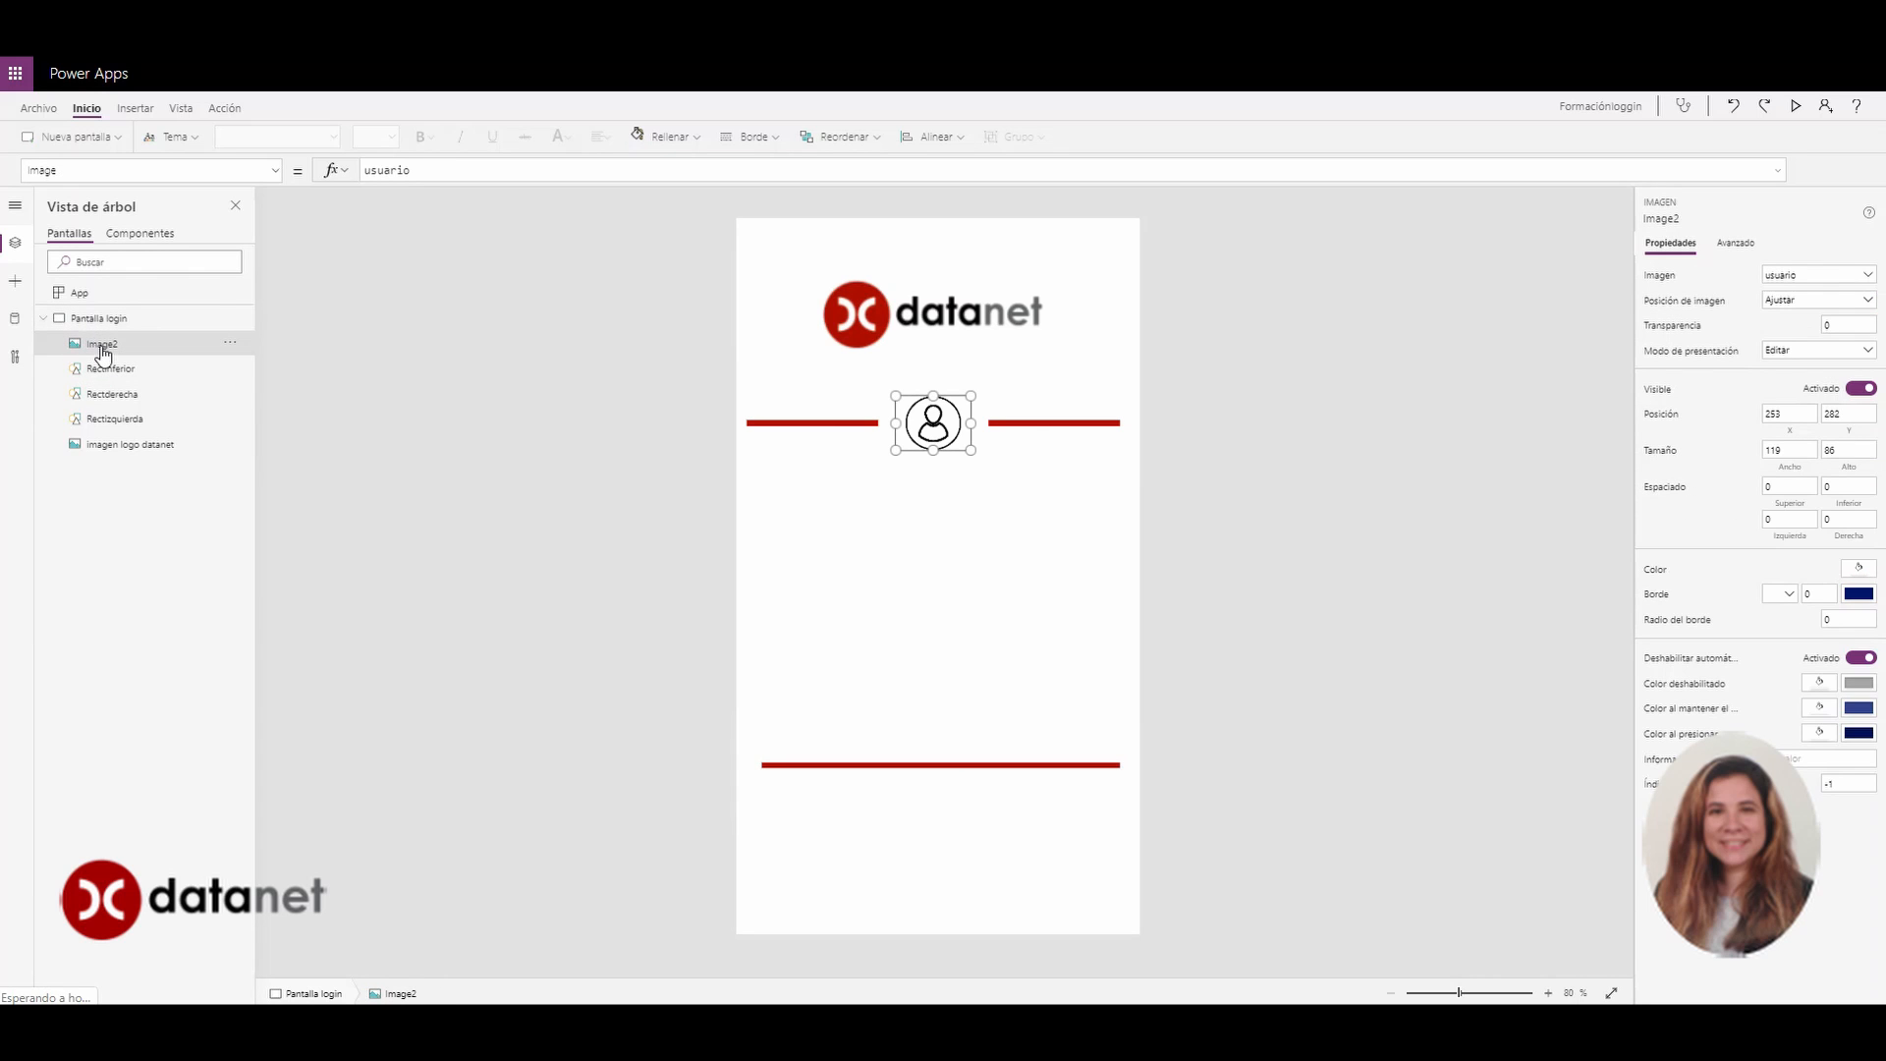
{"action": "double_click", "coordinate": [102, 350]}
{"action": "type", "text": "ima"}
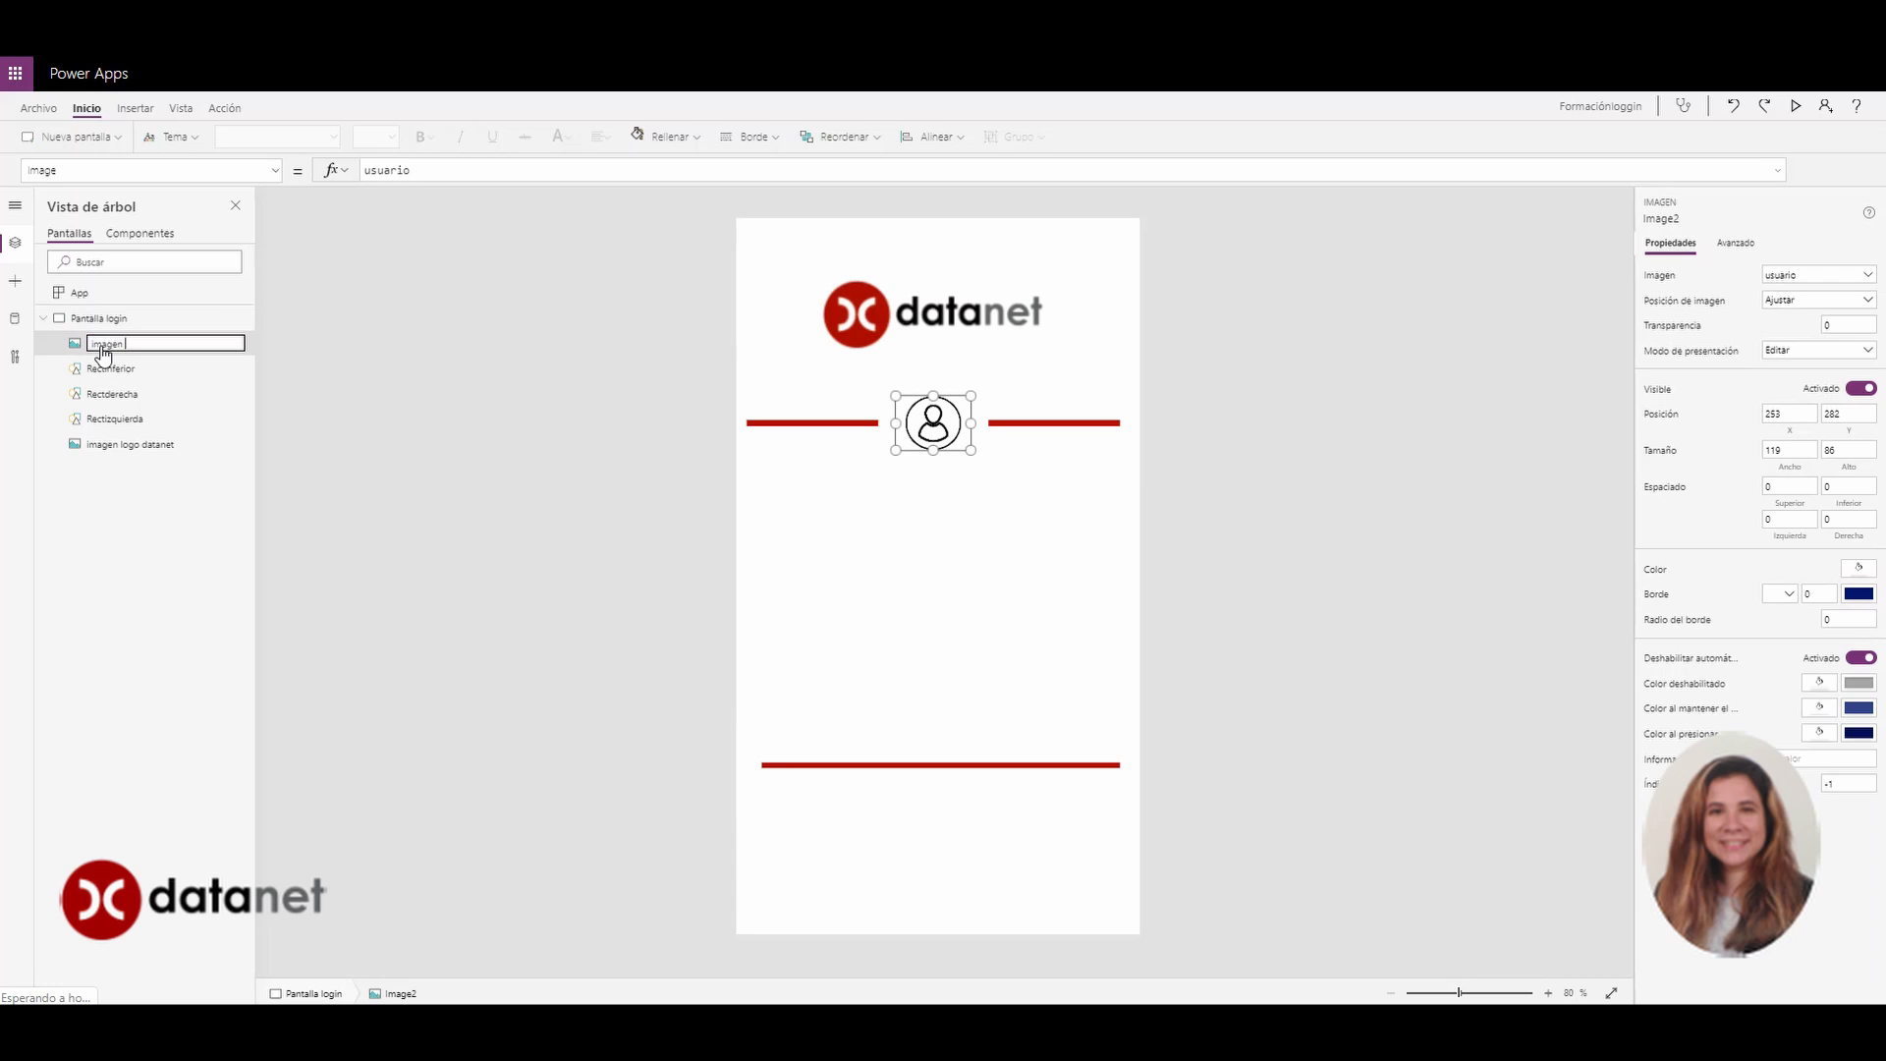
{"action": "type", "text": "gen usuario"}
{"action": "key", "text": "Return"}
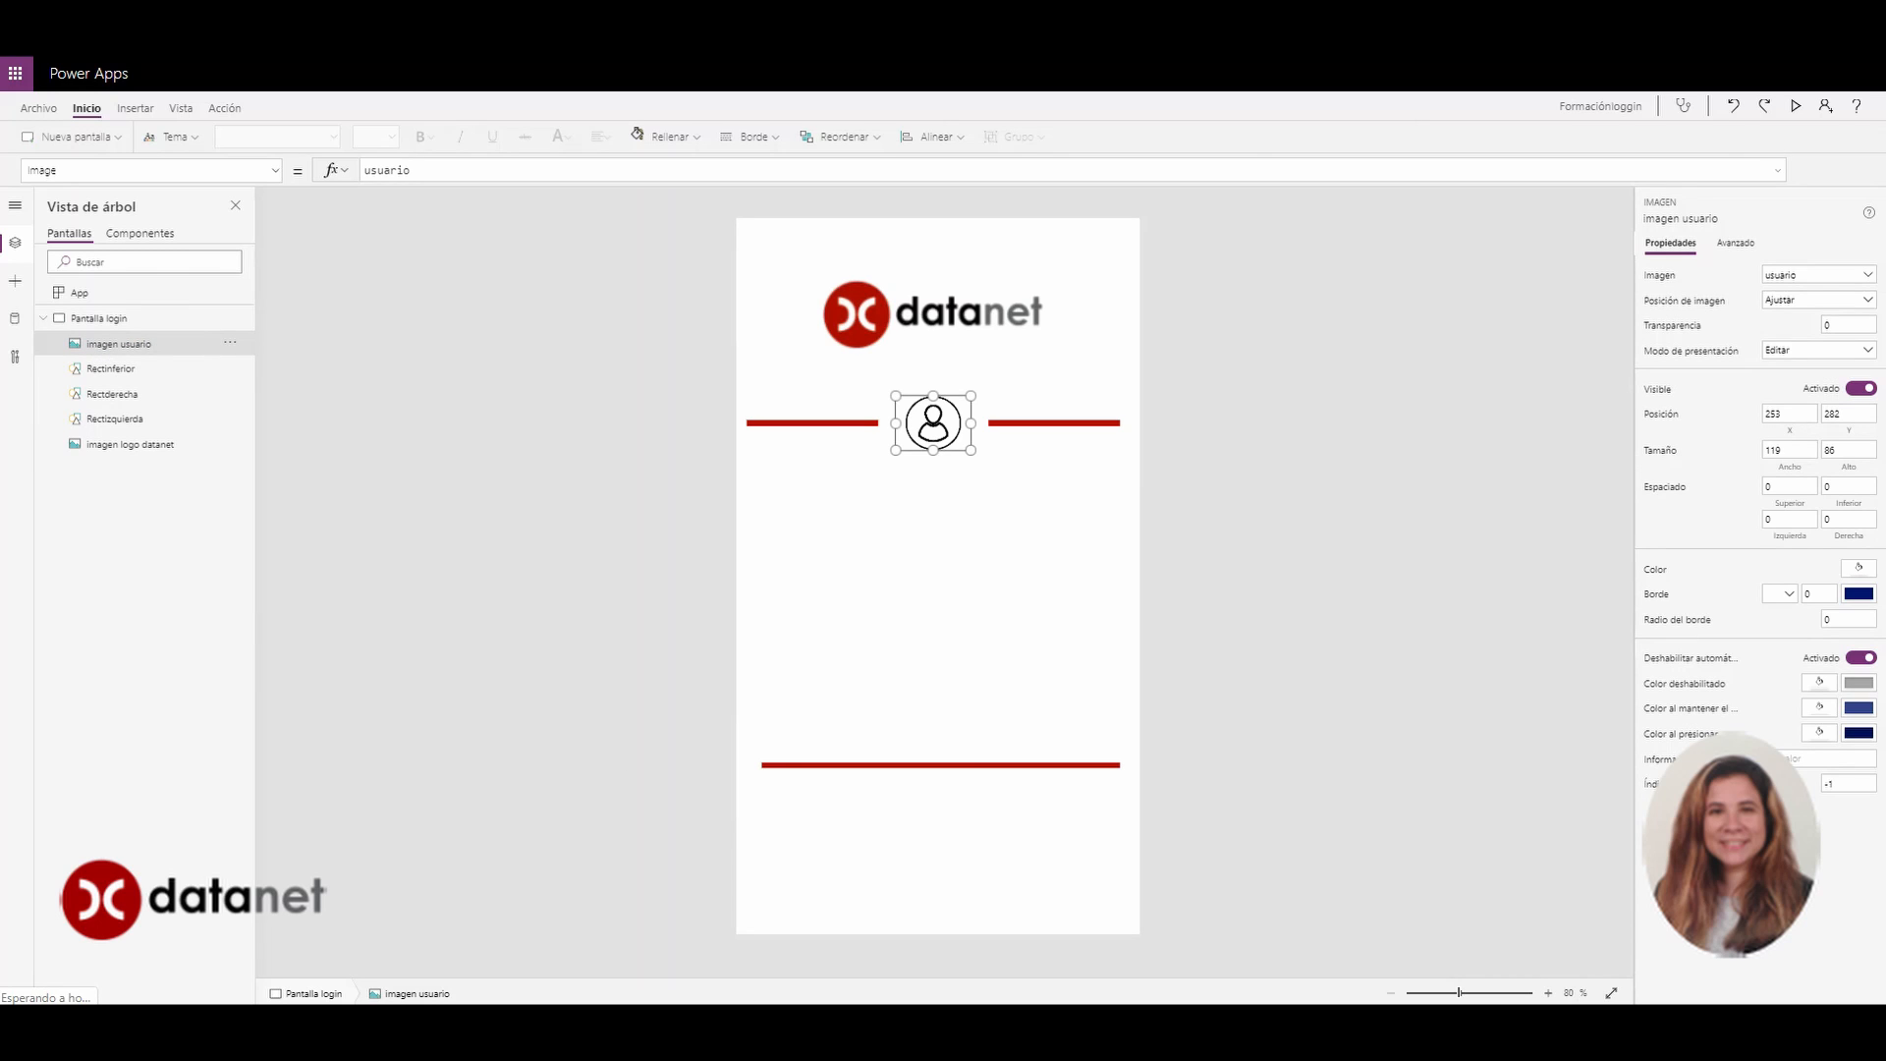
{"action": "left_click", "coordinate": [1252, 592]}
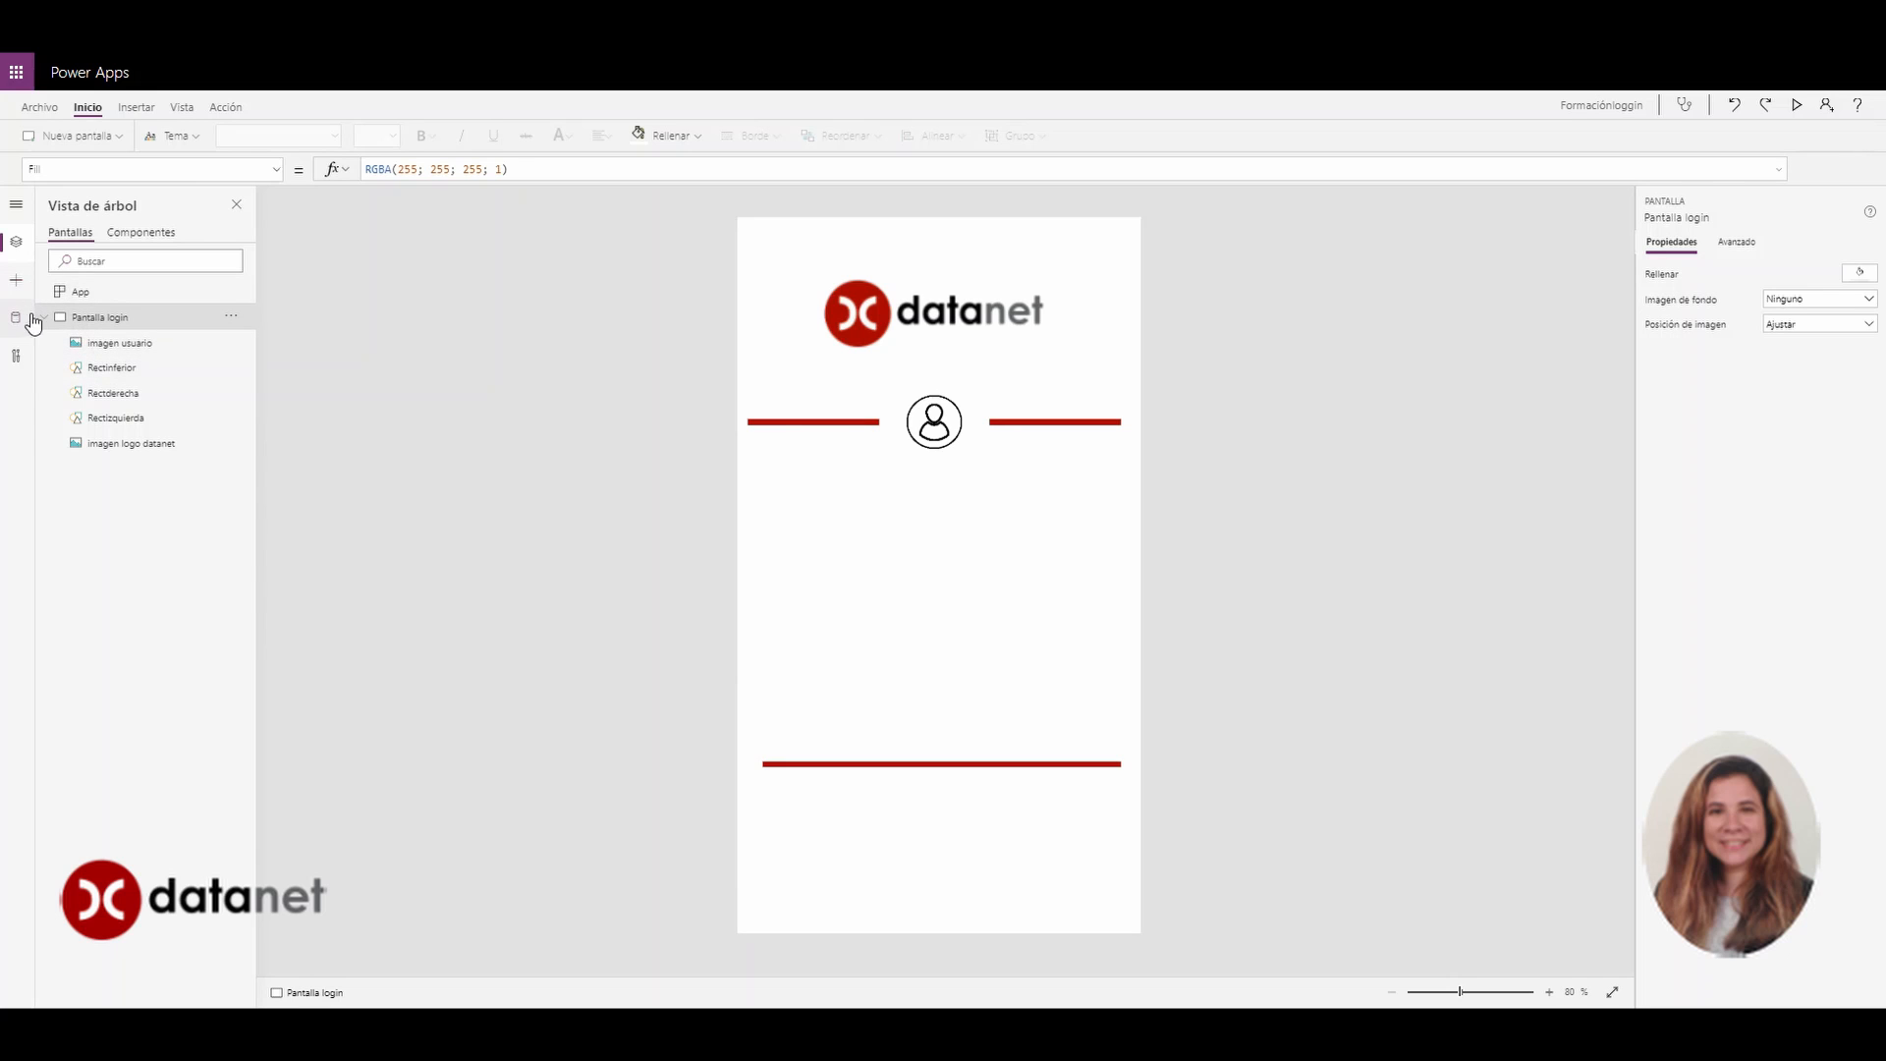
Add a Usuario text label below the user icon, narrowed to fit its text
{"action": "left_click", "coordinate": [16, 283]}
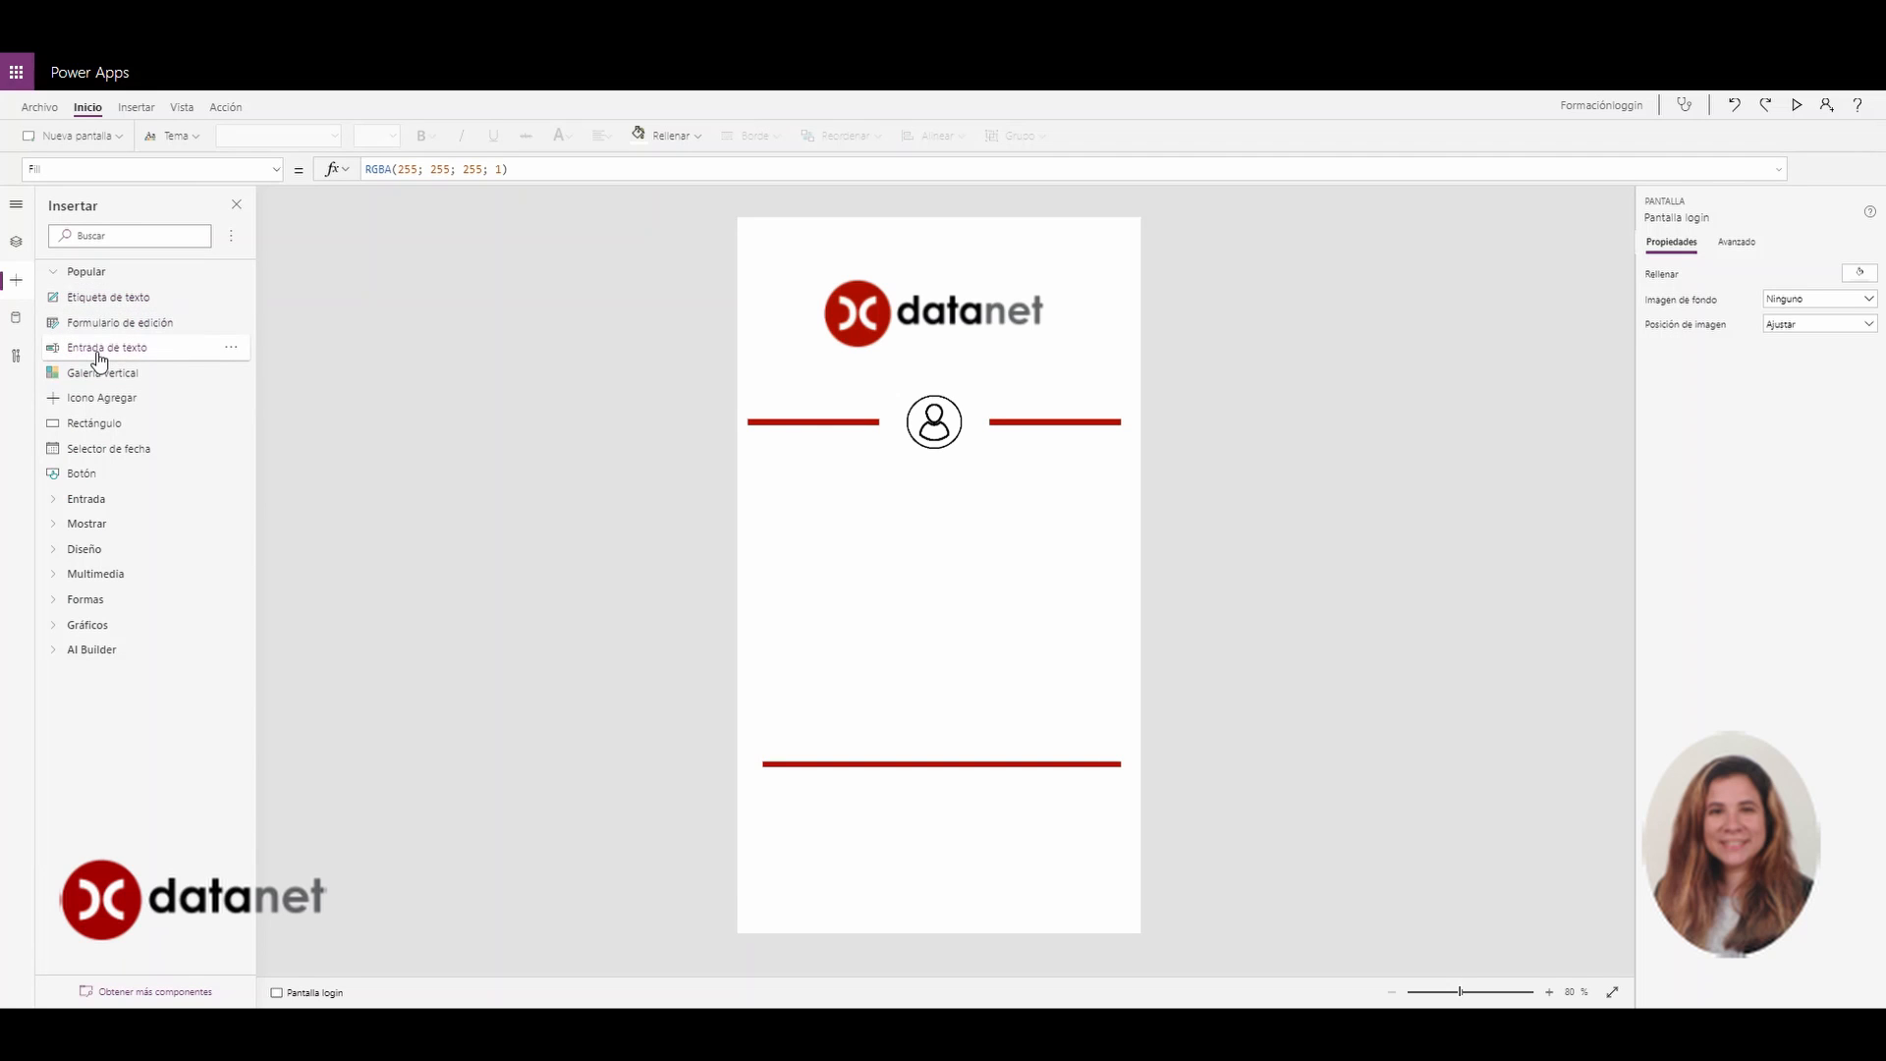
{"action": "left_click", "coordinate": [86, 297]}
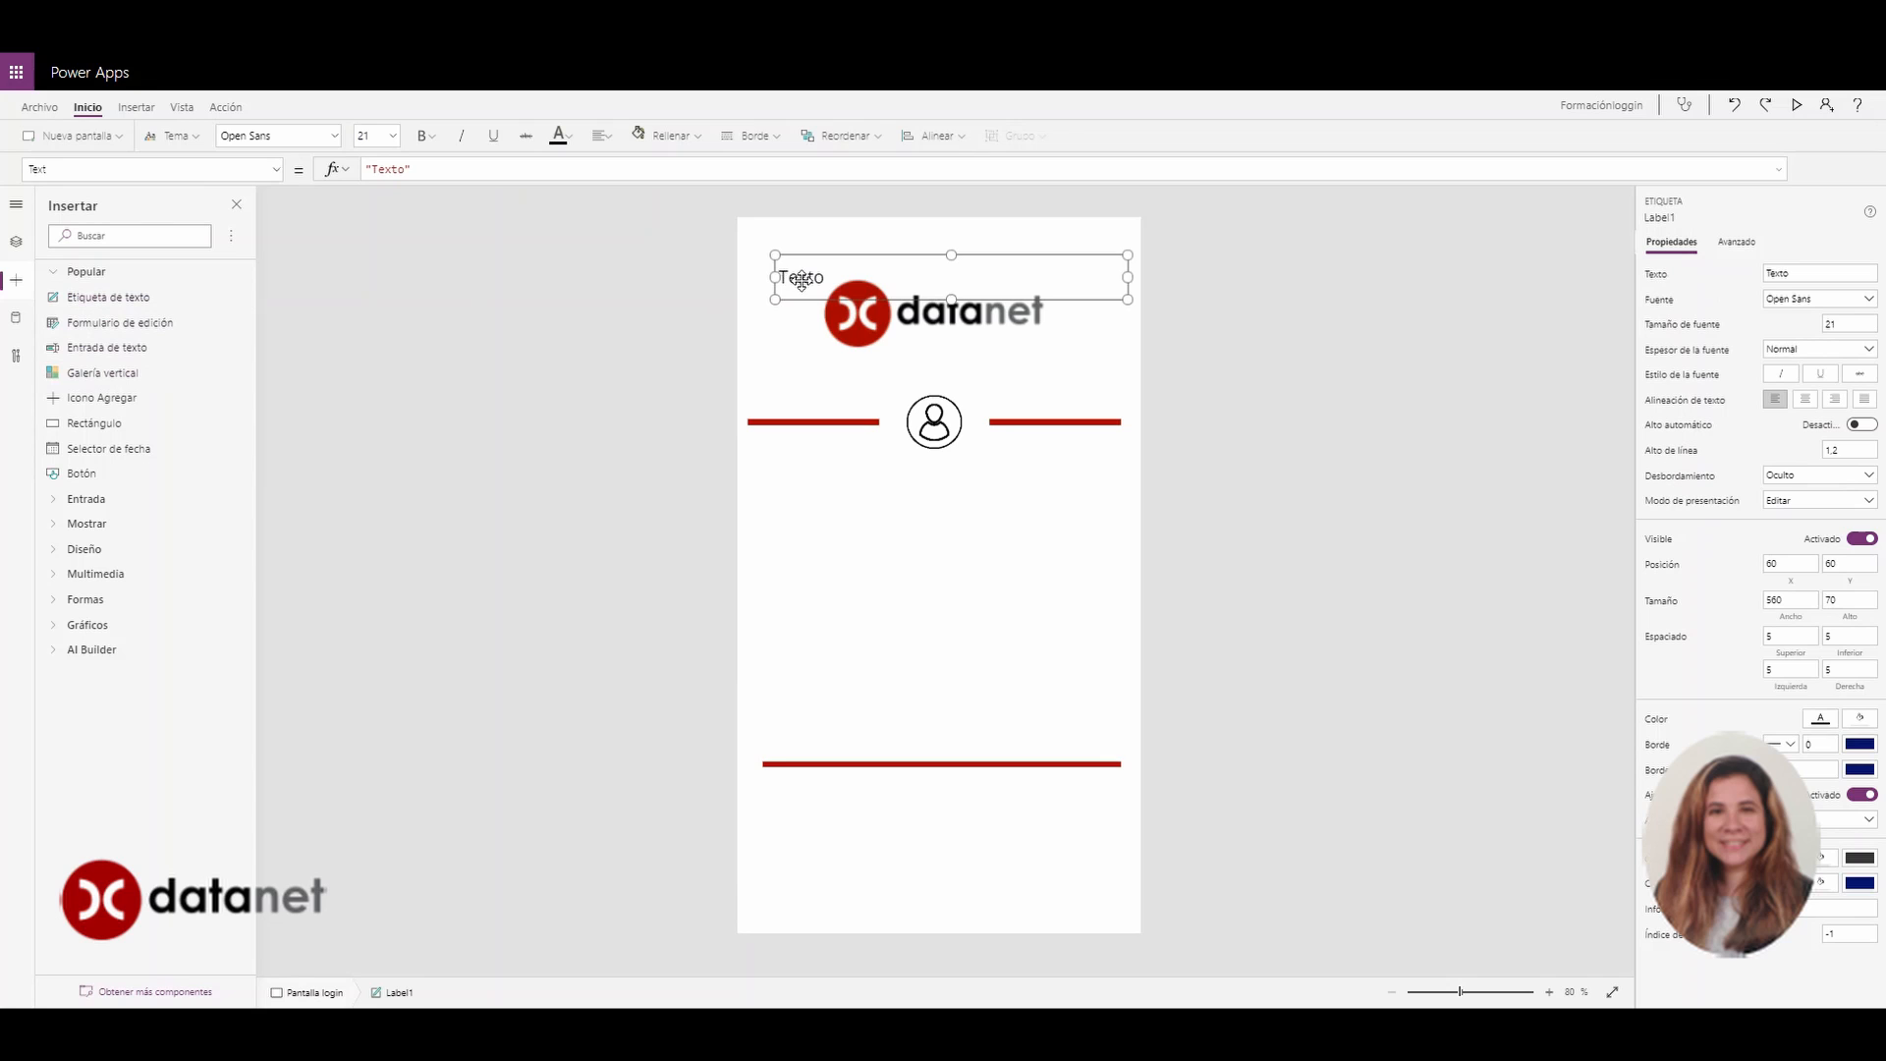
{"action": "left_click_drag", "start_coordinate": [802, 280], "coordinate": [791, 530]}
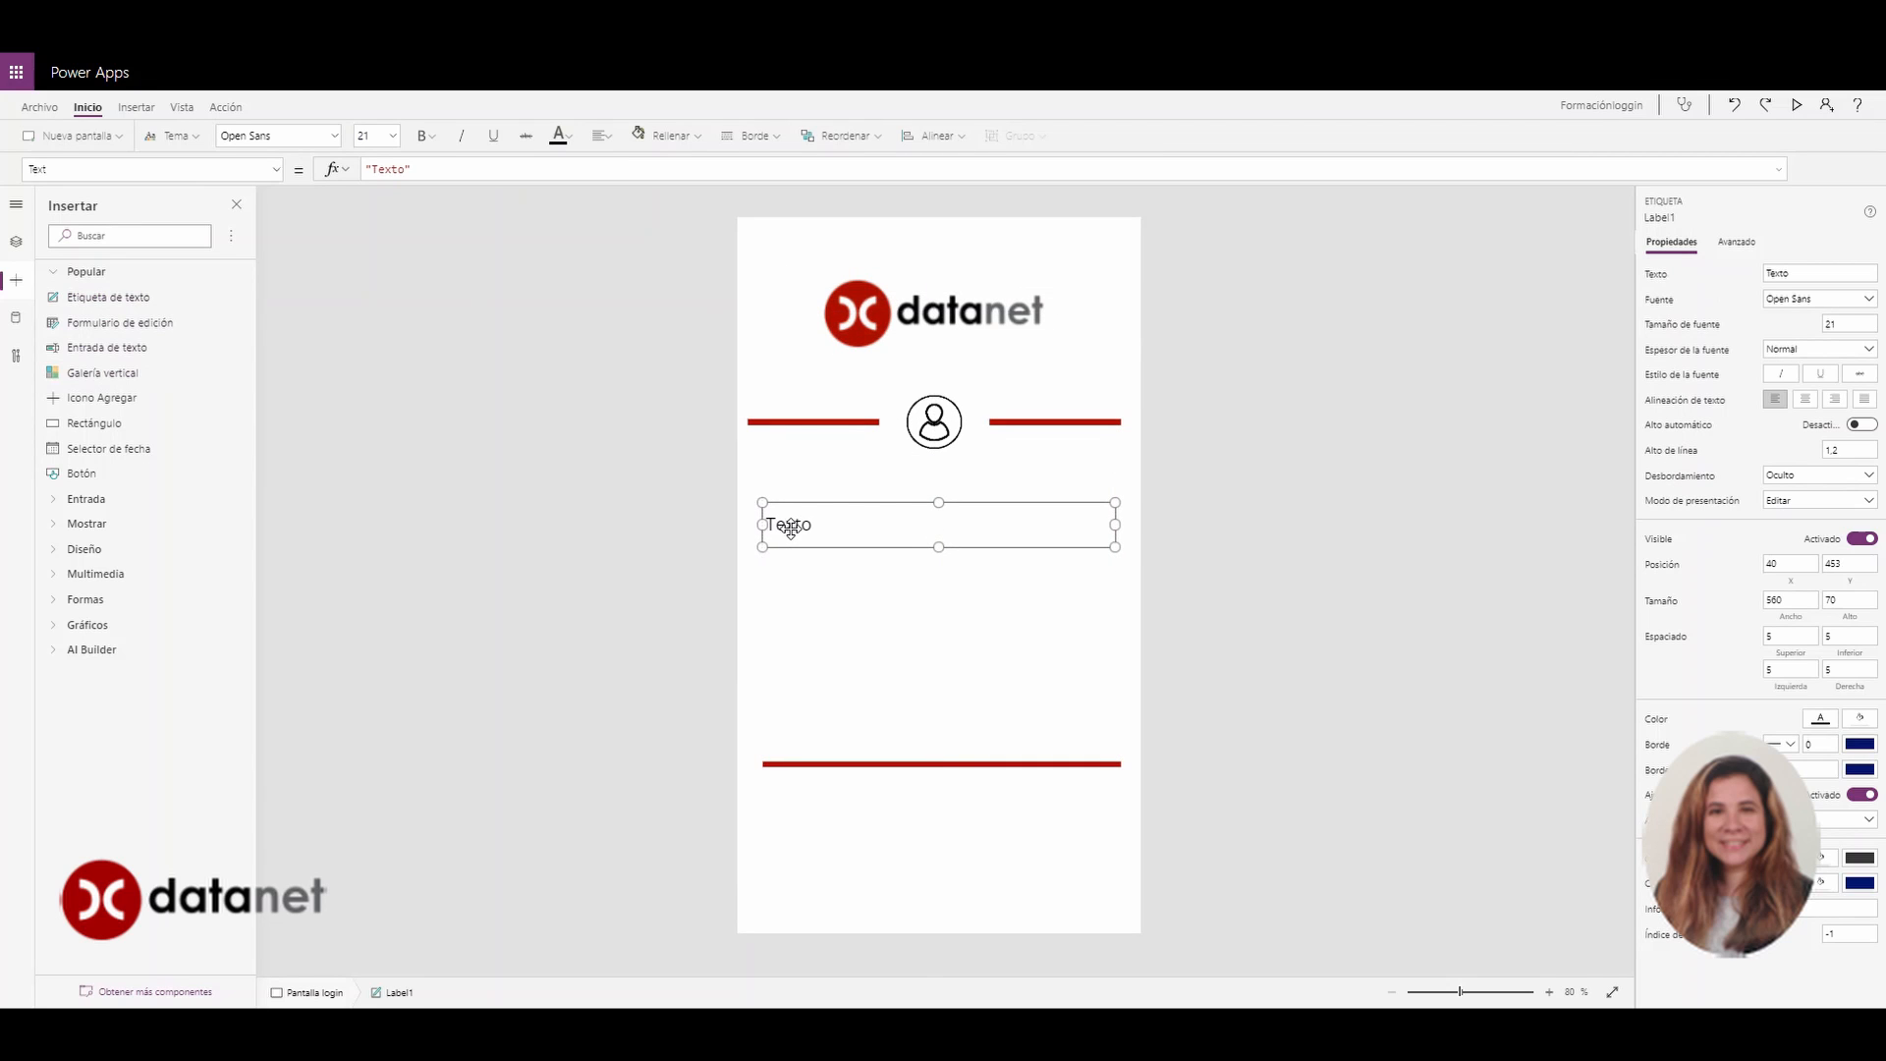
{"action": "double_click", "coordinate": [791, 526]}
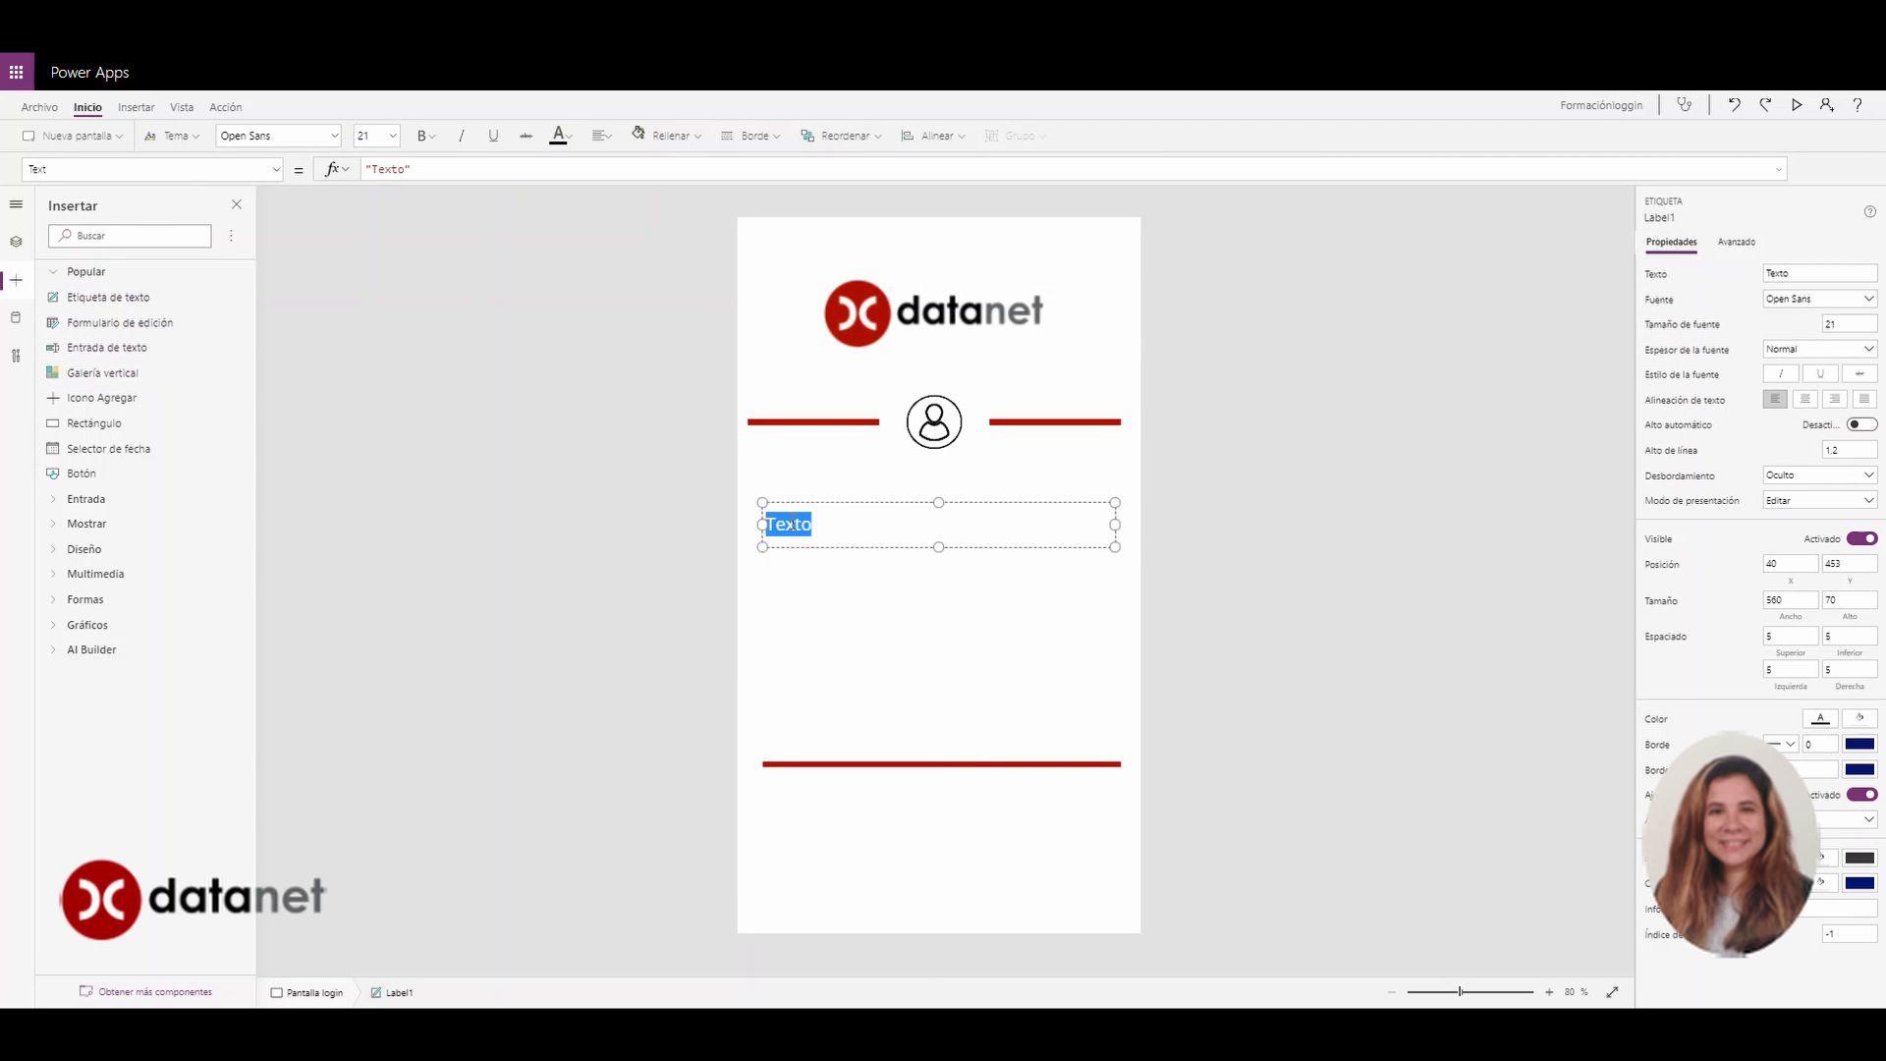
{"action": "left_click", "coordinate": [824, 526]}
{"action": "double_click", "coordinate": [790, 527]}
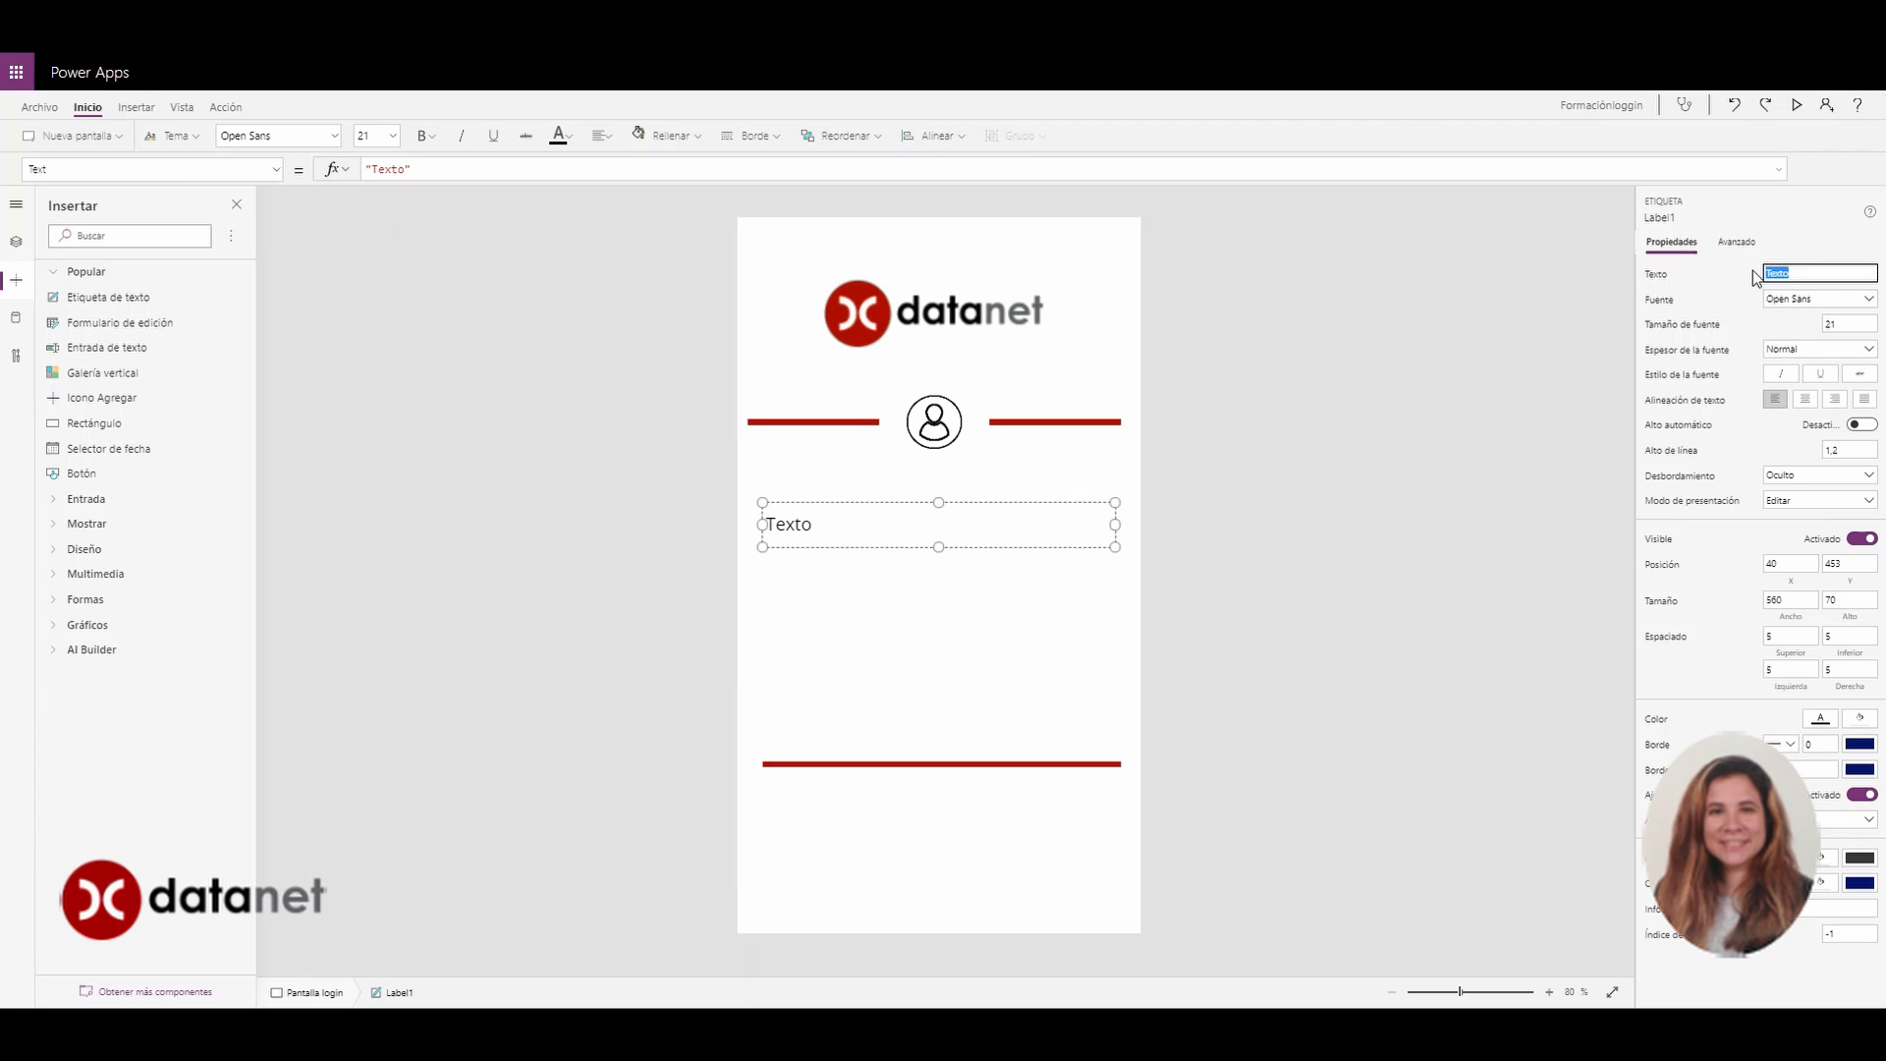
{"action": "key", "text": "BackSpace"}
{"action": "left_click_drag", "start_coordinate": [1113, 519], "coordinate": [850, 527]}
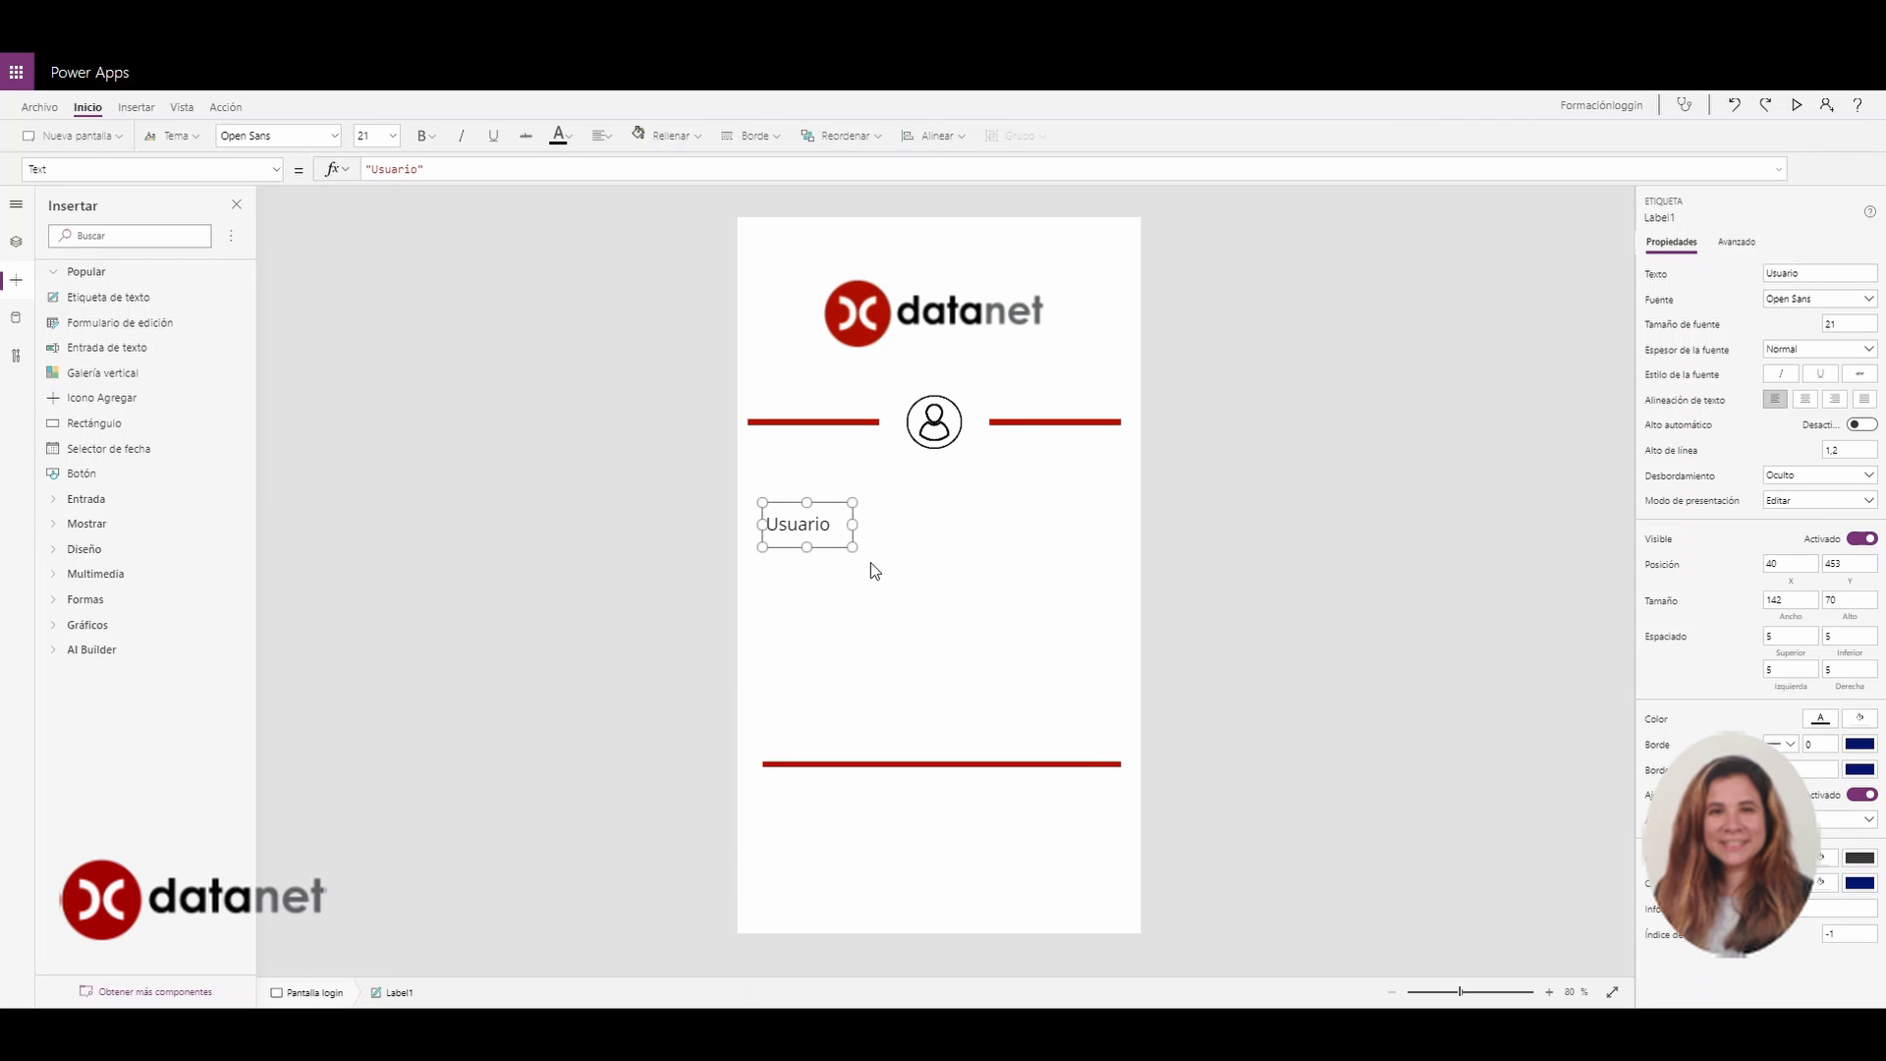
{"action": "left_click", "coordinate": [835, 616]}
{"action": "left_click", "coordinate": [796, 520]}
Add a Contraseña label beneath Usuario, narrow it, and align the two labels
{"action": "left_click", "coordinate": [127, 297]}
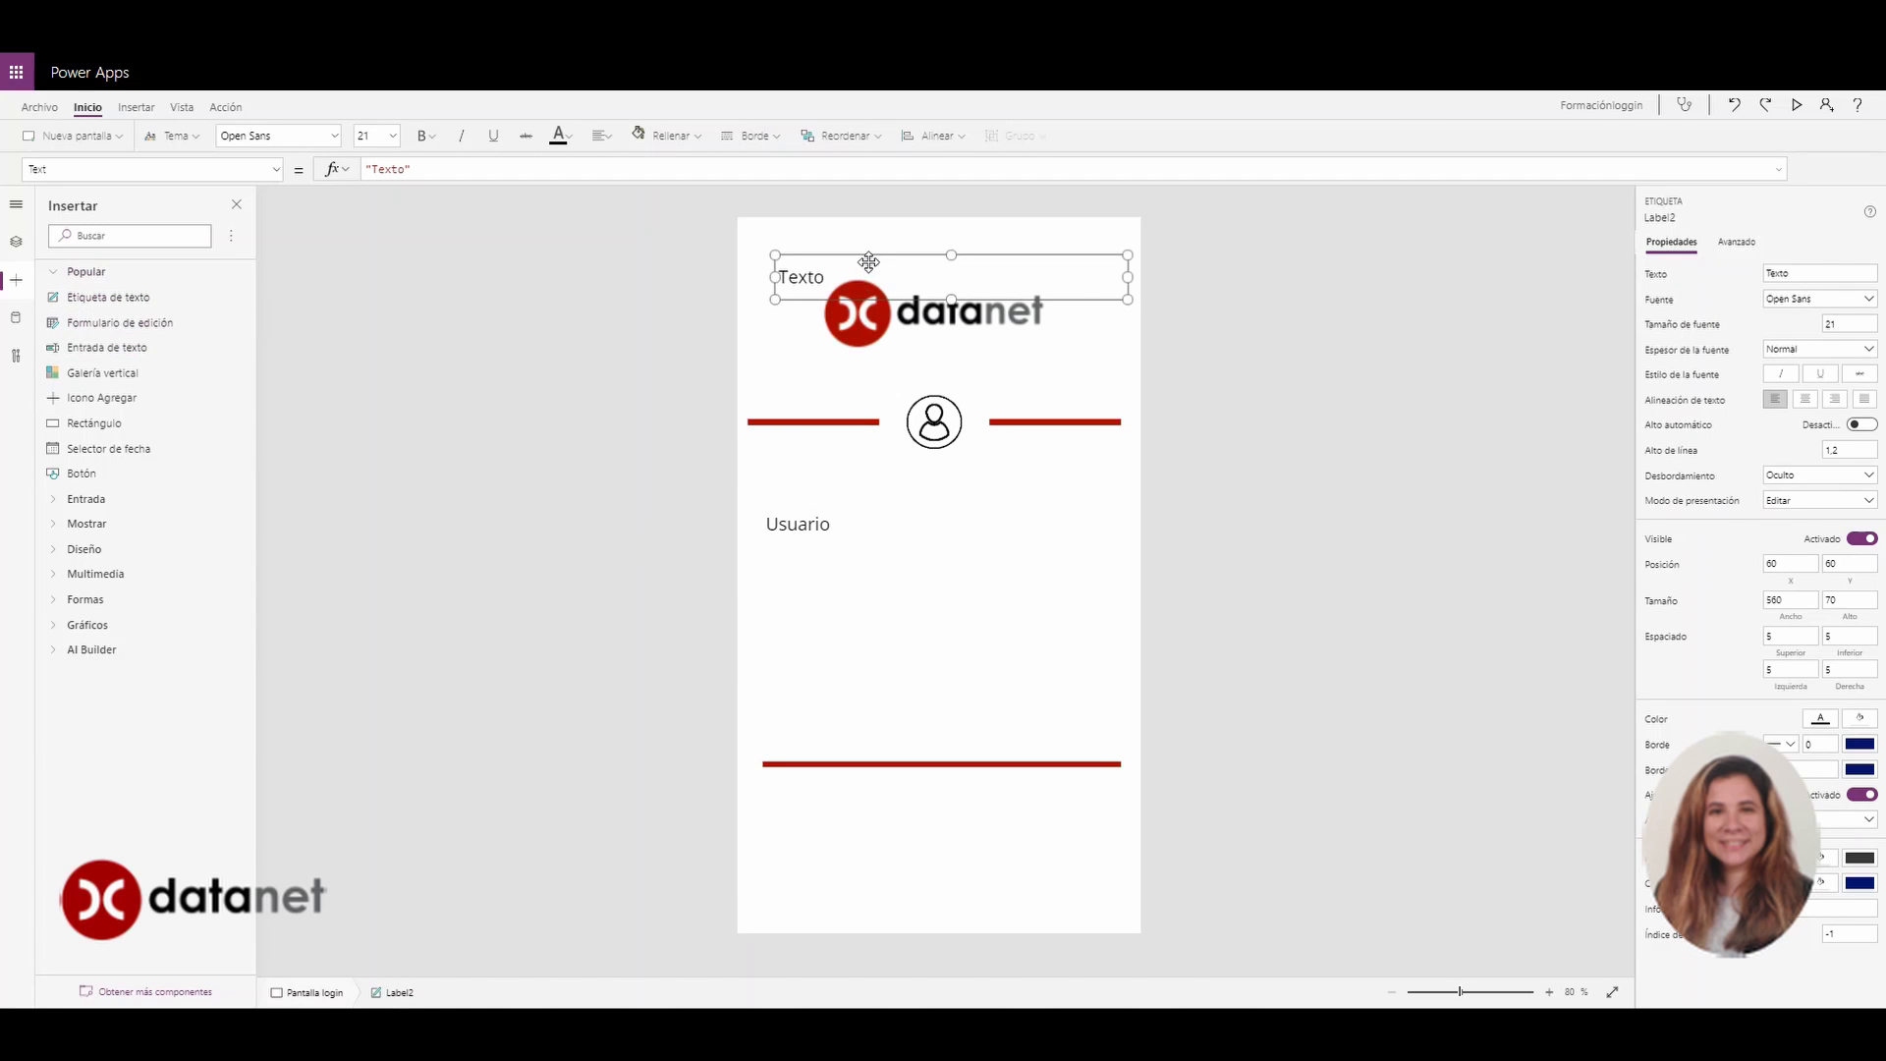
{"action": "left_click_drag", "start_coordinate": [869, 263], "coordinate": [848, 585]}
{"action": "double_click", "coordinate": [803, 606]}
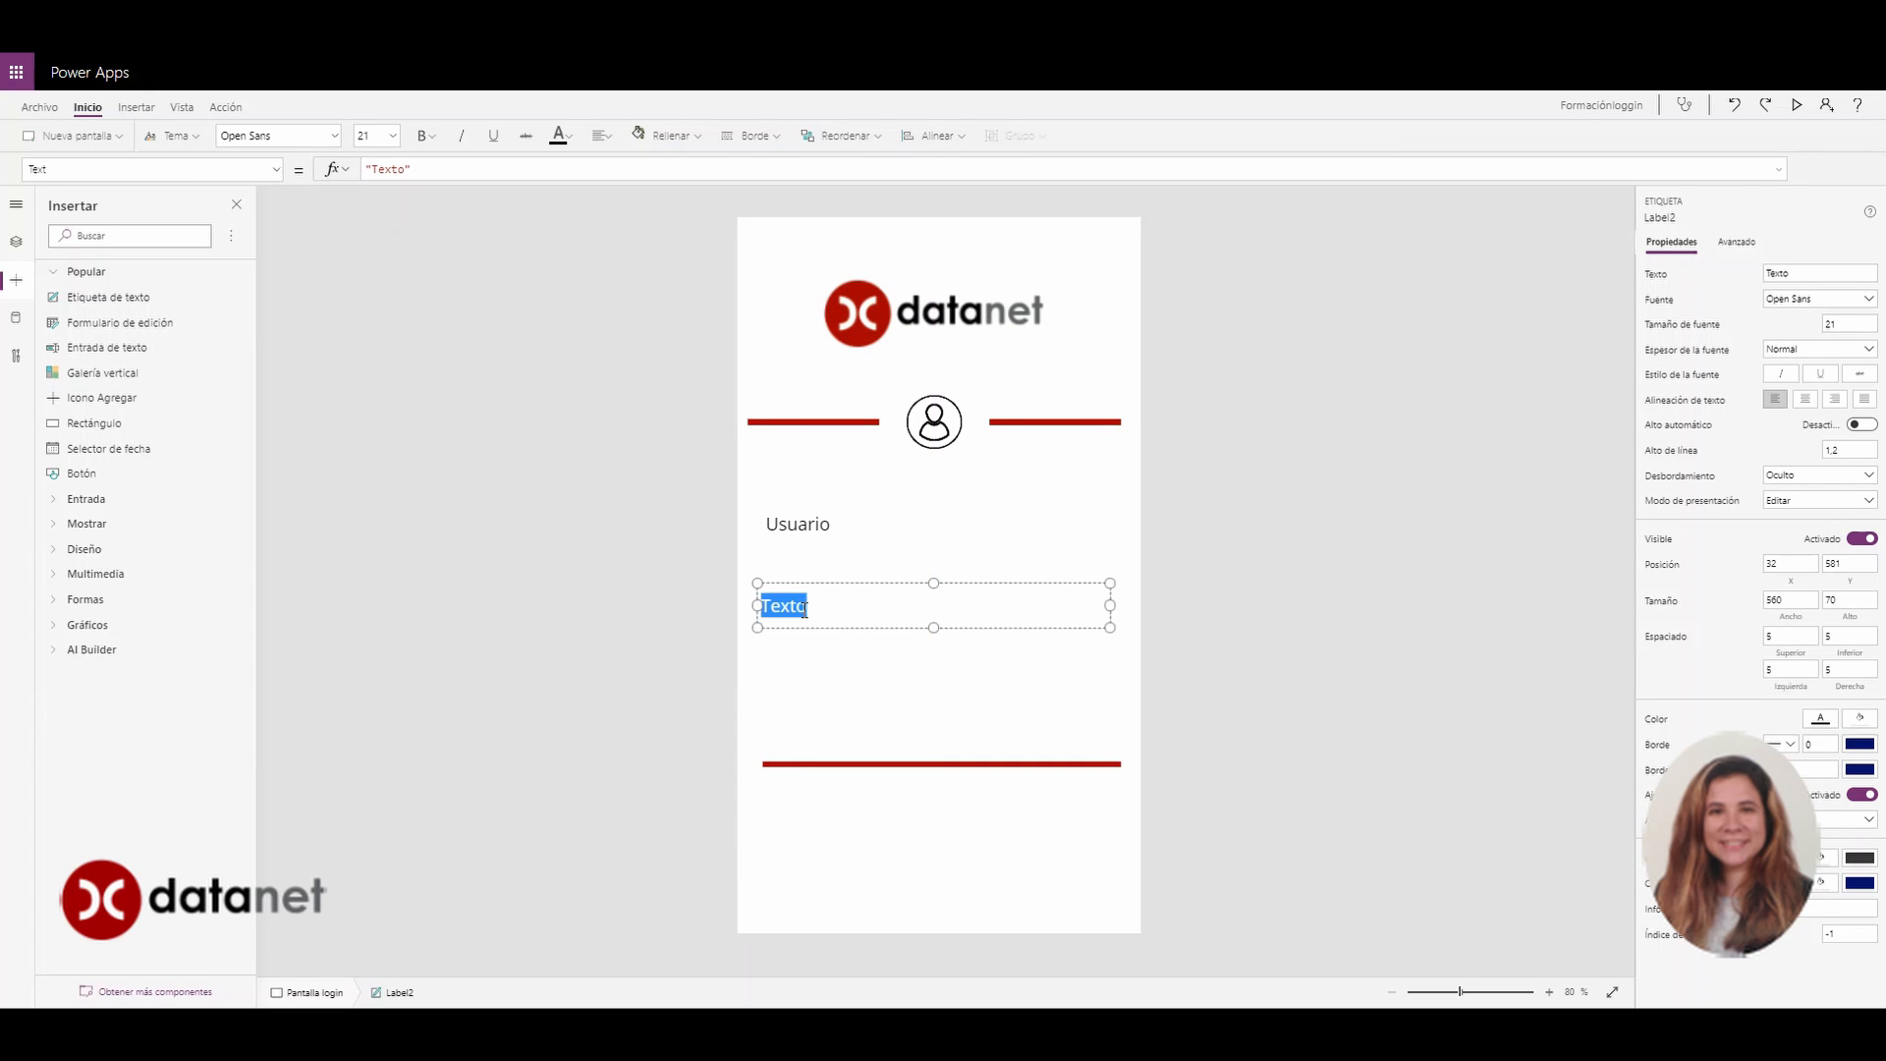
{"action": "type", "text": "Contraseña"}
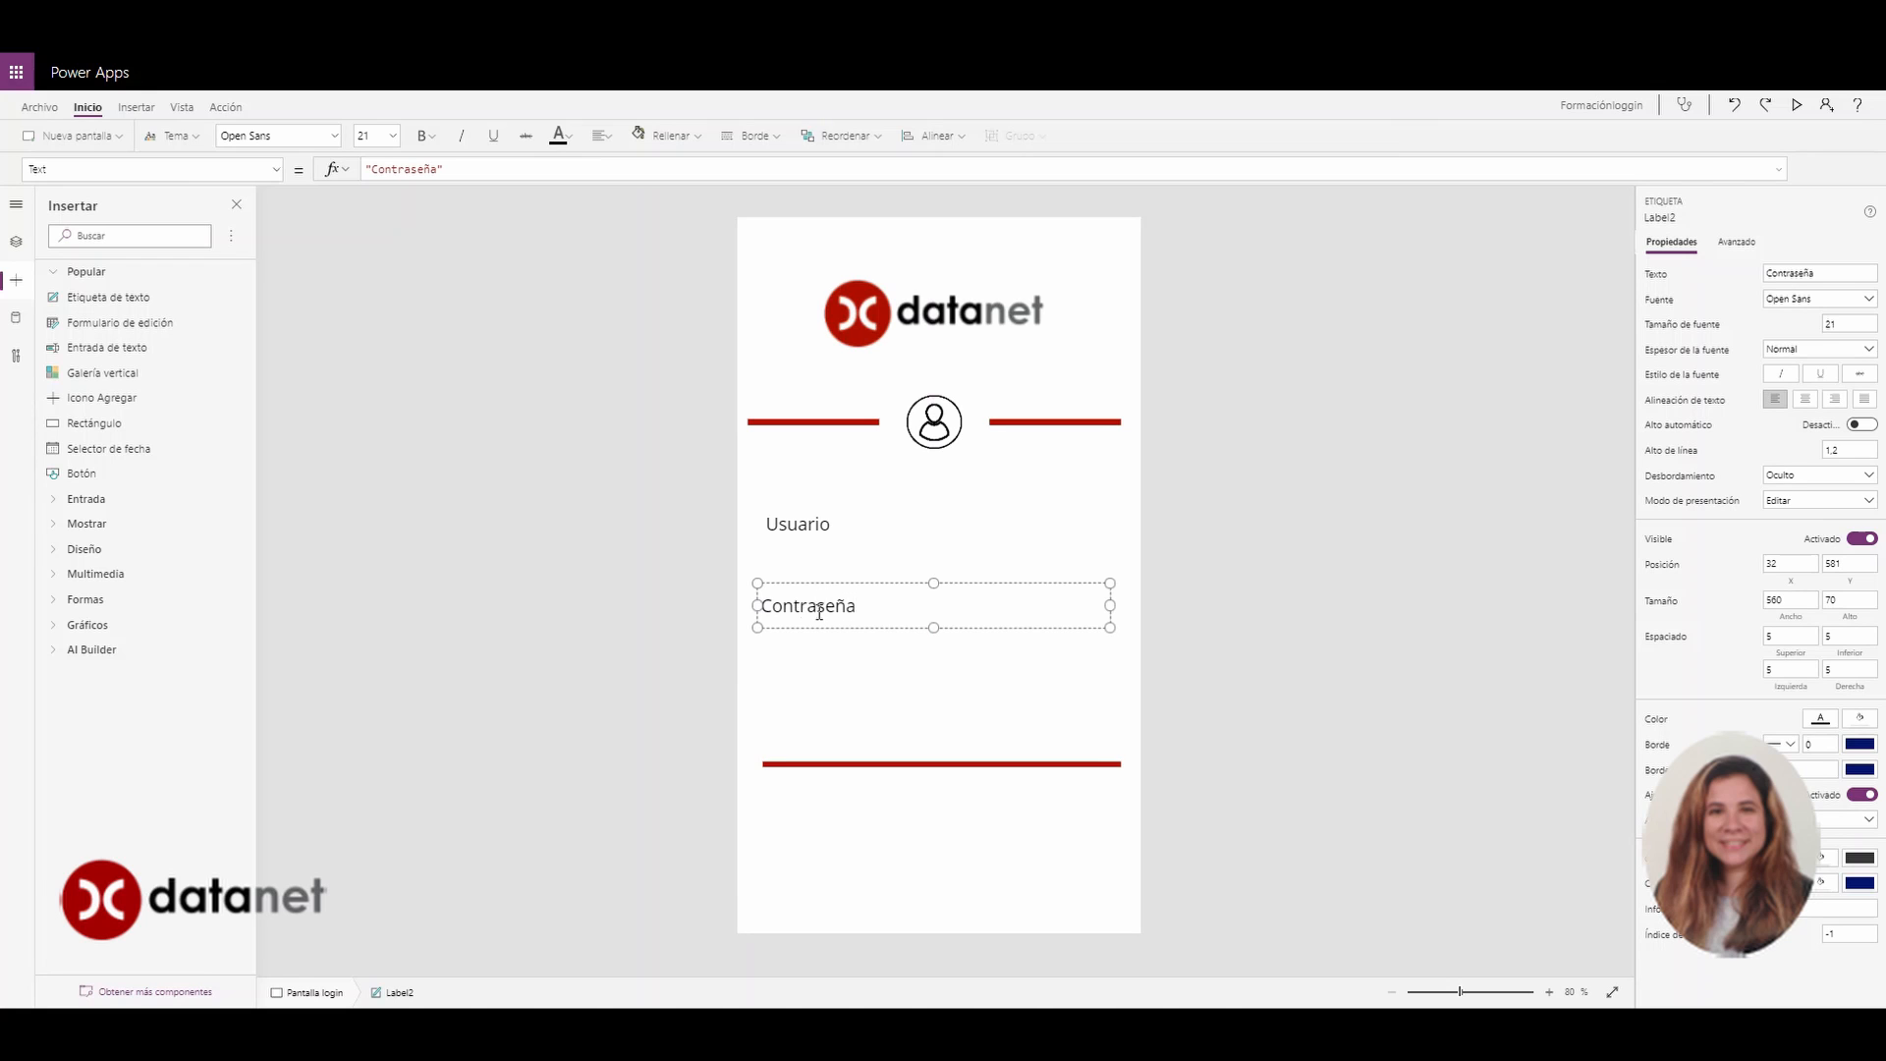
{"action": "left_click_drag", "start_coordinate": [1107, 608], "coordinate": [880, 609]}
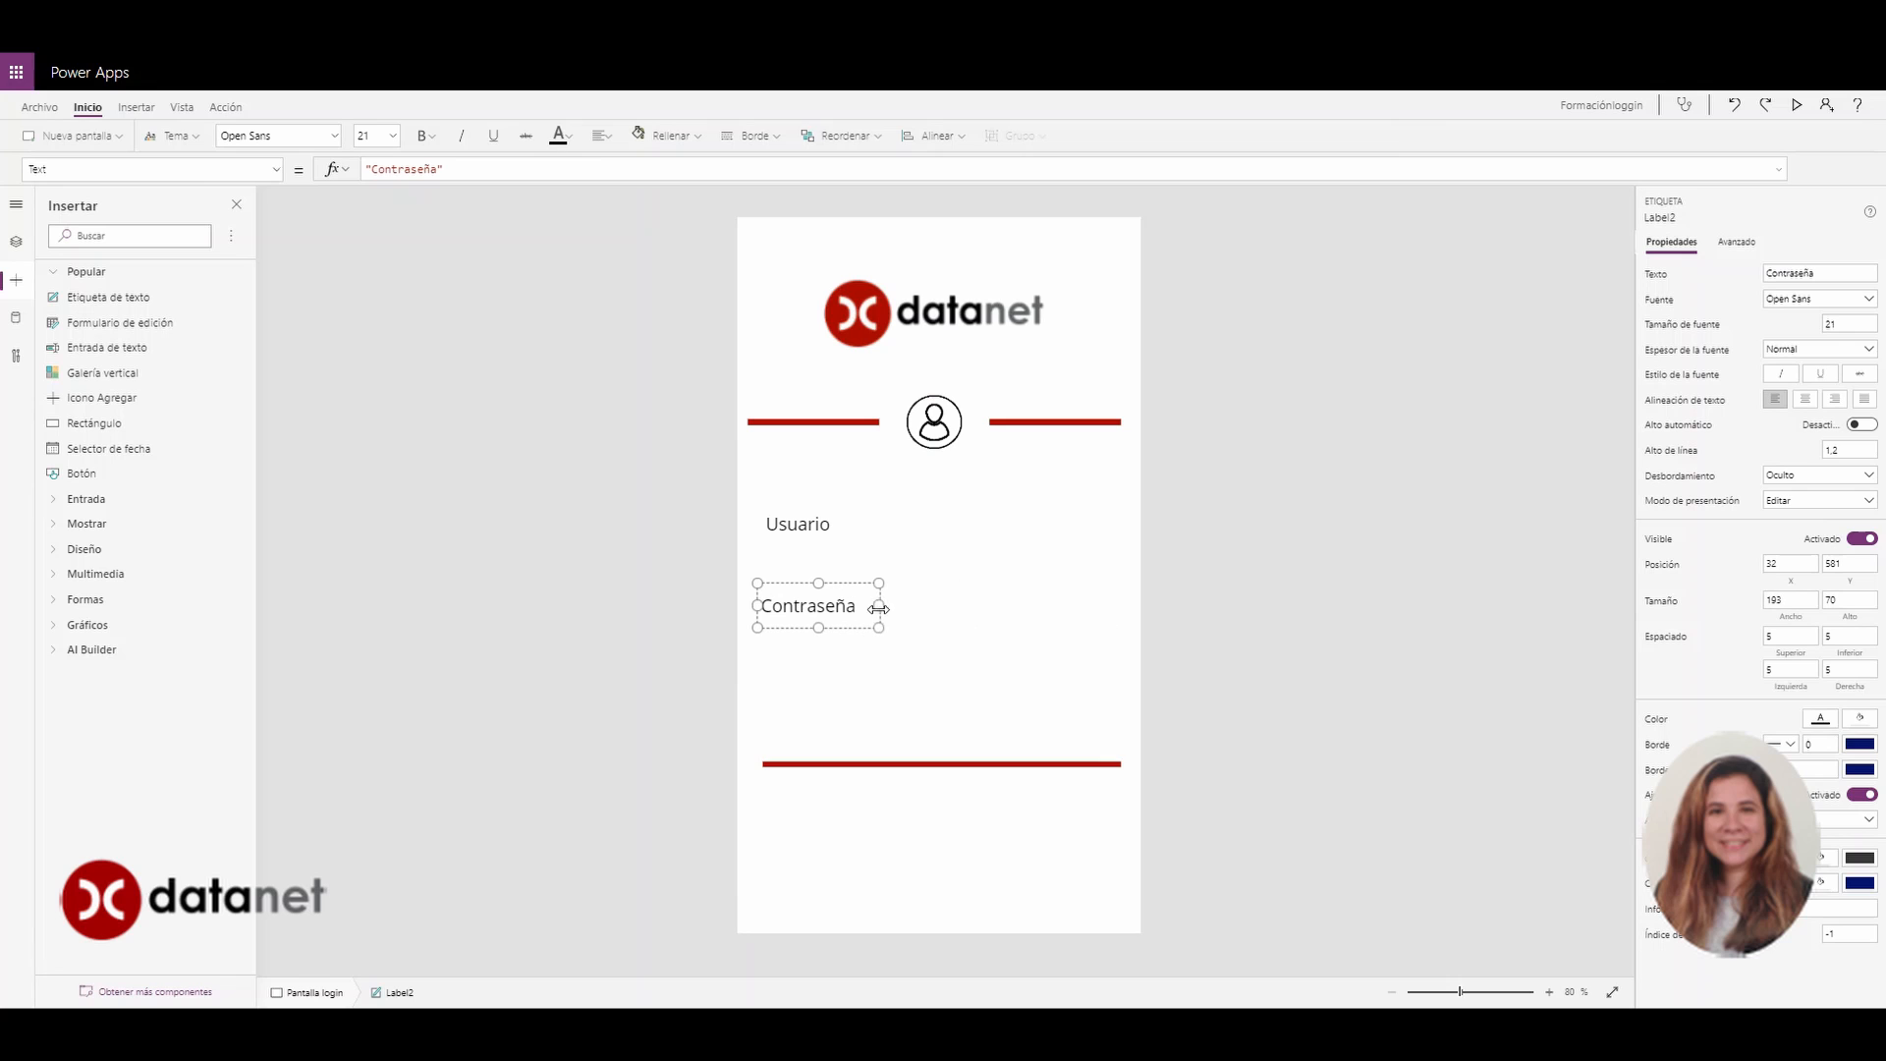
{"action": "left_click", "coordinate": [824, 524]}
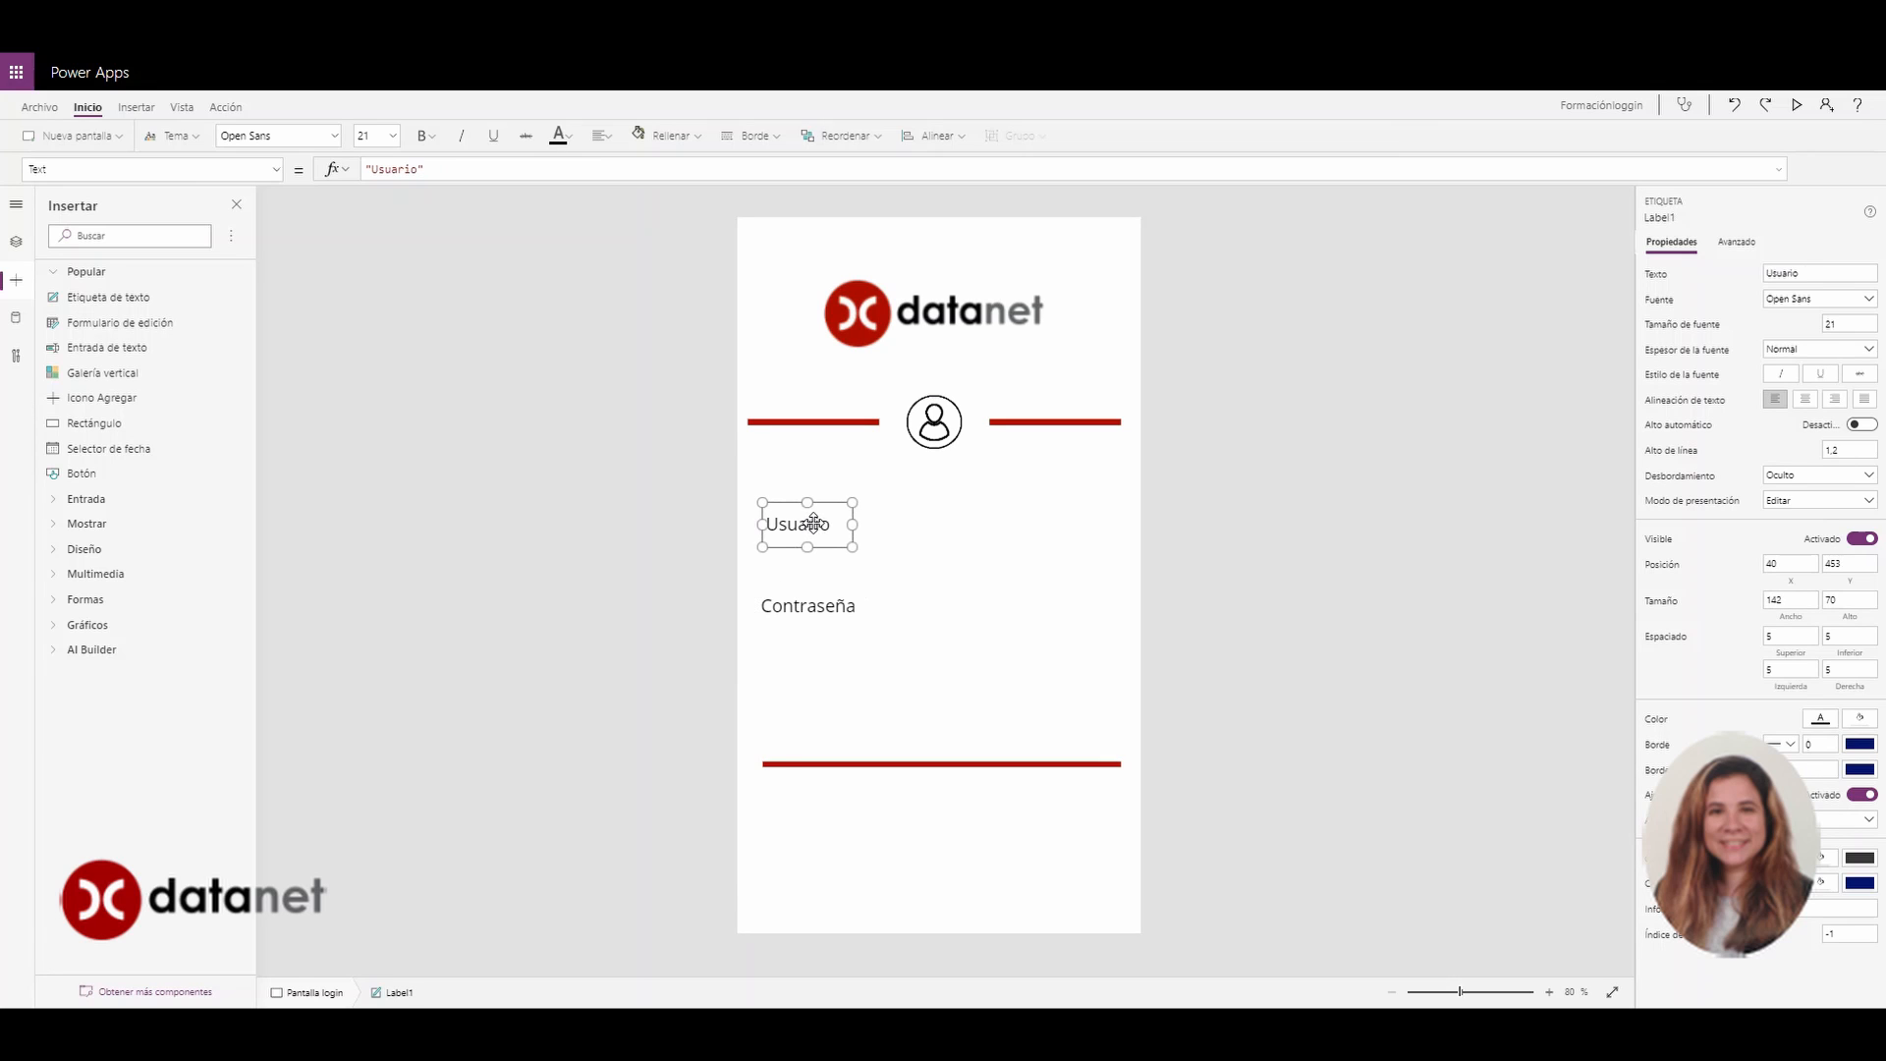
{"action": "left_click_drag", "start_coordinate": [815, 521], "coordinate": [831, 514]}
{"action": "left_click", "coordinate": [934, 688]}
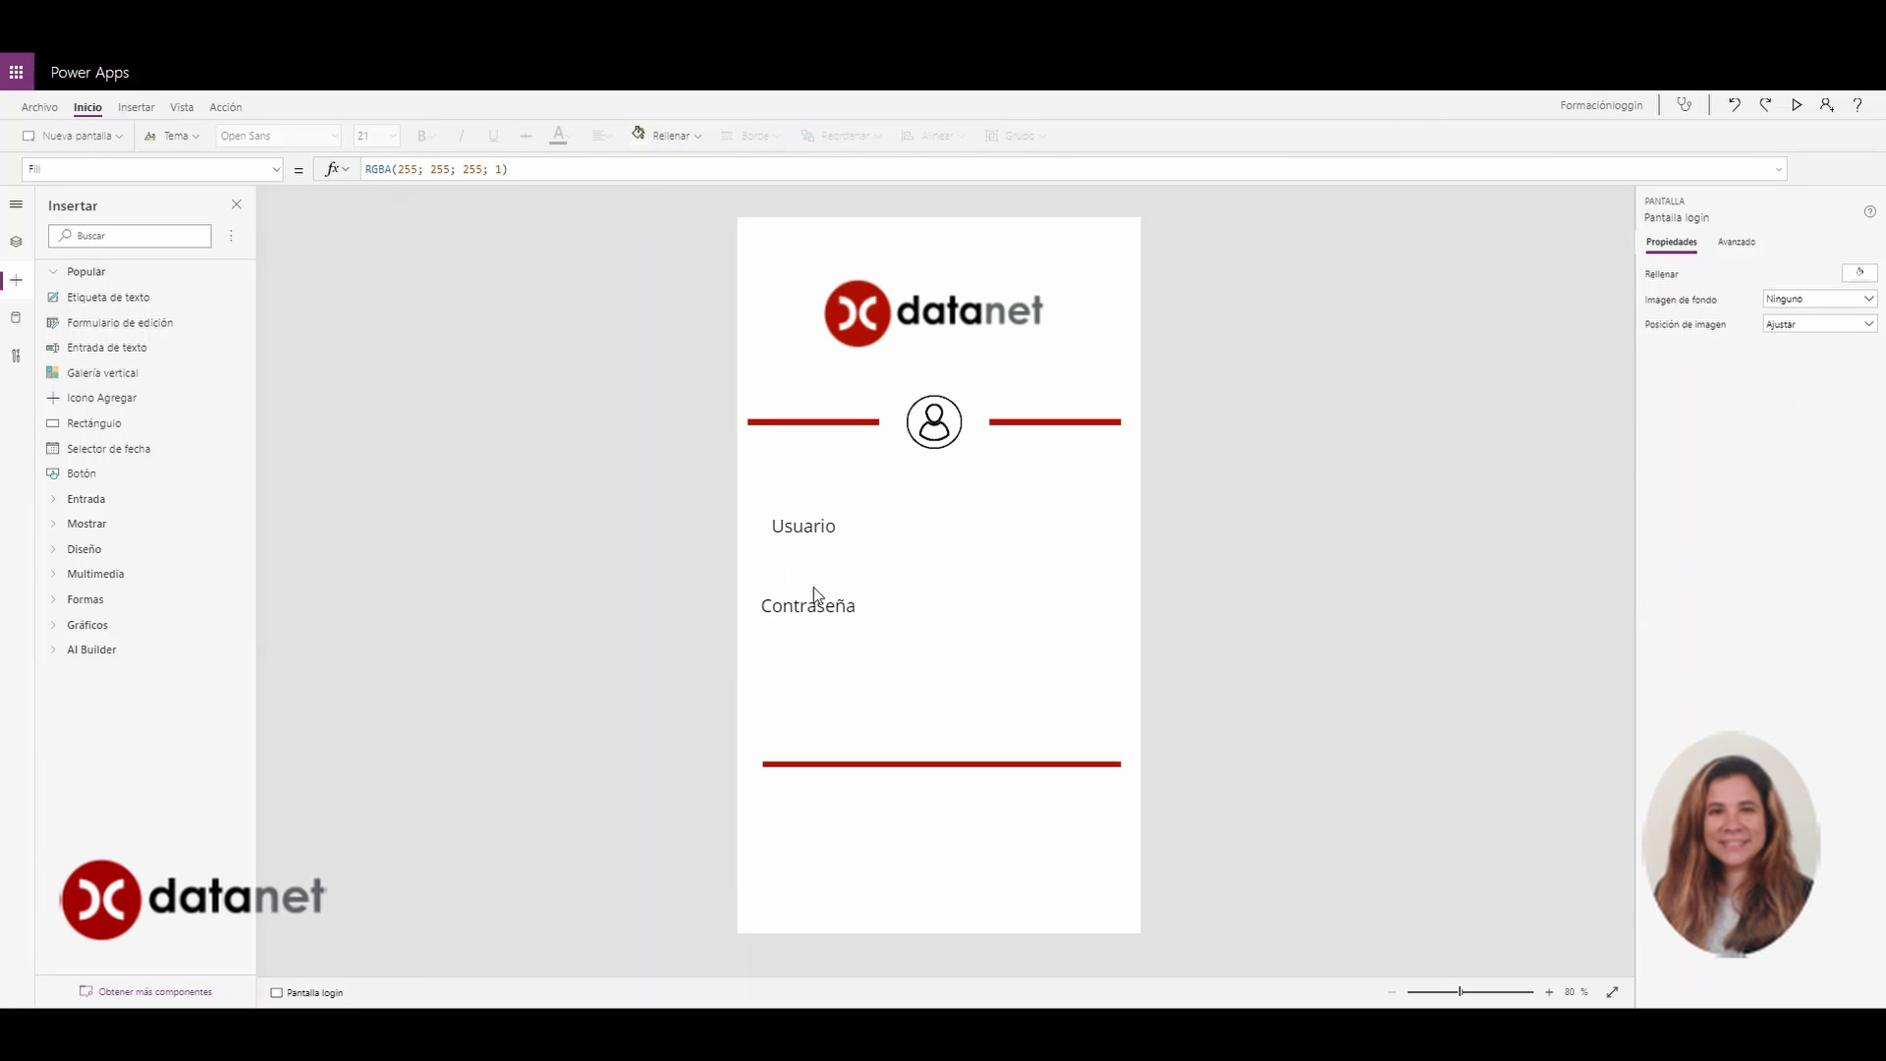
Add a narrow text input beside Usuario with its default text cleared
{"action": "left_click", "coordinate": [127, 348]}
{"action": "left_click_drag", "start_coordinate": [1128, 277], "coordinate": [1065, 515]}
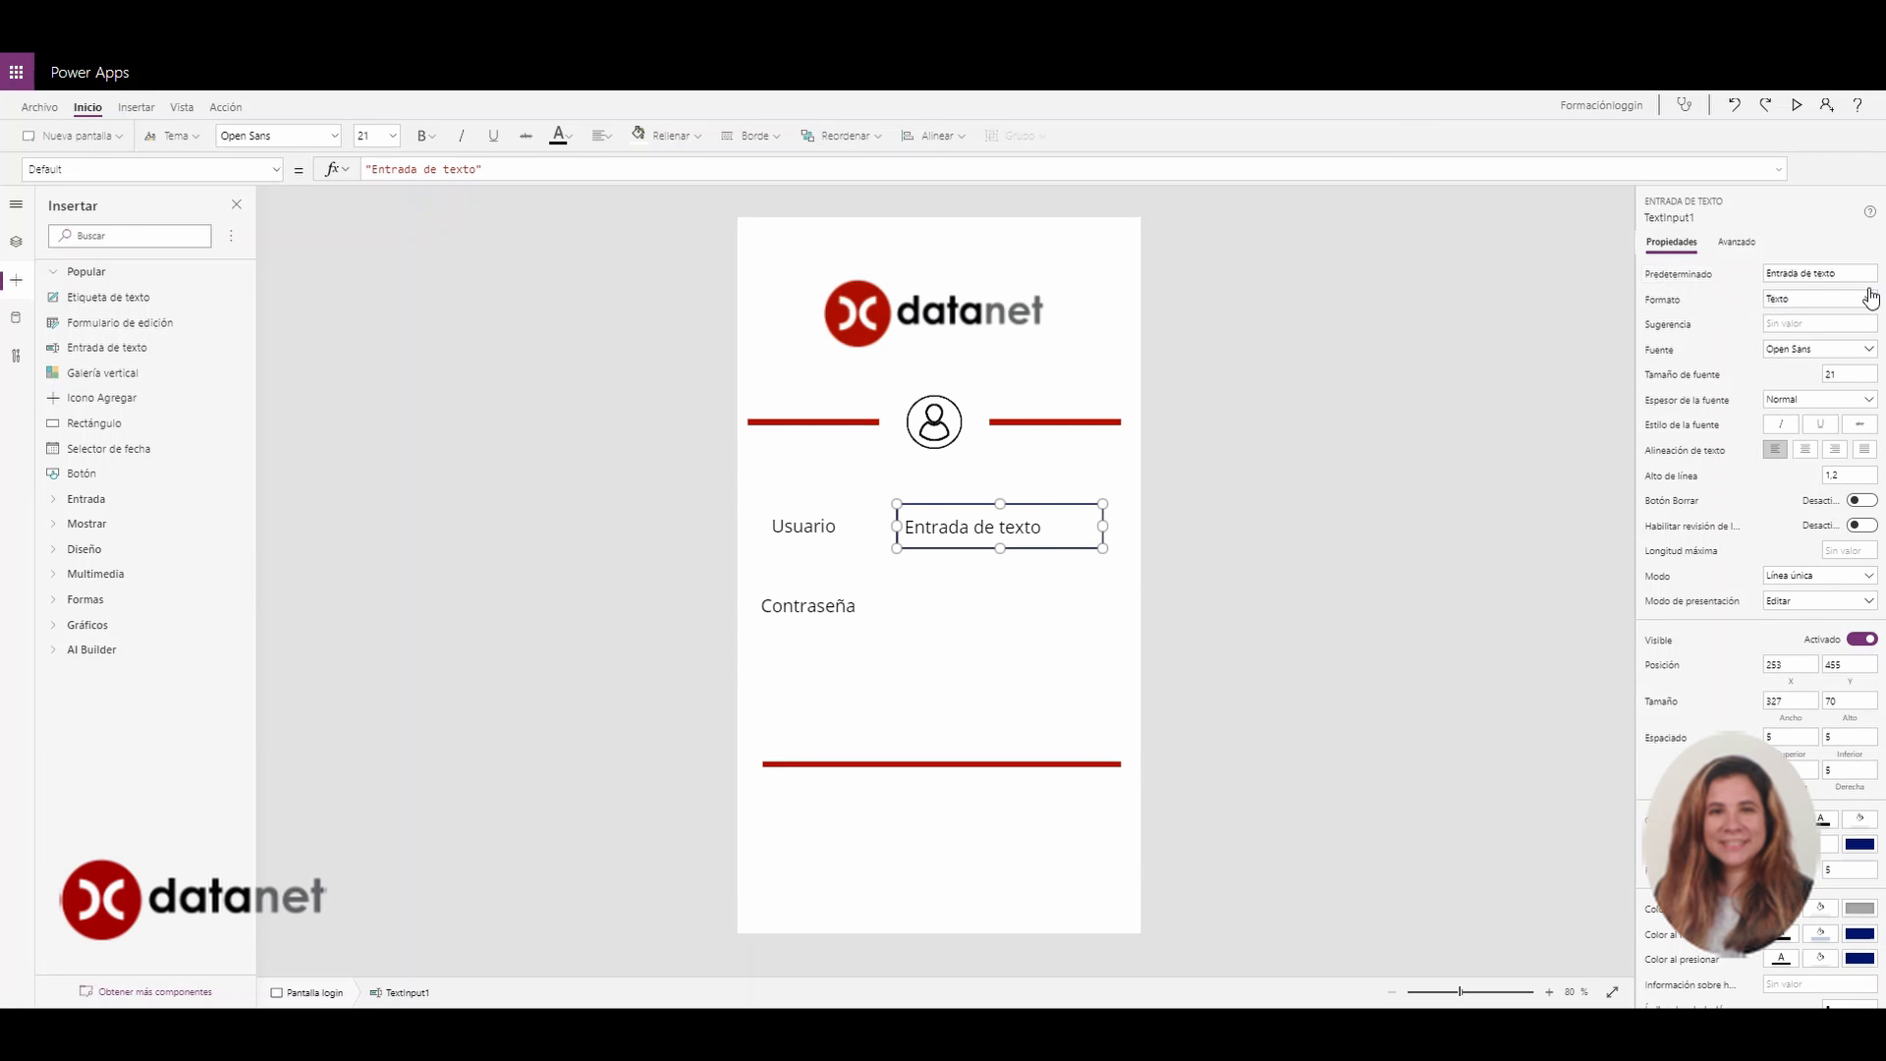
{"action": "left_click_drag", "start_coordinate": [1855, 273], "coordinate": [1758, 282]}
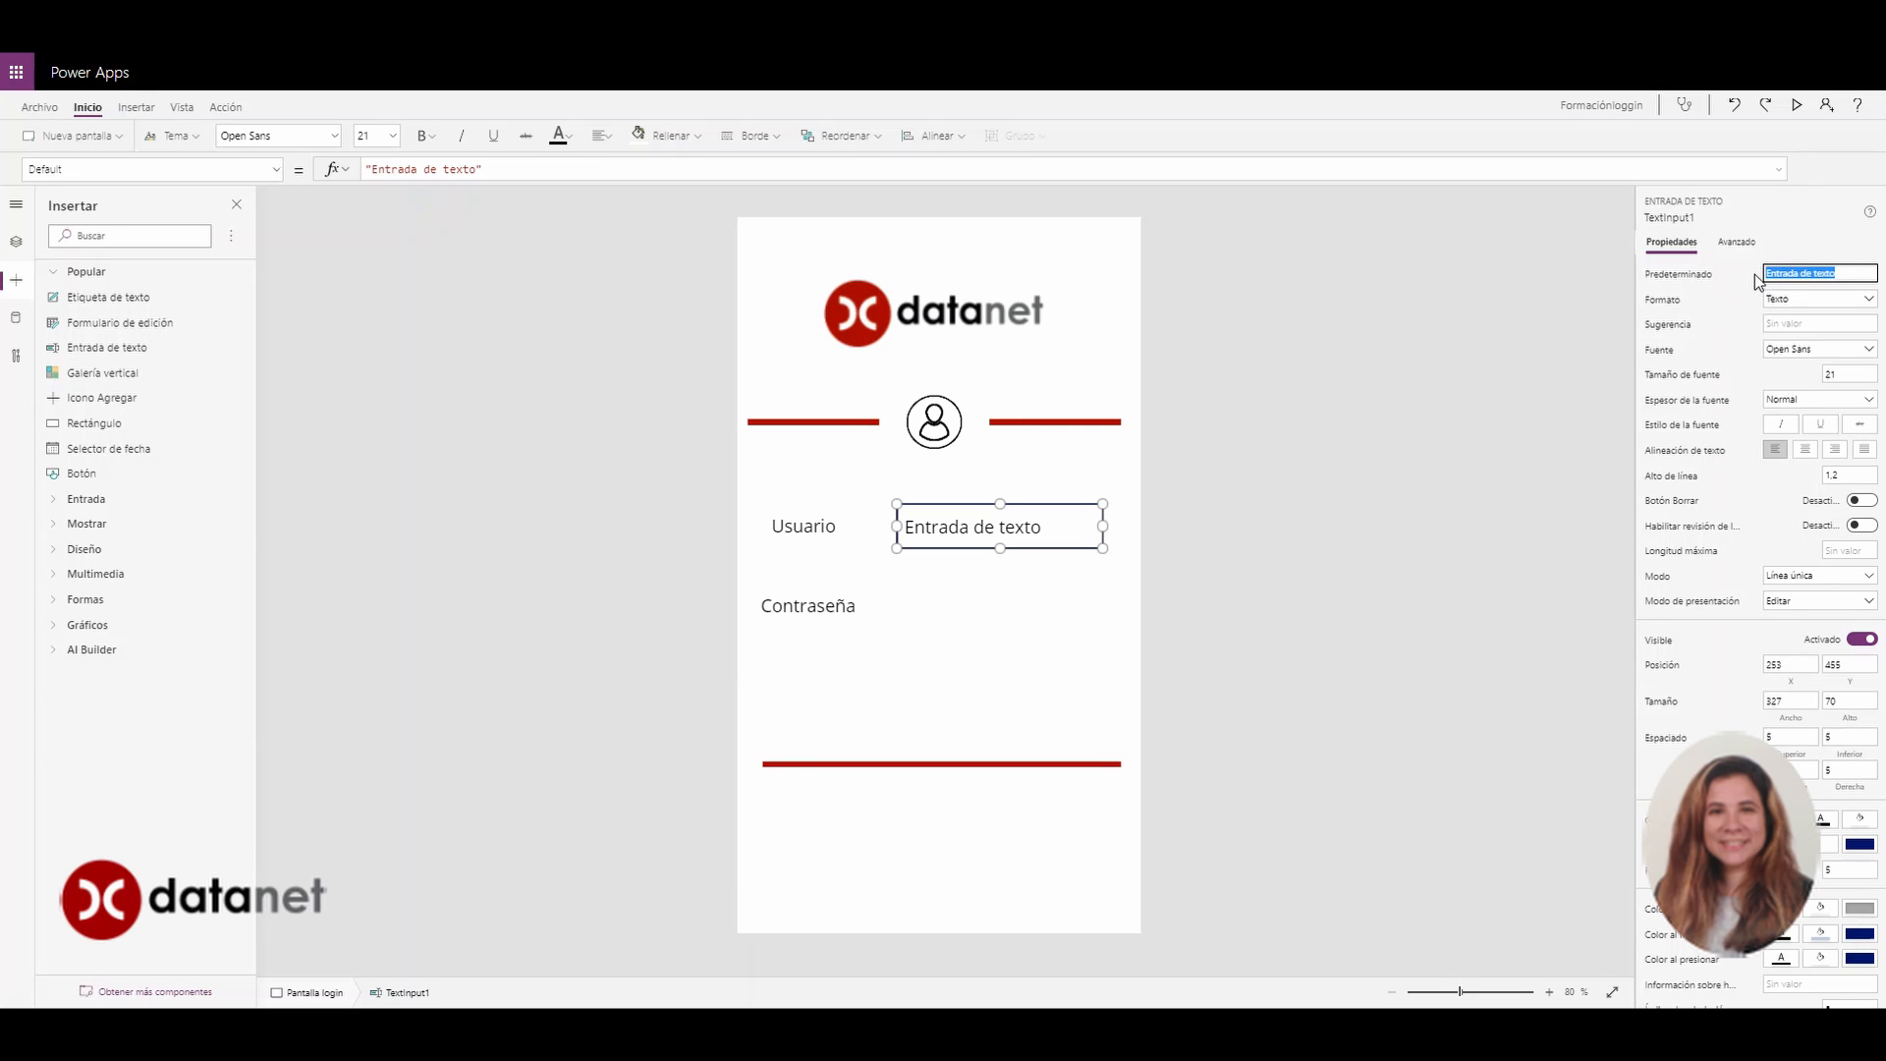
{"action": "key", "text": "BackSpace"}
{"action": "left_click", "coordinate": [1418, 433]}
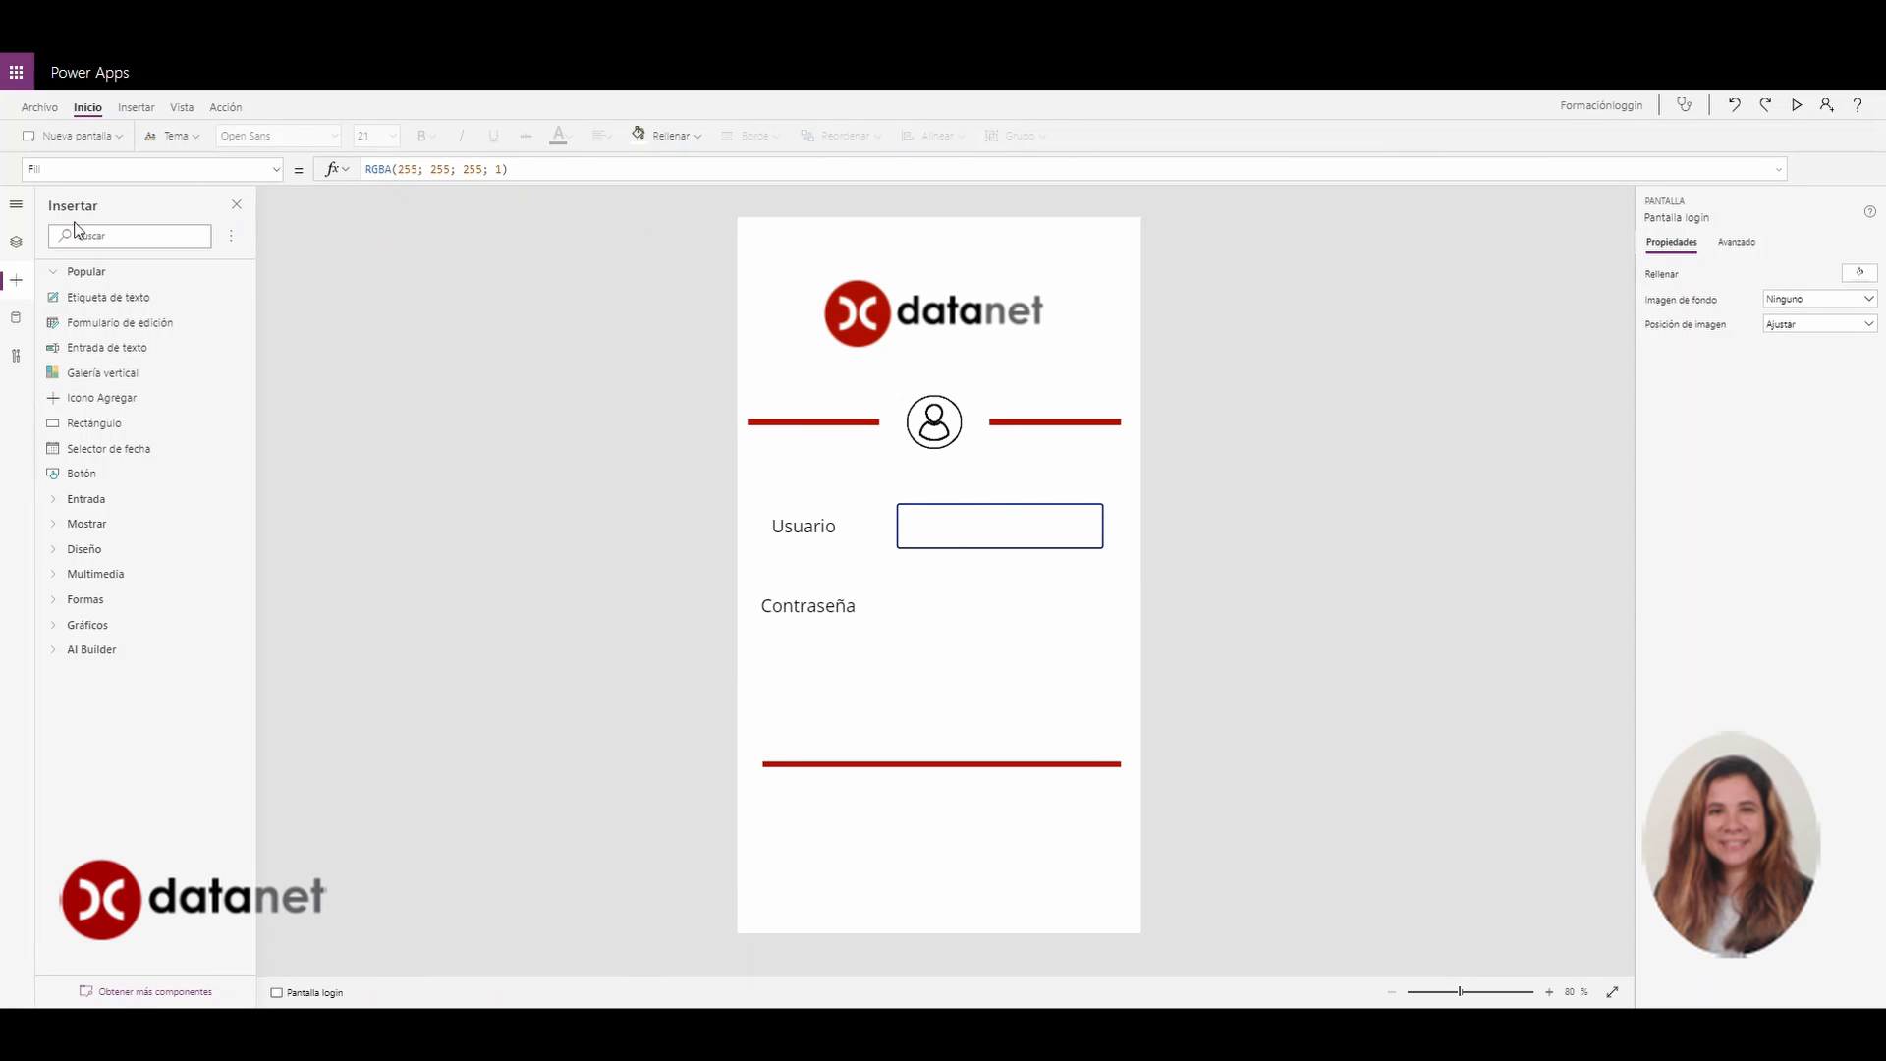
Add a second empty text input beside Contraseña, sized and aligned to match the first
{"action": "left_click", "coordinate": [94, 352]}
{"action": "left_click_drag", "start_coordinate": [953, 314], "coordinate": [958, 609]}
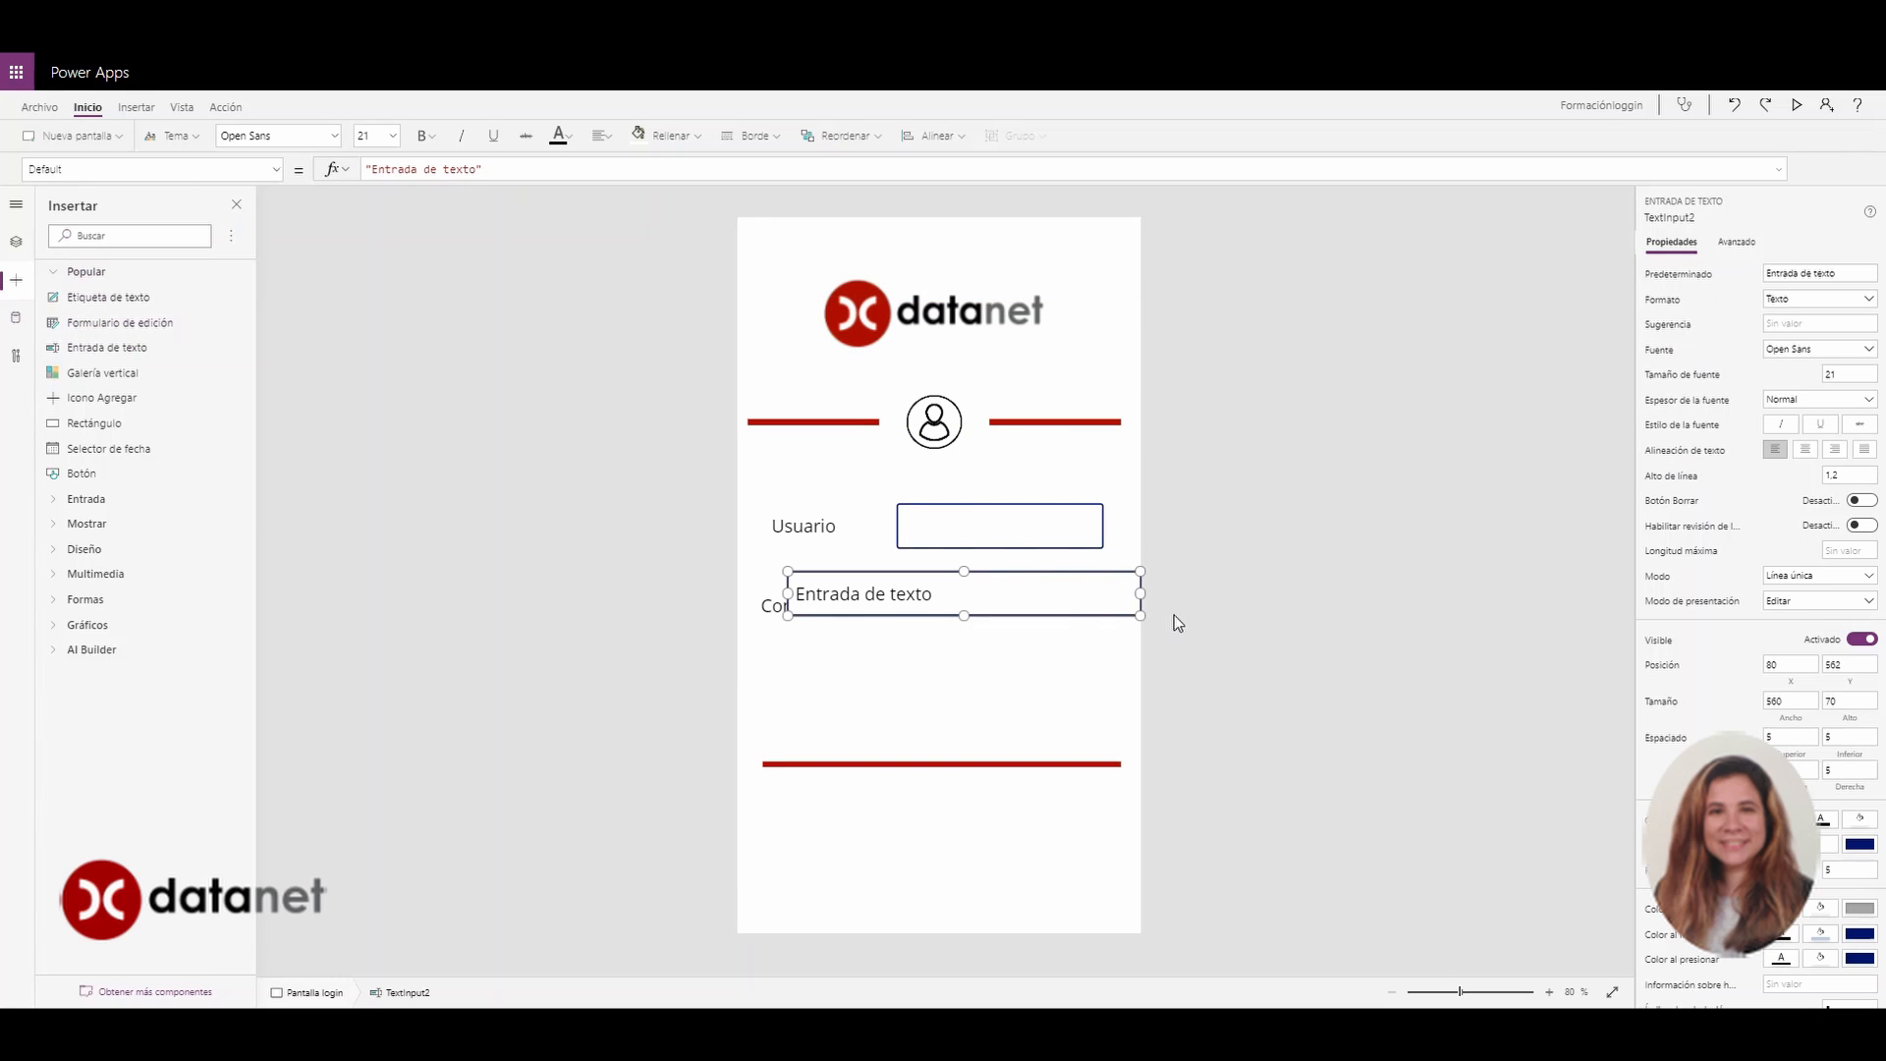
{"action": "left_click_drag", "start_coordinate": [1141, 593], "coordinate": [1113, 625]}
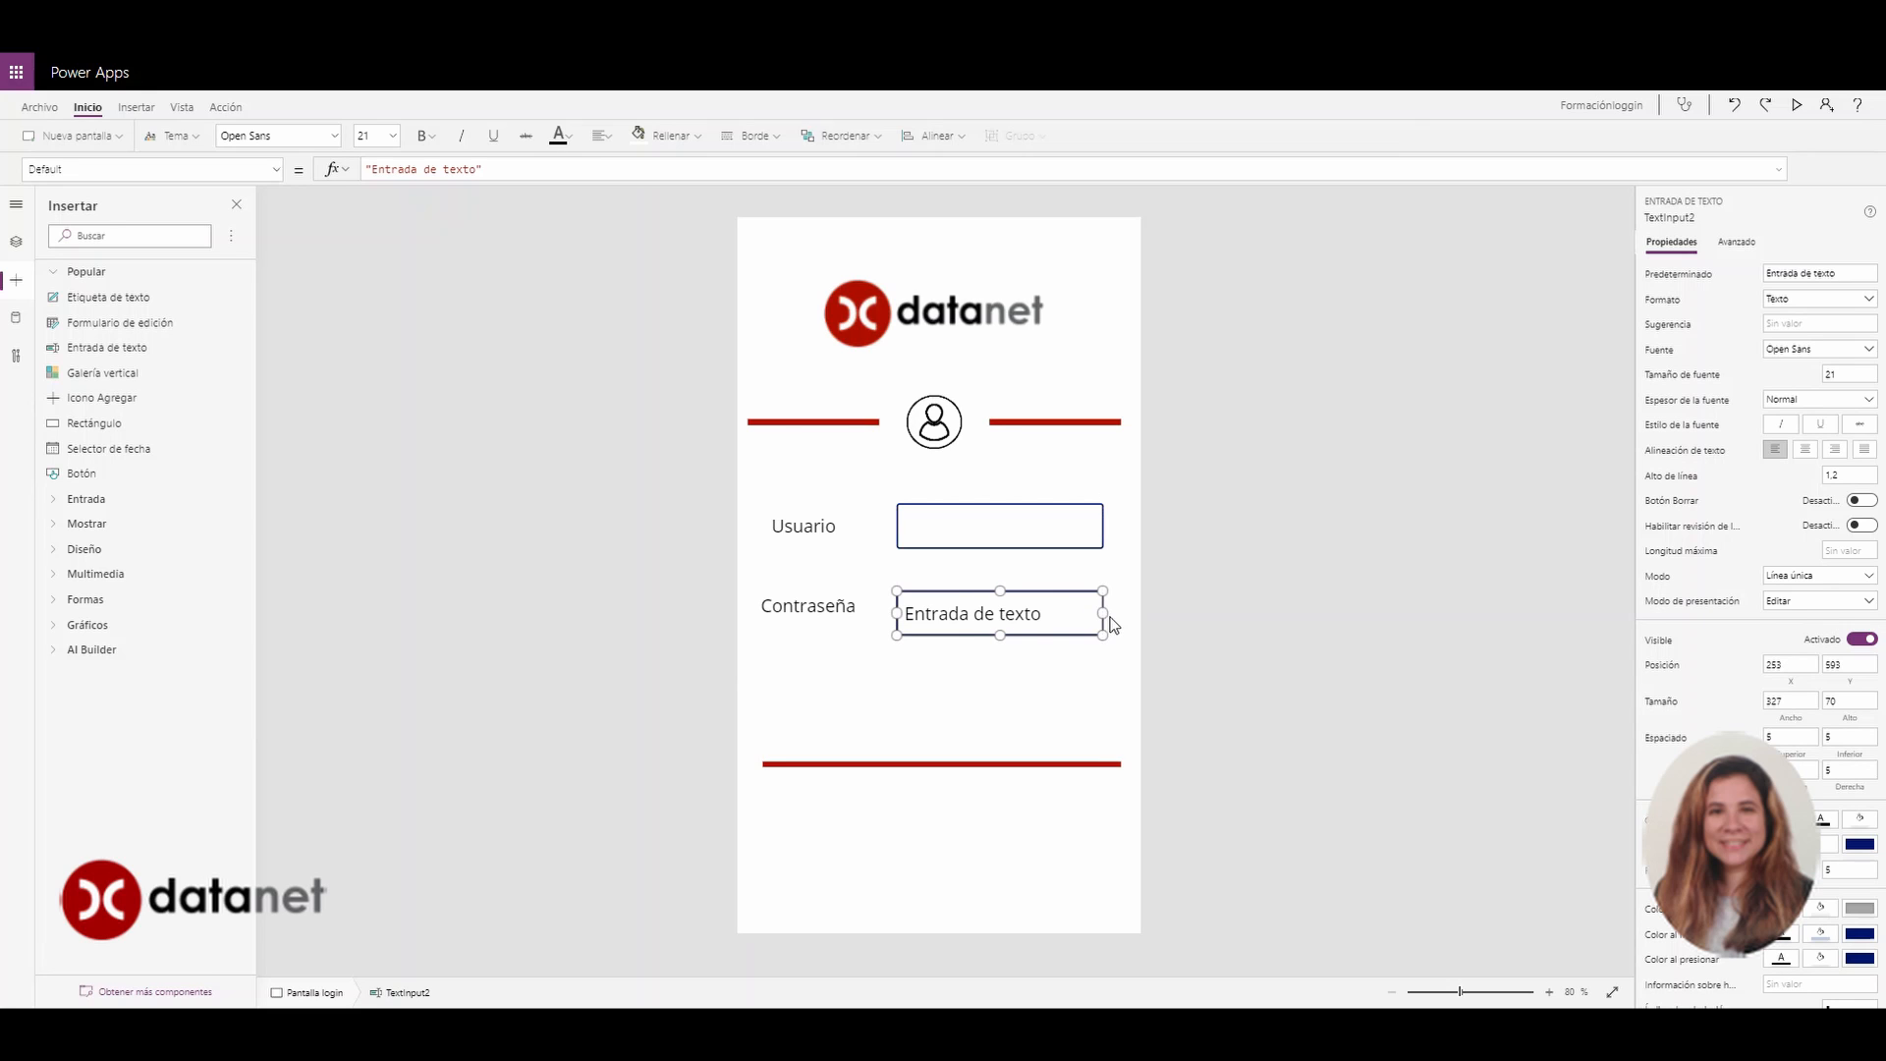
{"action": "left_click_drag", "start_coordinate": [969, 594], "coordinate": [969, 590]}
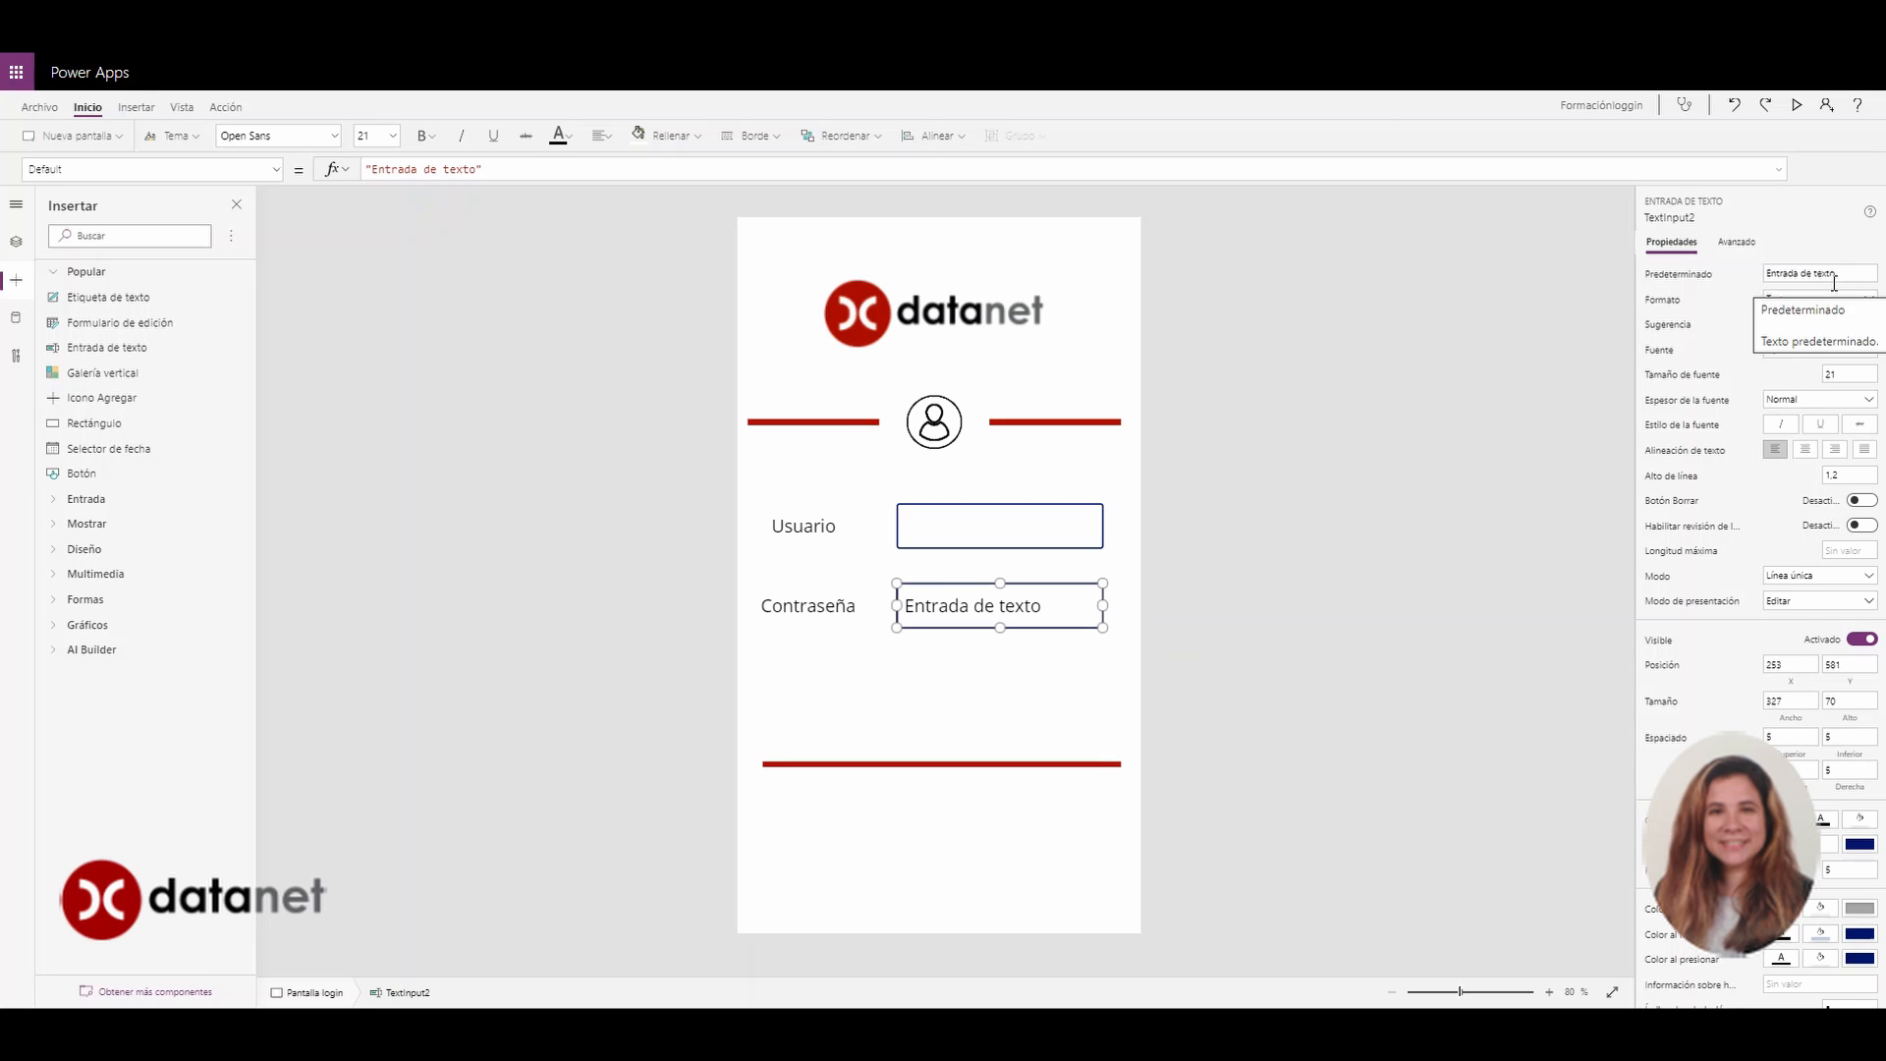
{"action": "left_click_drag", "start_coordinate": [1844, 273], "coordinate": [1739, 279]}
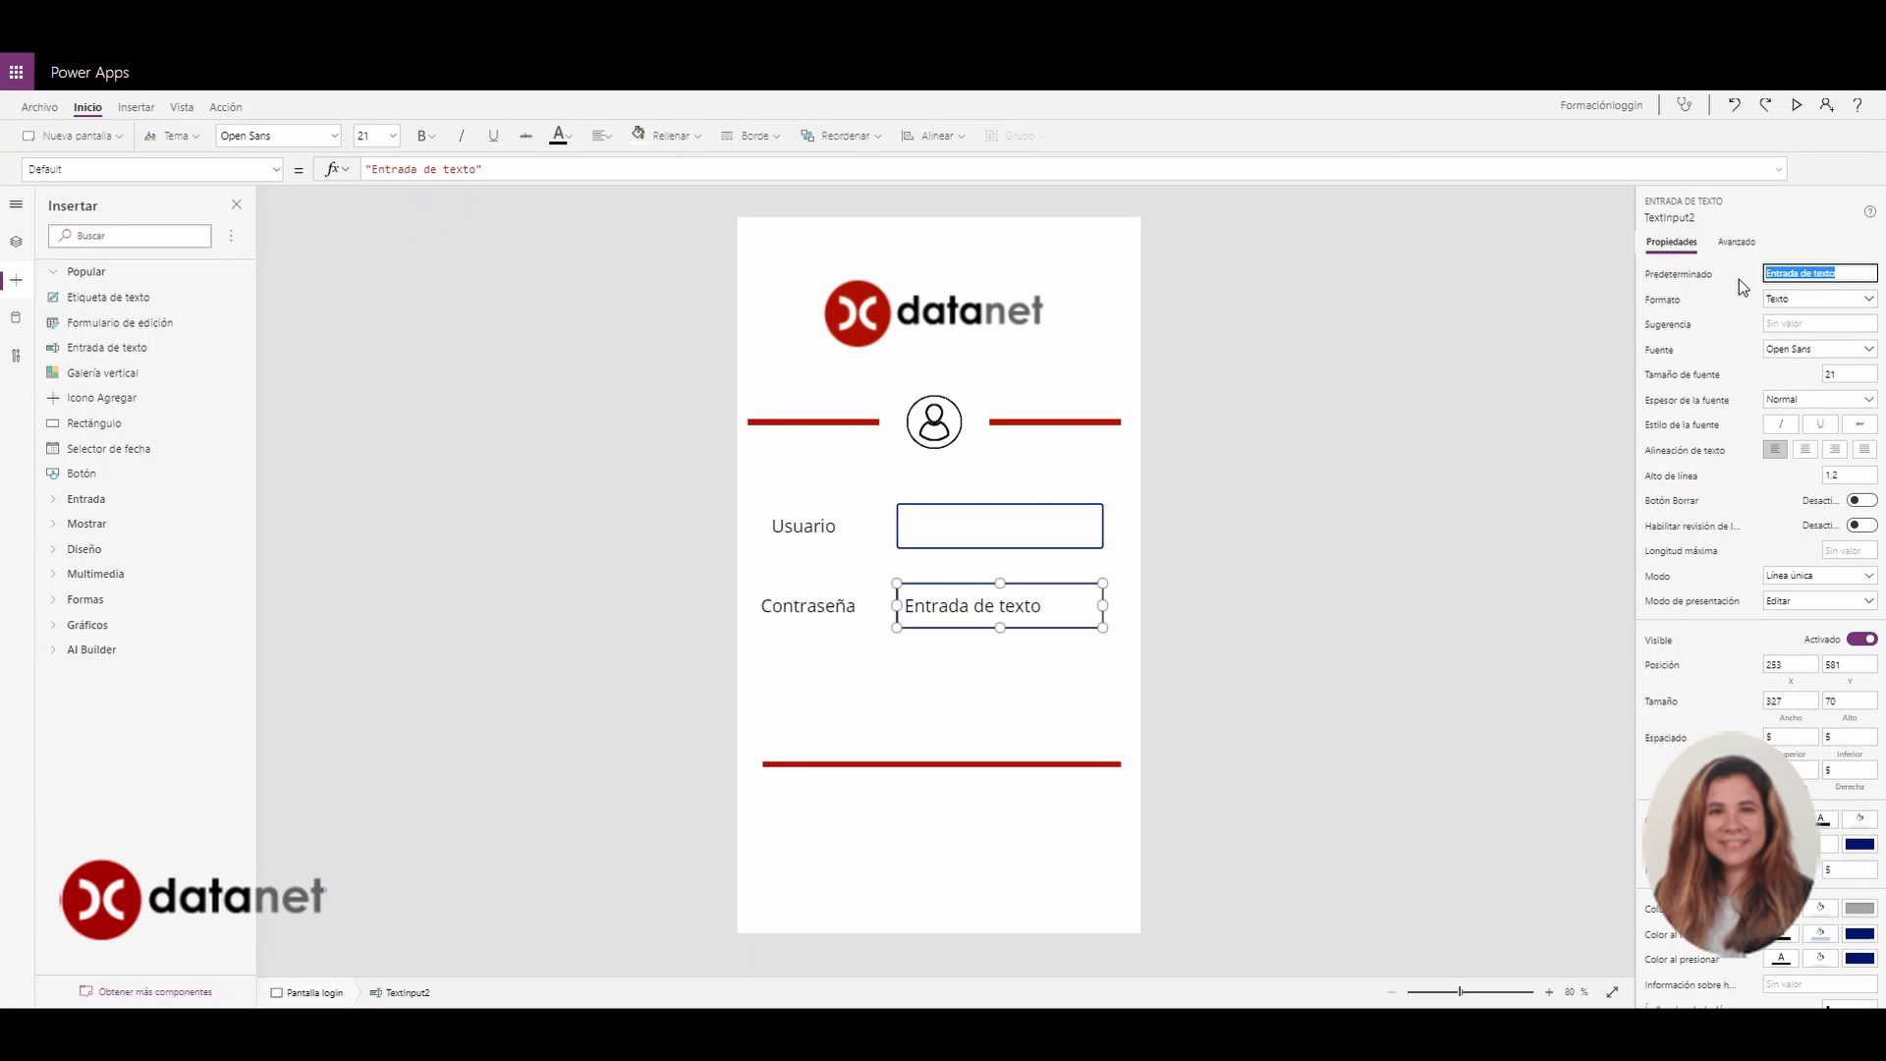
{"action": "key", "text": "BackSpace"}
{"action": "left_click", "coordinate": [1000, 678]}
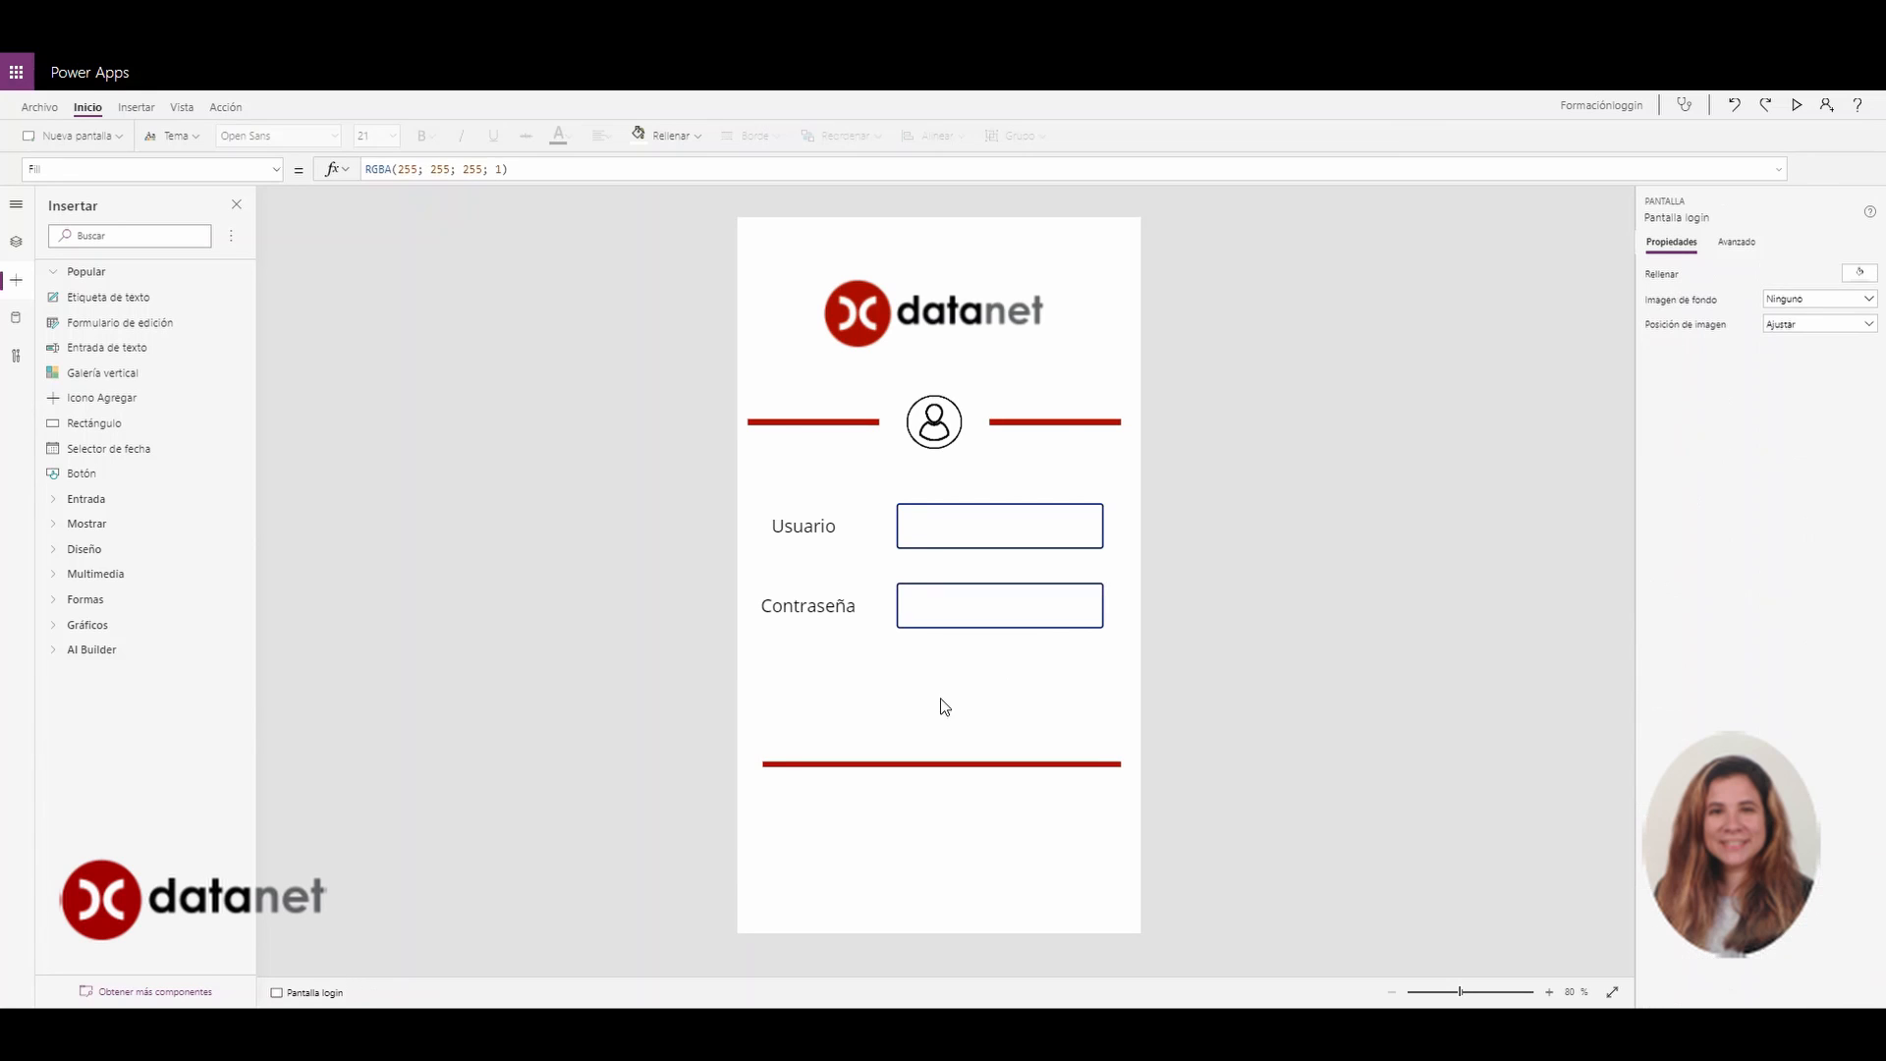
{"action": "left_click", "coordinate": [984, 610]}
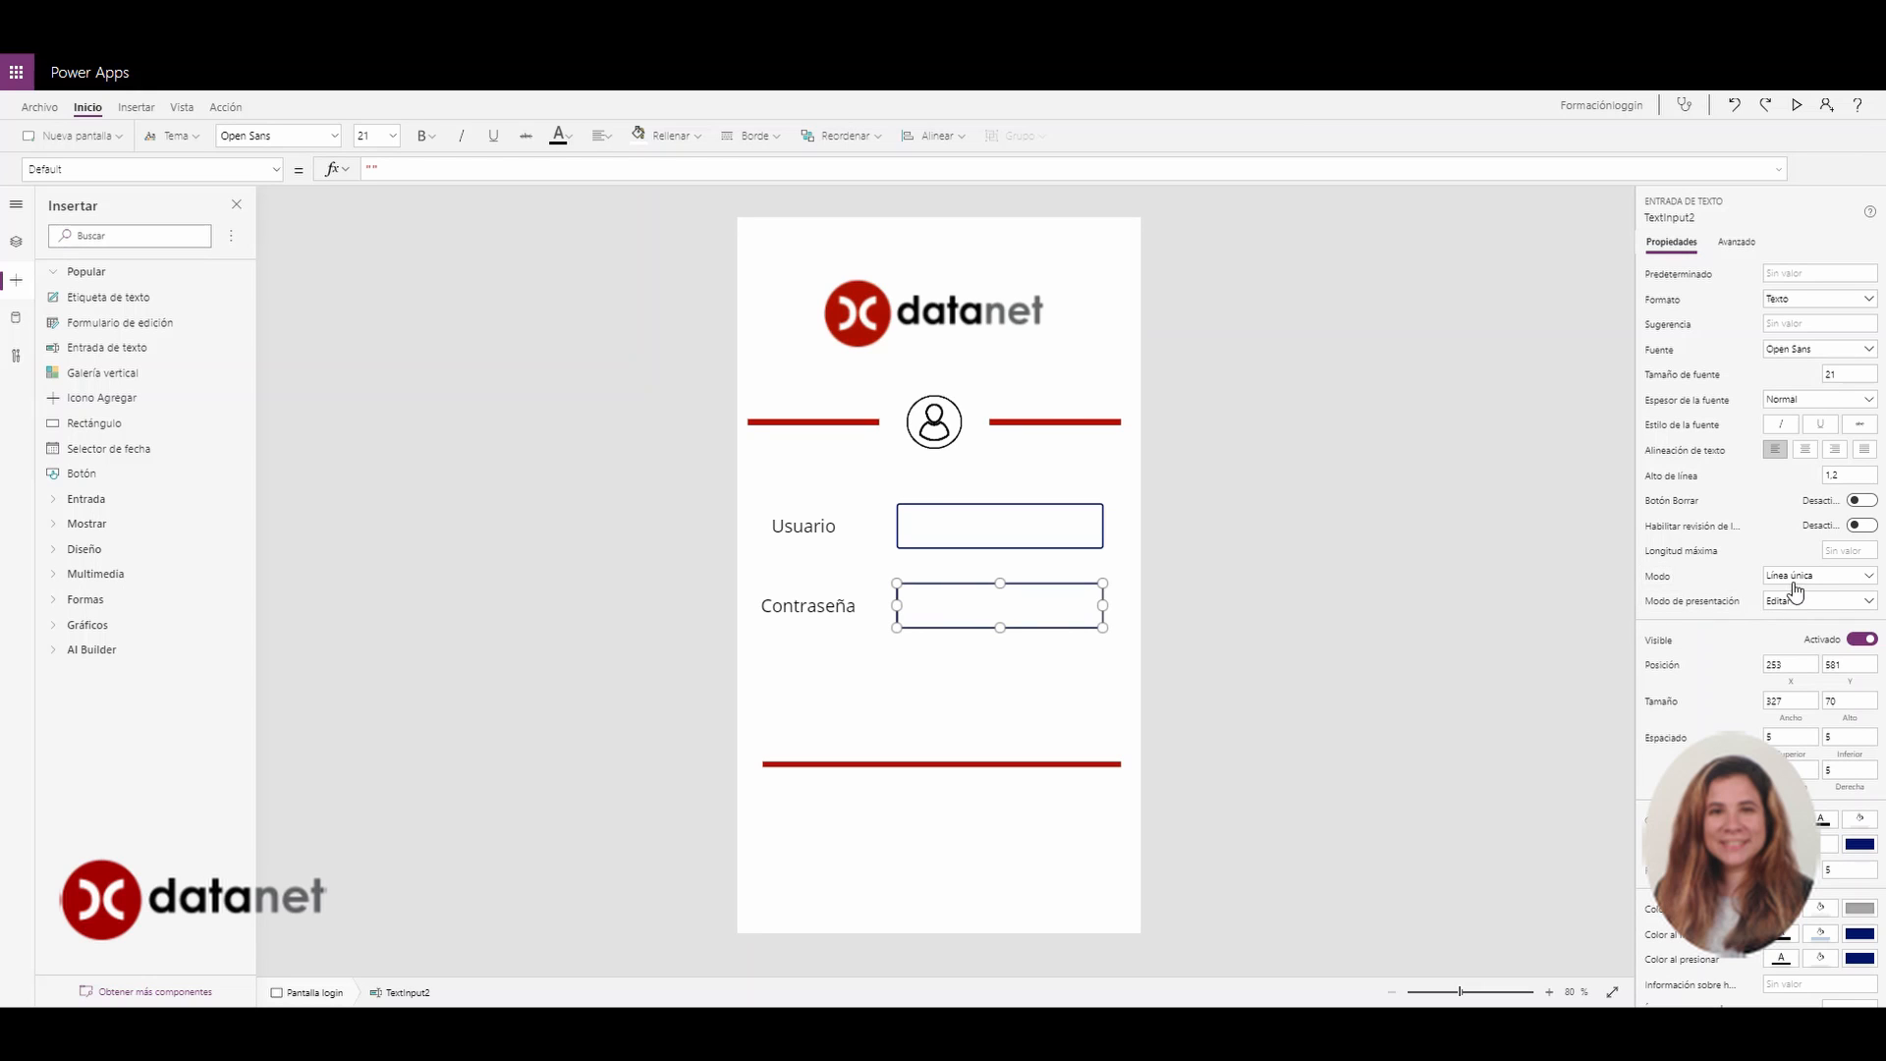
Set the Contraseña input box's Mode to Contraseña so typed characters are masked
{"action": "left_click", "coordinate": [1873, 577]}
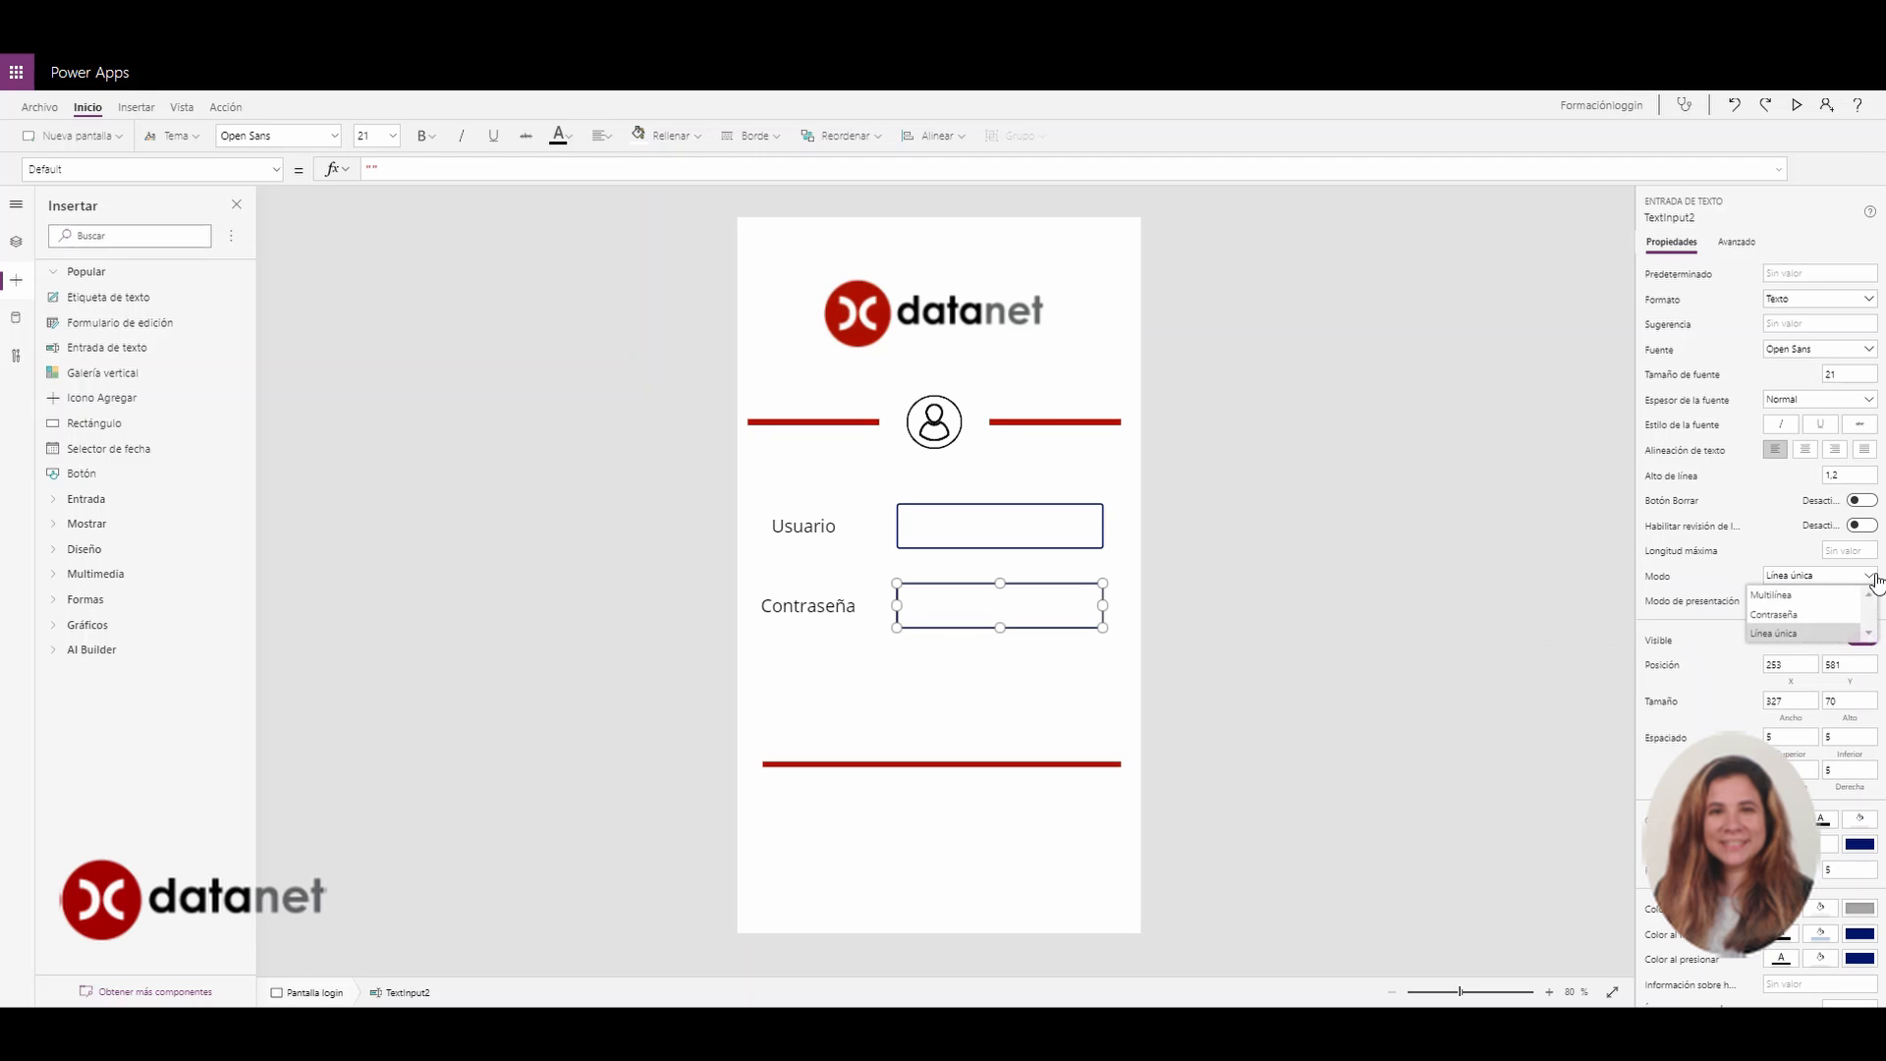
{"action": "left_click", "coordinate": [1774, 616]}
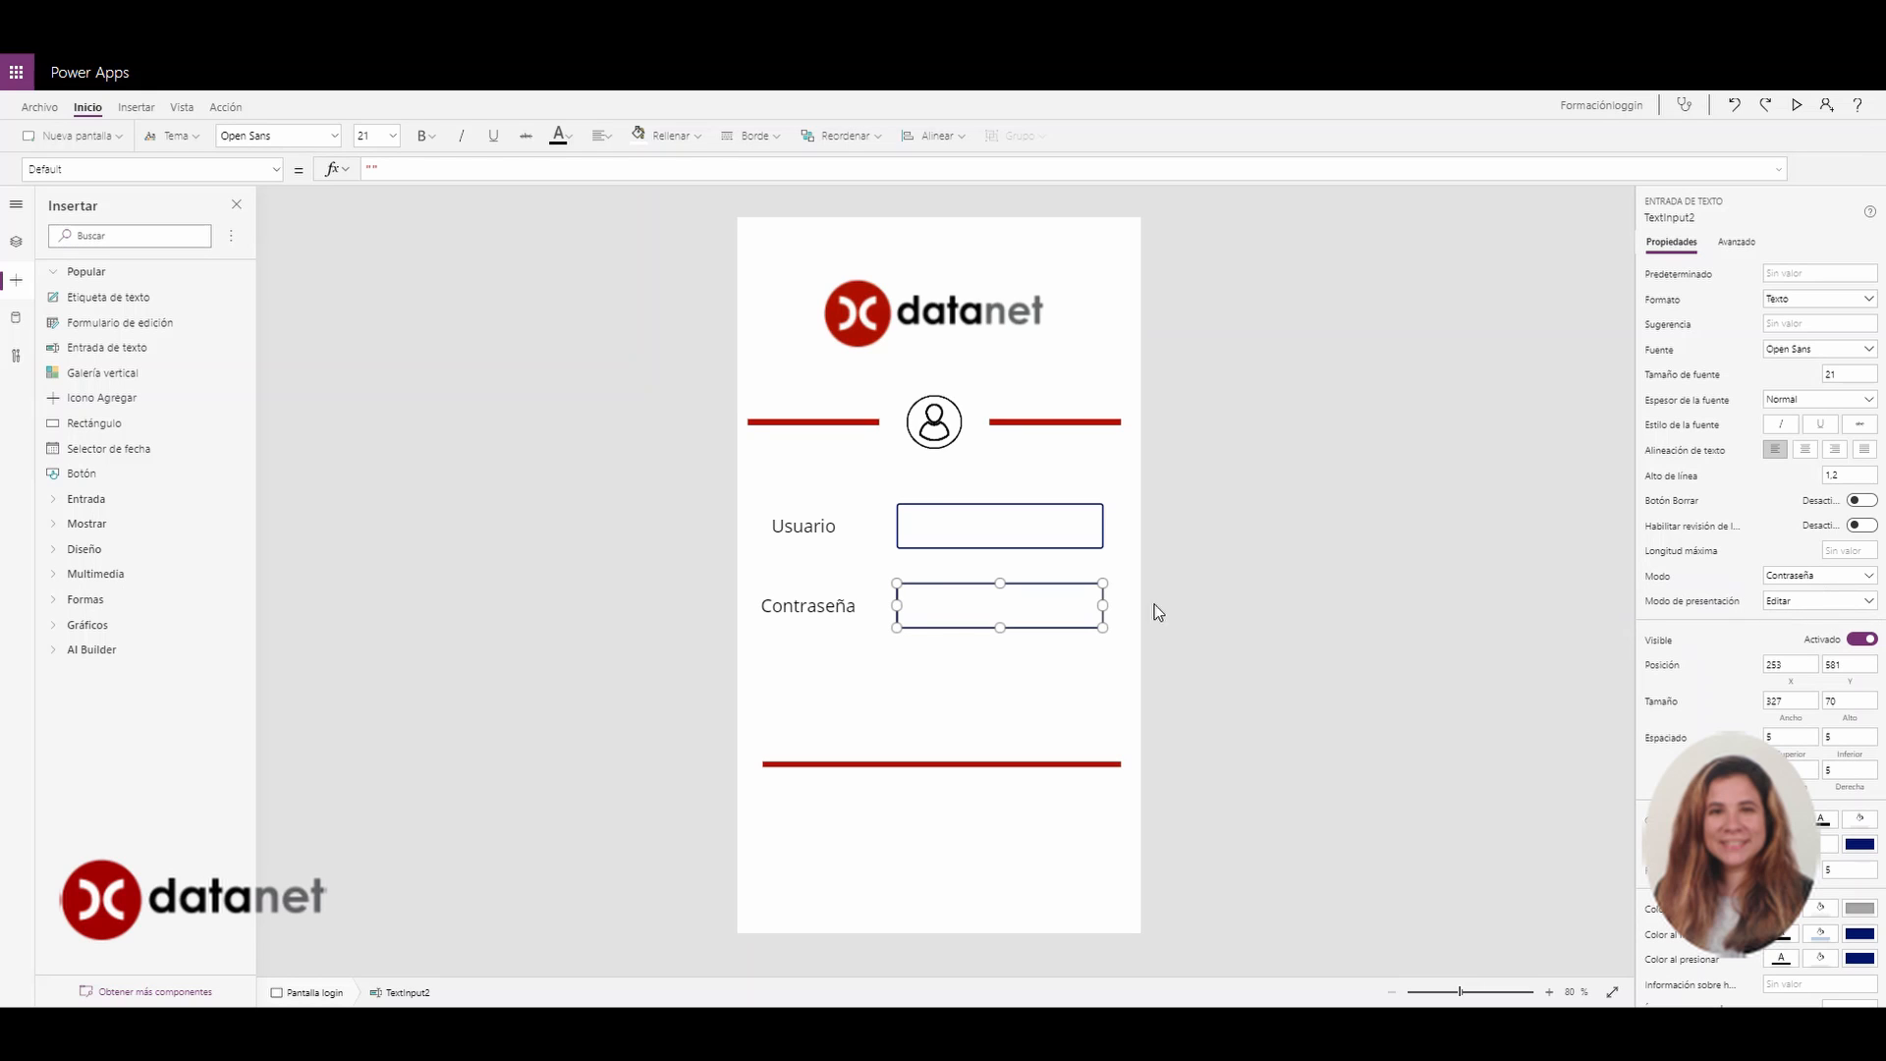
{"action": "left_click", "coordinate": [958, 656]}
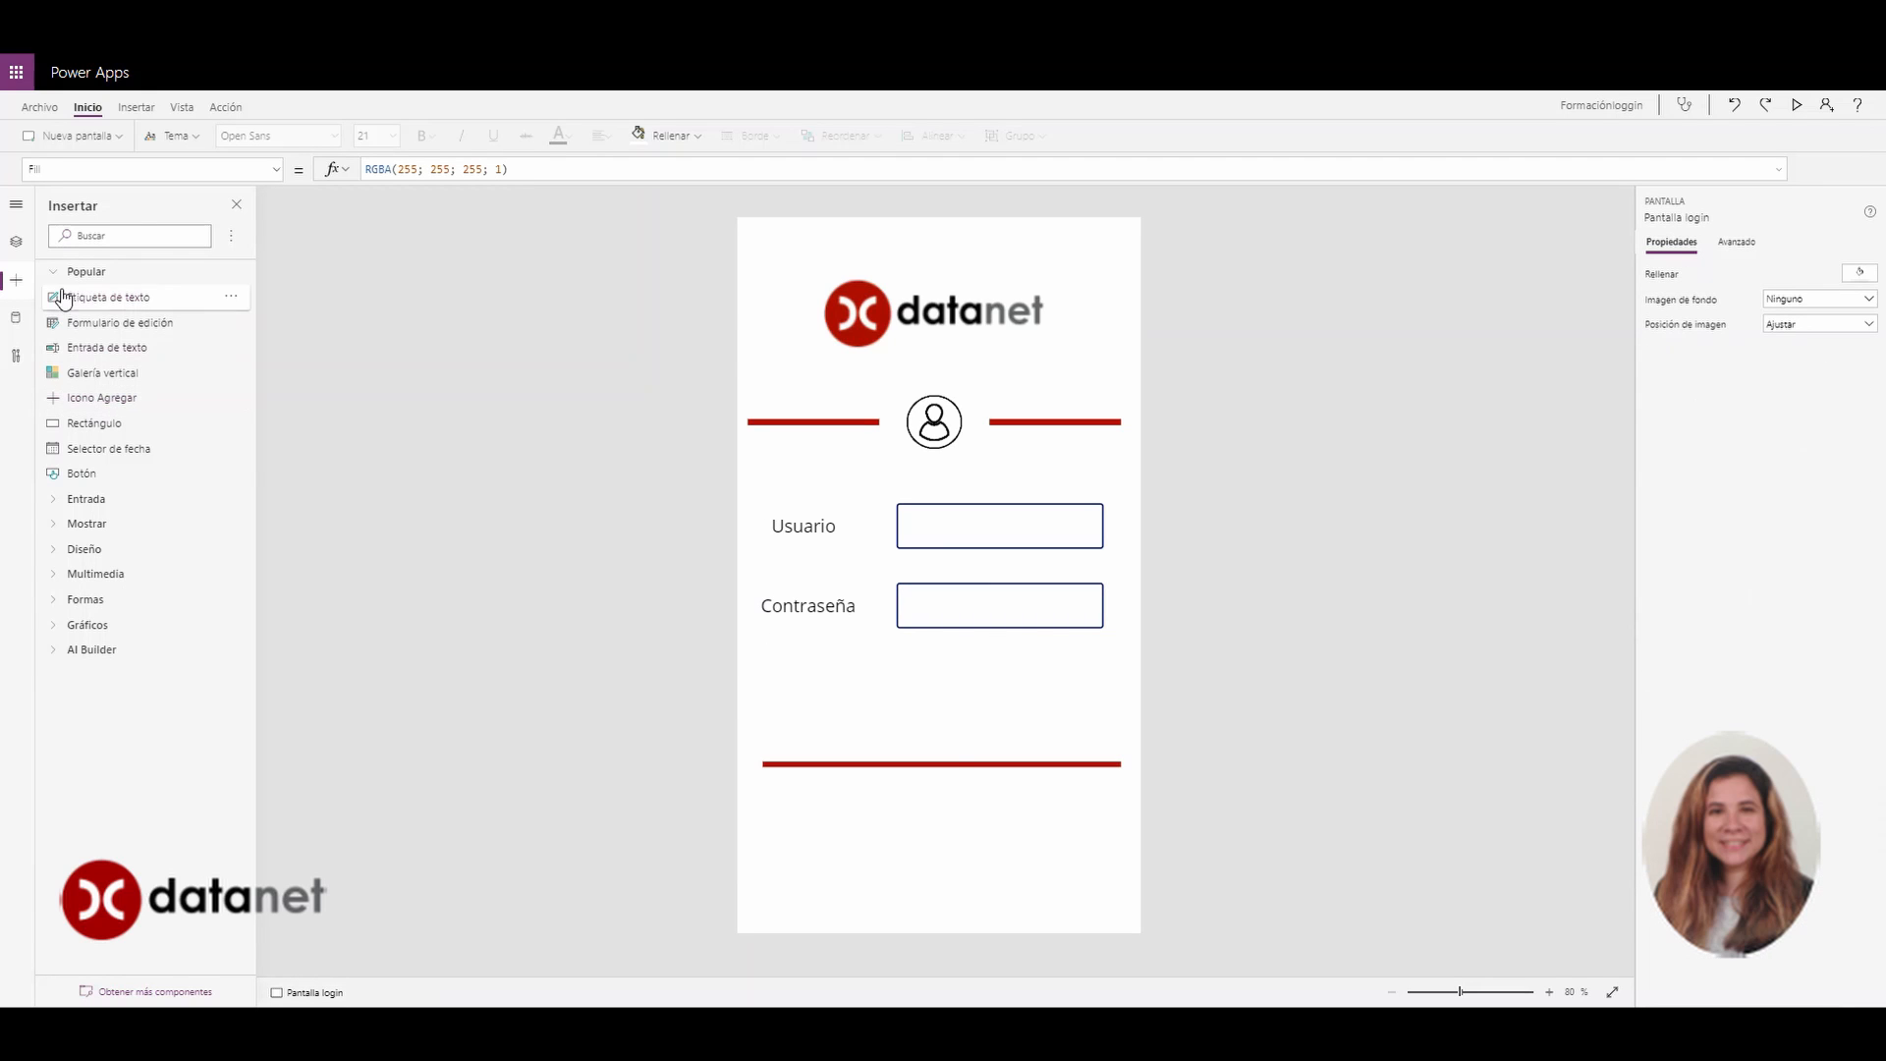
Find Botón with a 'bo' search and place a button below the Contraseña box
{"action": "left_click", "coordinate": [91, 235]}
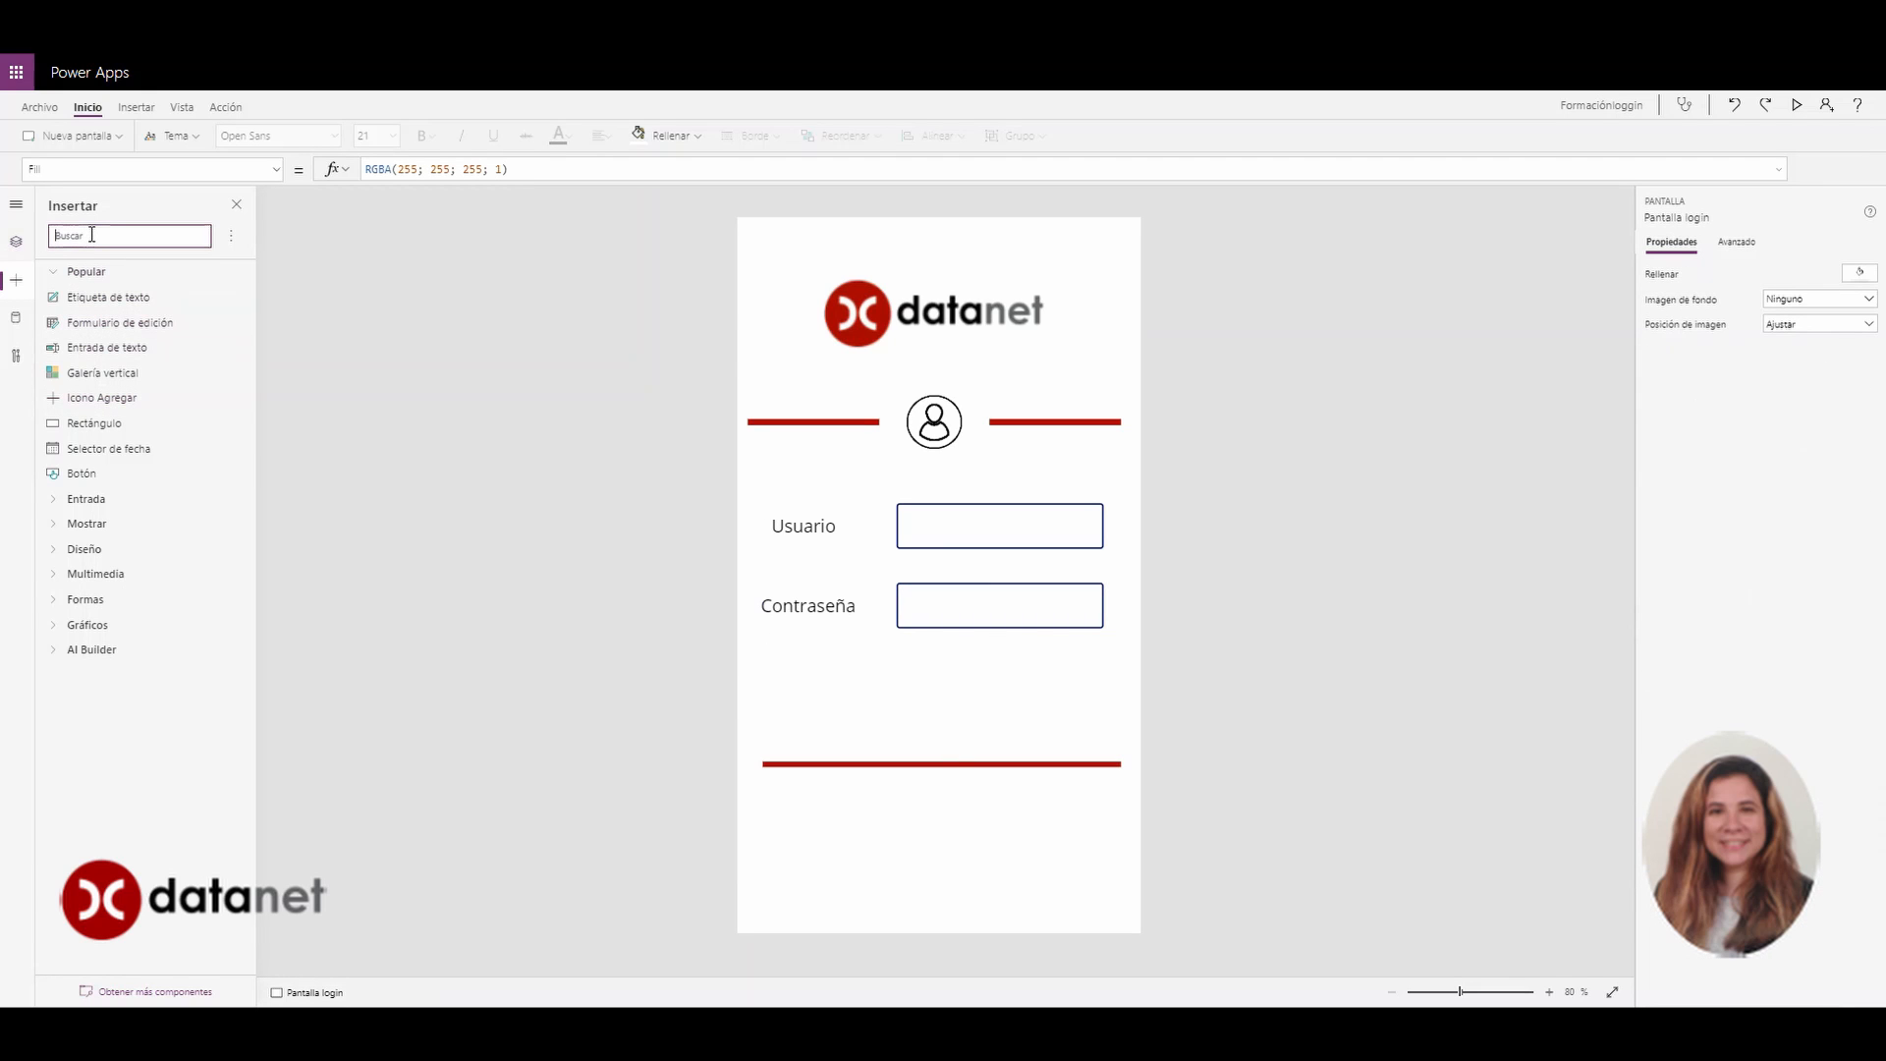
{"action": "type", "text": "bot"}
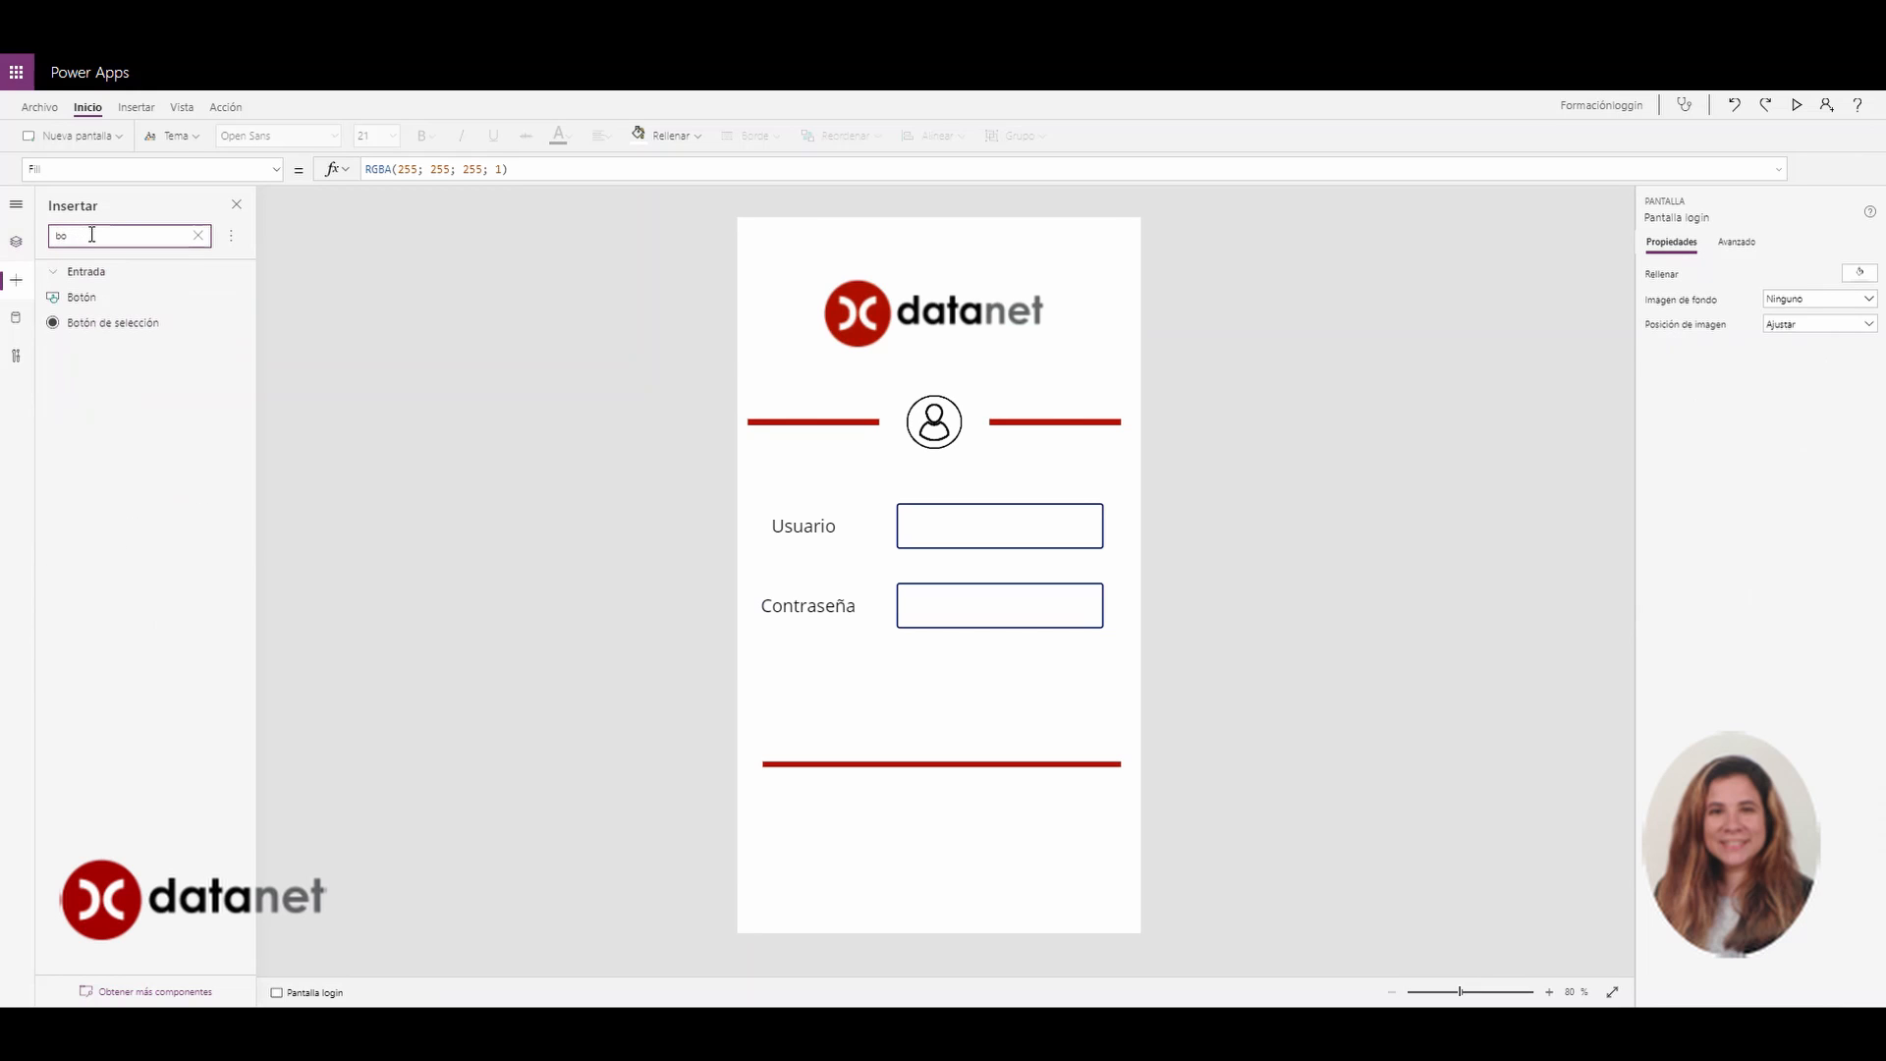
{"action": "left_click", "coordinate": [79, 297]}
{"action": "left_click_drag", "start_coordinate": [815, 261], "coordinate": [892, 690]}
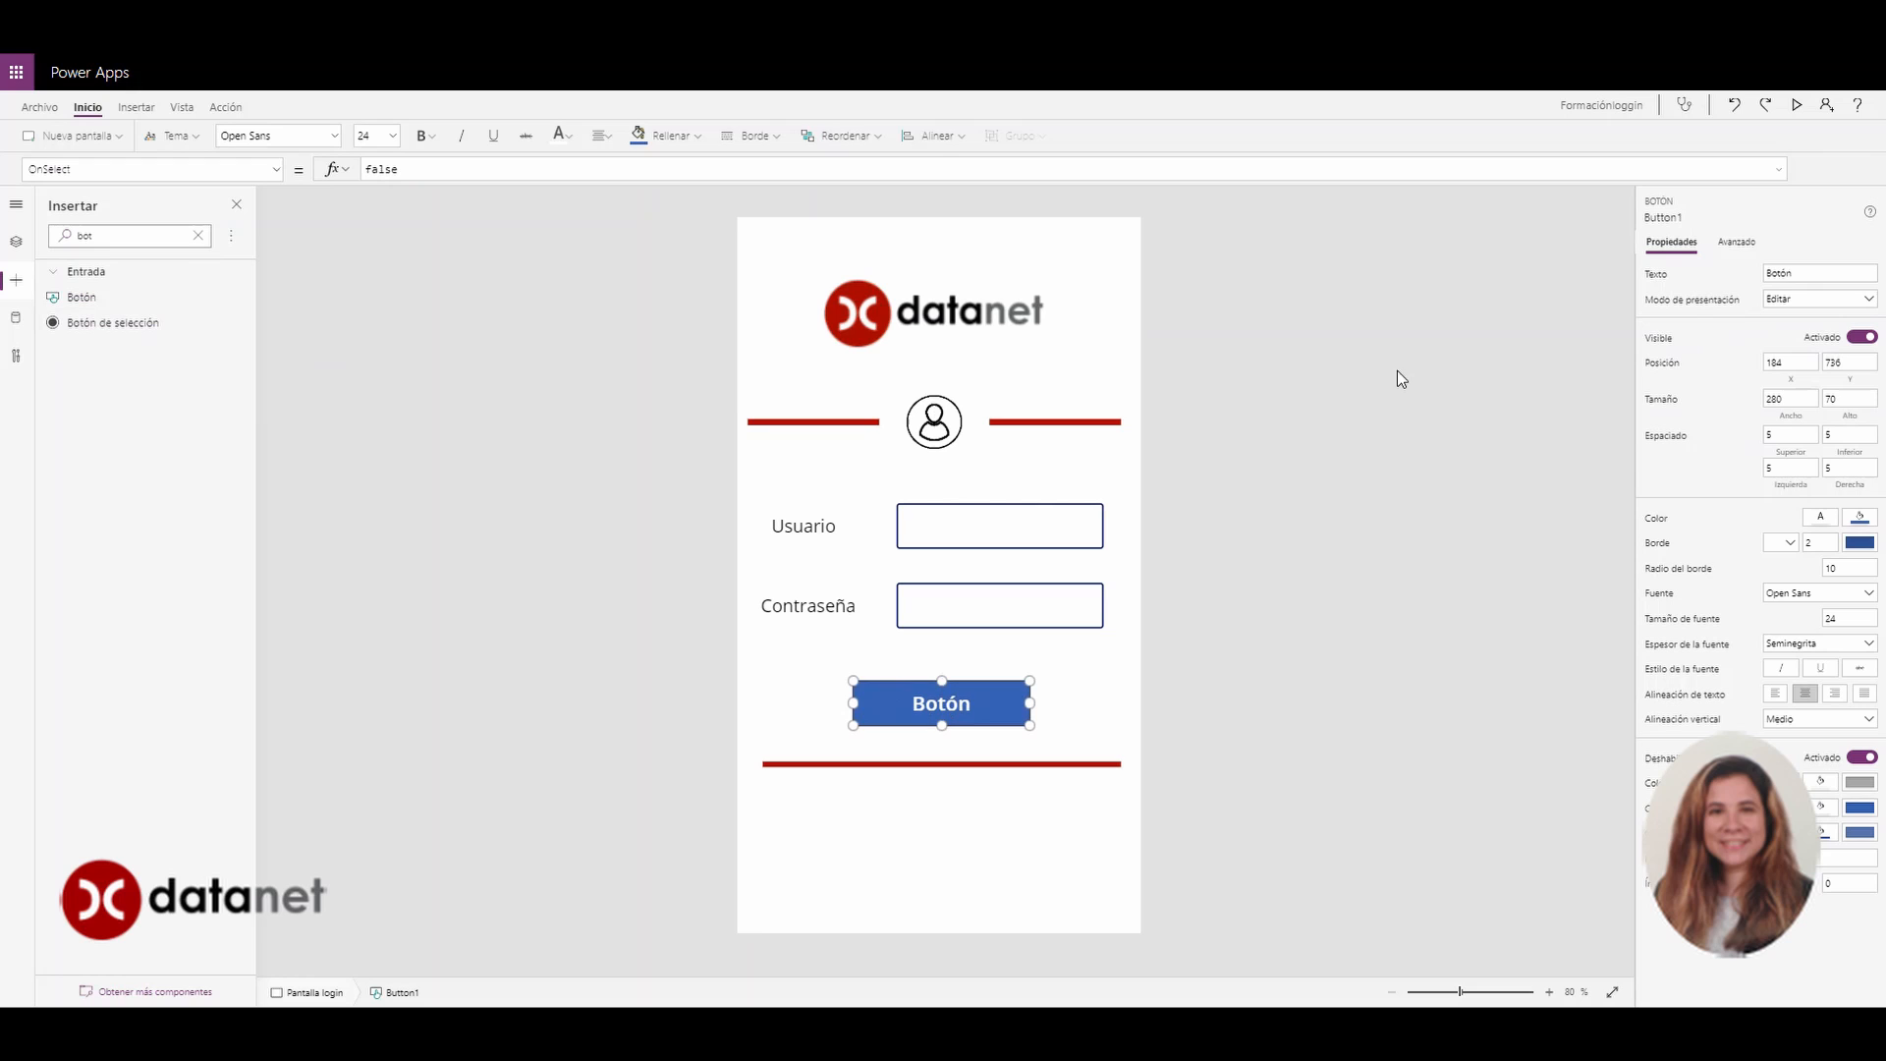
Caption the button Entrar and give it a dark red fill
{"action": "double_click", "coordinate": [1773, 275]}
{"action": "type", "text": "Entrar"}
{"action": "left_click", "coordinate": [1080, 707]}
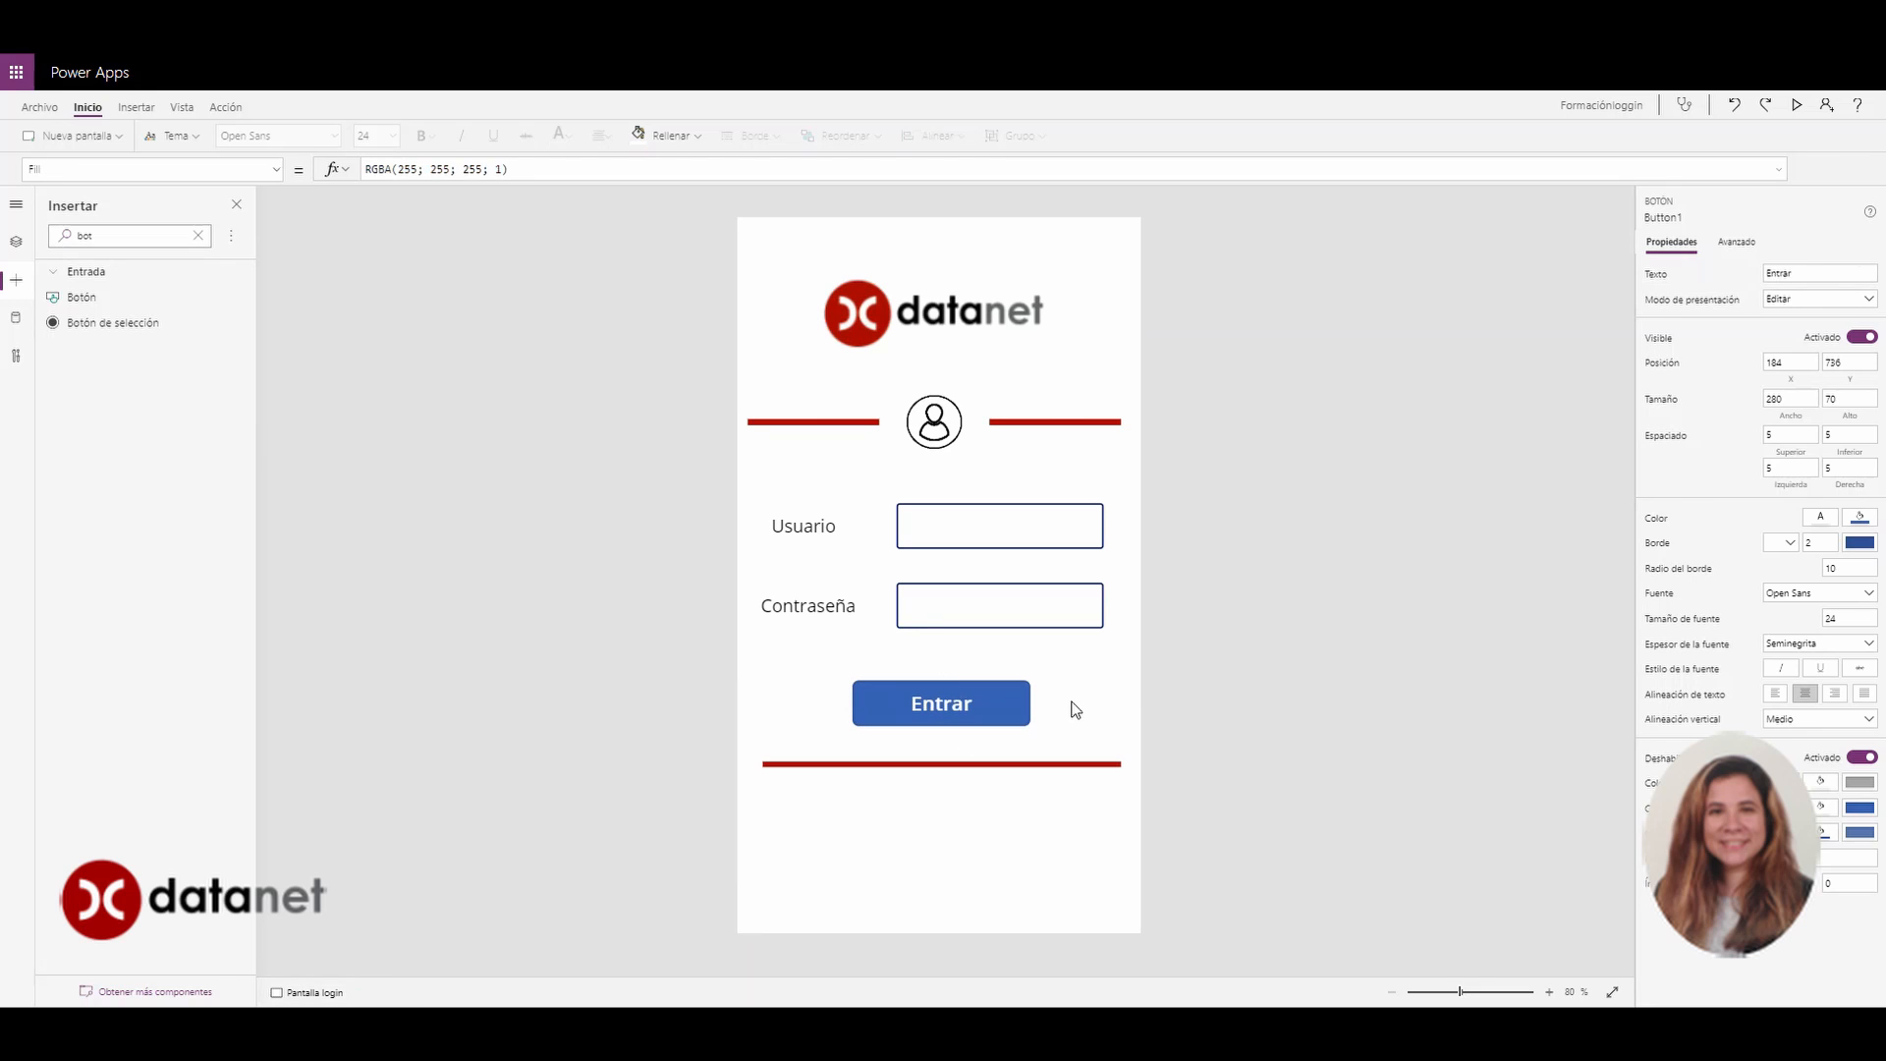
{"action": "left_click", "coordinate": [961, 698]}
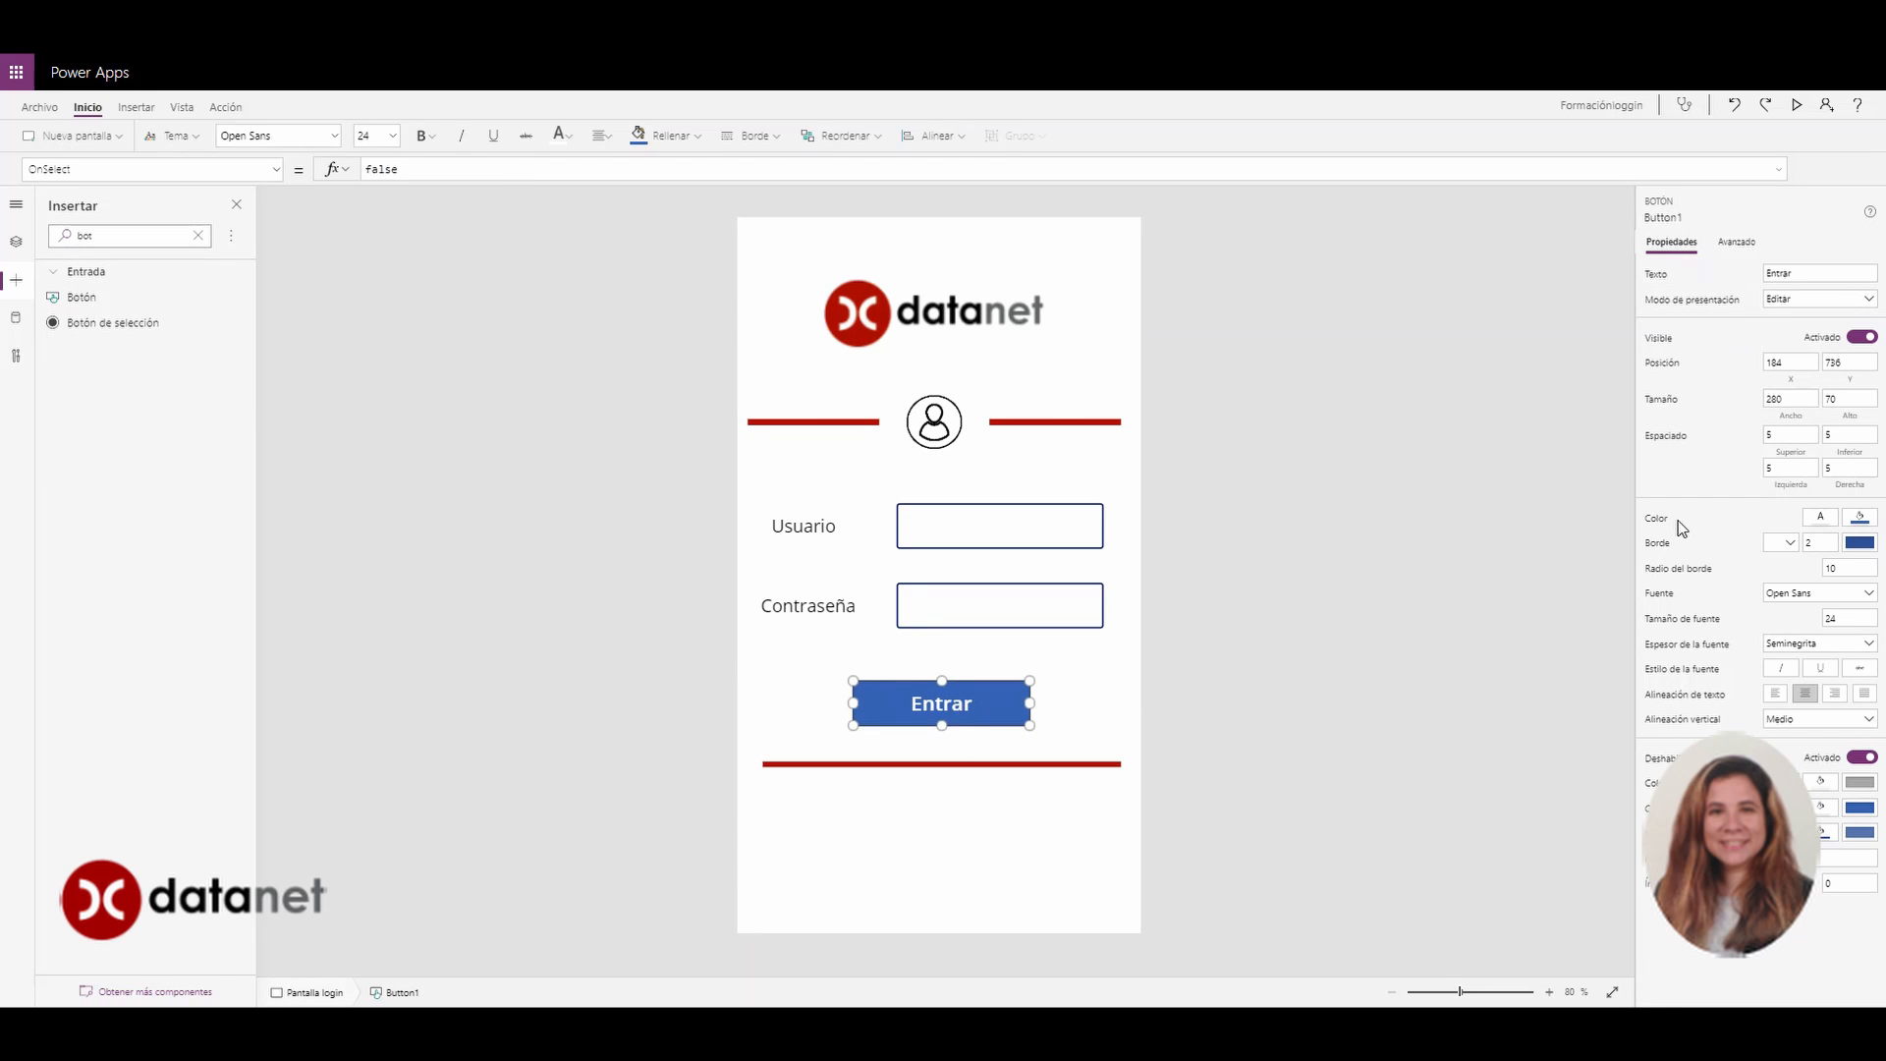
{"action": "left_click", "coordinate": [1862, 524]}
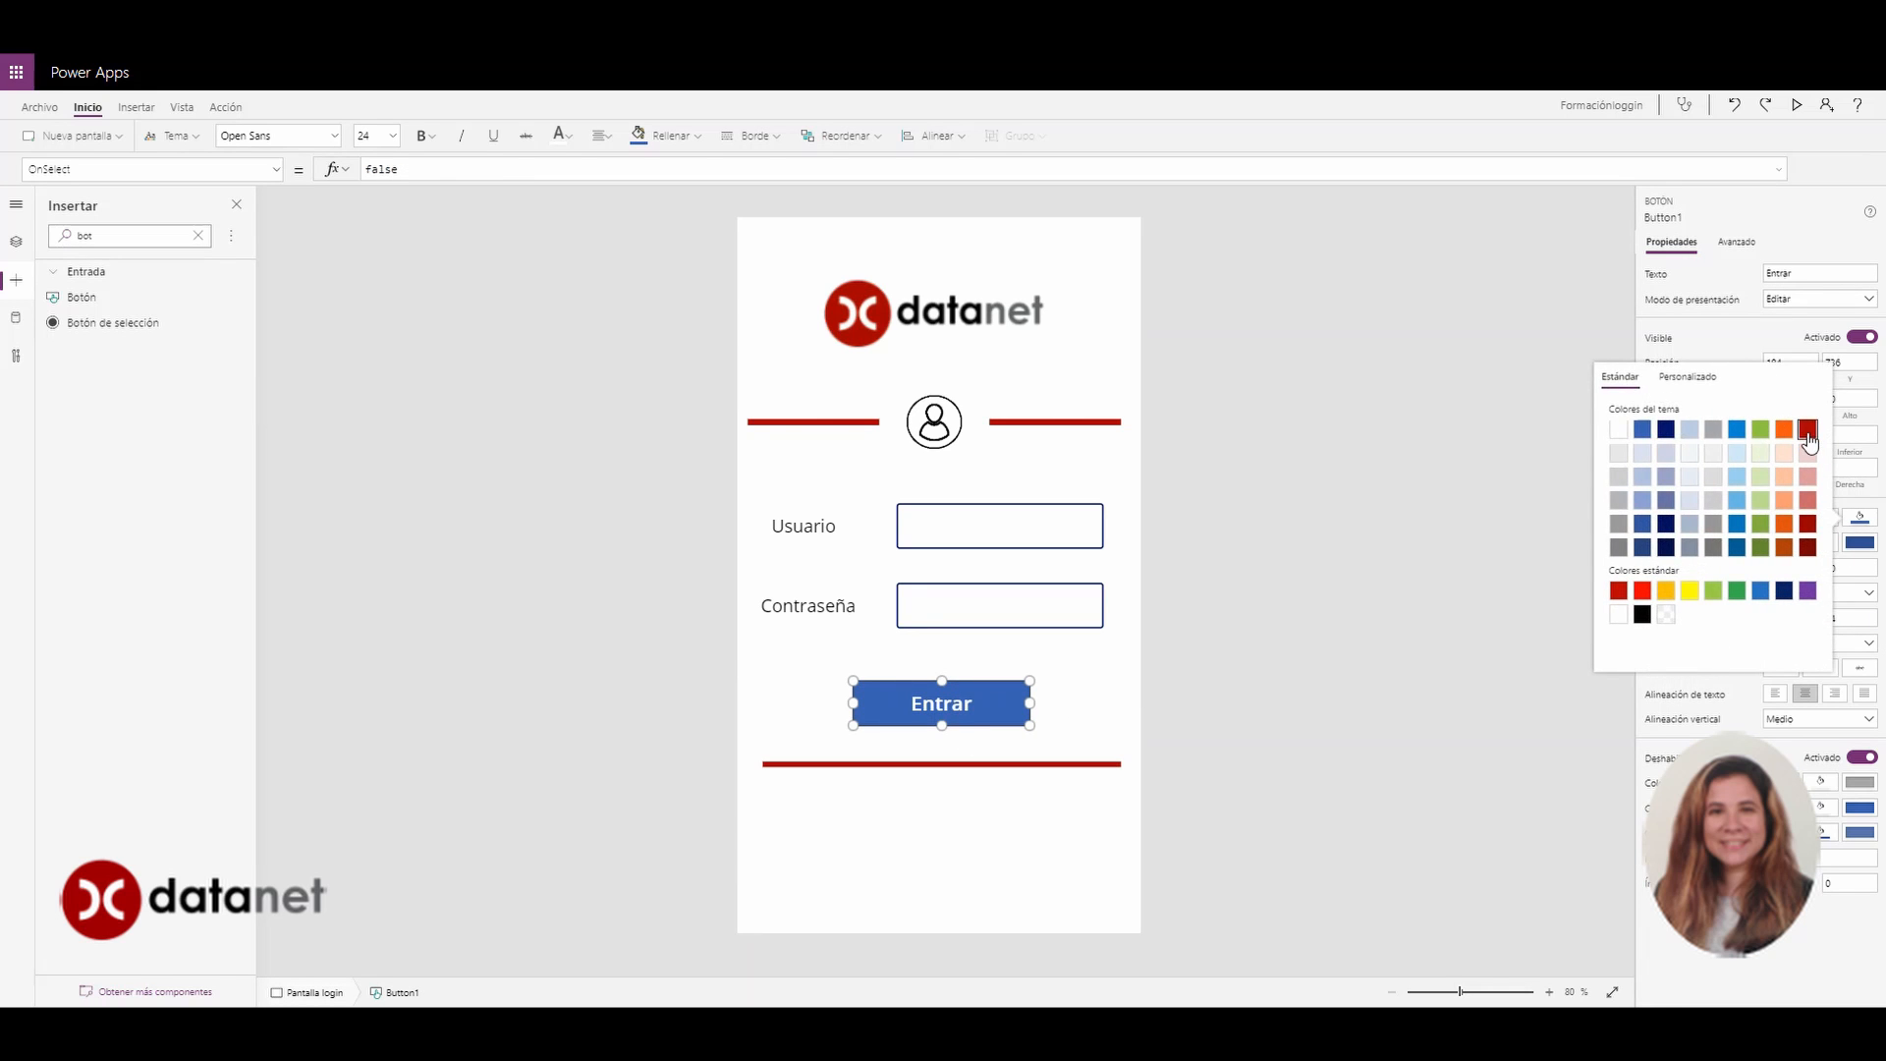
{"action": "left_click", "coordinate": [1809, 432]}
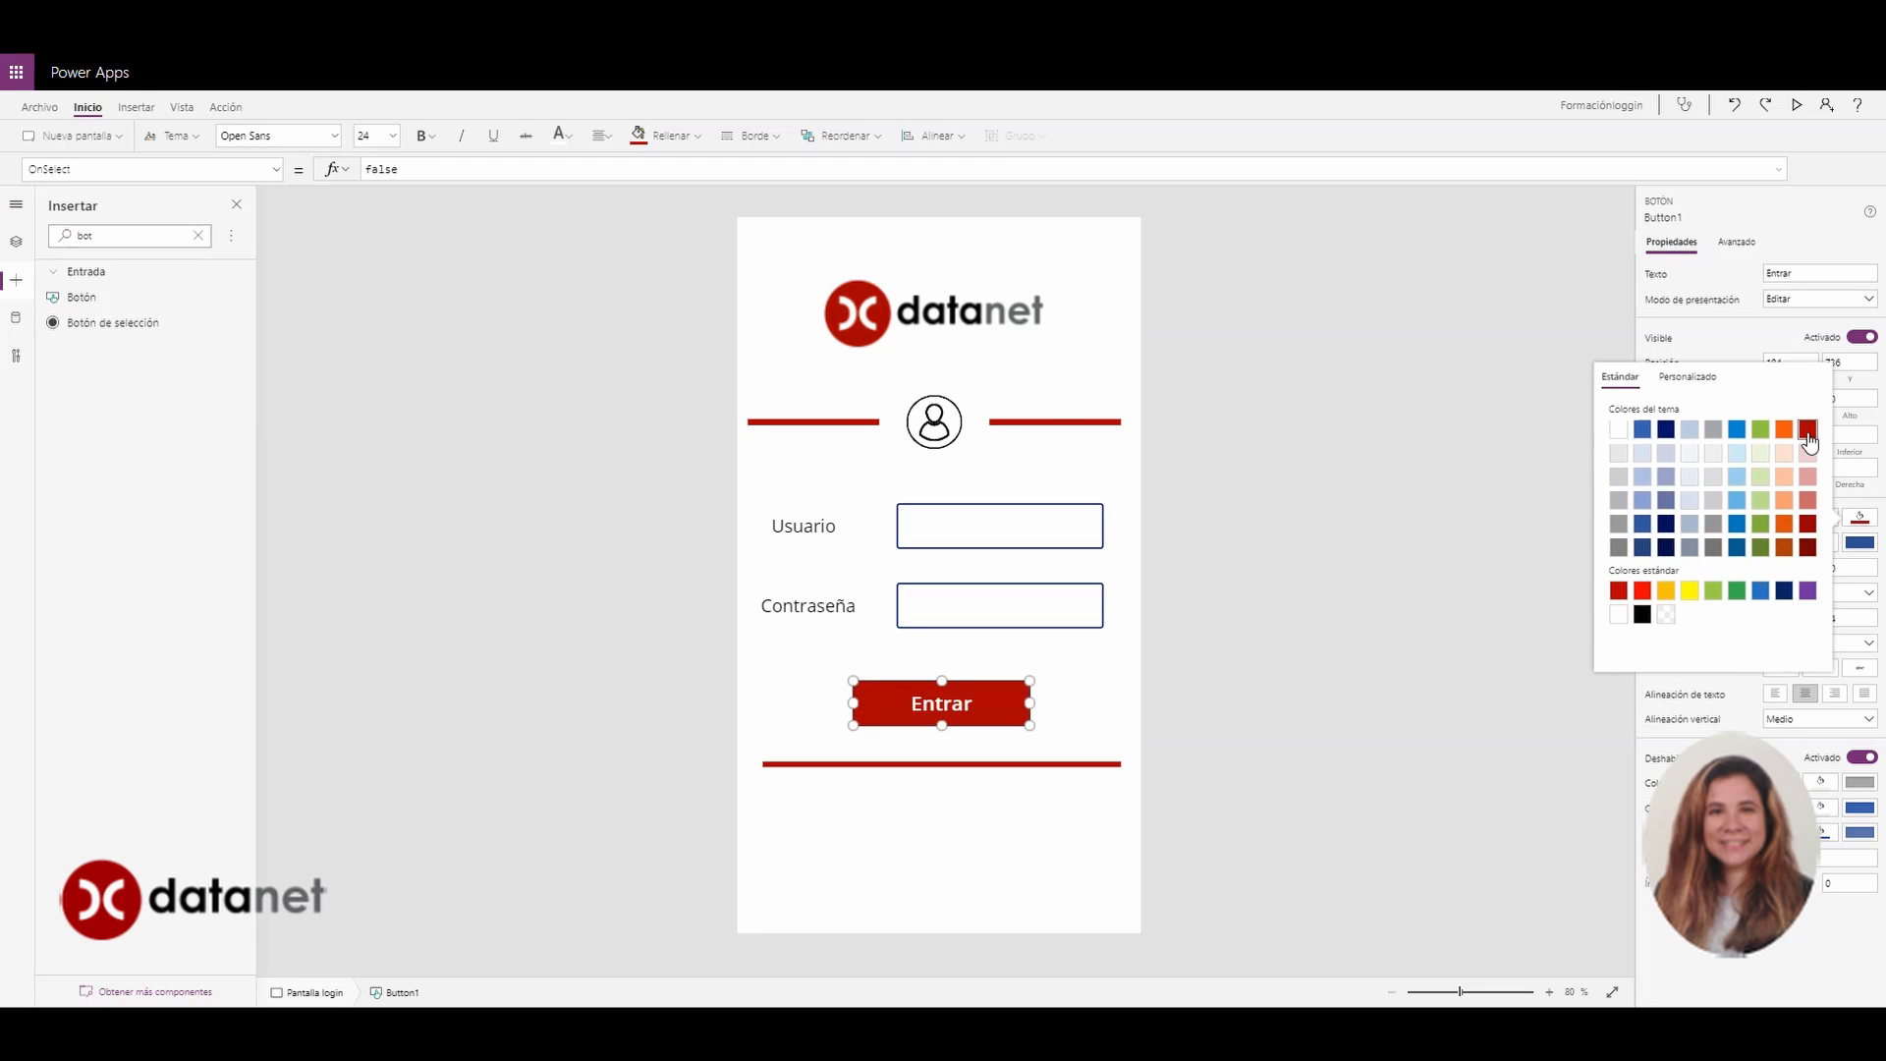
{"action": "left_click", "coordinate": [1059, 705]}
{"action": "left_click", "coordinate": [1058, 705]}
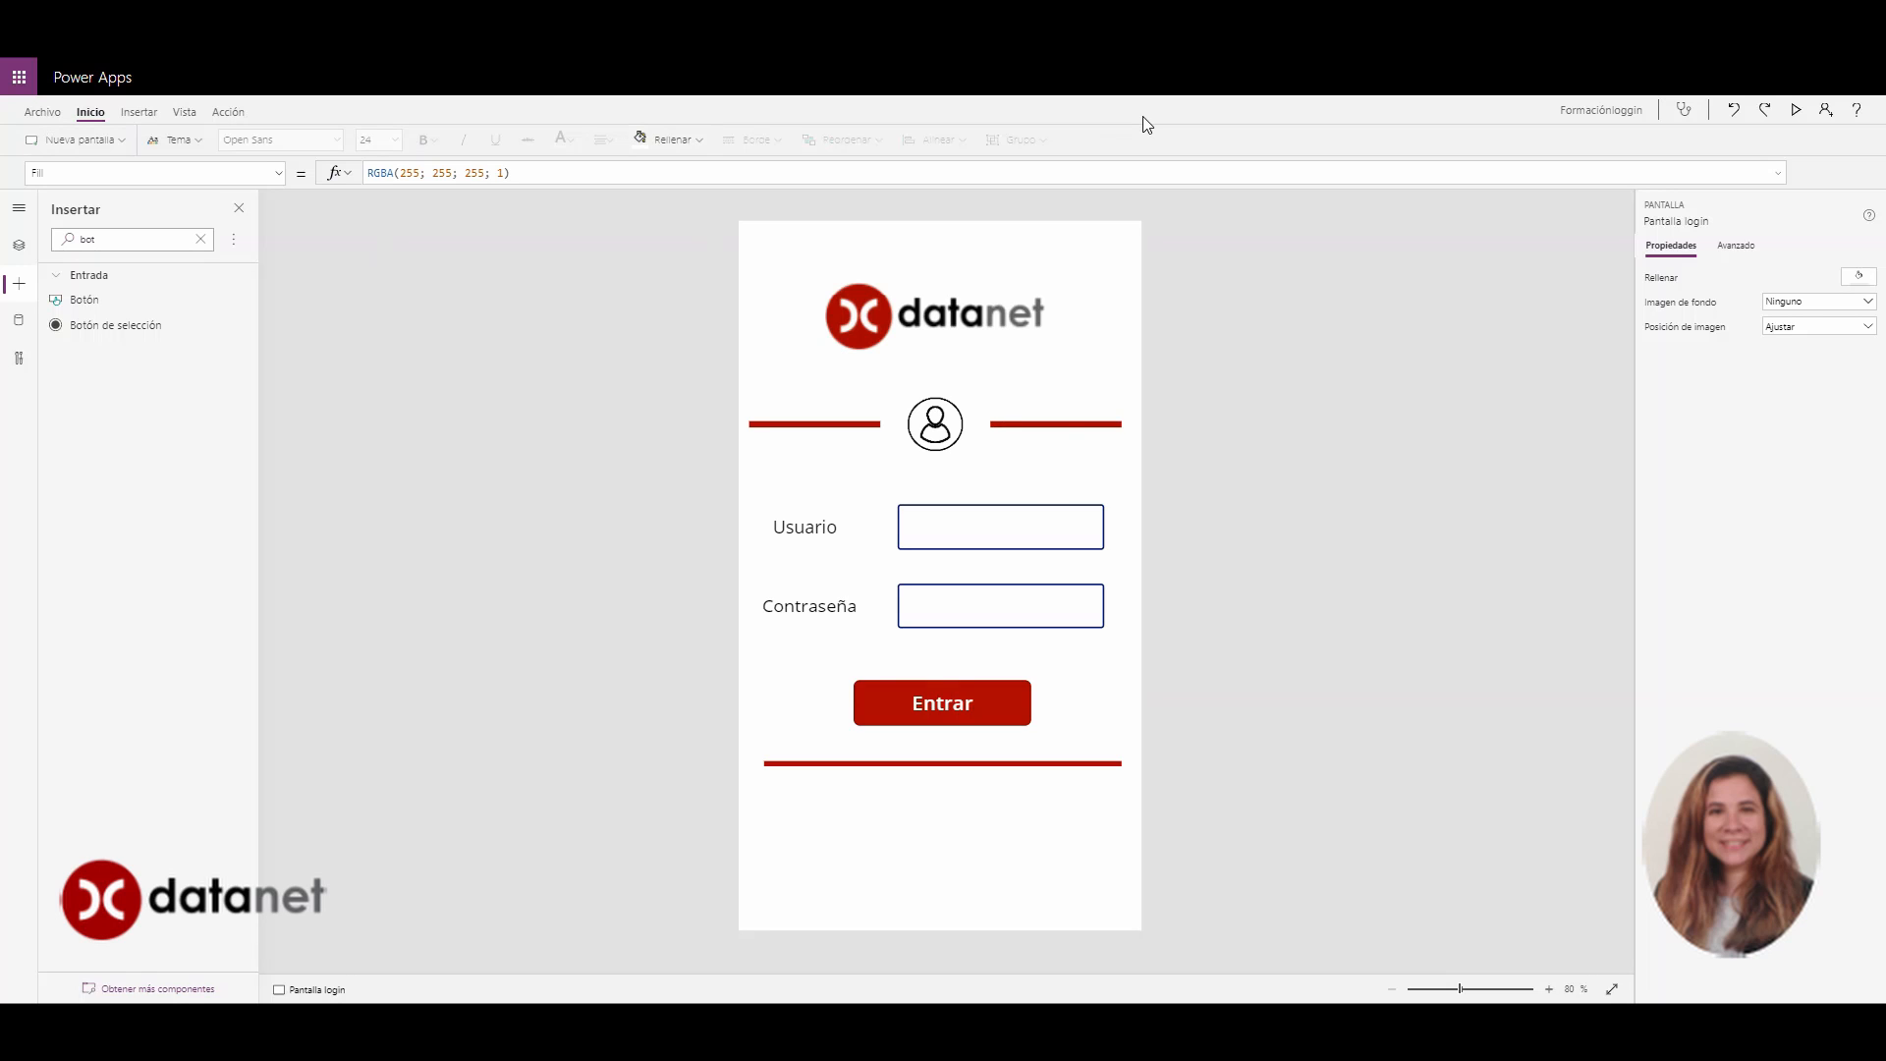
{"action": "left_click", "coordinate": [1798, 116]}
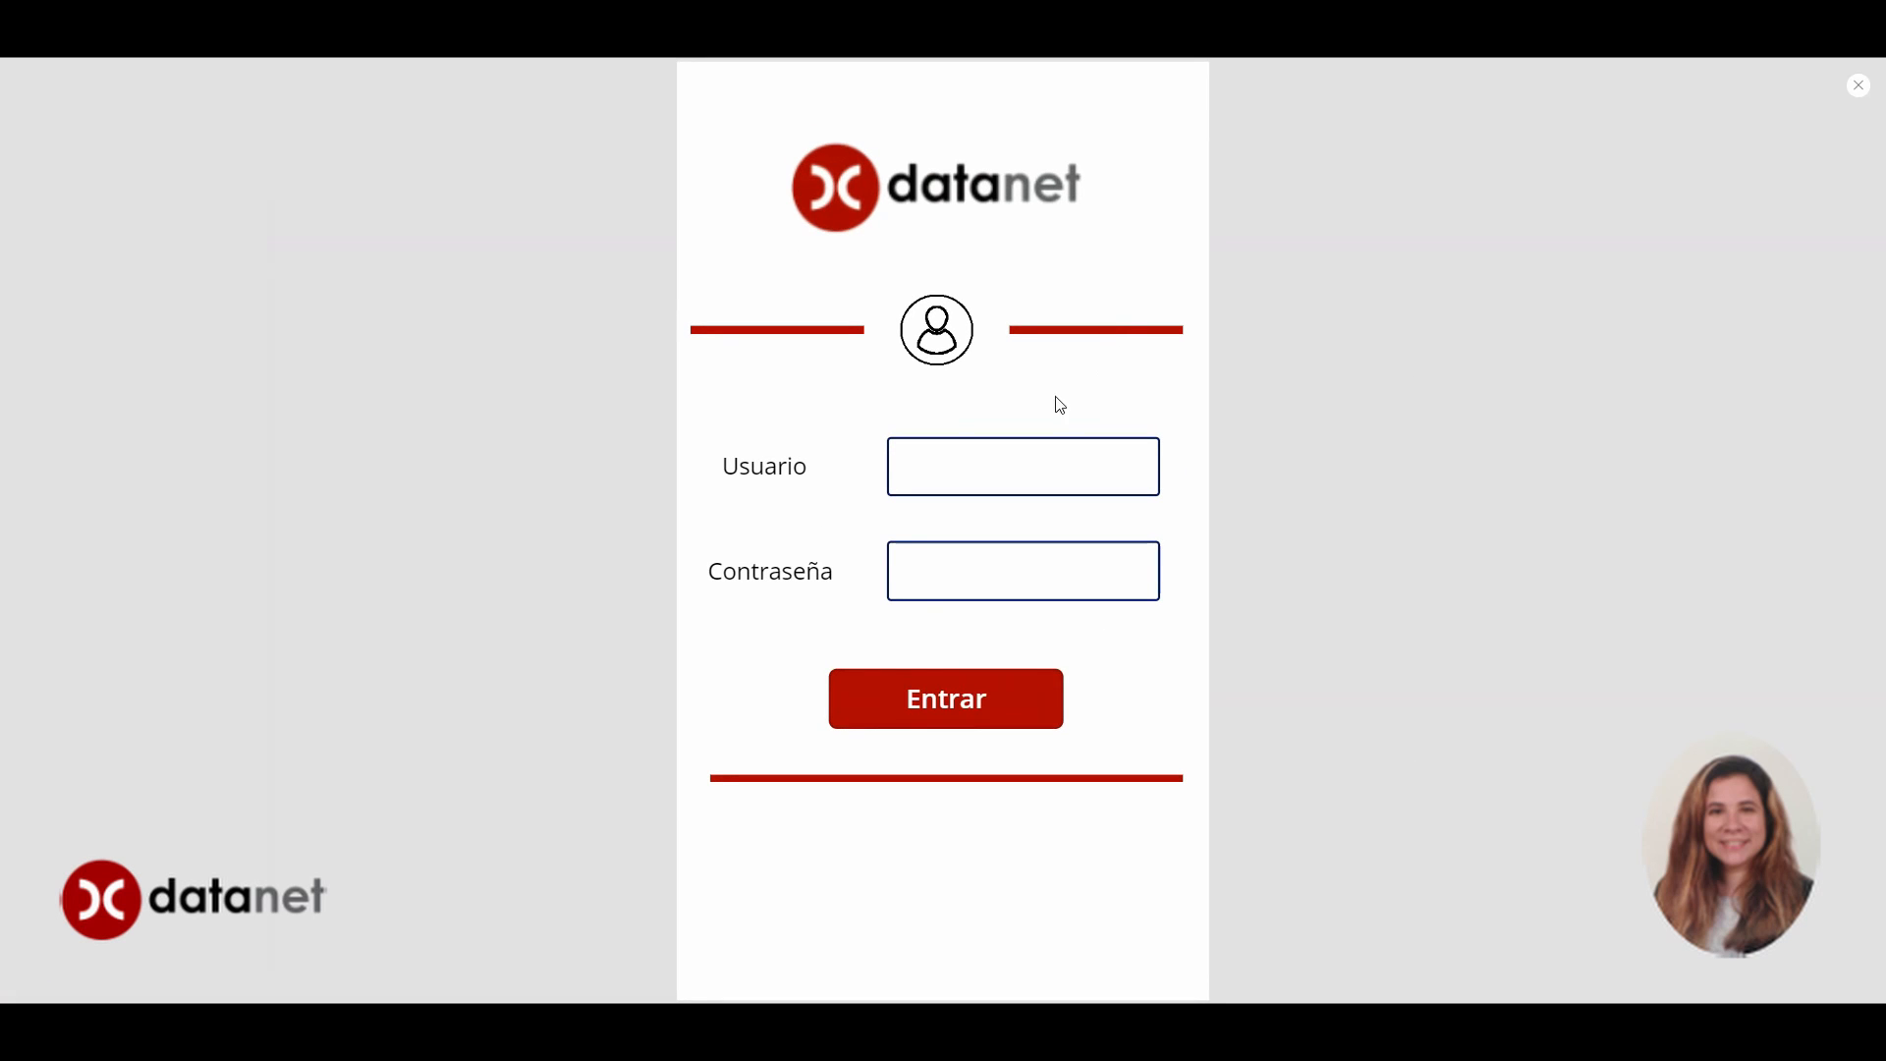
{"action": "left_click", "coordinate": [1022, 480]}
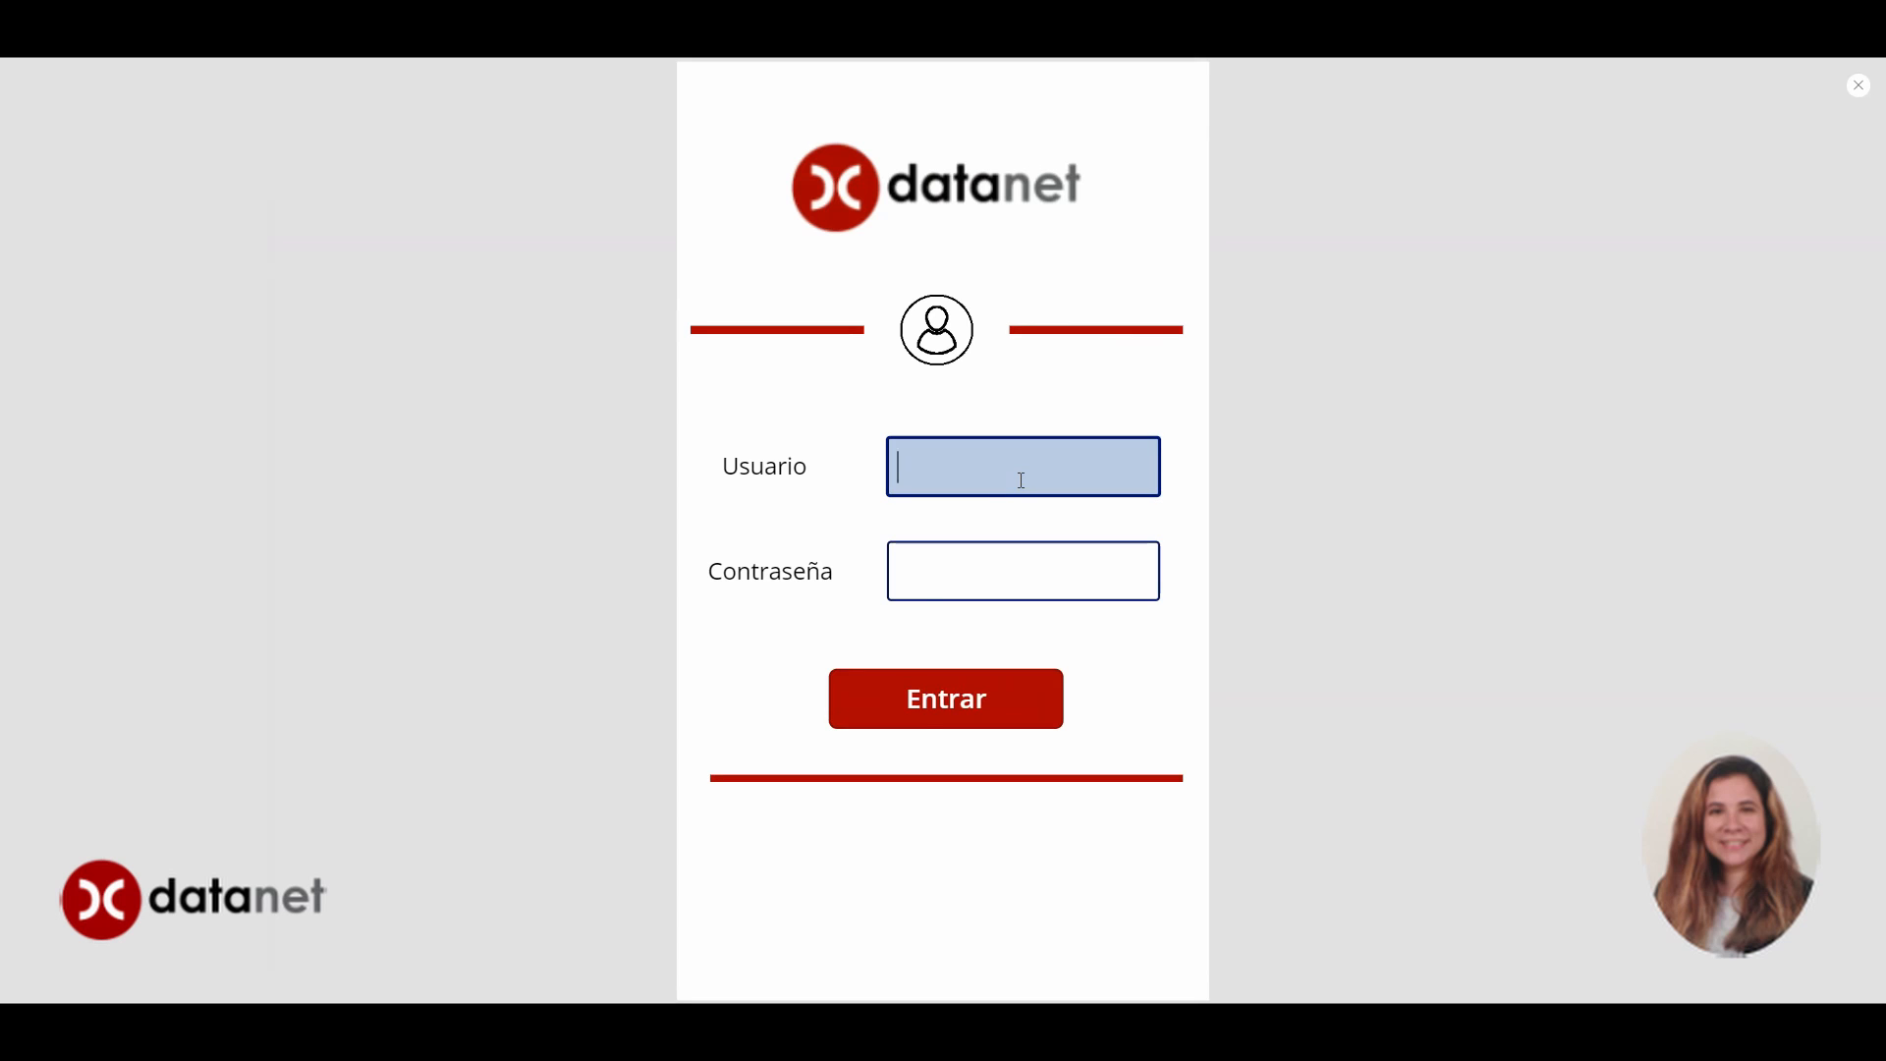
{"action": "type", "text": "saraas"}
{"action": "left_click", "coordinate": [1020, 578]}
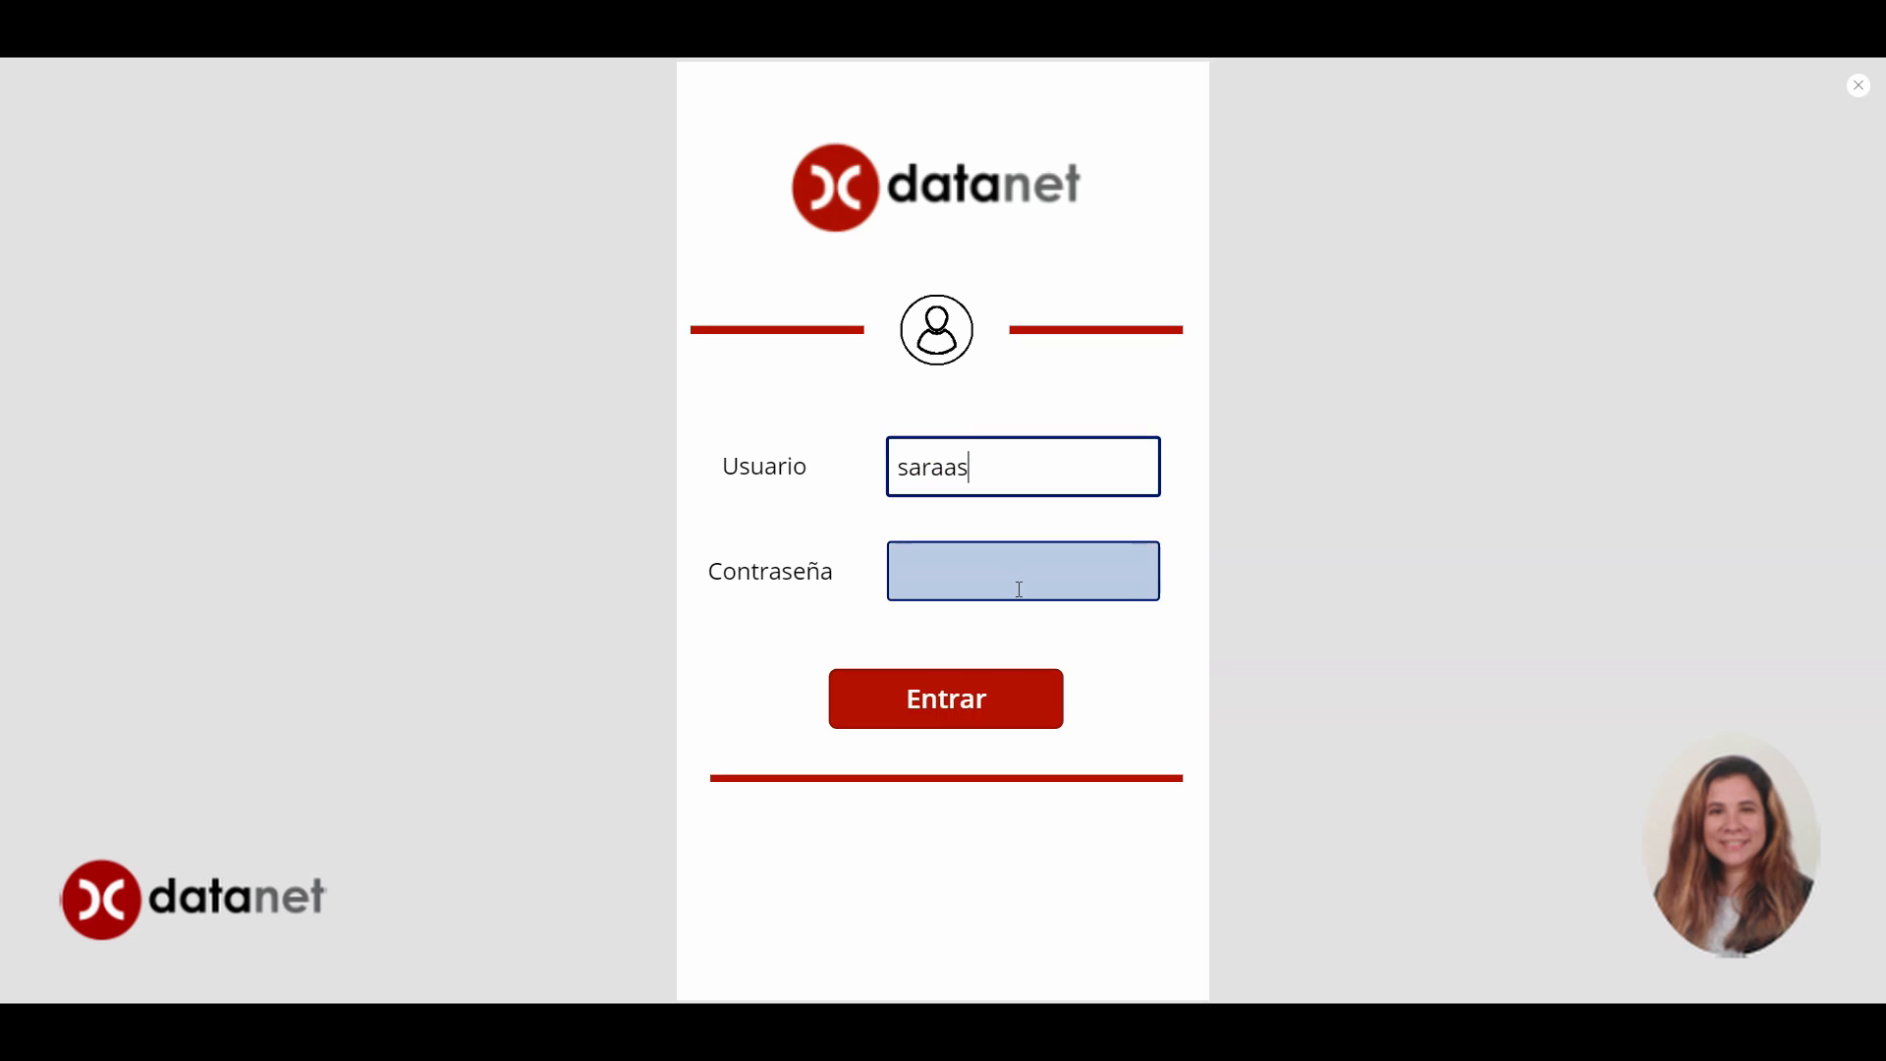
{"action": "type", "text": "•••••••••••"}
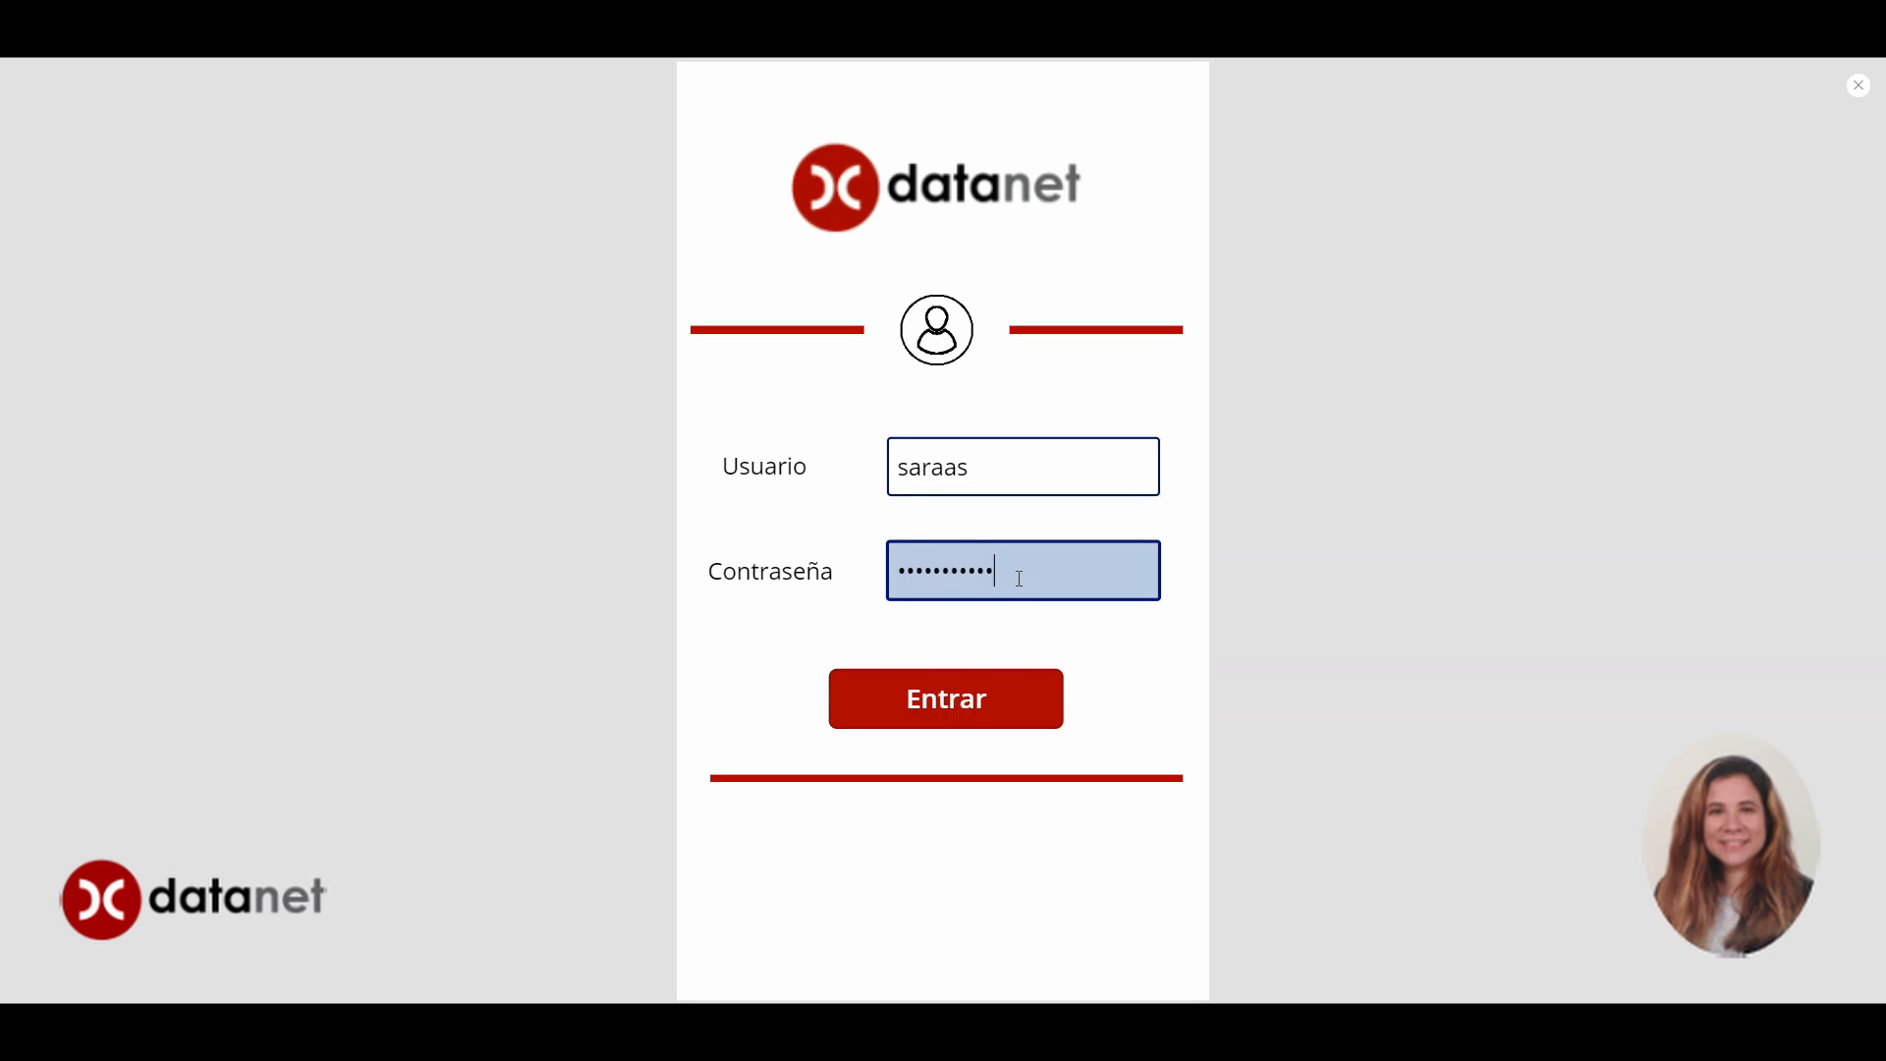
{"action": "left_click_drag", "start_coordinate": [1024, 580], "coordinate": [886, 590]}
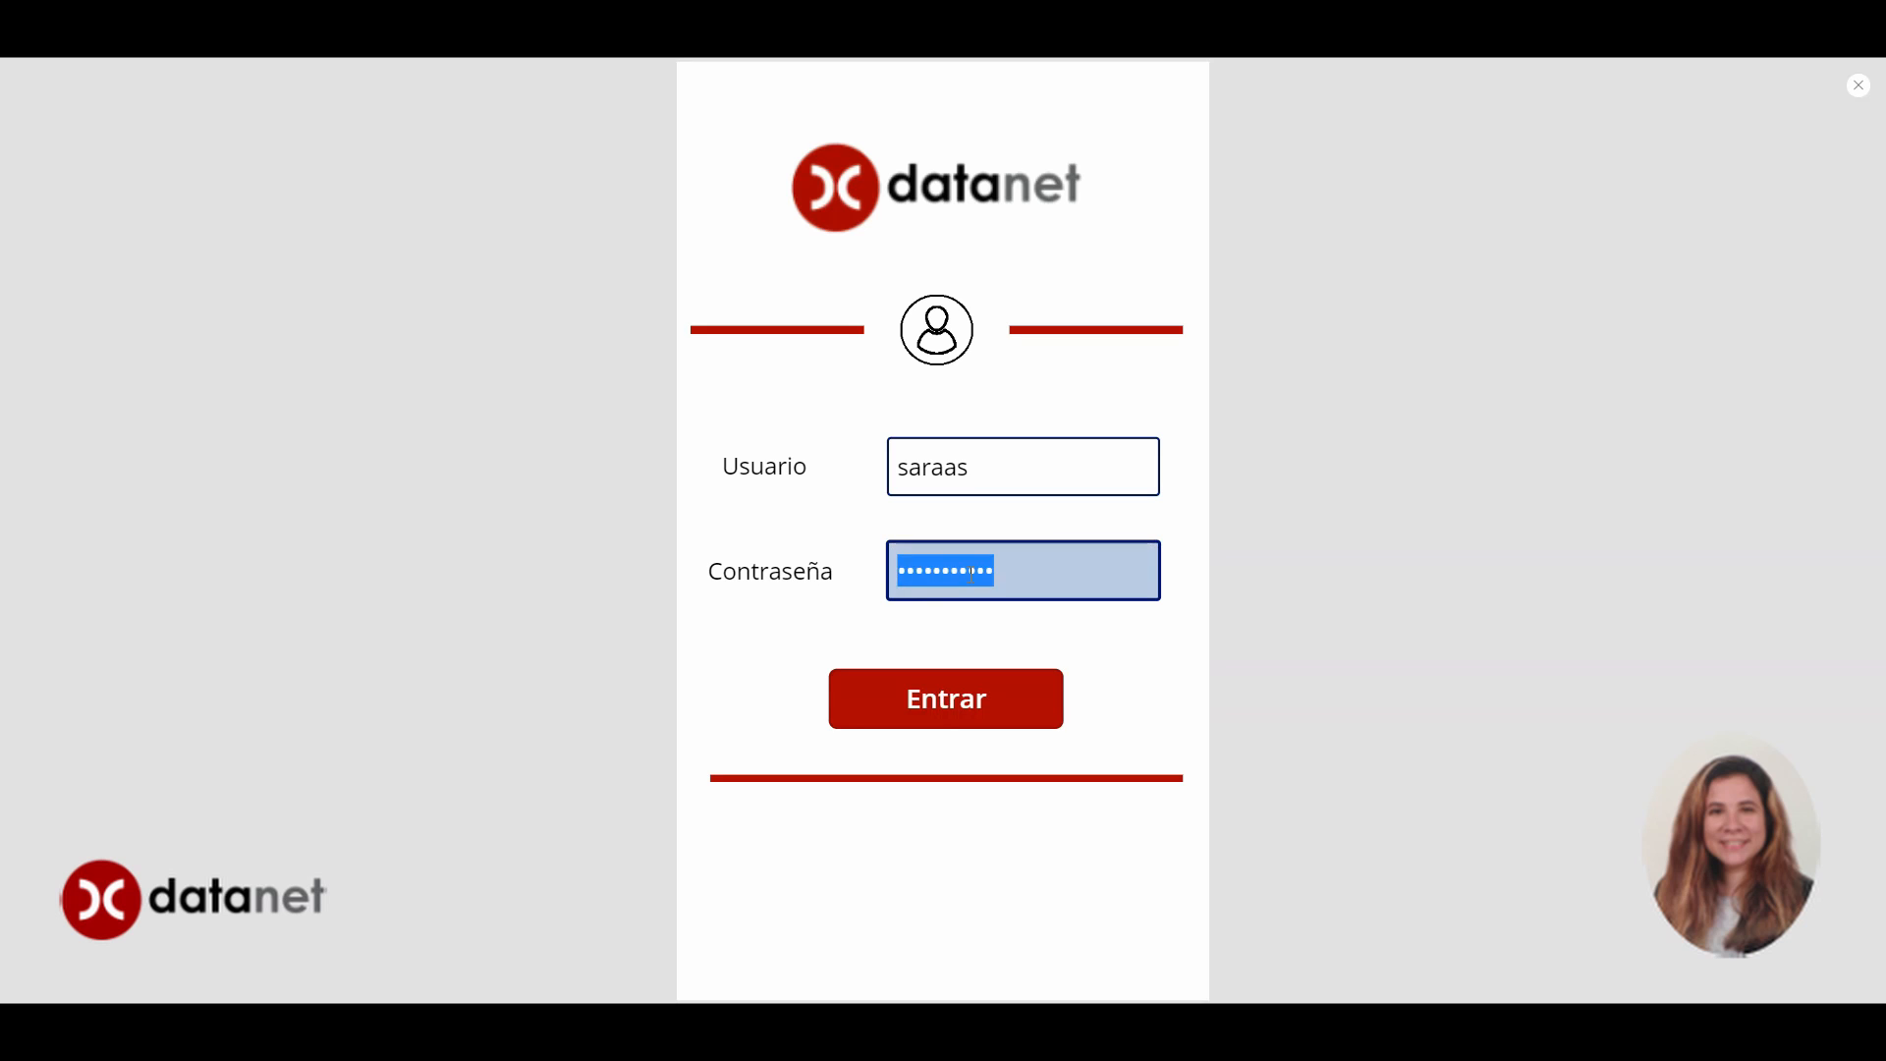
{"action": "left_click", "coordinate": [978, 573]}
{"action": "left_click", "coordinate": [1003, 575]}
{"action": "left_click_drag", "start_coordinate": [1003, 574], "coordinate": [900, 572]}
{"action": "left_click", "coordinate": [943, 573]}
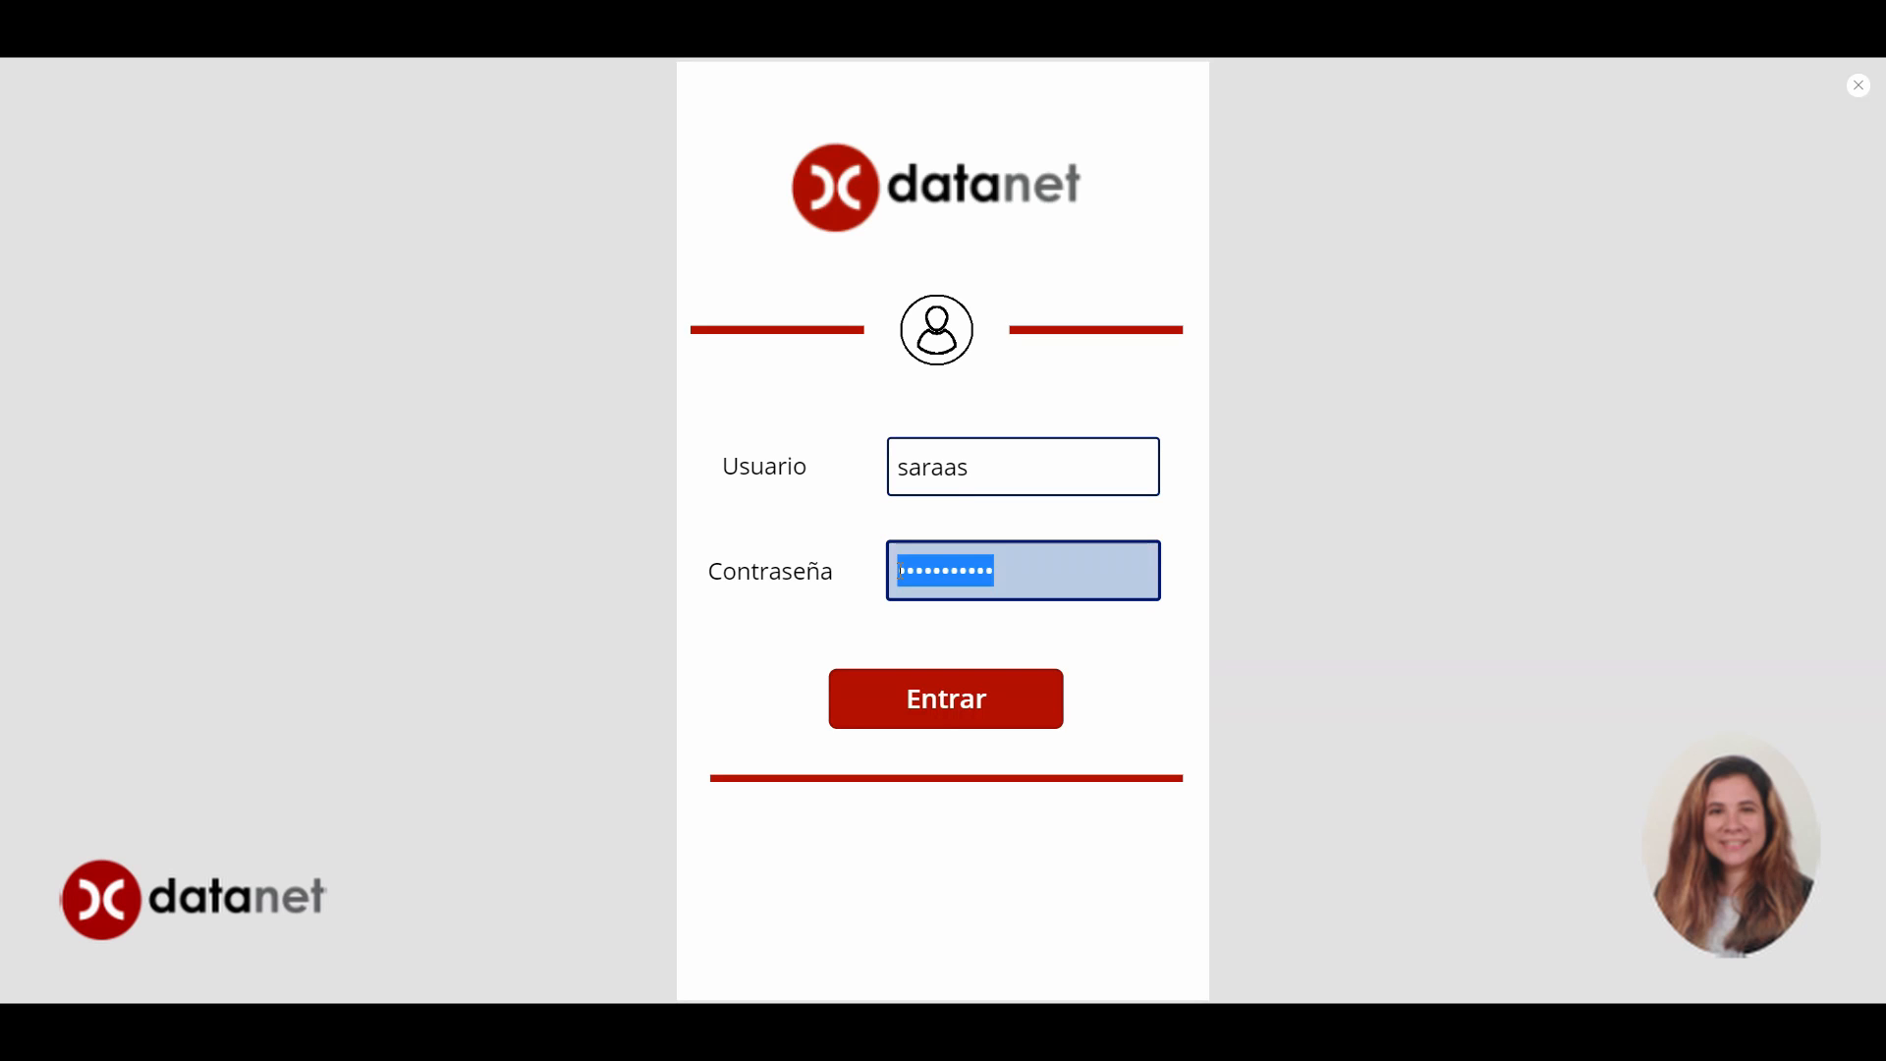
{"action": "left_click", "coordinate": [1018, 561]}
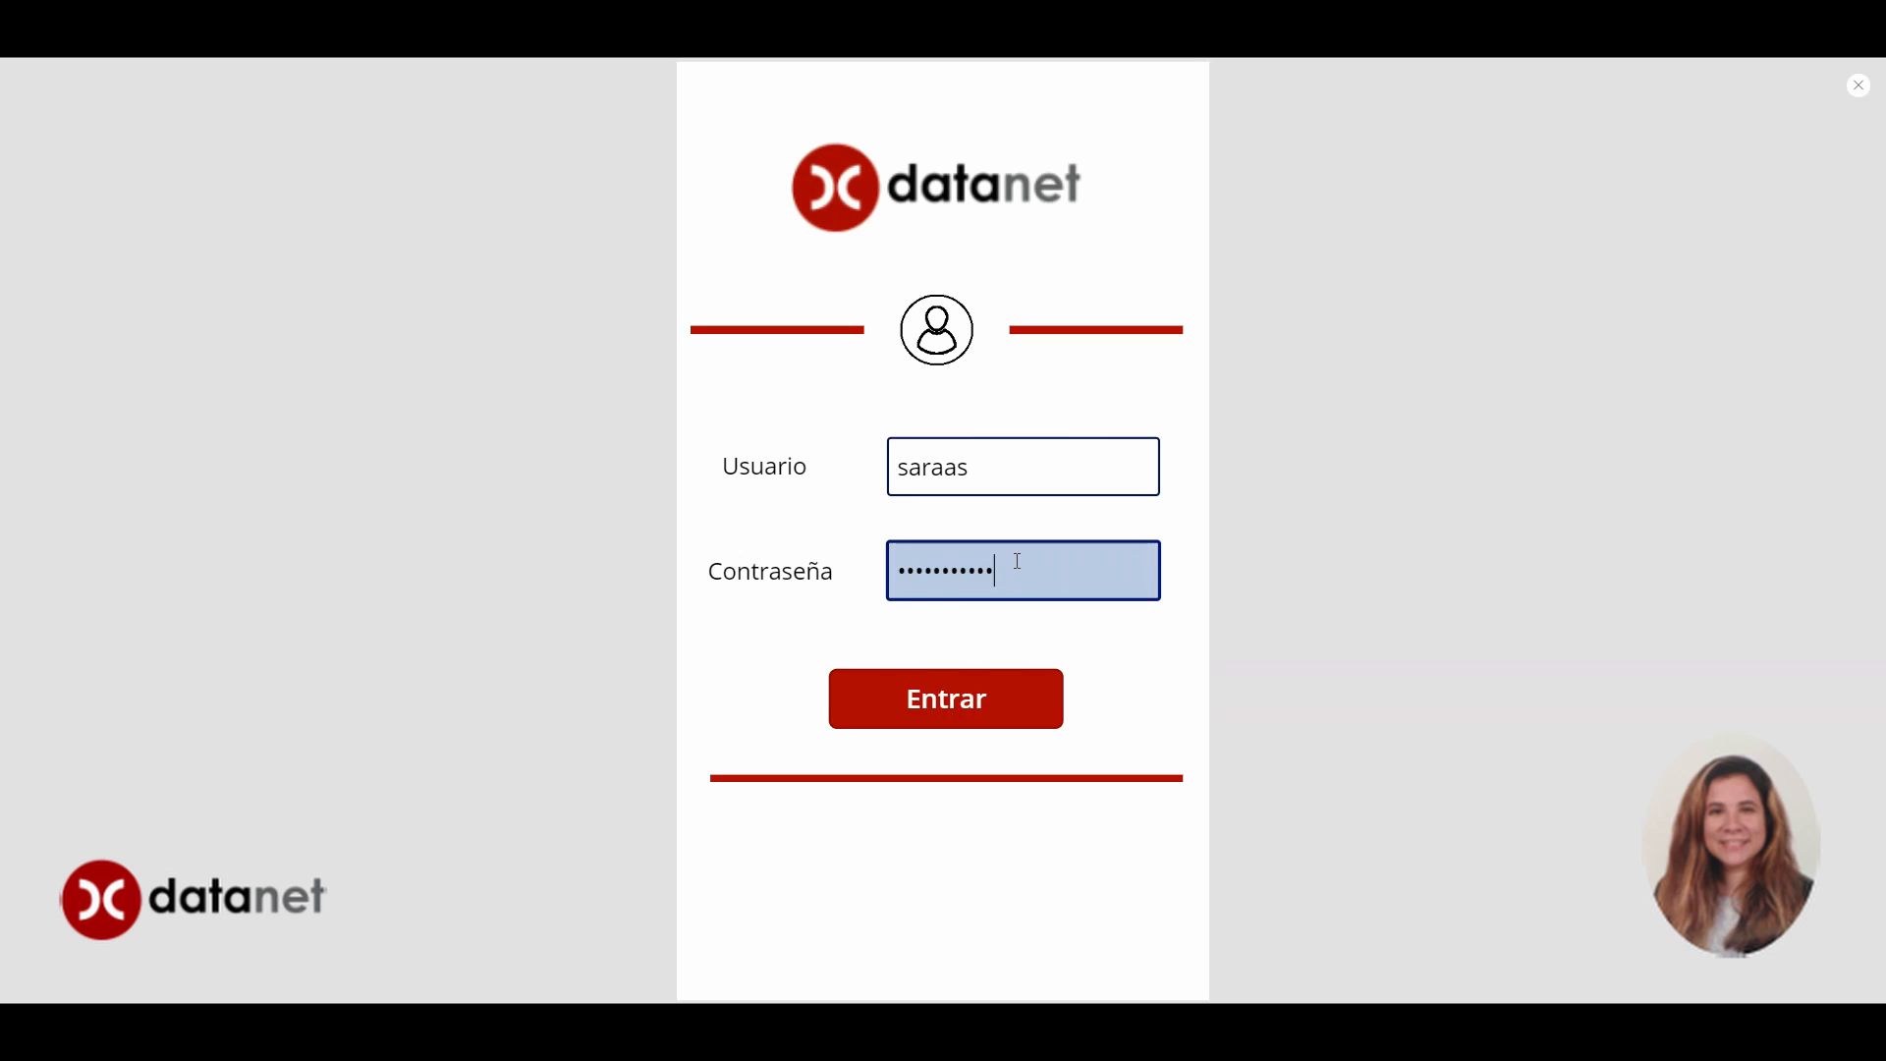
{"action": "left_click", "coordinate": [978, 699]}
{"action": "left_click", "coordinate": [982, 700]}
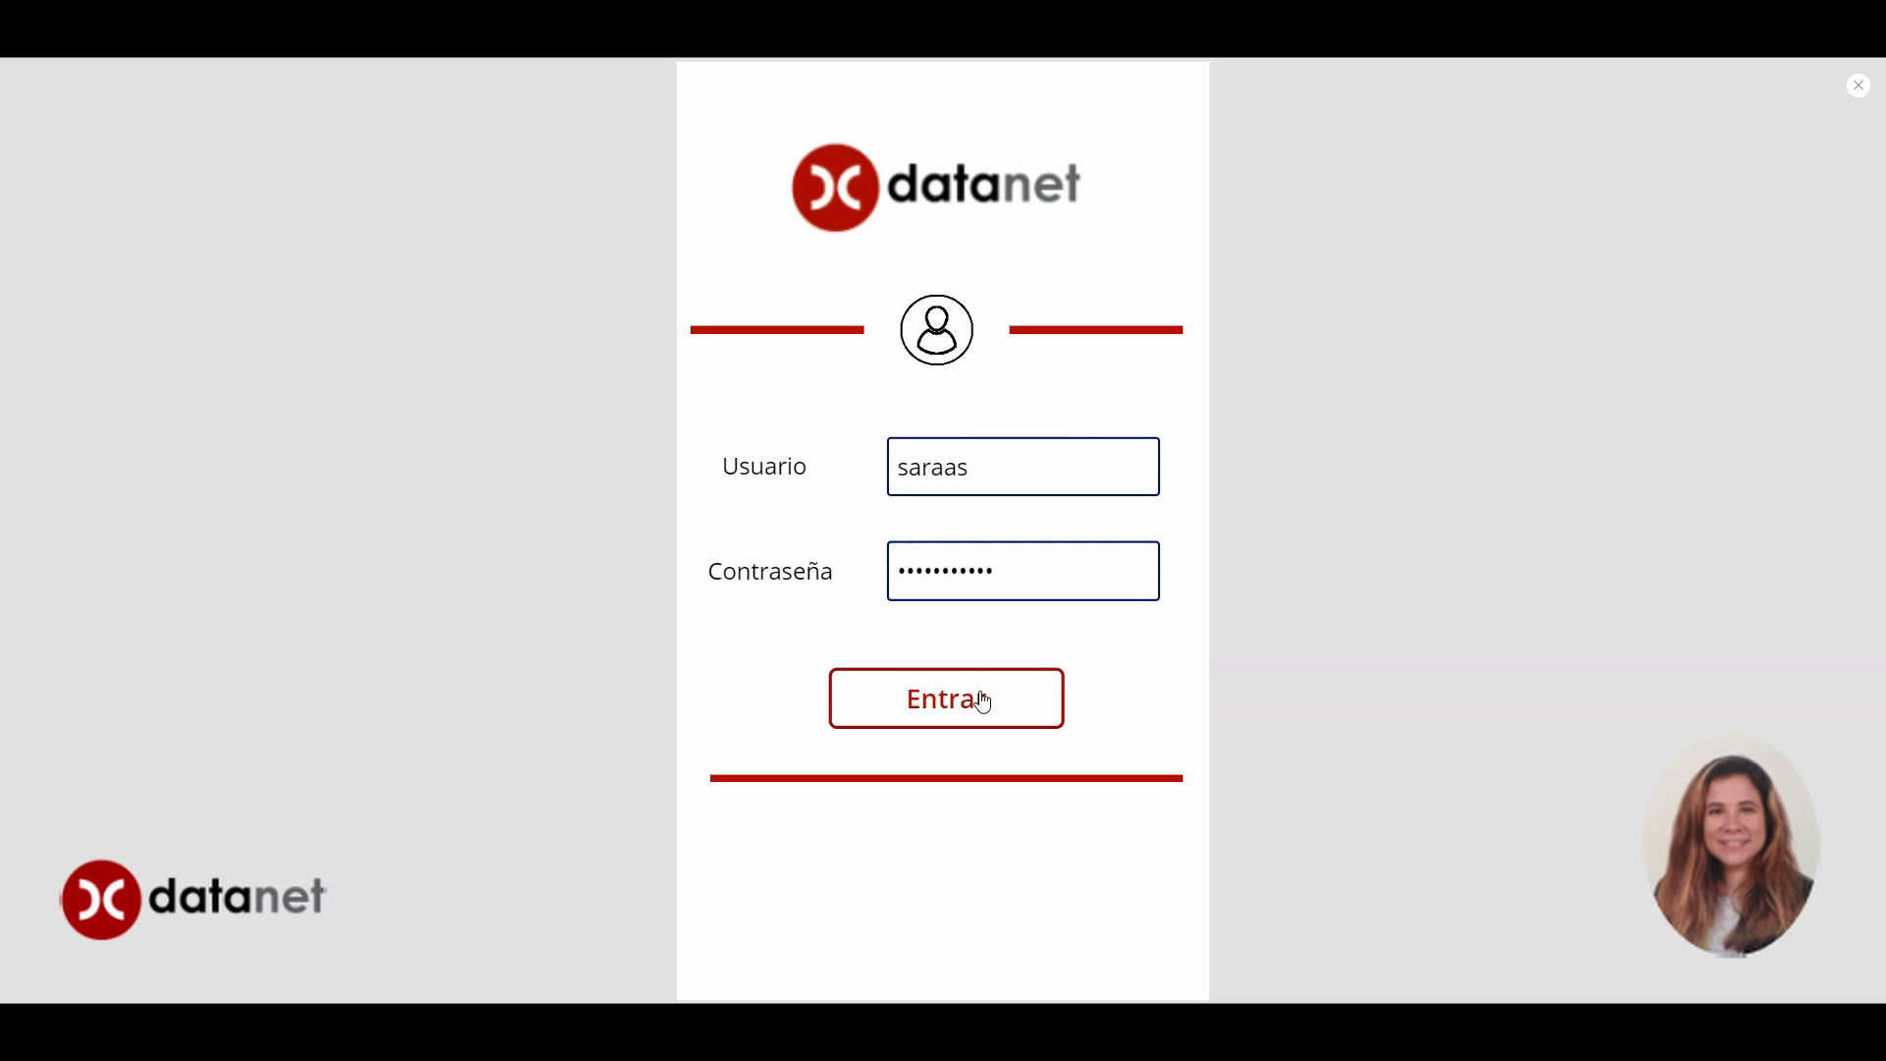
{"action": "left_click", "coordinate": [1860, 92]}
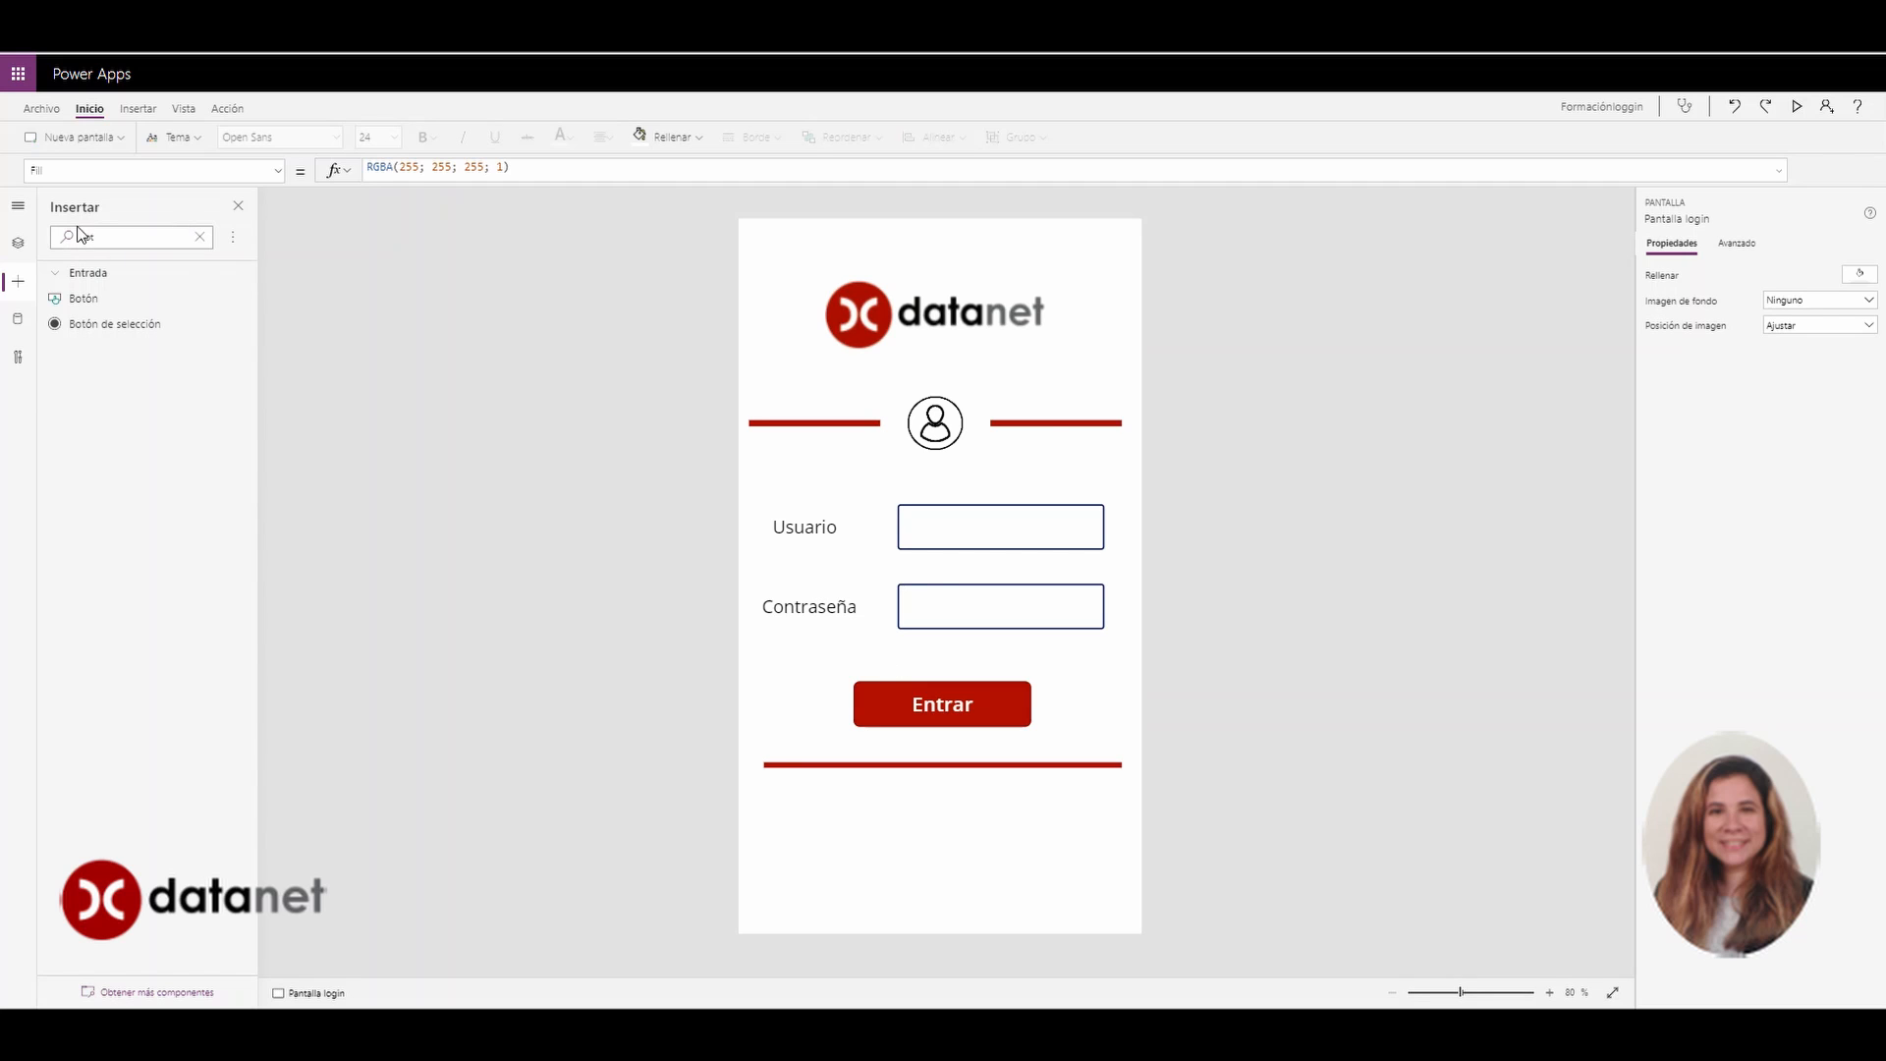
In the Tree view, rename the two labels to label usuario and label contraseña
{"action": "left_click", "coordinate": [19, 245]}
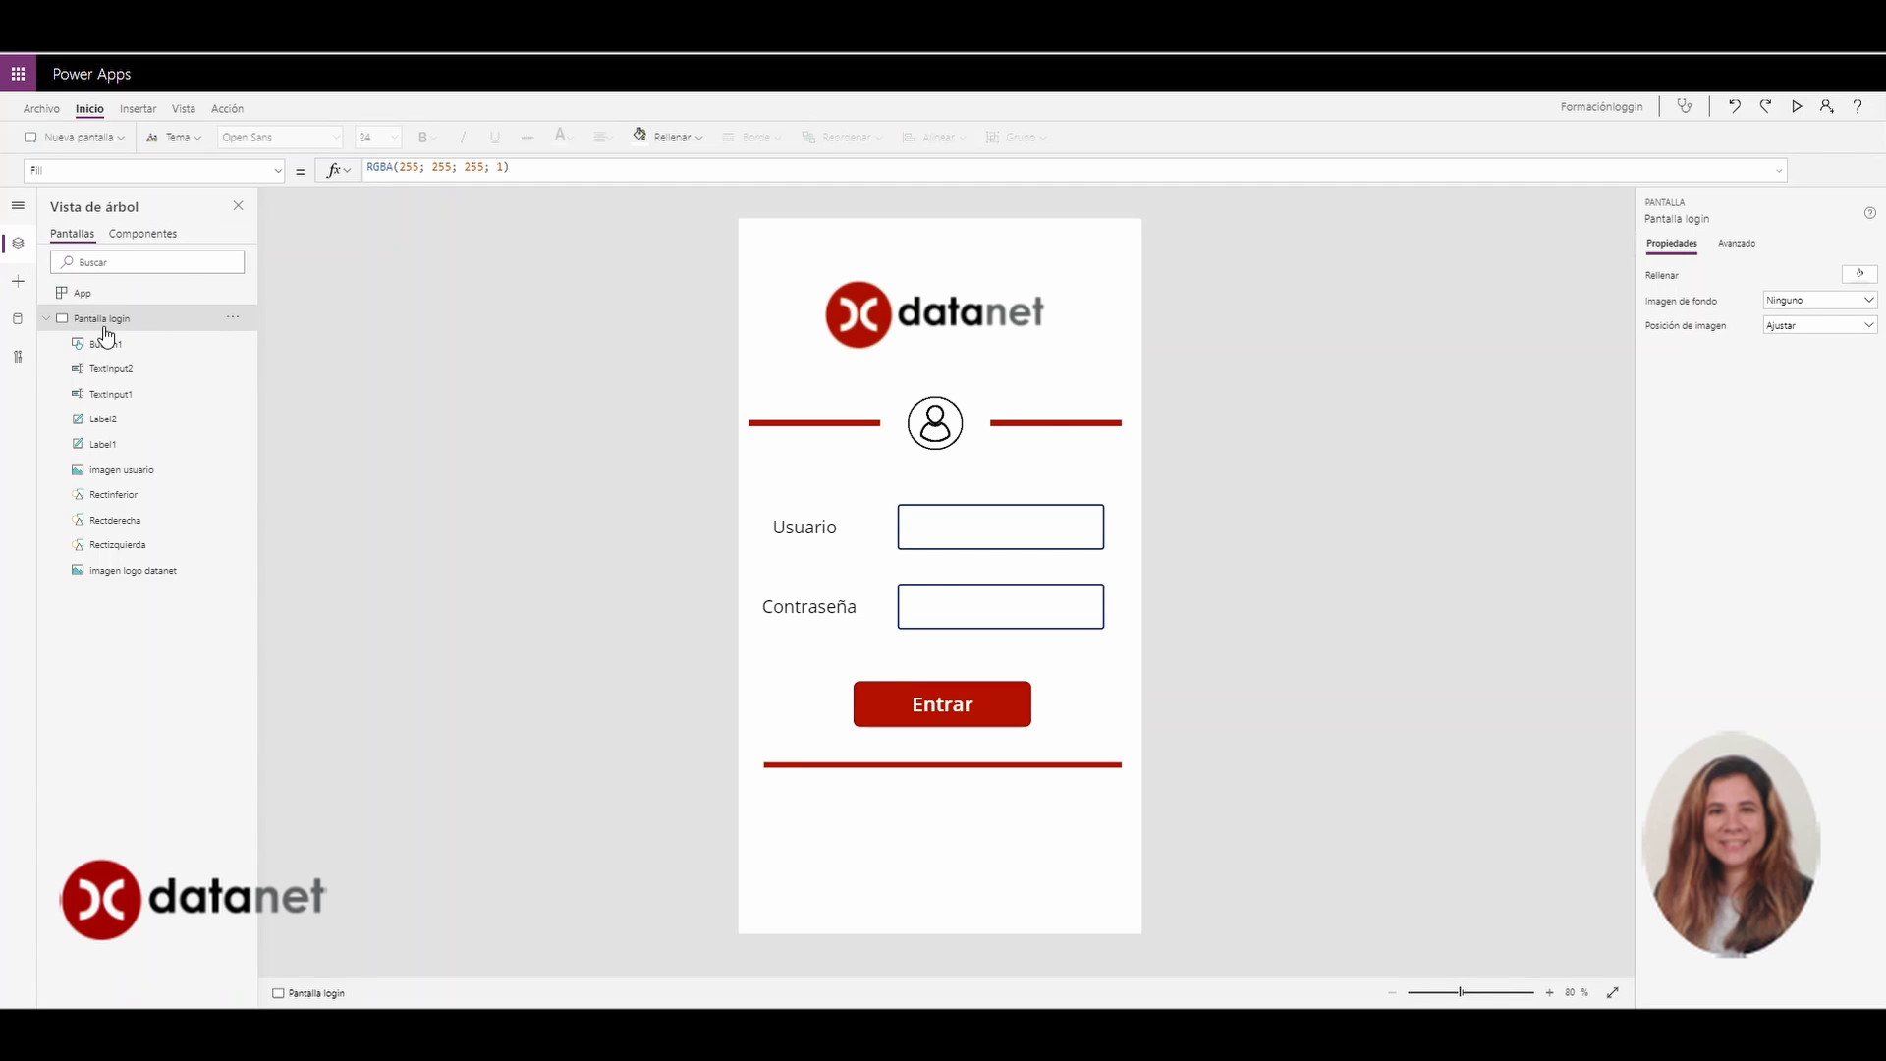
{"action": "left_click", "coordinate": [102, 453]}
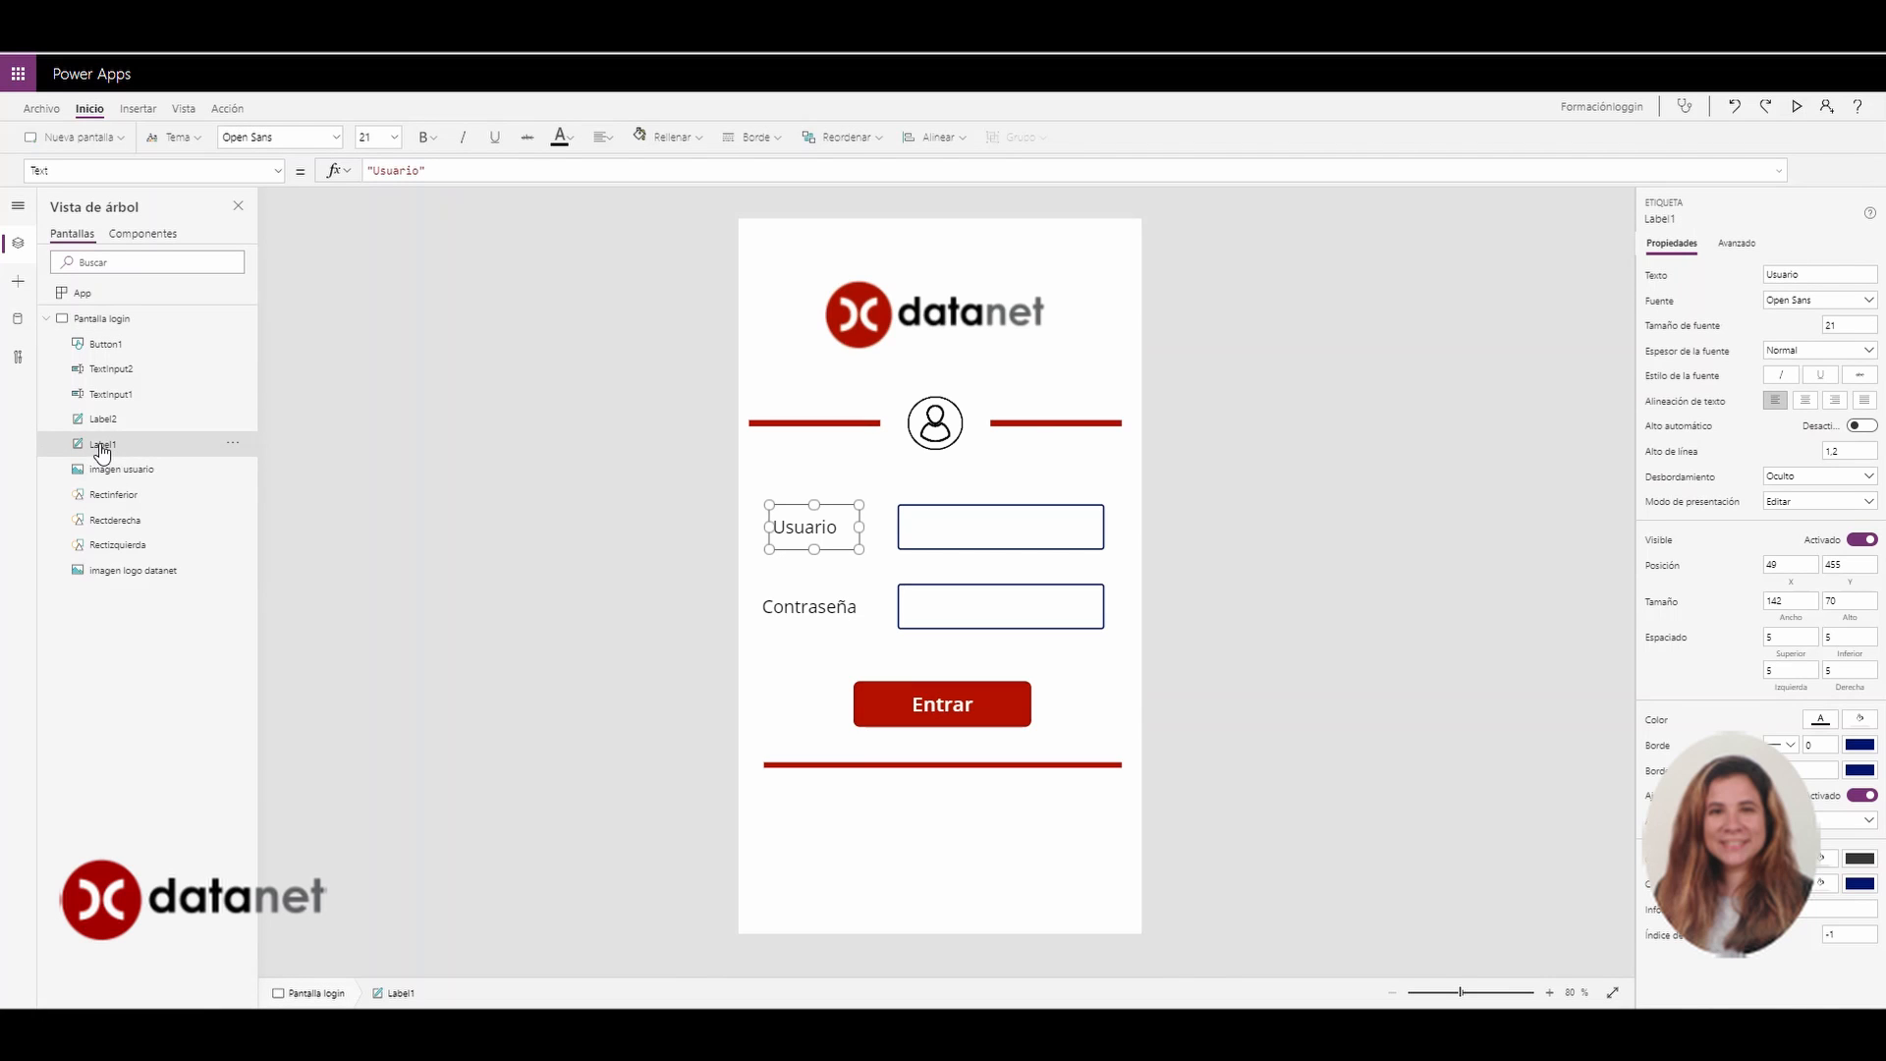
{"action": "double_click", "coordinate": [102, 445]}
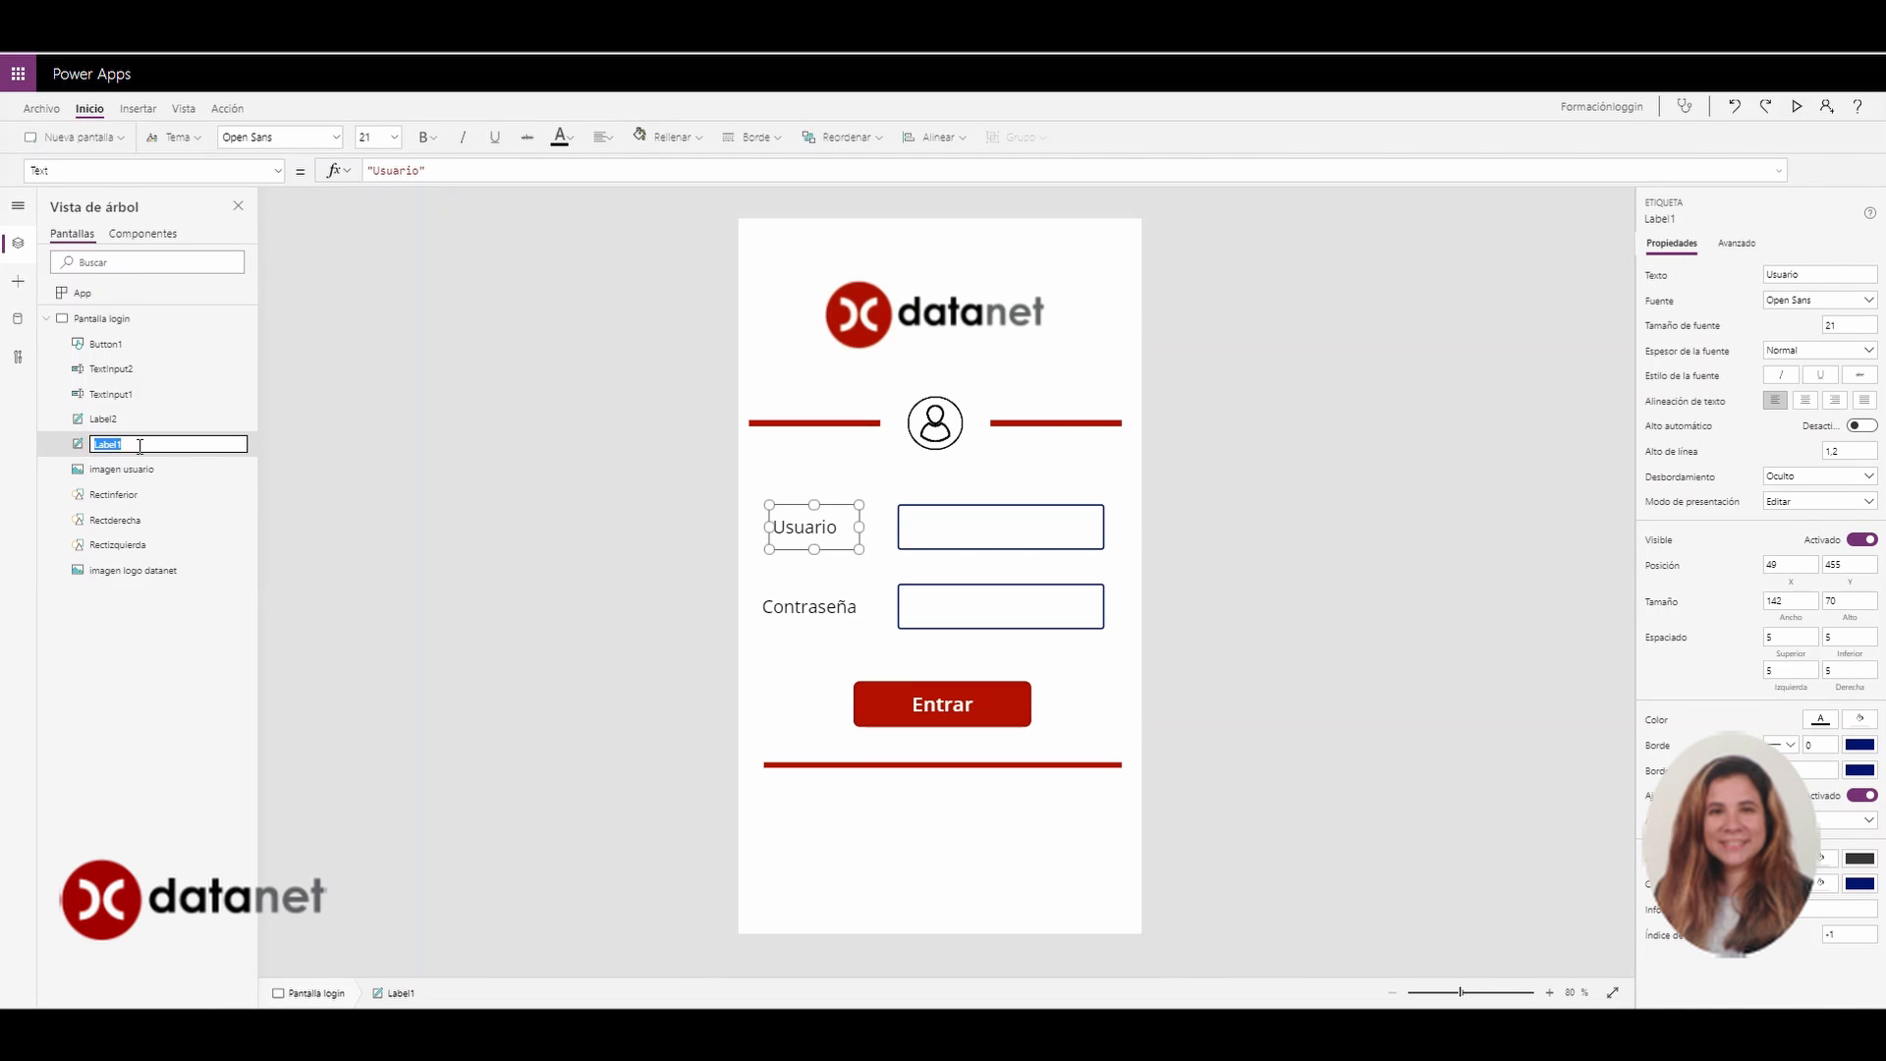
{"action": "type", "text": "label usuariio"}
{"action": "key", "text": "Return"}
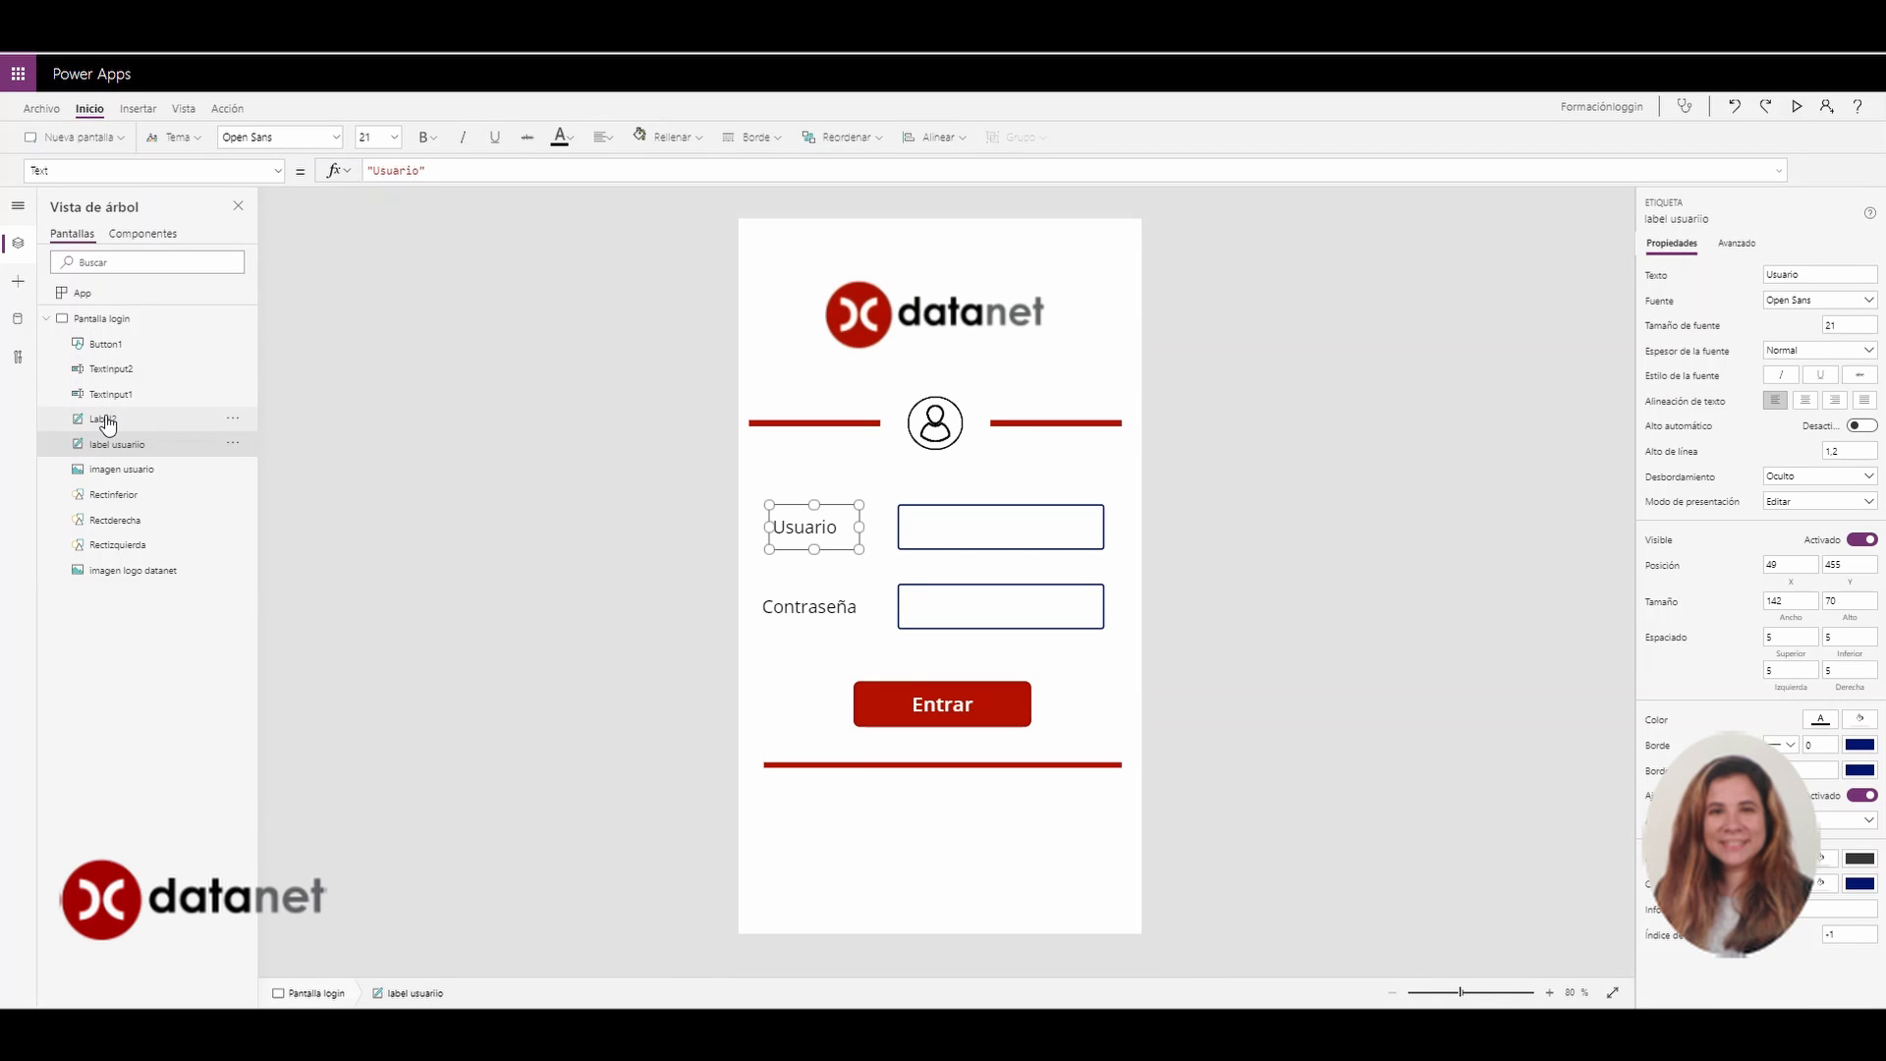
{"action": "left_click", "coordinate": [108, 425]}
{"action": "double_click", "coordinate": [108, 424]}
{"action": "key", "text": "BackSpace"}
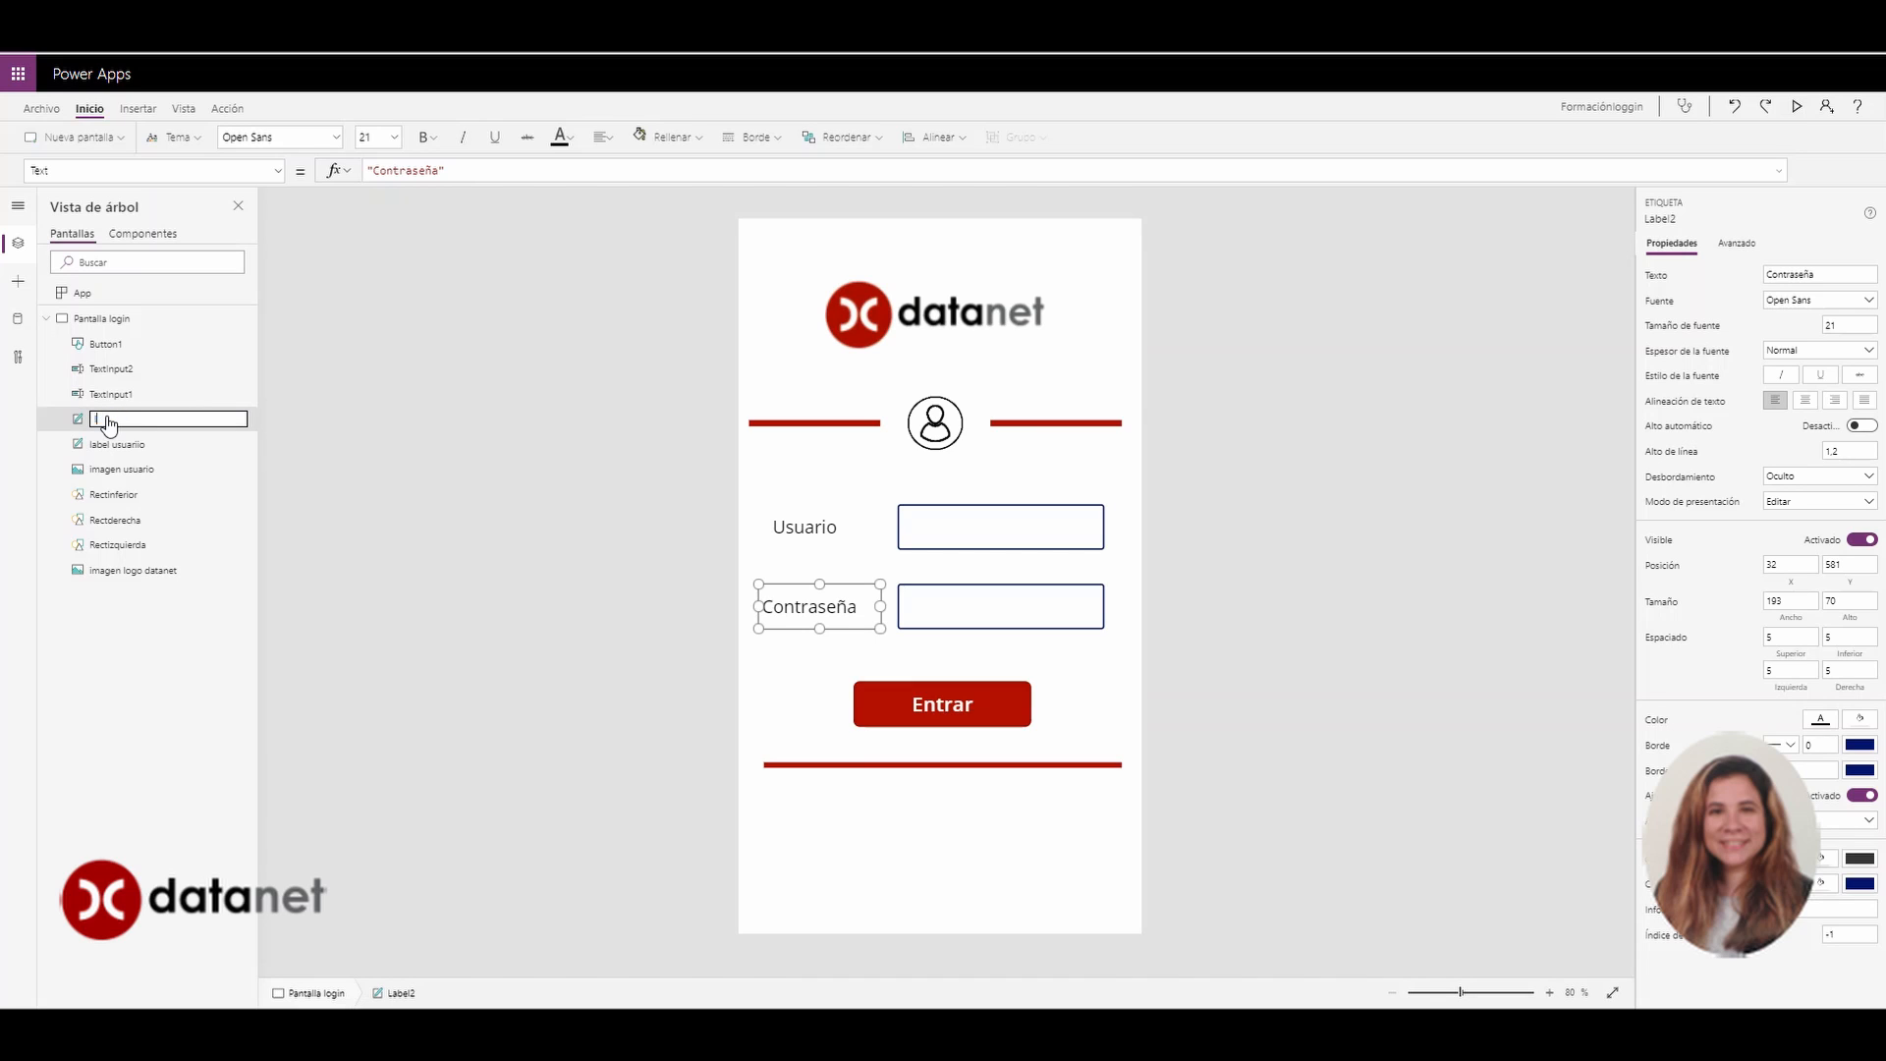
{"action": "type", "text": "label con"}
{"action": "type", "text": "straeña"}
{"action": "key", "text": "BackSpace"}
{"action": "key", "text": "BackSpace"}
{"action": "type", "text": "seña"}
{"action": "key", "text": "Return"}
Rename the input boxes textusuario and textcontraseña and the Entrar button botonentrar
{"action": "left_click", "coordinate": [110, 401]}
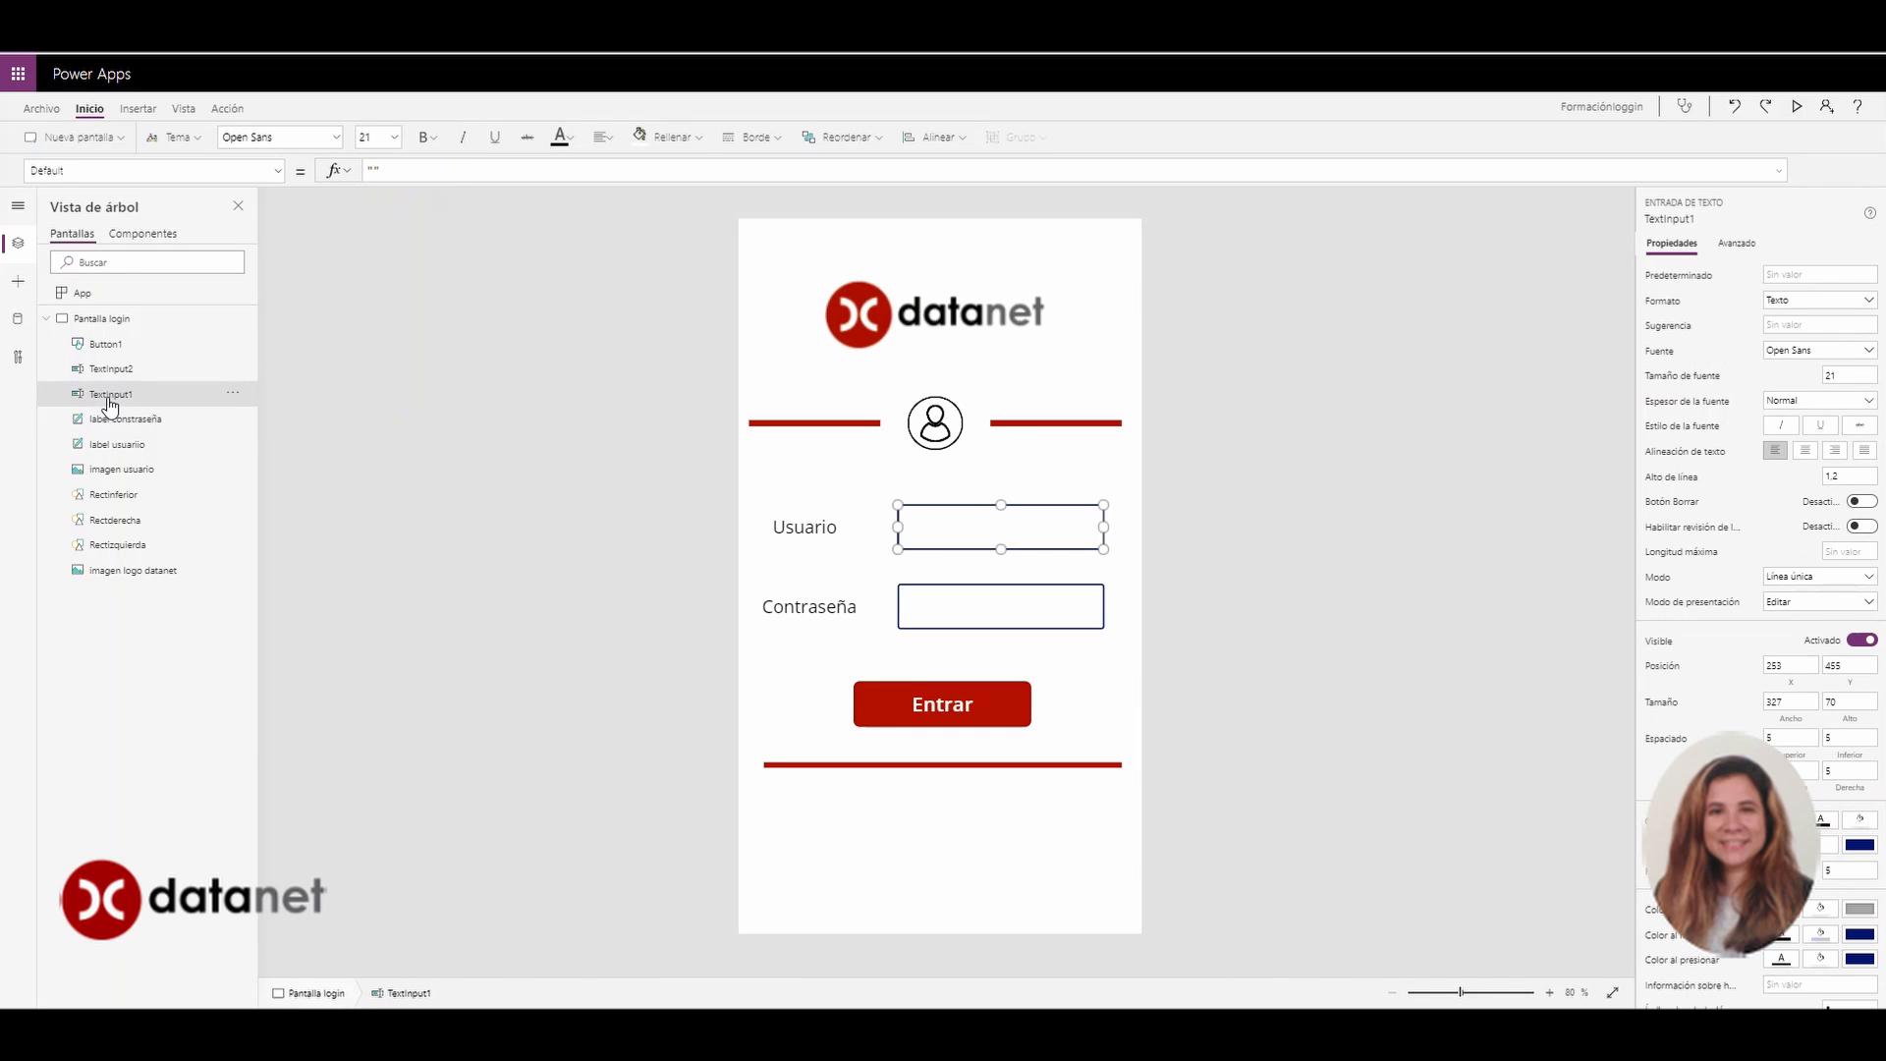
{"action": "double_click", "coordinate": [110, 398]}
{"action": "type", "text": "te"}
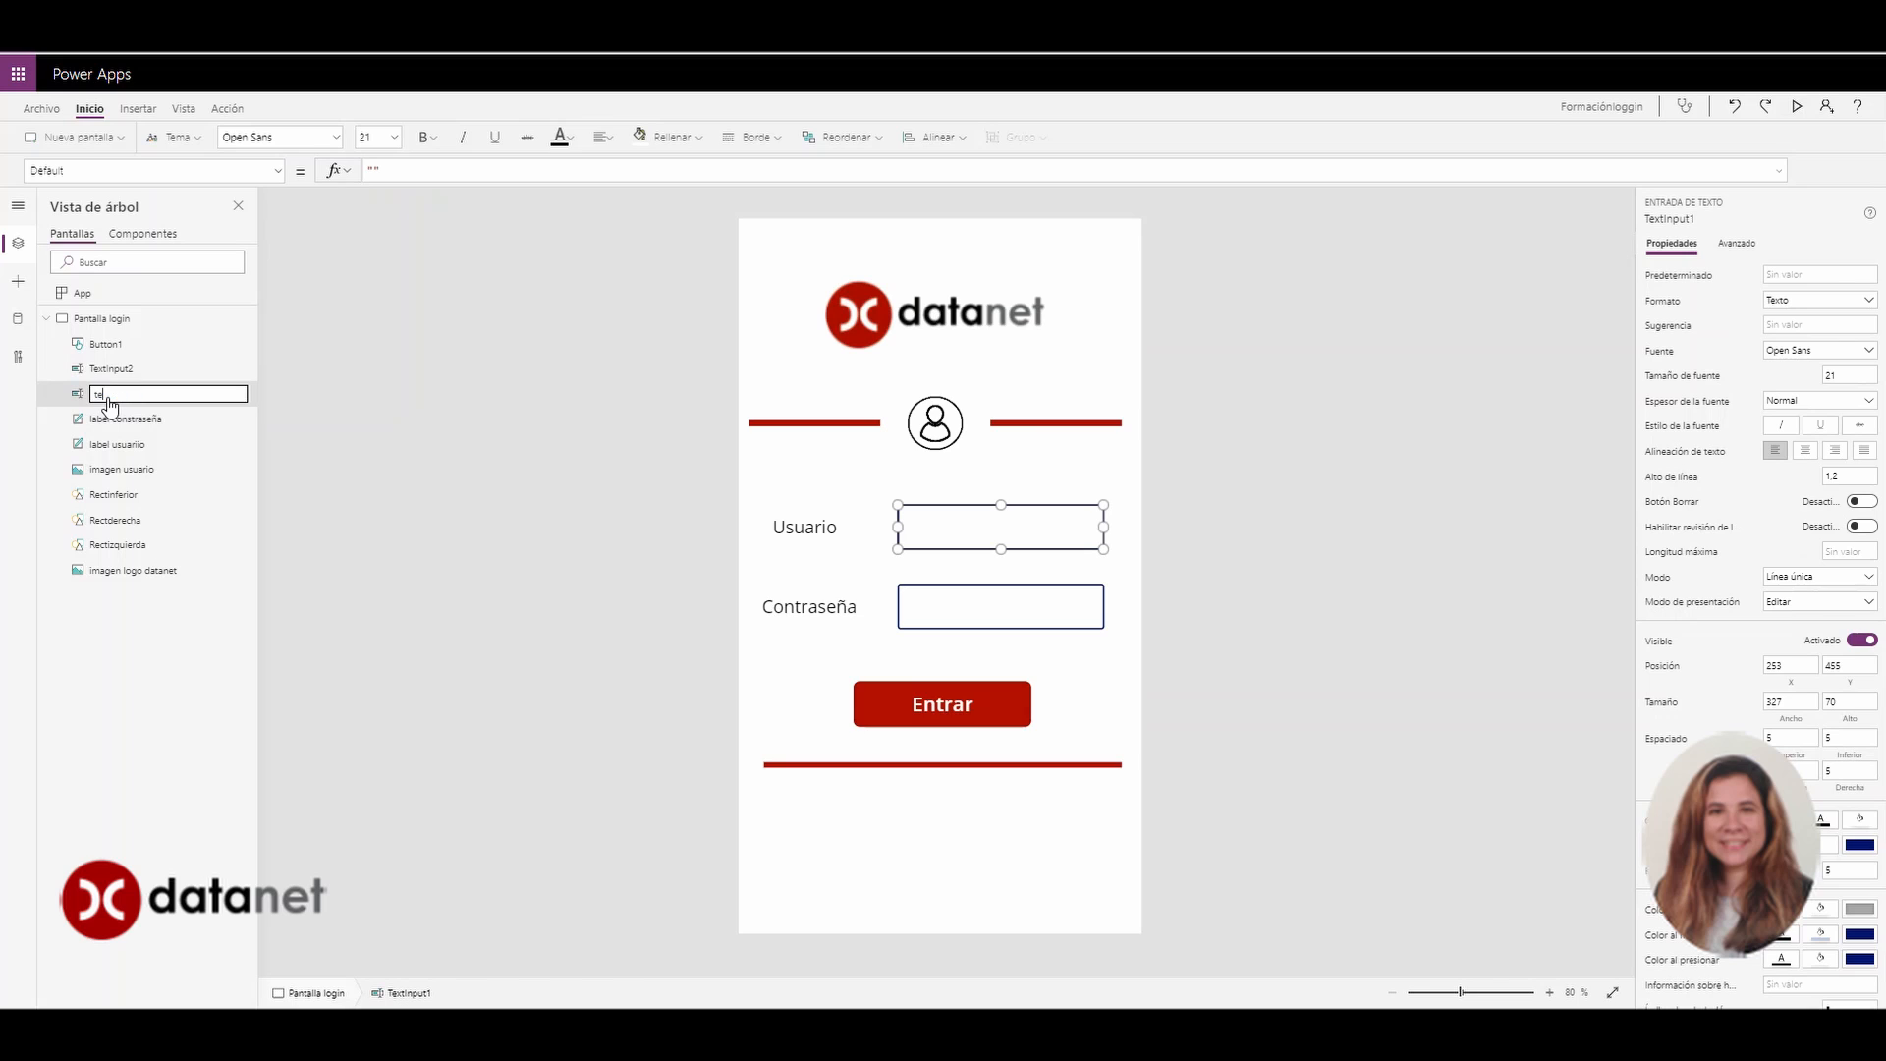
{"action": "type", "text": "xtusuario"}
{"action": "key", "text": "Return"}
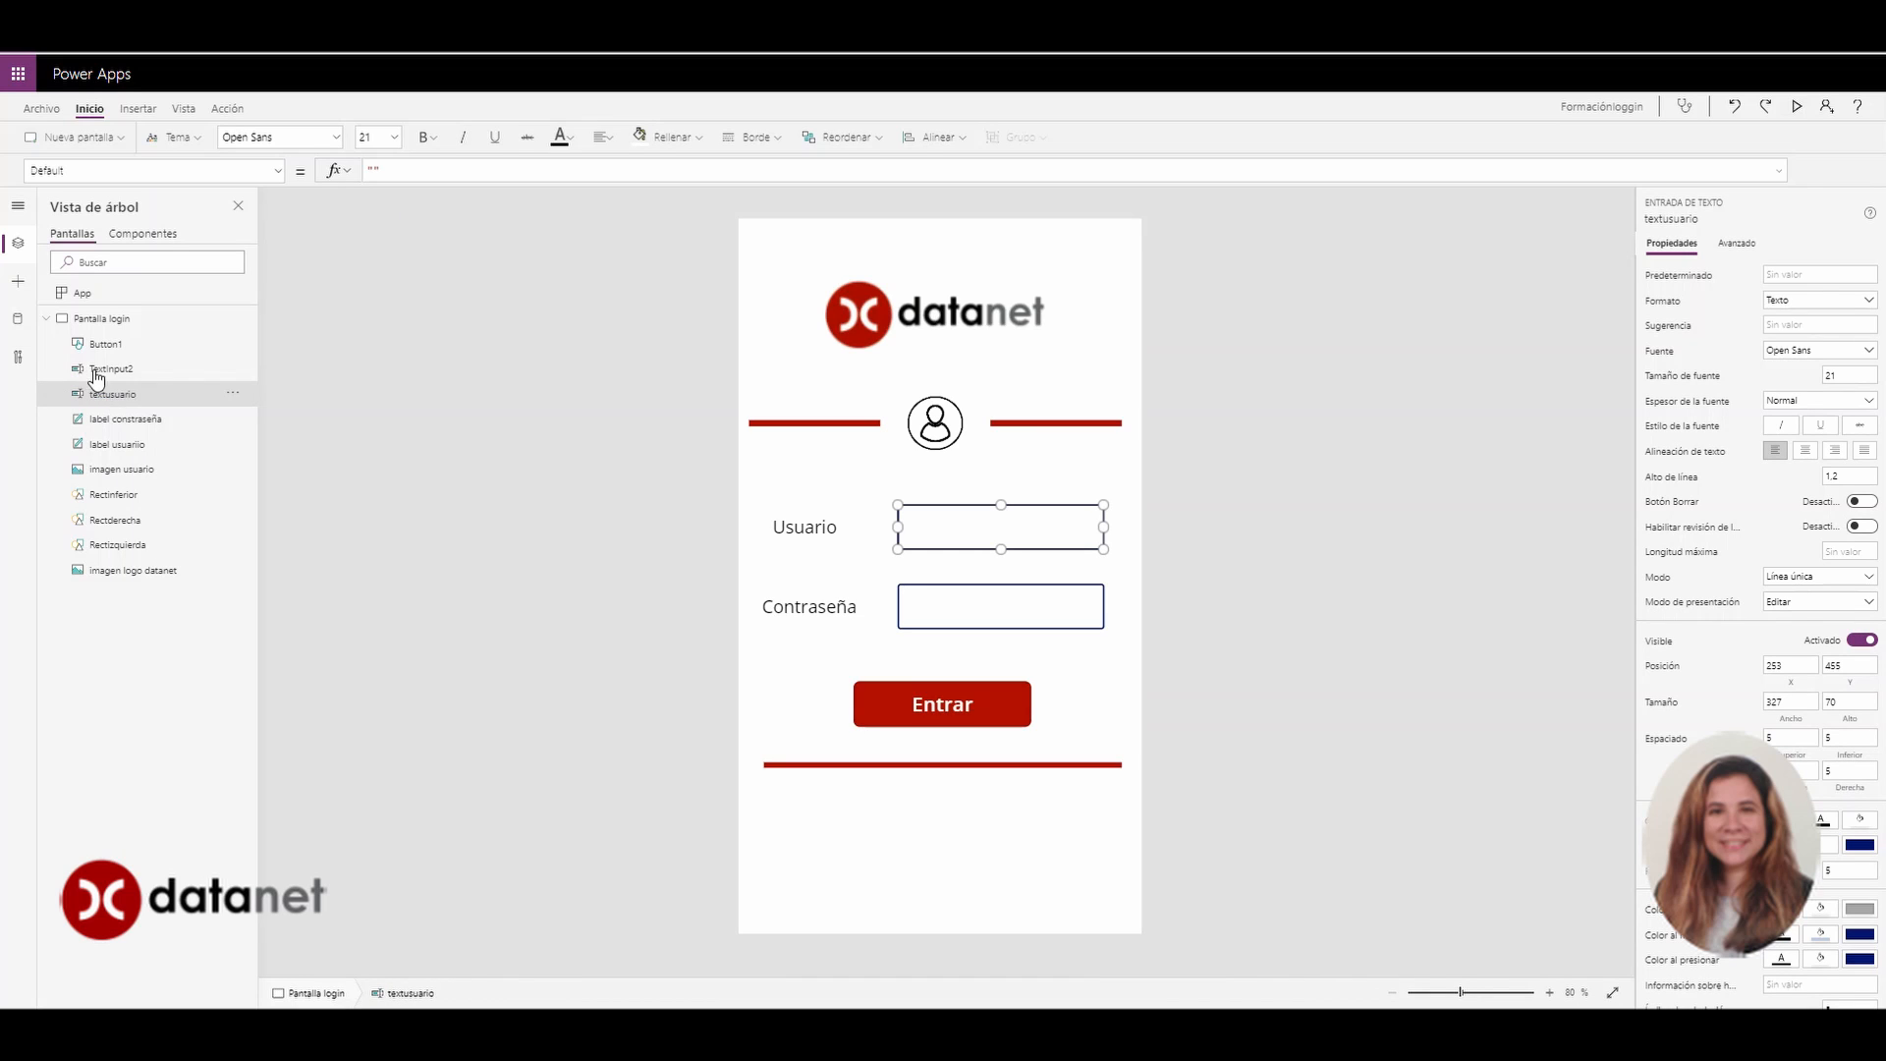
{"action": "double_click", "coordinate": [98, 372]}
{"action": "type", "text": "te"}
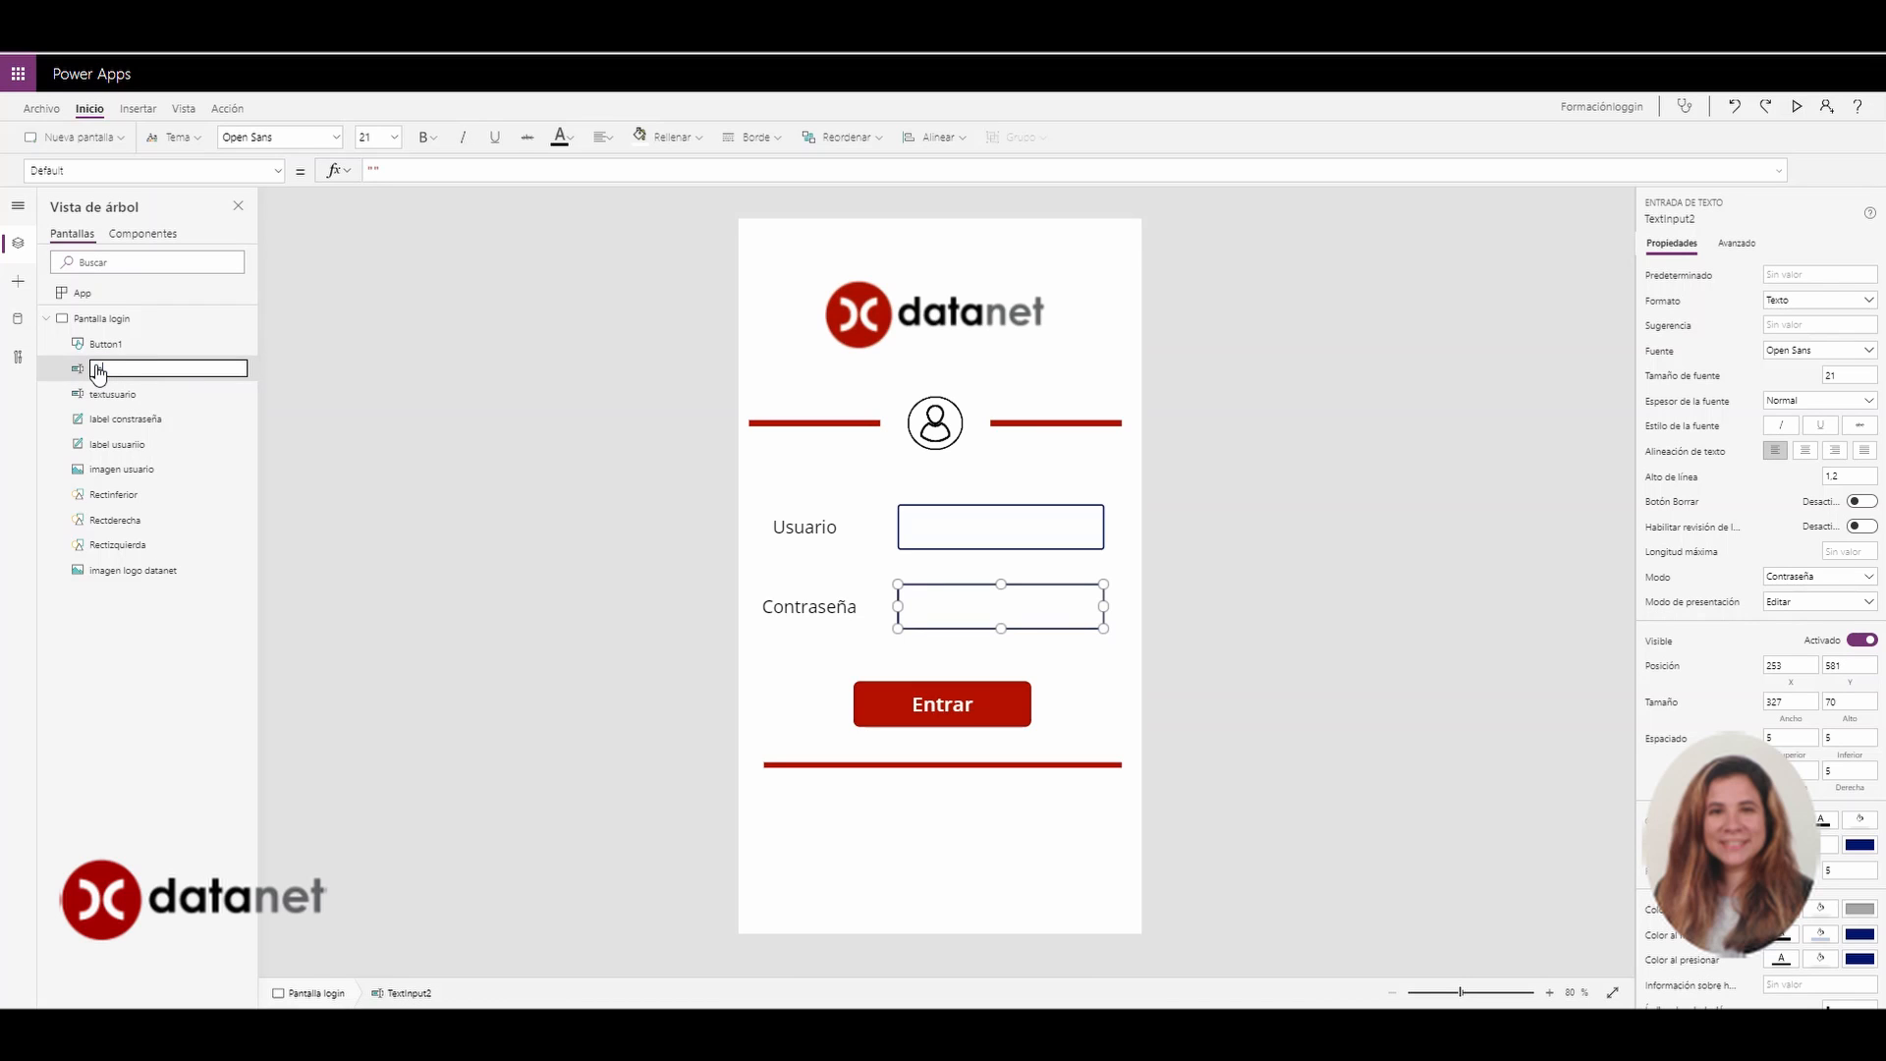
{"action": "type", "text": "xtcontraseña"}
{"action": "key", "text": "Return"}
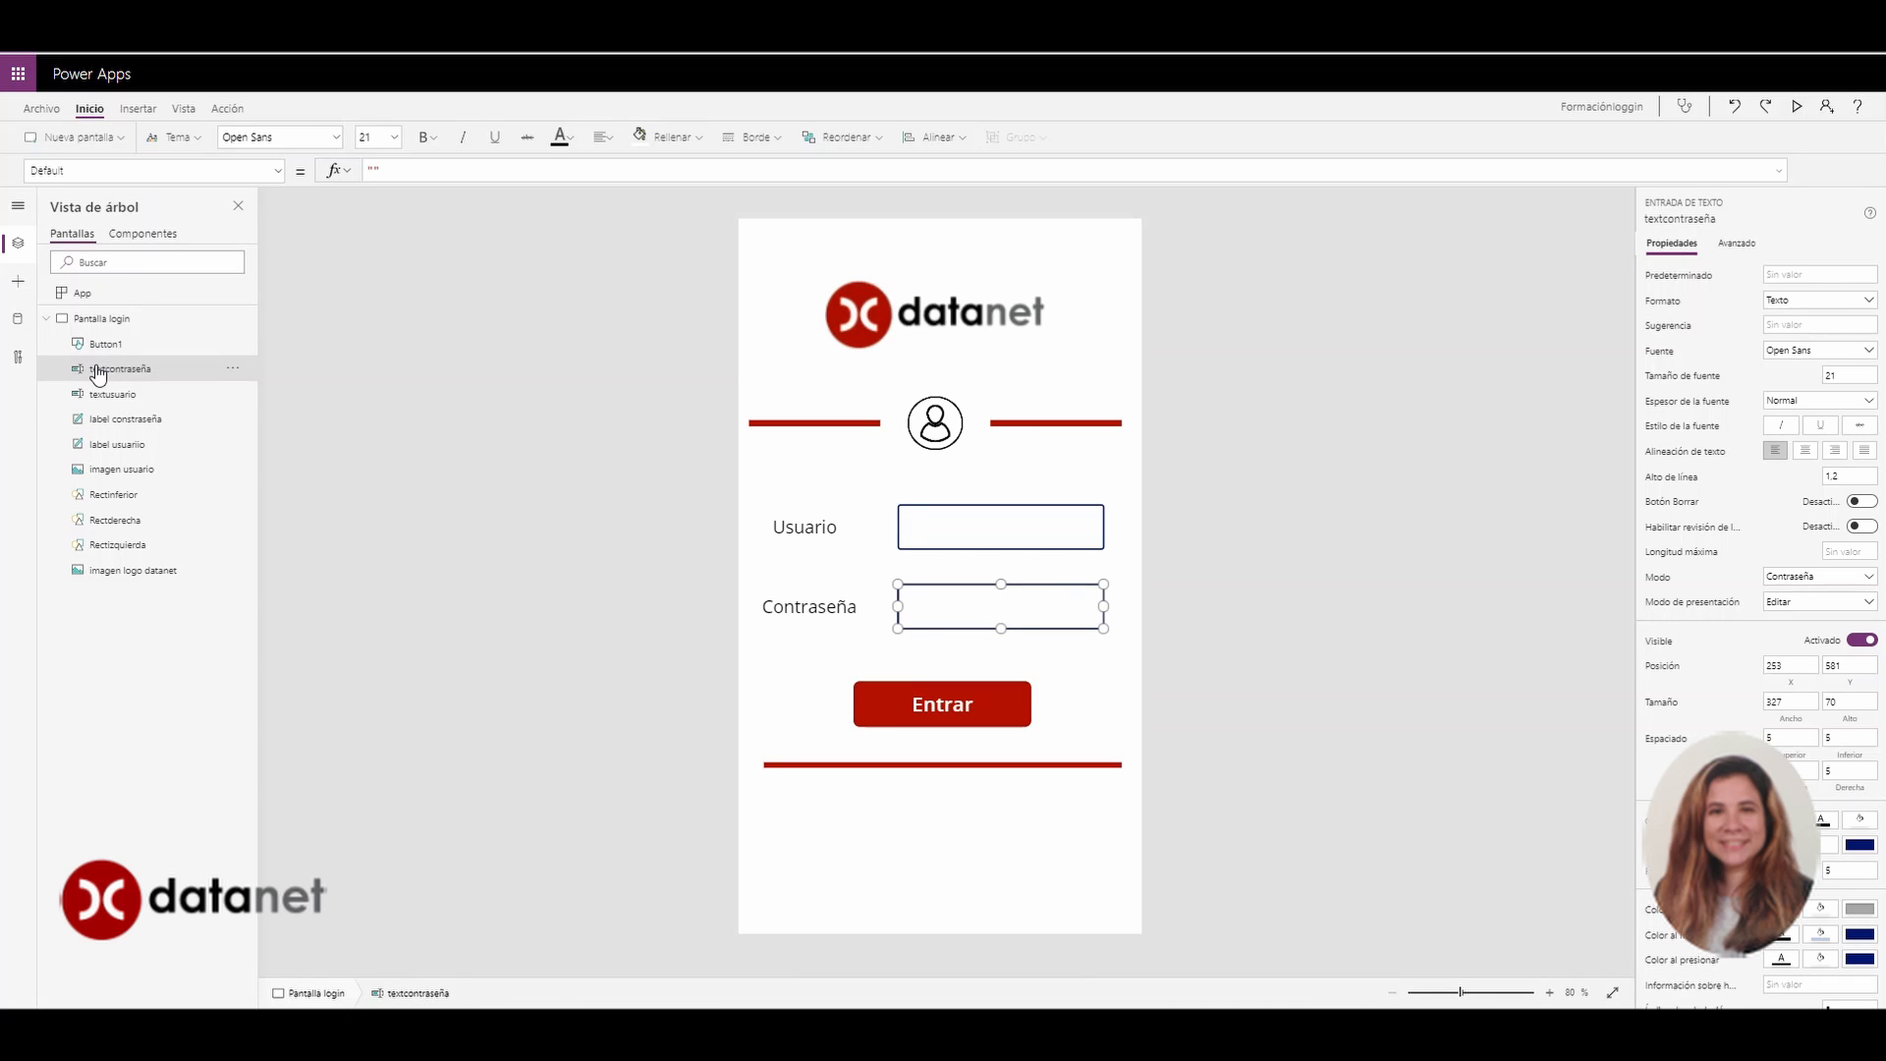
{"action": "double_click", "coordinate": [104, 343]}
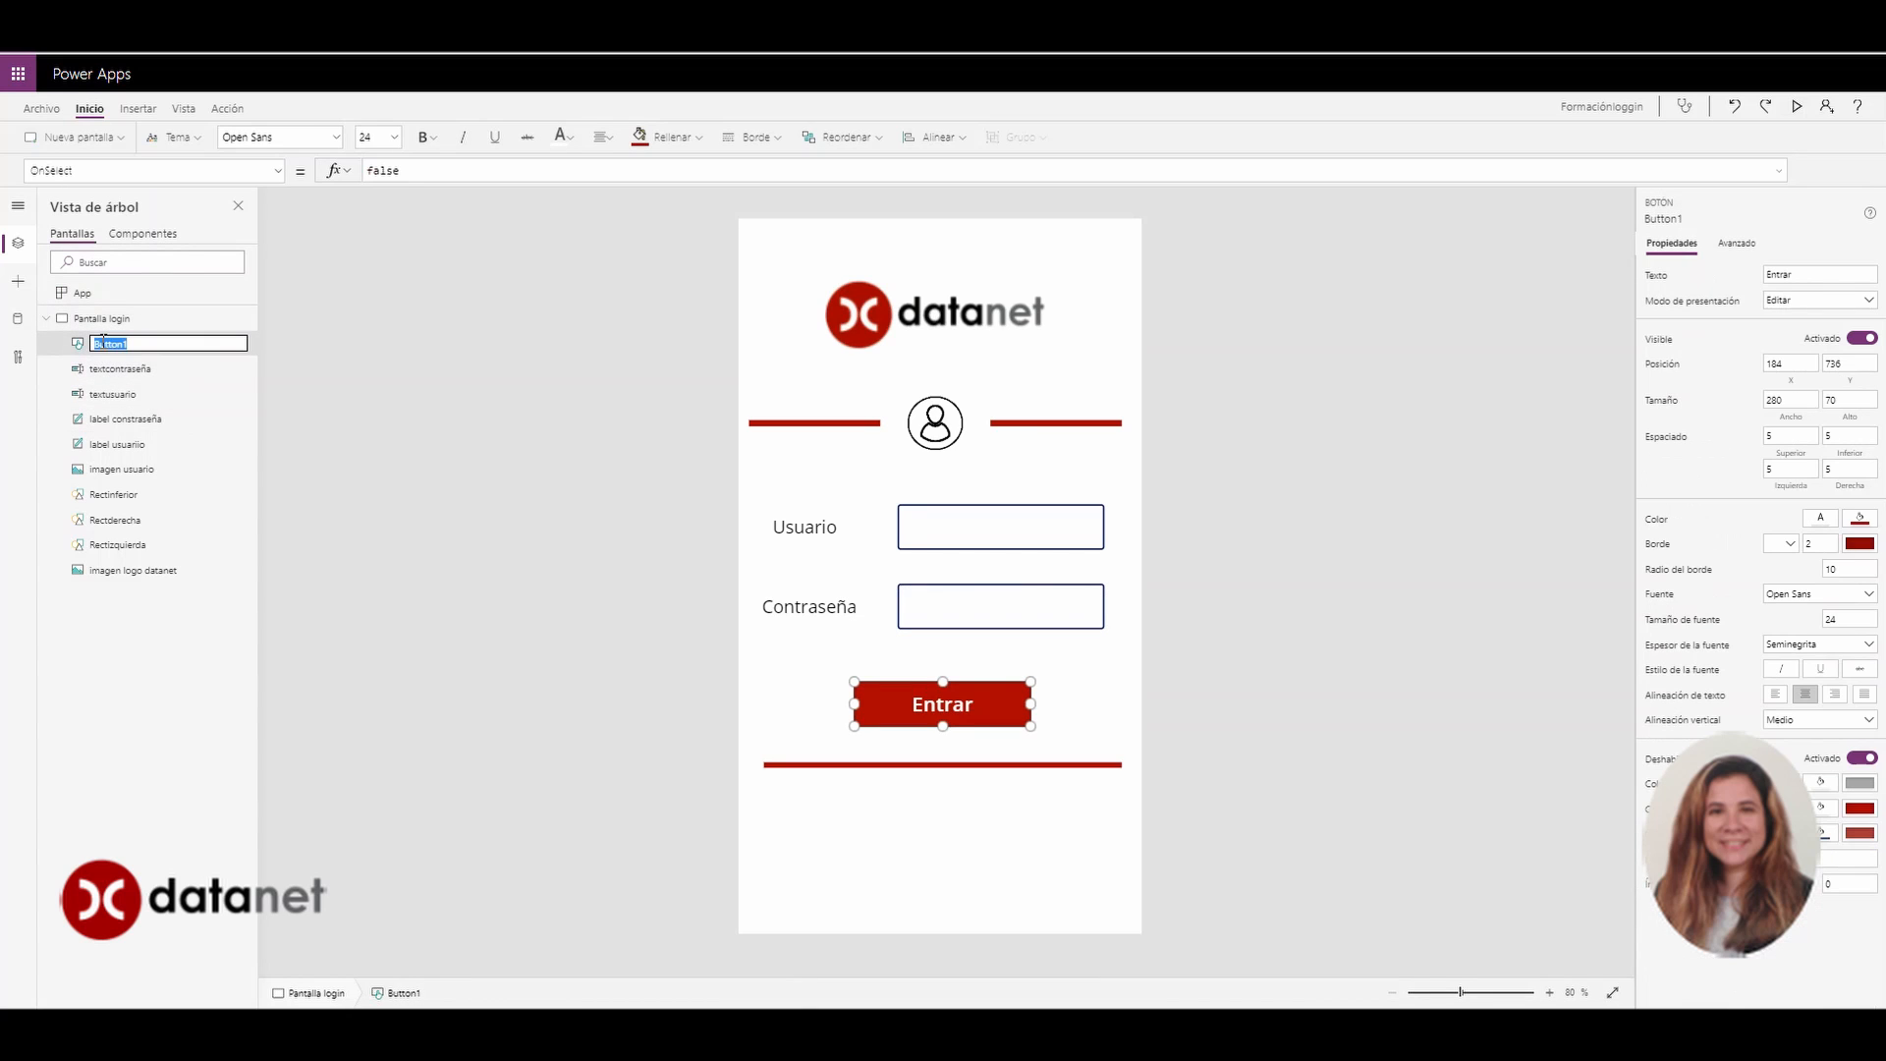
{"action": "type", "text": "botonentra"}
{"action": "type", "text": "r"}
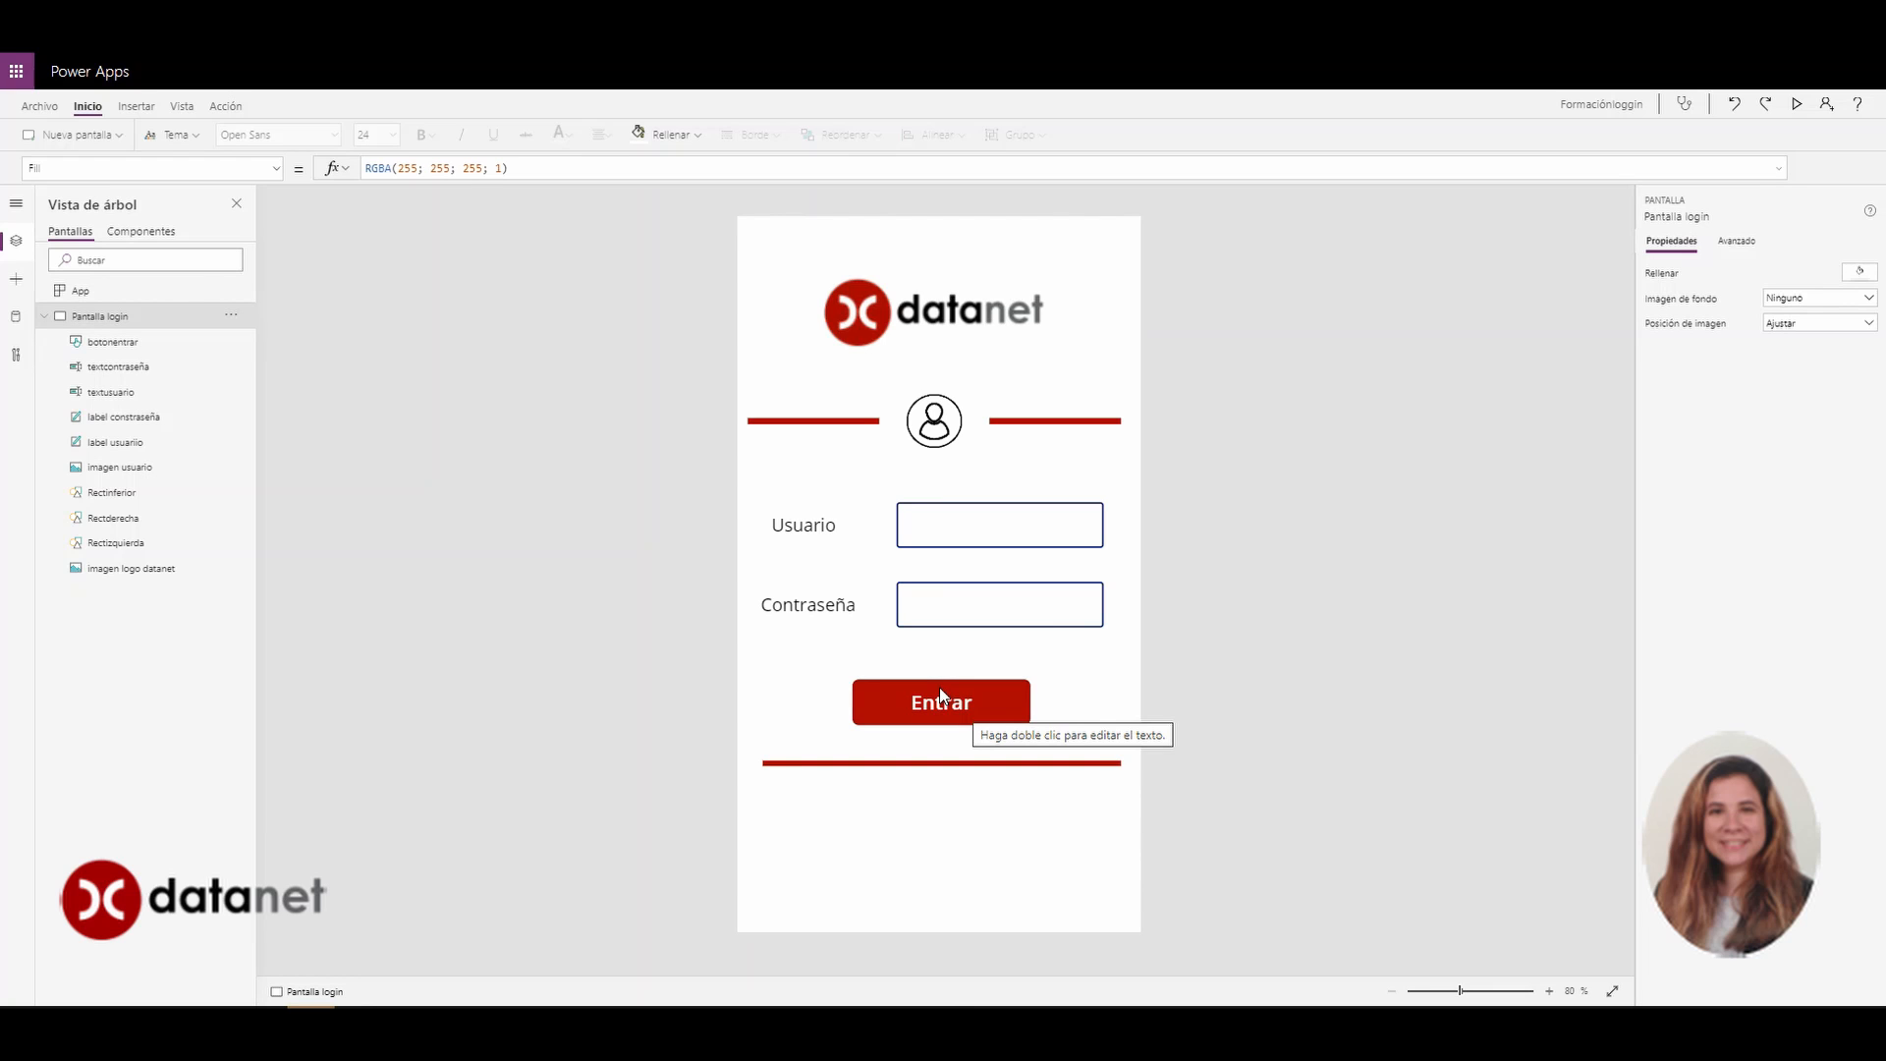
Add a new screen from the Correcto template and rename it from Screen1 to Pantalla 2
{"action": "left_click", "coordinate": [46, 317]}
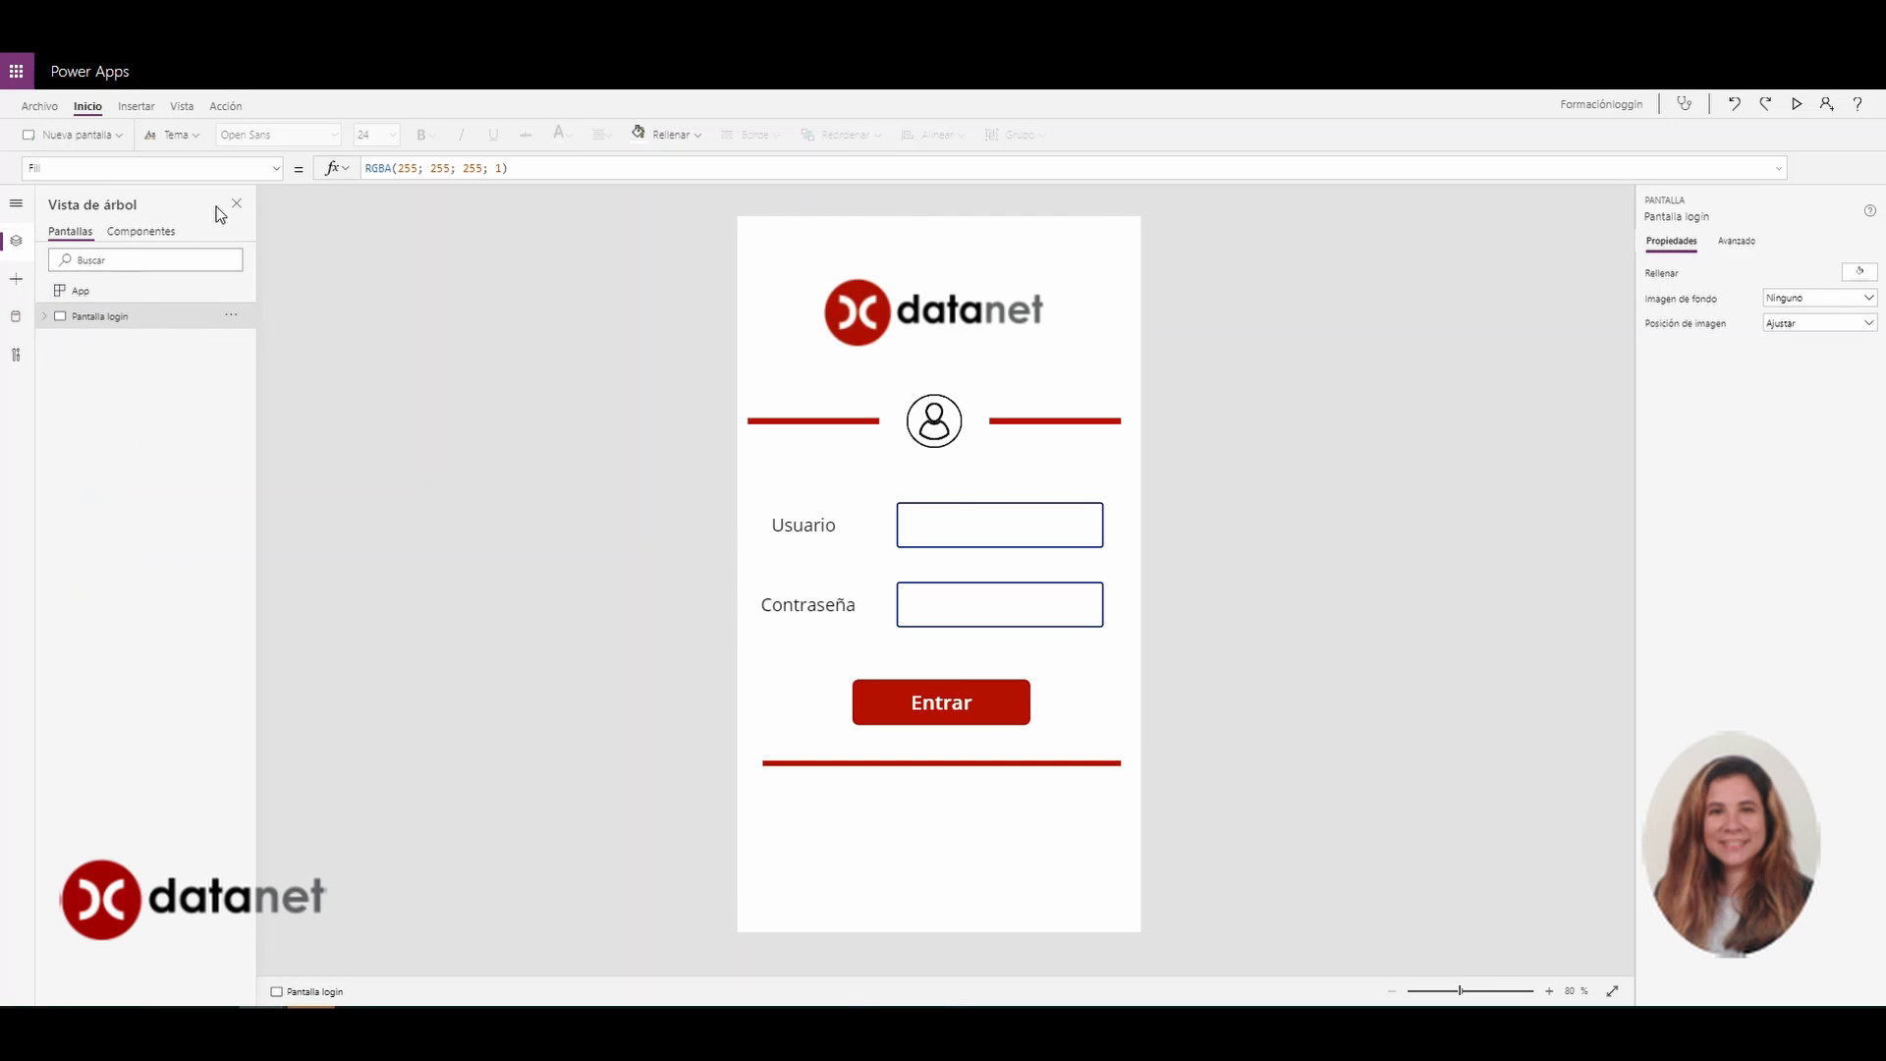
{"action": "left_click", "coordinate": [120, 137]}
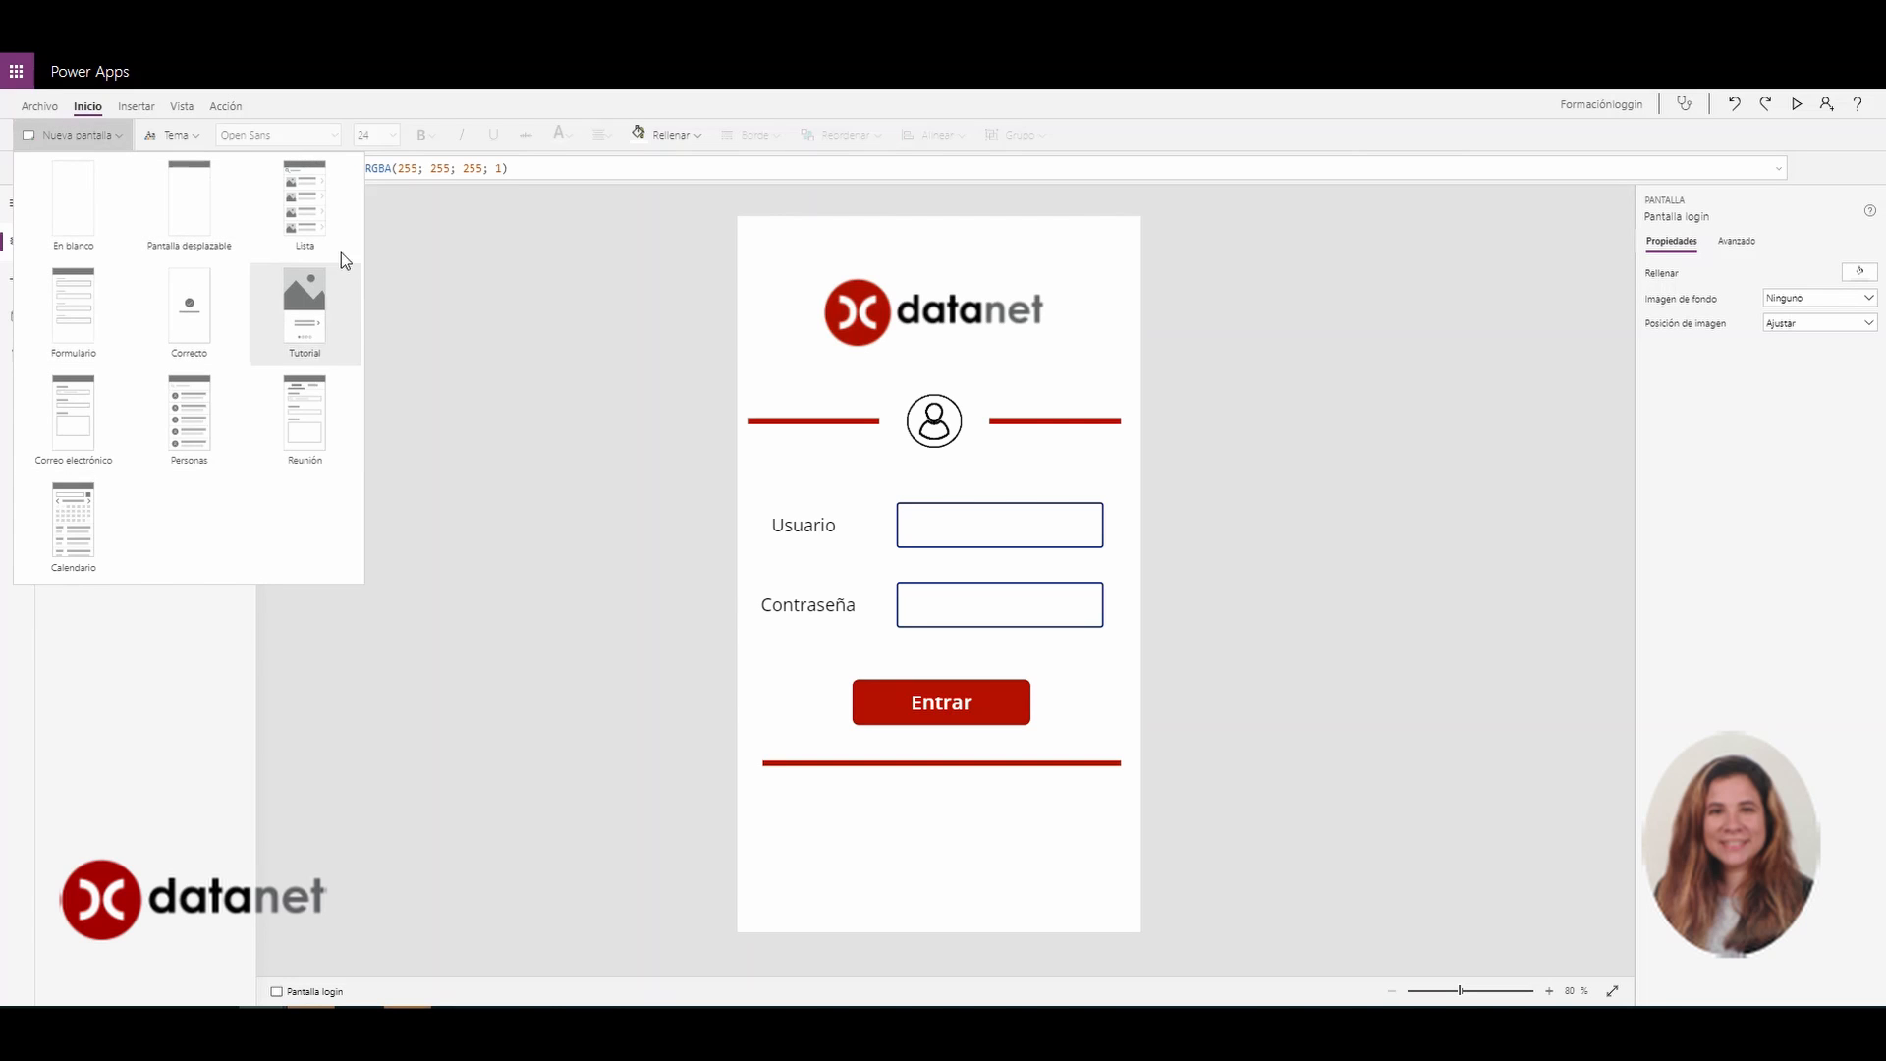
{"action": "left_click", "coordinate": [197, 332]}
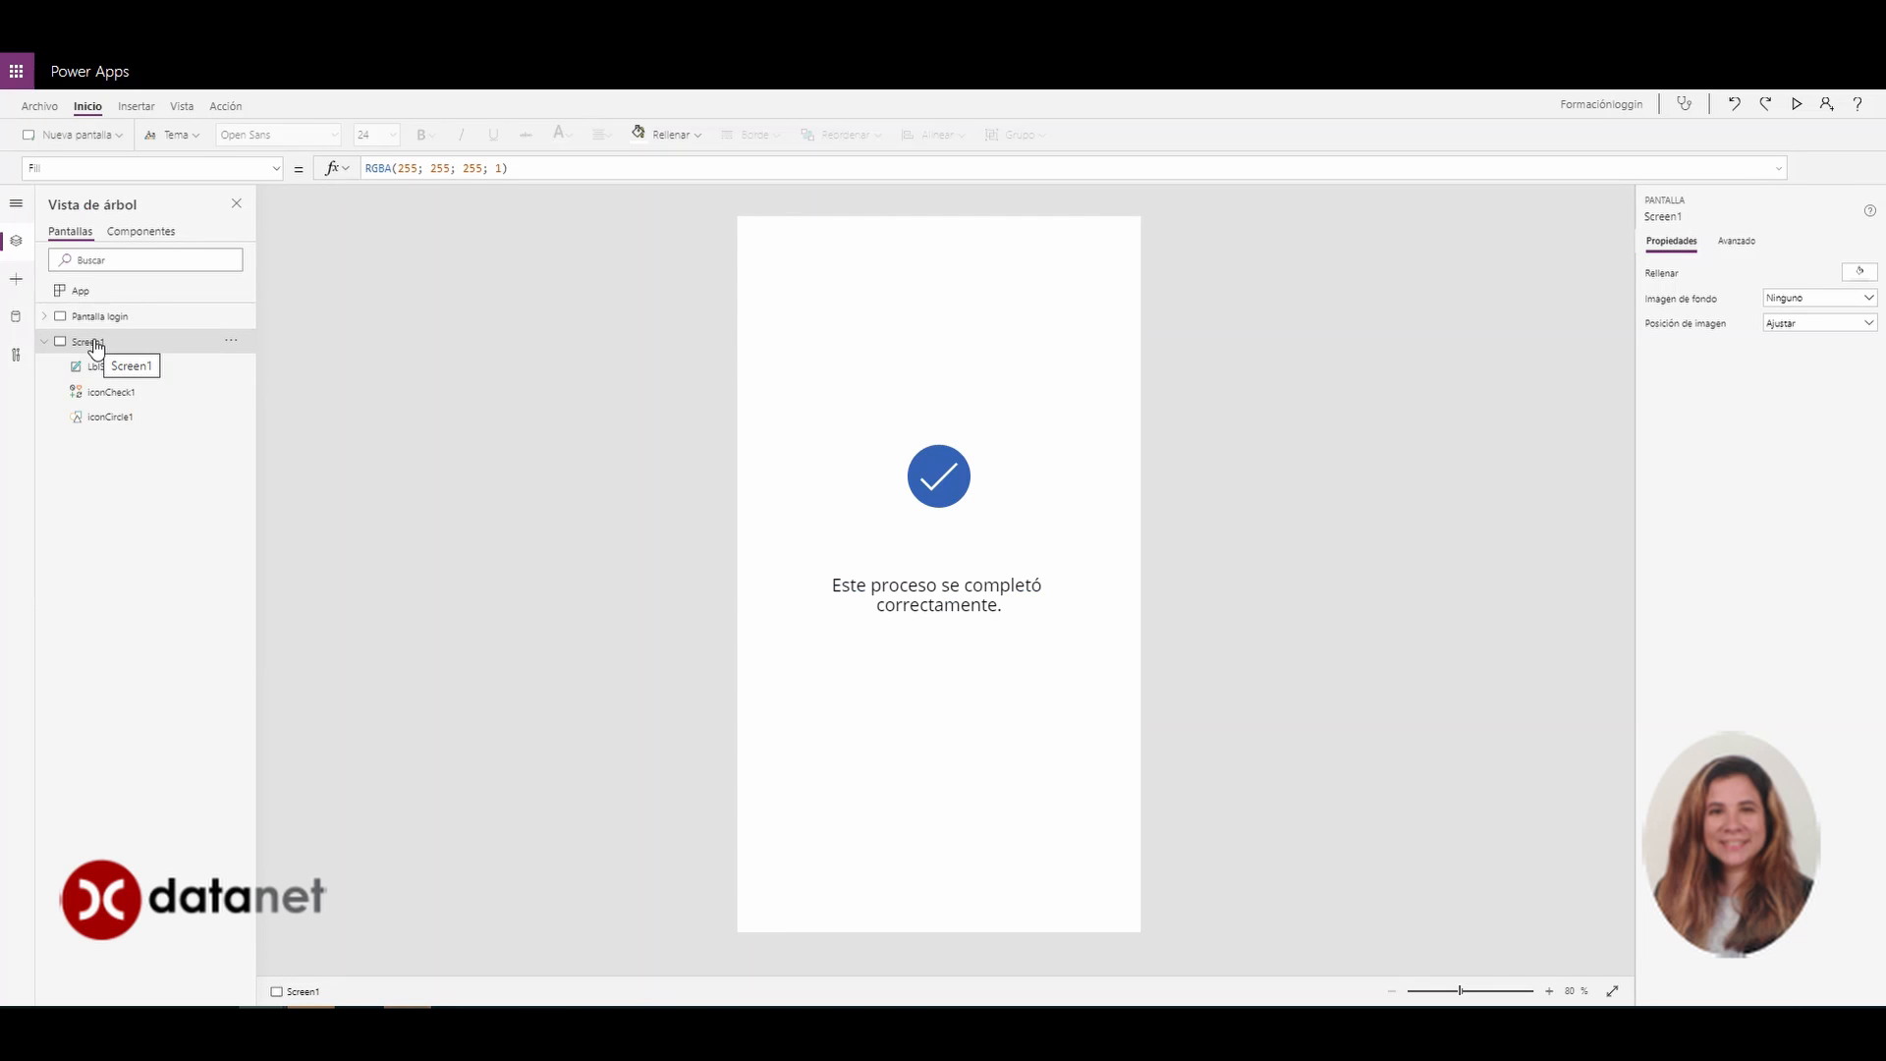
{"action": "double_click", "coordinate": [95, 343]}
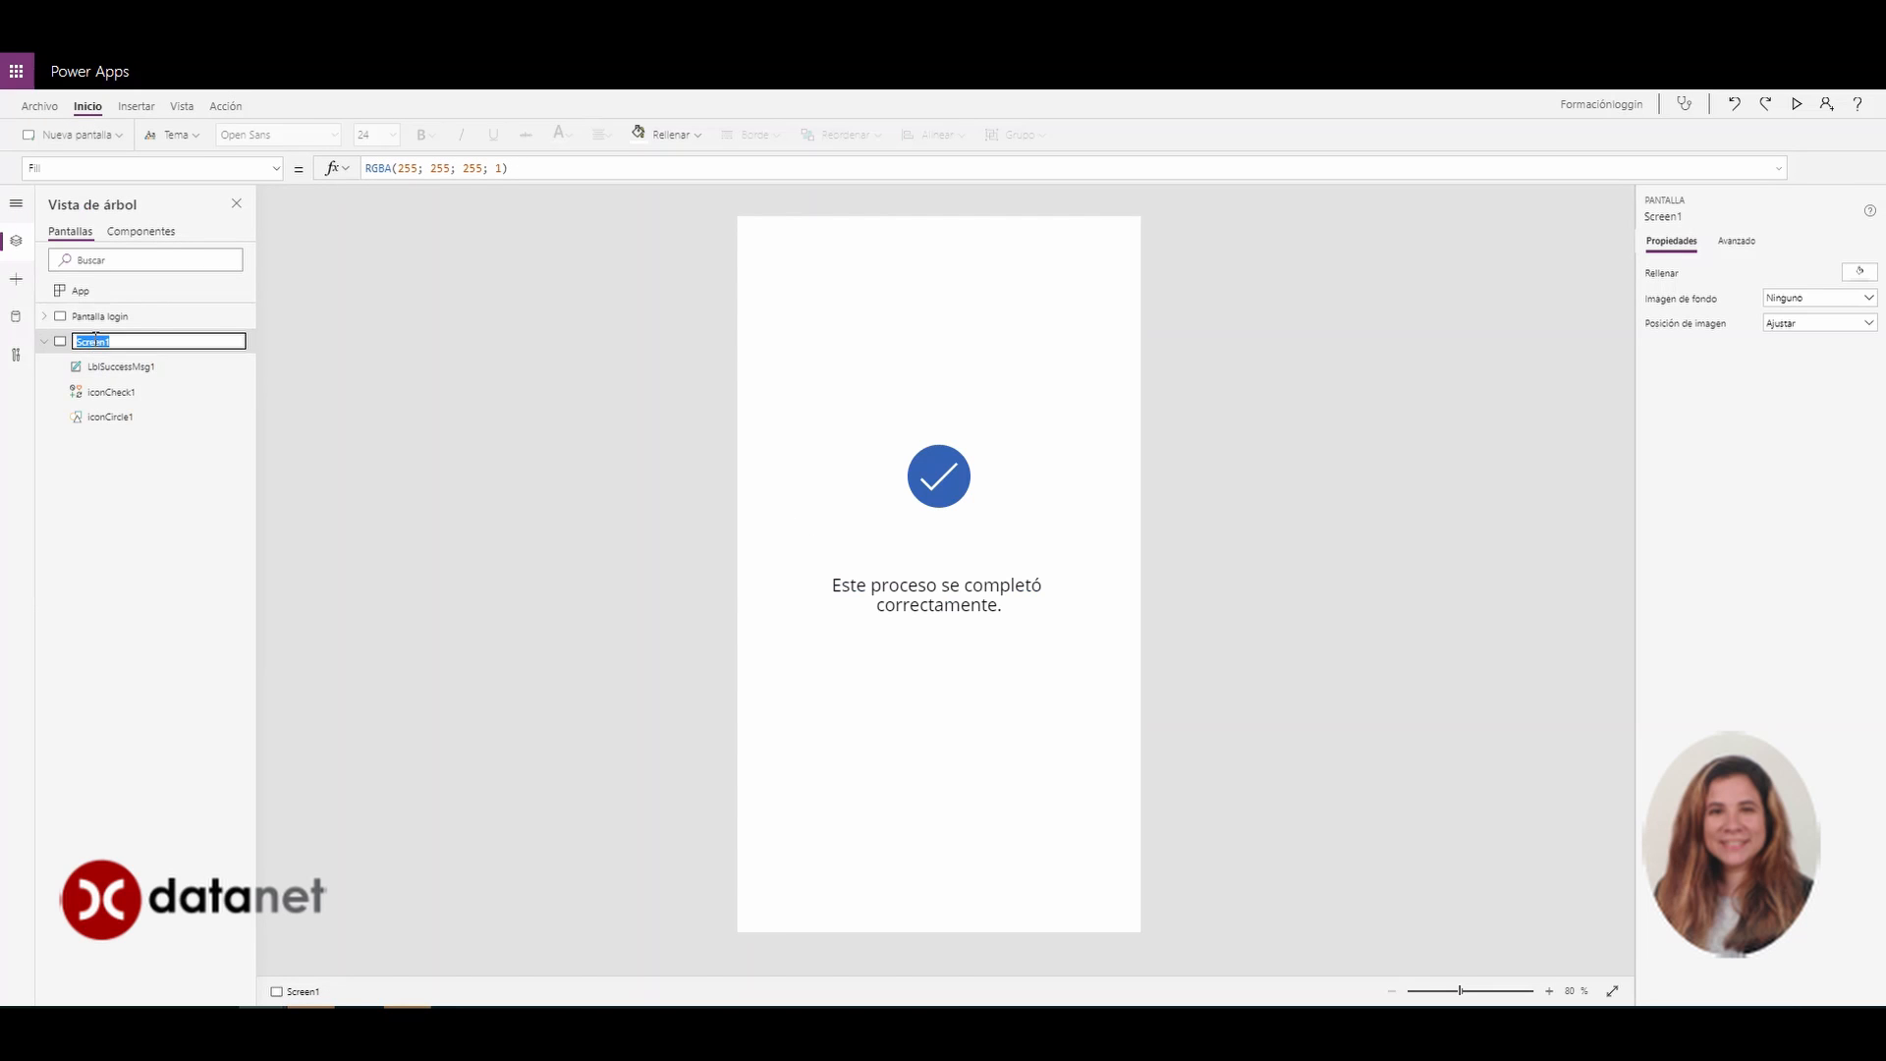
{"action": "type", "text": "Pantalla 2"}
{"action": "key", "text": "Return"}
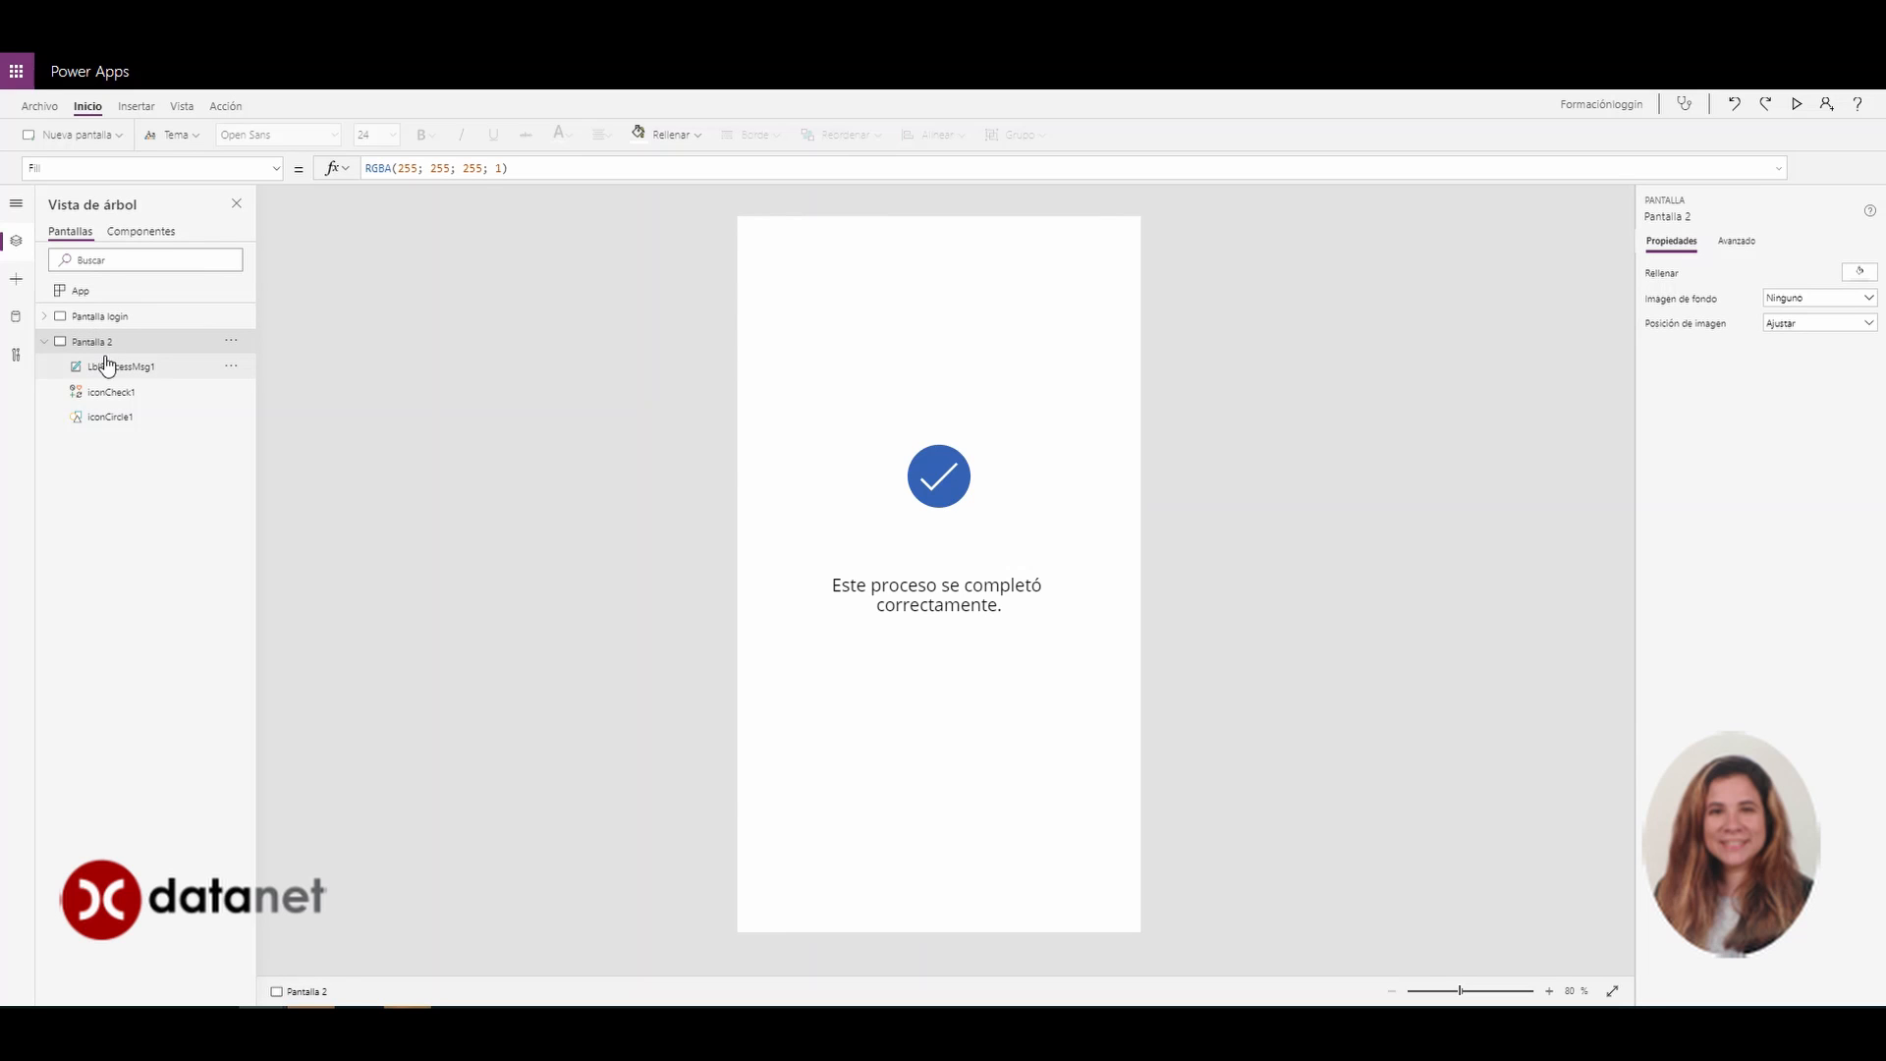
Rename LblSuccessMsg1 to texto and change its message to 'Usuario y contraseña correctos, he entrado!'
{"action": "left_click", "coordinate": [964, 482]}
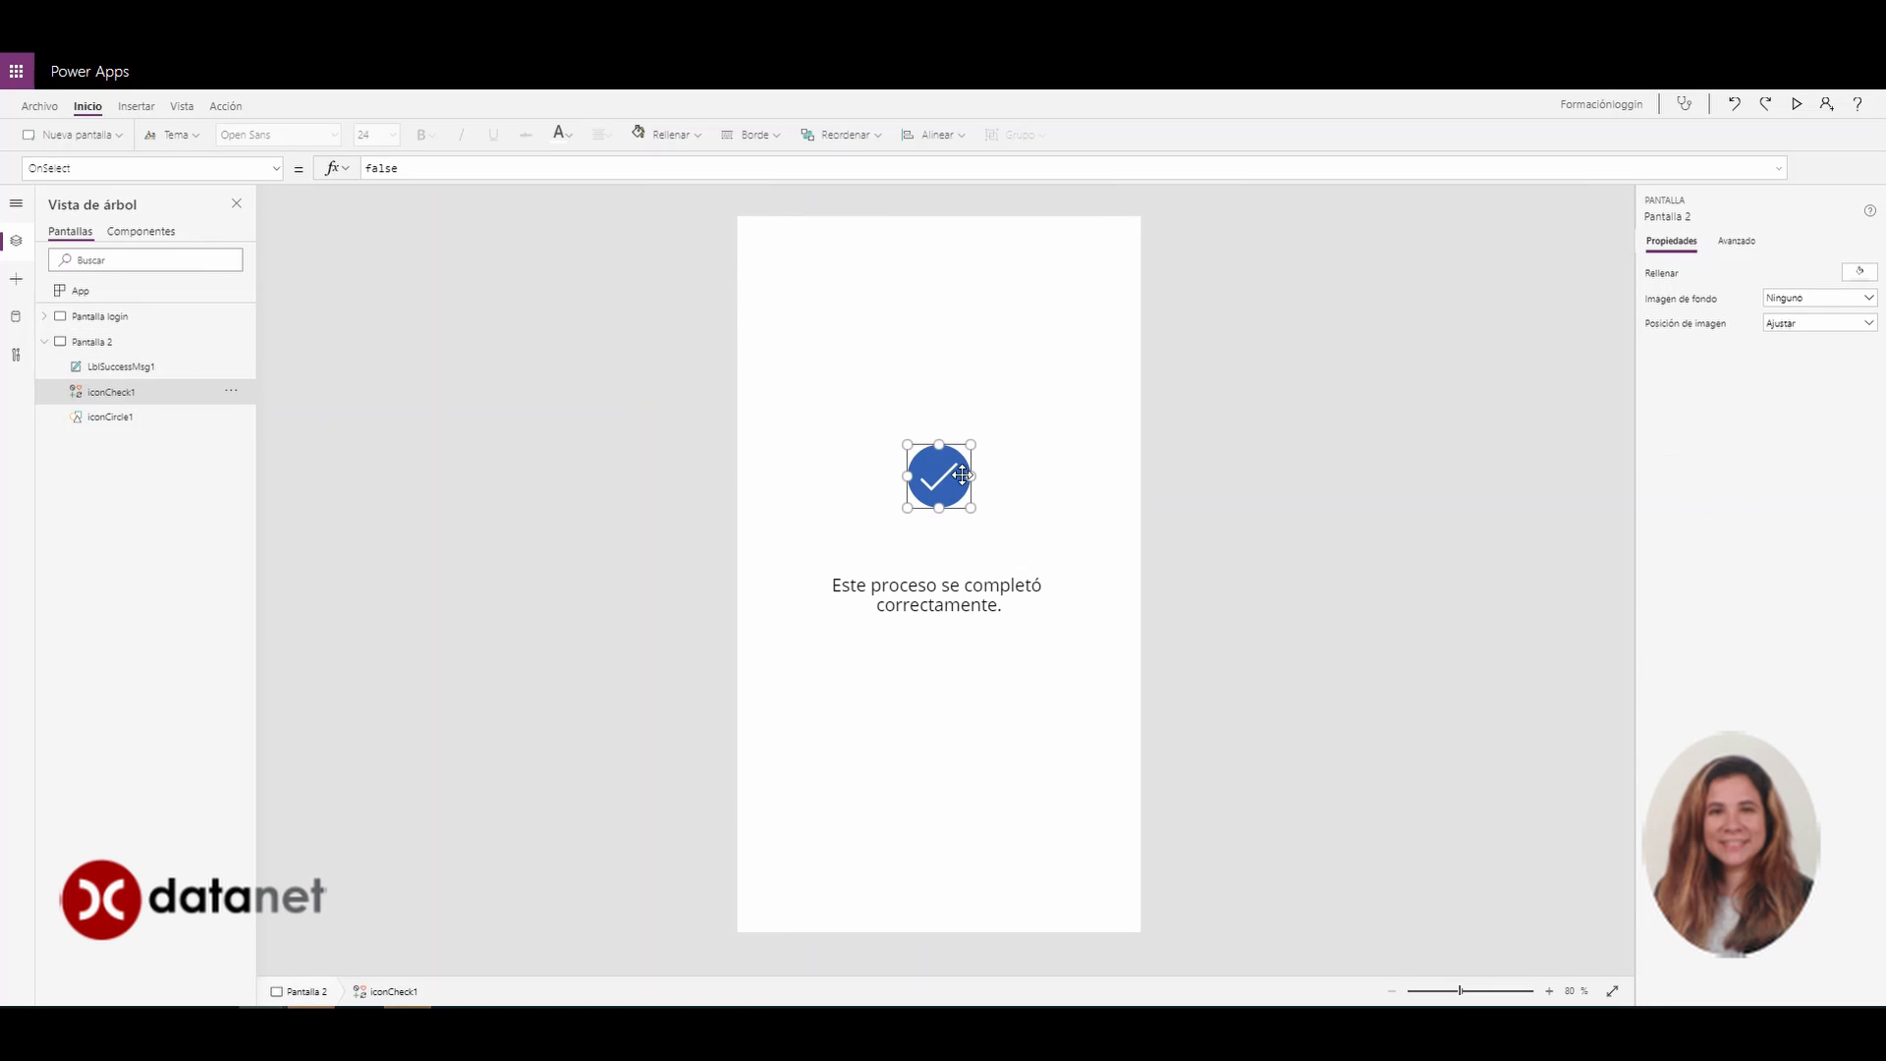
{"action": "left_click", "coordinate": [134, 371]}
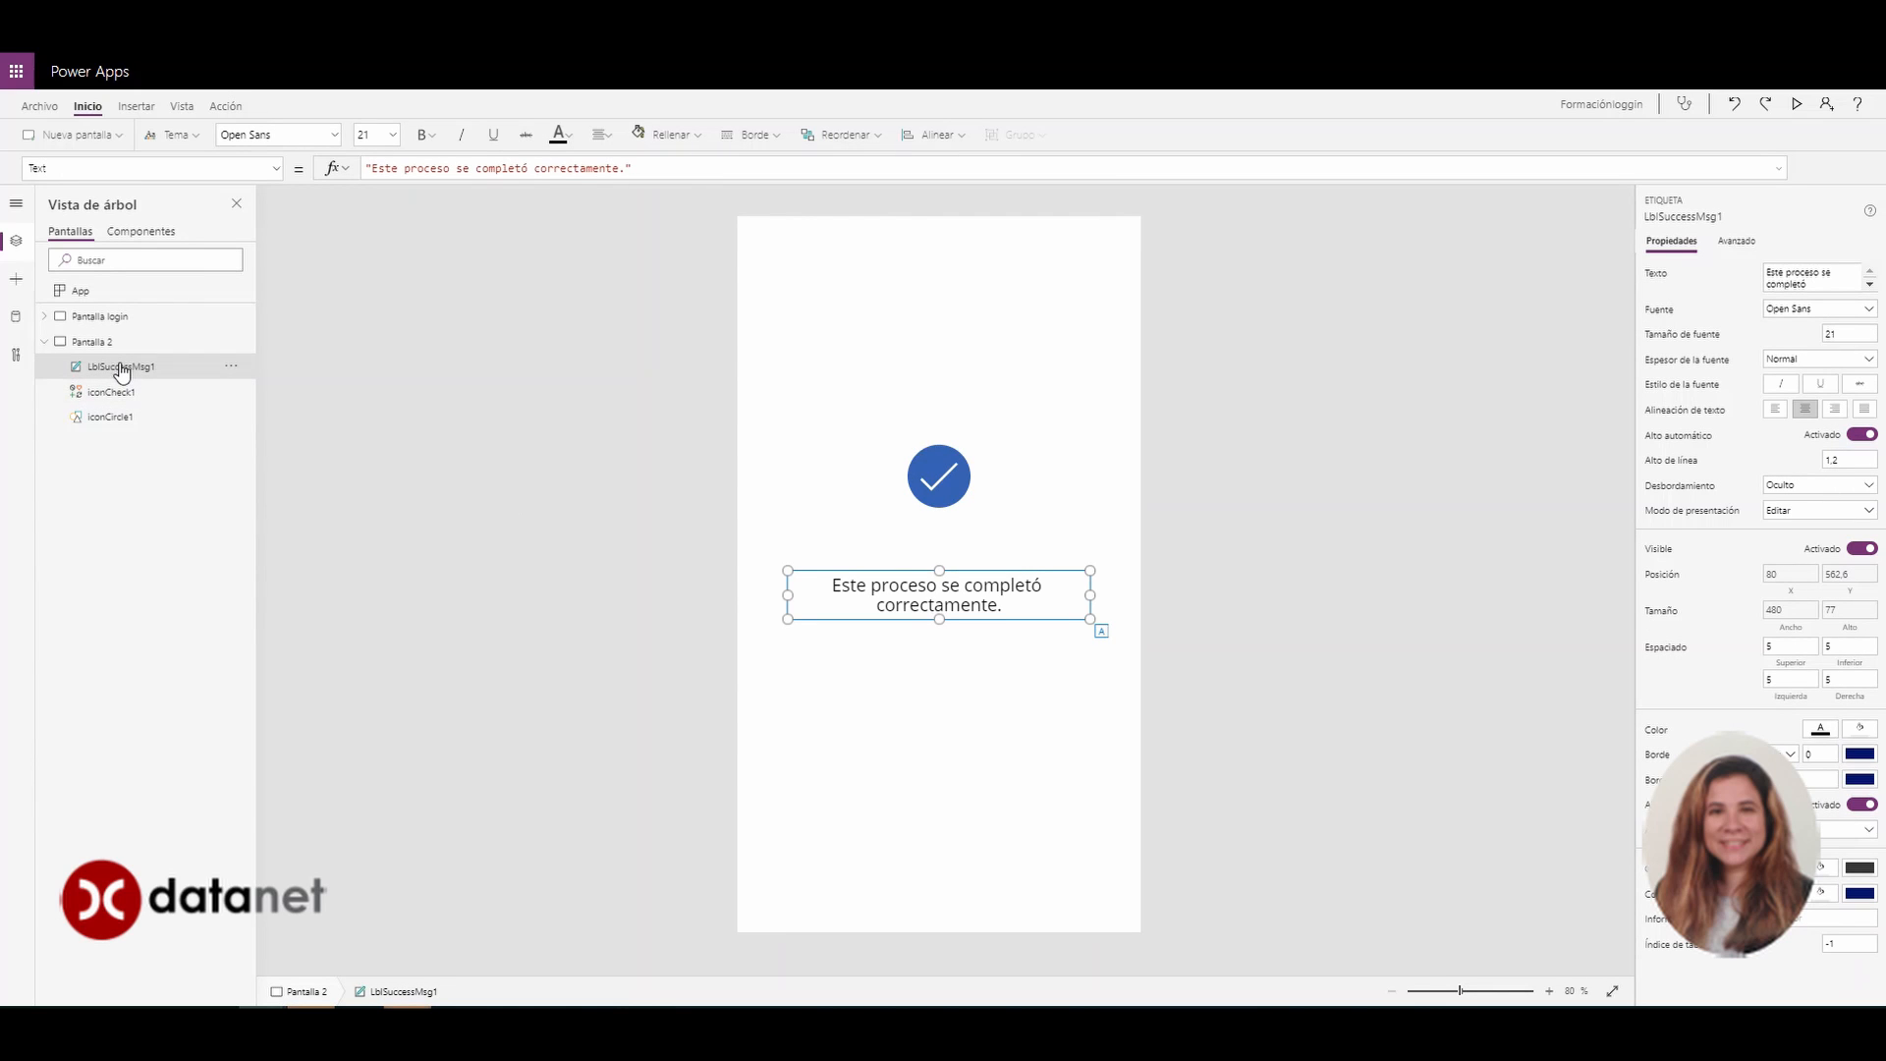
{"action": "double_click", "coordinate": [121, 370]}
{"action": "type", "text": "texto"}
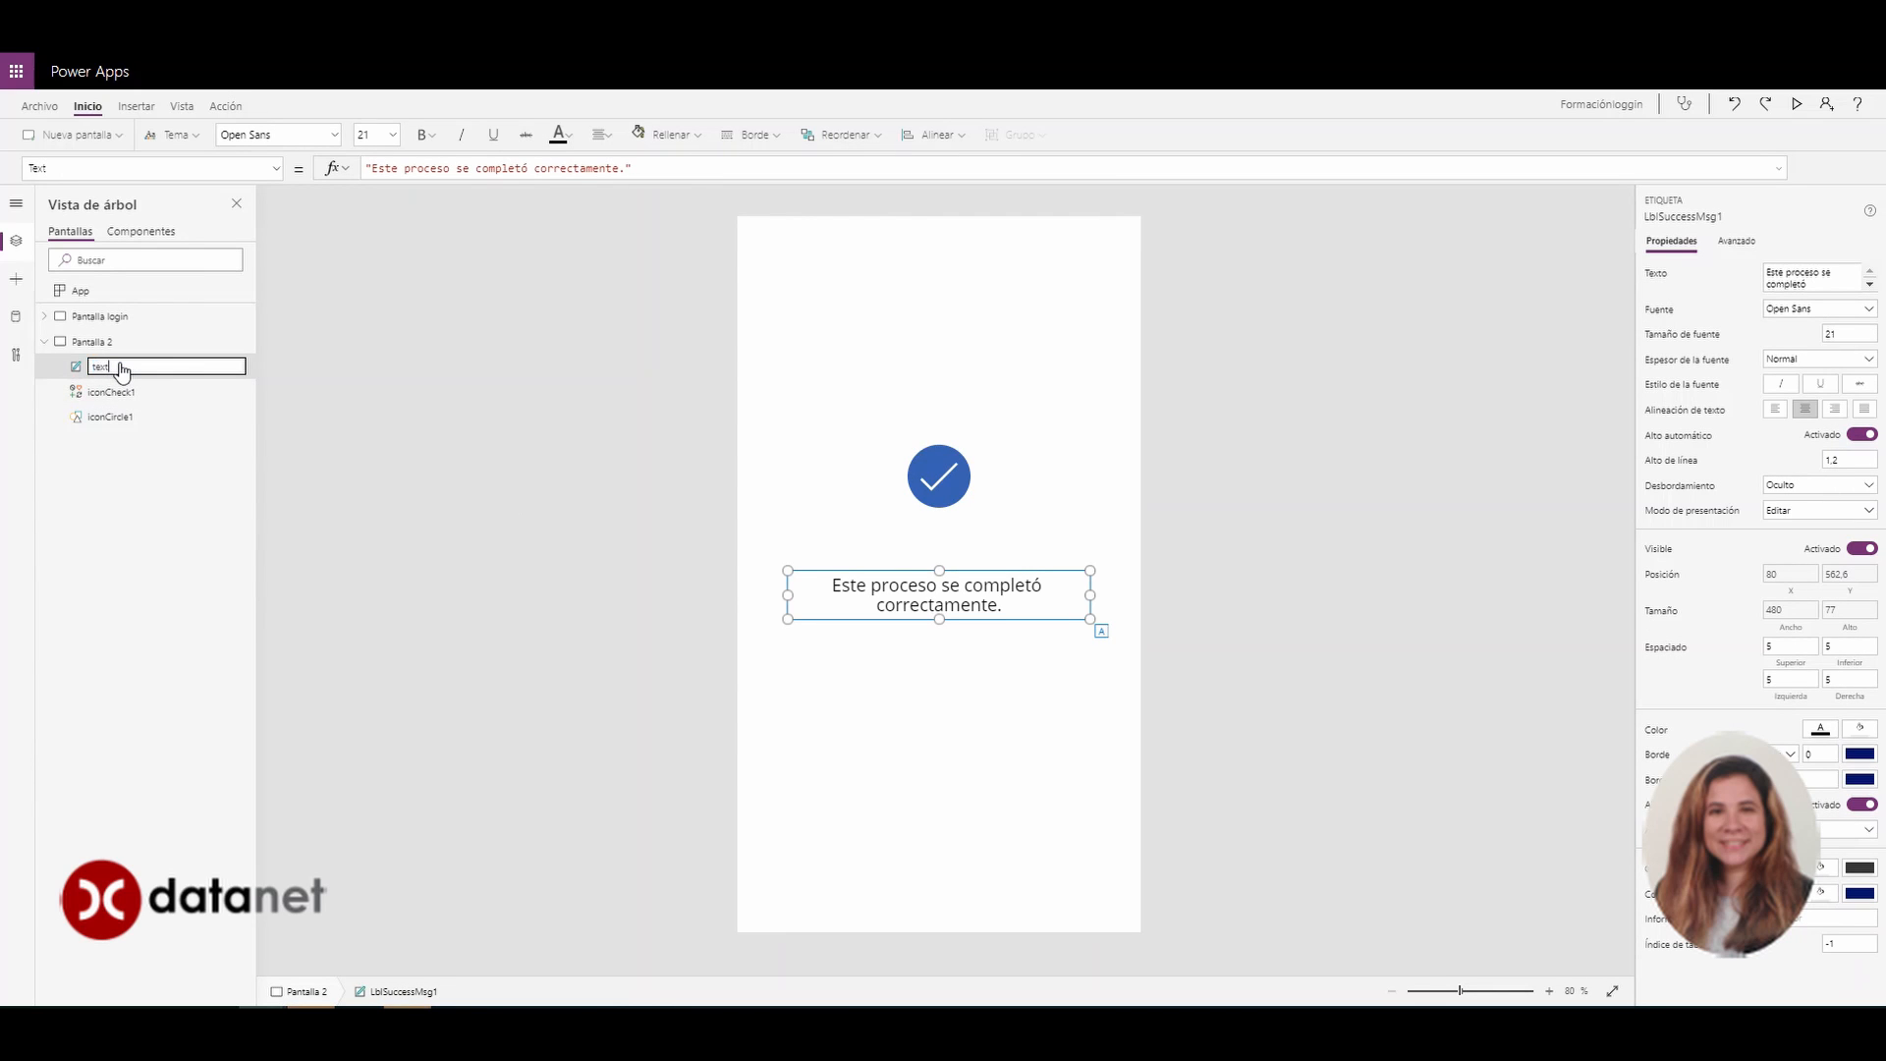
{"action": "key", "text": "Return"}
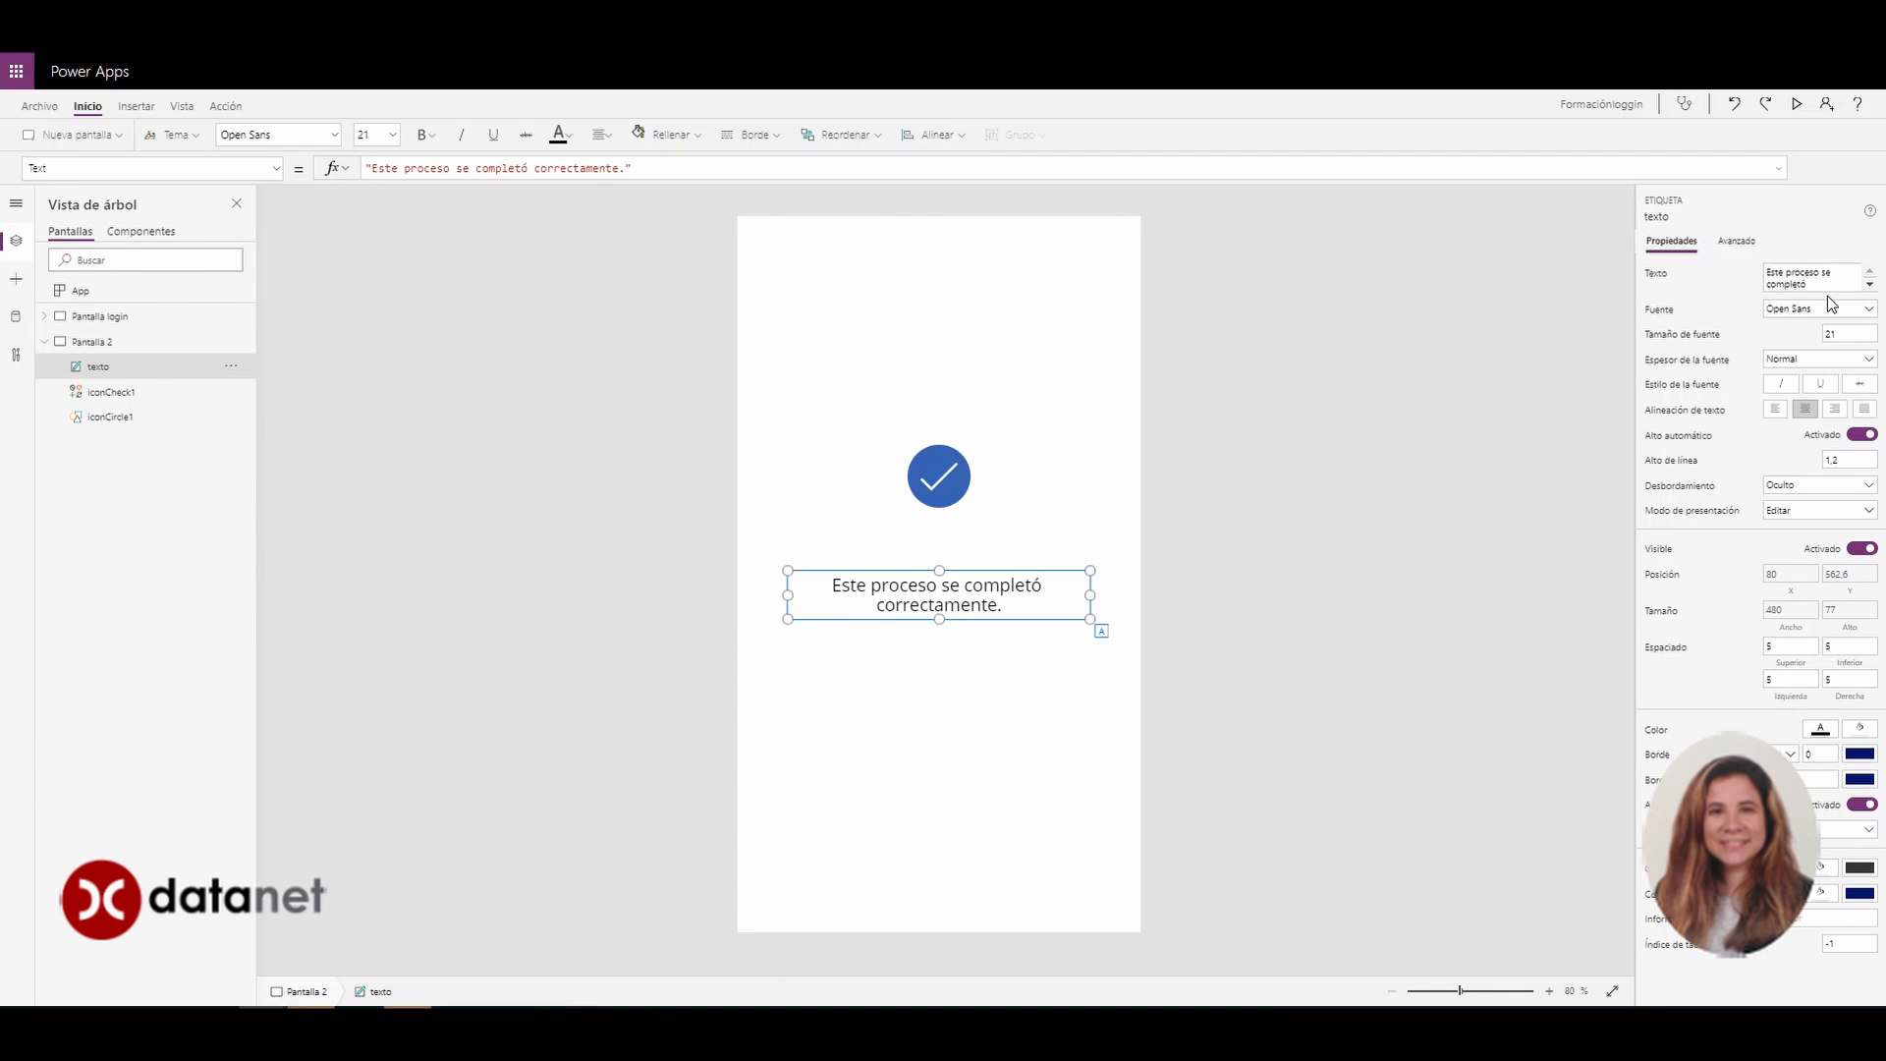
{"action": "double_click", "coordinate": [987, 604]}
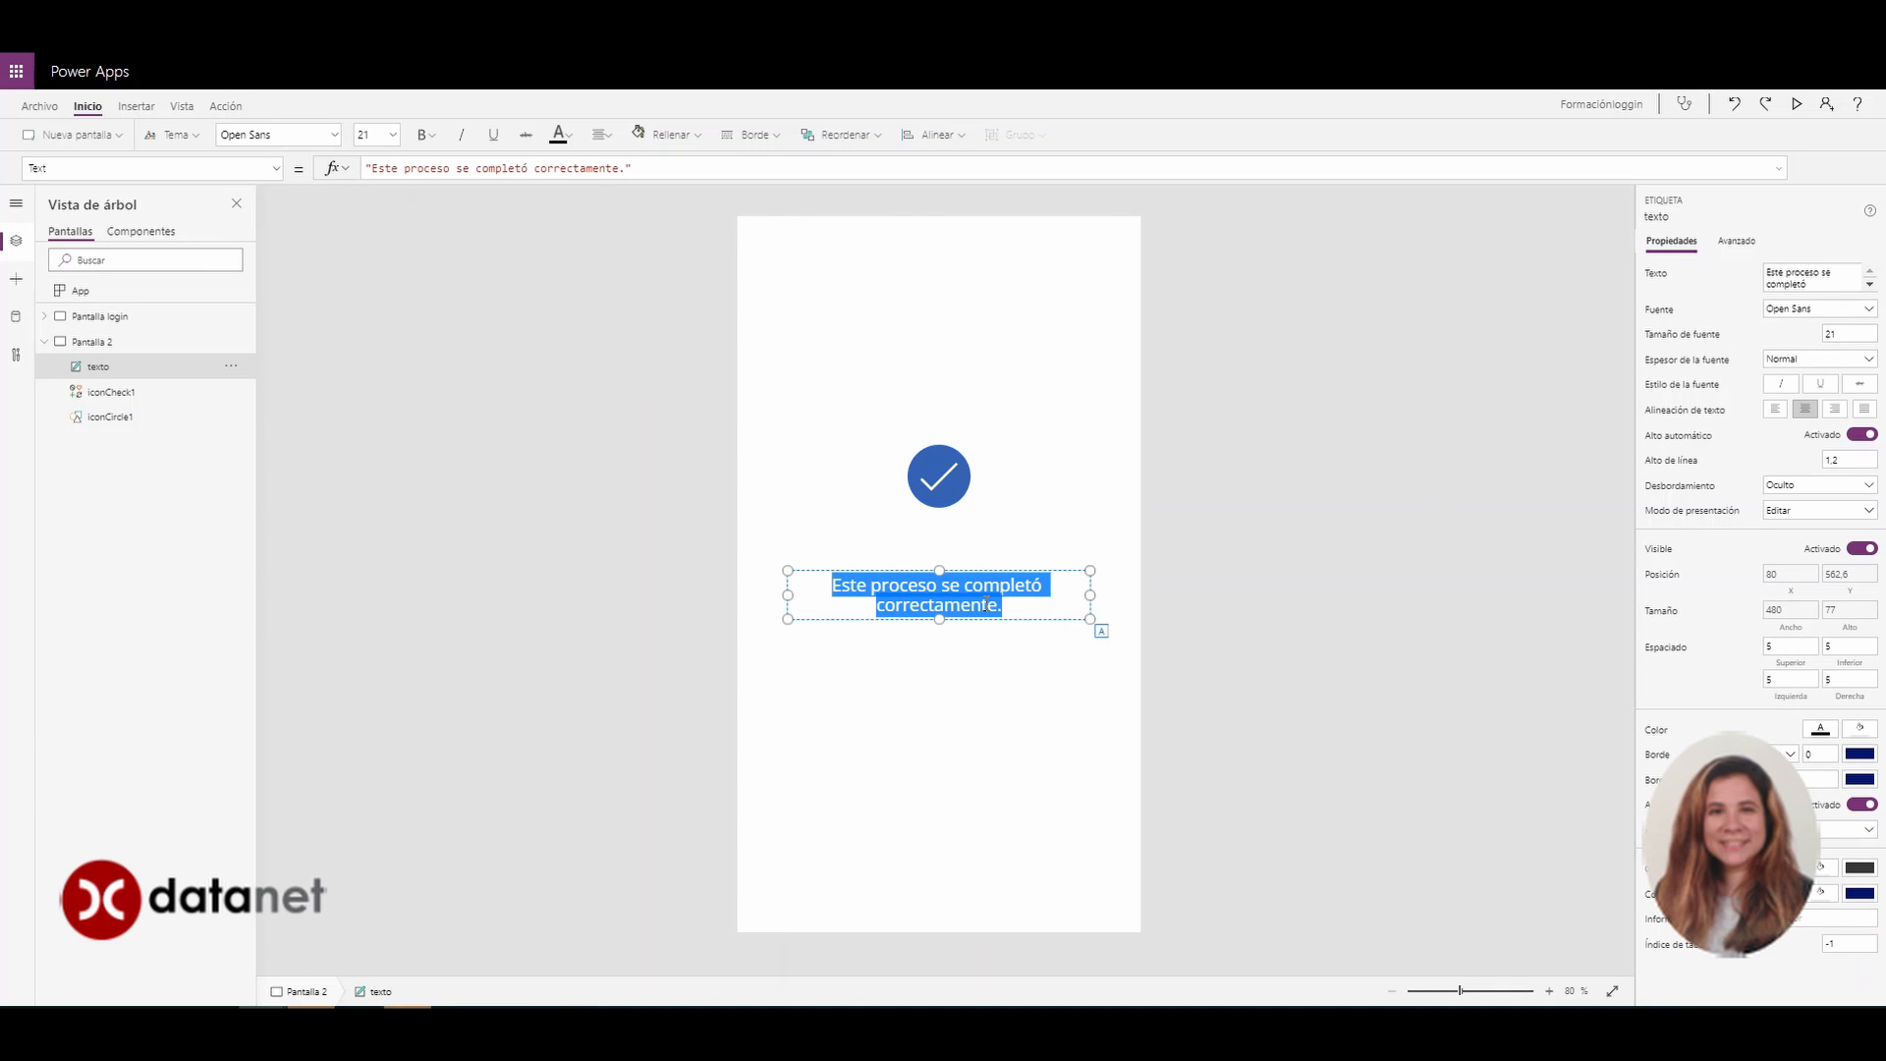
{"action": "type", "text": "Usua"}
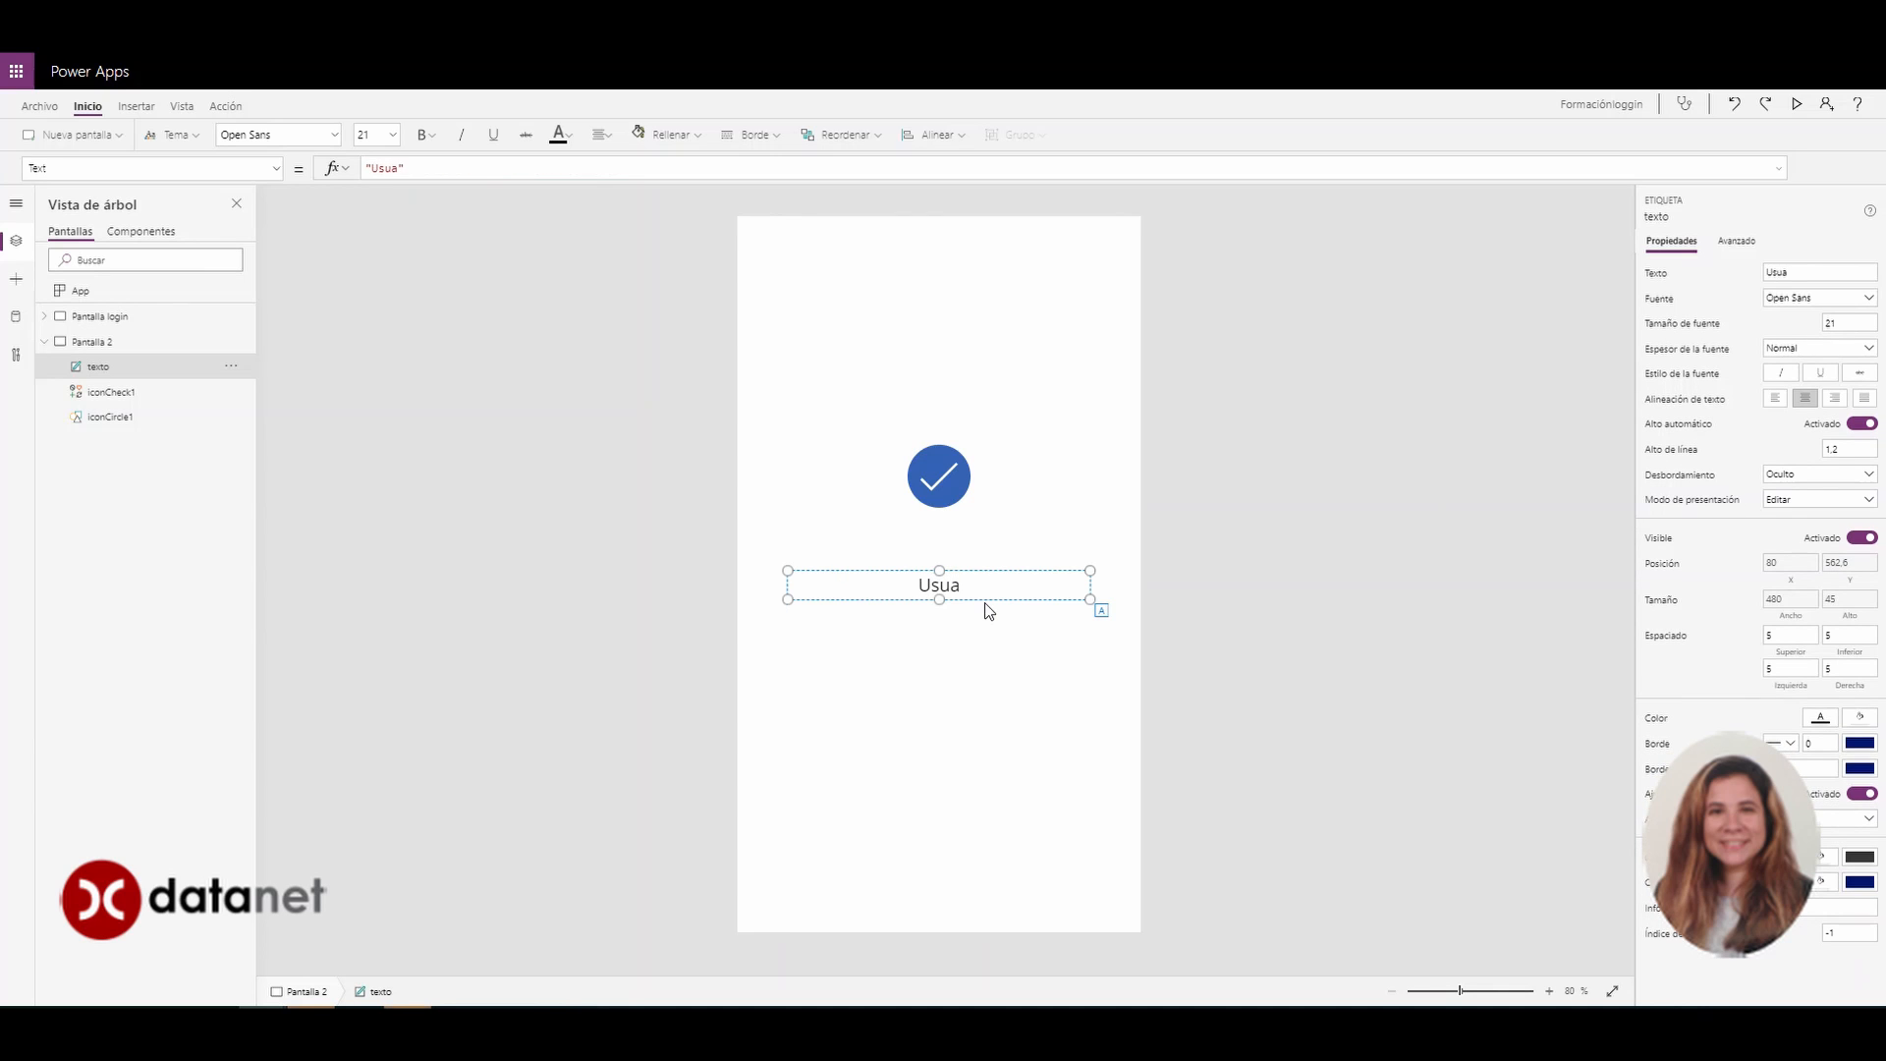
{"action": "type", "text": "rio y contraseña"}
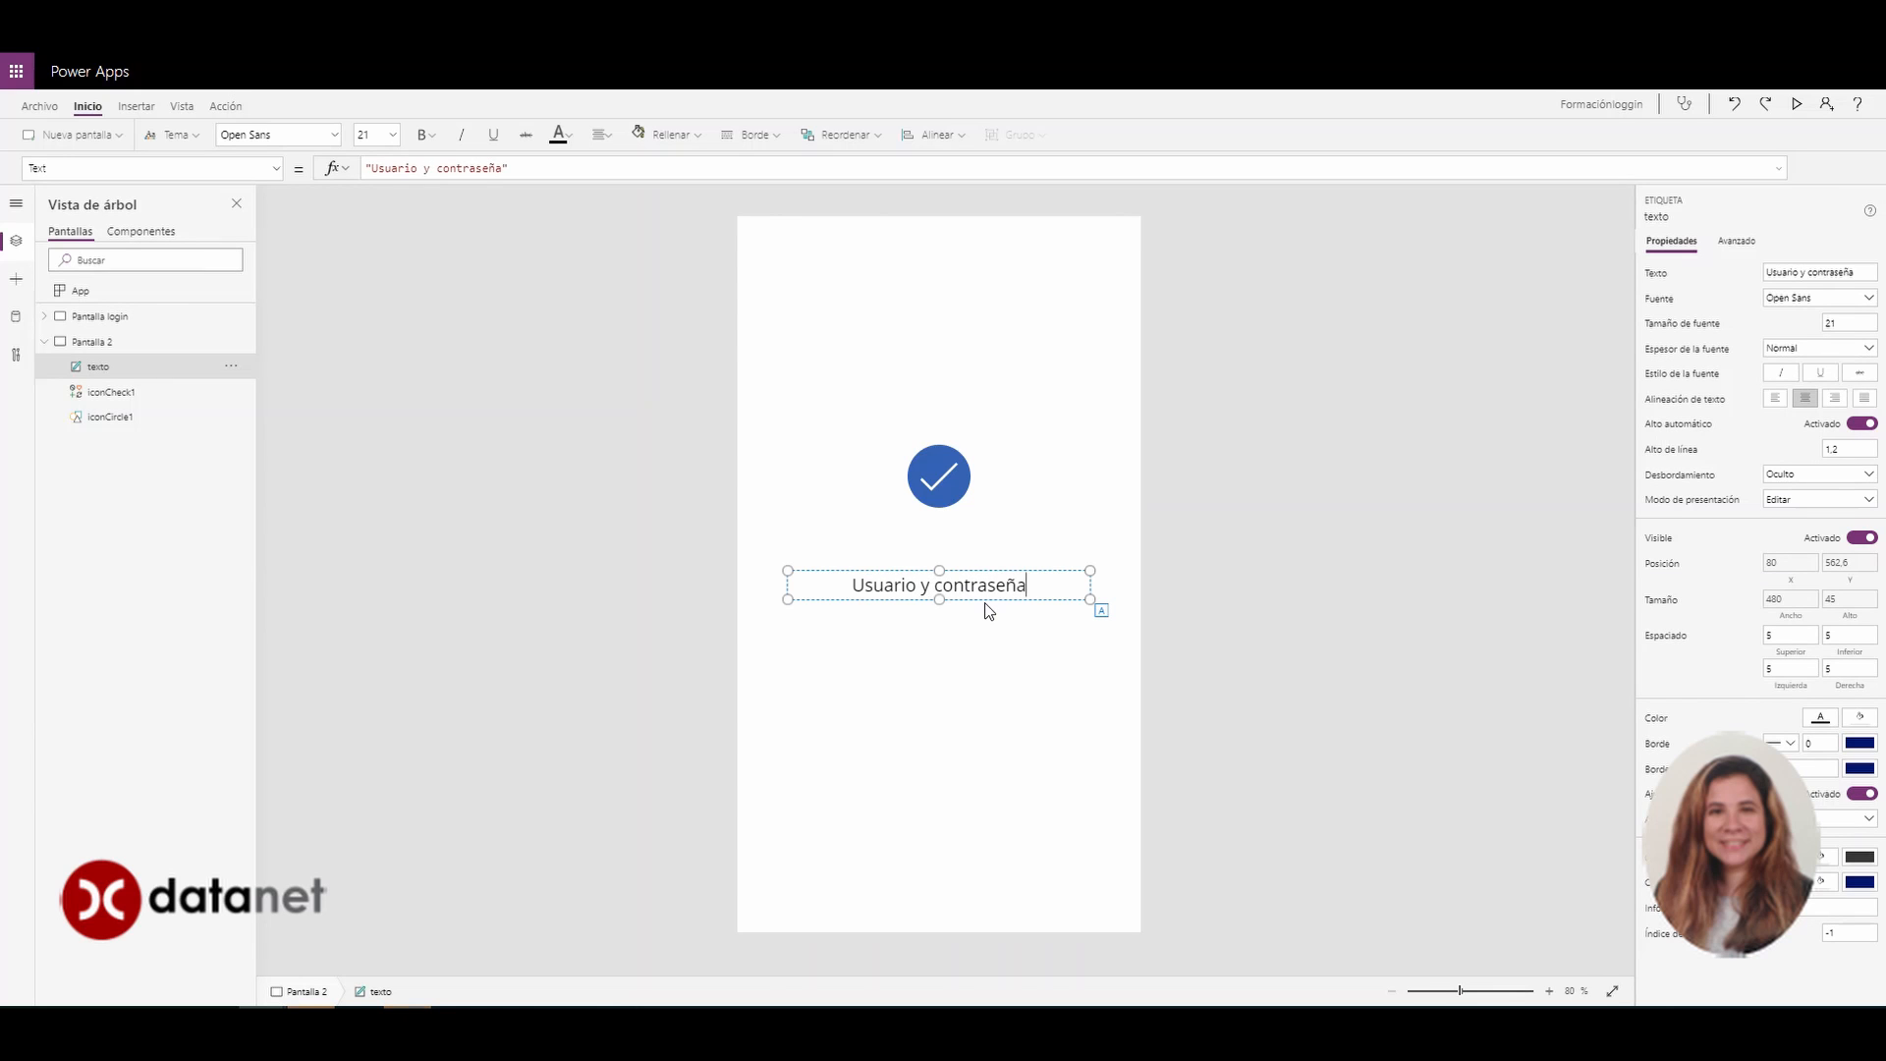
{"action": "type", "text": " correcto"}
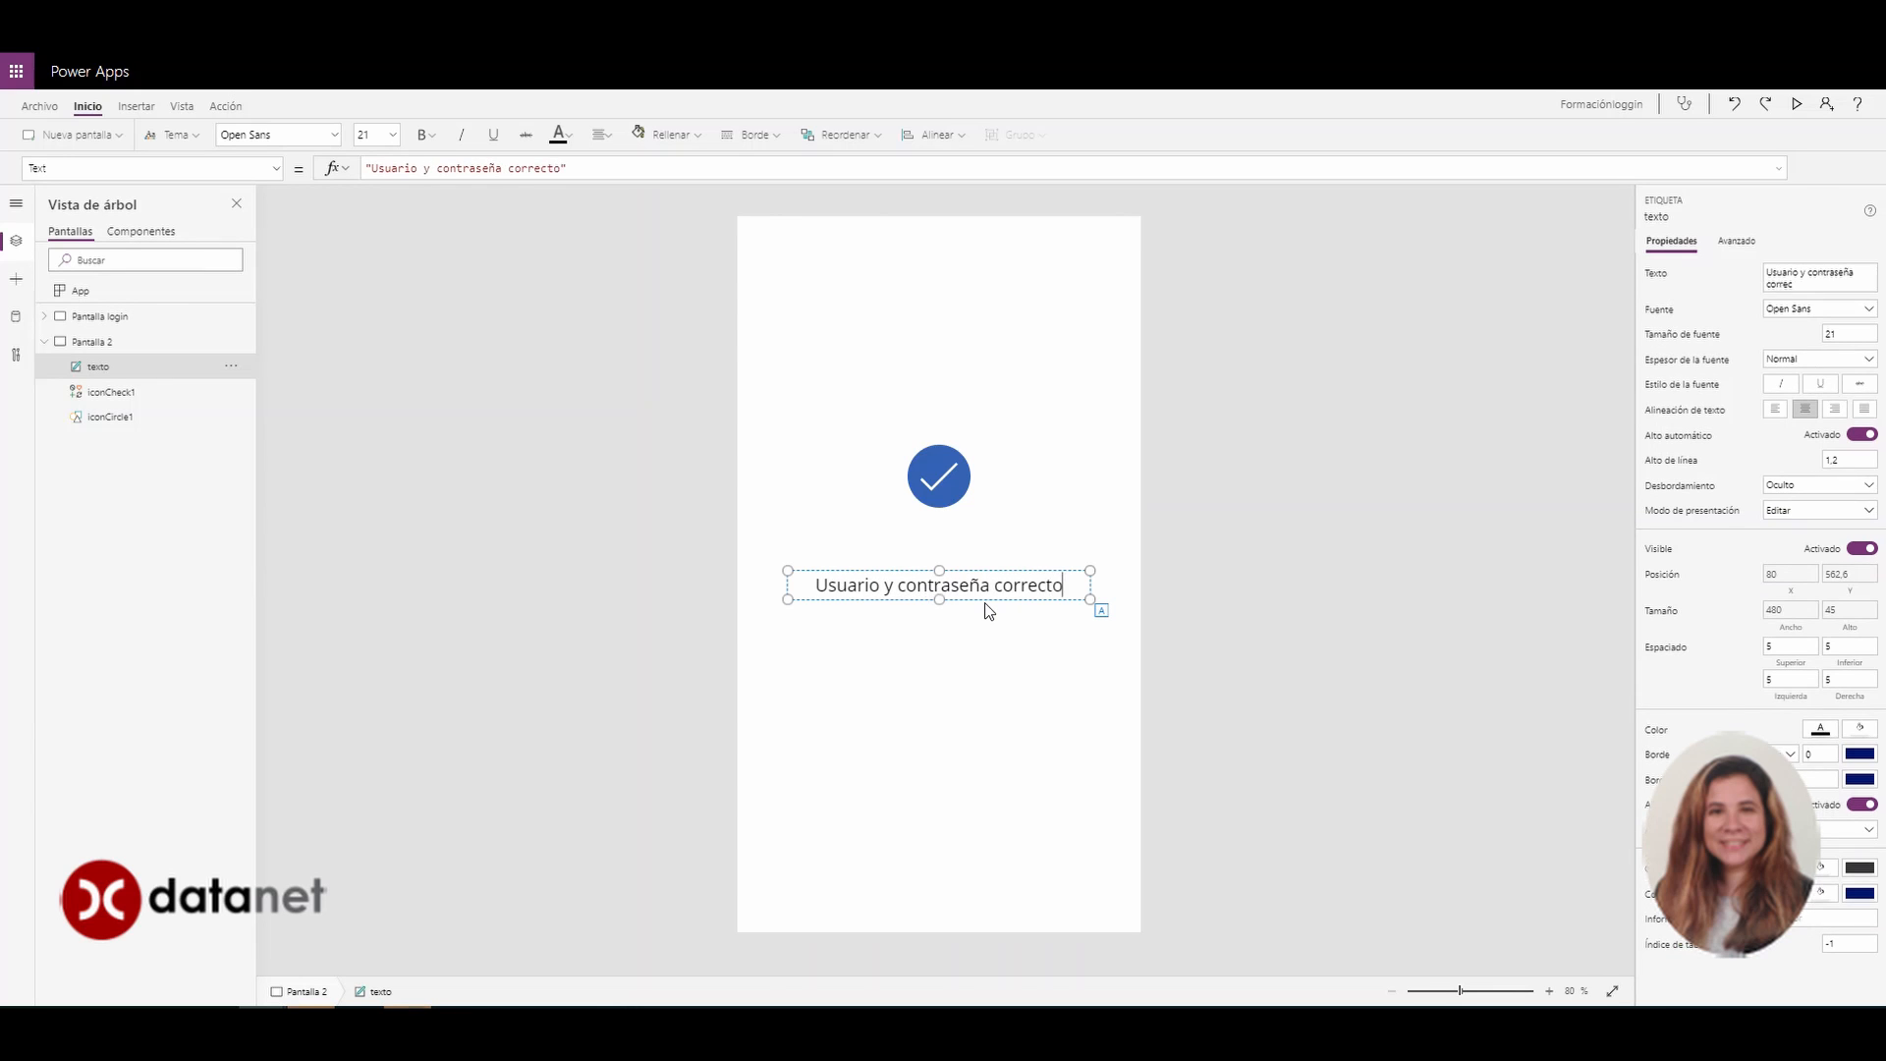
{"action": "type", "text": "s, he entrado"}
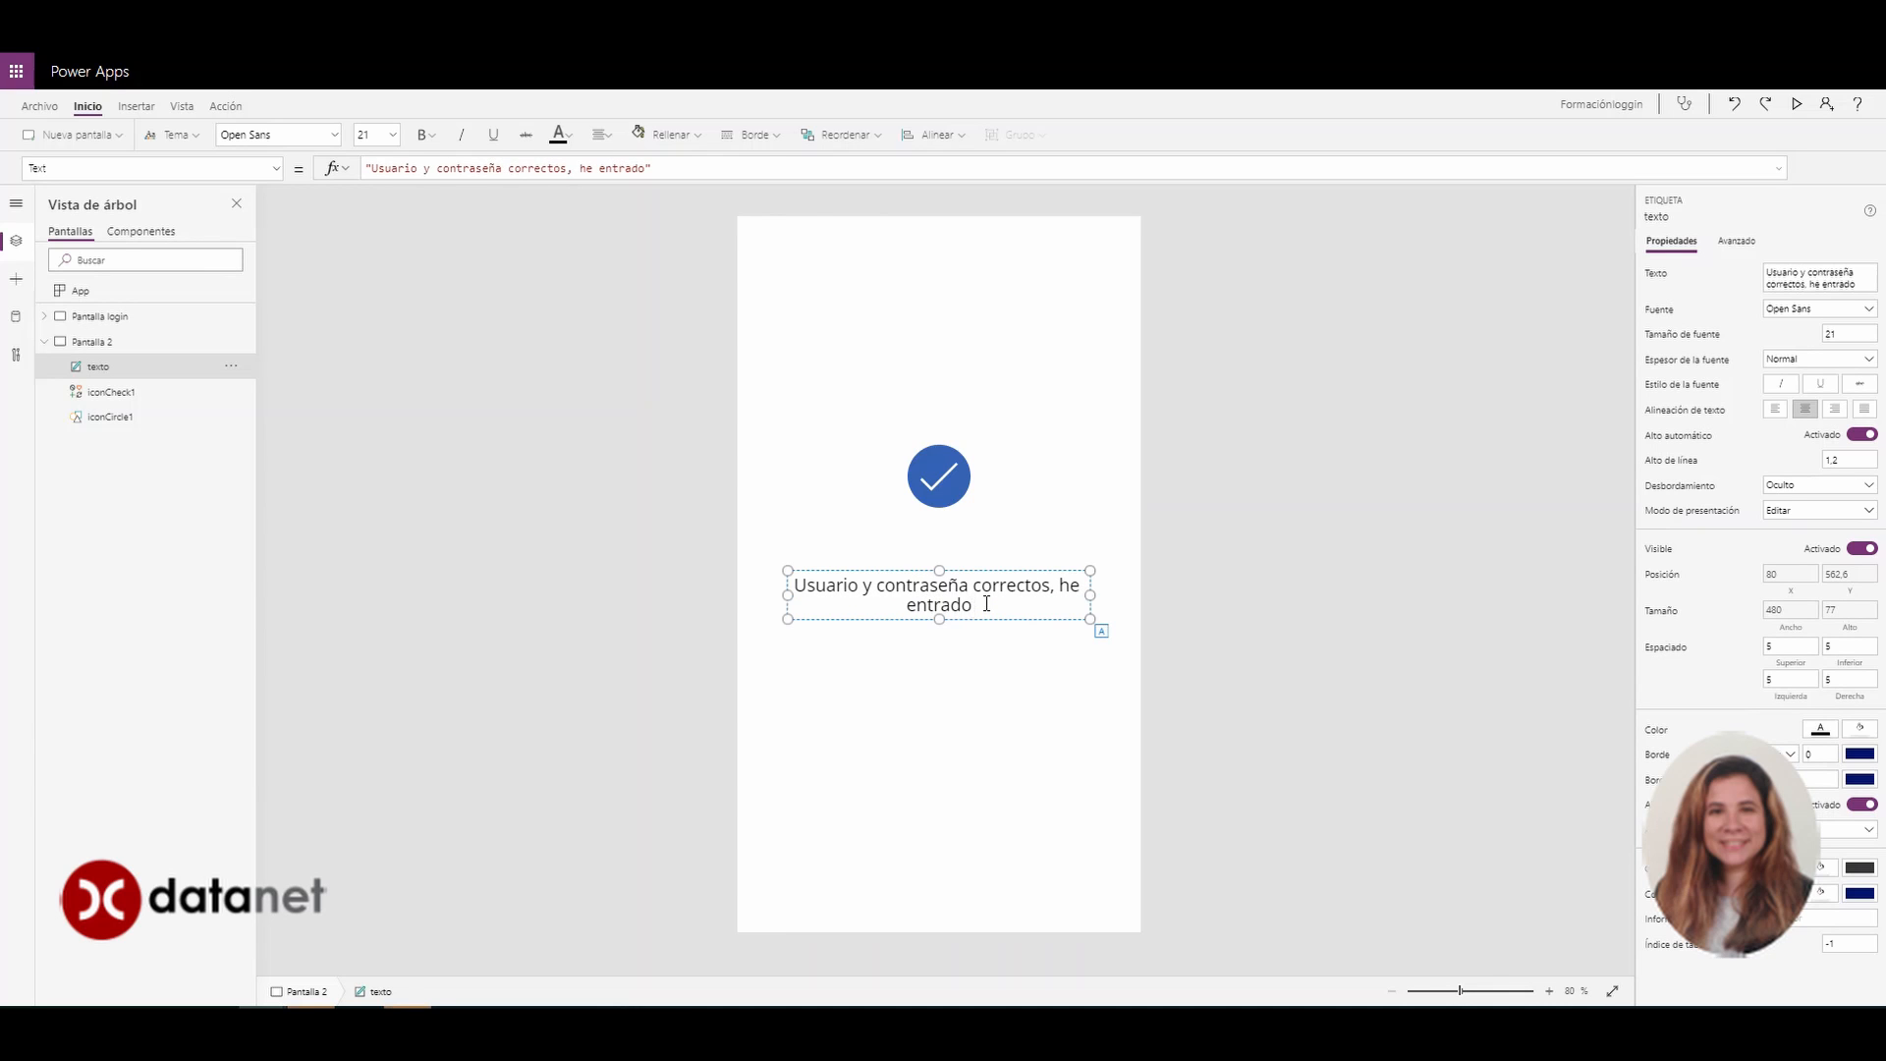
{"action": "type", "text": "!"}
Change iconCircle1, the circle behind the check mark, to the red theme colour
{"action": "left_click", "coordinate": [941, 697]}
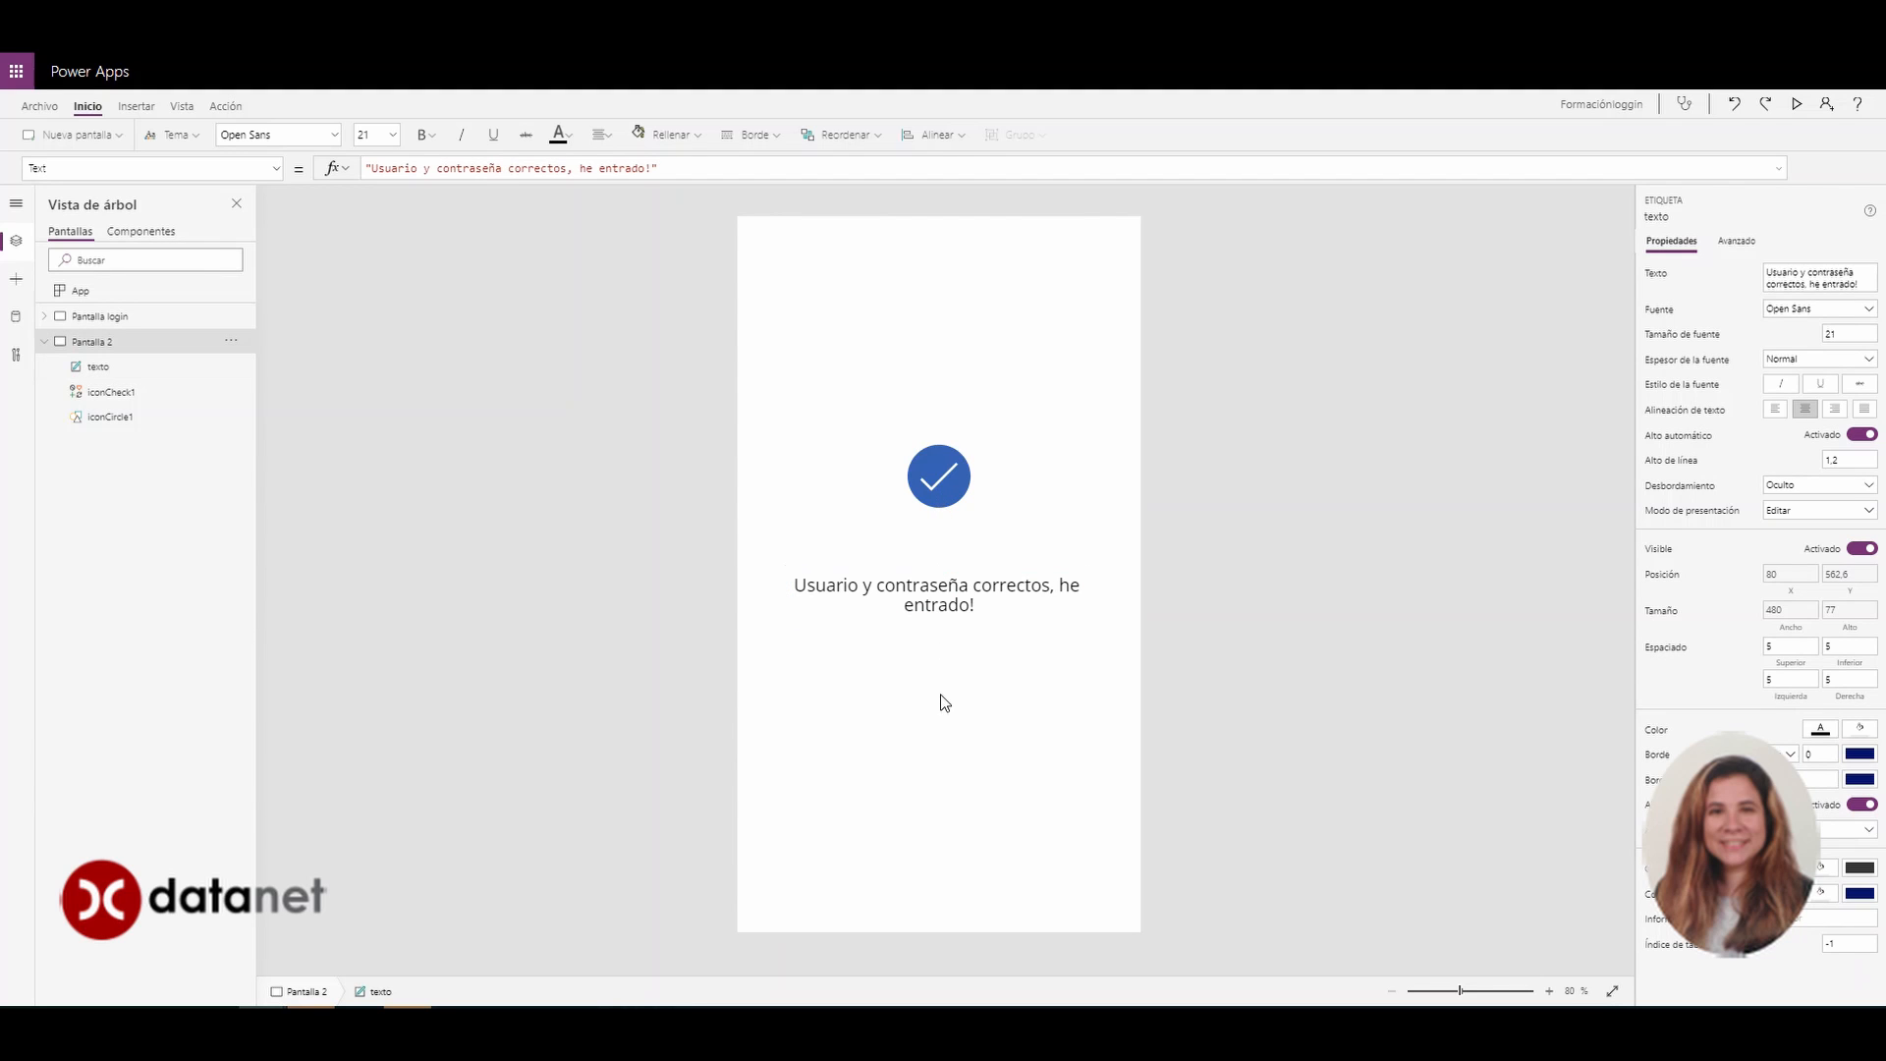
{"action": "left_click", "coordinate": [94, 417]}
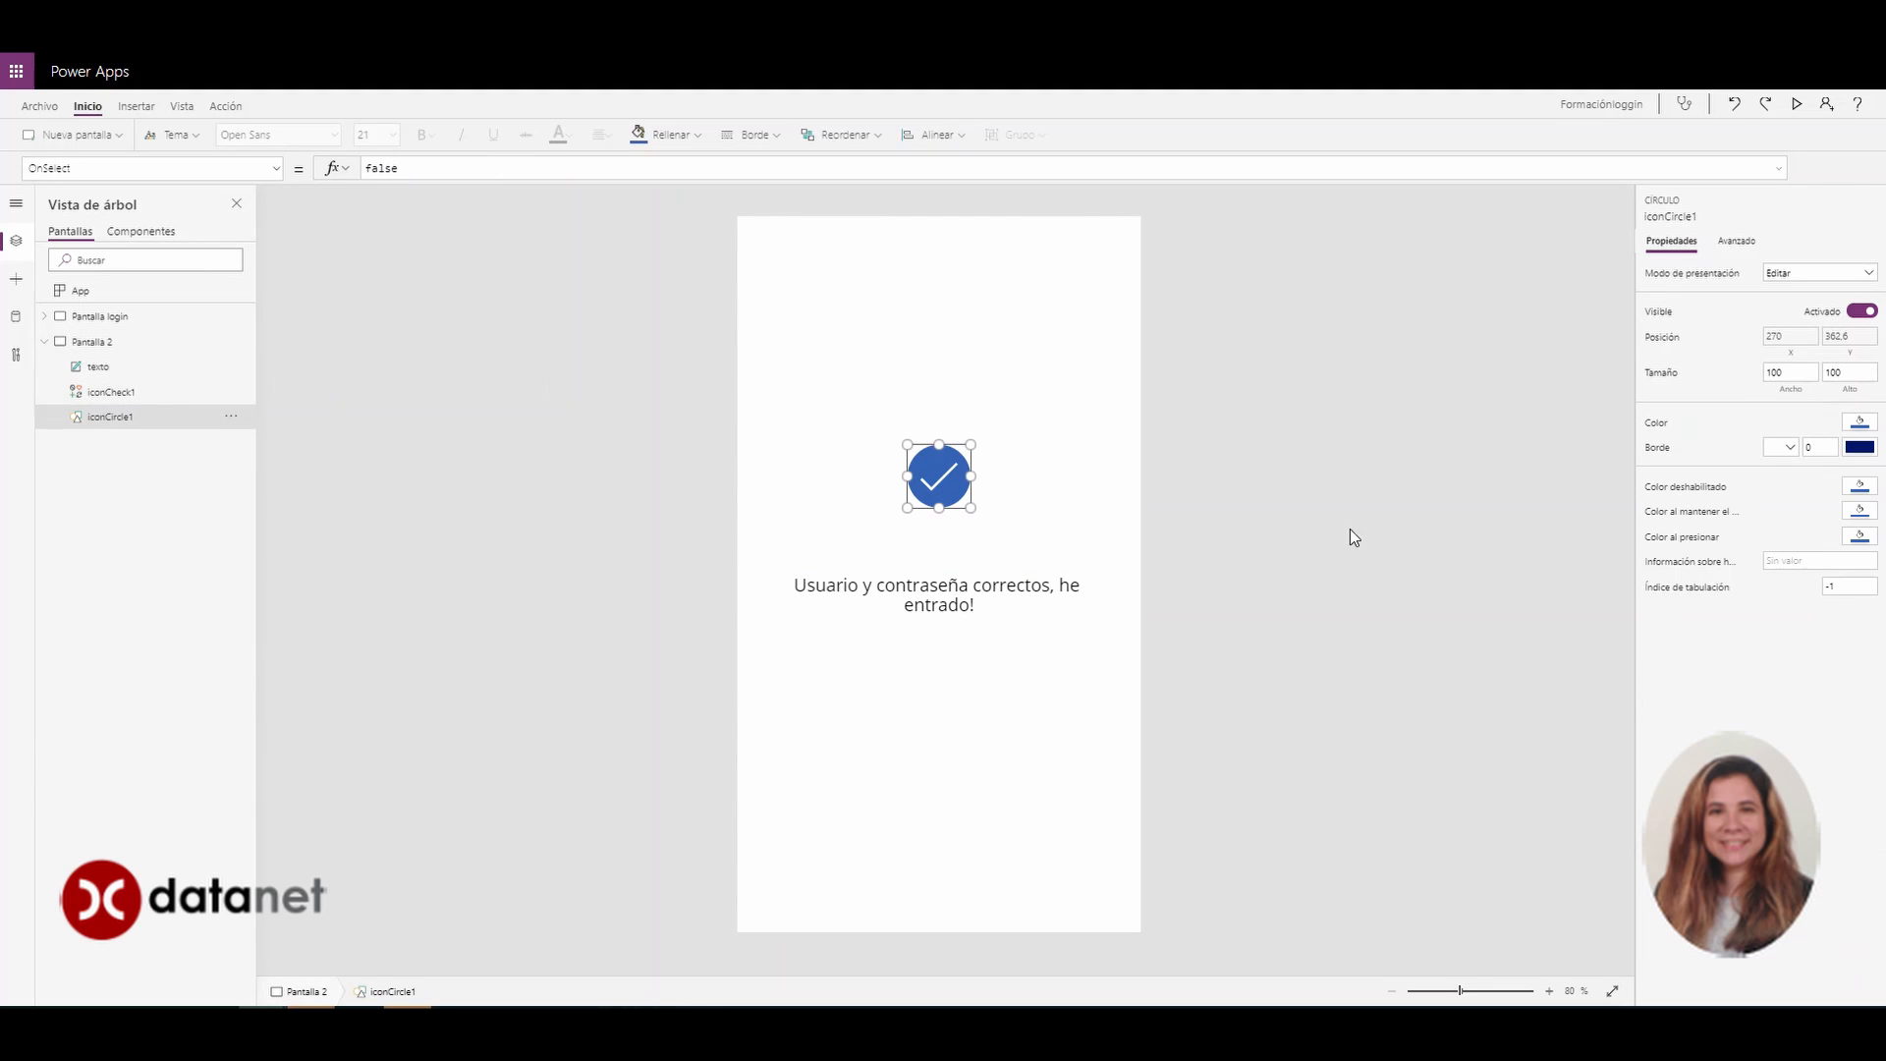
{"action": "left_click", "coordinate": [1860, 422]}
{"action": "left_click", "coordinate": [1808, 334]}
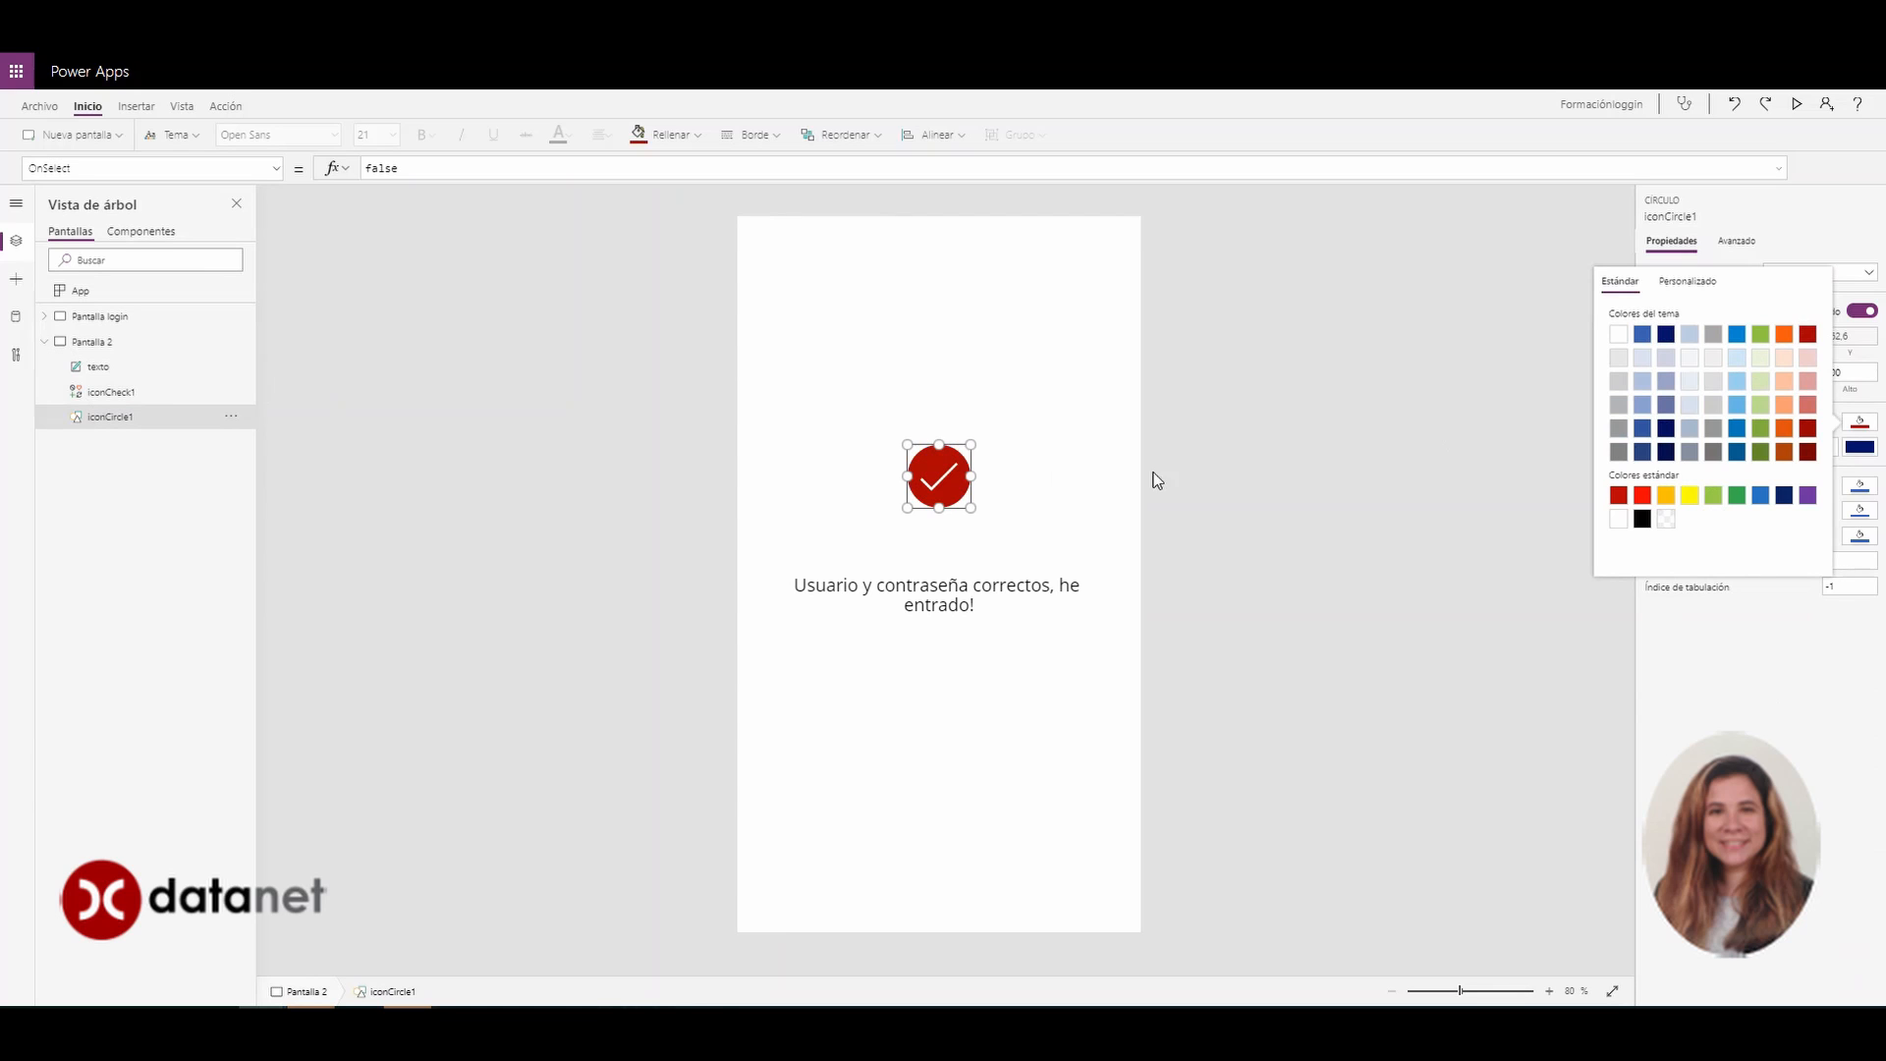
{"action": "left_click", "coordinate": [975, 765]}
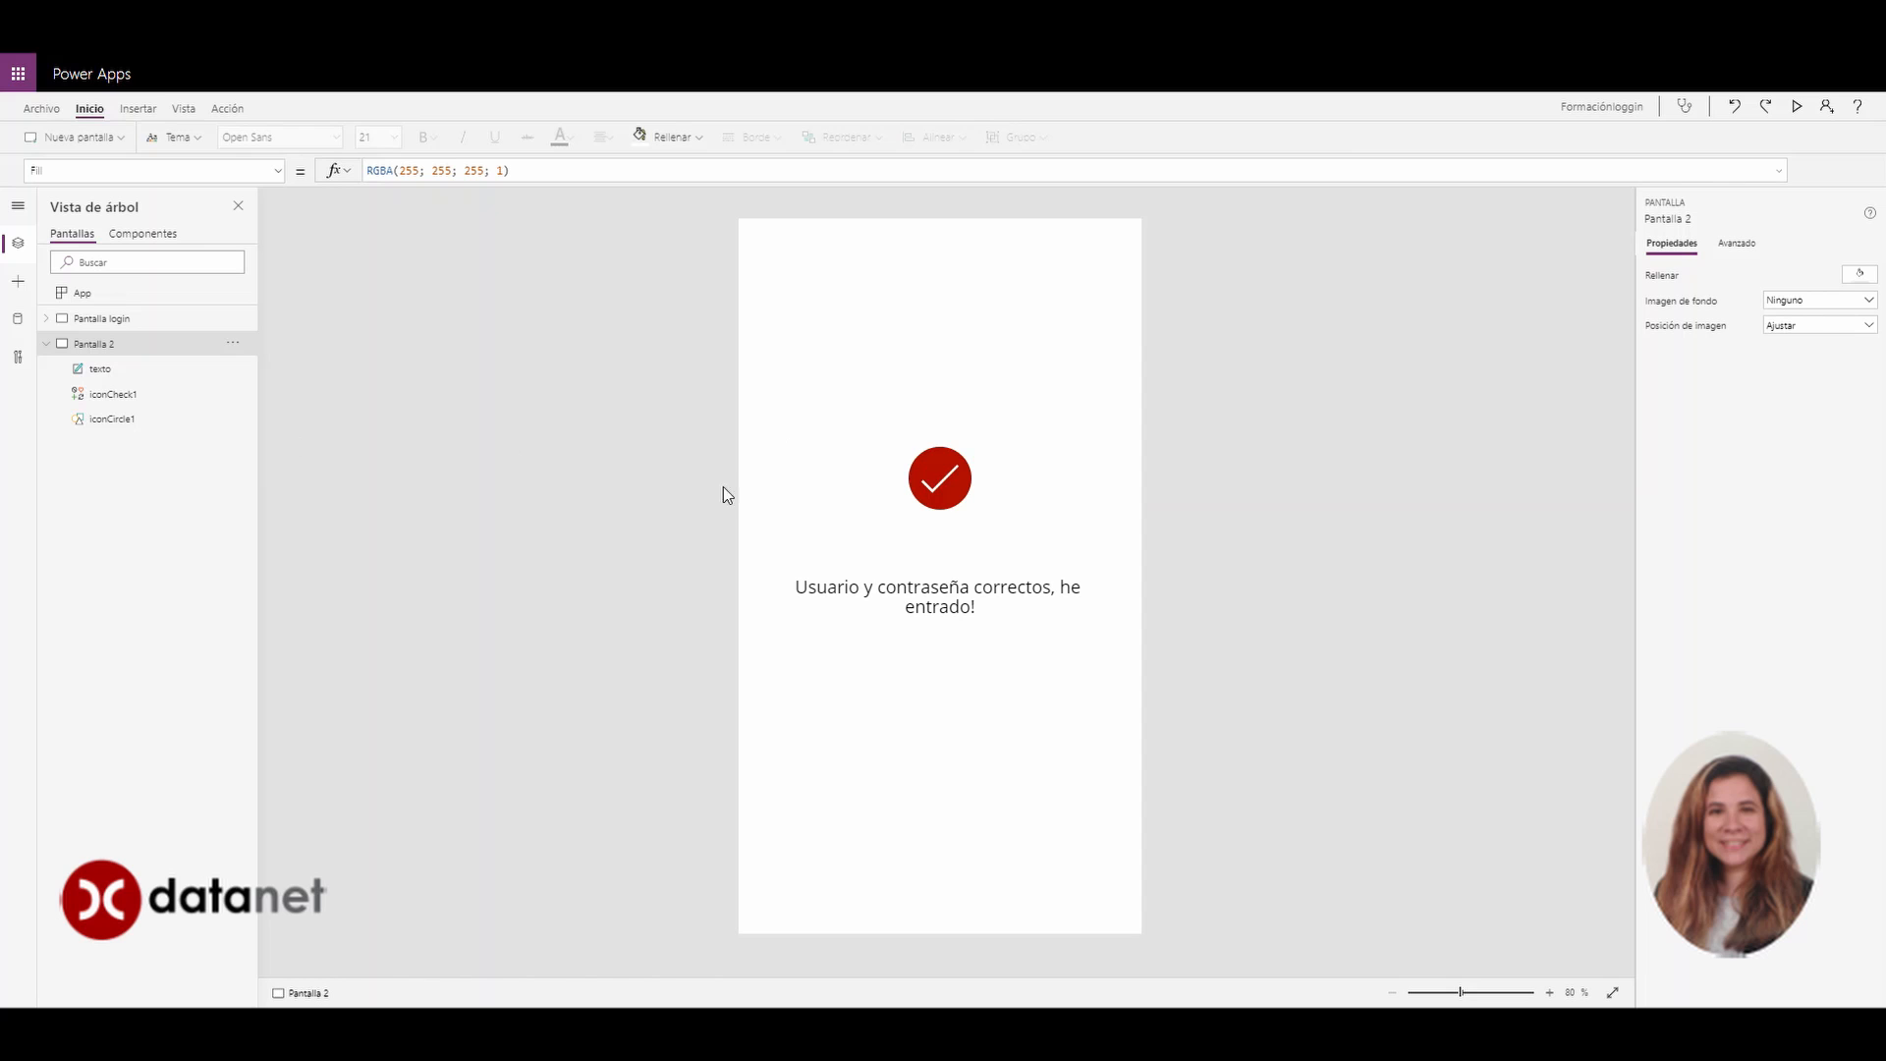
On Pantalla login, pick the Entrar button's OnSelect property and start deleting its 'false' formula
{"action": "left_click", "coordinate": [85, 321]}
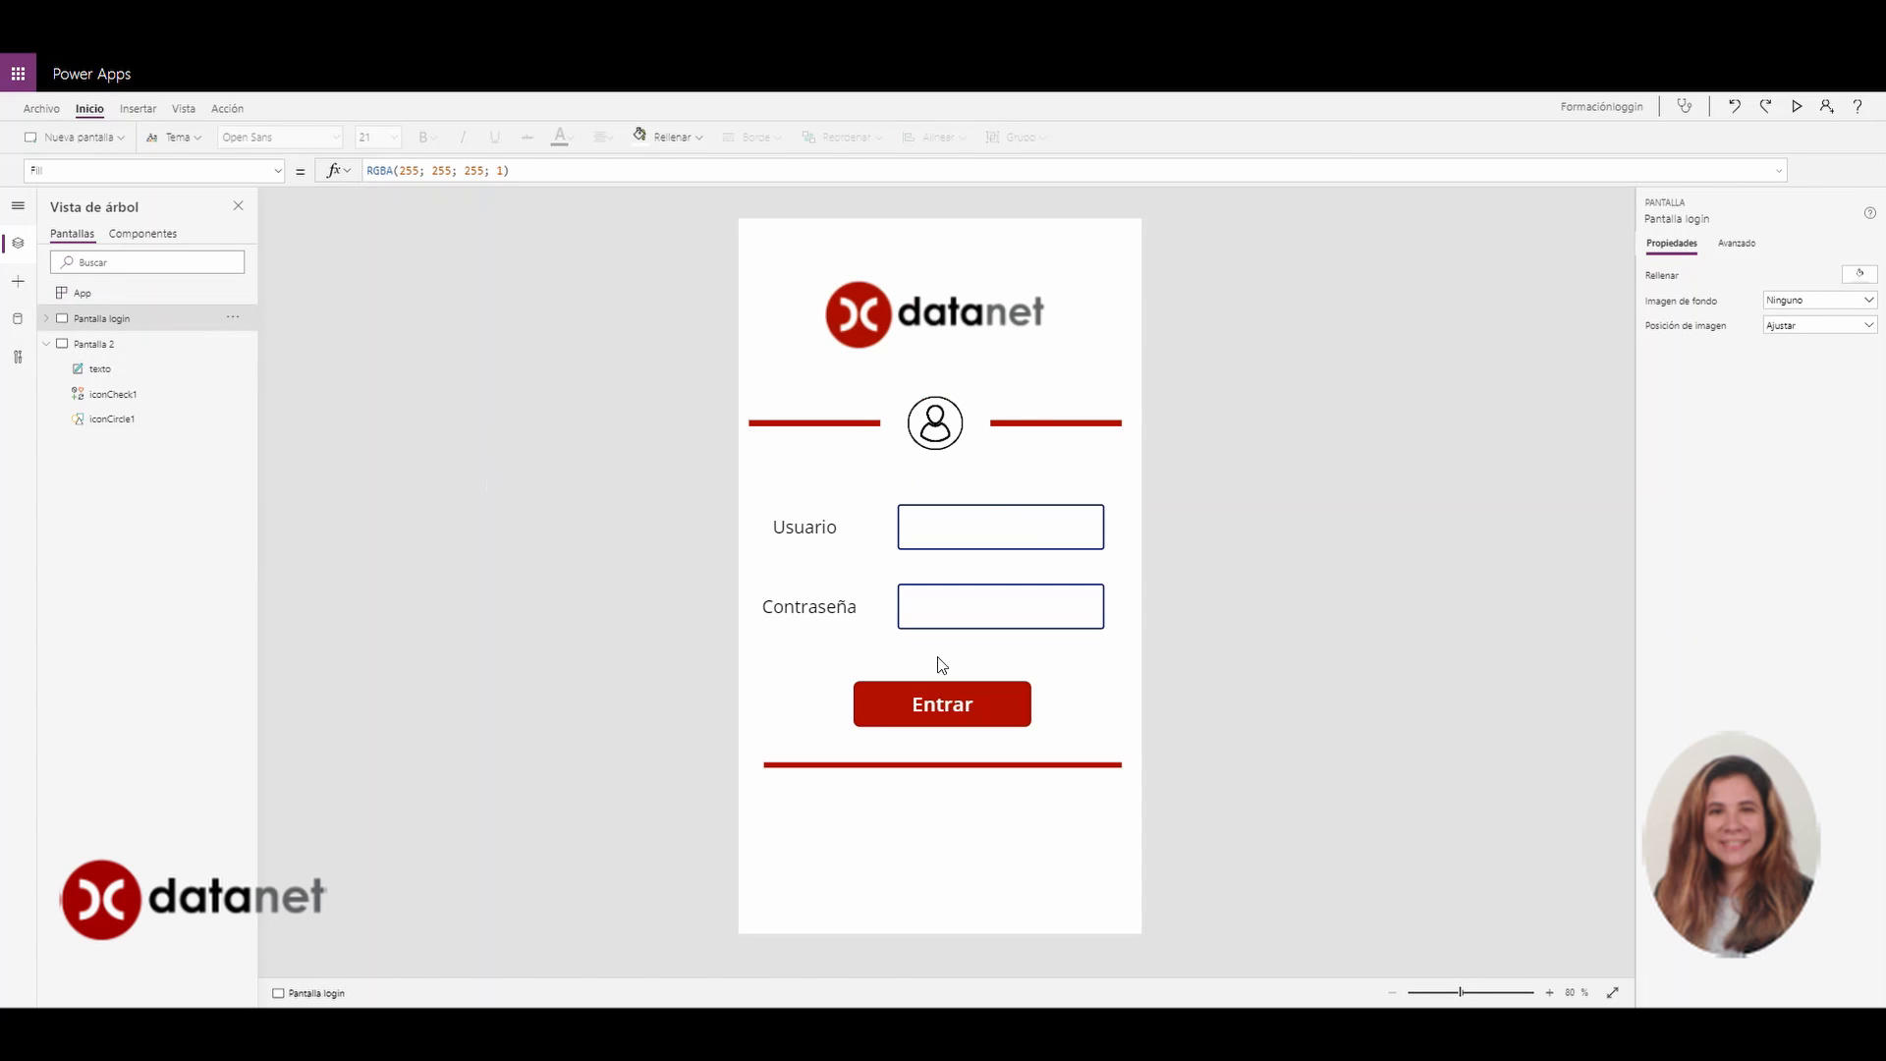
{"action": "left_click", "coordinate": [899, 700]}
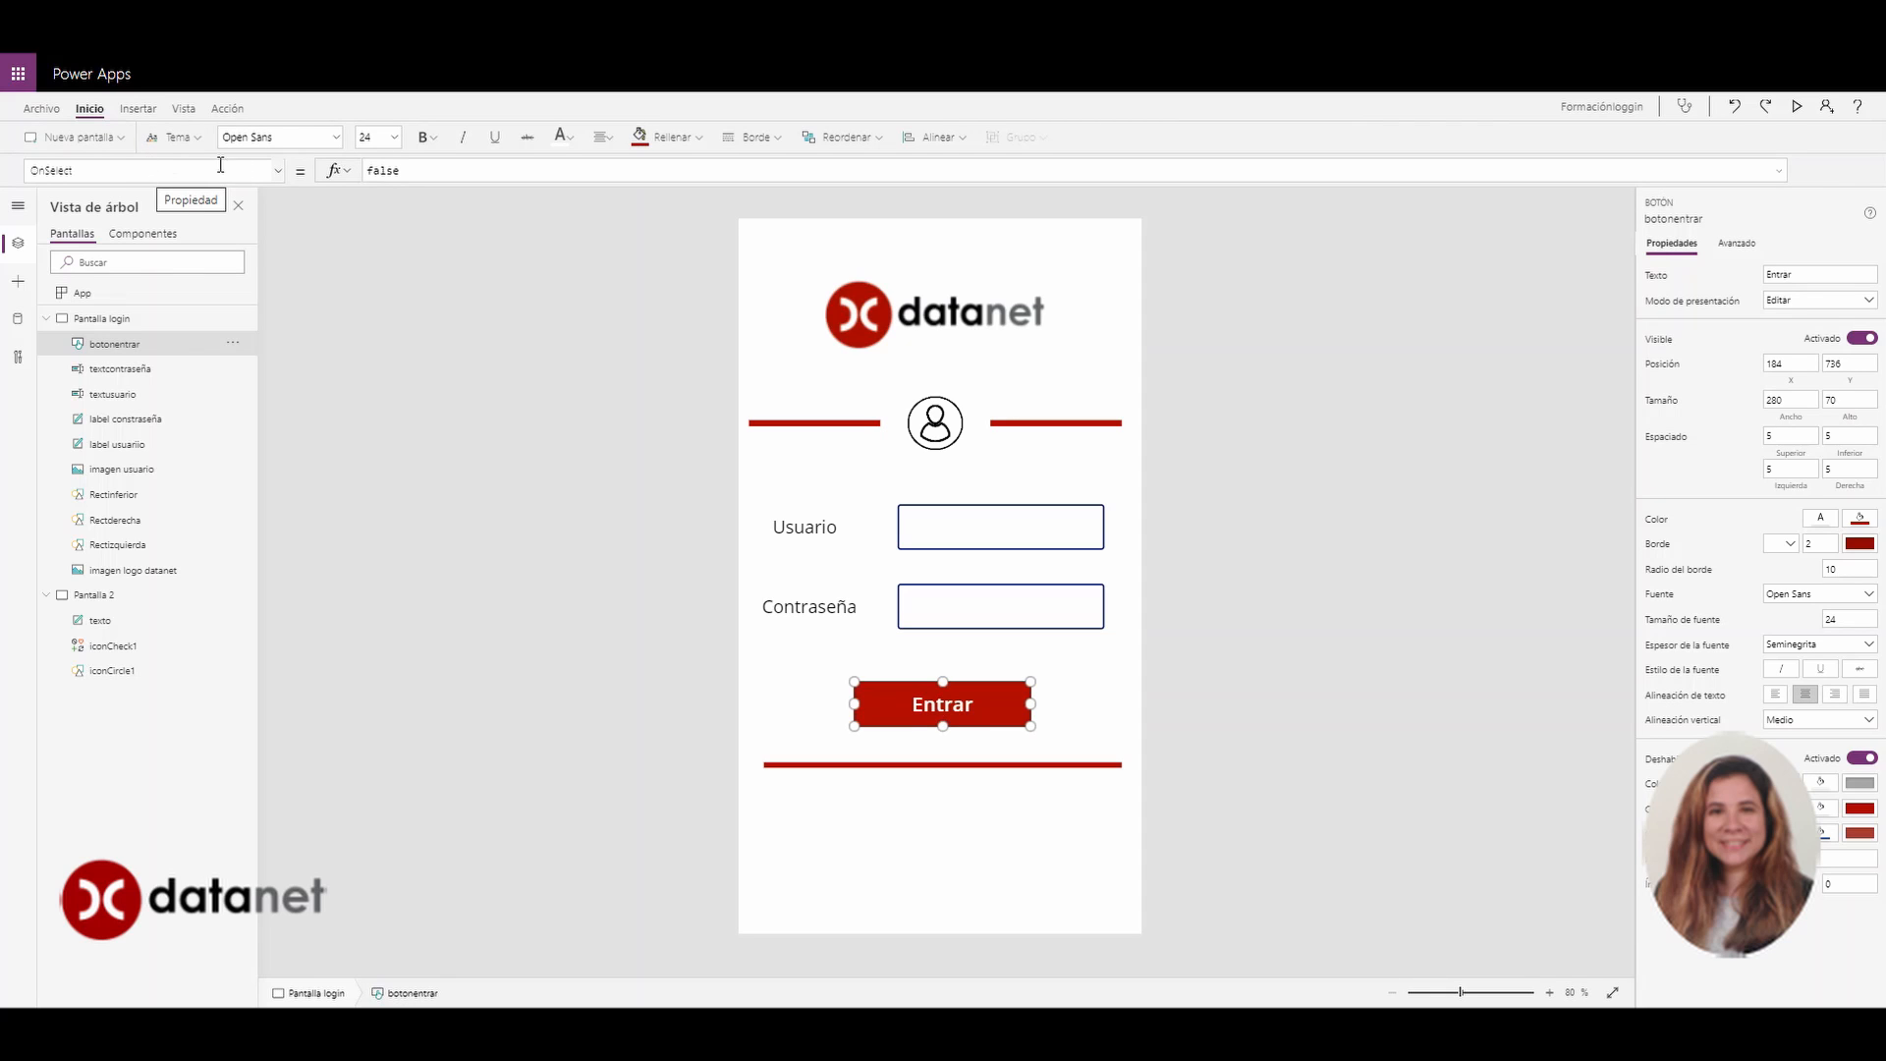
{"action": "left_click", "coordinate": [280, 173]}
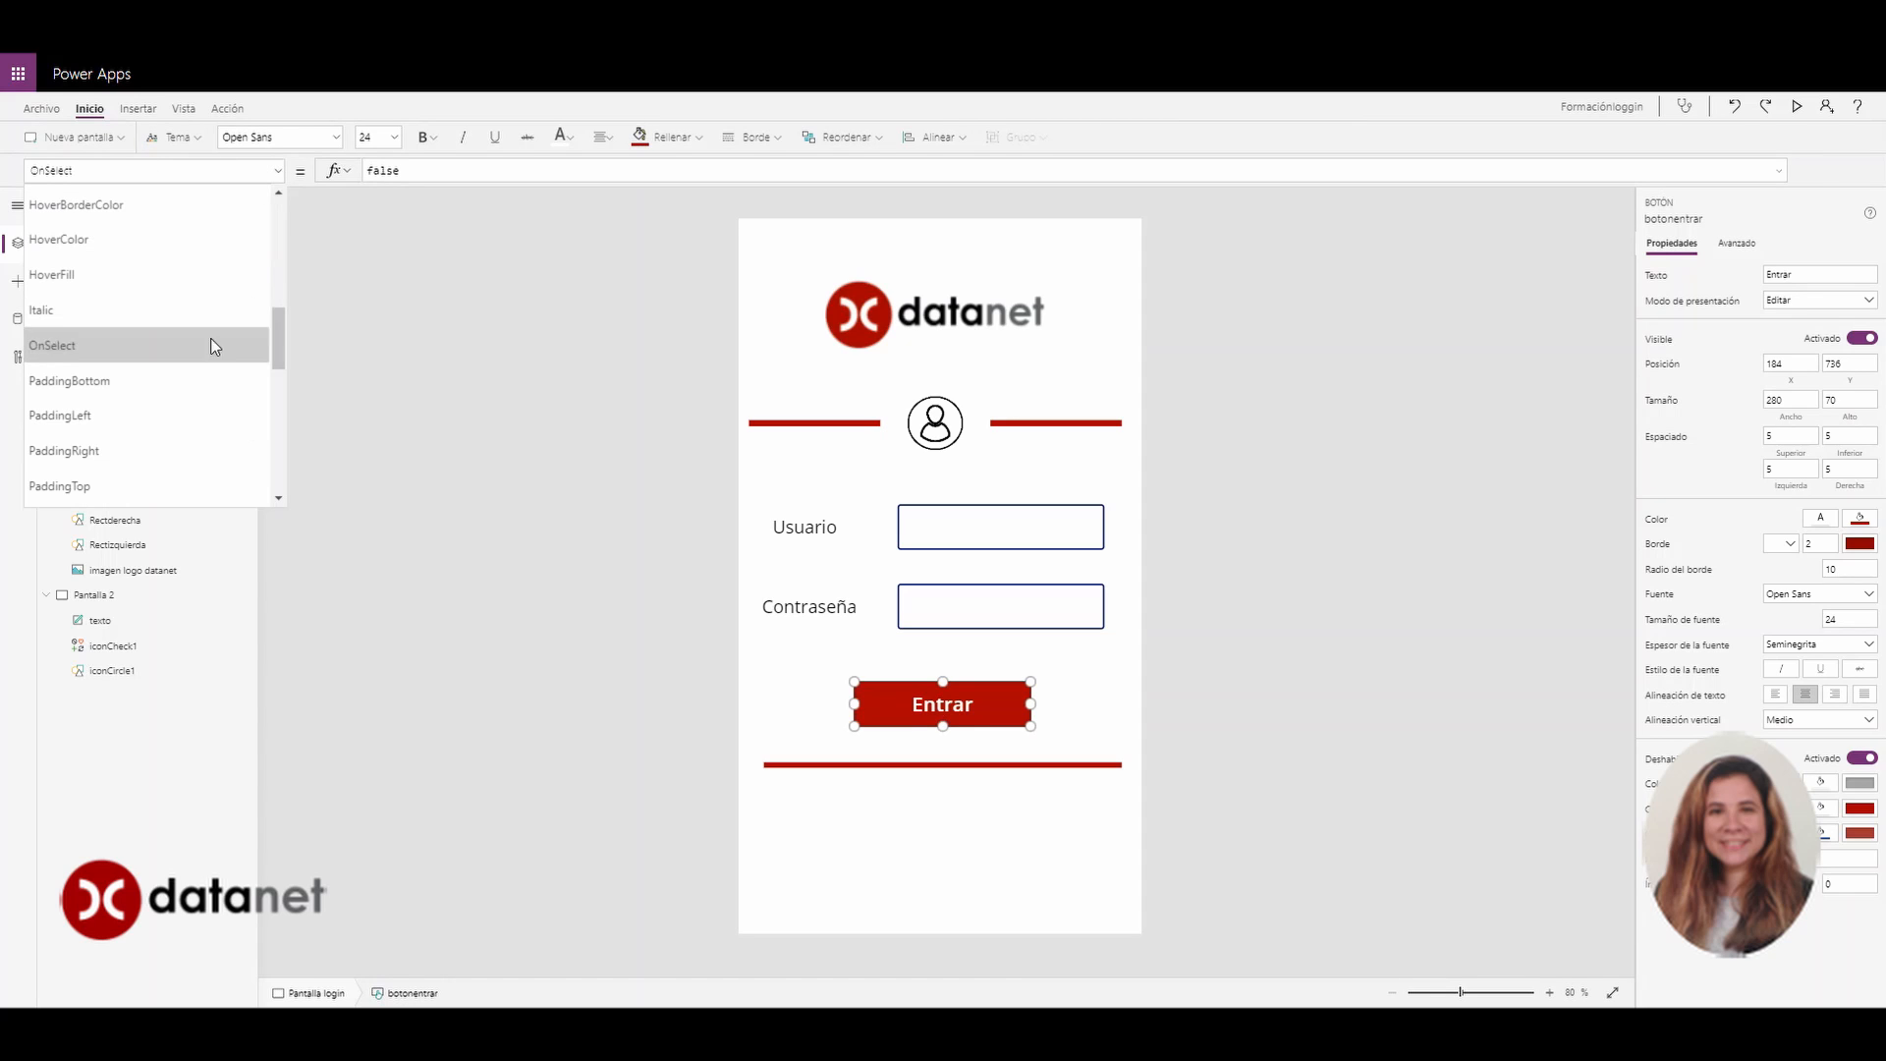
{"action": "left_click", "coordinate": [111, 353]}
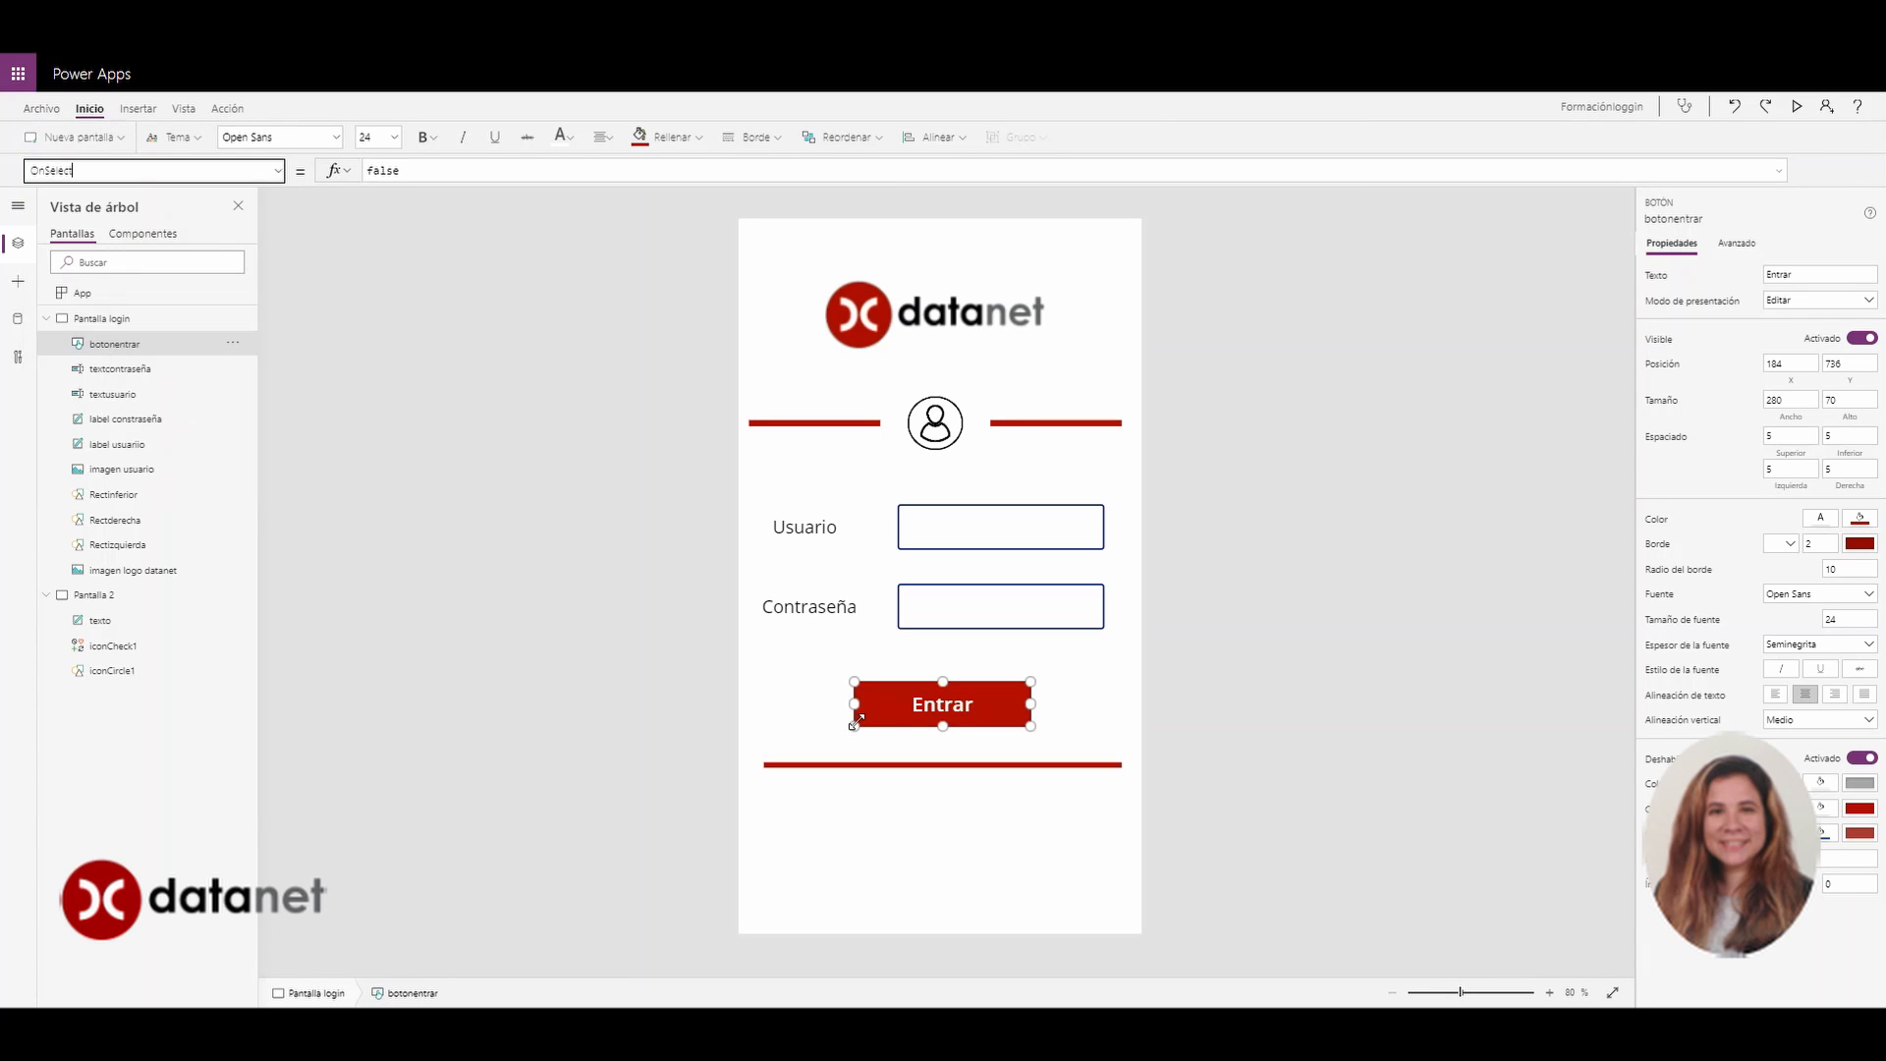
{"action": "left_click", "coordinate": [423, 172]}
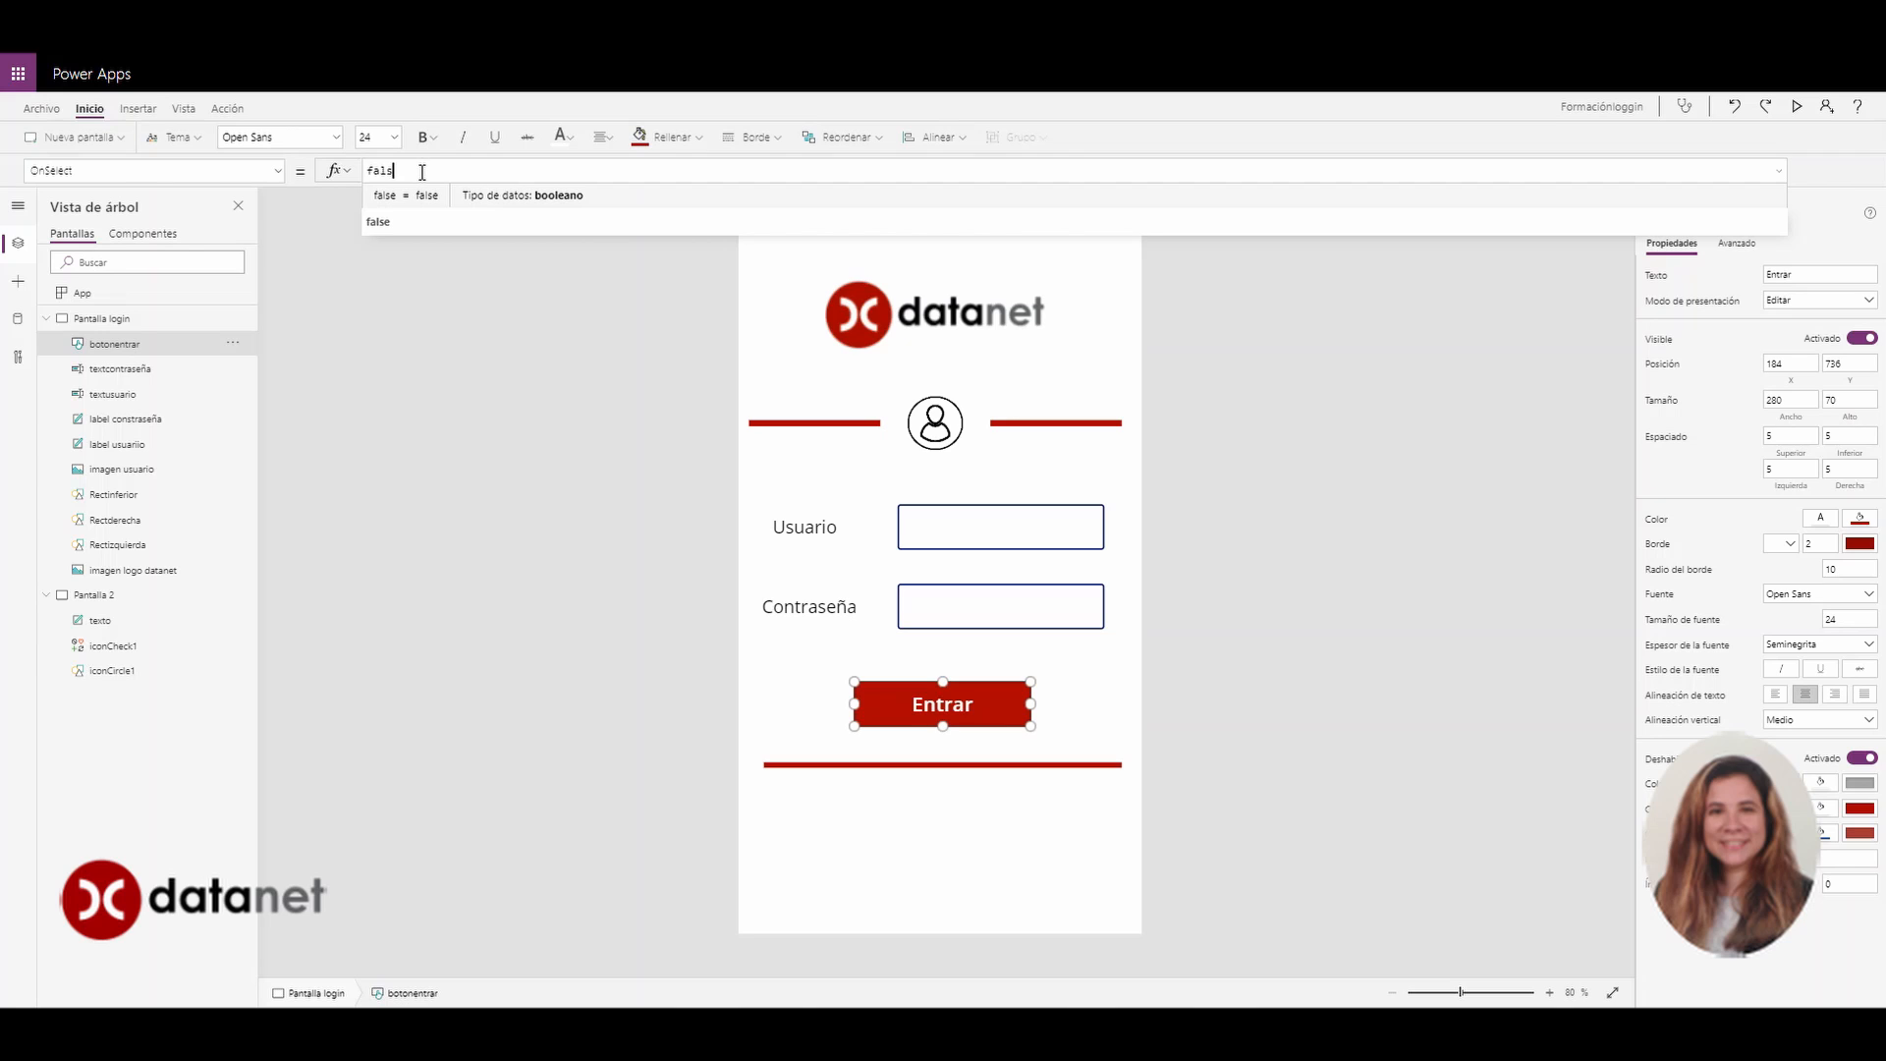
{"action": "key", "text": "BackSpace"}
{"action": "key", "text": "BackSpace"}
{"action": "key", "text": "BackSpace"}
{"action": "key", "text": "BackSpace"}
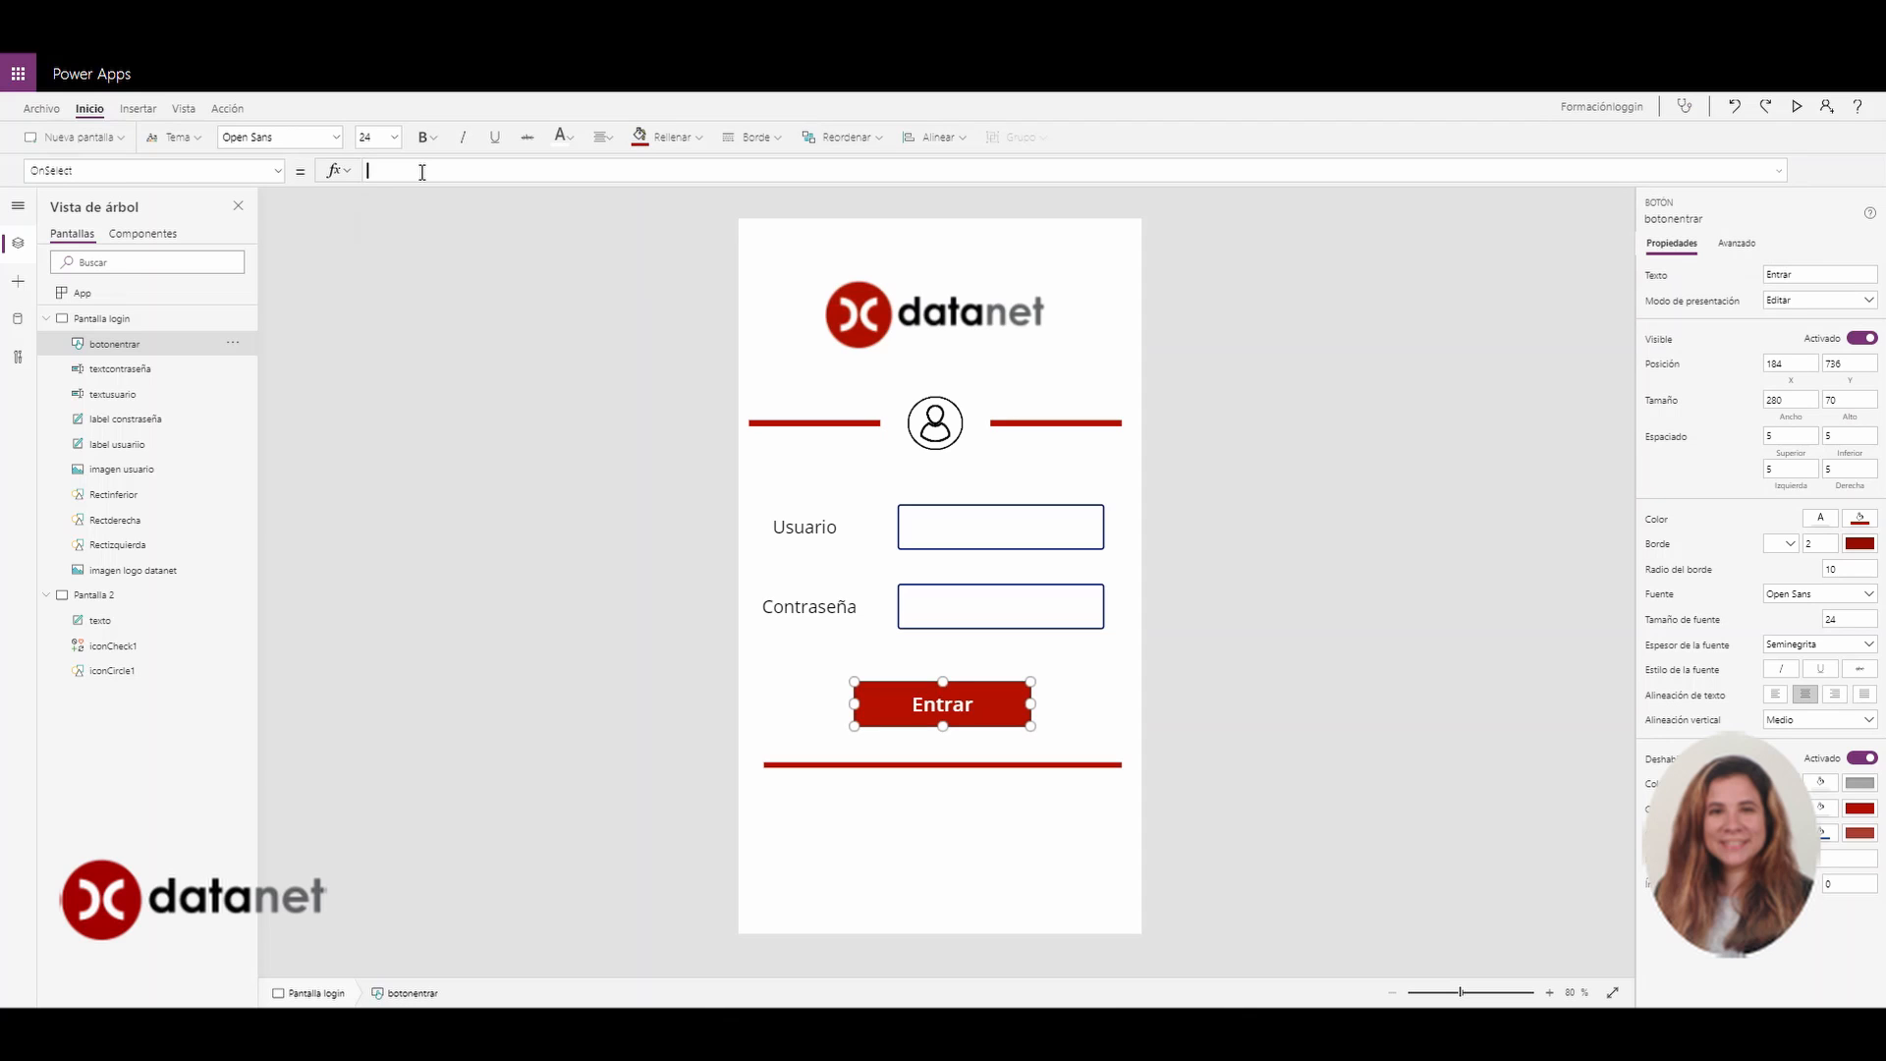
Begin the OnSelect formula with If( and the textusuario.Text field via autocomplete
{"action": "type", "text": "if"}
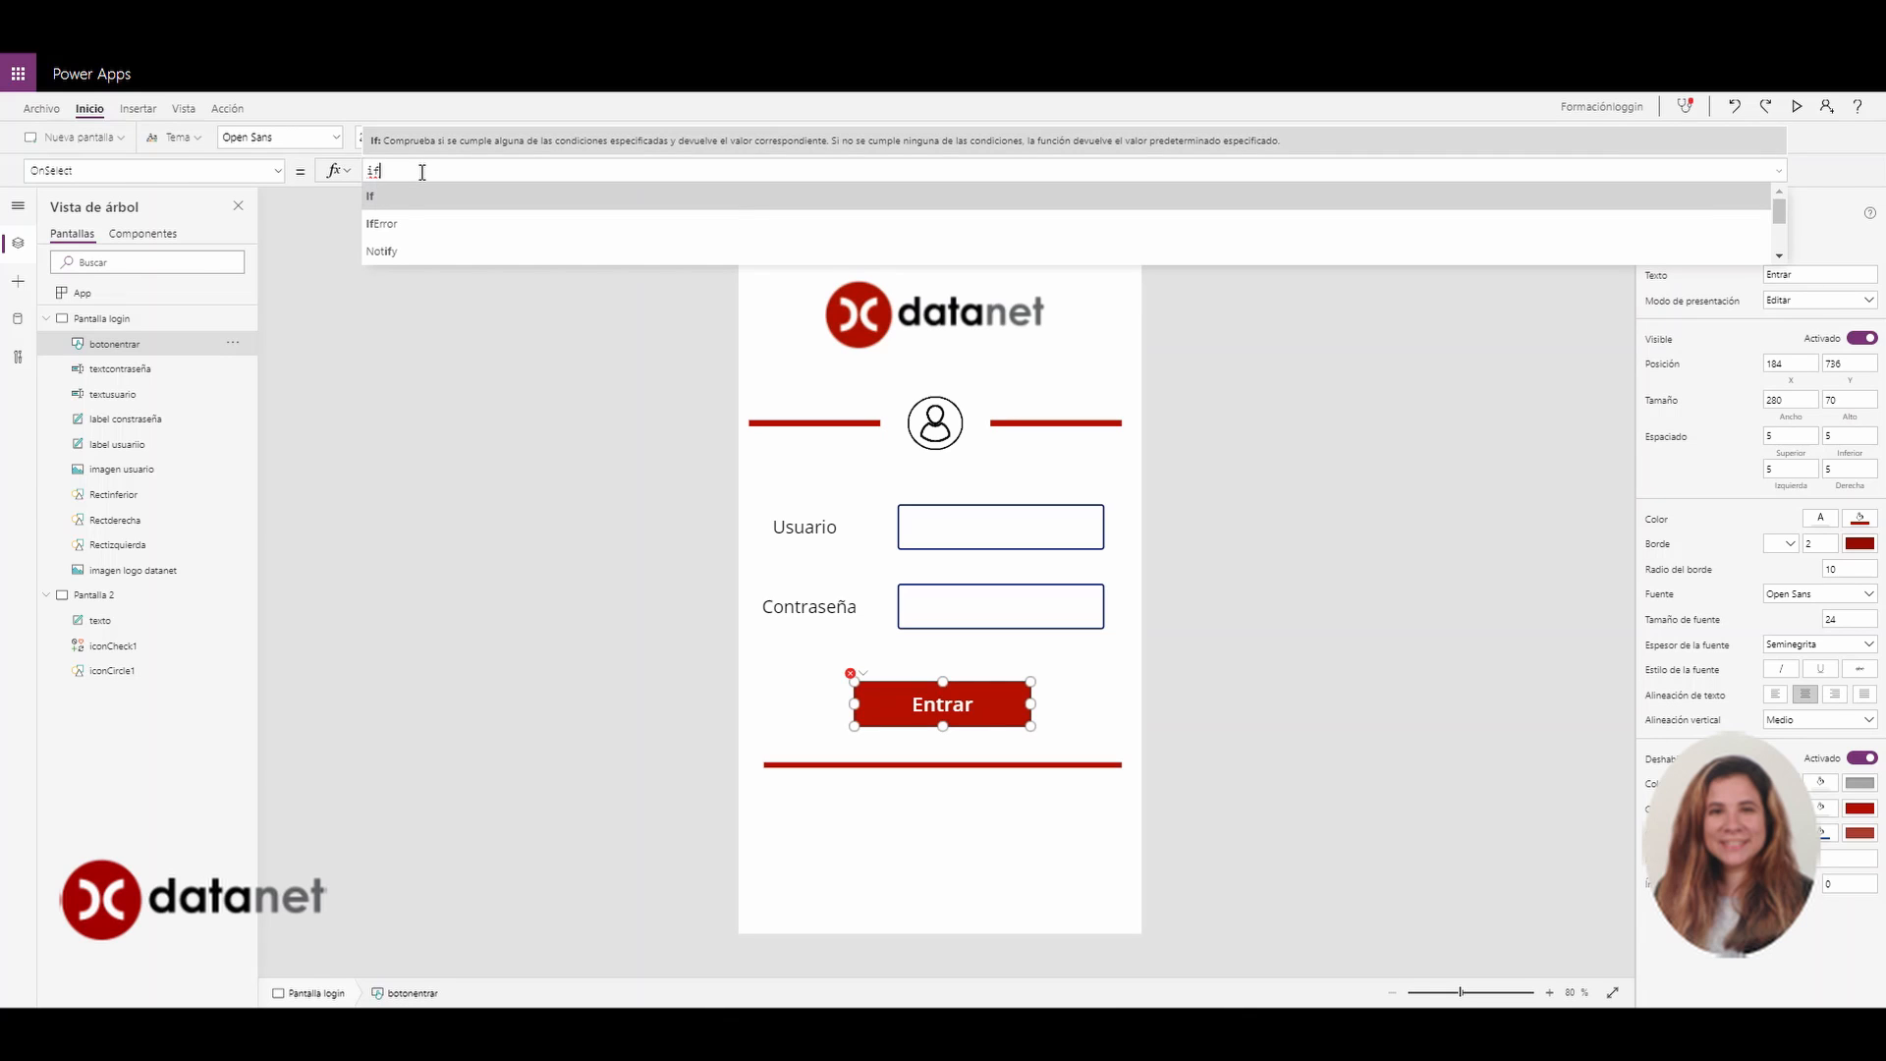
{"action": "type", "text": "("}
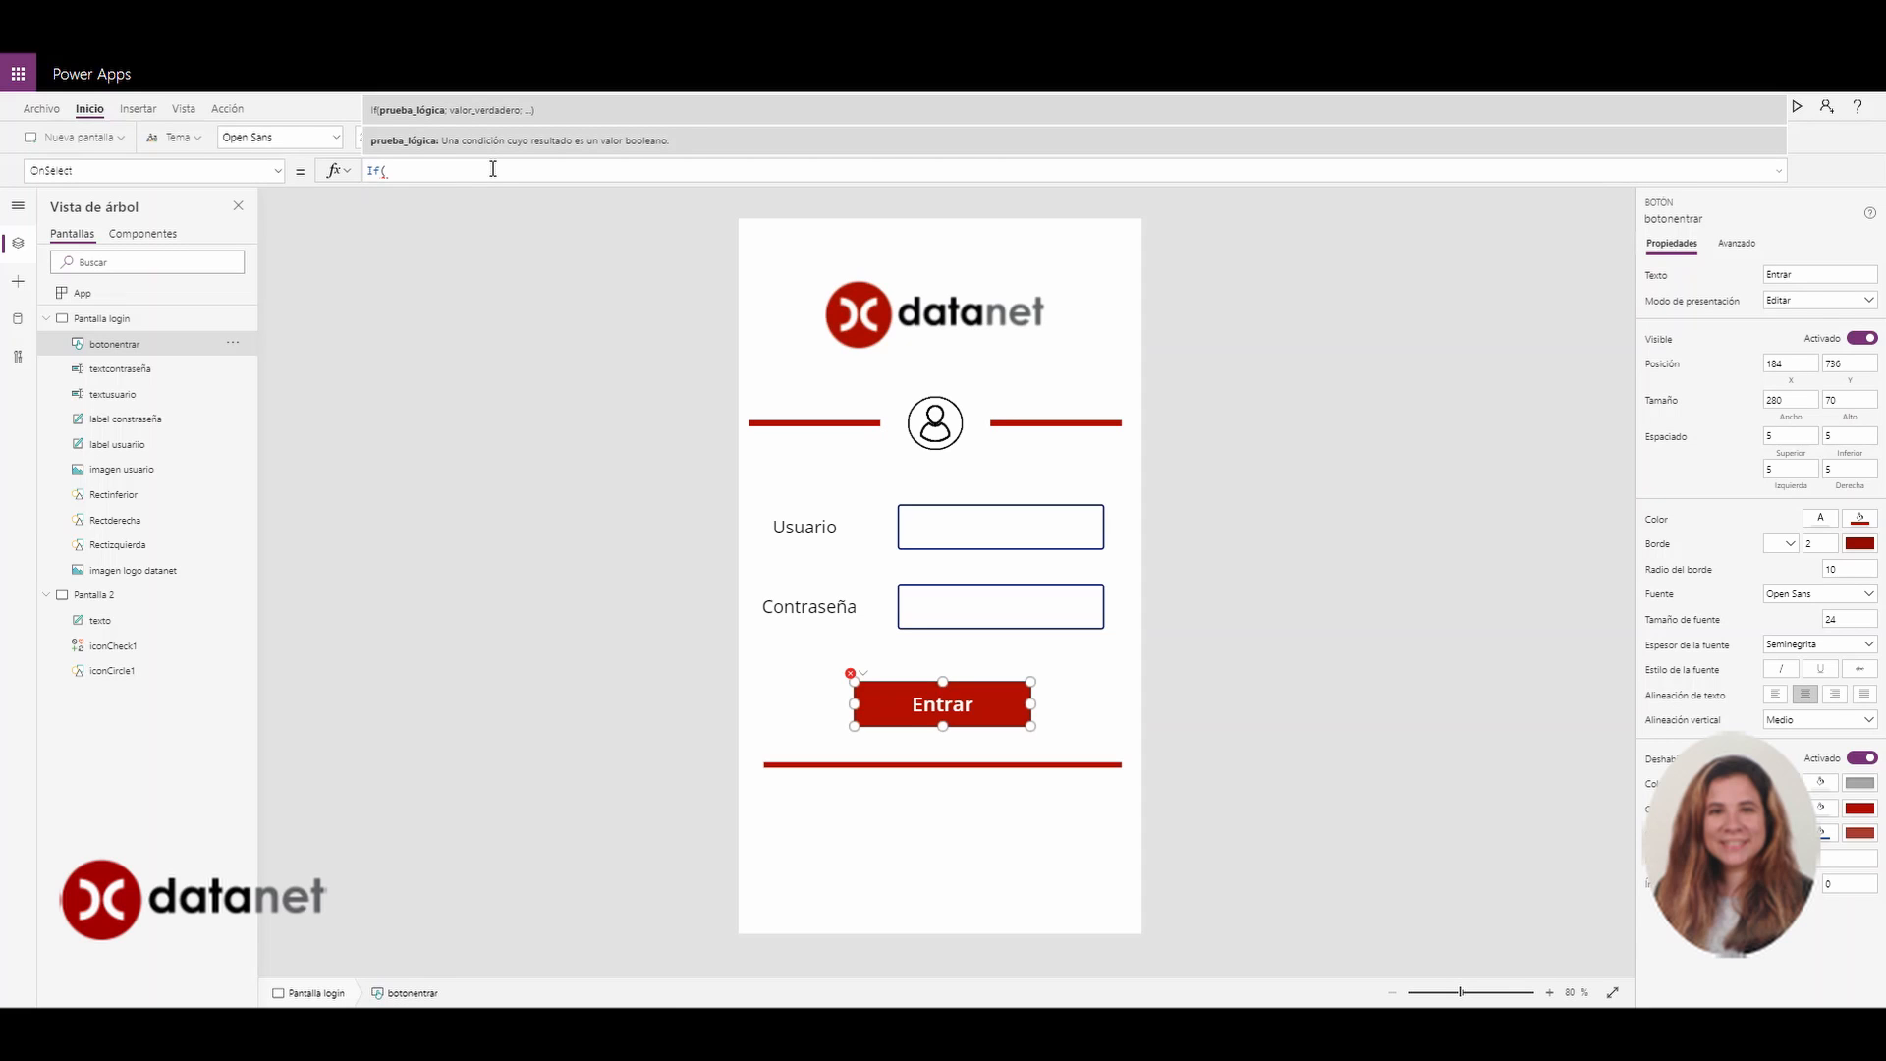
{"action": "type", "text": "text"}
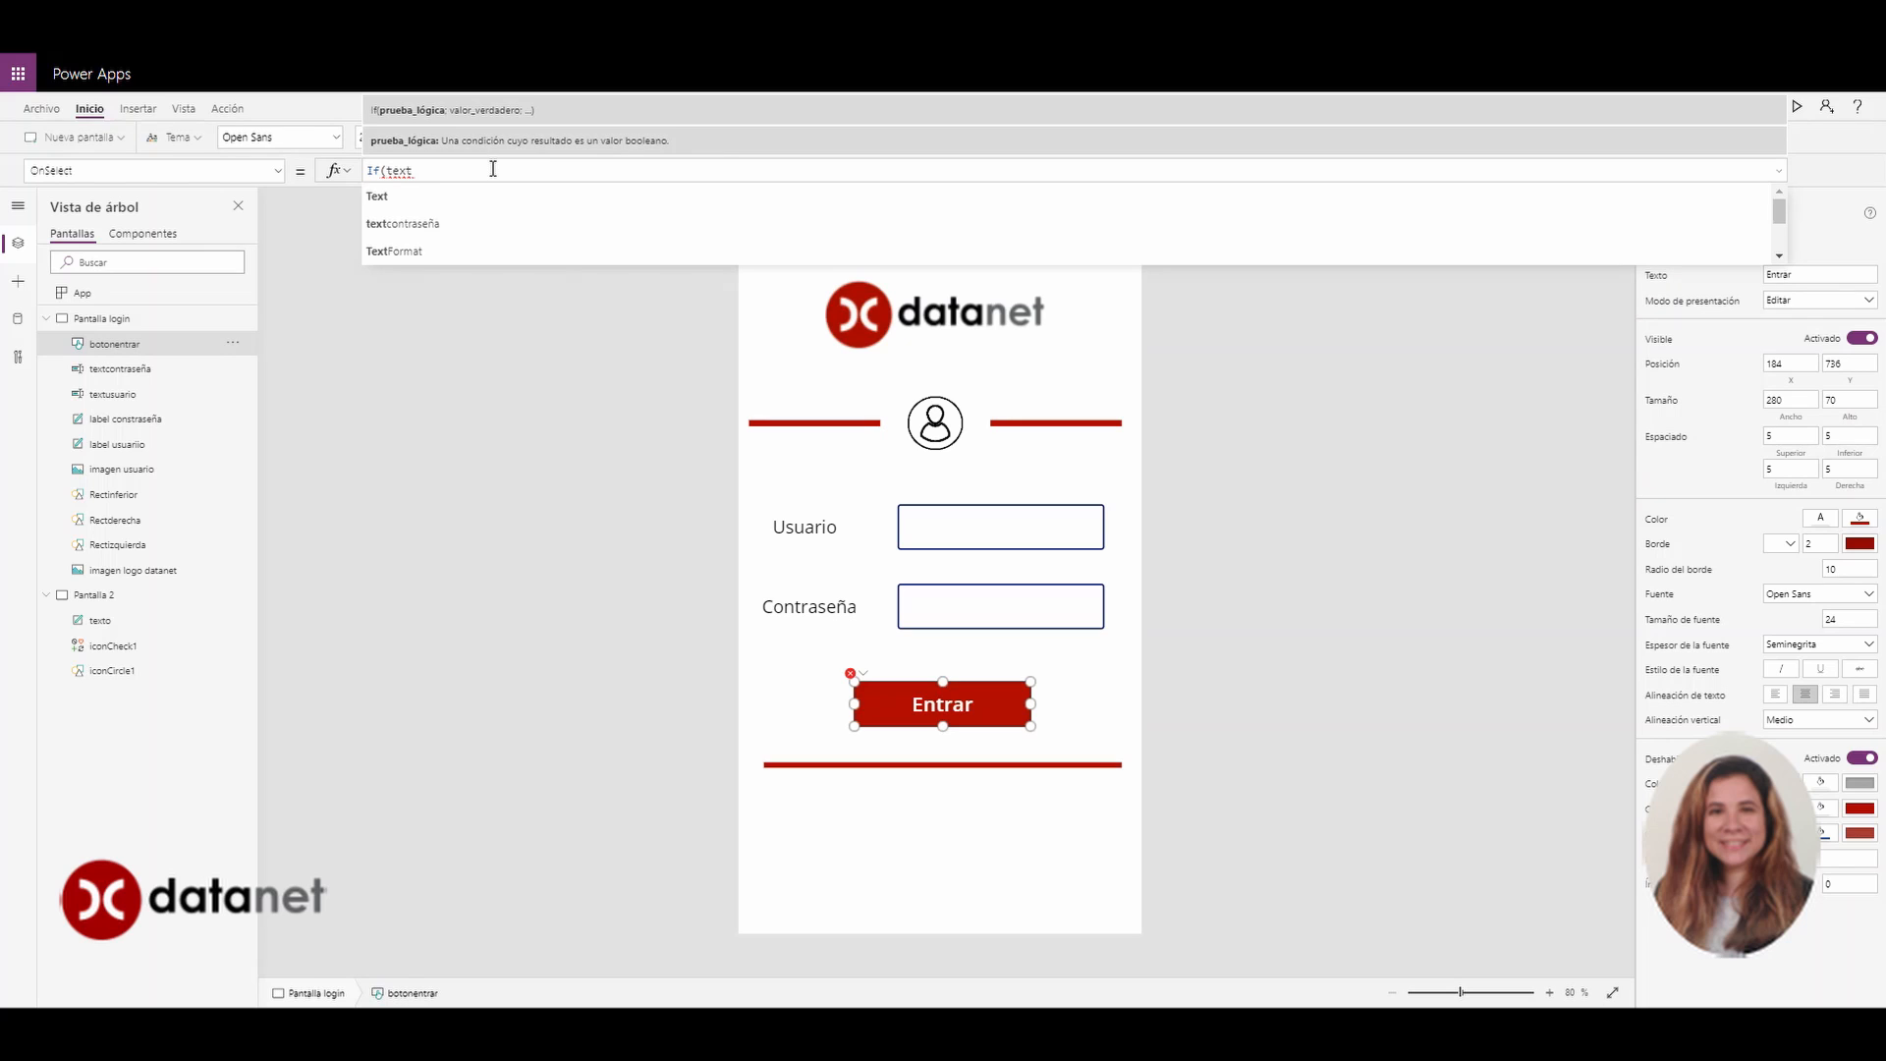
{"action": "key", "text": "Down"}
{"action": "key", "text": "Down"}
{"action": "key", "text": "Down"}
{"action": "key", "text": "Down"}
{"action": "key", "text": "Down"}
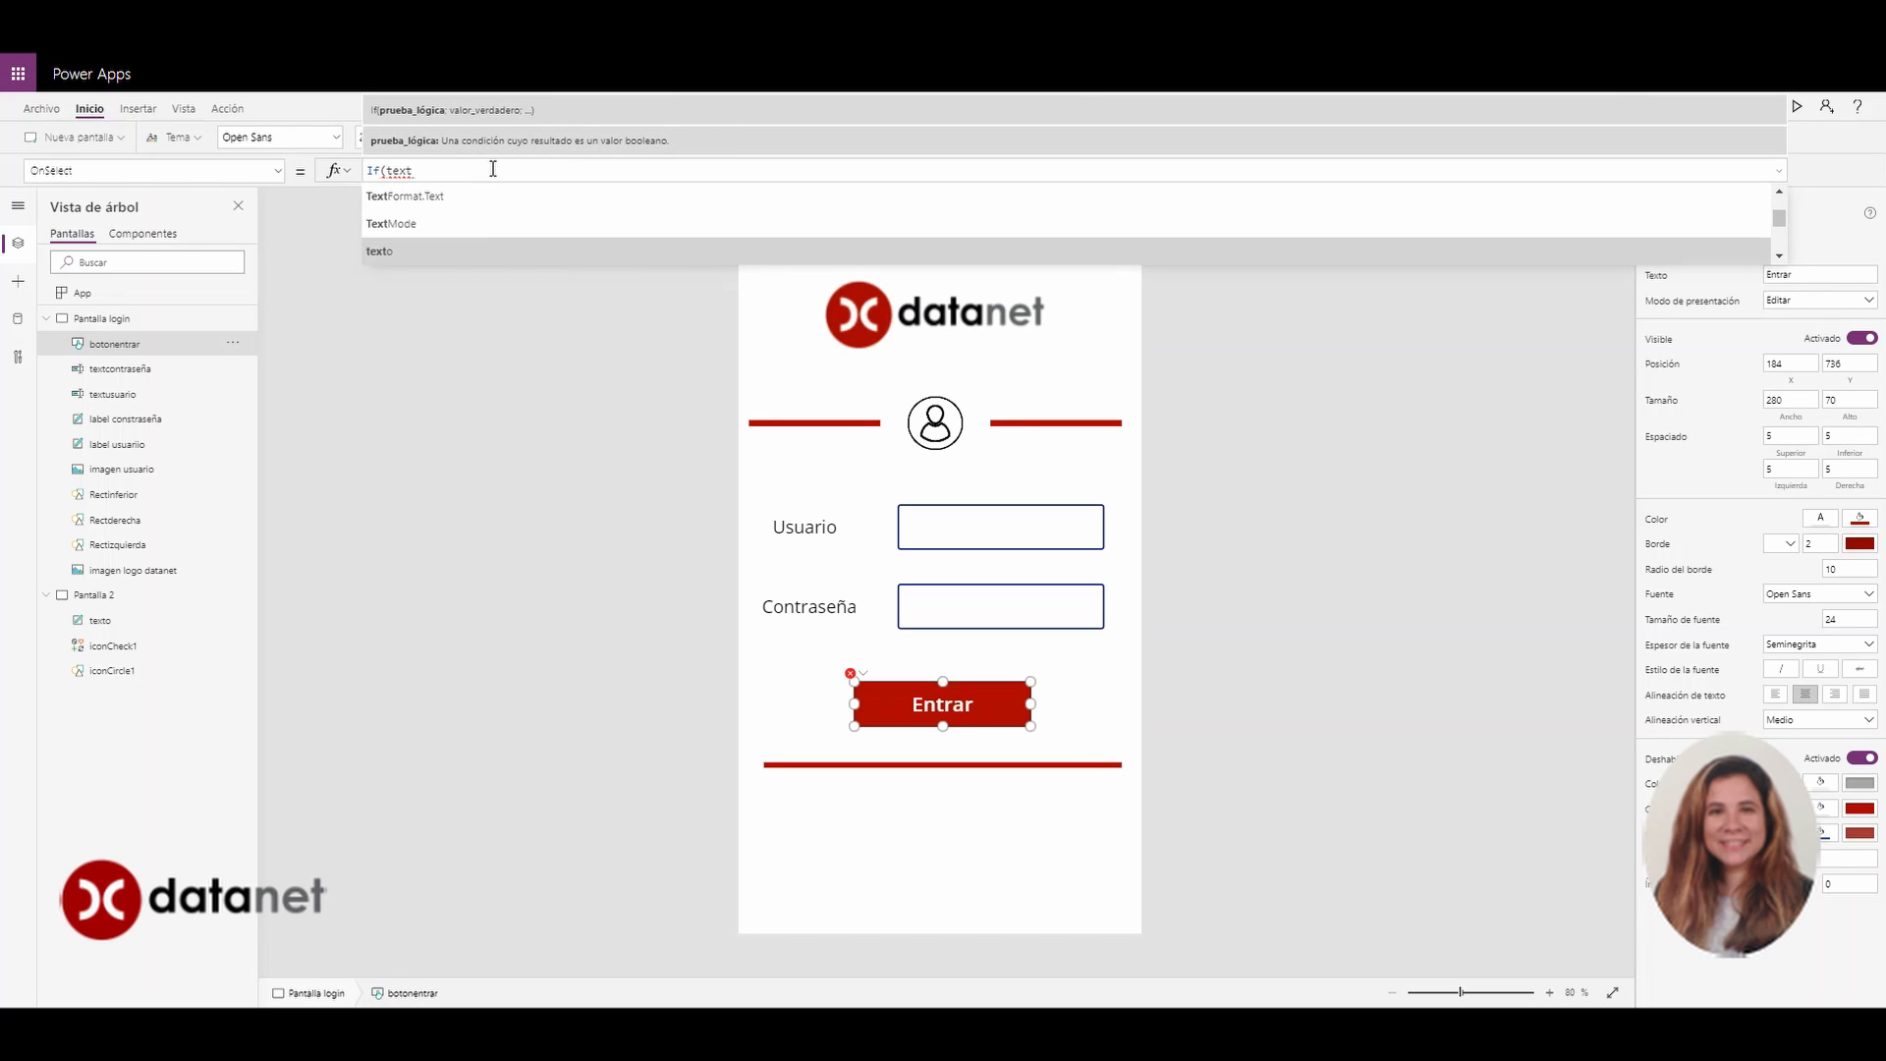
{"action": "key", "text": "Down"}
{"action": "key", "text": "Down"}
{"action": "key", "text": "Down"}
{"action": "key", "text": "Down"}
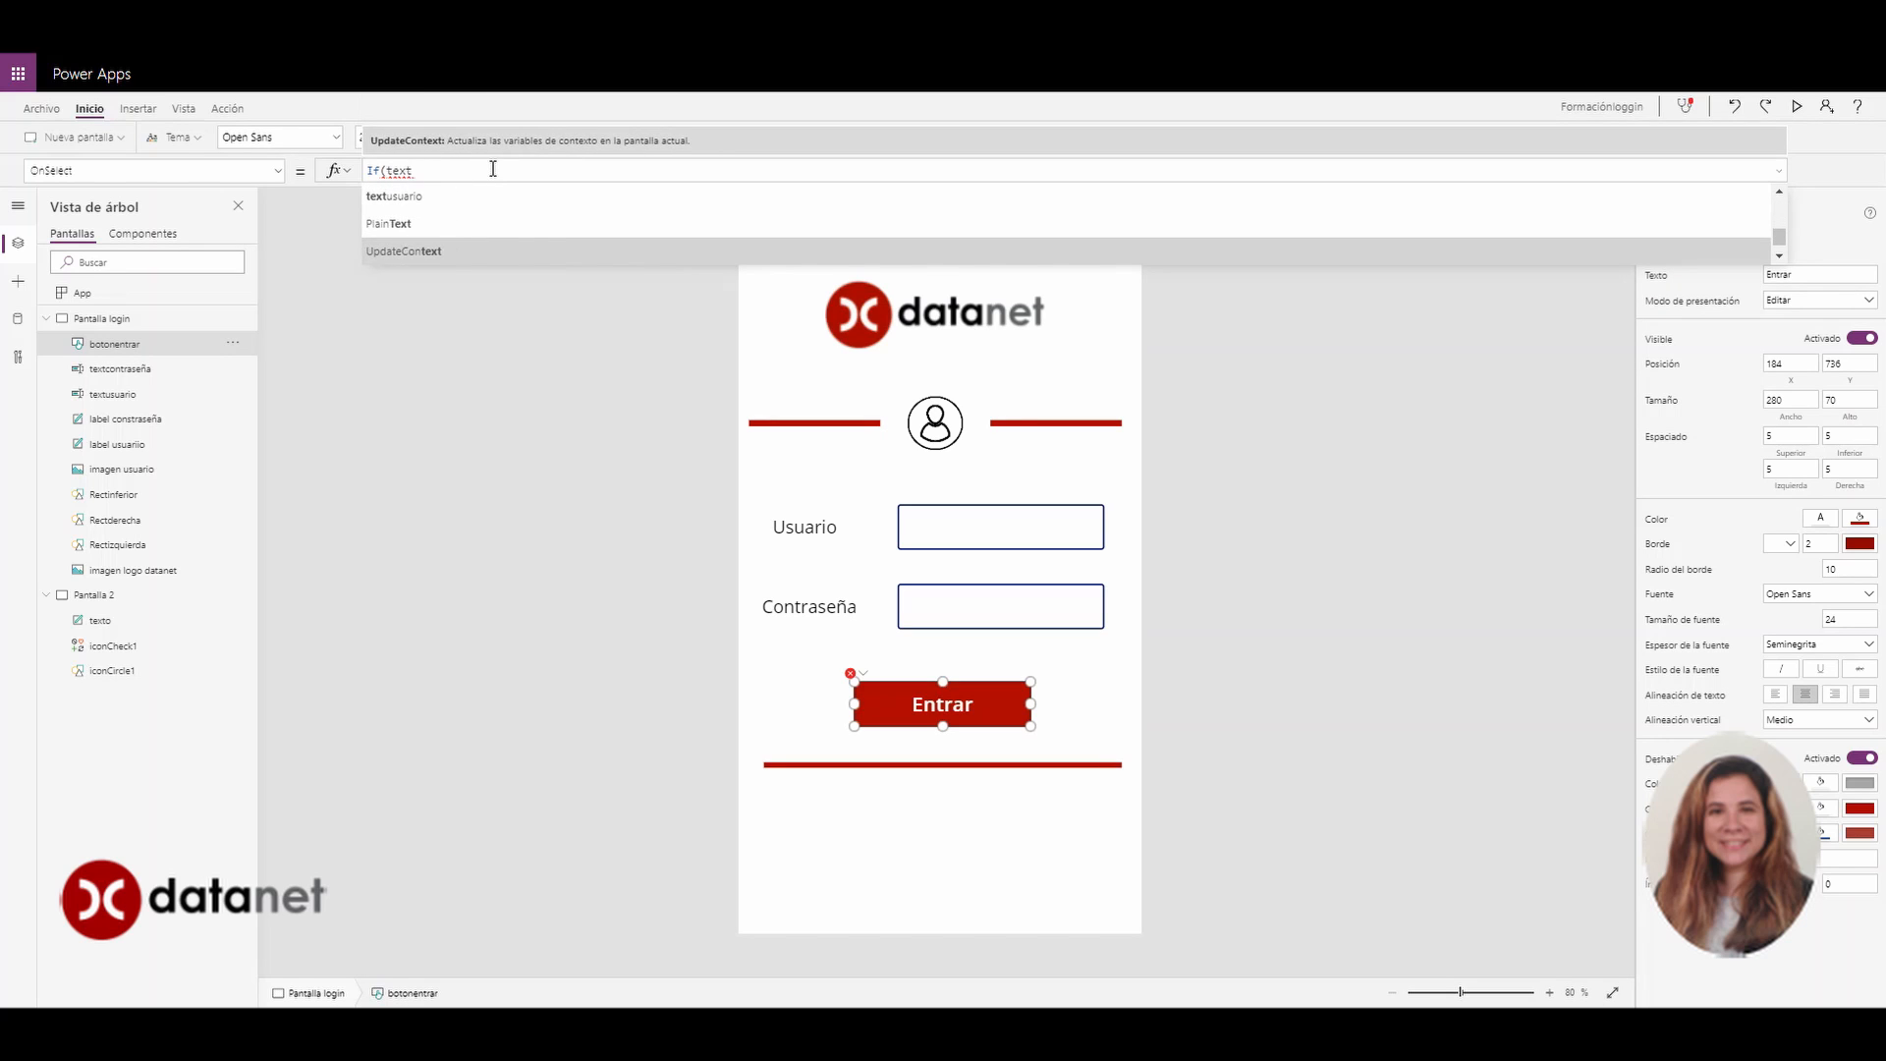
{"action": "key", "text": "Up"}
{"action": "key", "text": "Up"}
{"action": "key", "text": "Tab"}
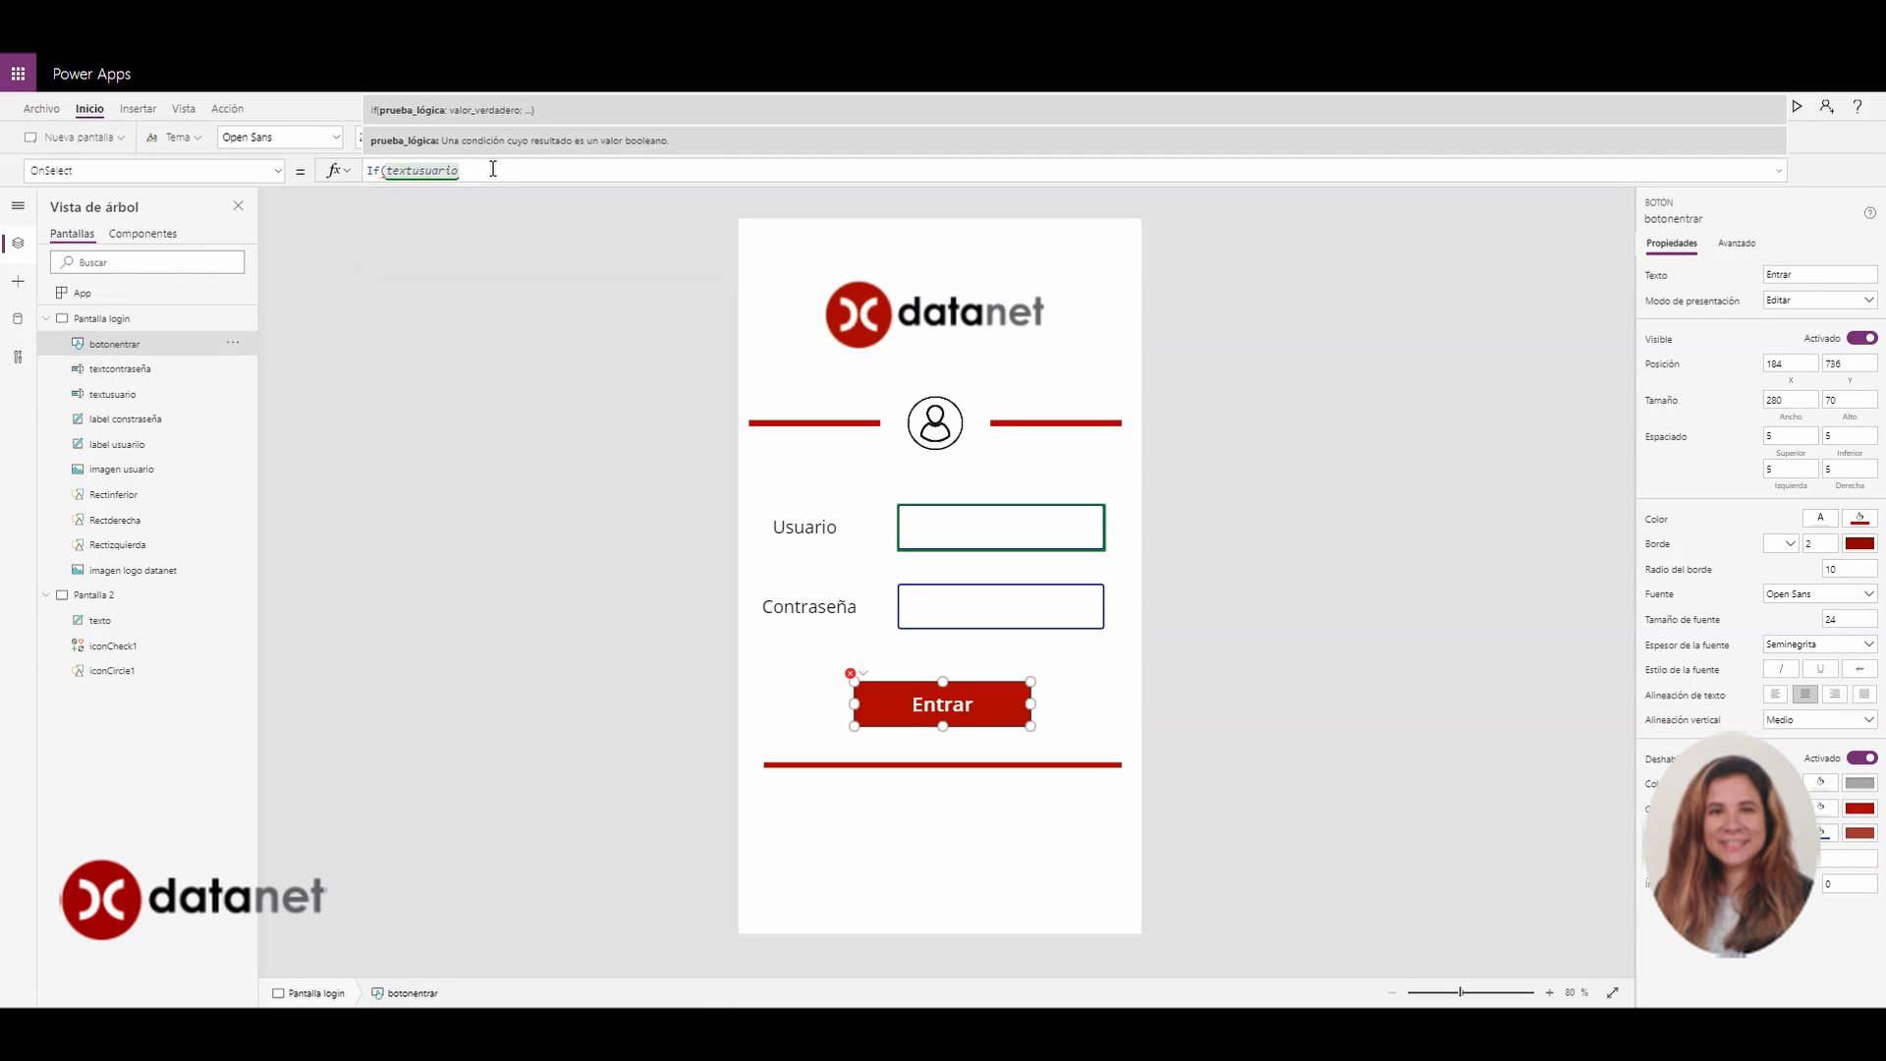
{"action": "type", "text": ".tex"}
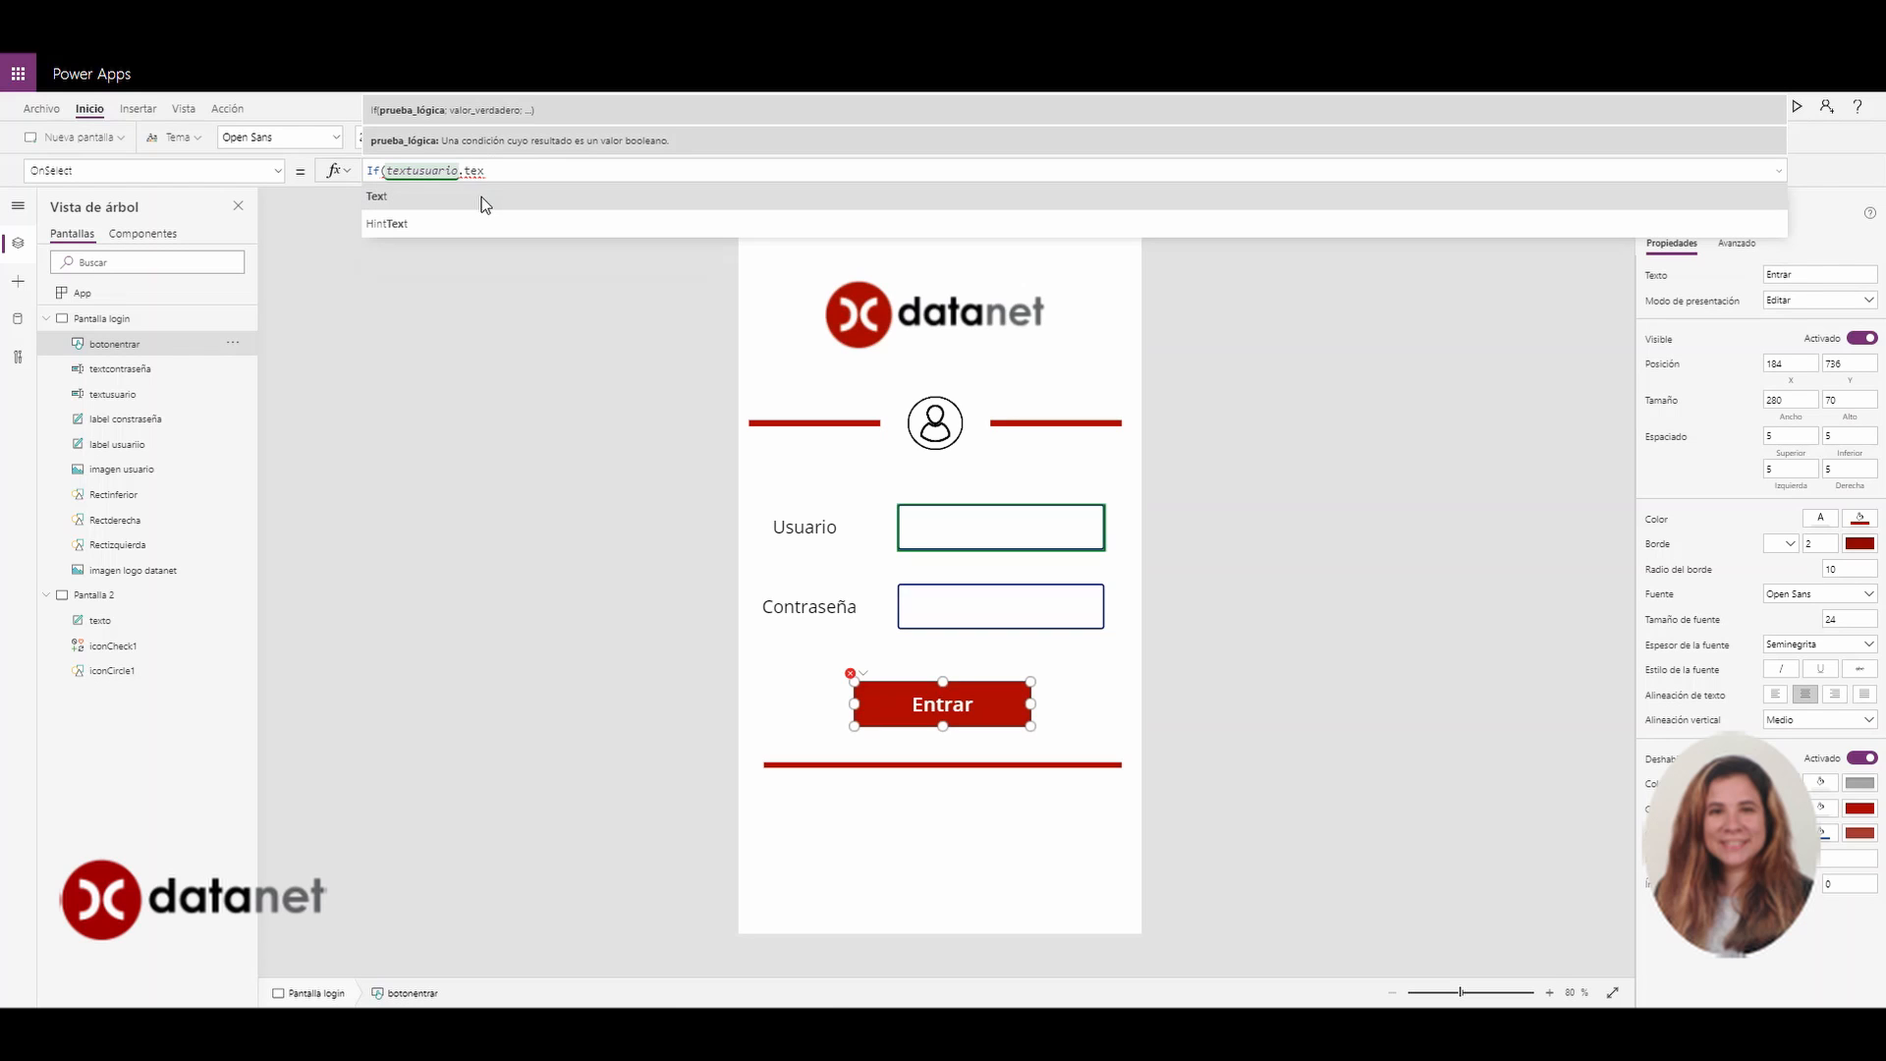
{"action": "left_click", "coordinate": [481, 196]}
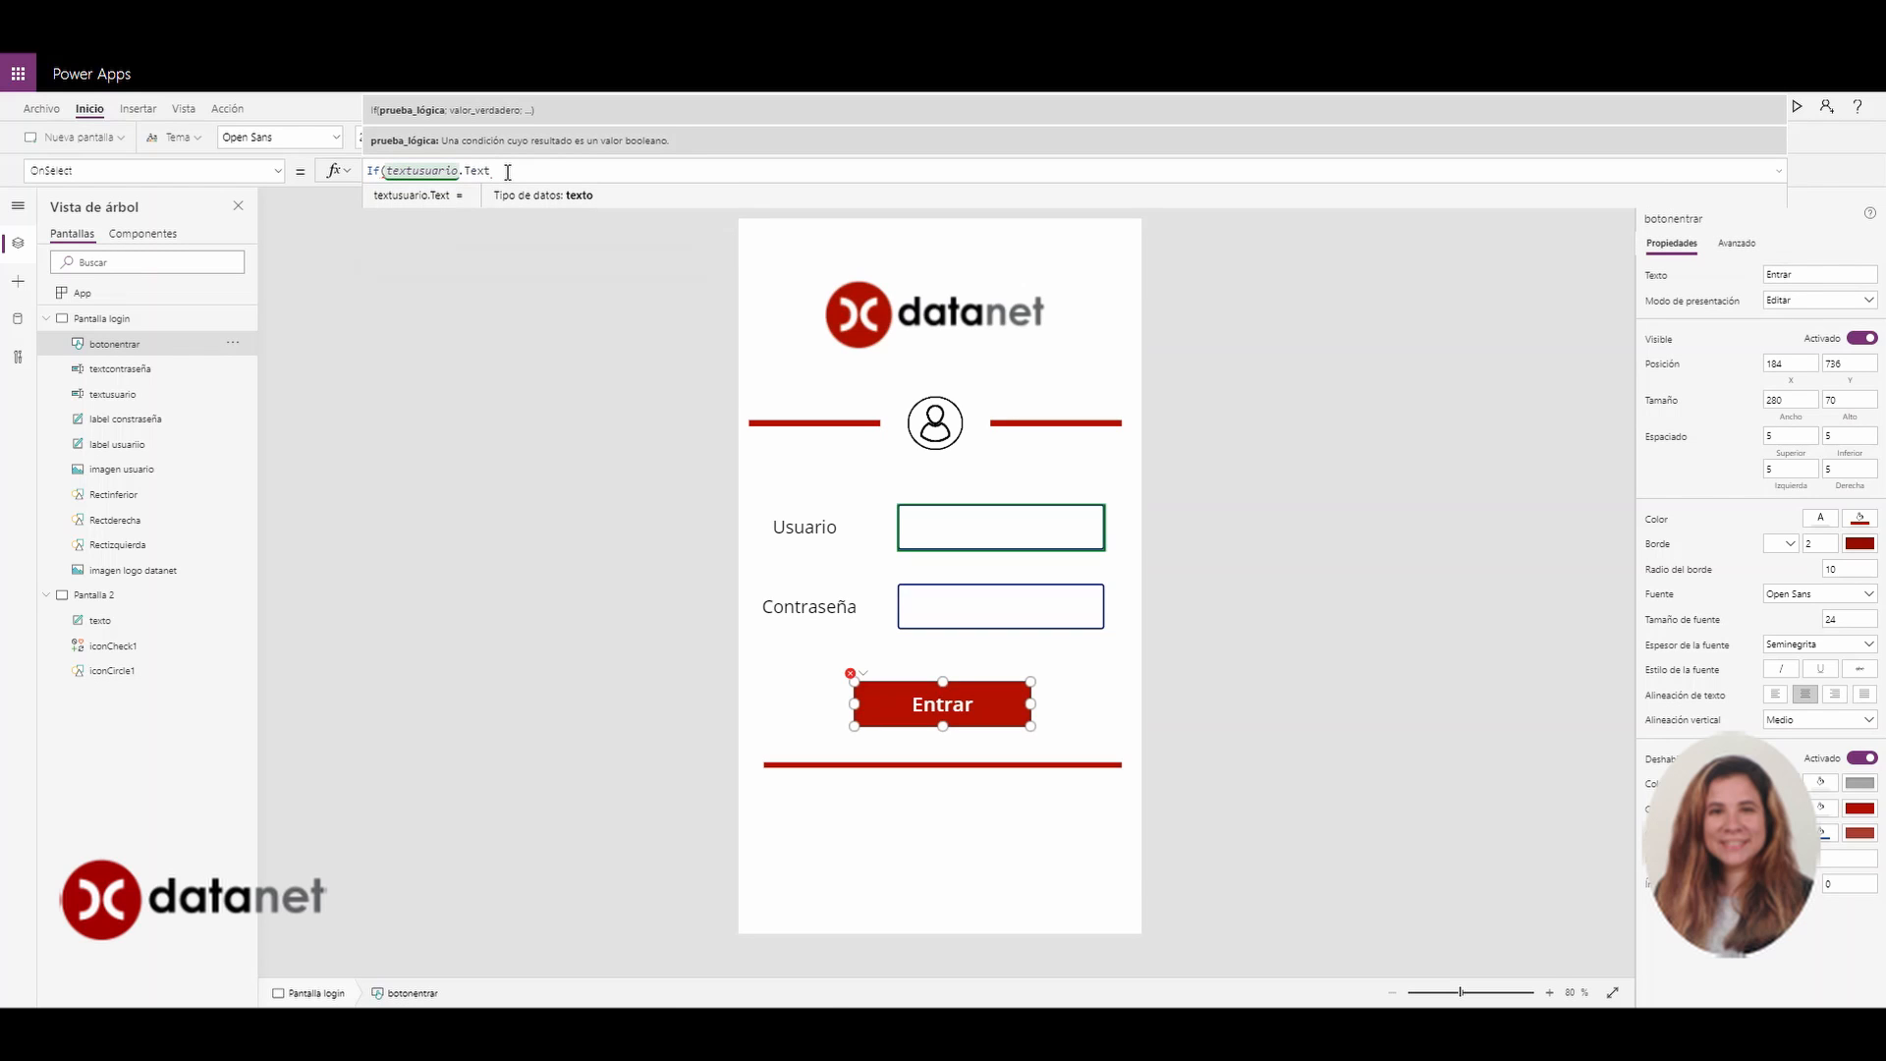
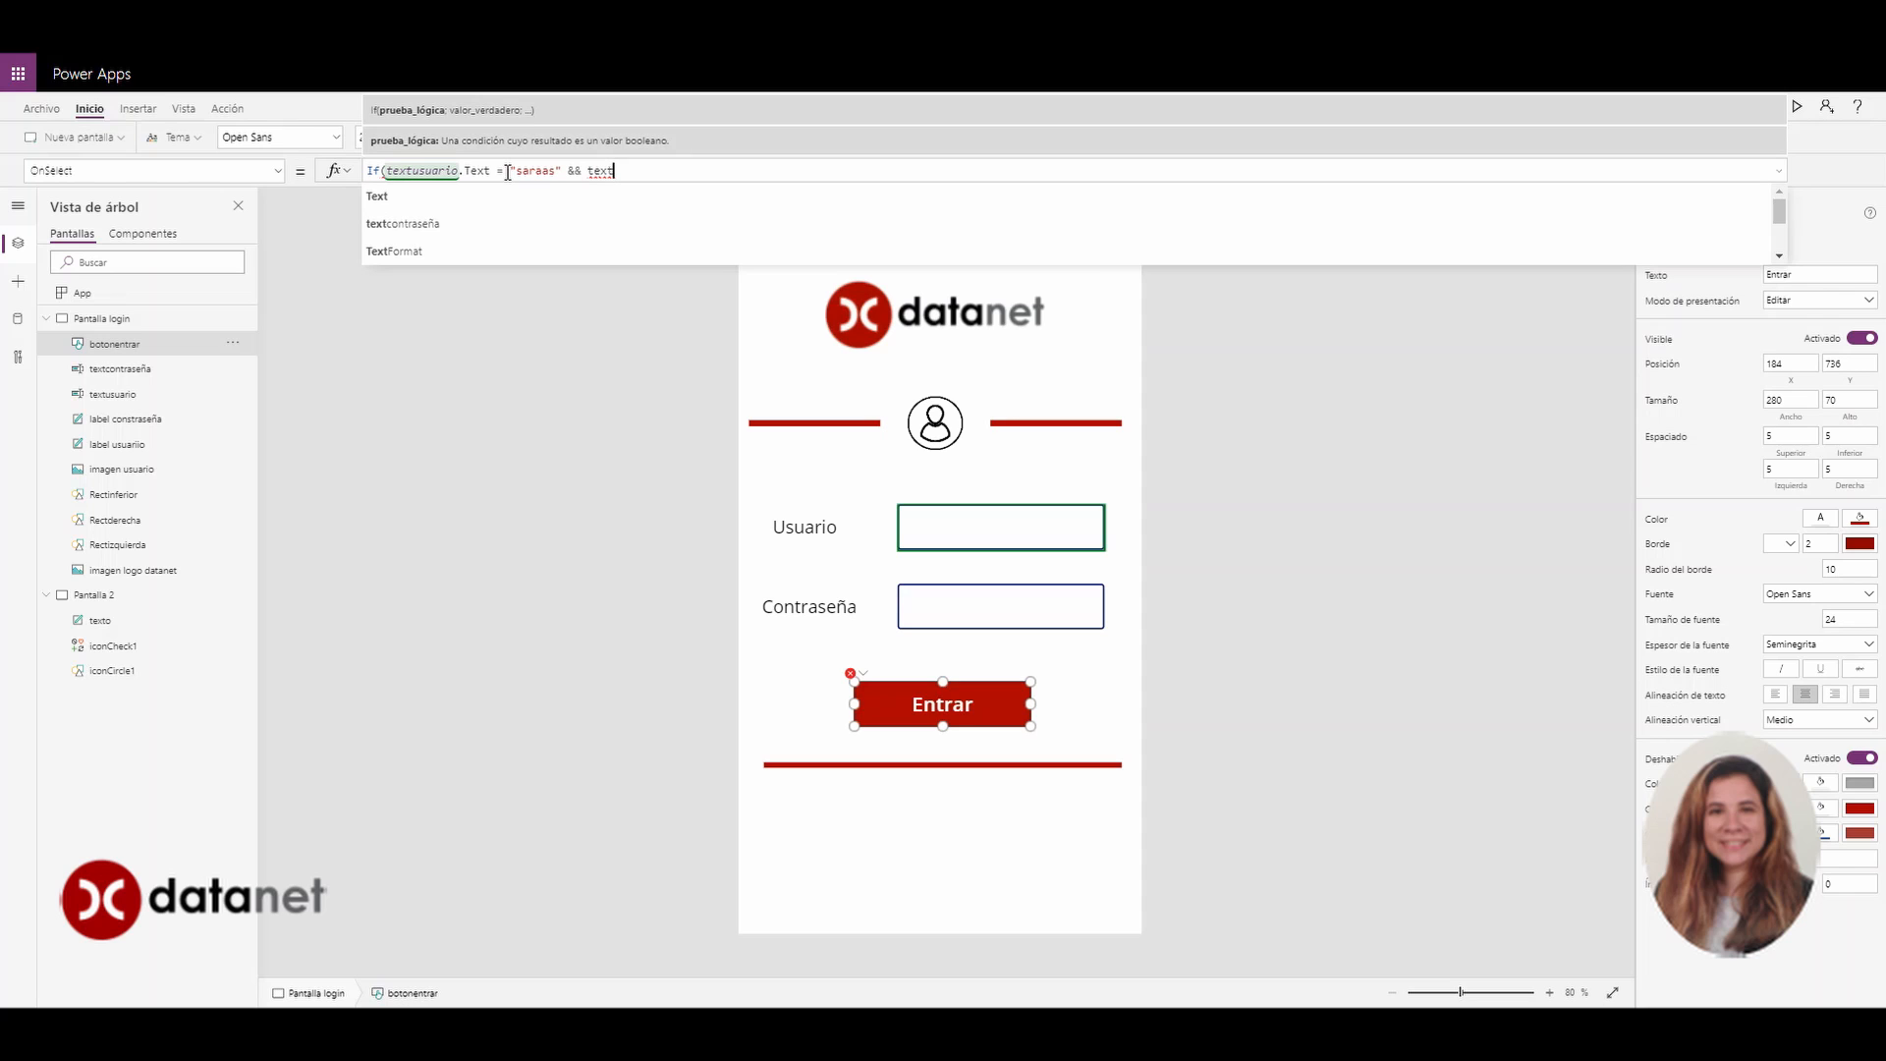
Compare textusuario.Text to the expected user name and, with &&, textcontraseña.Text to the pasted password
{"action": "key", "text": "Down"}
{"action": "key", "text": "Down"}
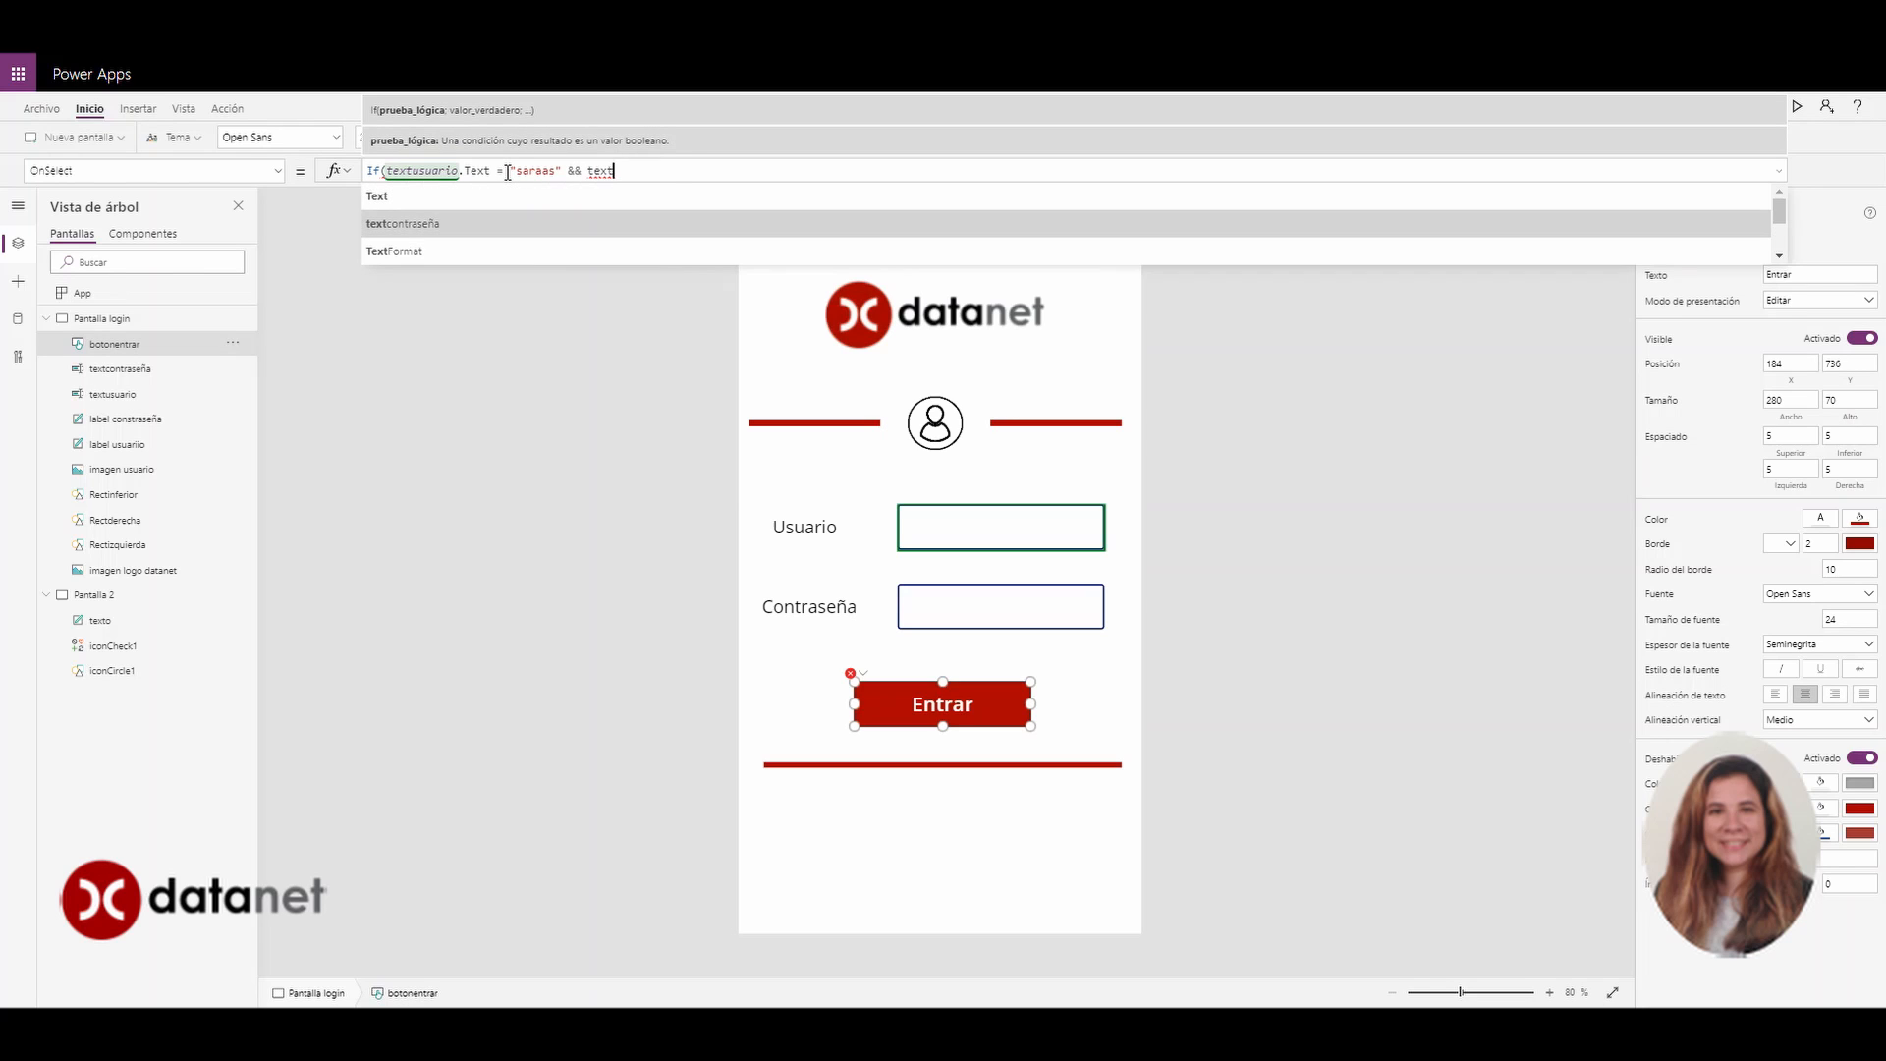
{"action": "key", "text": "Return"}
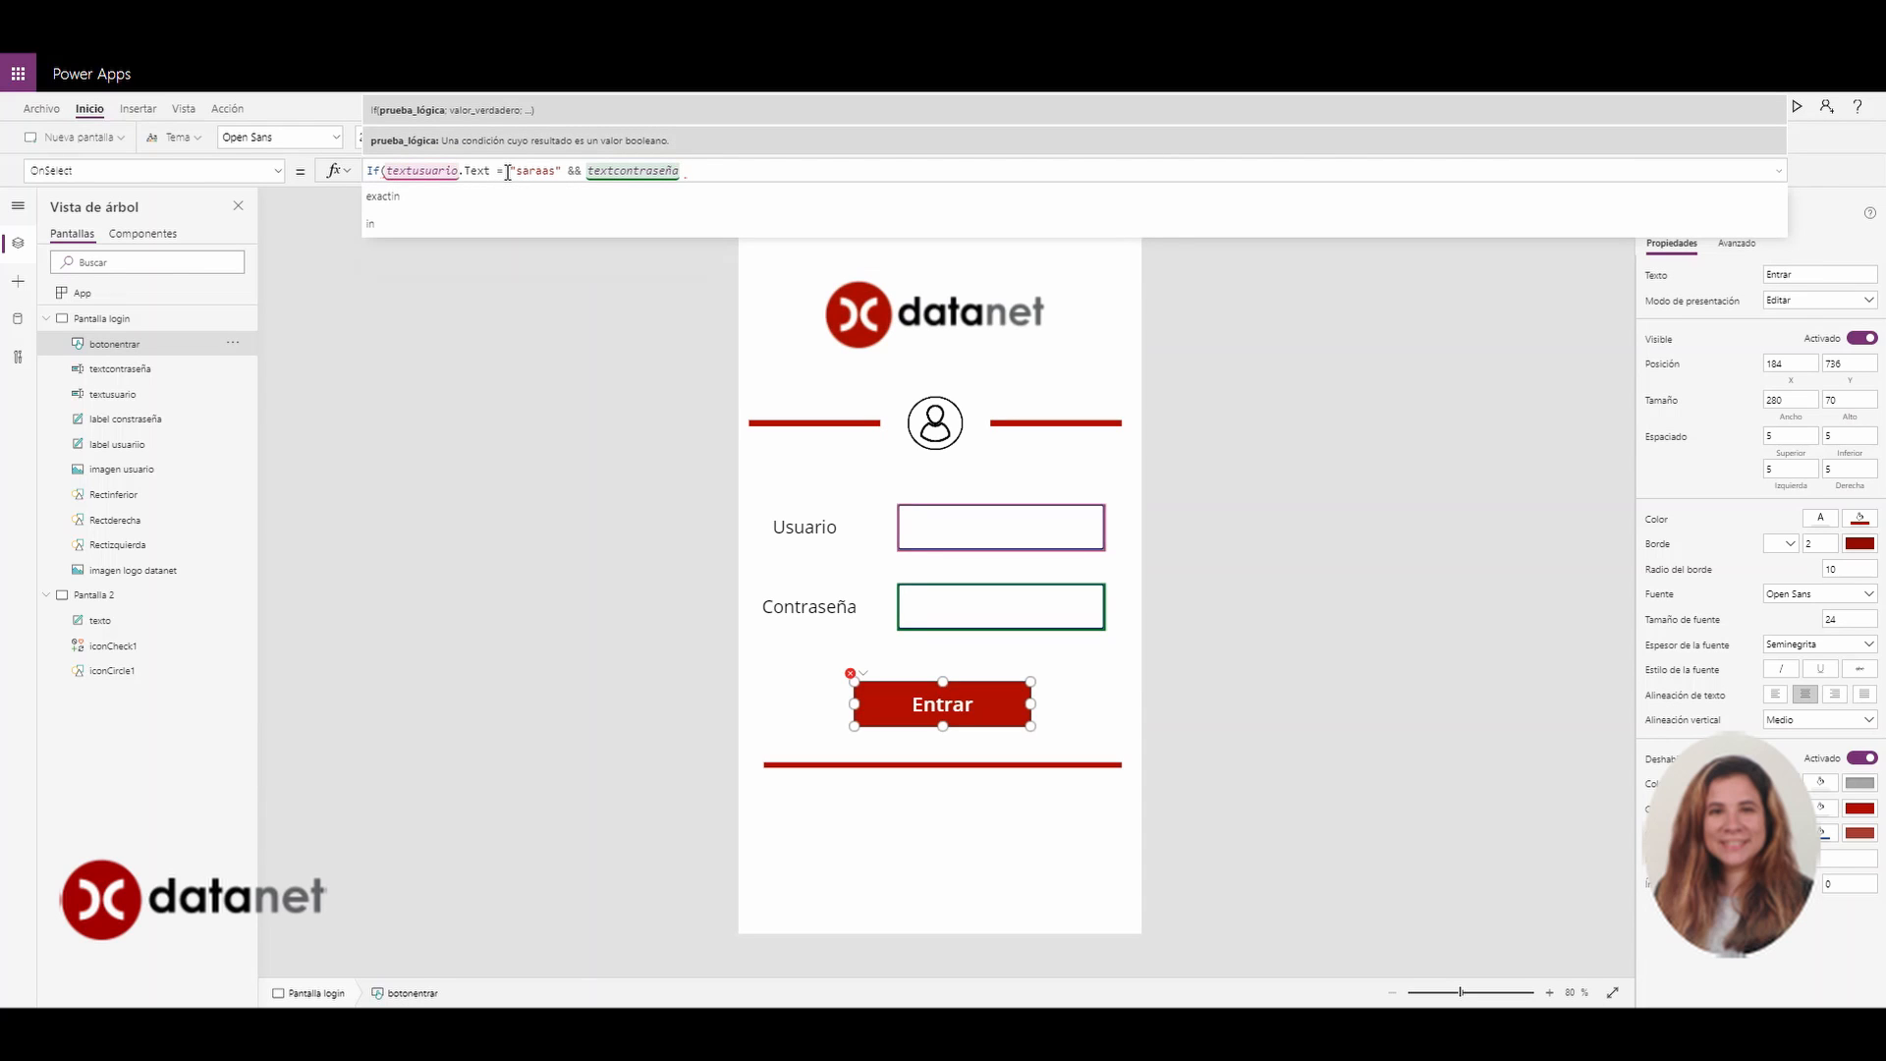
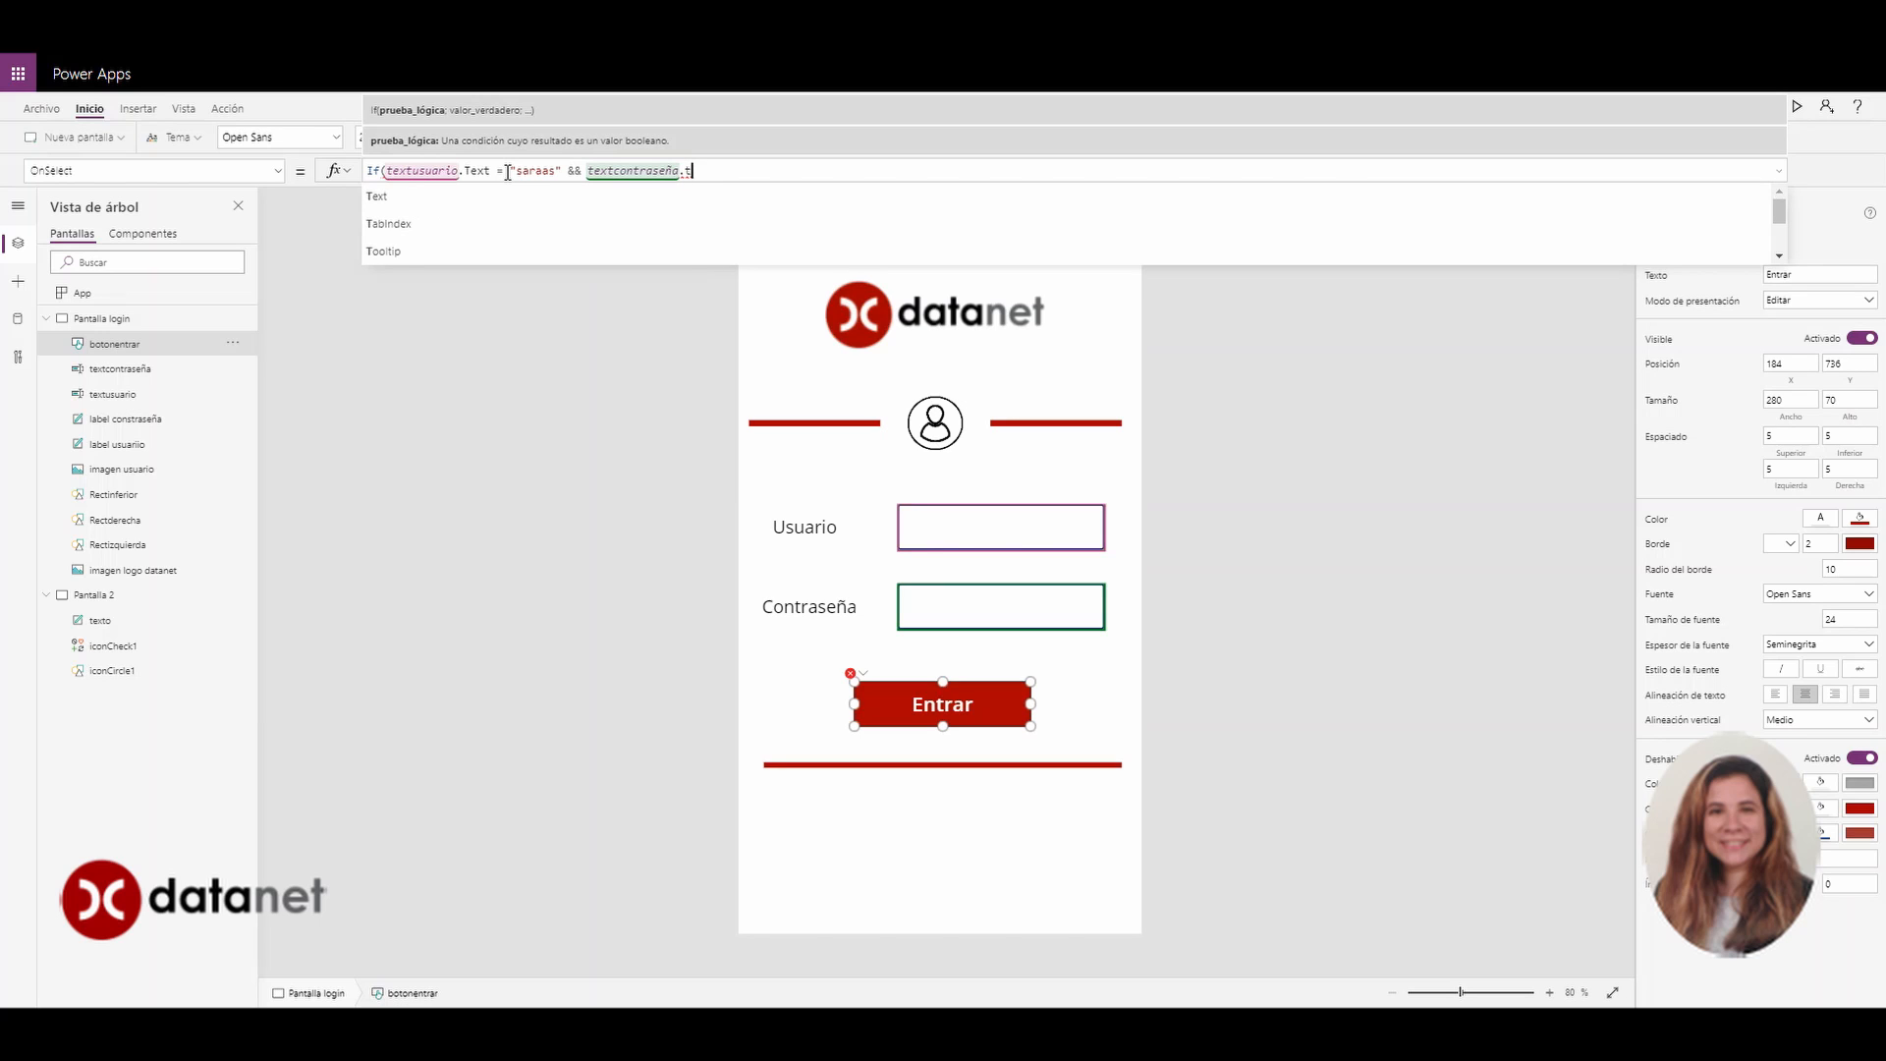
{"action": "key", "text": "Tab"}
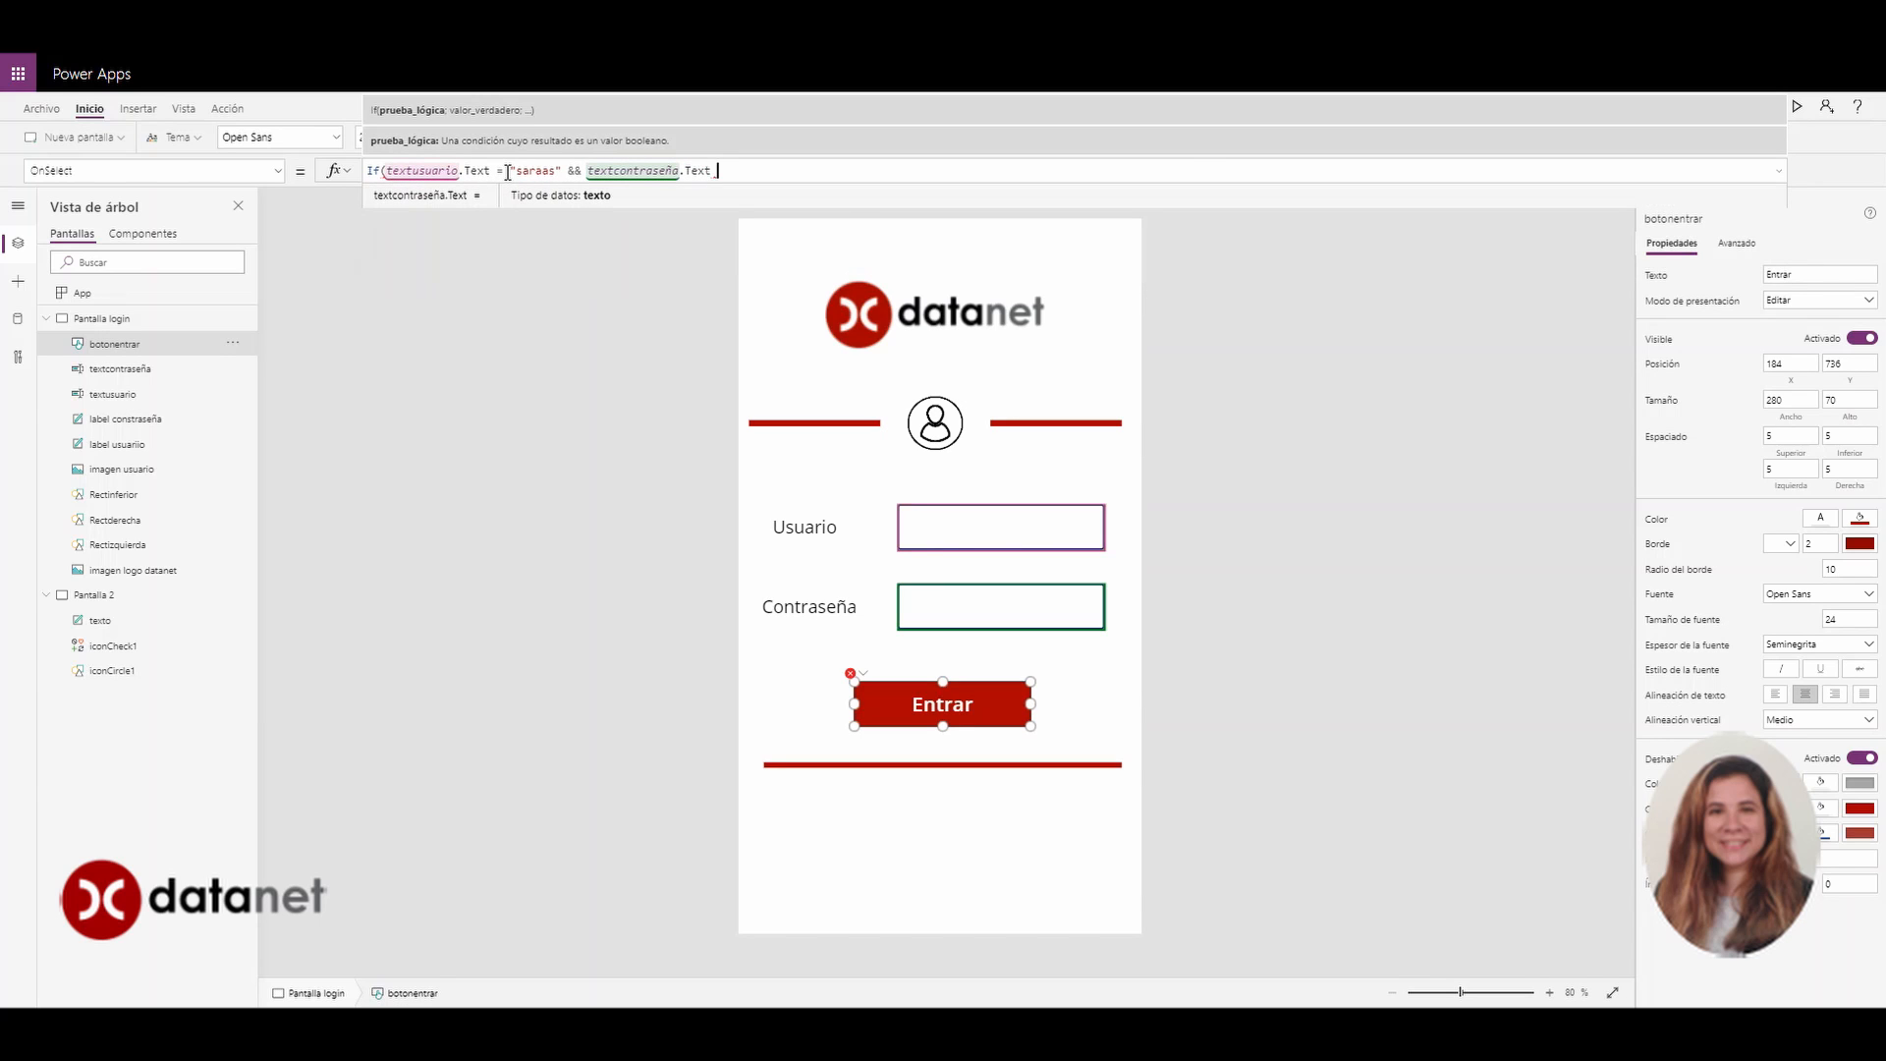
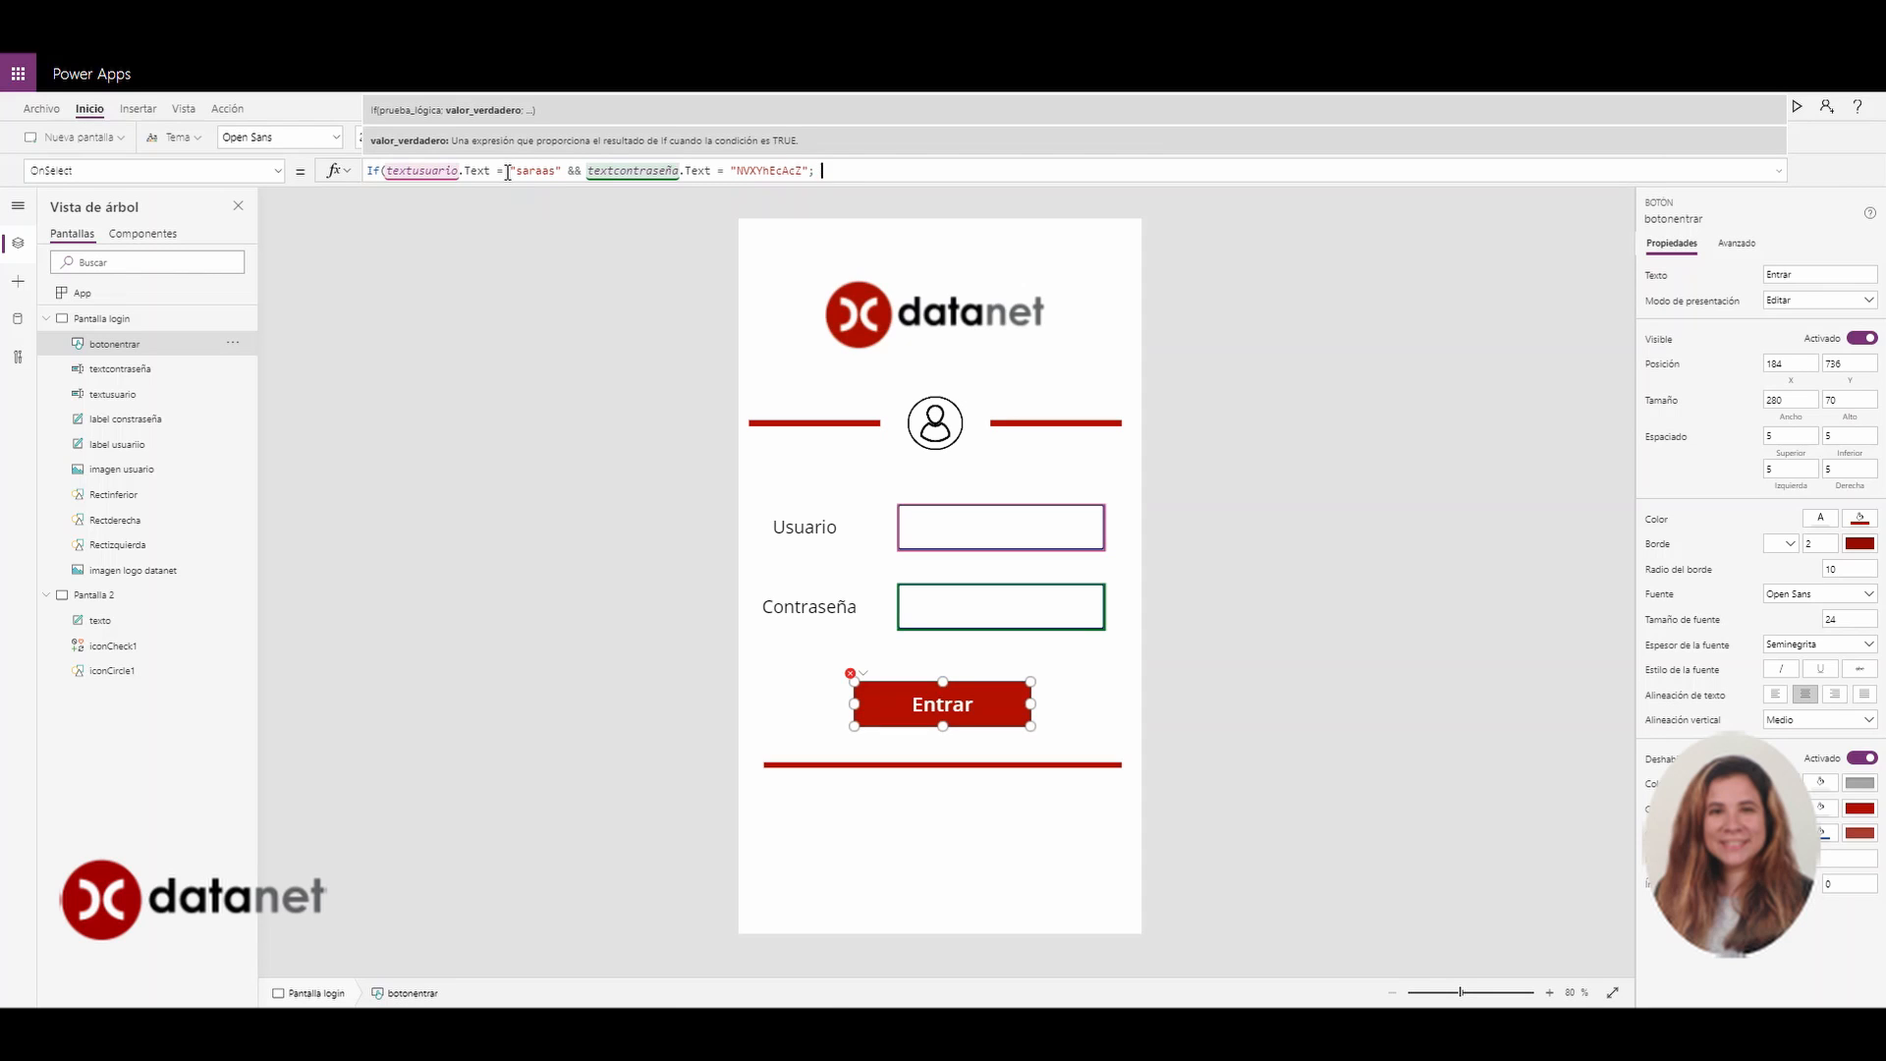
Append Navigate('Pantalla 2') to Entrar's OnSelect formula and fix its missing parenthesis error
{"action": "type", "text": "navi"}
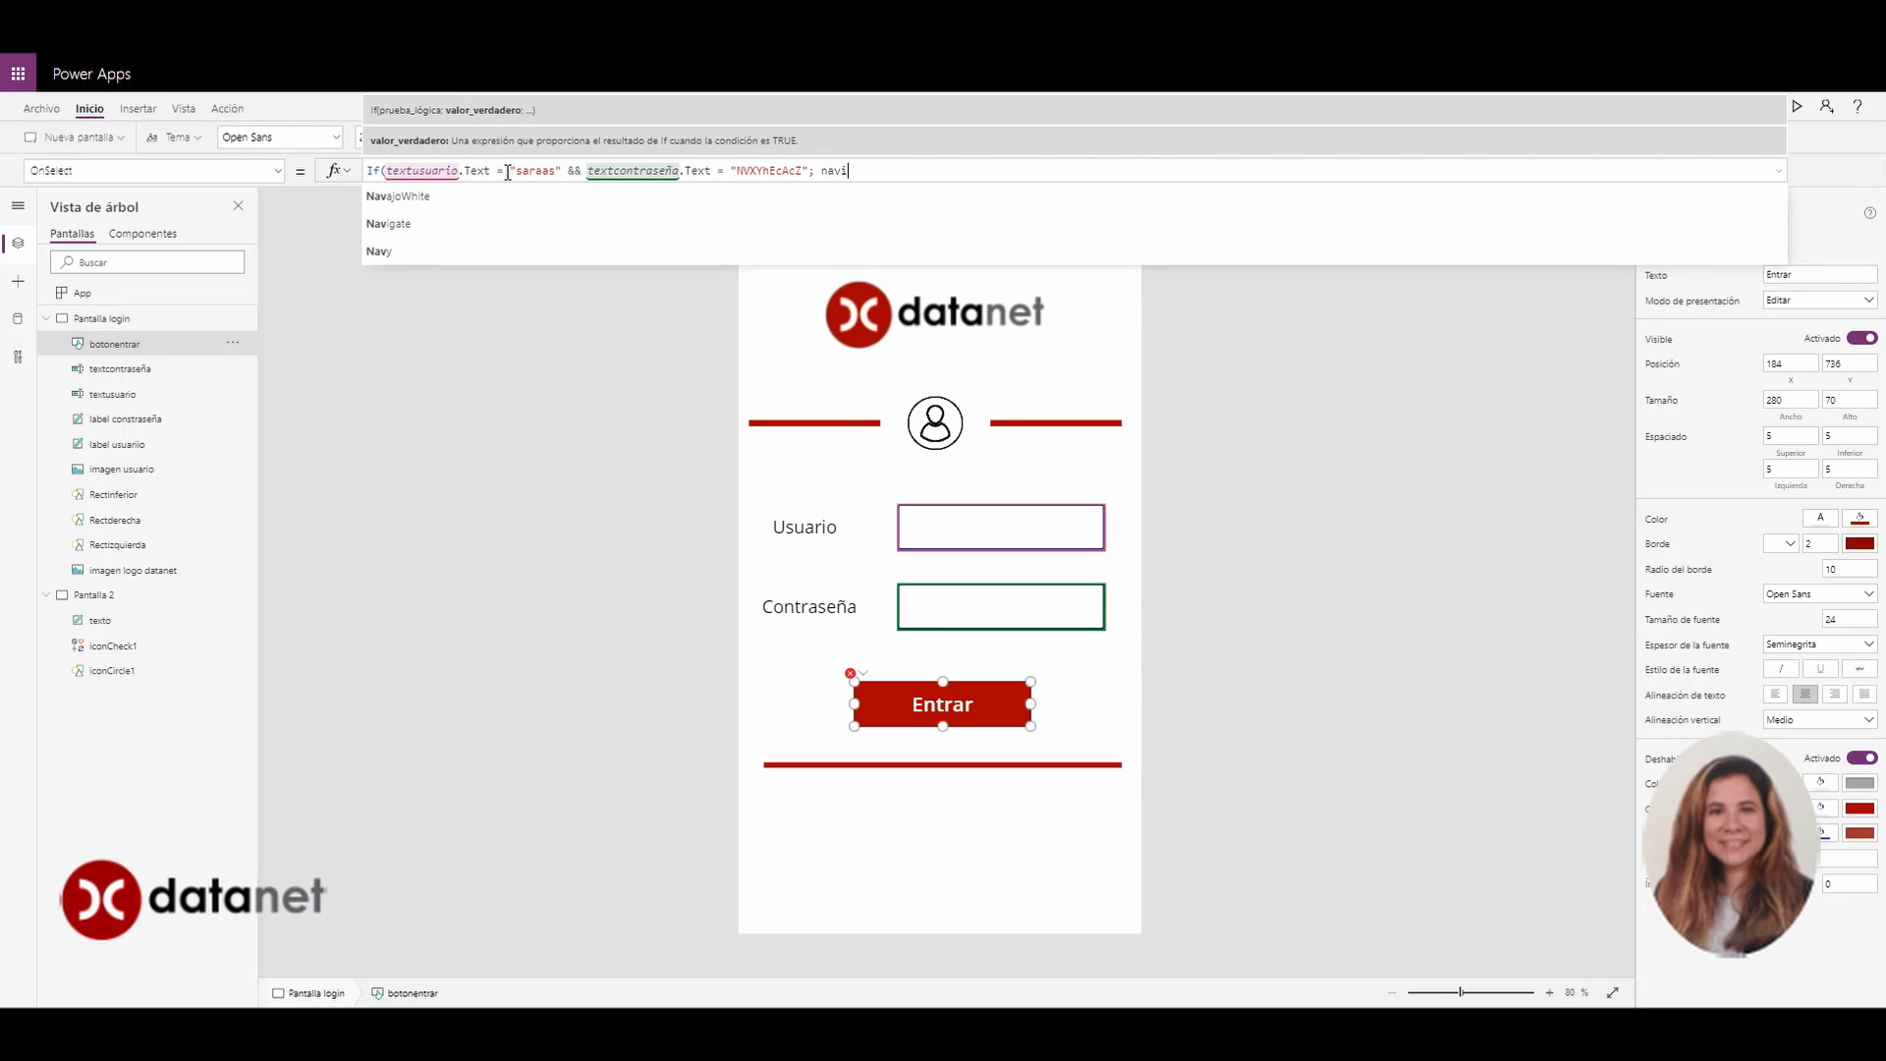
{"action": "key", "text": "Tab"}
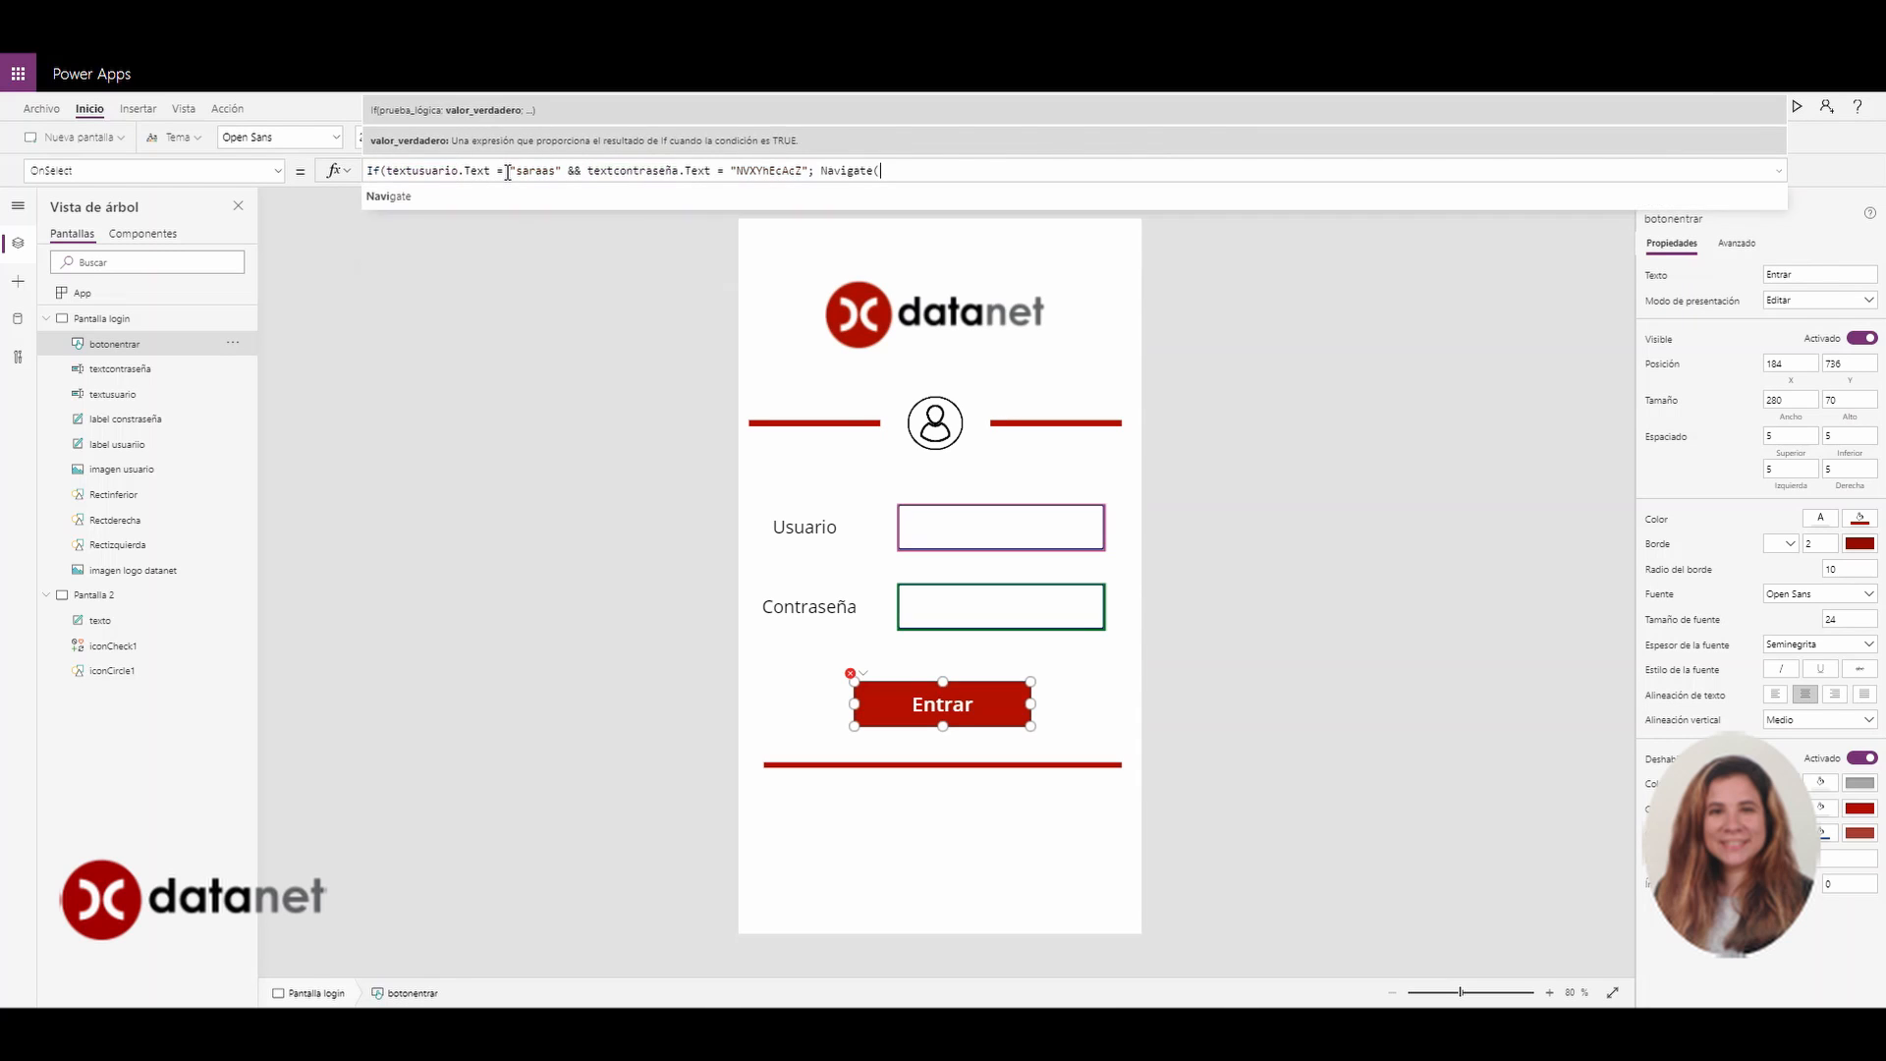
{"action": "key", "text": "Down"}
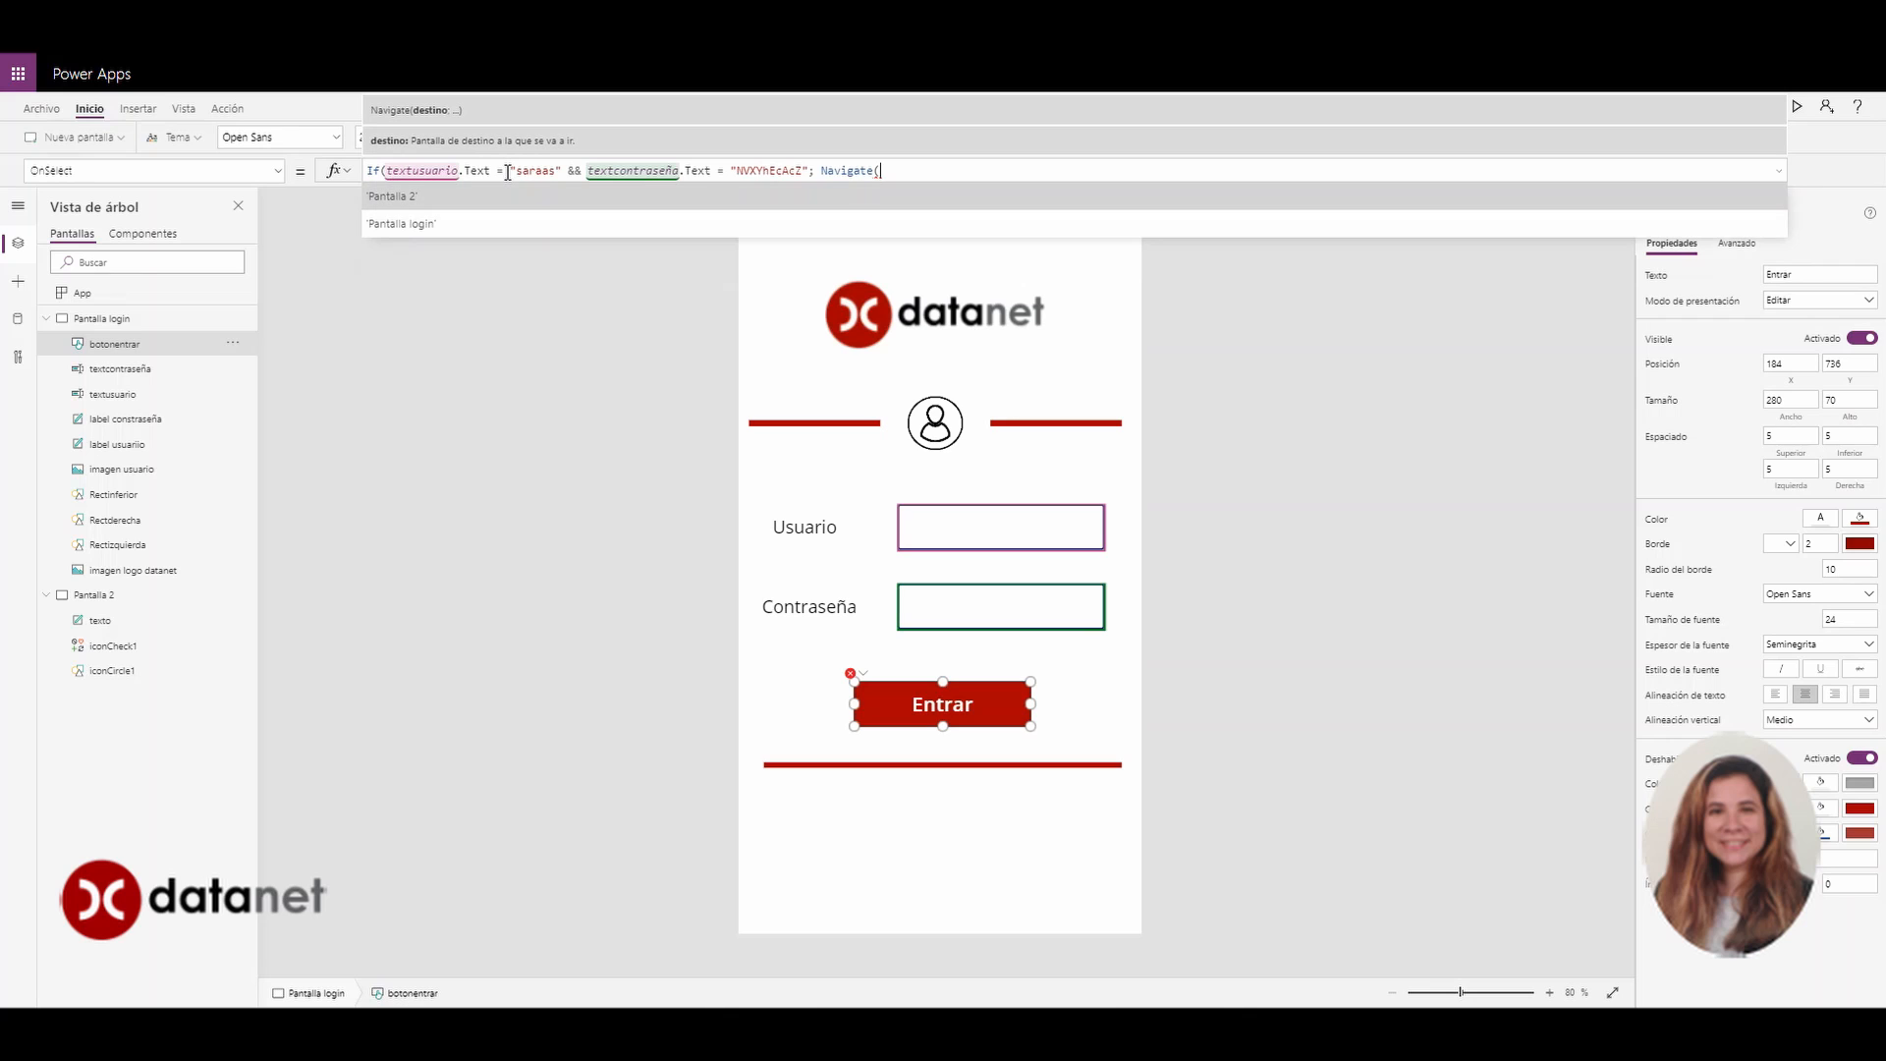
{"action": "key", "text": "Tab"}
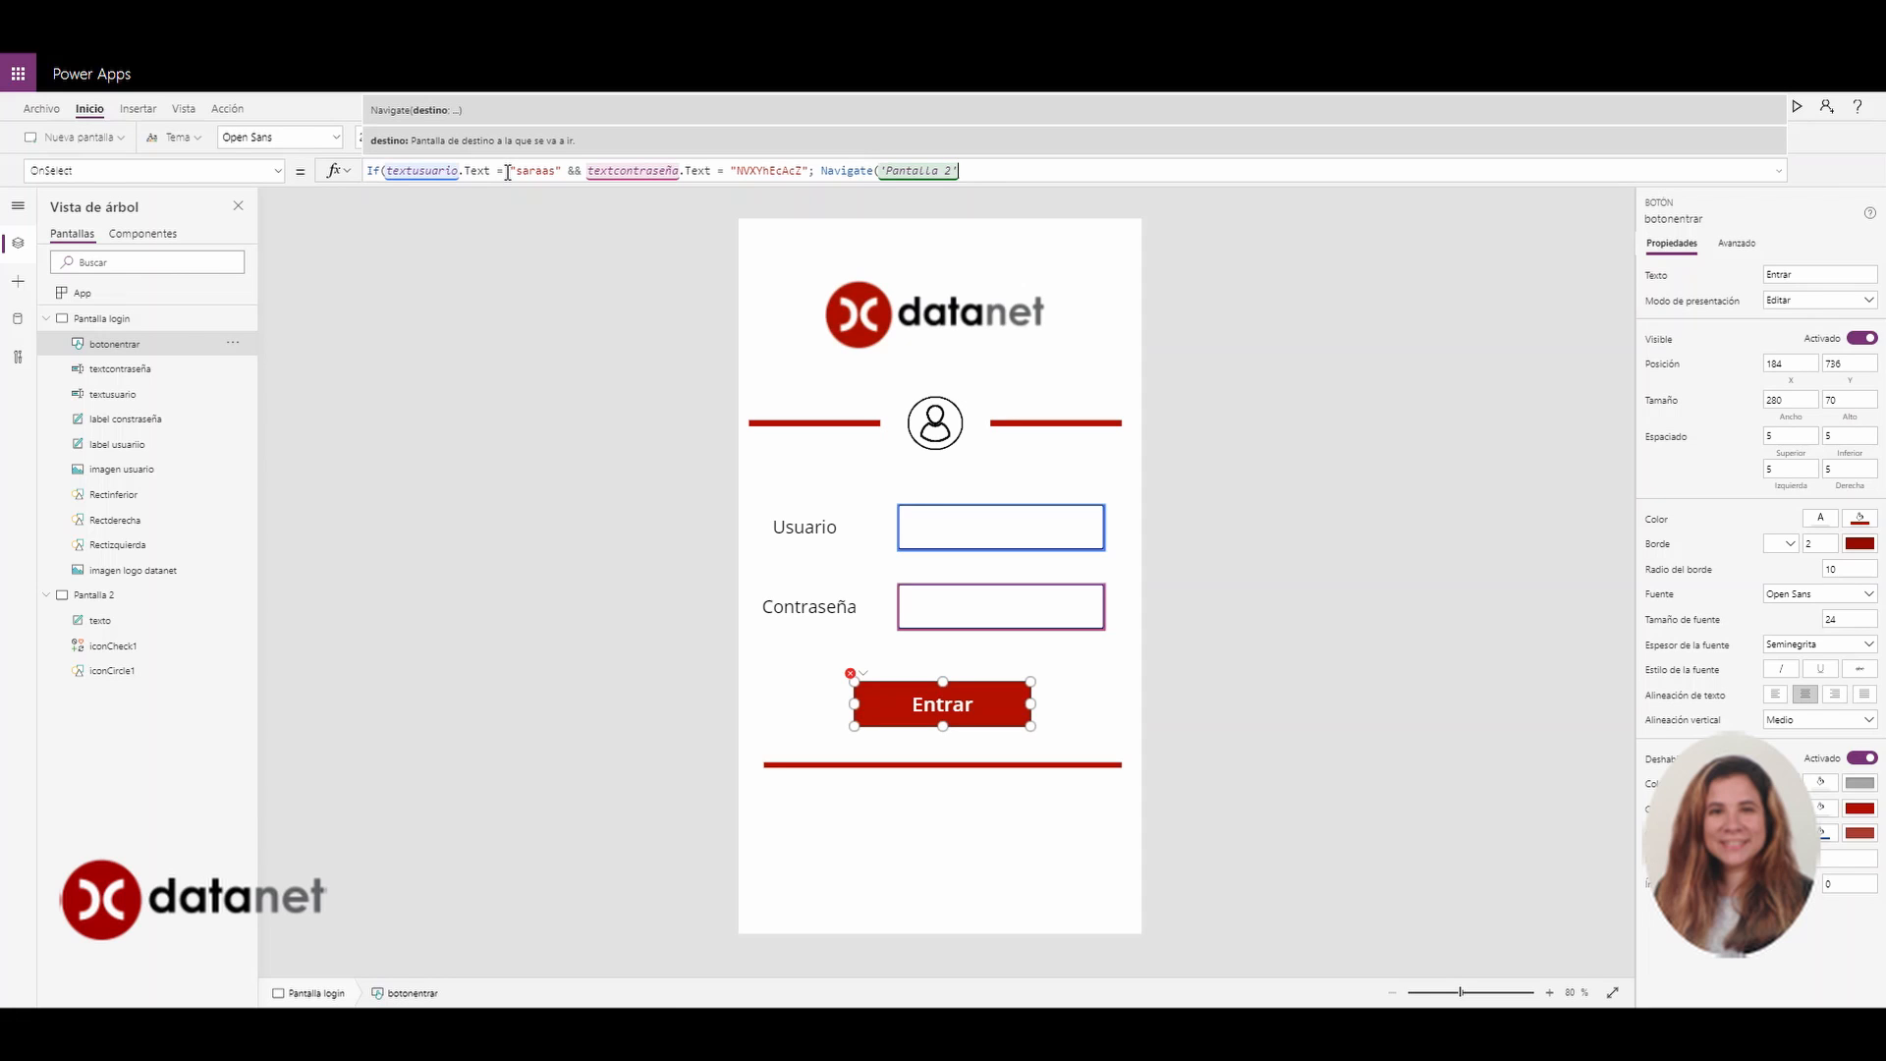
{"action": "type", "text": ")"}
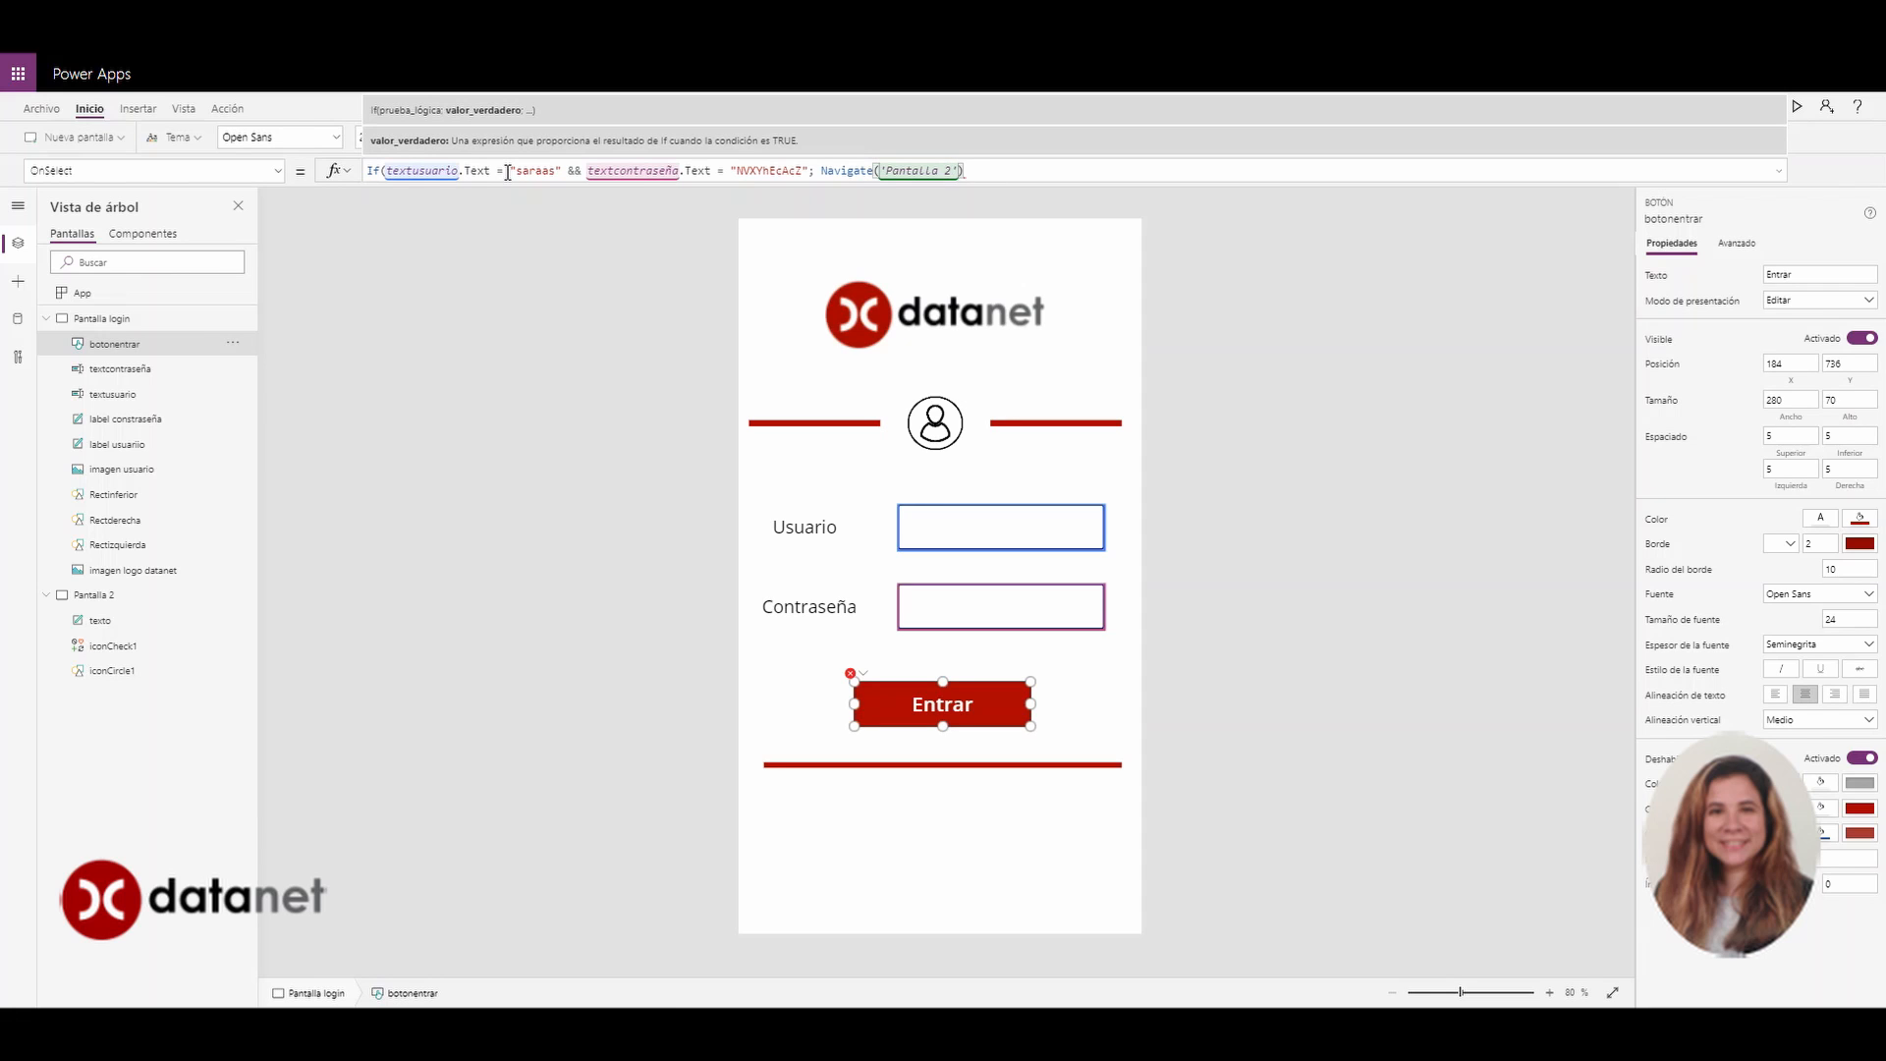
{"action": "key", "text": "Return"}
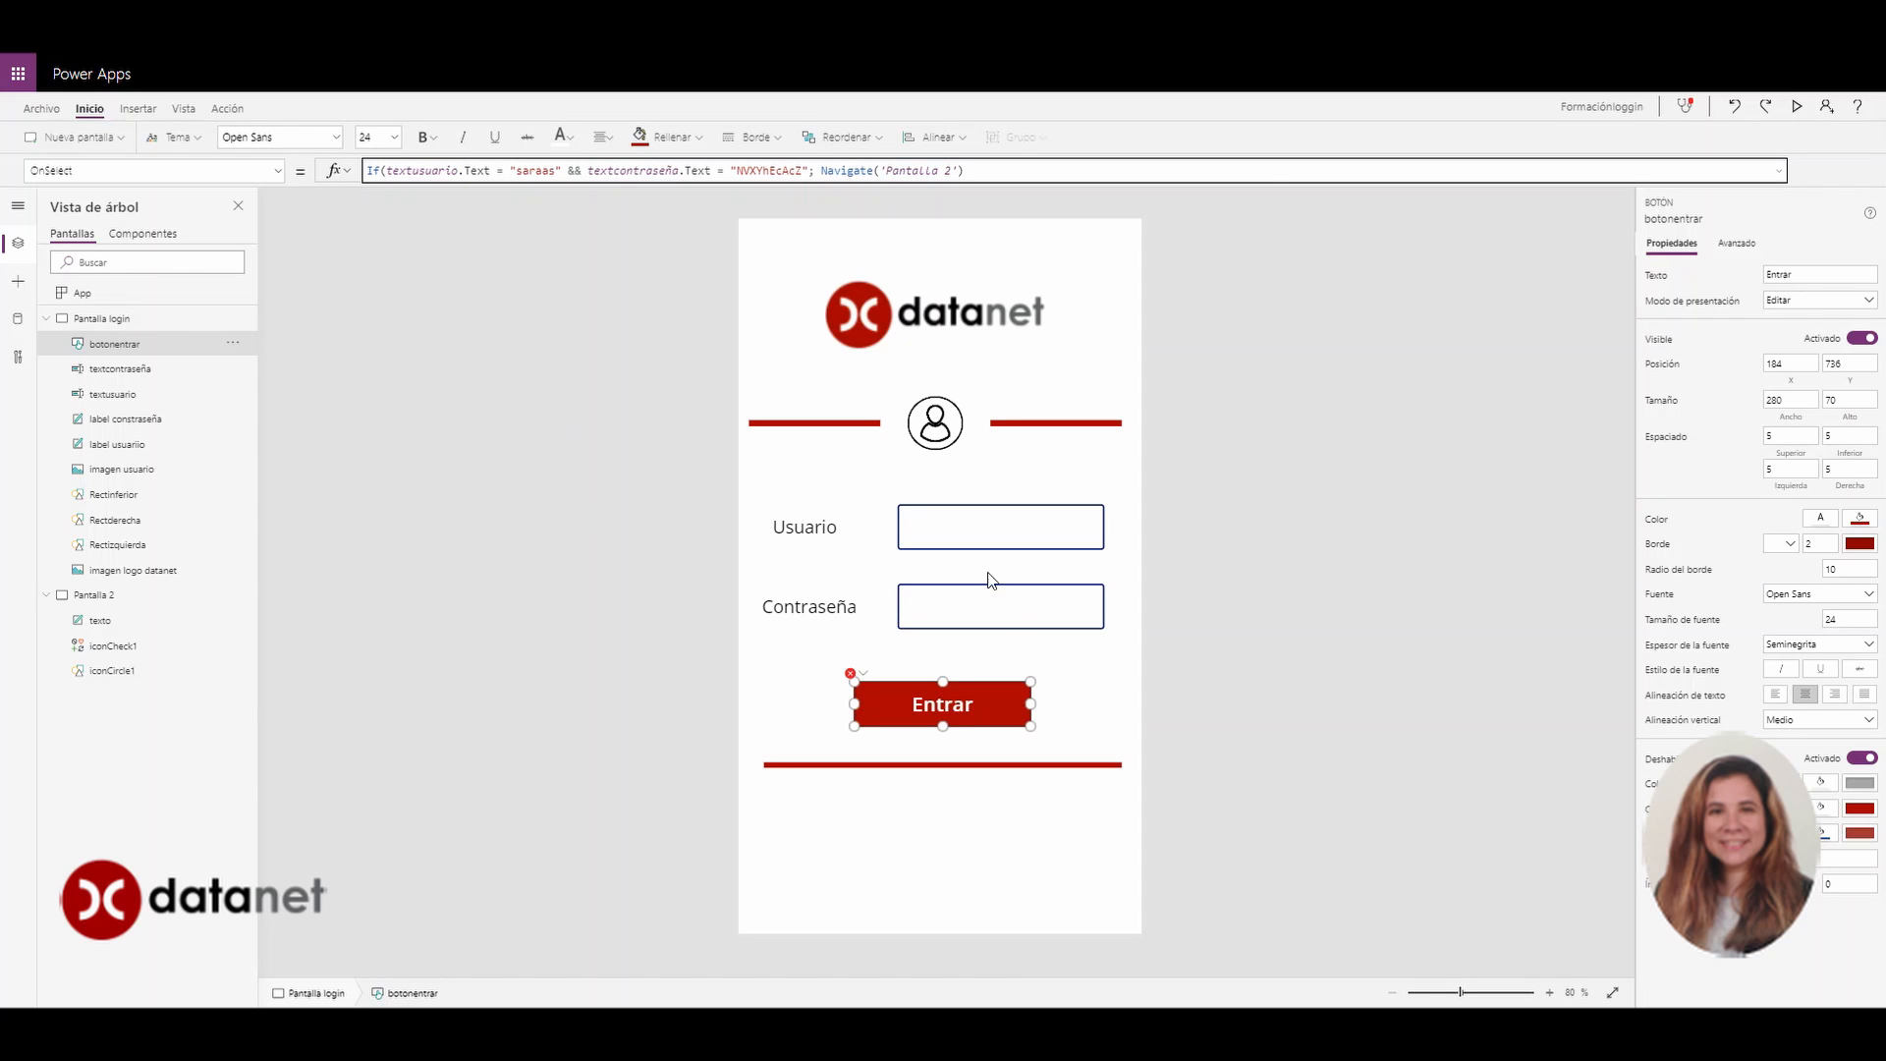
{"action": "mouse_move", "coordinate": [857, 679]}
{"action": "left_click", "coordinate": [981, 172]}
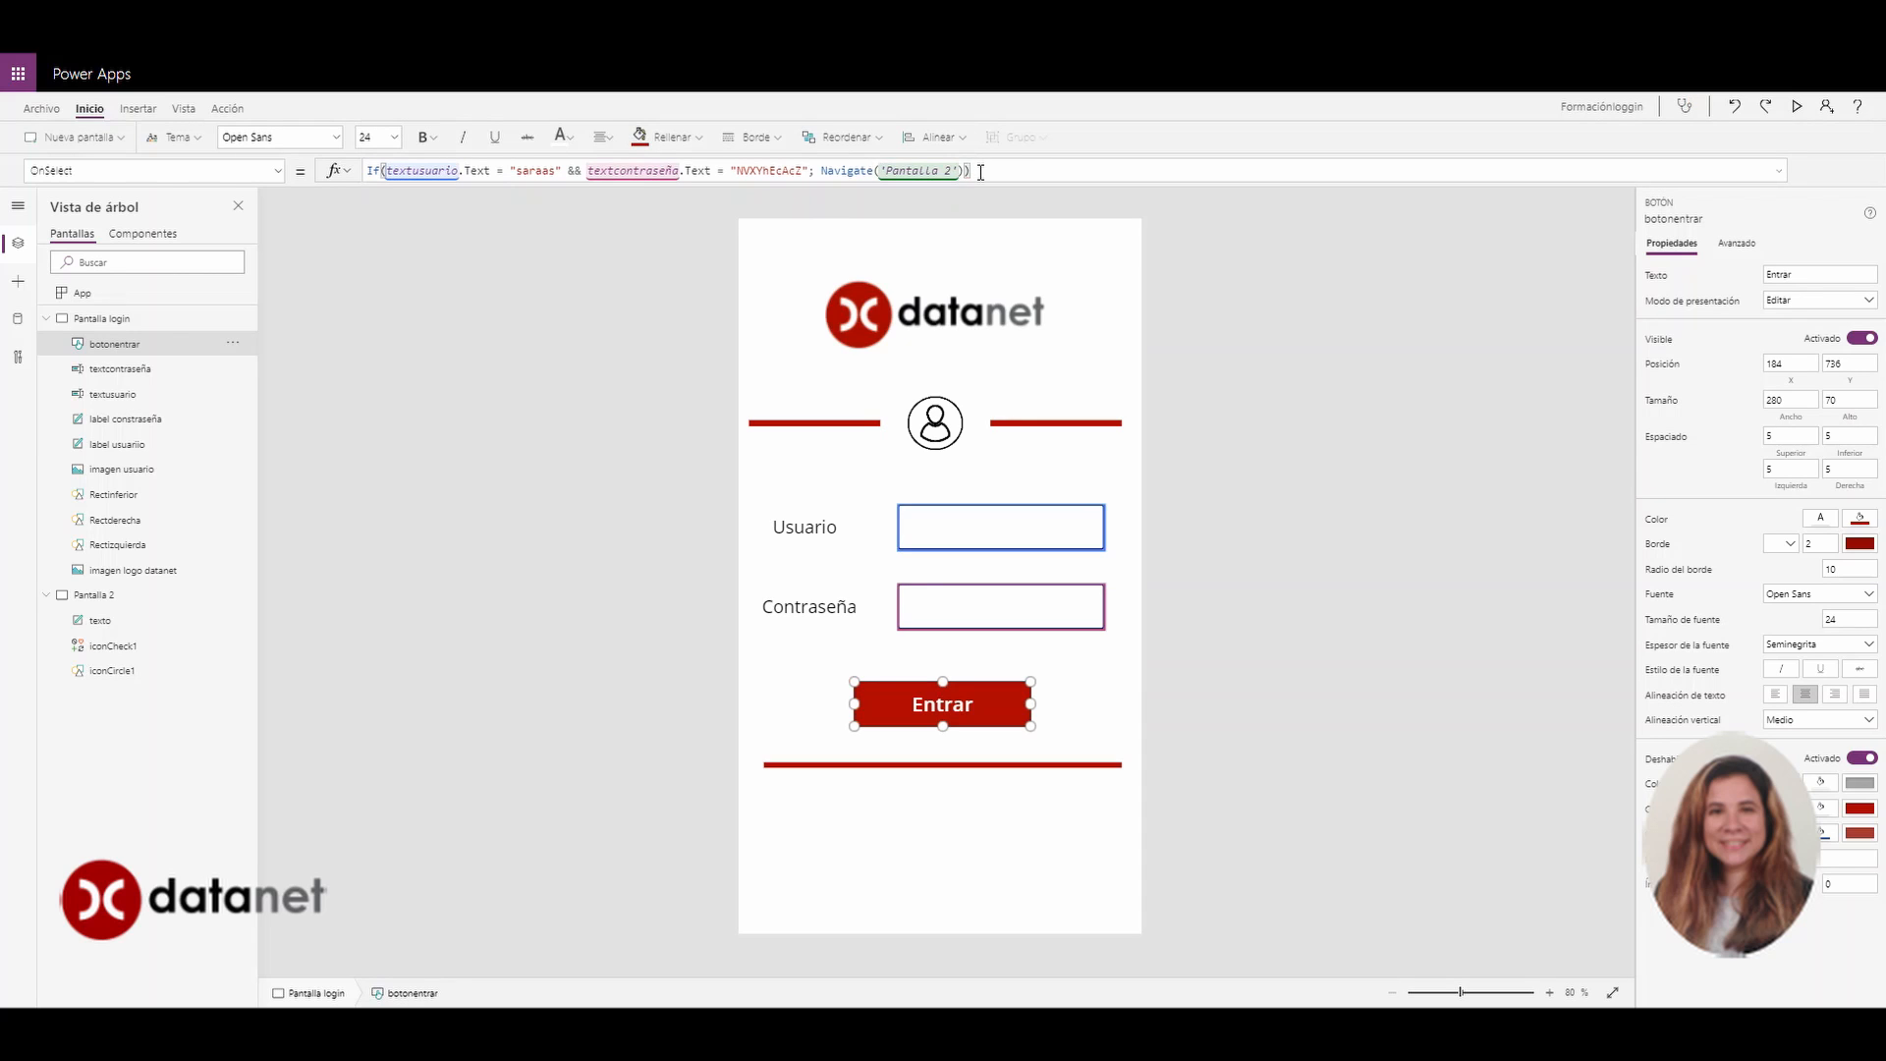
{"action": "key", "text": "Escape"}
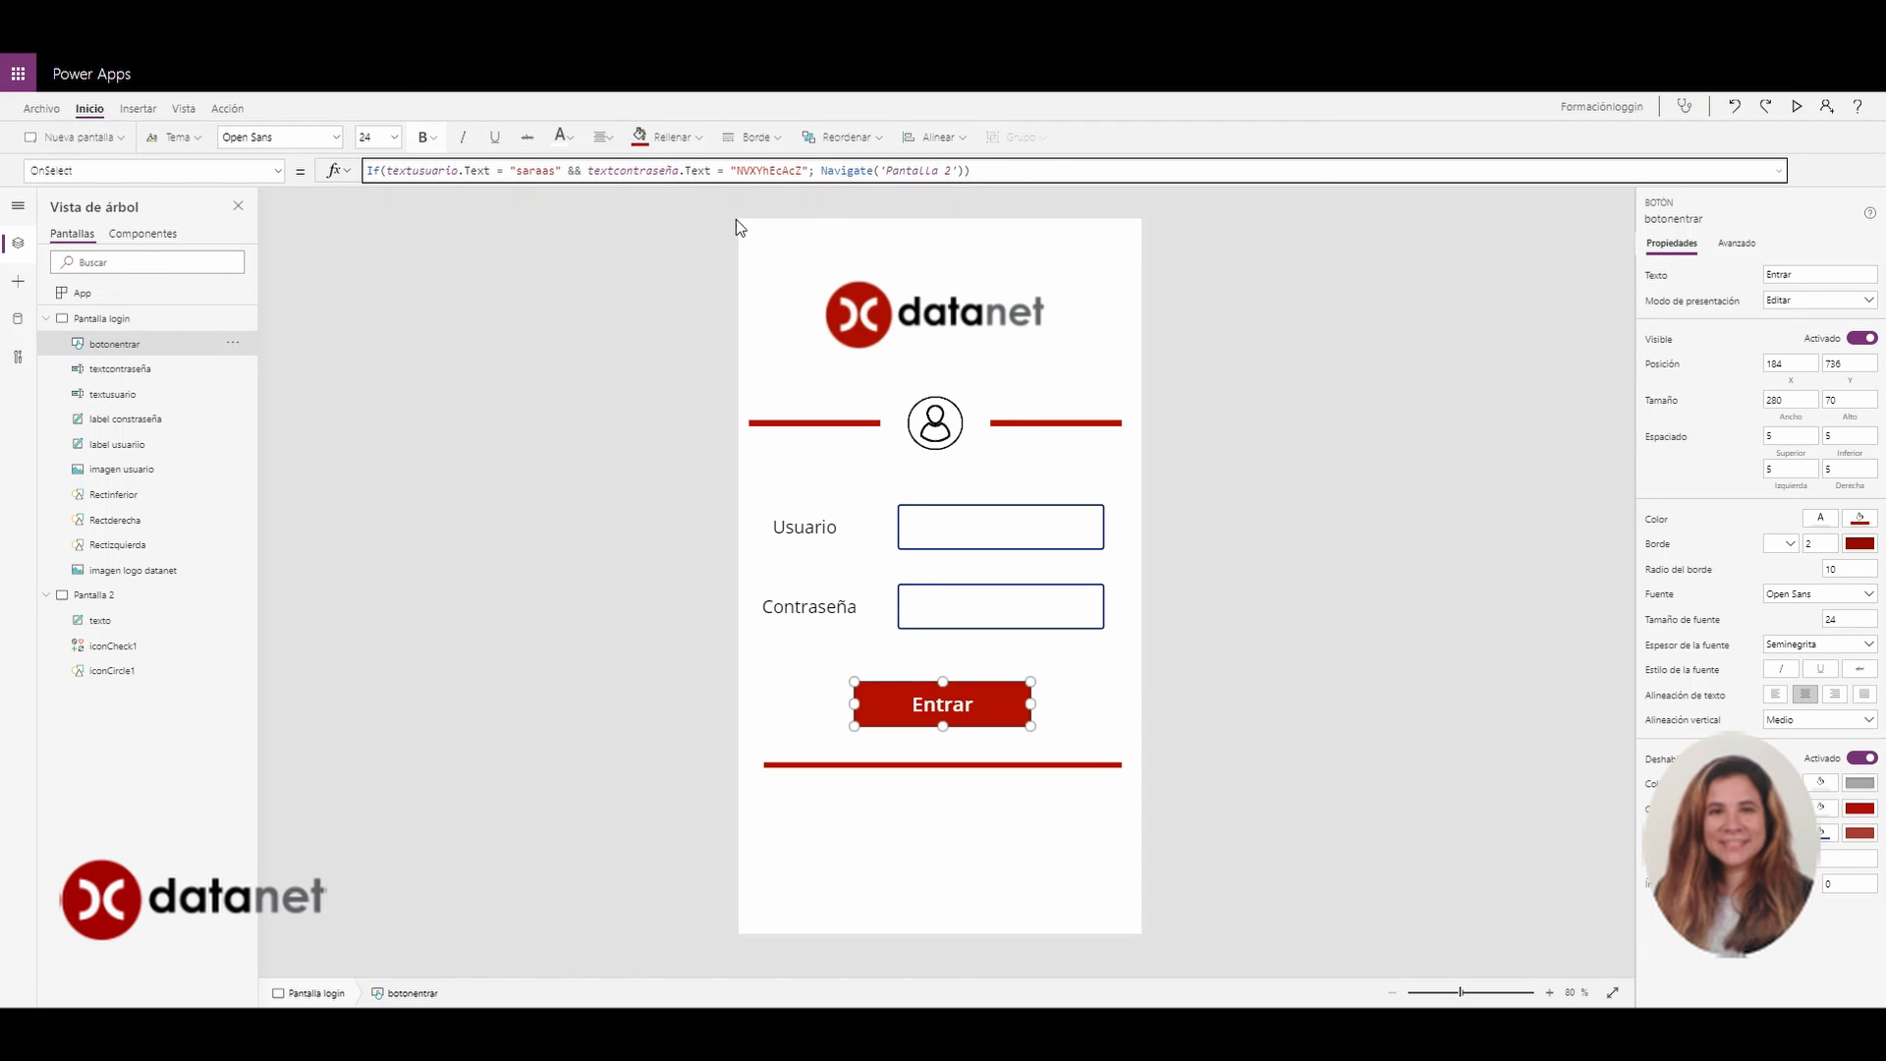
{"action": "left_click", "coordinate": [1154, 482]}
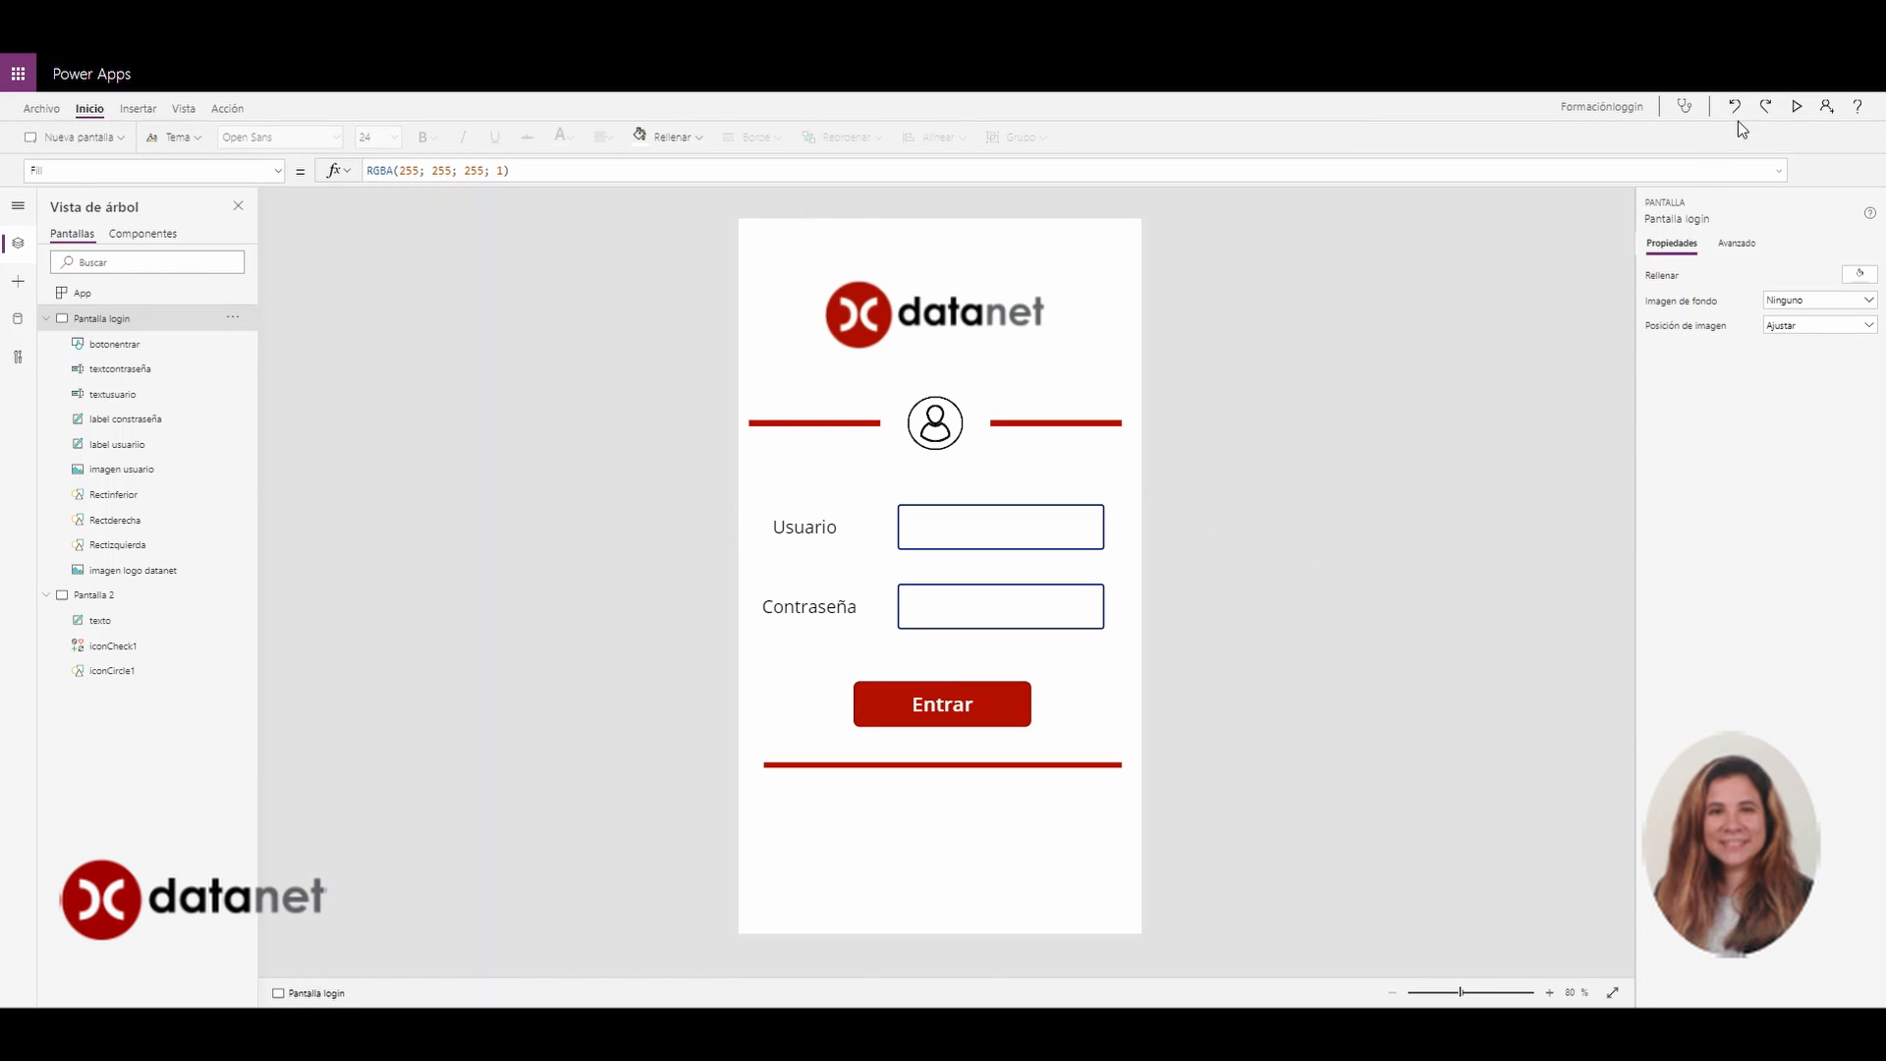
Preview the app, log in with the valid username and password, and reach Pantalla 2's success message
{"action": "left_click", "coordinate": [1800, 108]}
{"action": "left_click", "coordinate": [1027, 461]}
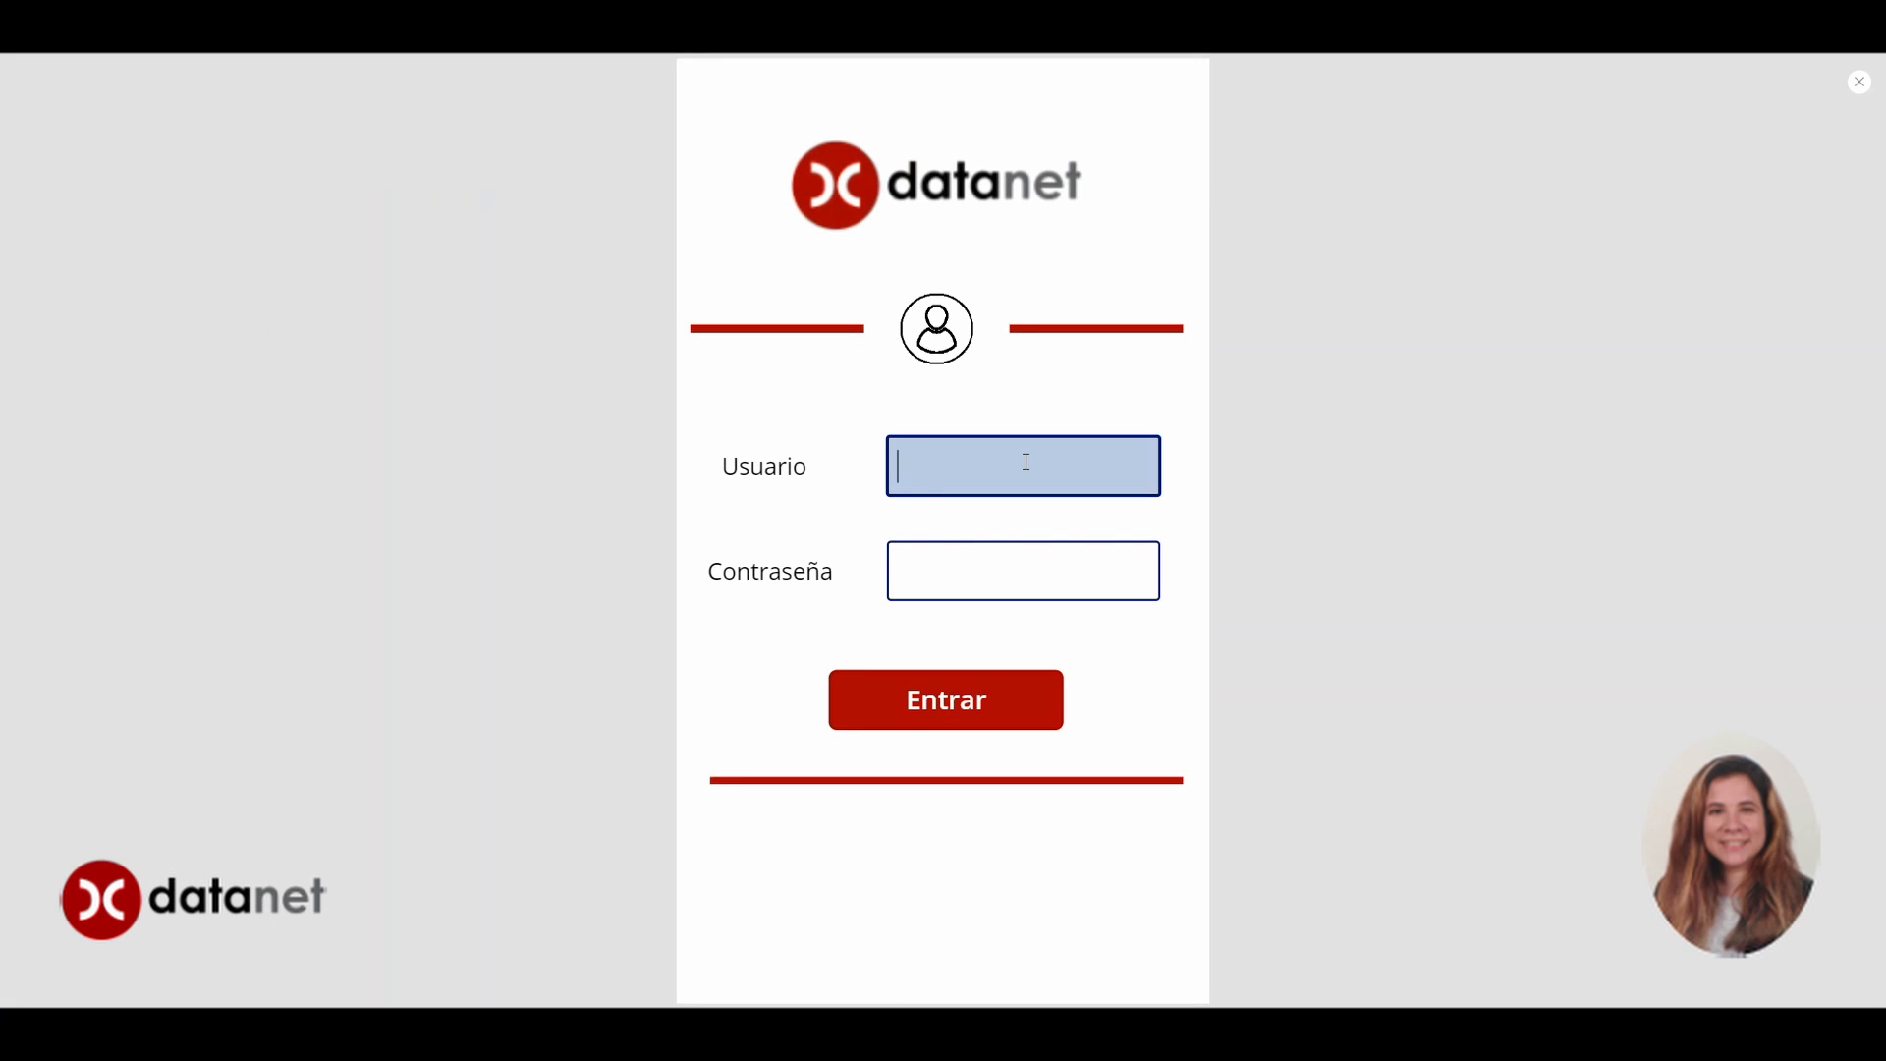
{"action": "type", "text": "saraas"}
{"action": "key", "text": "Tab"}
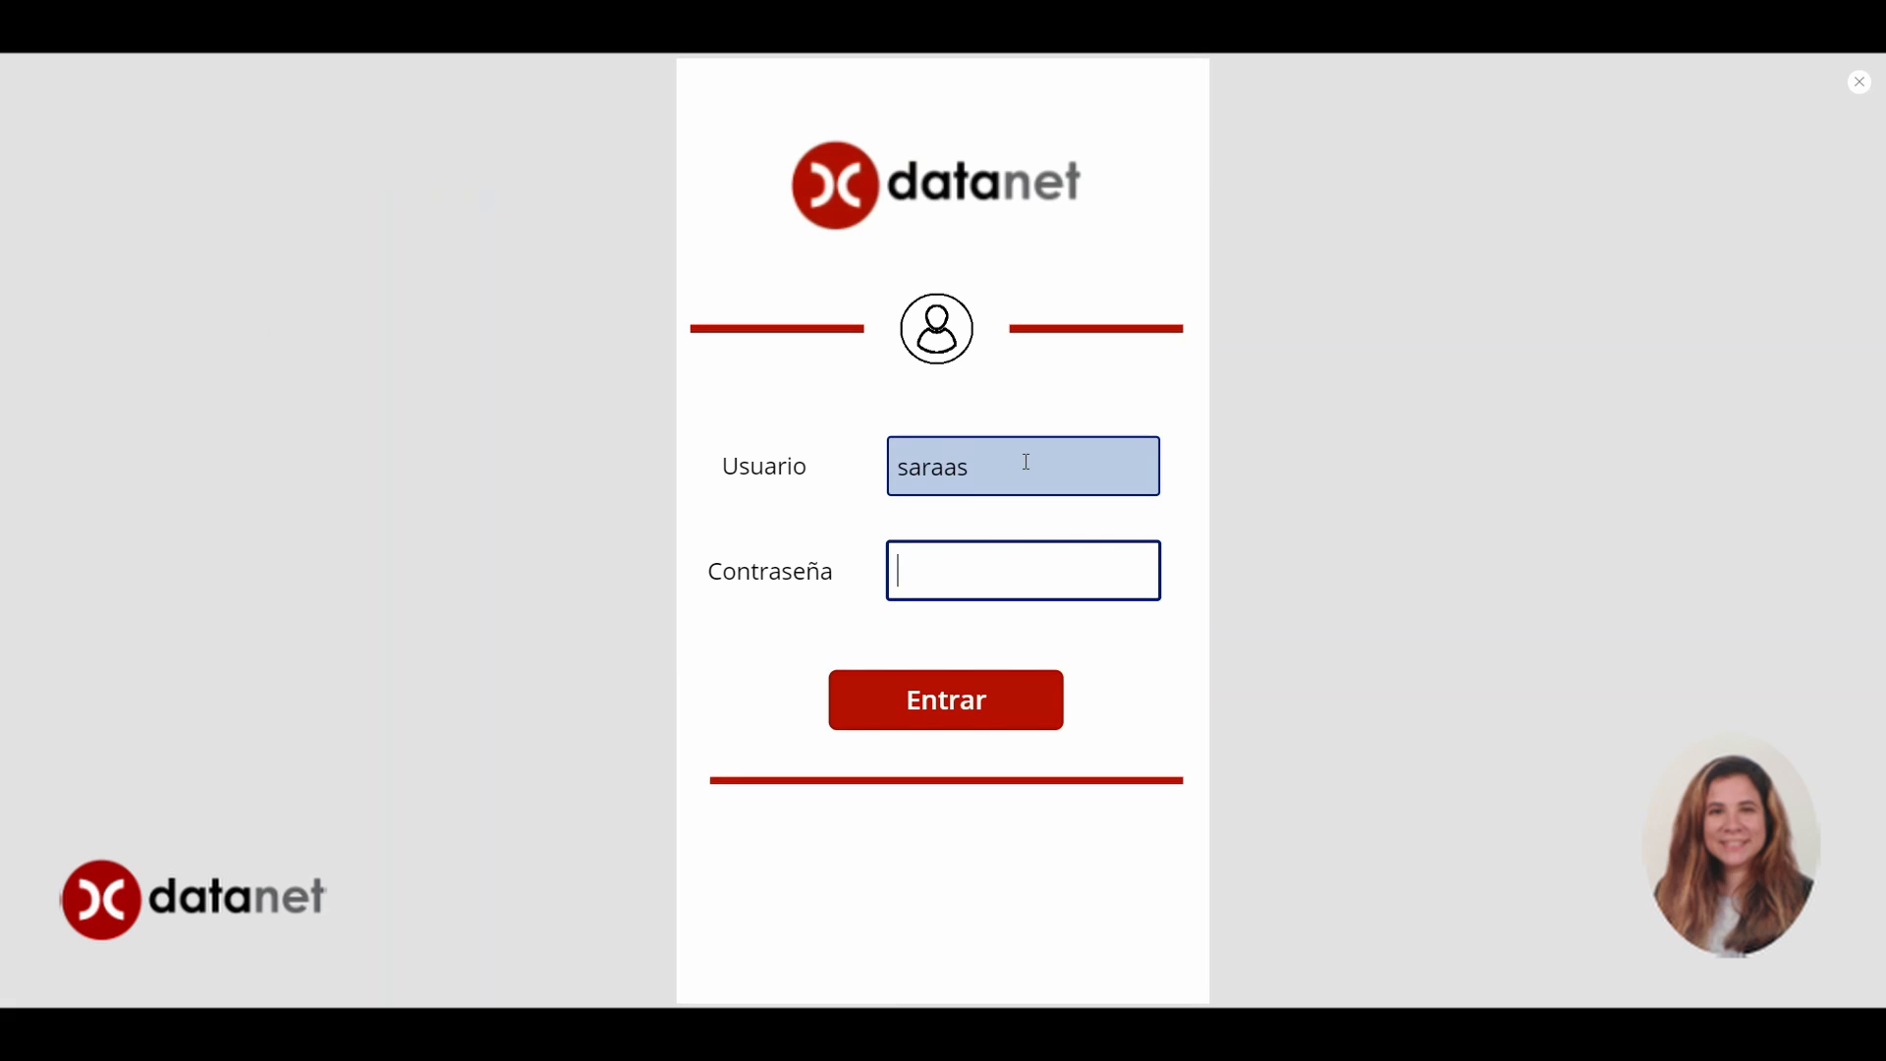
{"action": "key", "text": "ctrl+v"}
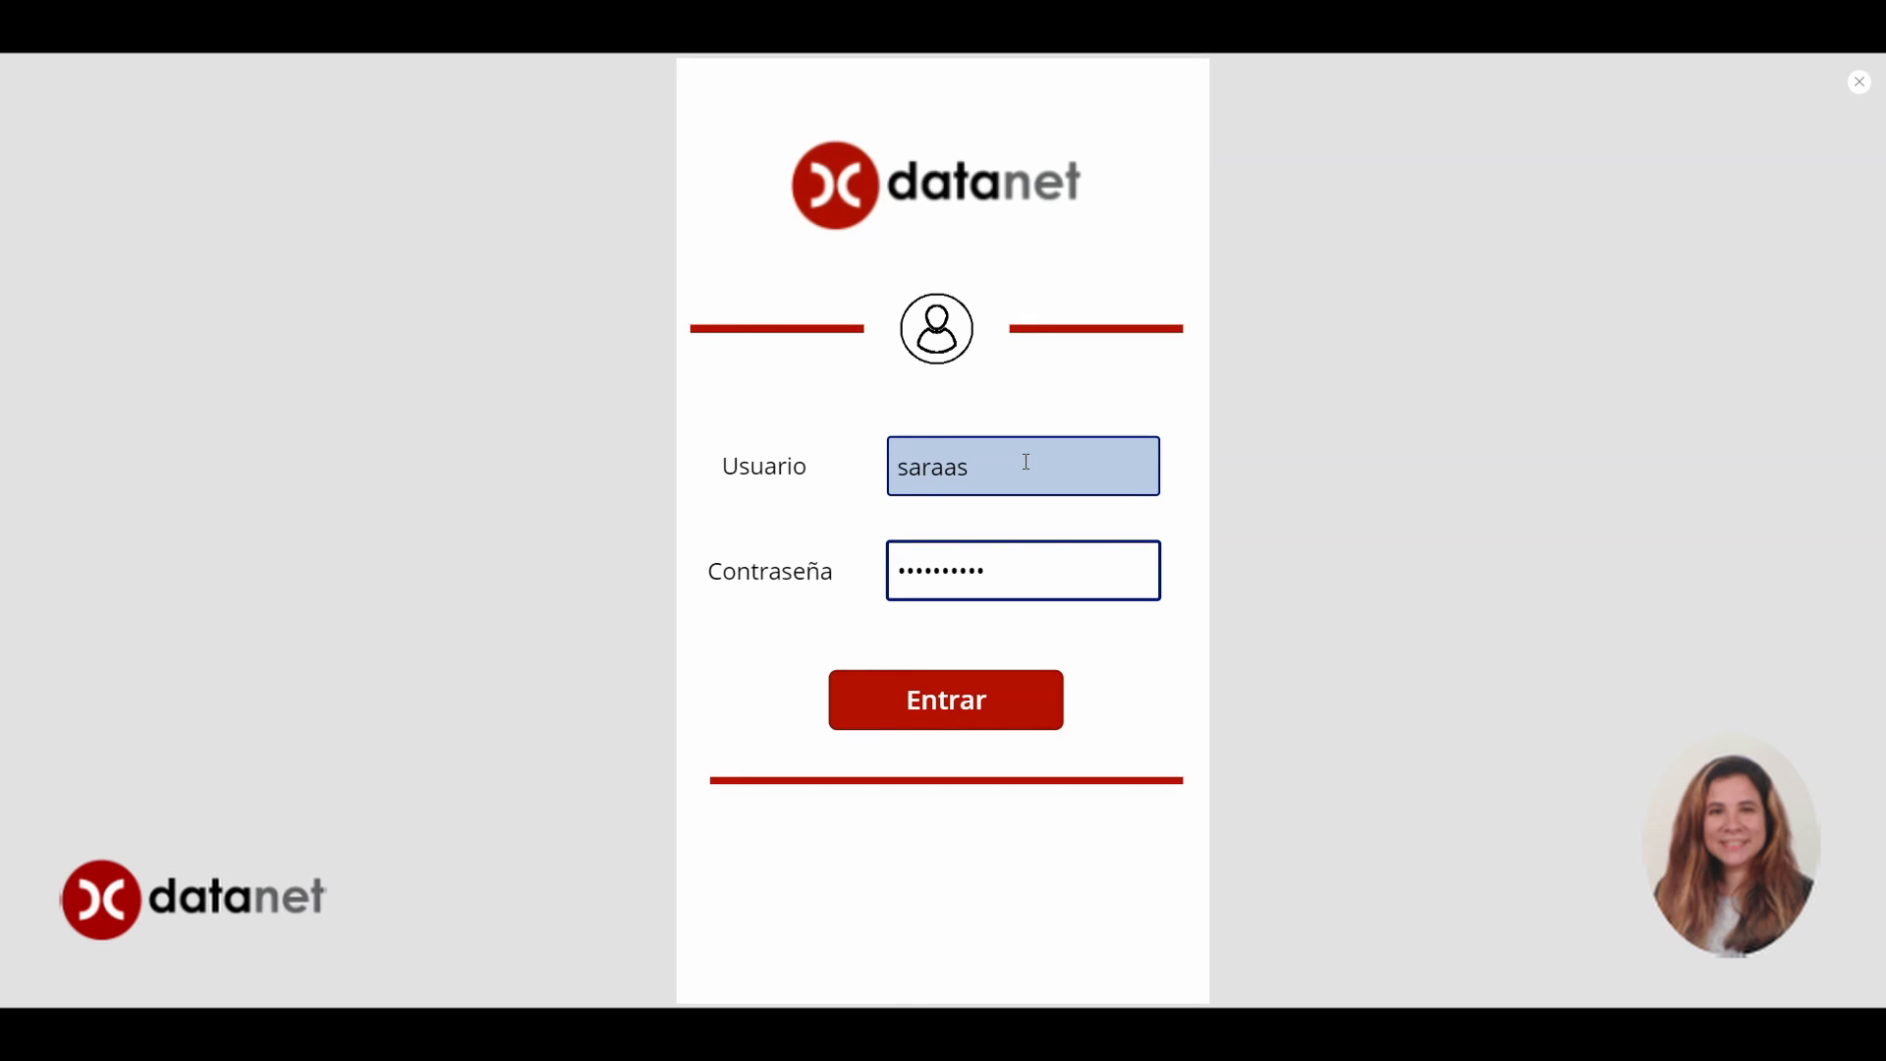
{"action": "left_click", "coordinate": [896, 720]}
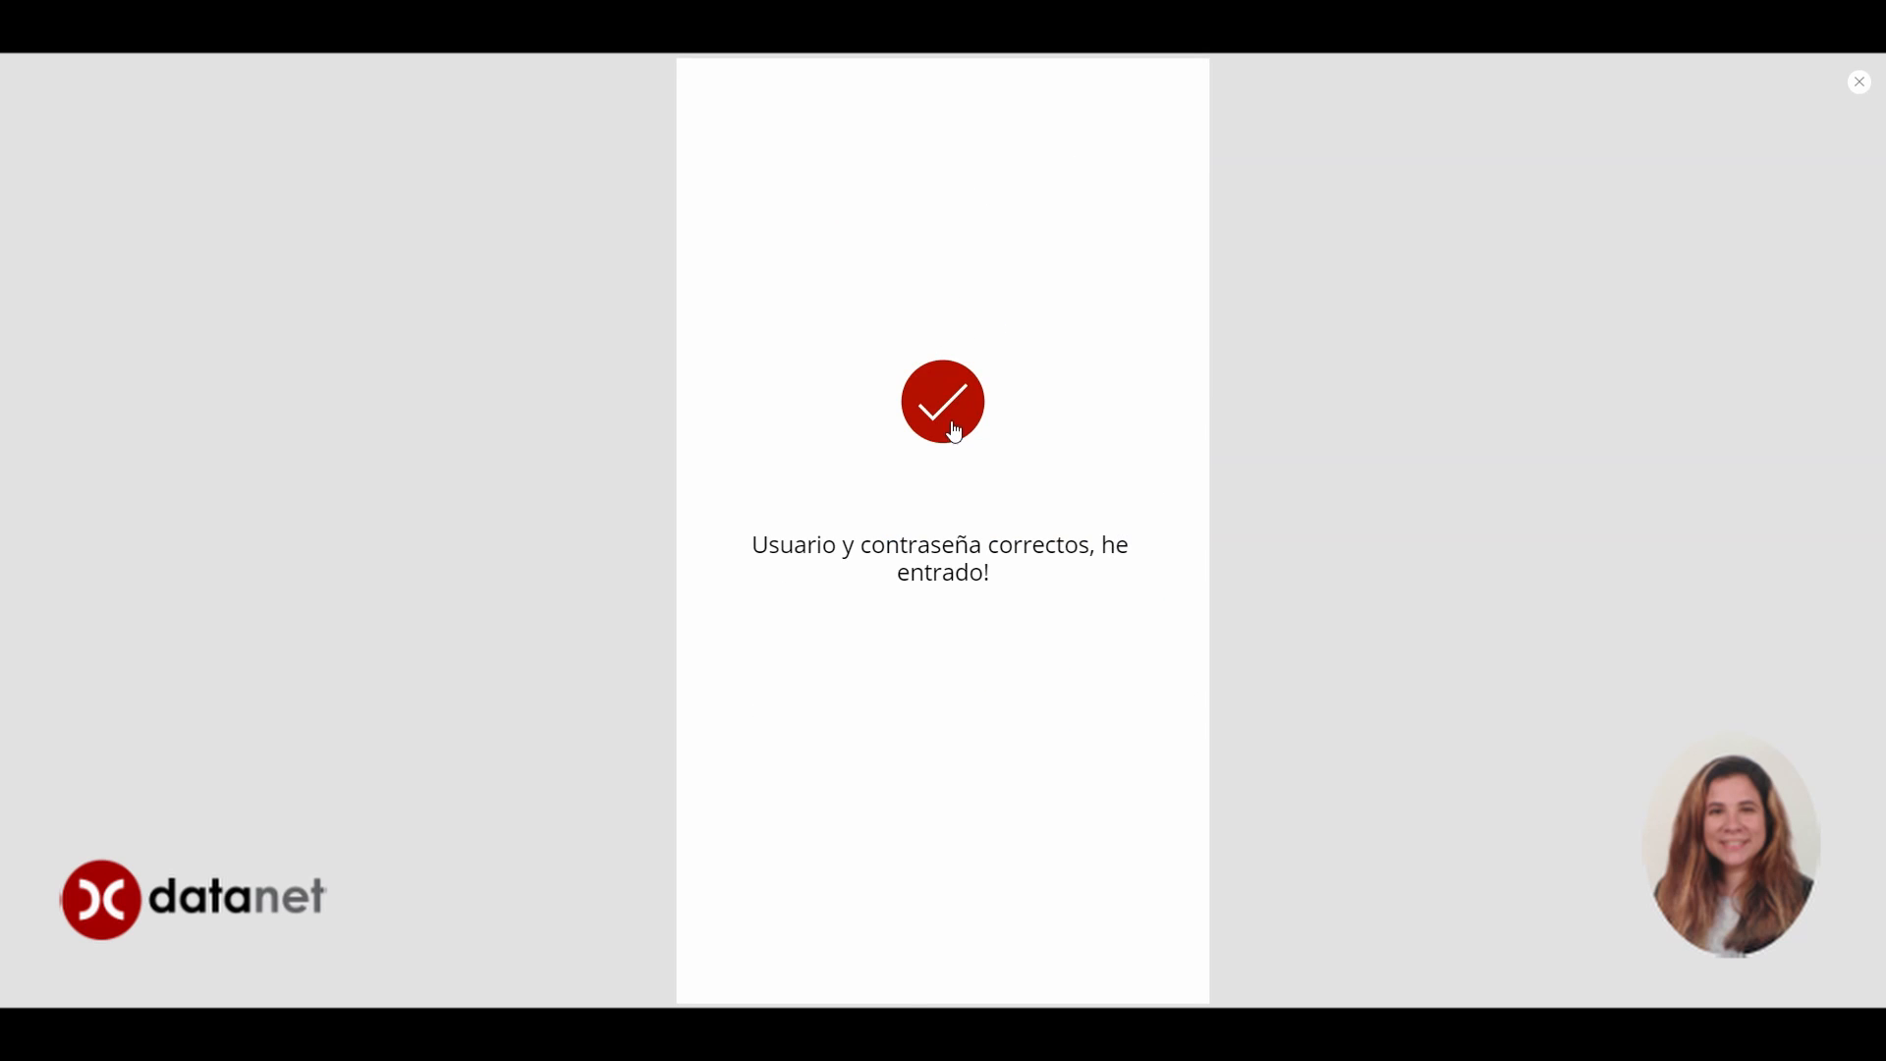
{"action": "left_click", "coordinate": [1857, 82]}
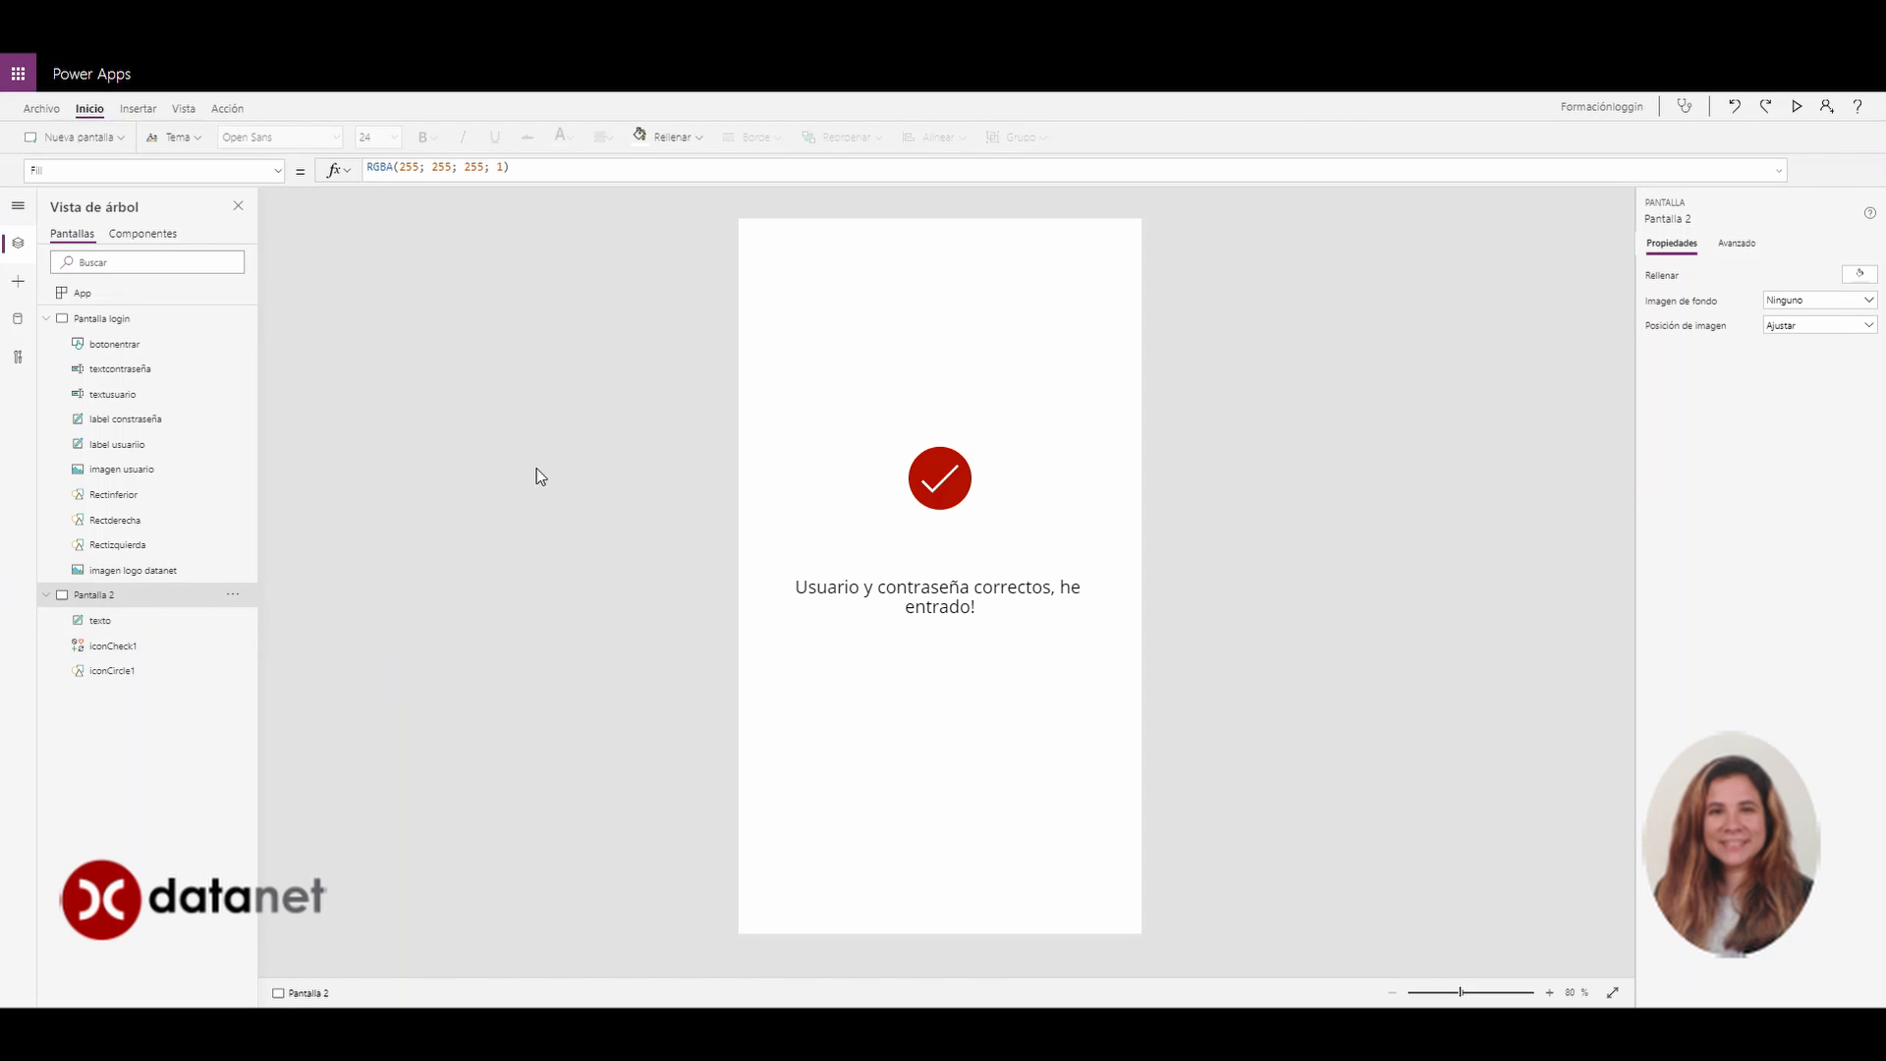
Open Pantalla login and, in preview, delete the text in the Usuario and Contraseña fields
{"action": "left_click", "coordinate": [80, 319]}
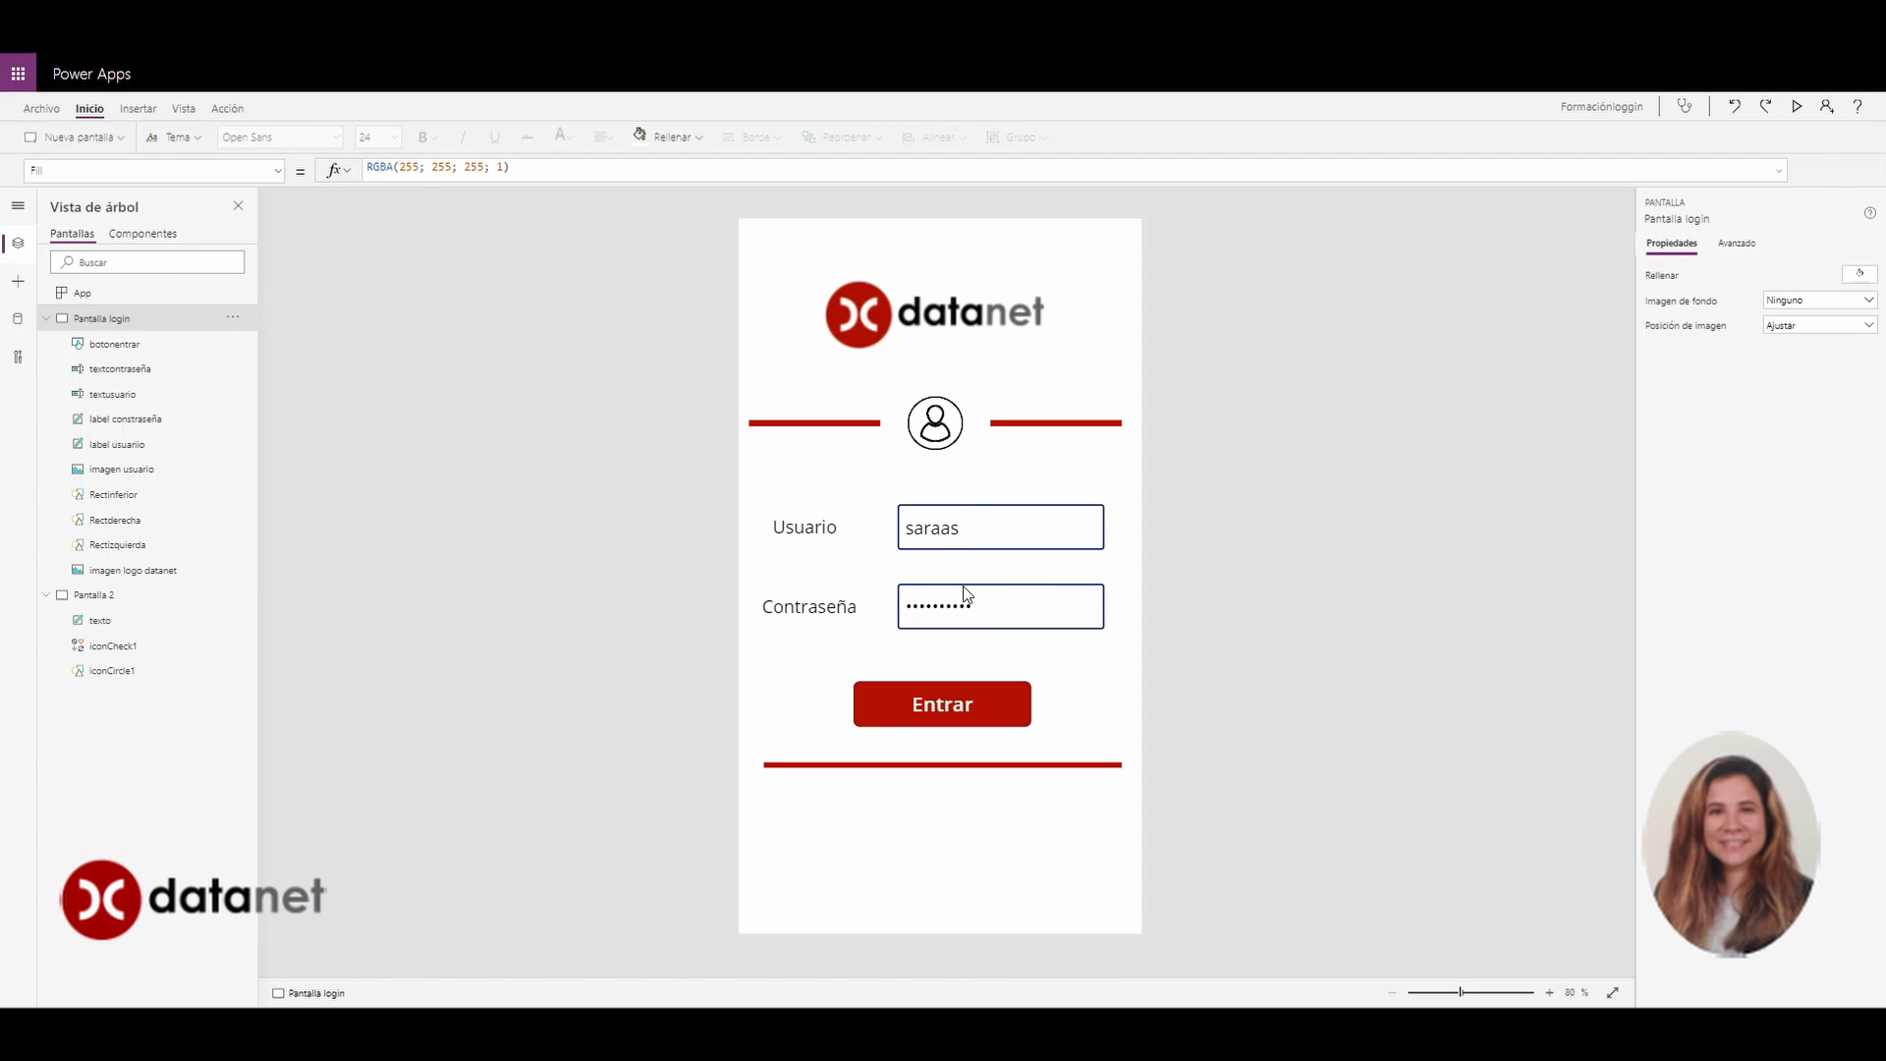
{"action": "left_click", "coordinate": [1797, 106]}
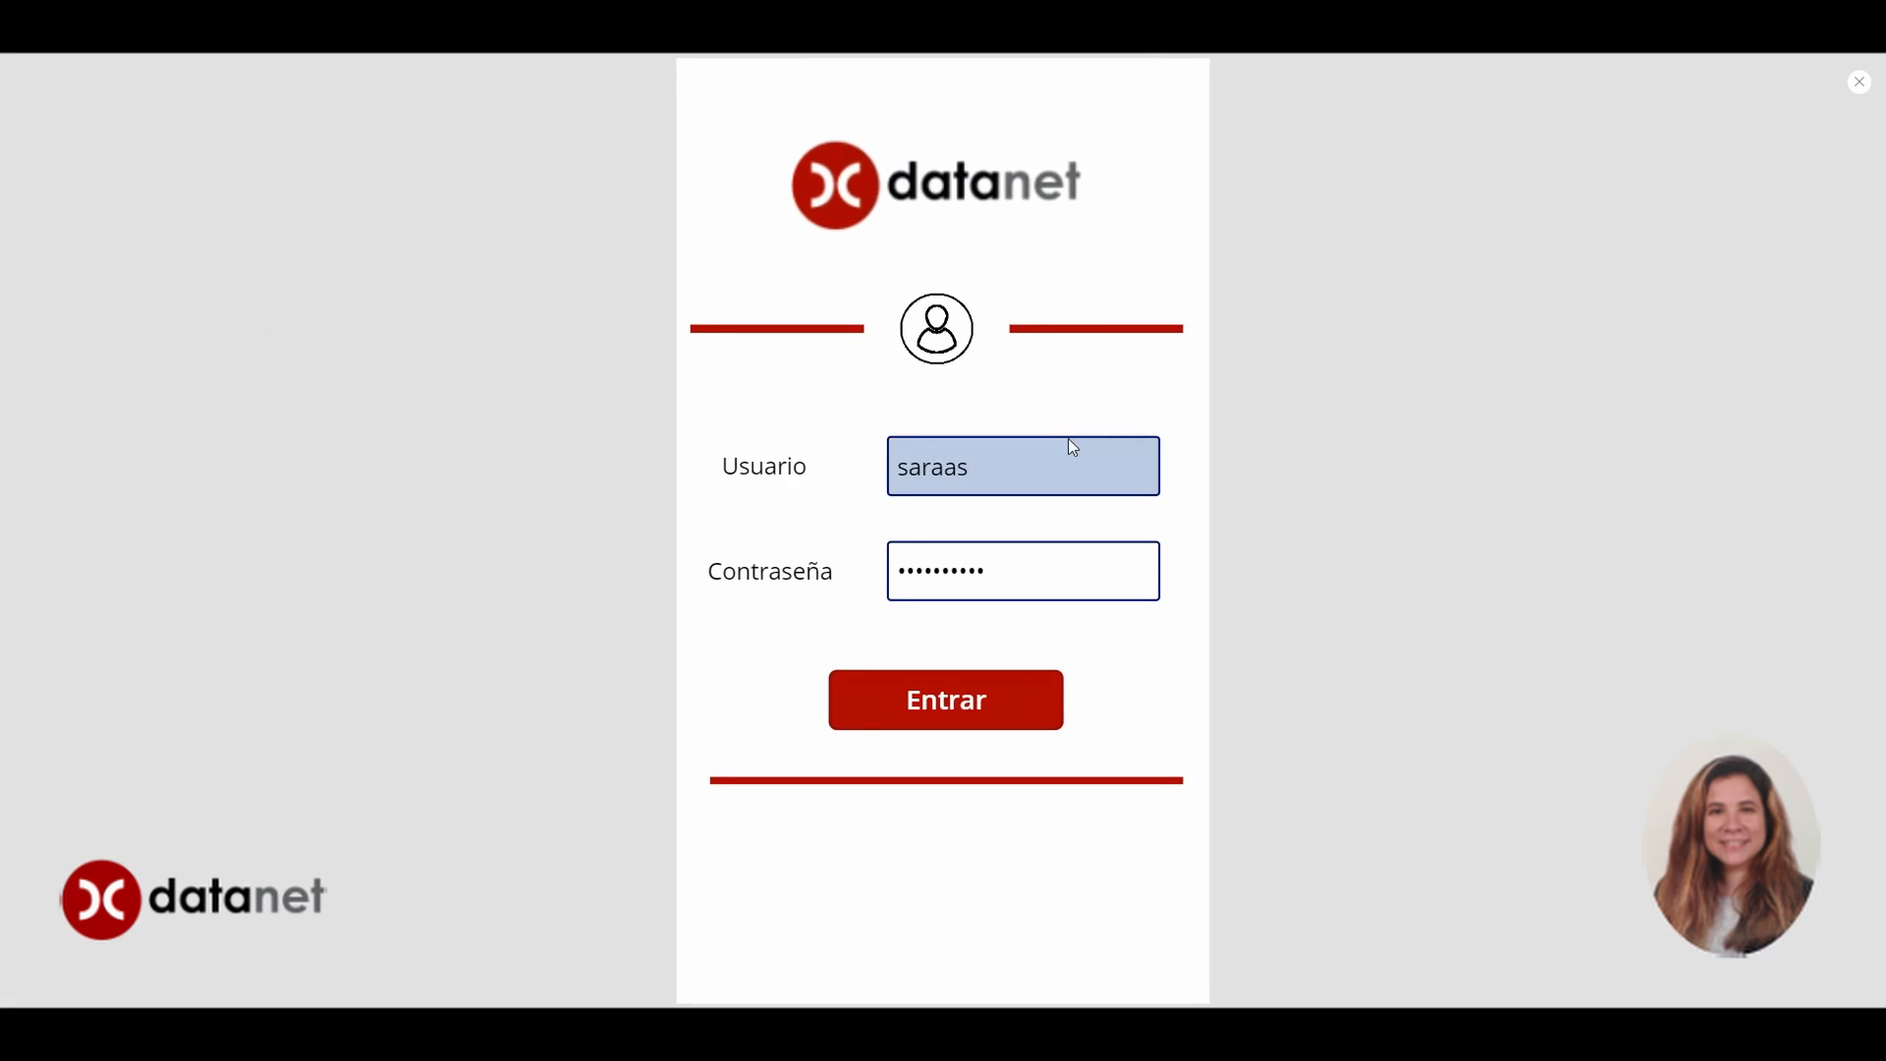
{"action": "left_click", "coordinate": [1053, 489]}
{"action": "left_click_drag", "start_coordinate": [1052, 489], "coordinate": [884, 475]}
{"action": "key", "text": "BackSpace"}
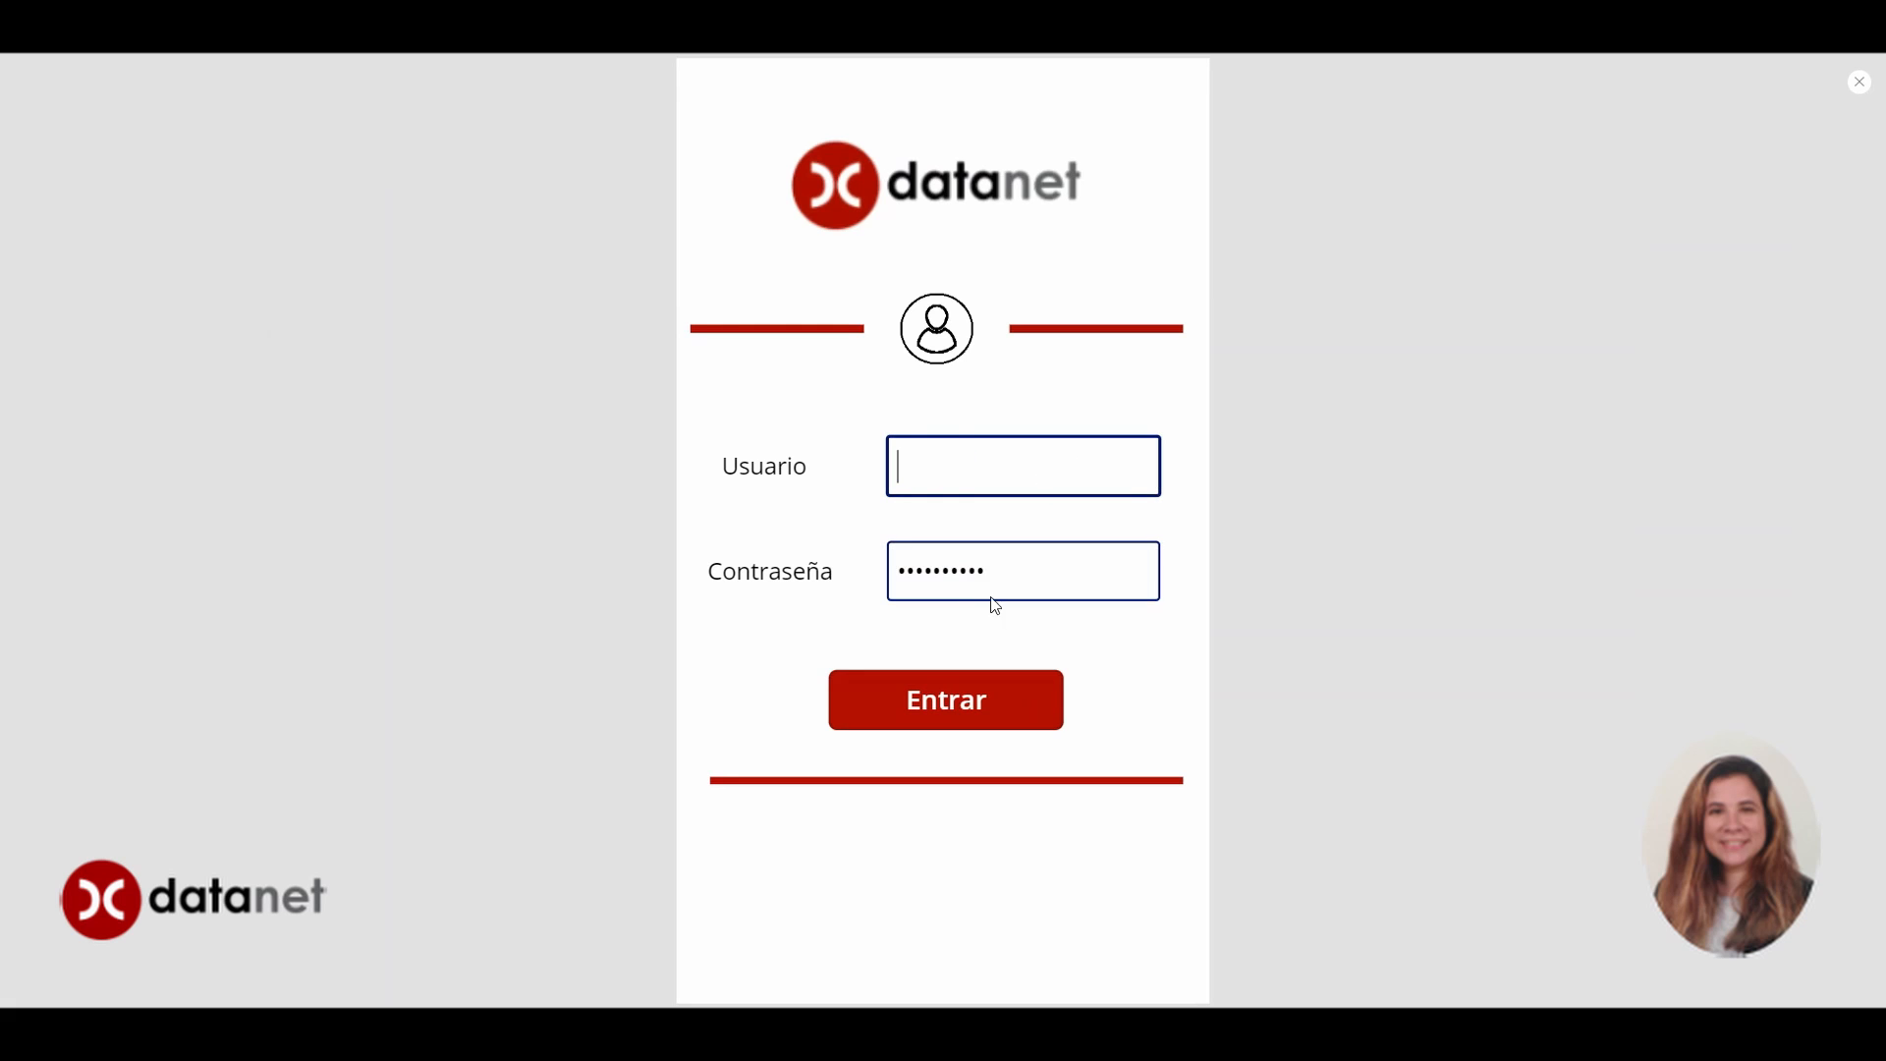
{"action": "left_click_drag", "start_coordinate": [991, 597], "coordinate": [889, 601]}
{"action": "key", "text": "BackSpace"}
{"action": "left_click", "coordinate": [1859, 81]}
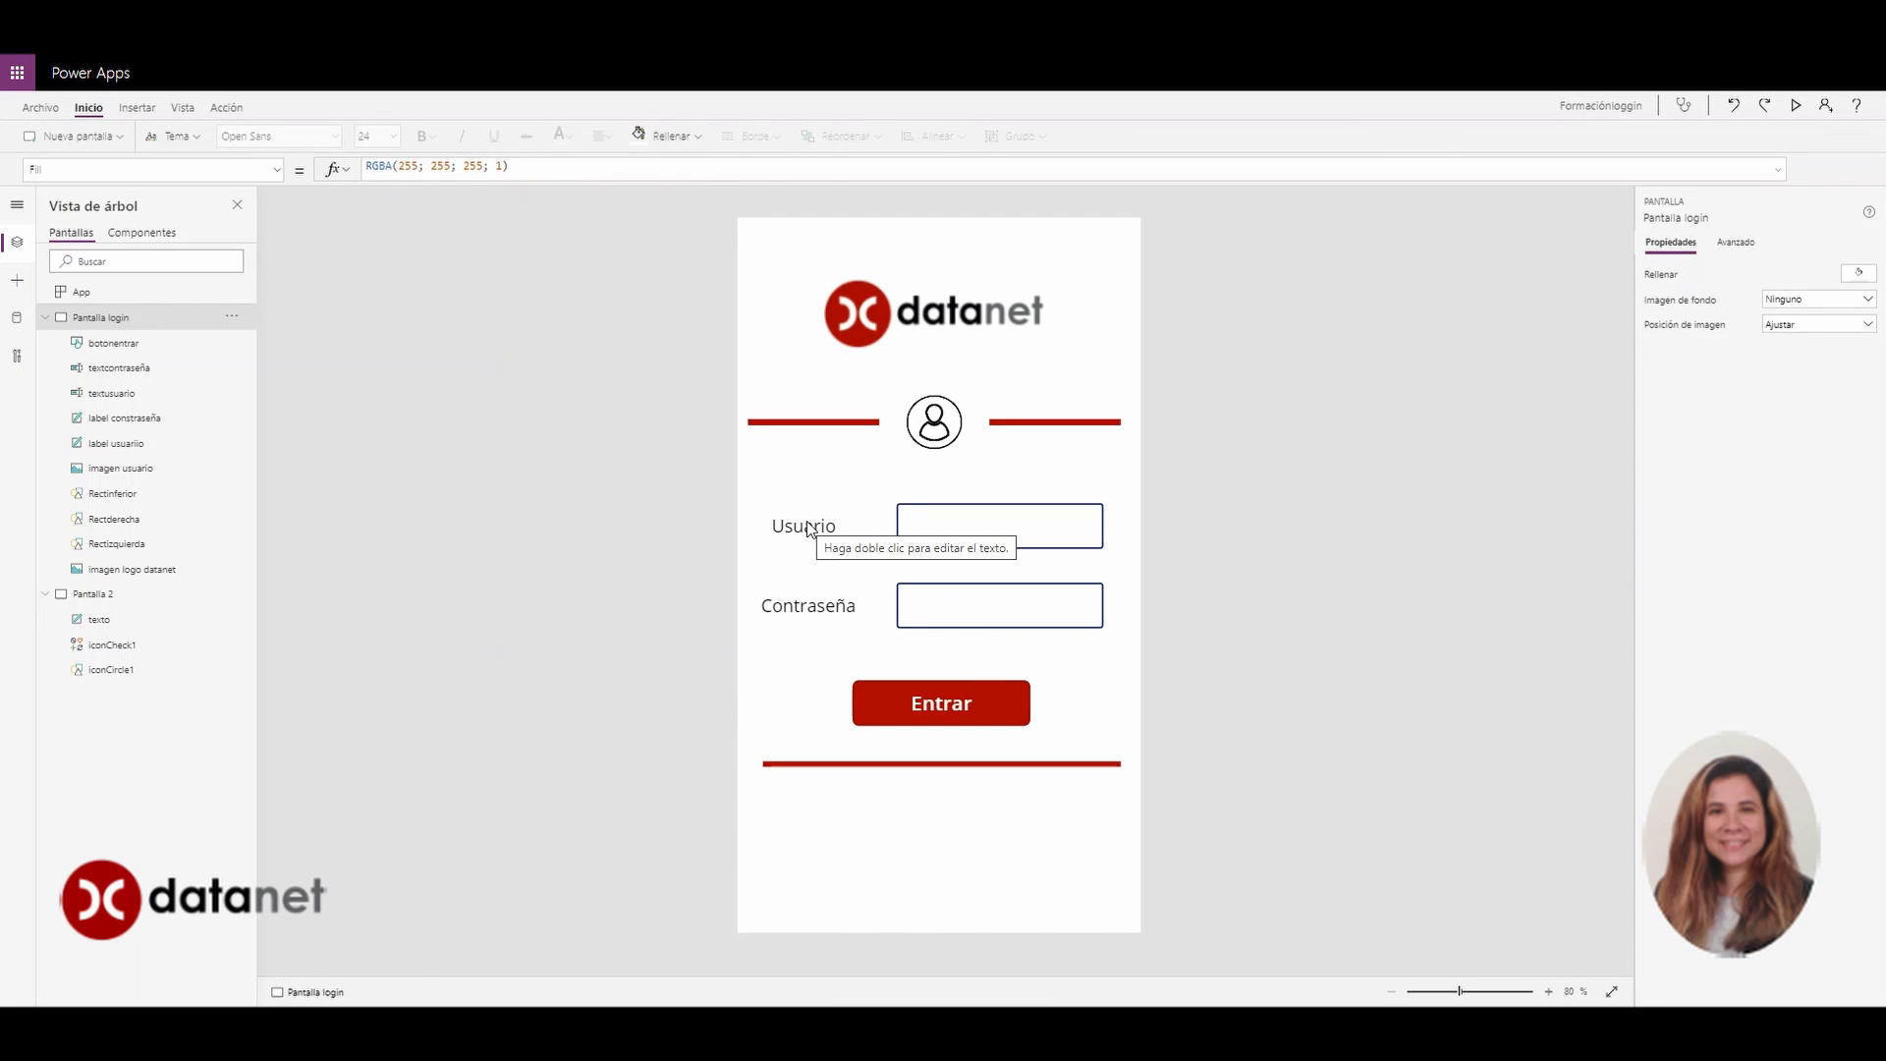
Insert a dark red Flecha atrás shape at the bottom-left of Pantalla 2
{"action": "left_click", "coordinate": [103, 595]}
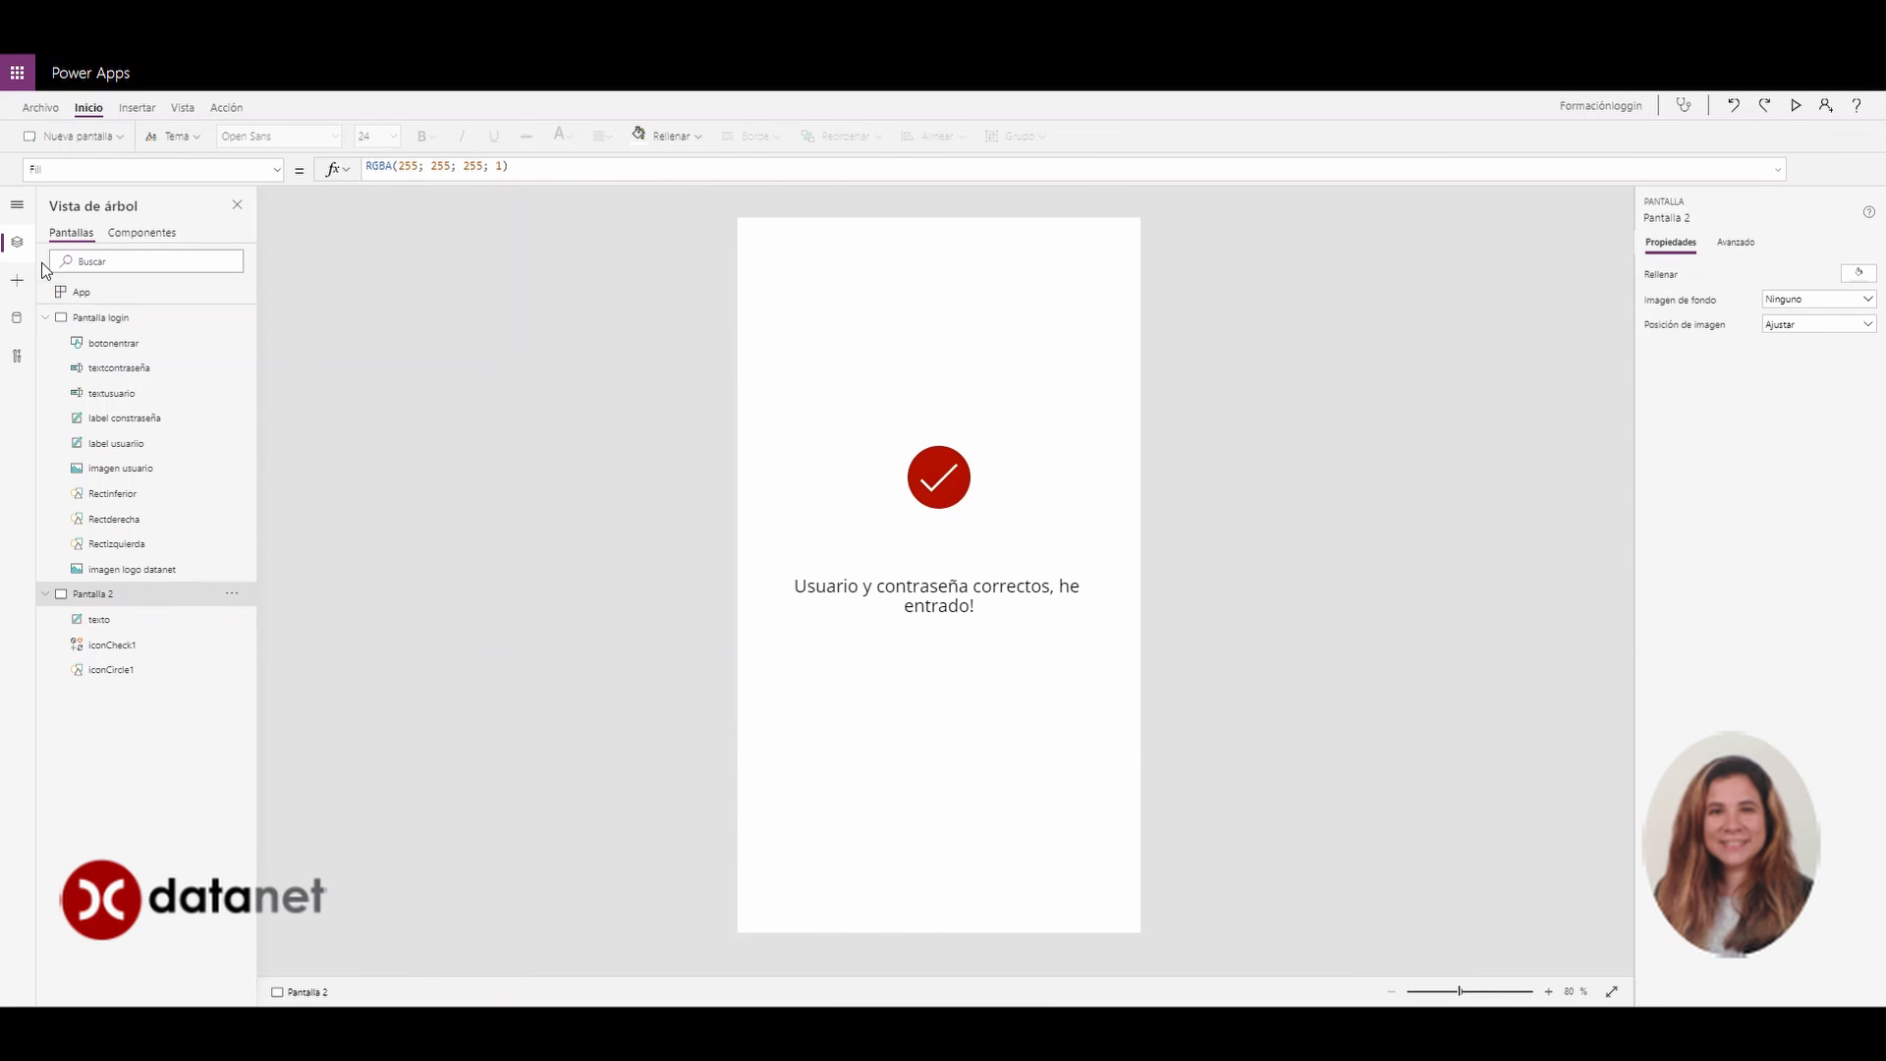
{"action": "left_click", "coordinate": [17, 280]}
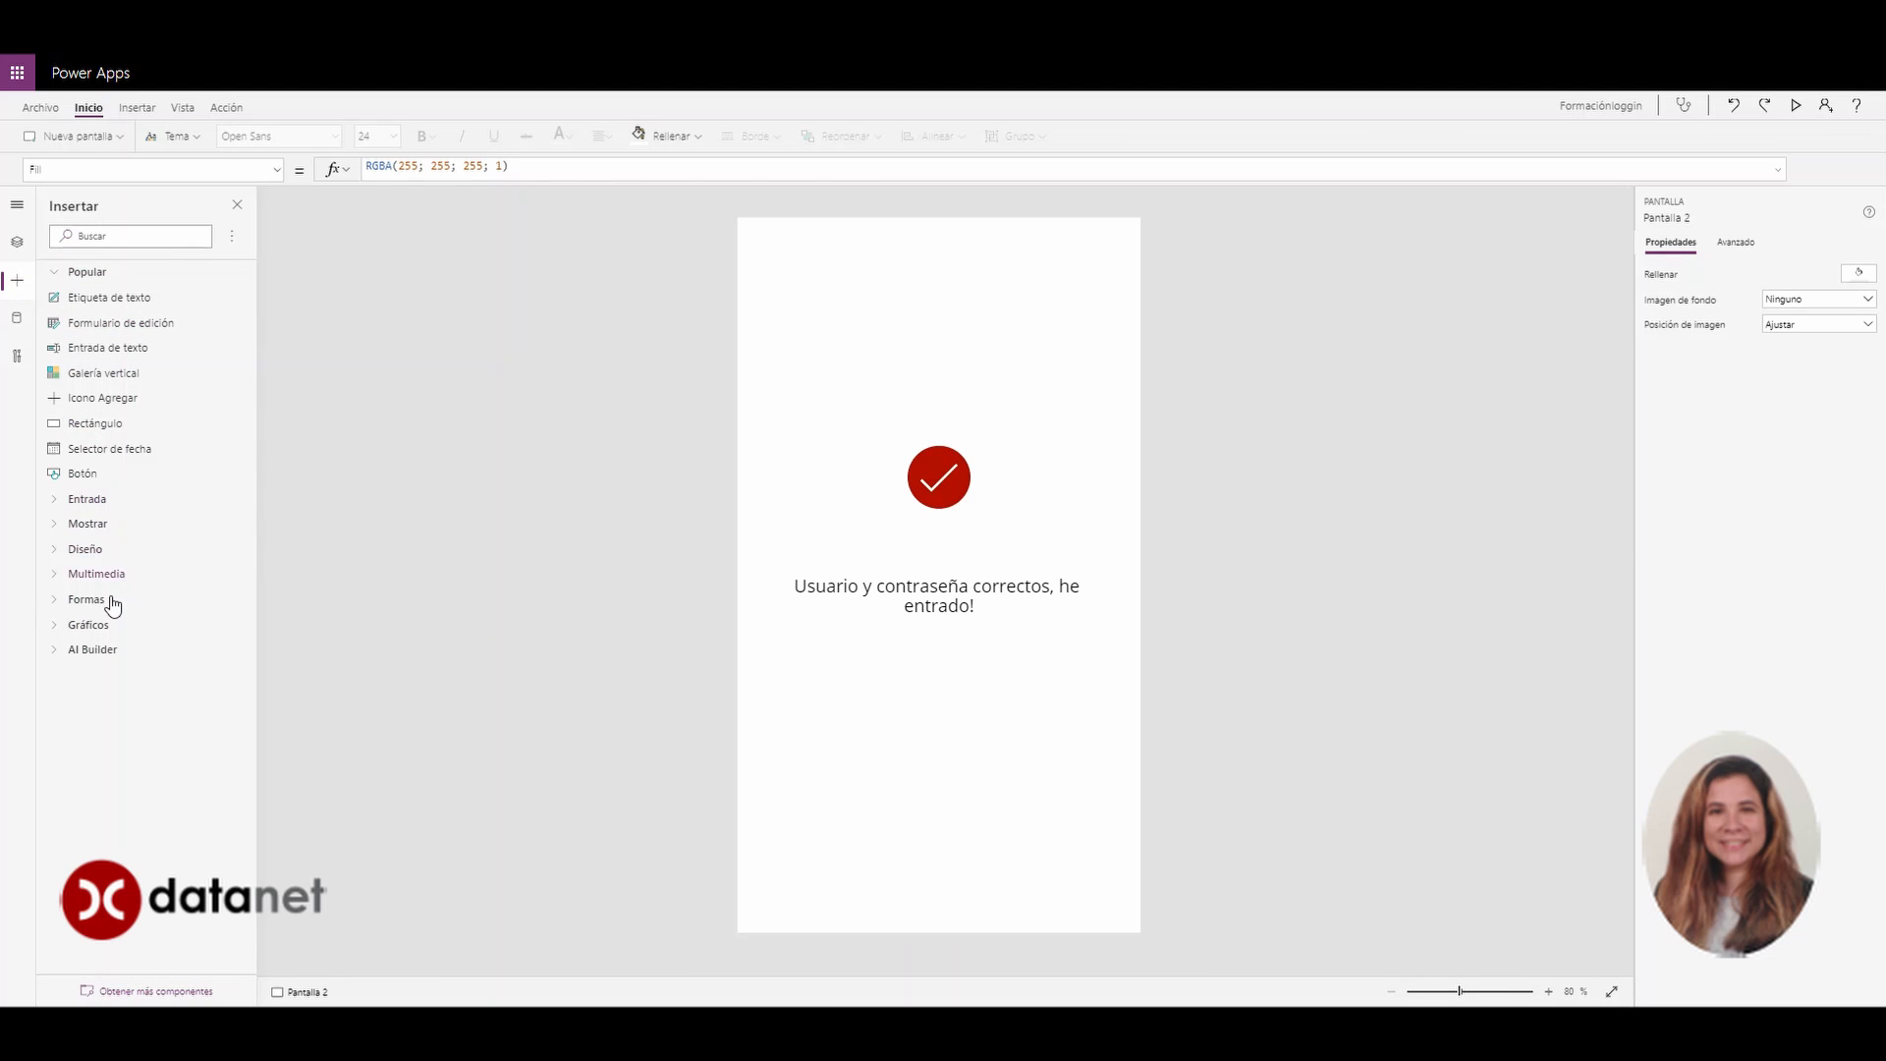
{"action": "left_click", "coordinate": [108, 606]}
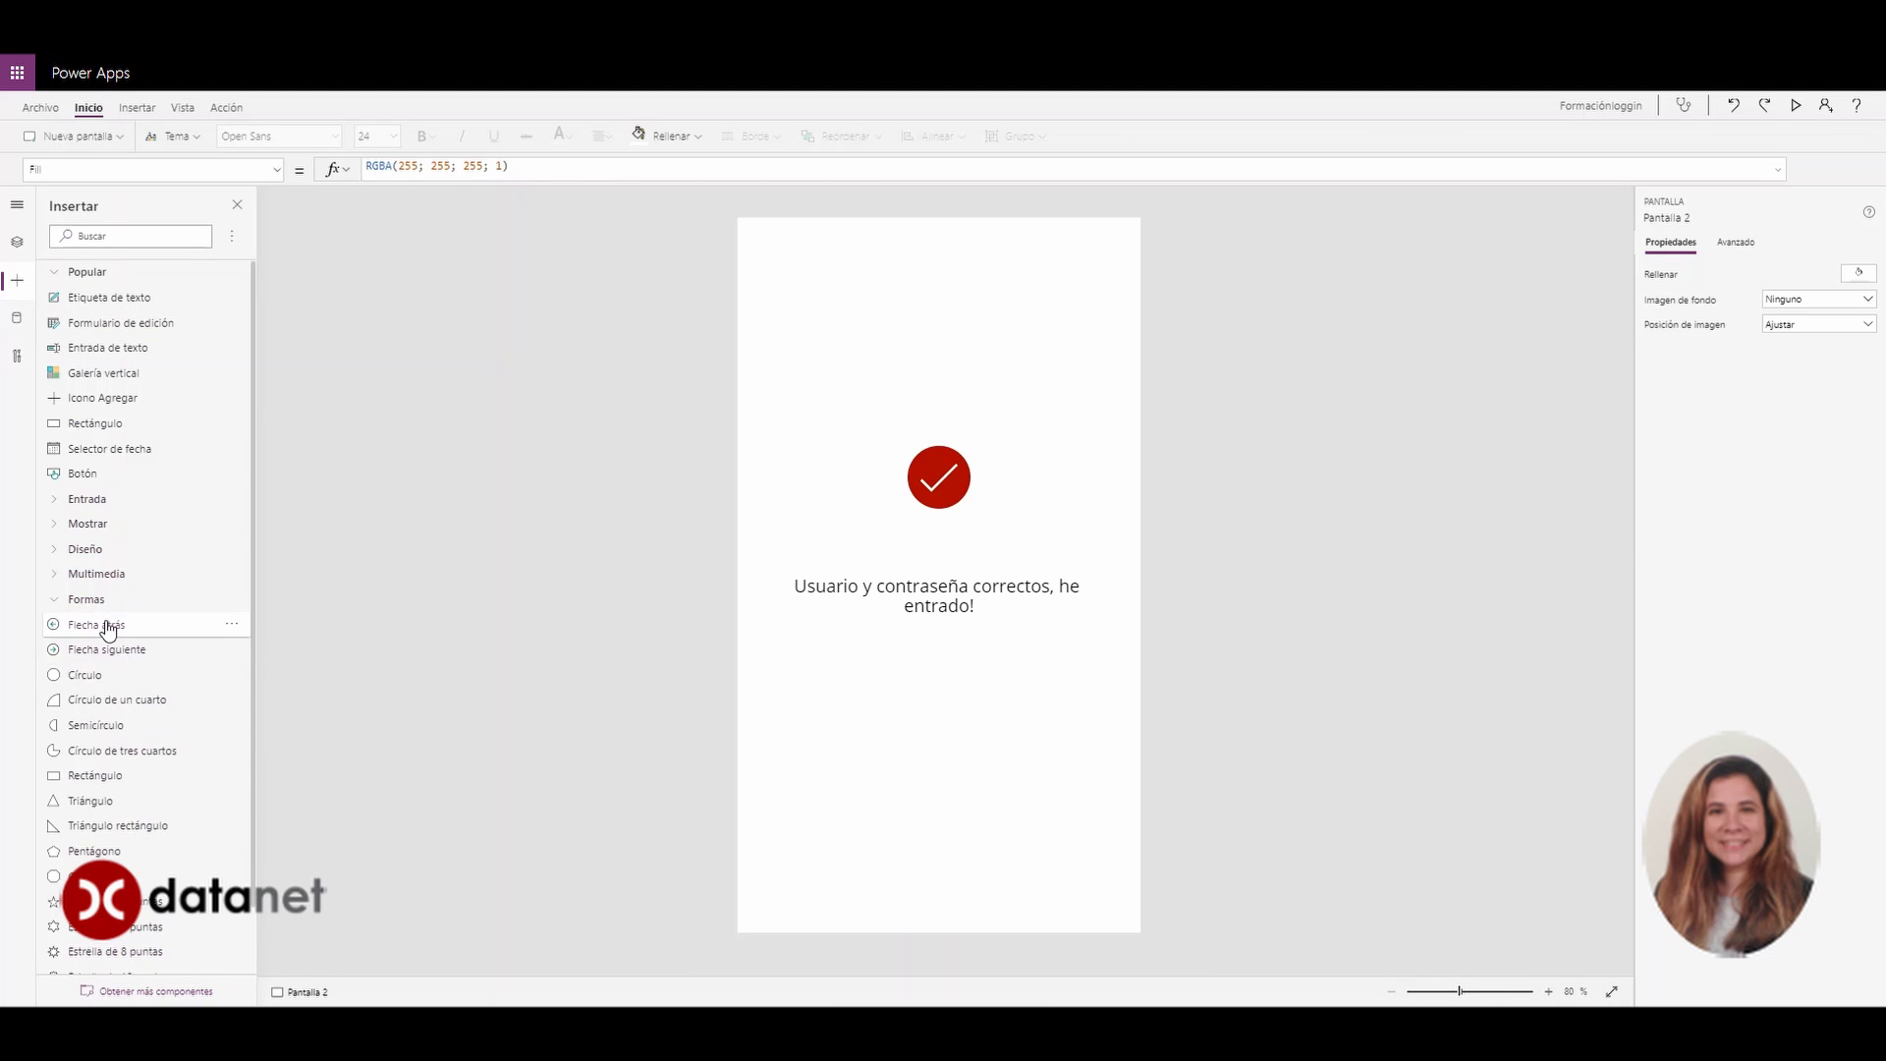
{"action": "left_click", "coordinate": [106, 634]}
{"action": "left_click_drag", "start_coordinate": [786, 277], "coordinate": [798, 856]}
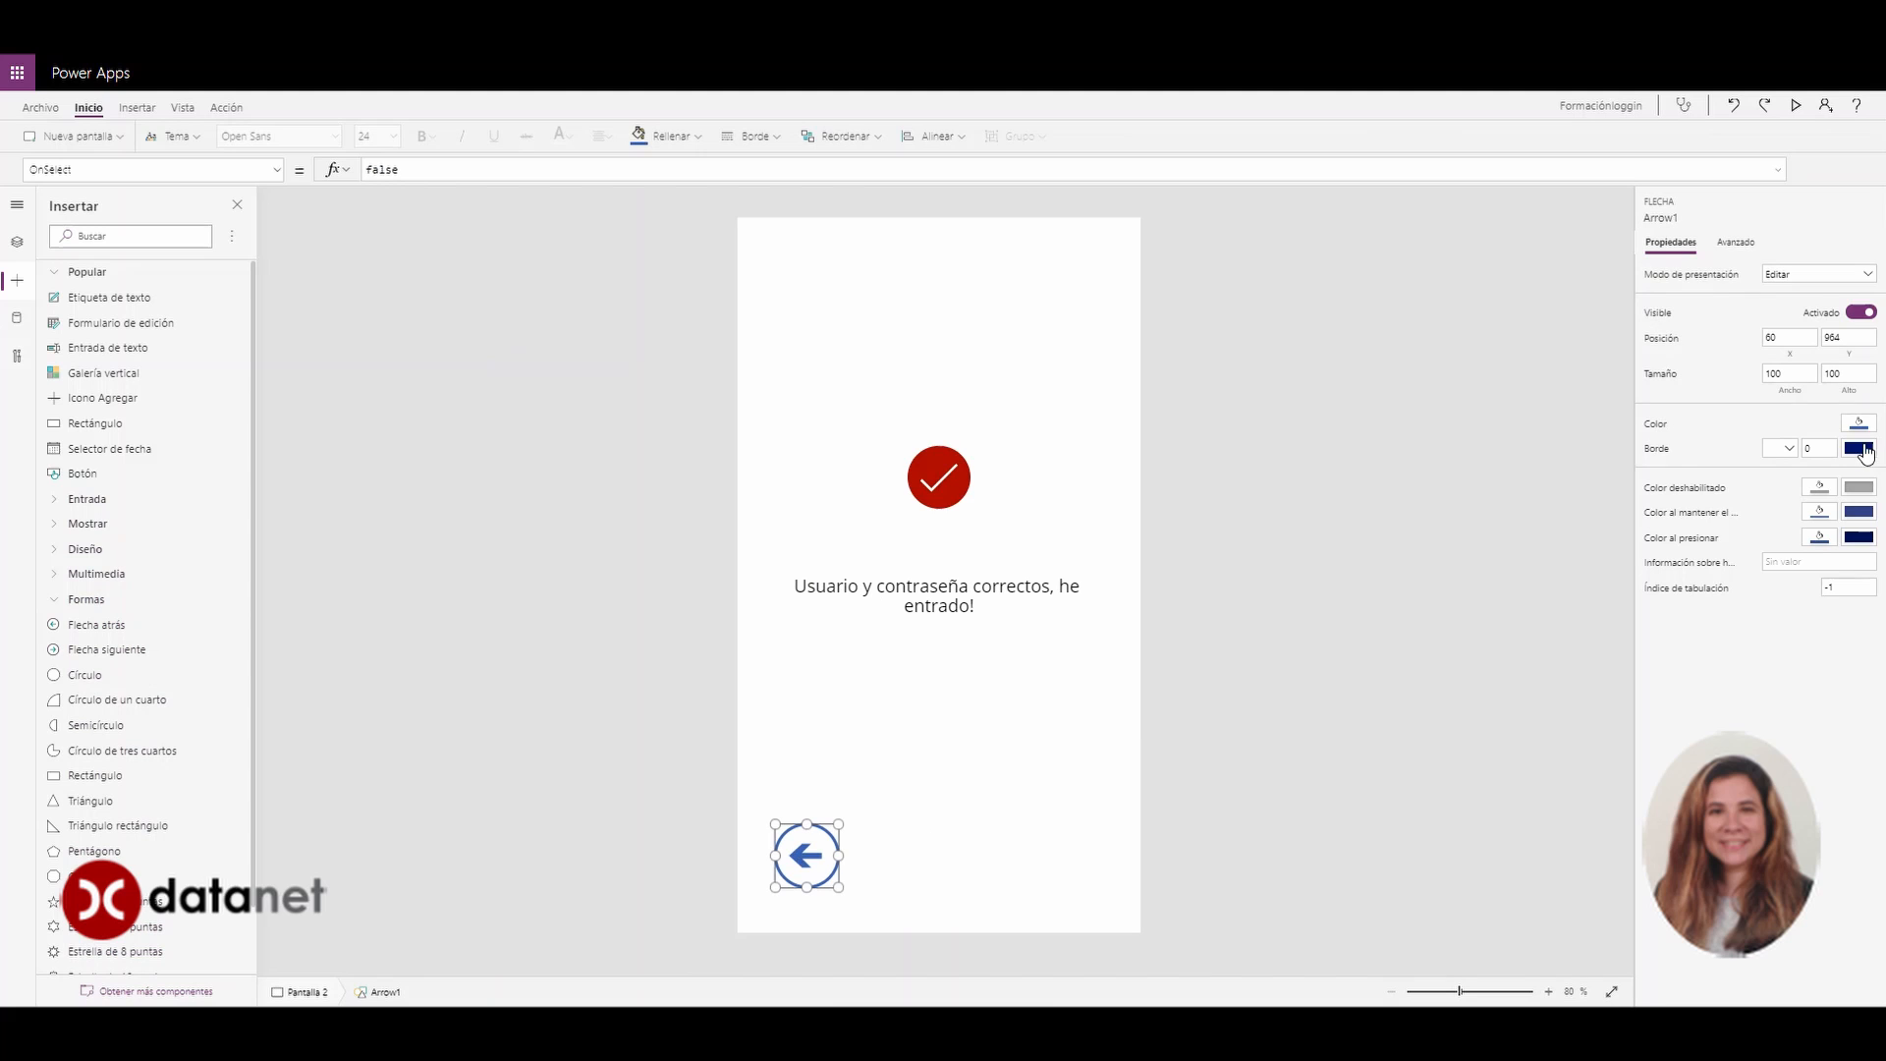
{"action": "left_click", "coordinate": [1859, 423]}
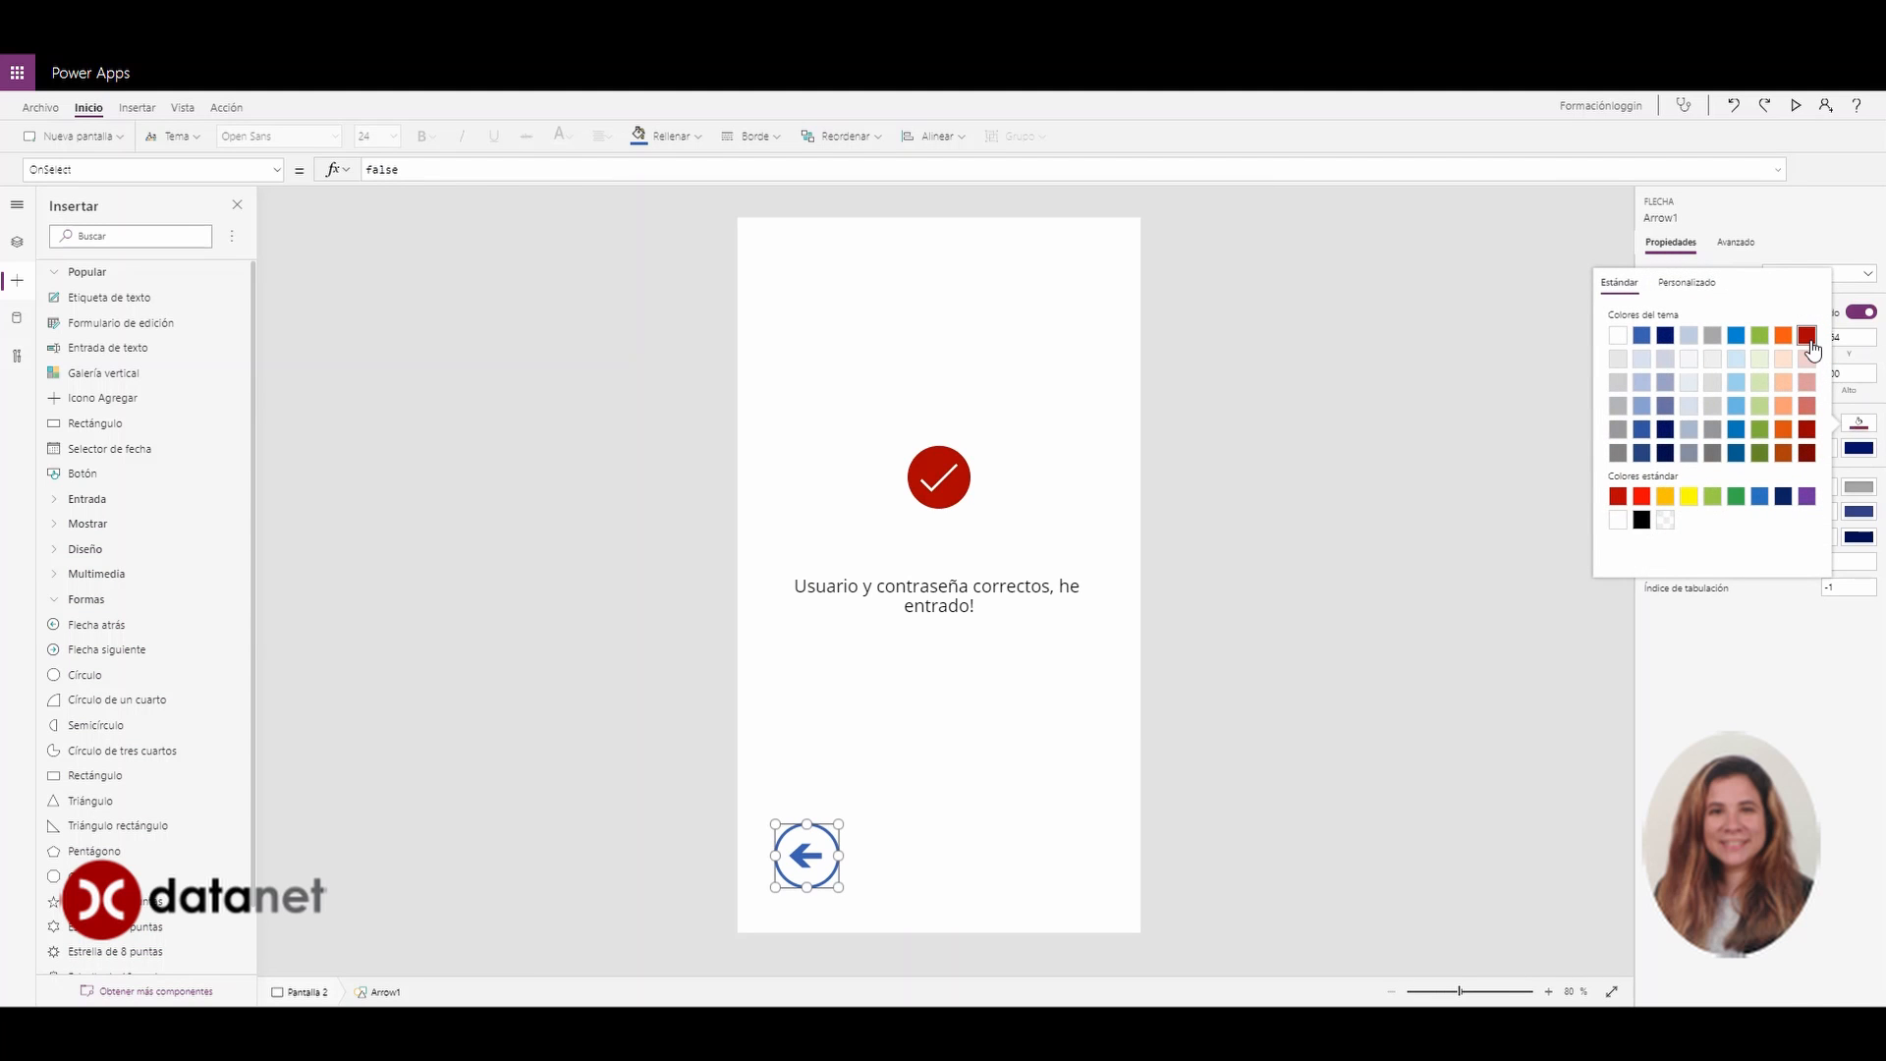
{"action": "left_click", "coordinate": [1809, 336]}
{"action": "left_click", "coordinate": [943, 737]}
Set the arrow's OnSelect to Navigate('Pantalla login')
{"action": "left_click", "coordinate": [823, 831]}
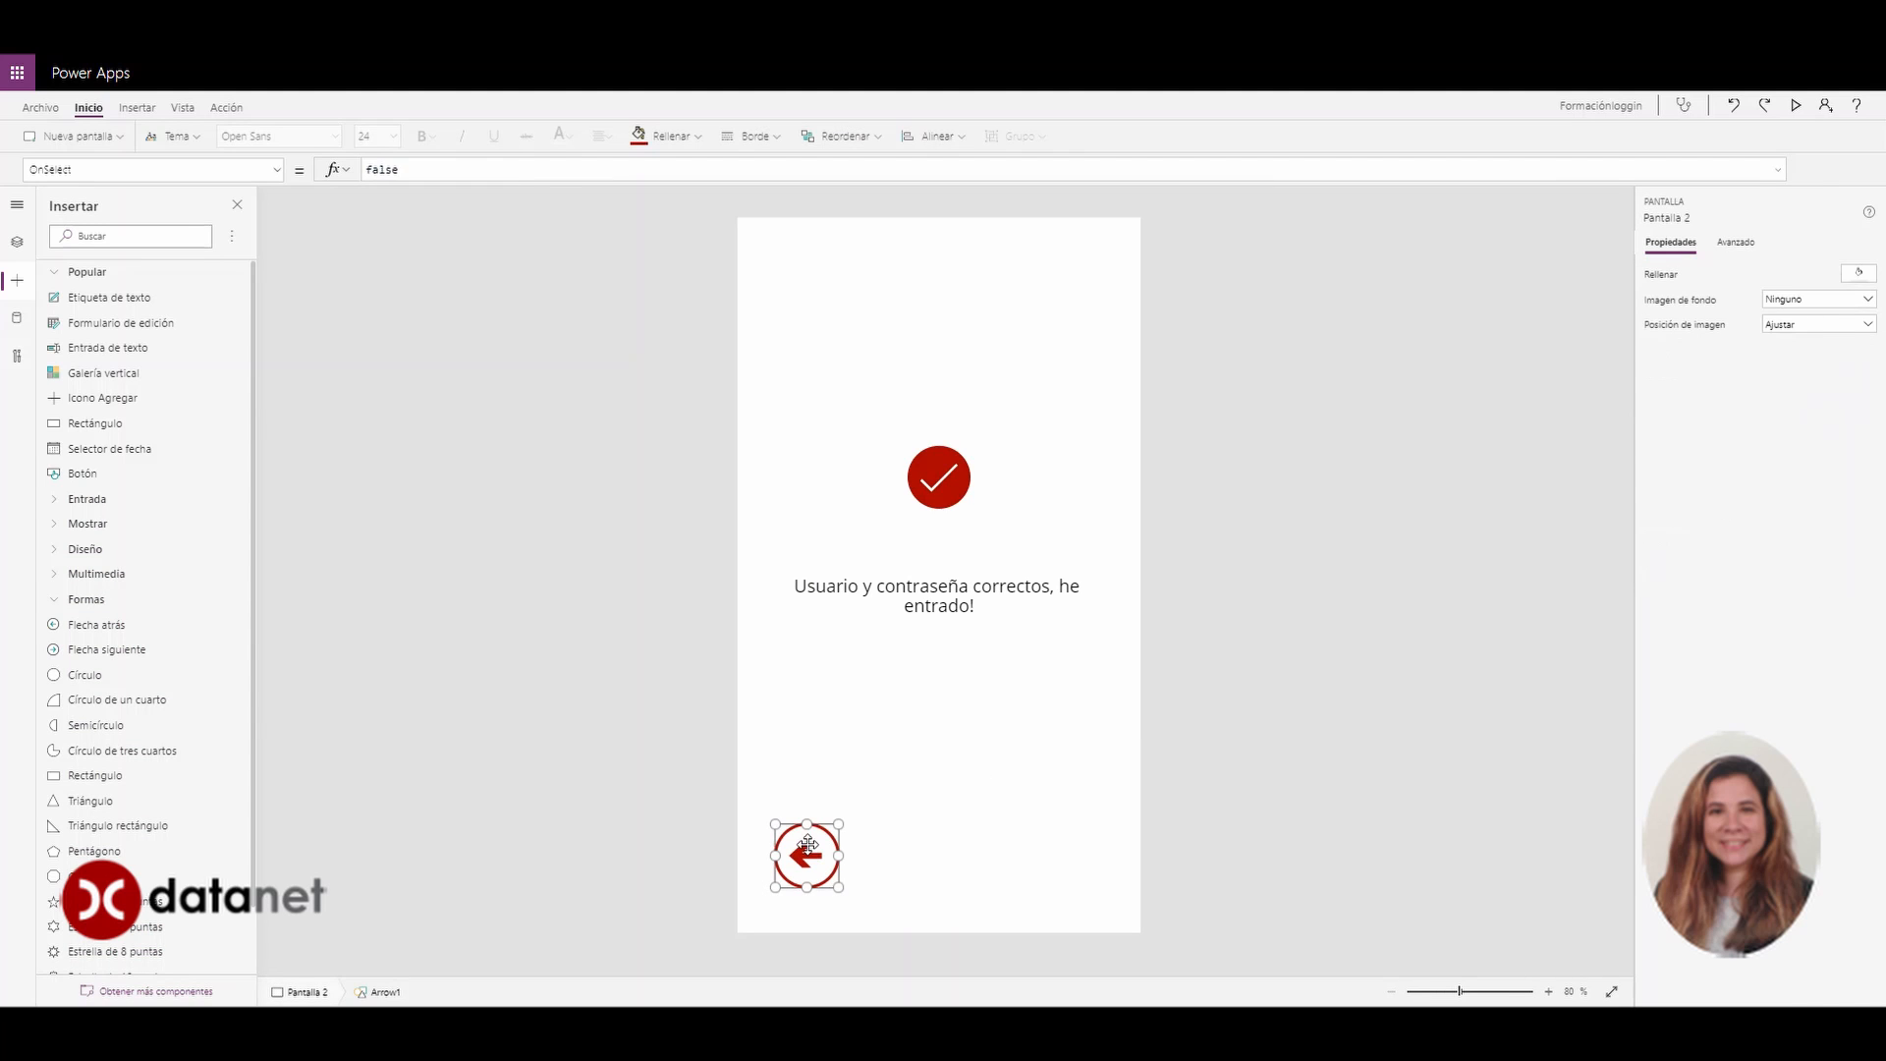
{"action": "left_click", "coordinate": [524, 173]}
{"action": "key", "text": "BackSpace"}
{"action": "key", "text": "BackSpace"}
{"action": "key", "text": "BackSpace"}
{"action": "key", "text": "BackSpace"}
{"action": "key", "text": "BackSpace"}
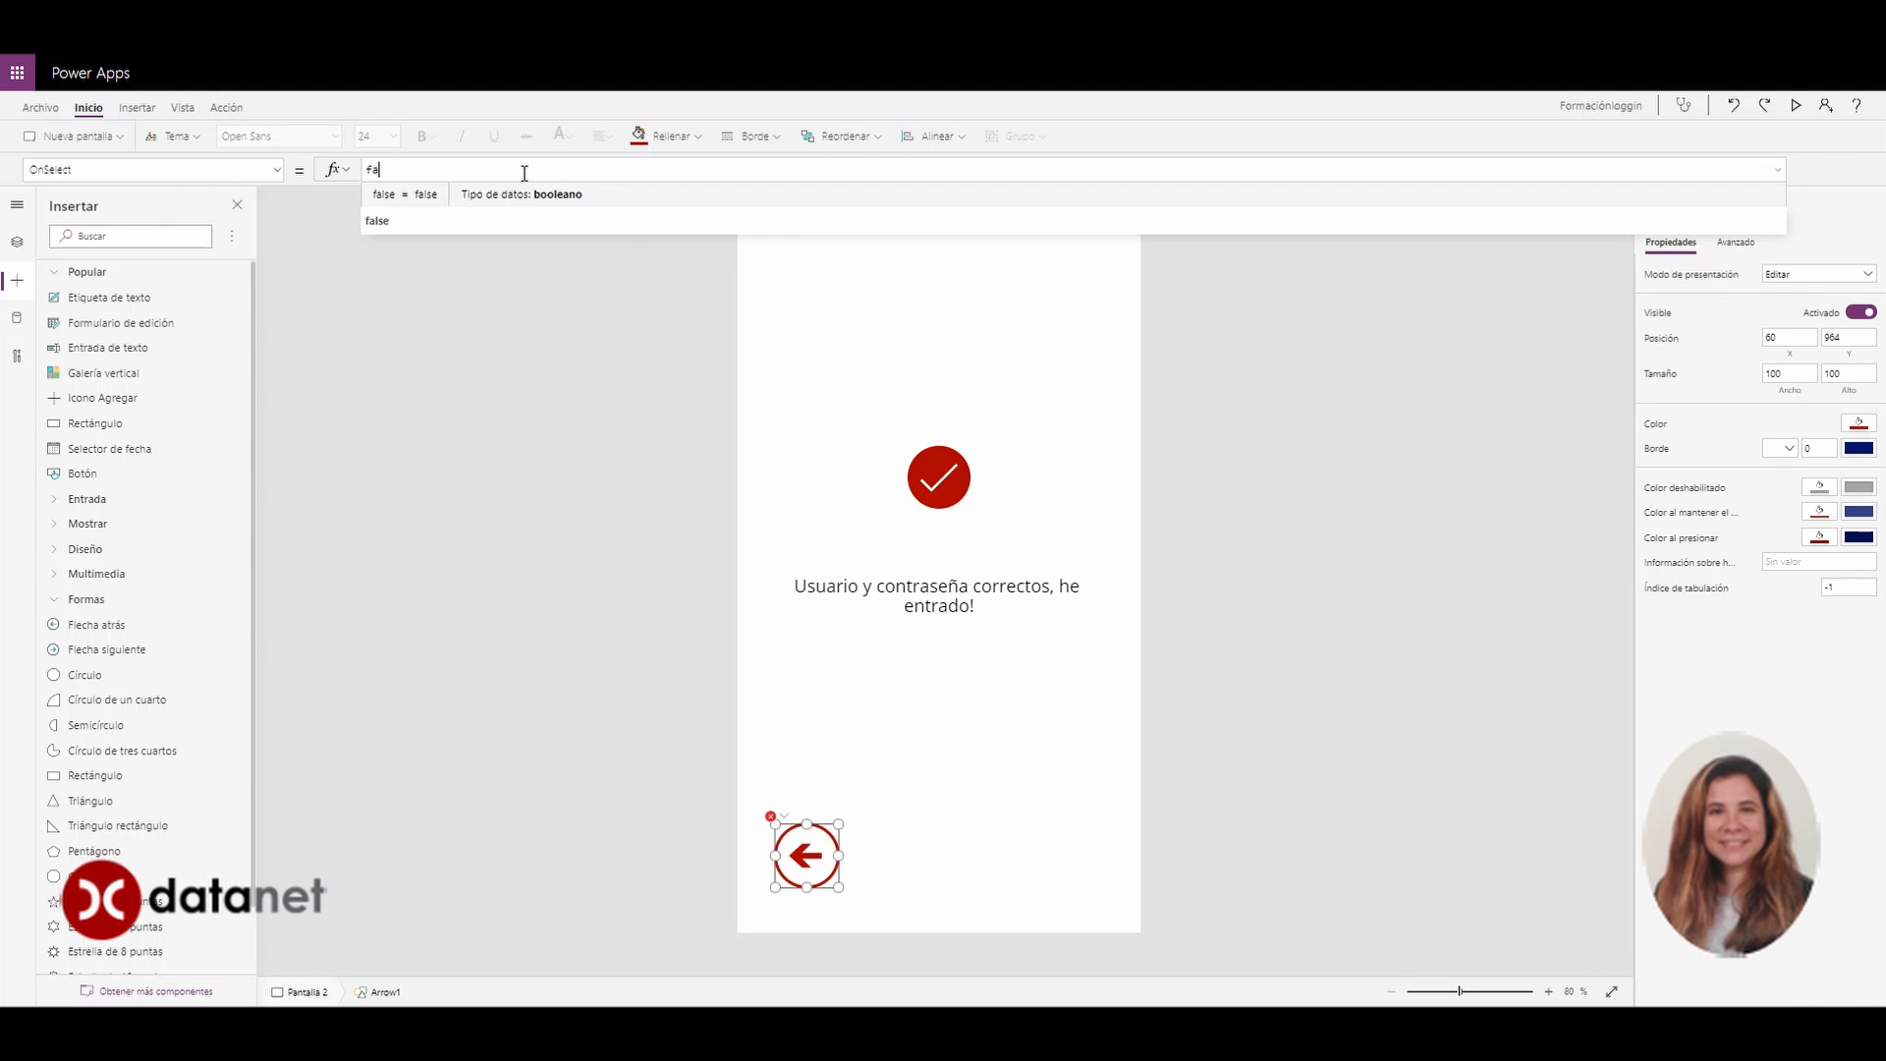
{"action": "type", "text": "navi"}
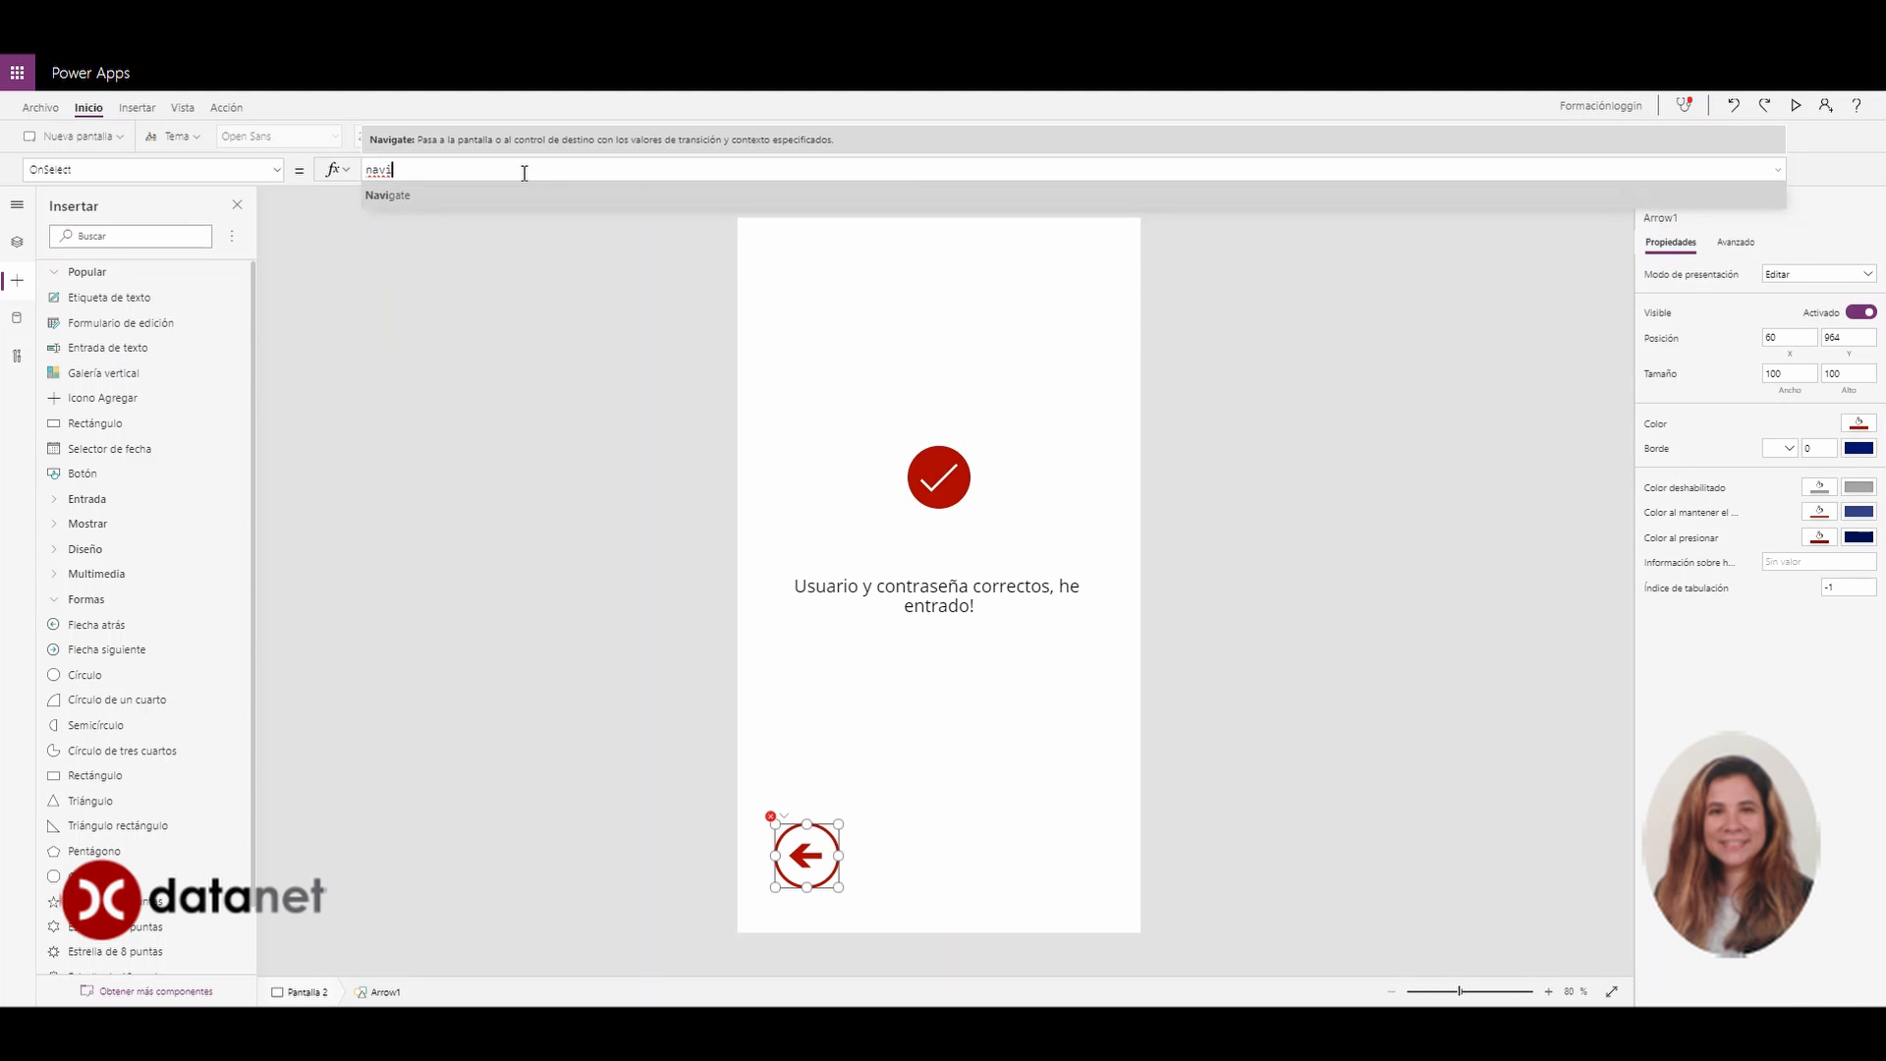
{"action": "key", "text": "Tab"}
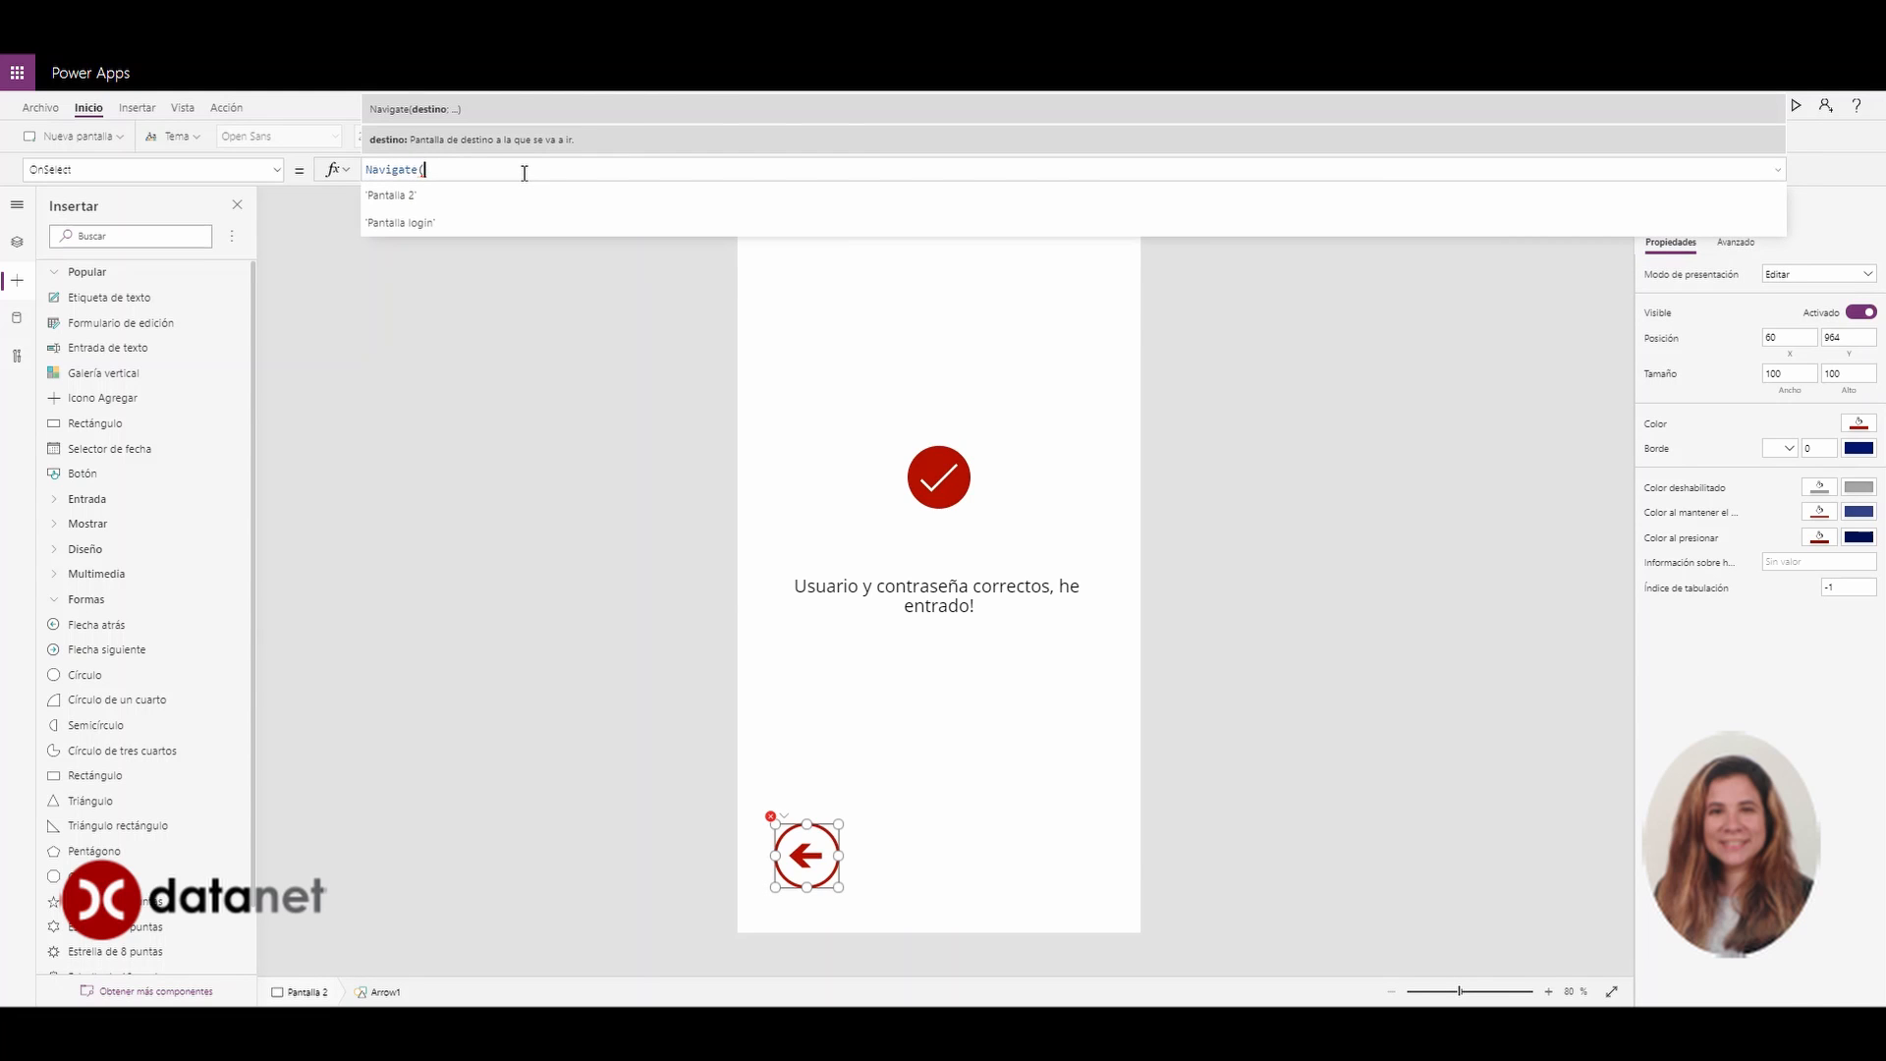
{"action": "key", "text": "Down"}
{"action": "key", "text": "Tab"}
{"action": "type", "text": ")"}
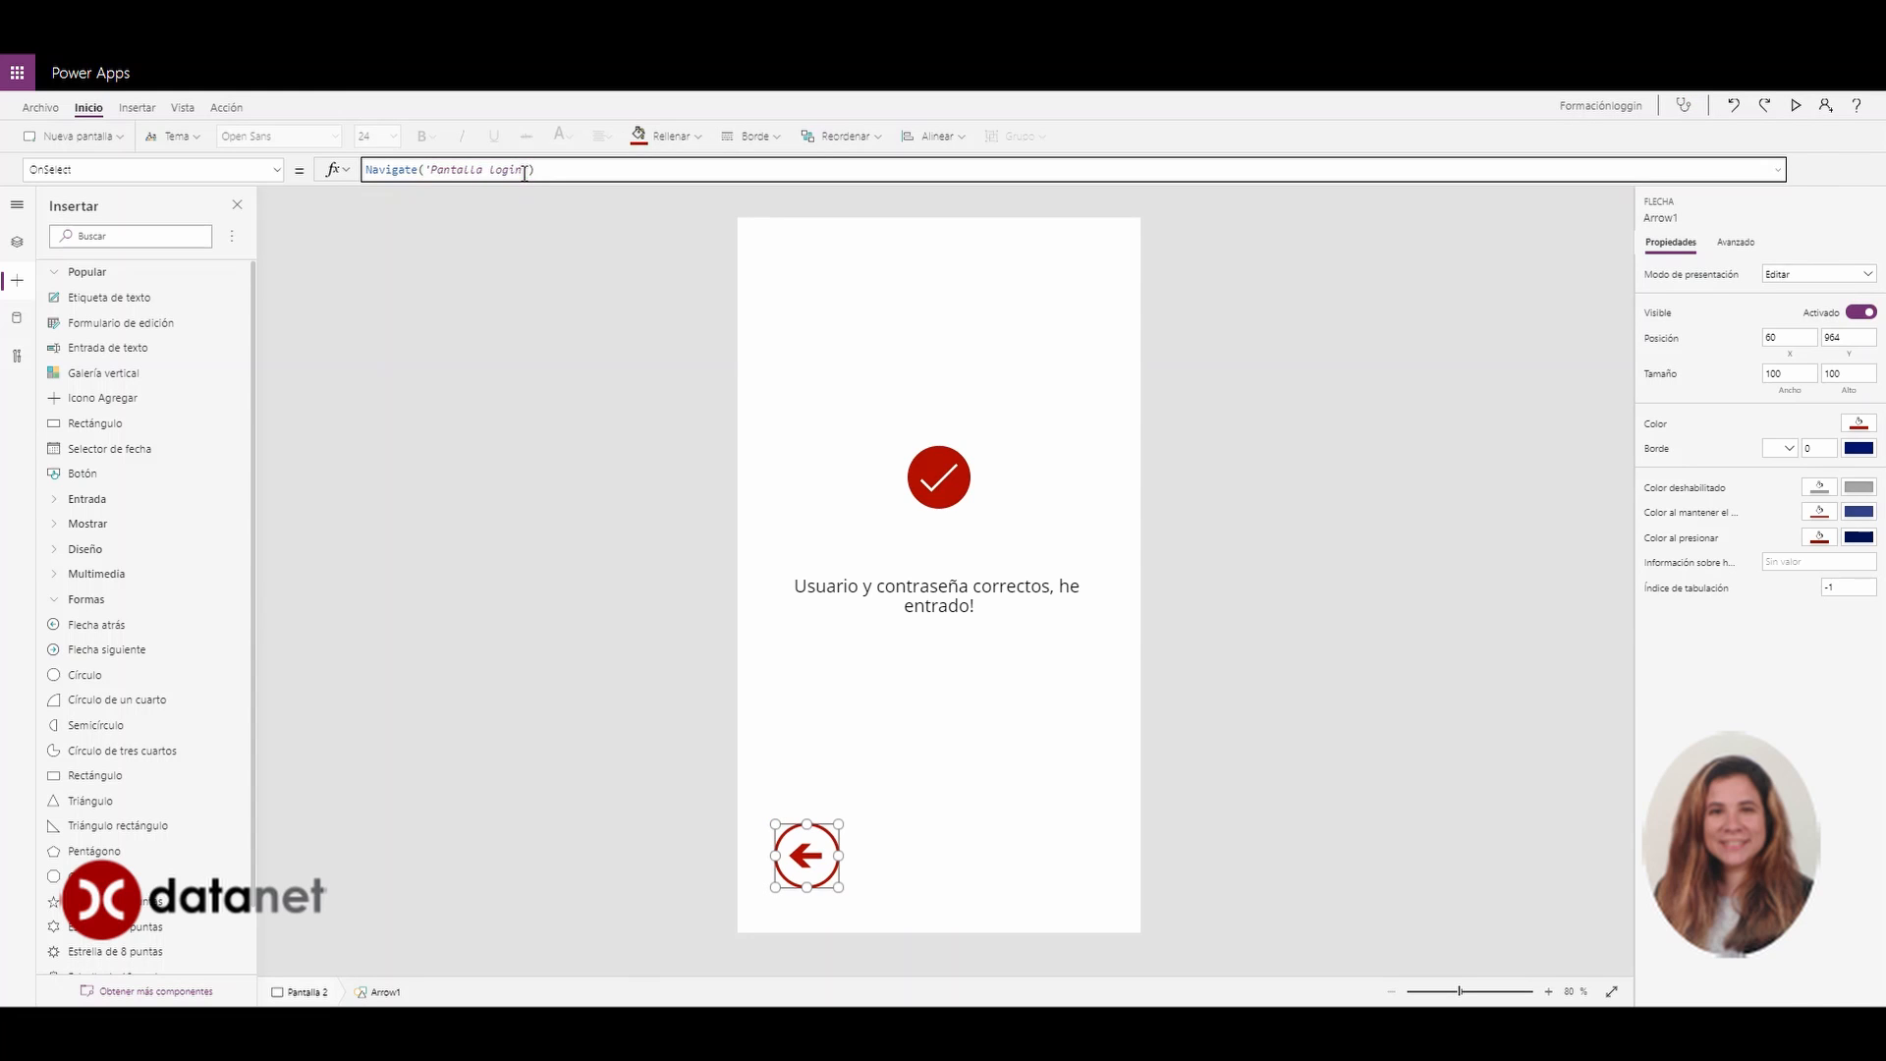
{"action": "left_click", "coordinate": [917, 783]}
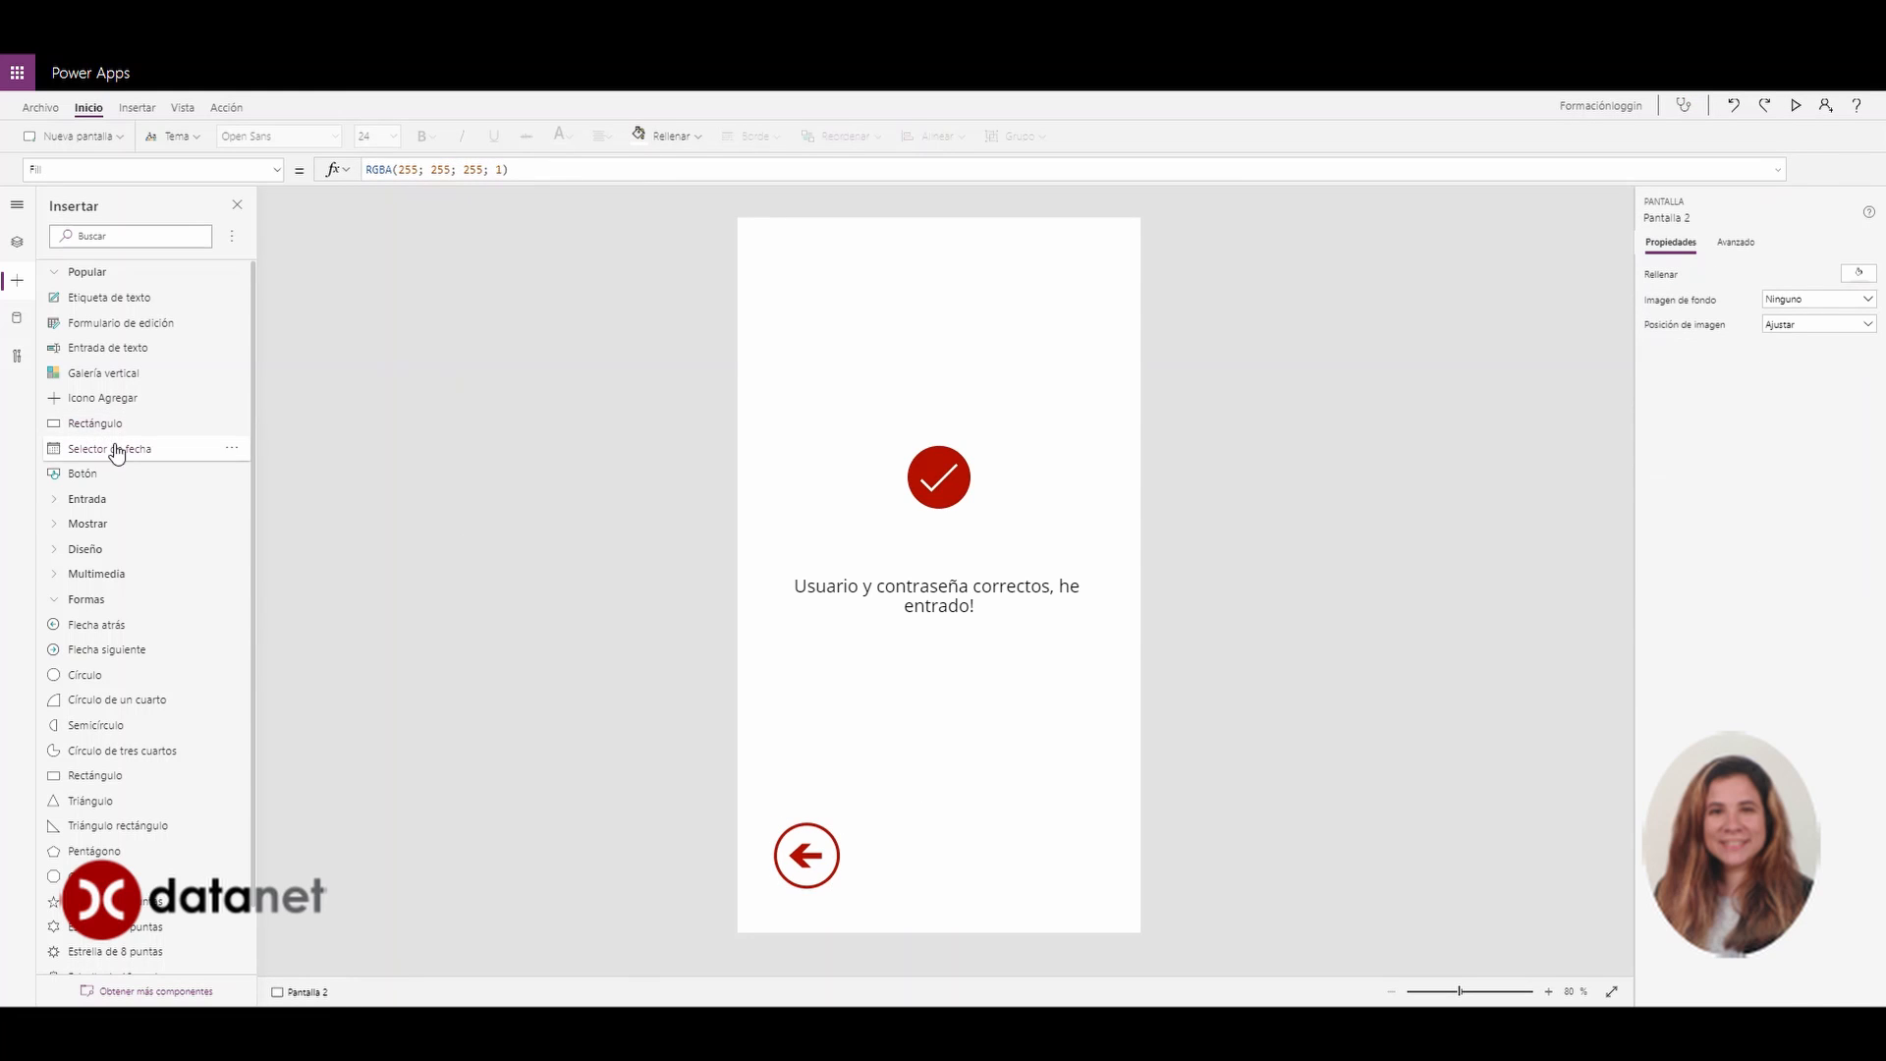
On Pantalla login, select the botonentrar button and expand the formula bar showing its If formula
{"action": "left_click", "coordinate": [16, 242]}
{"action": "left_click", "coordinate": [108, 318]}
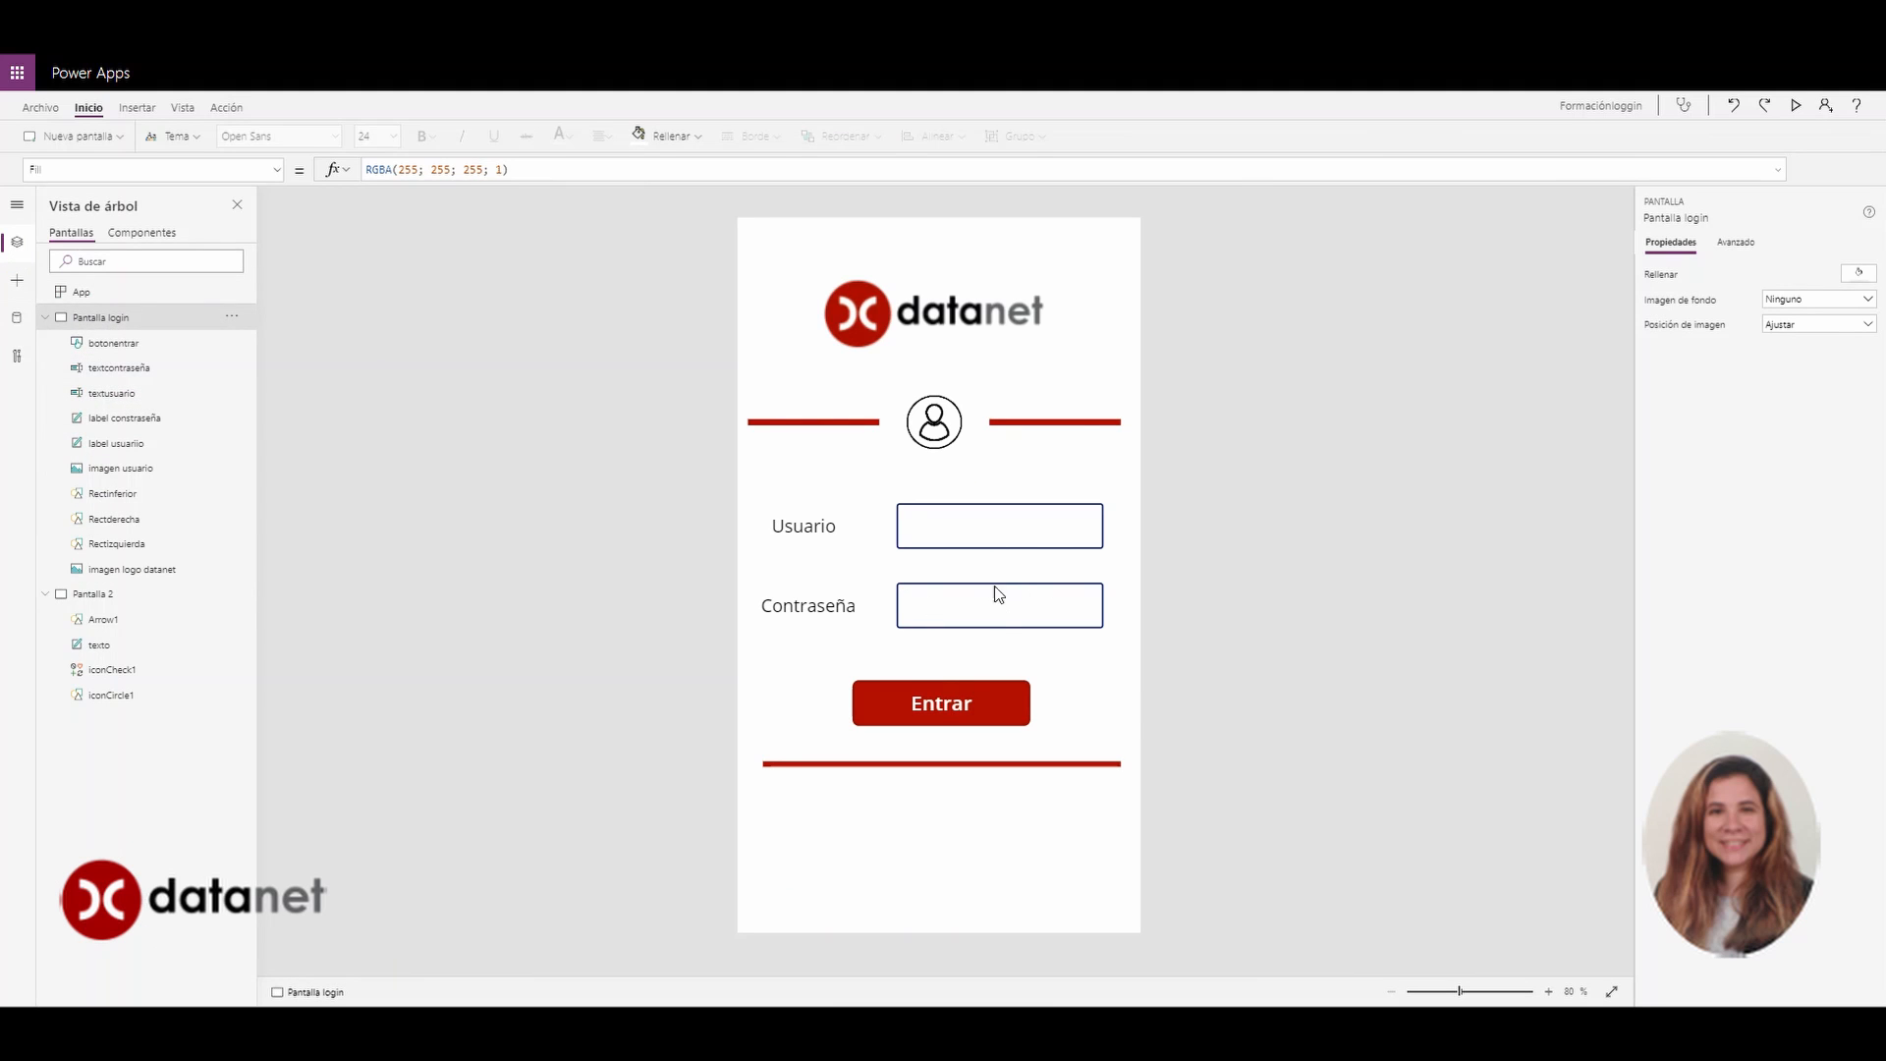
{"action": "left_click", "coordinate": [985, 527]}
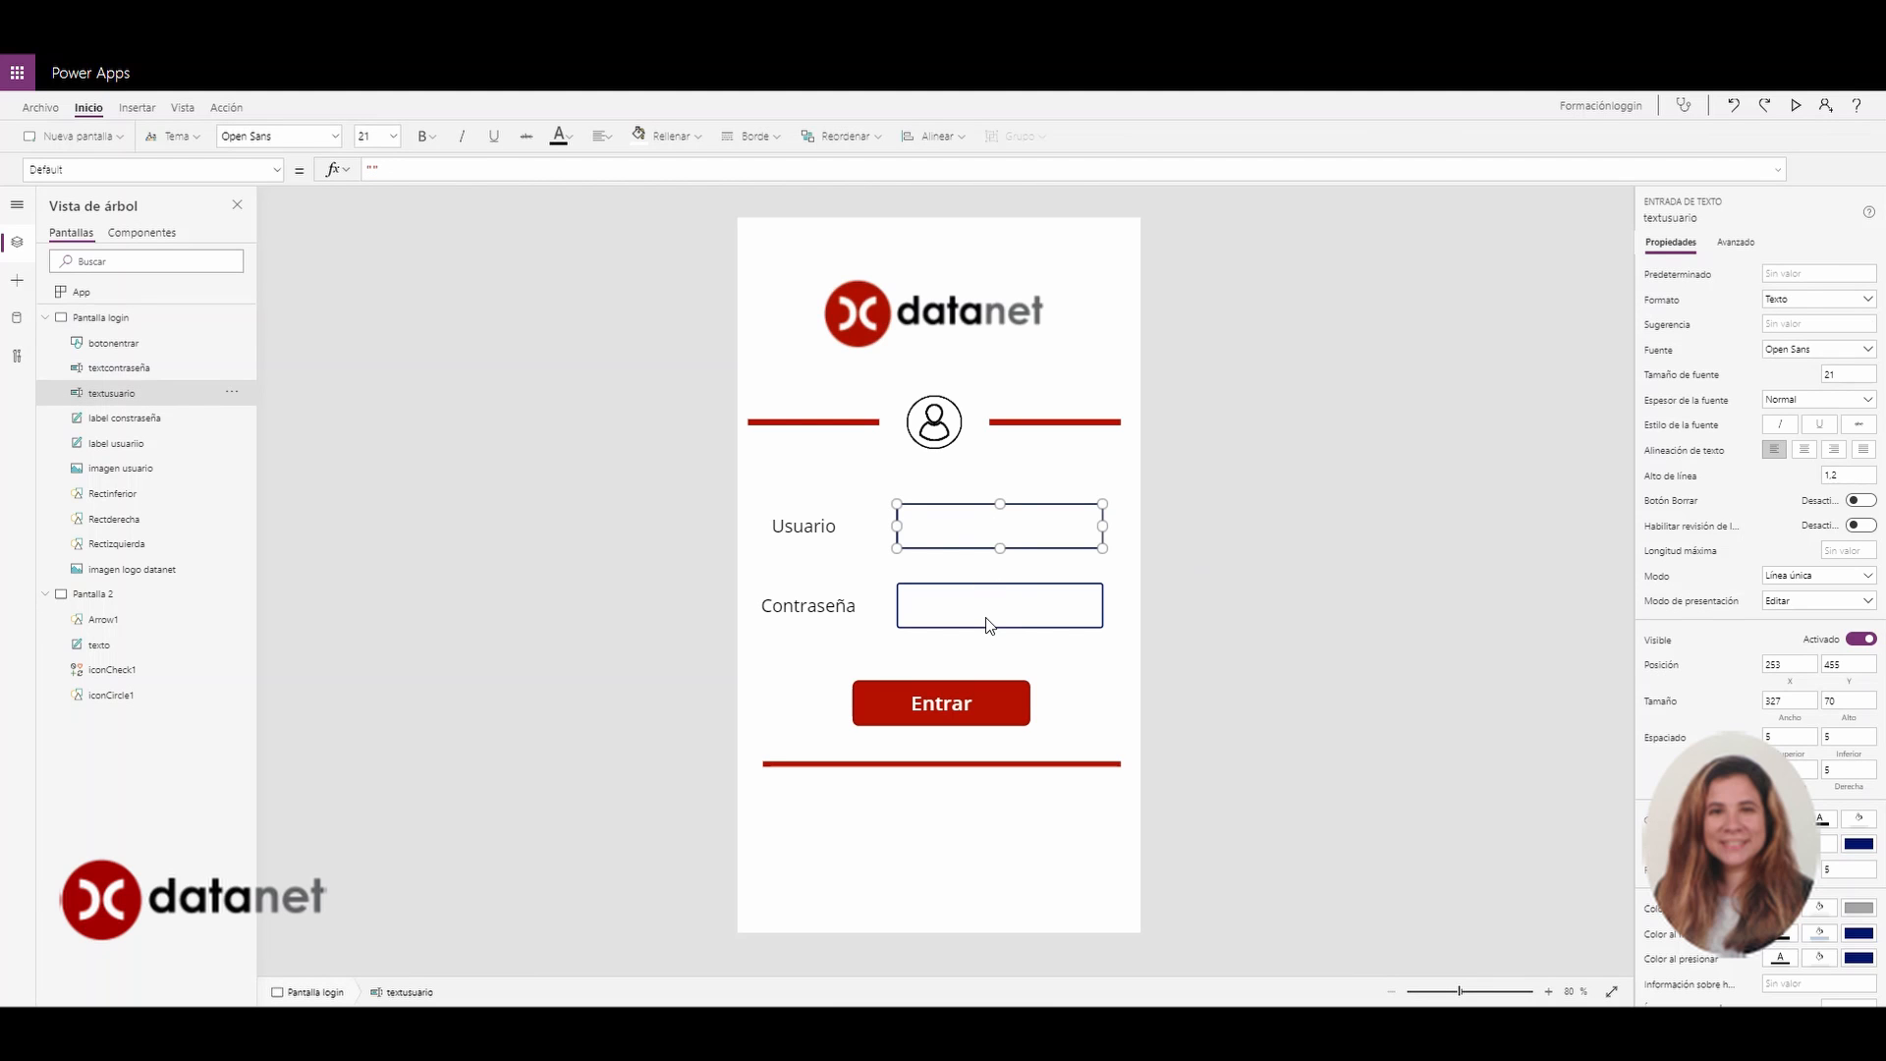
{"action": "left_click", "coordinate": [983, 612]}
{"action": "left_click", "coordinate": [975, 532]}
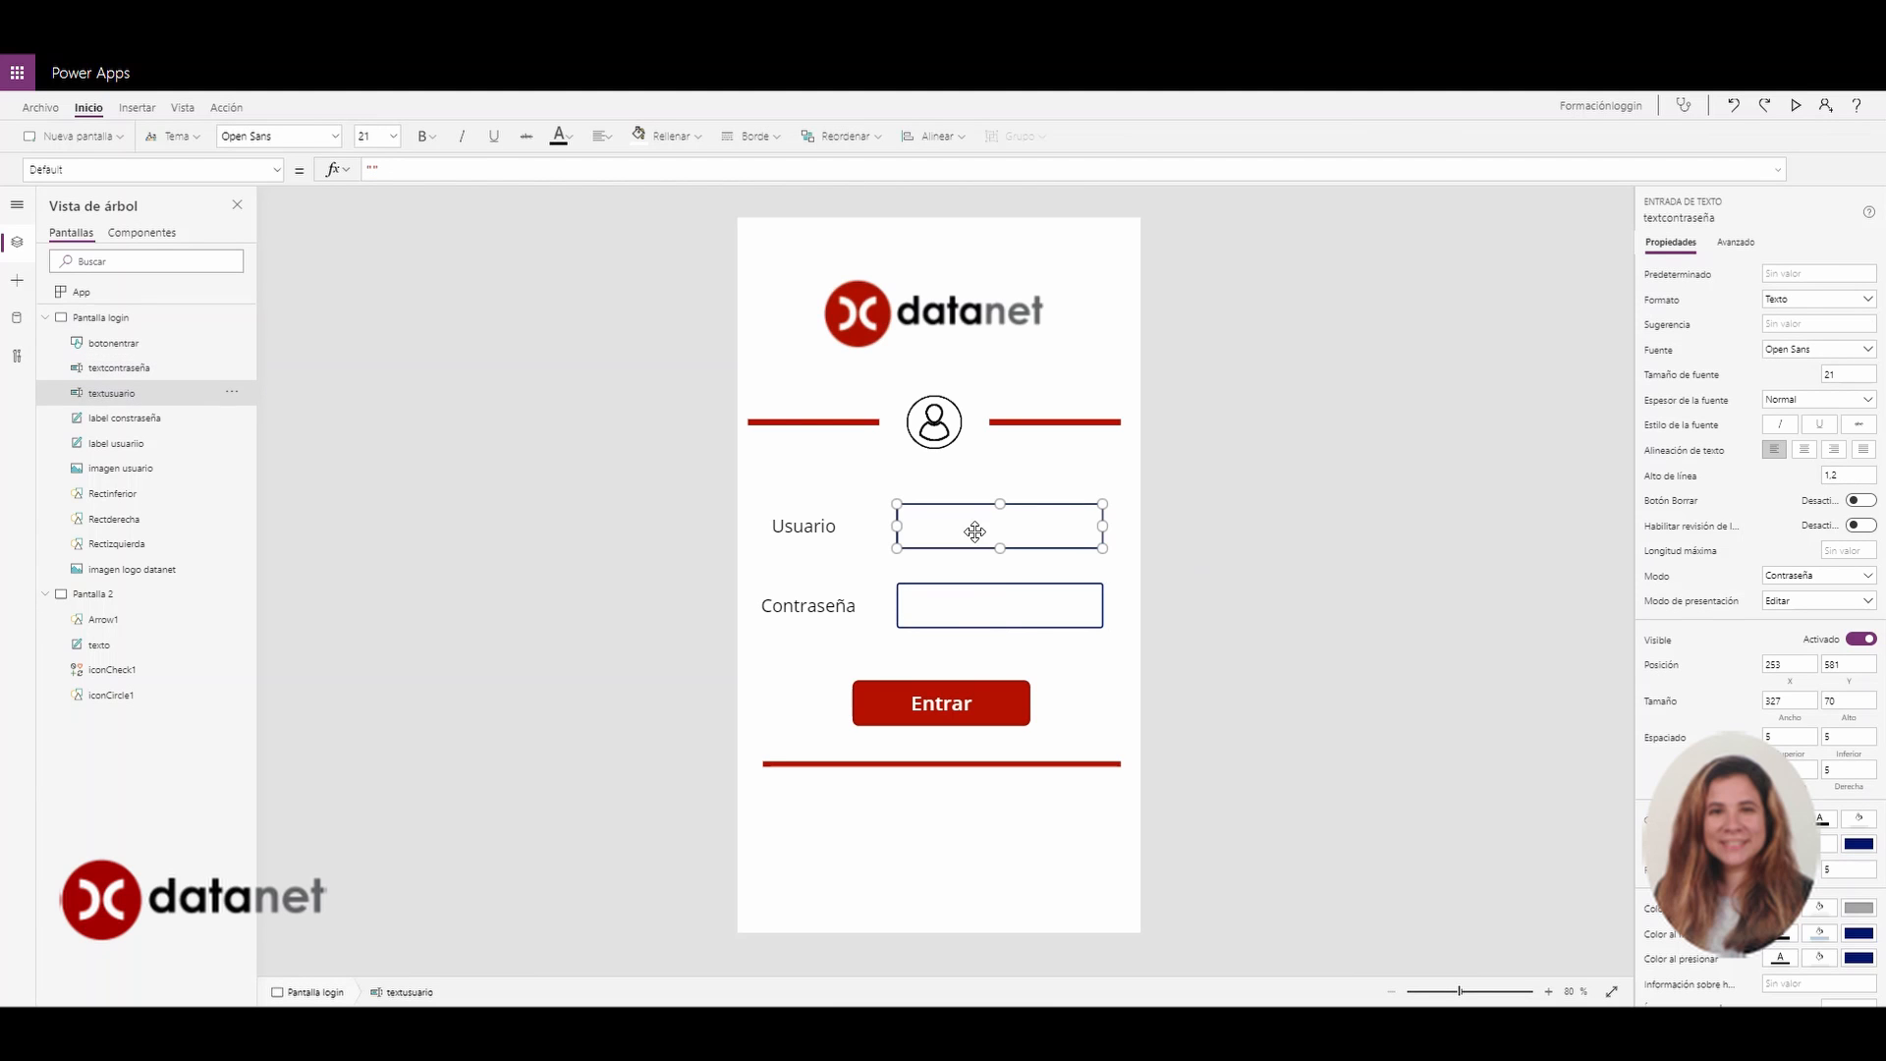
{"action": "left_click", "coordinate": [970, 599]}
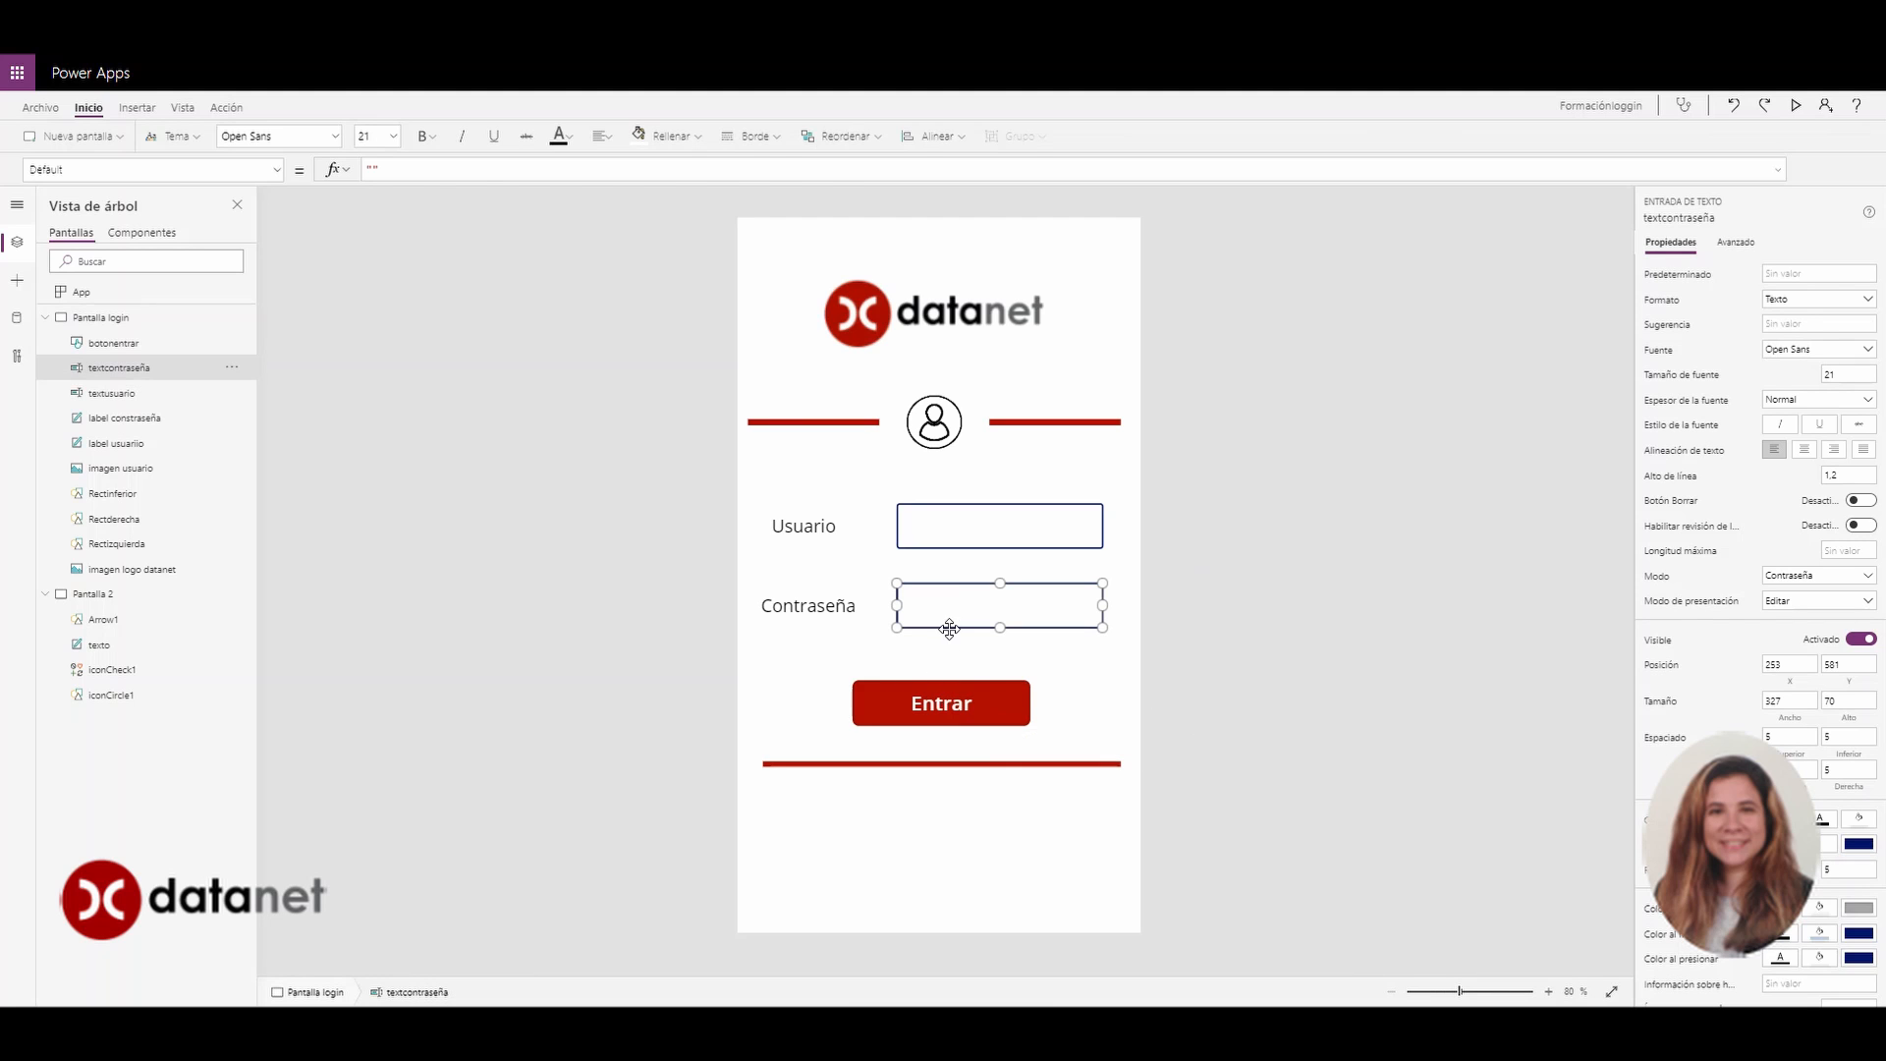
{"action": "left_click", "coordinate": [960, 672]}
{"action": "left_click", "coordinate": [953, 692]}
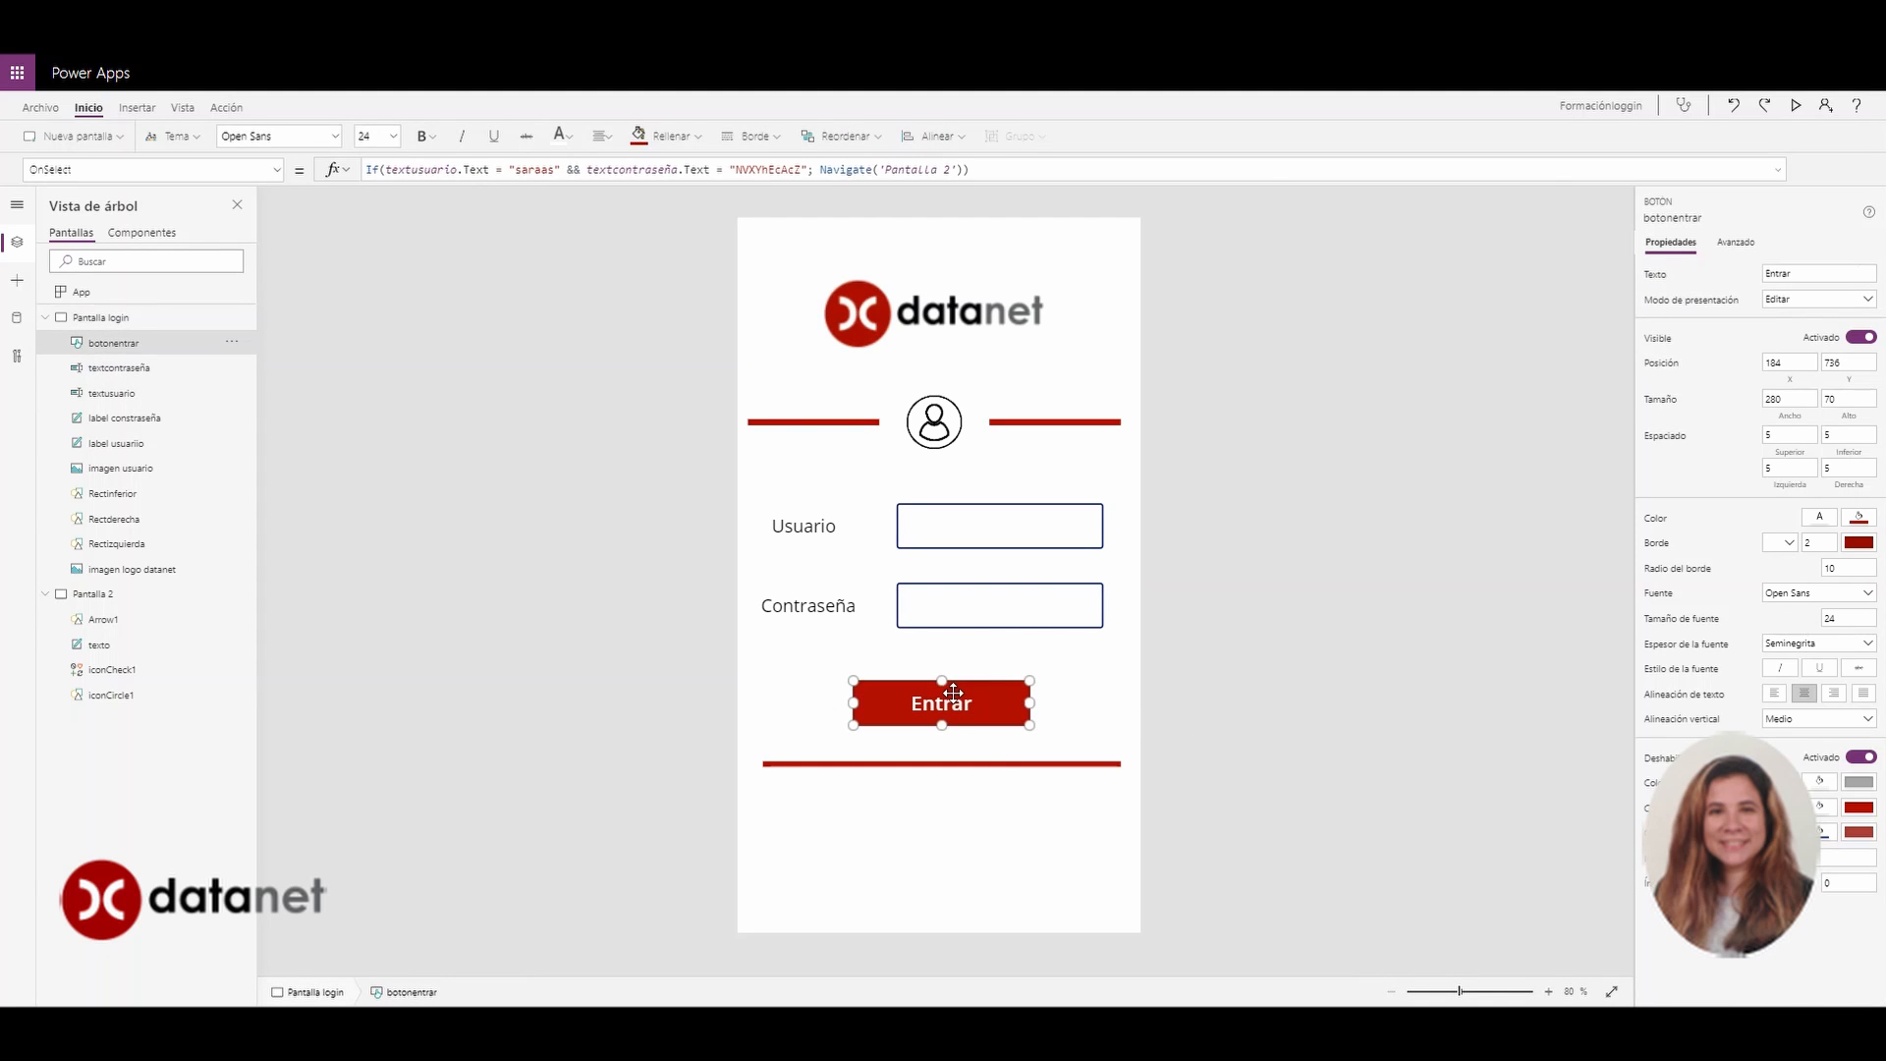
{"action": "left_click", "coordinate": [1778, 173]}
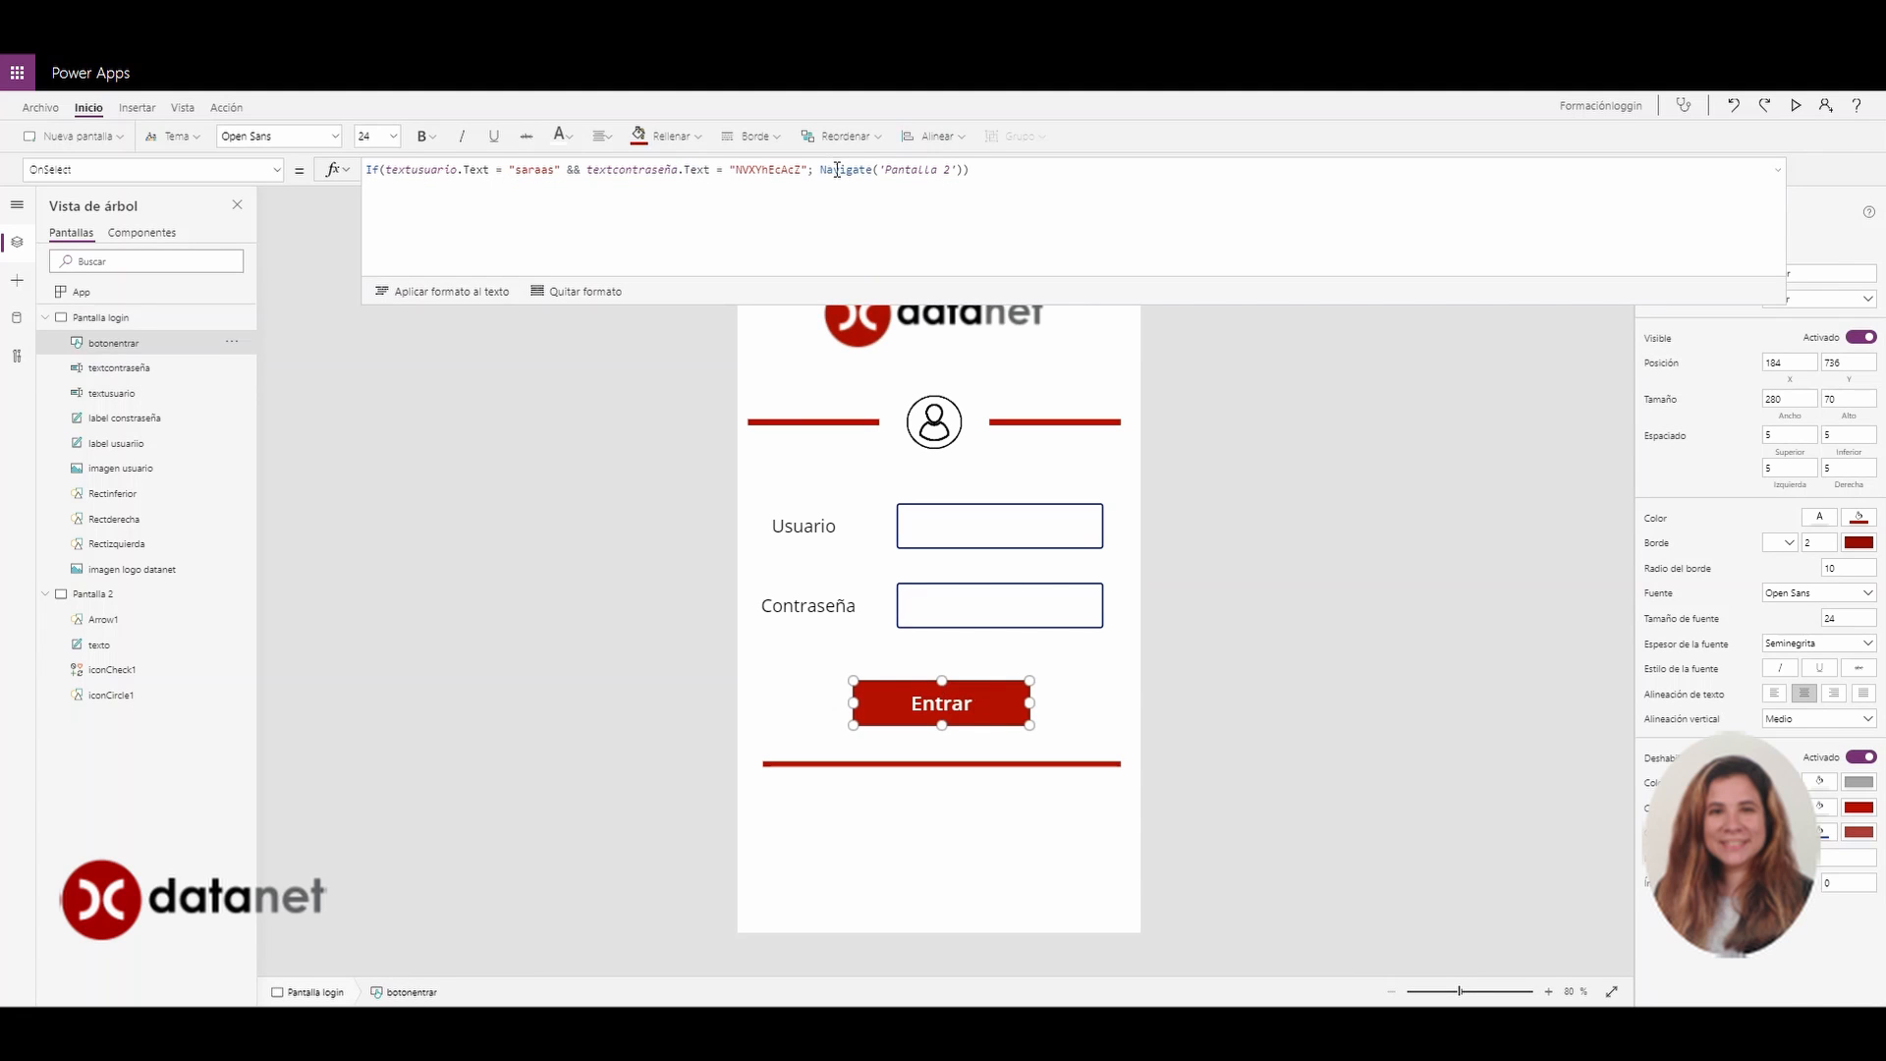
Add Reset(textusuario)&&Reset(textcontraseña) after the Navigate call in Entrar's formula
{"action": "left_click", "coordinate": [964, 175]}
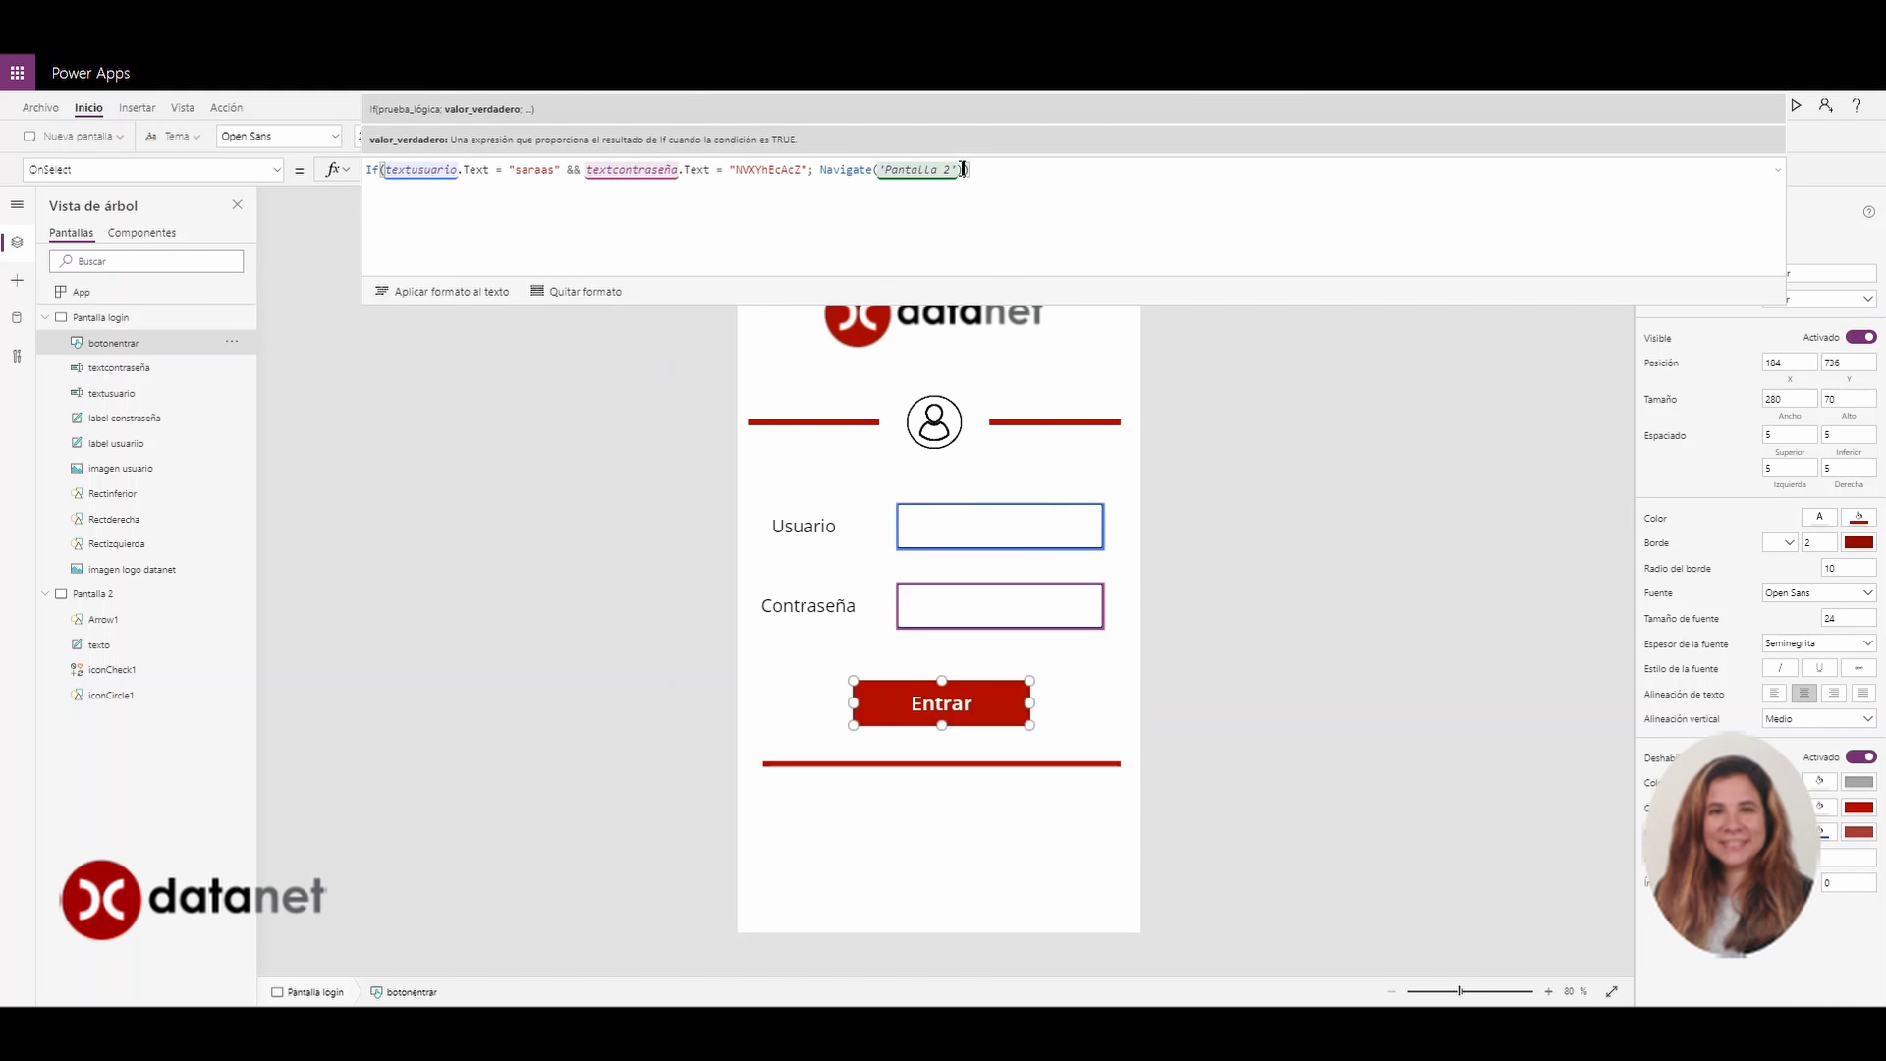
{"action": "left_click", "coordinate": [960, 170]}
{"action": "left_click", "coordinate": [966, 170]}
{"action": "type", "text": ")"}
{"action": "type", "text": "&&"}
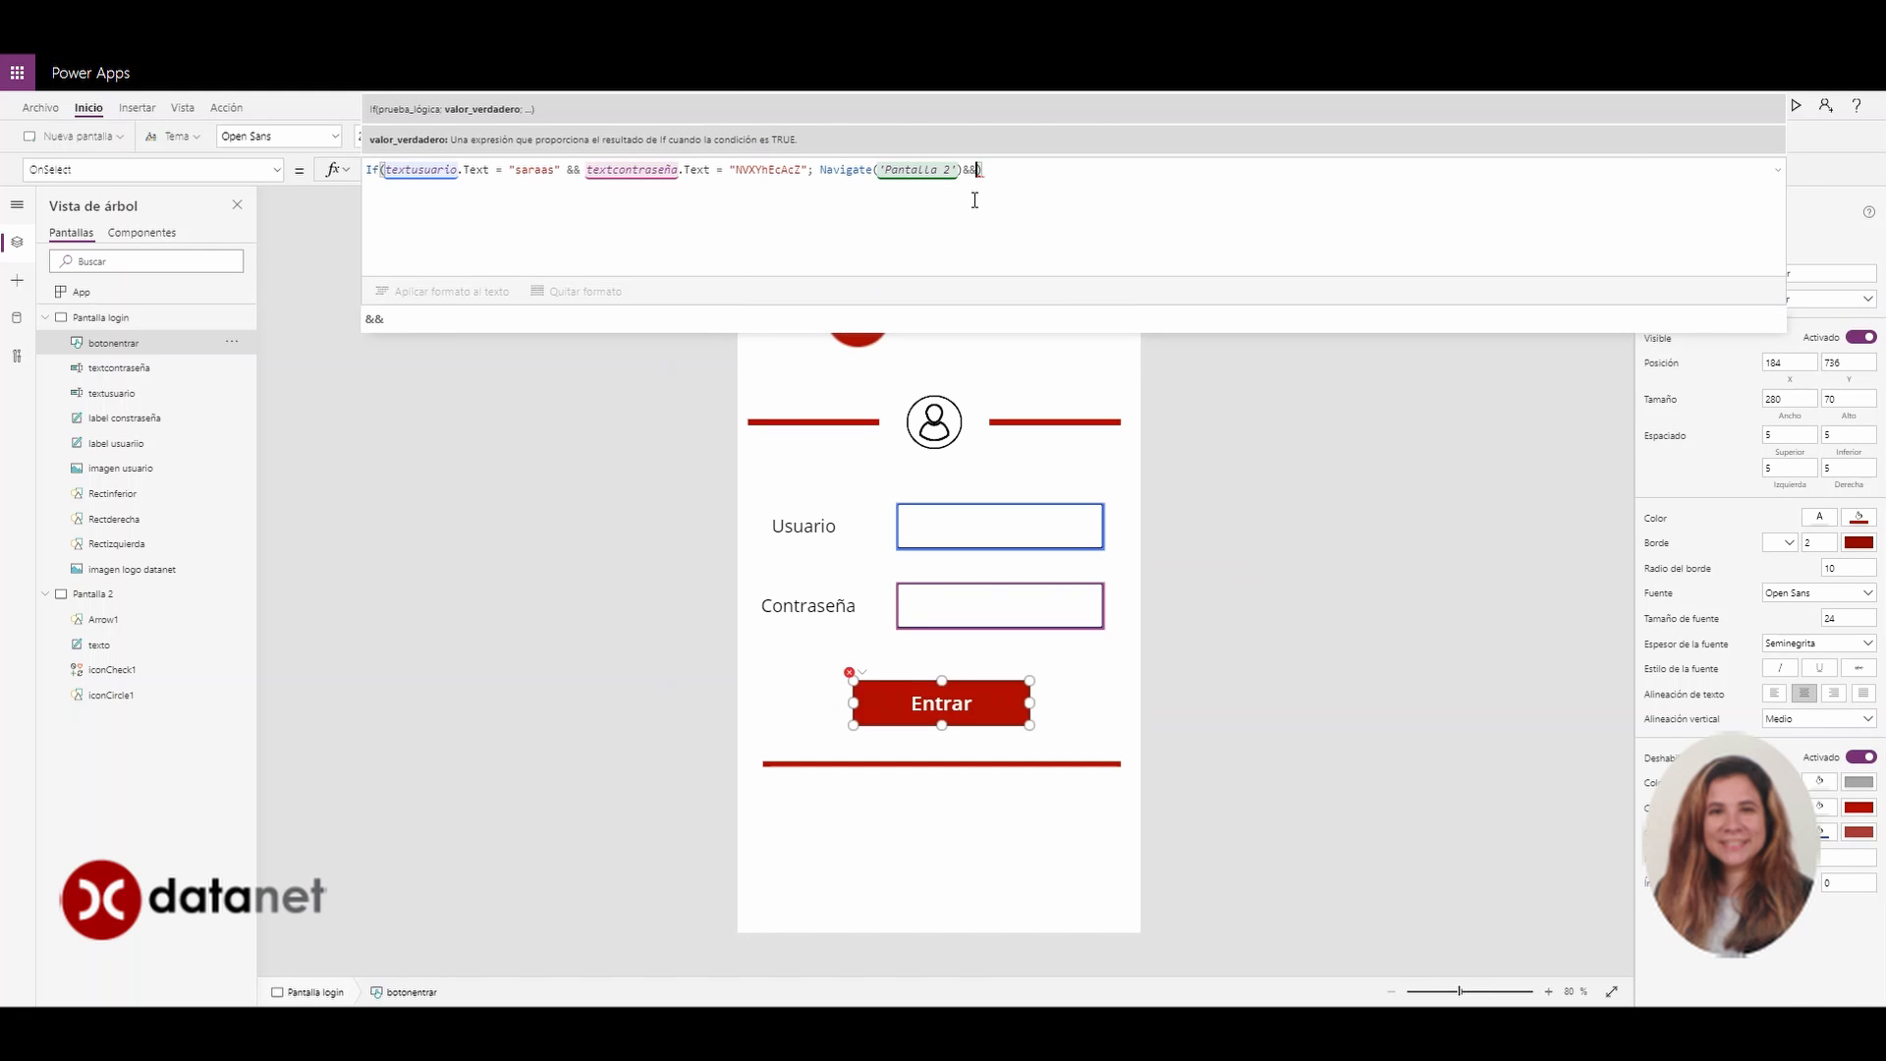
{"action": "type", "text": "text"}
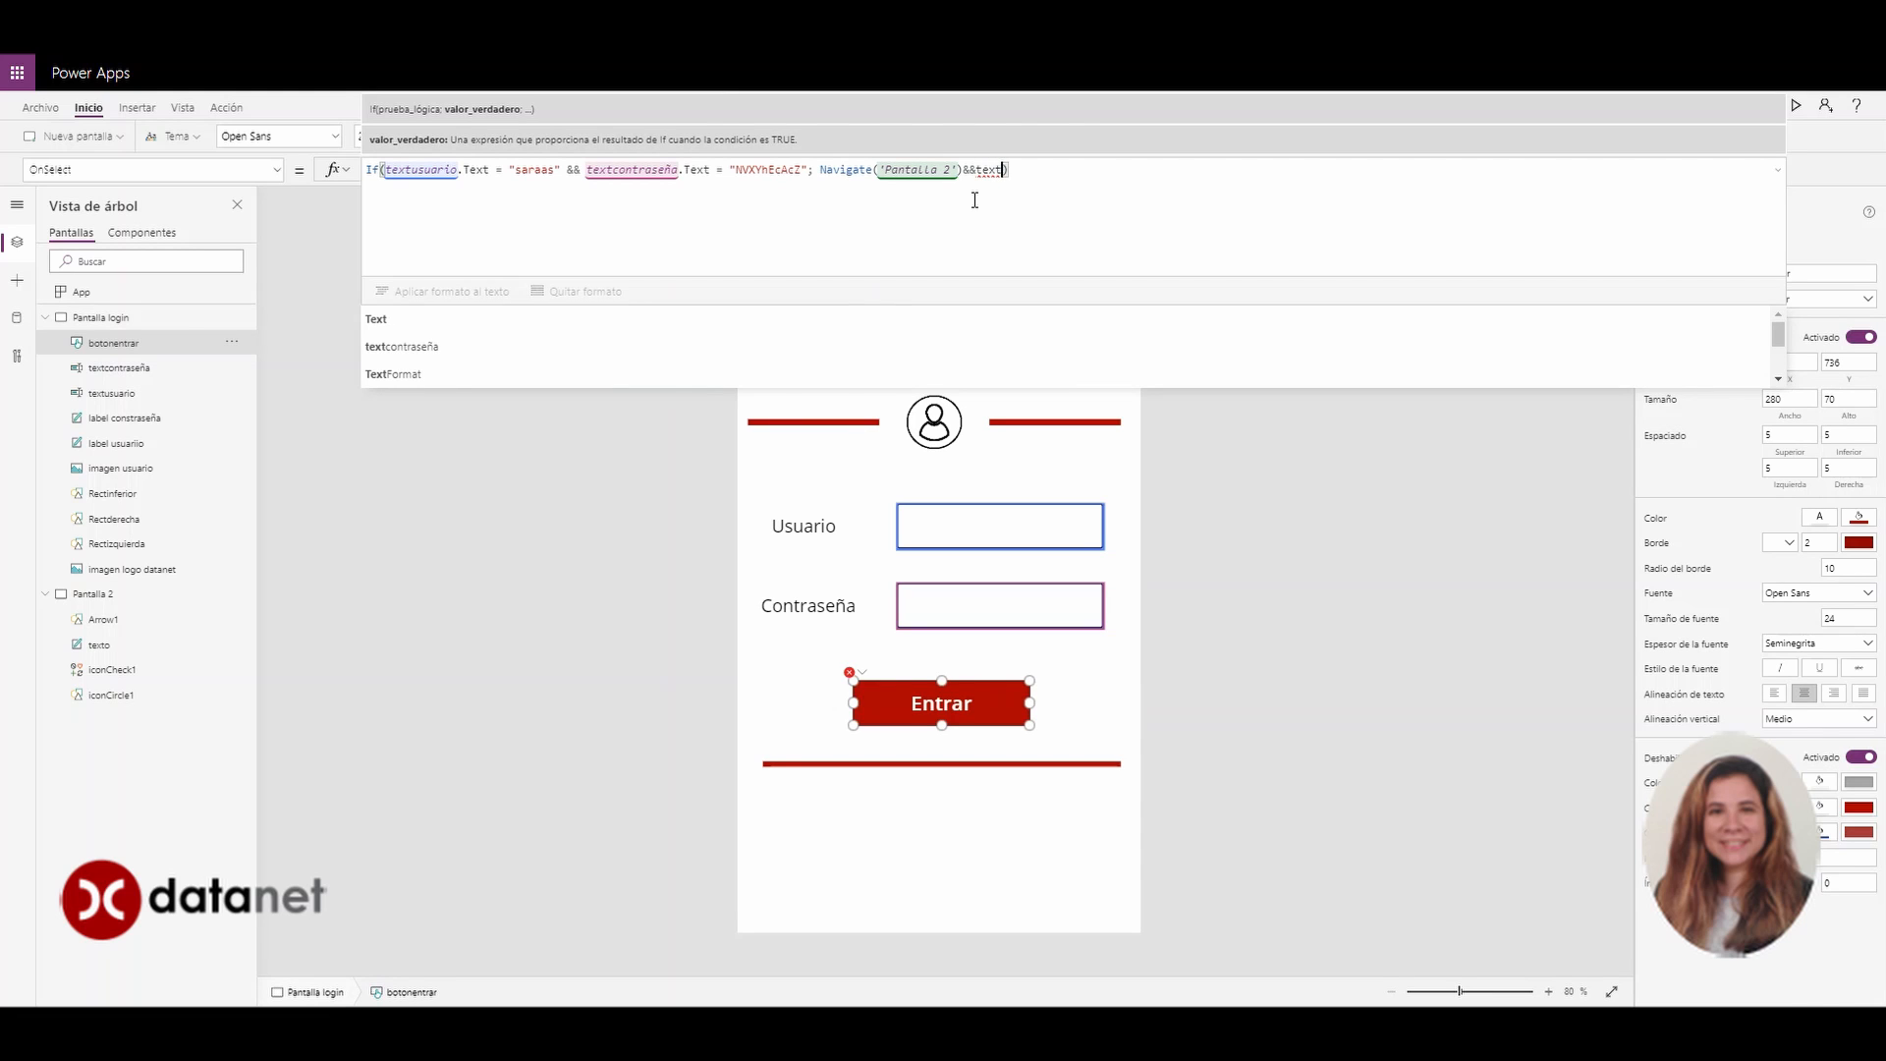
{"action": "key", "text": "Down"}
{"action": "key", "text": "Down"}
{"action": "key", "text": "Down"}
{"action": "key", "text": "Down"}
{"action": "key", "text": "Down"}
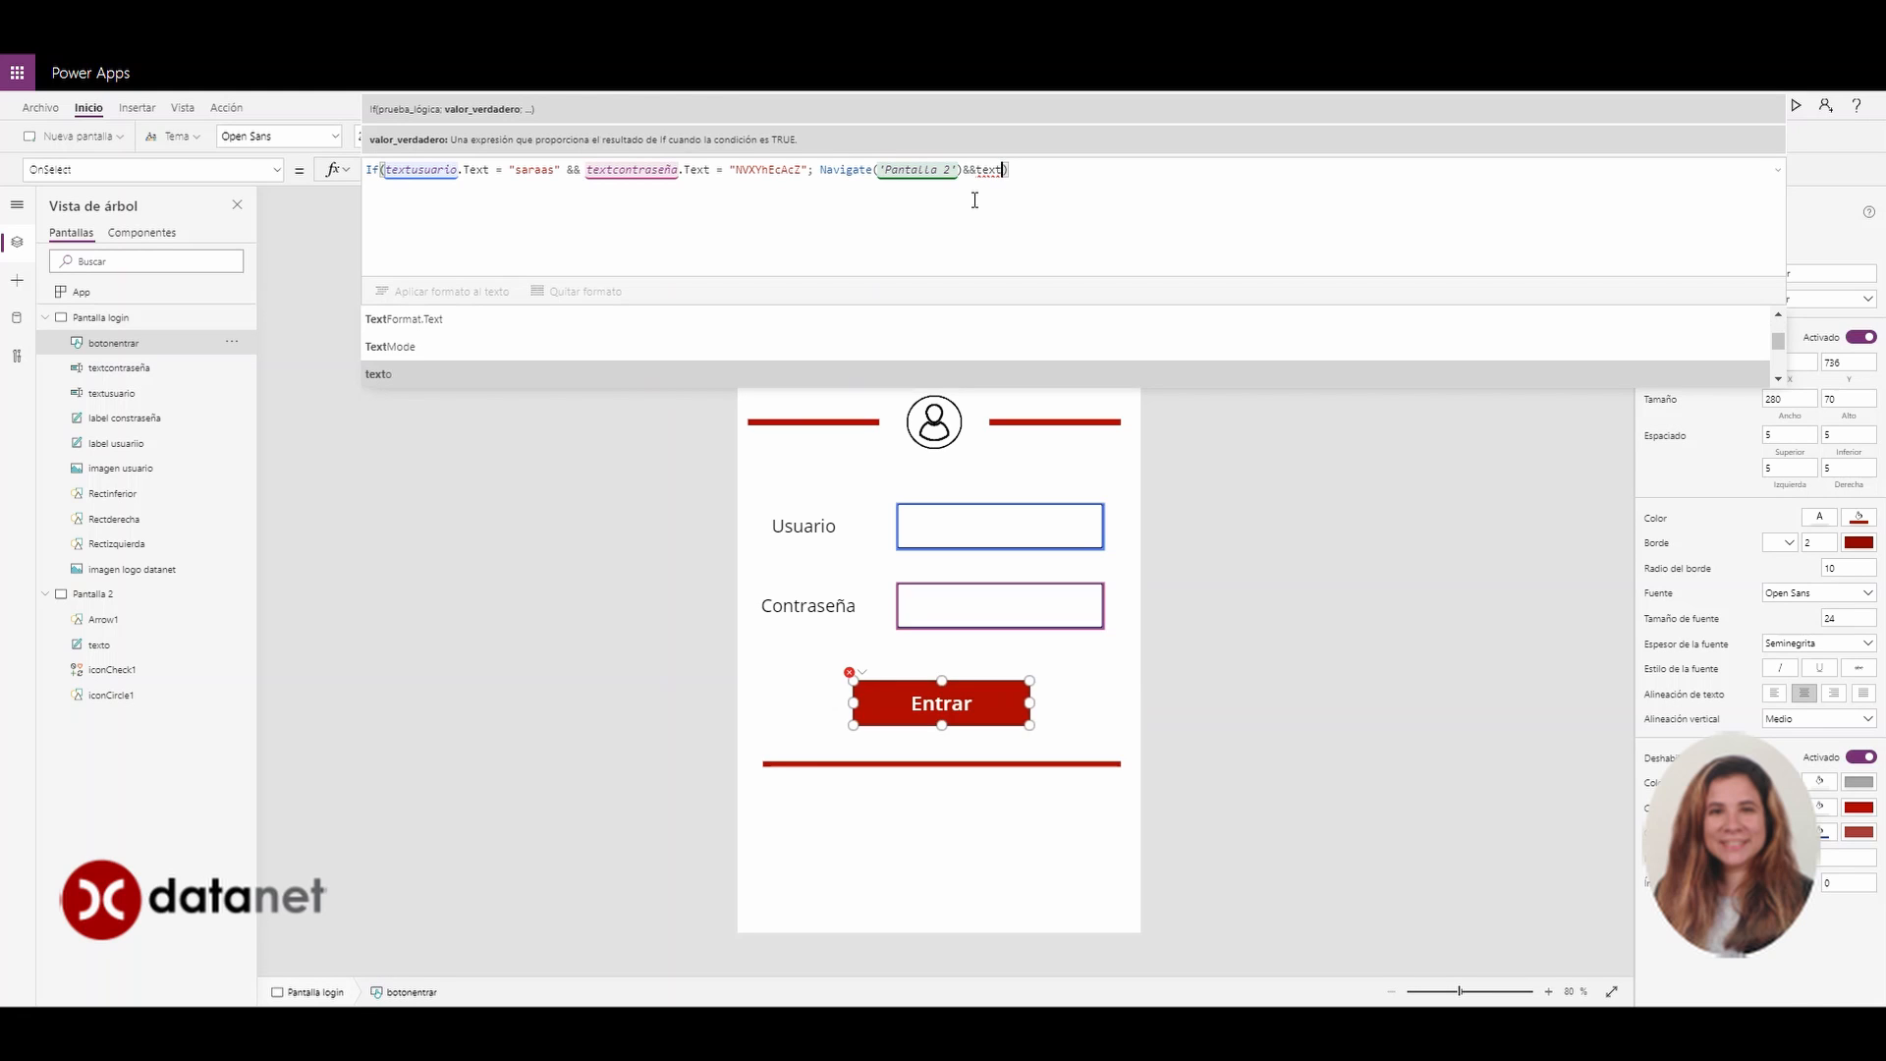
{"action": "key", "text": "BackSpace"}
{"action": "key", "text": "BackSpace"}
{"action": "key", "text": "BackSpace"}
{"action": "key", "text": "BackSpace"}
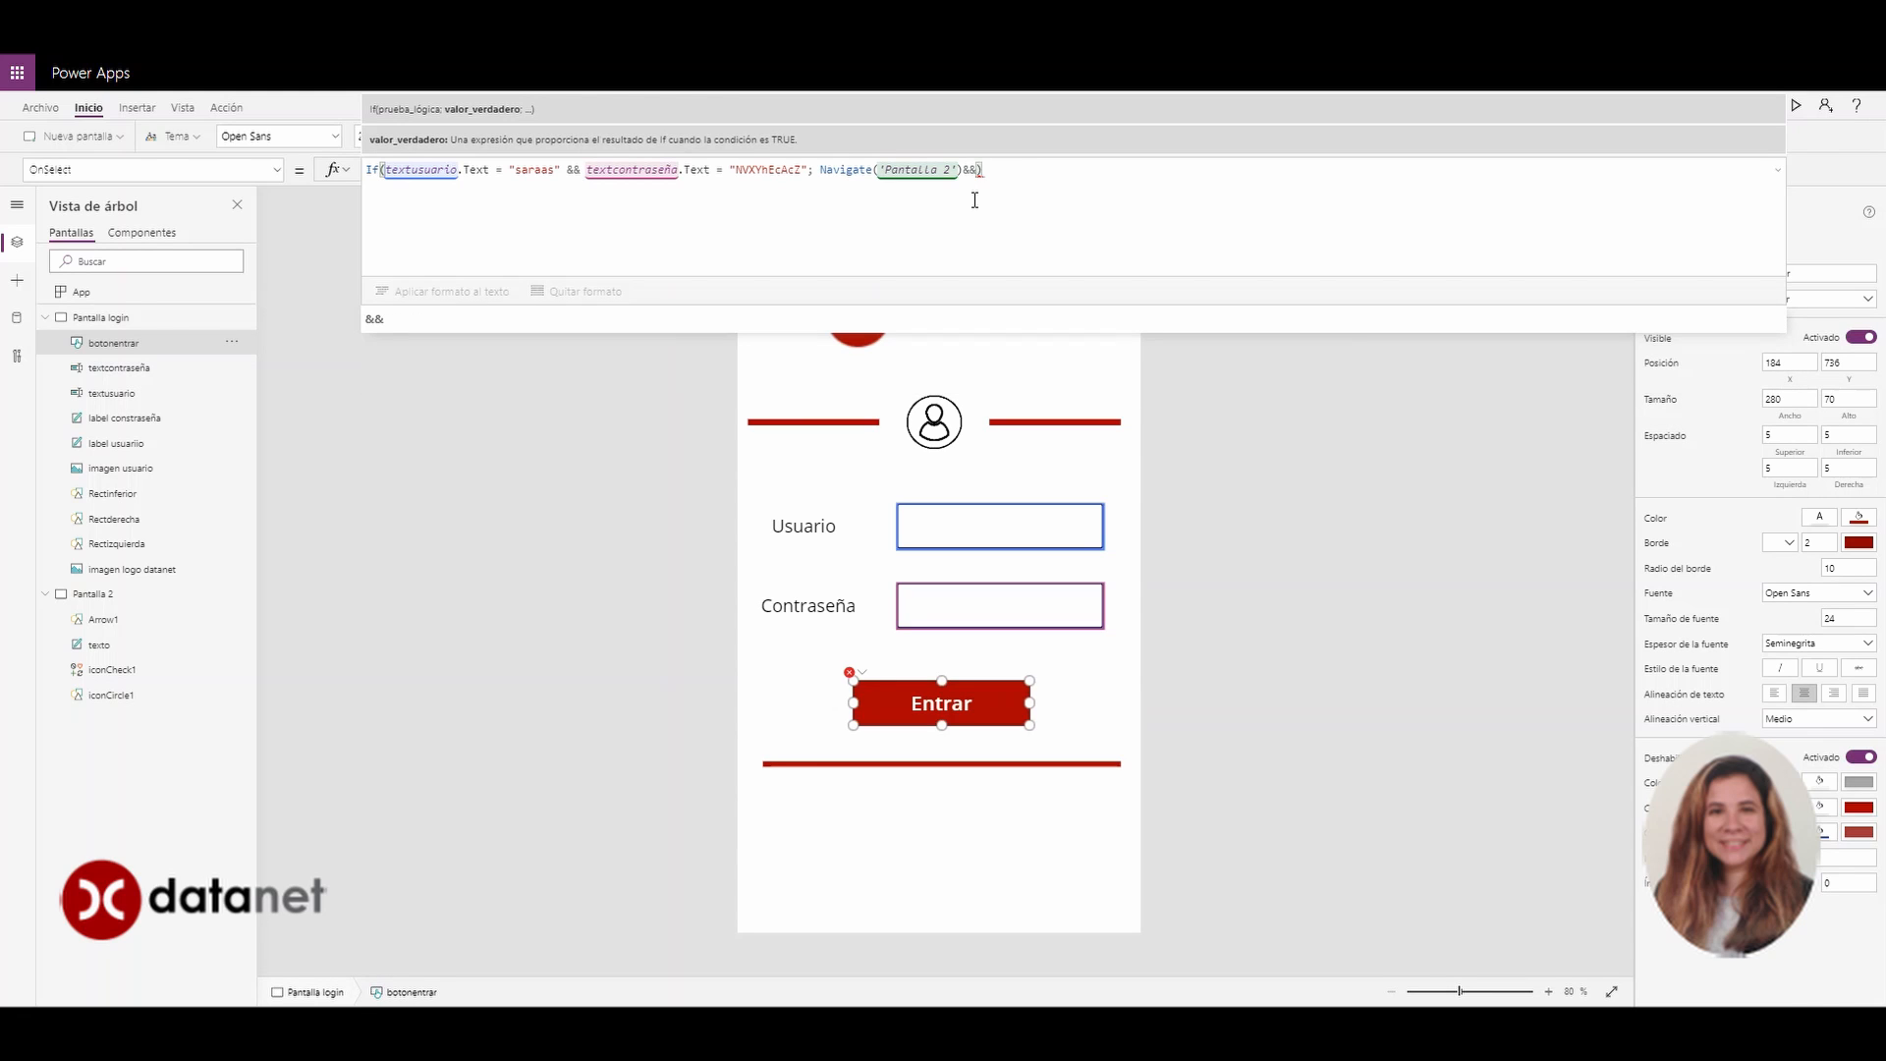
{"action": "type", "text": "reset("}
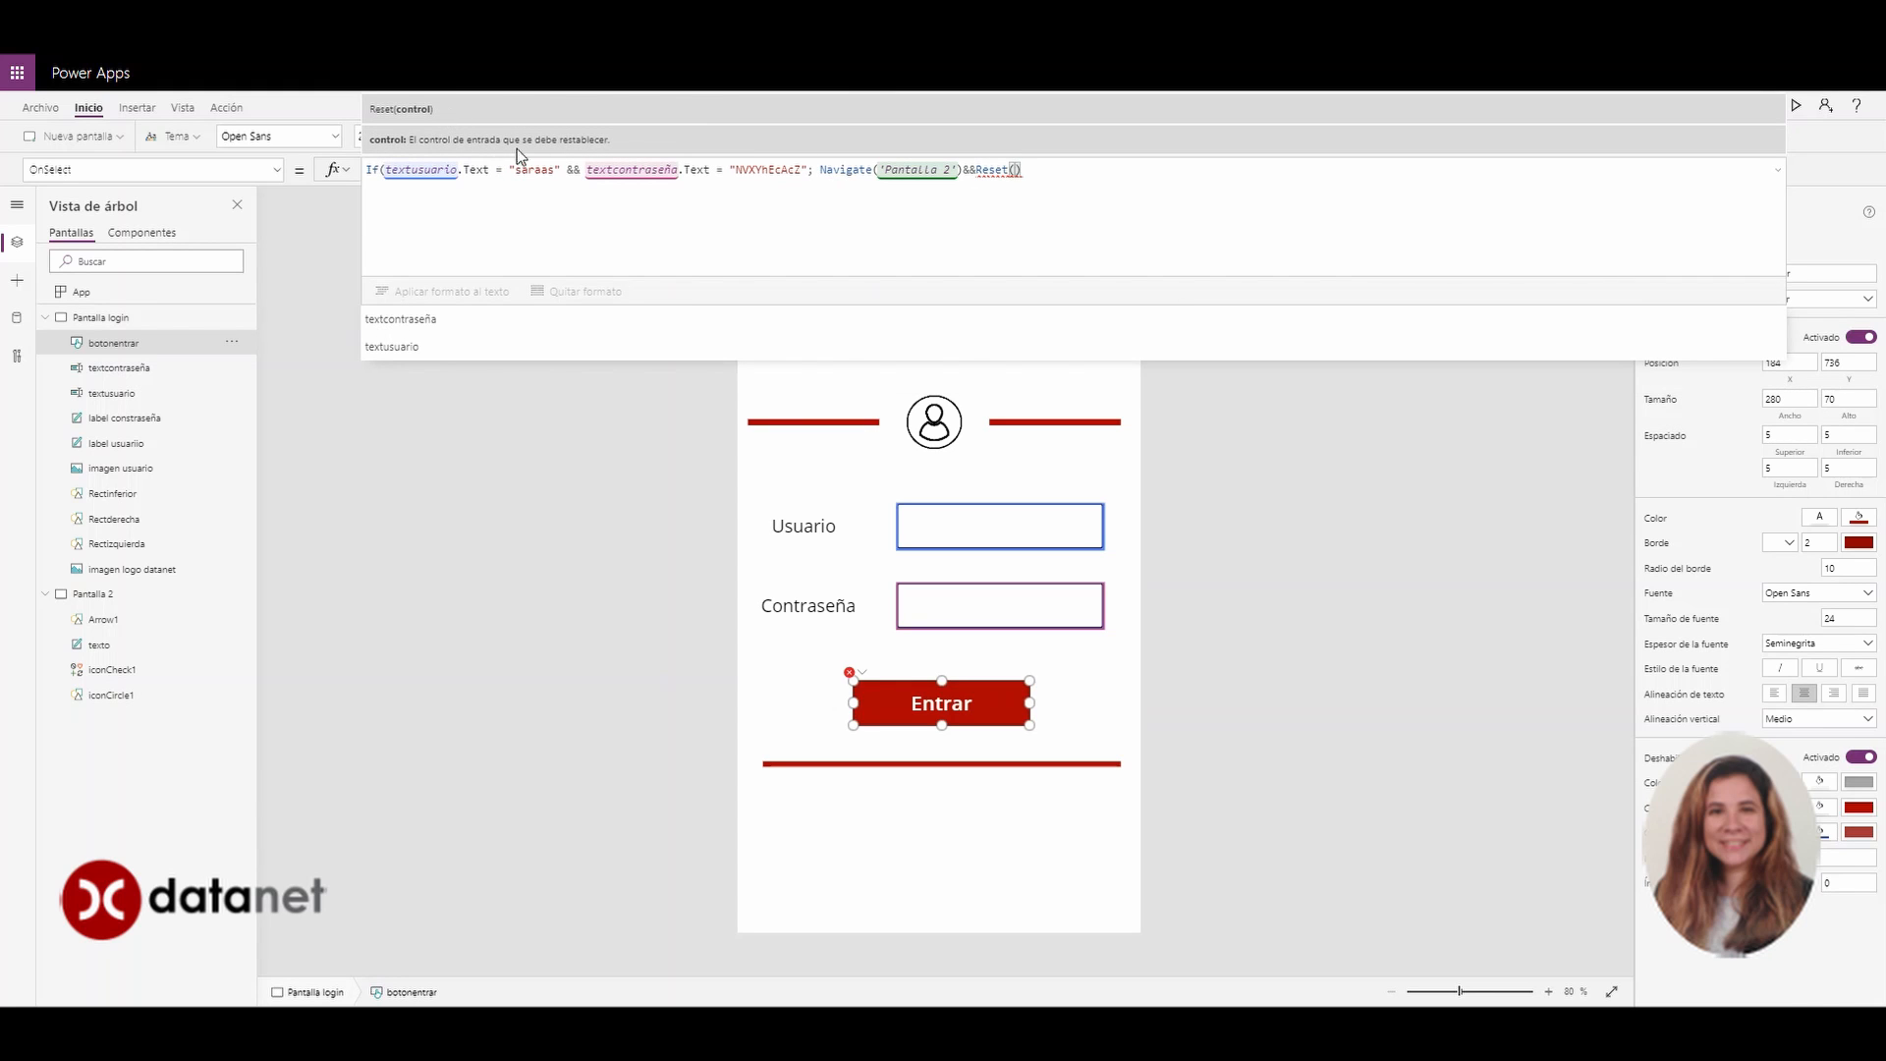
{"action": "type", "text": "text"}
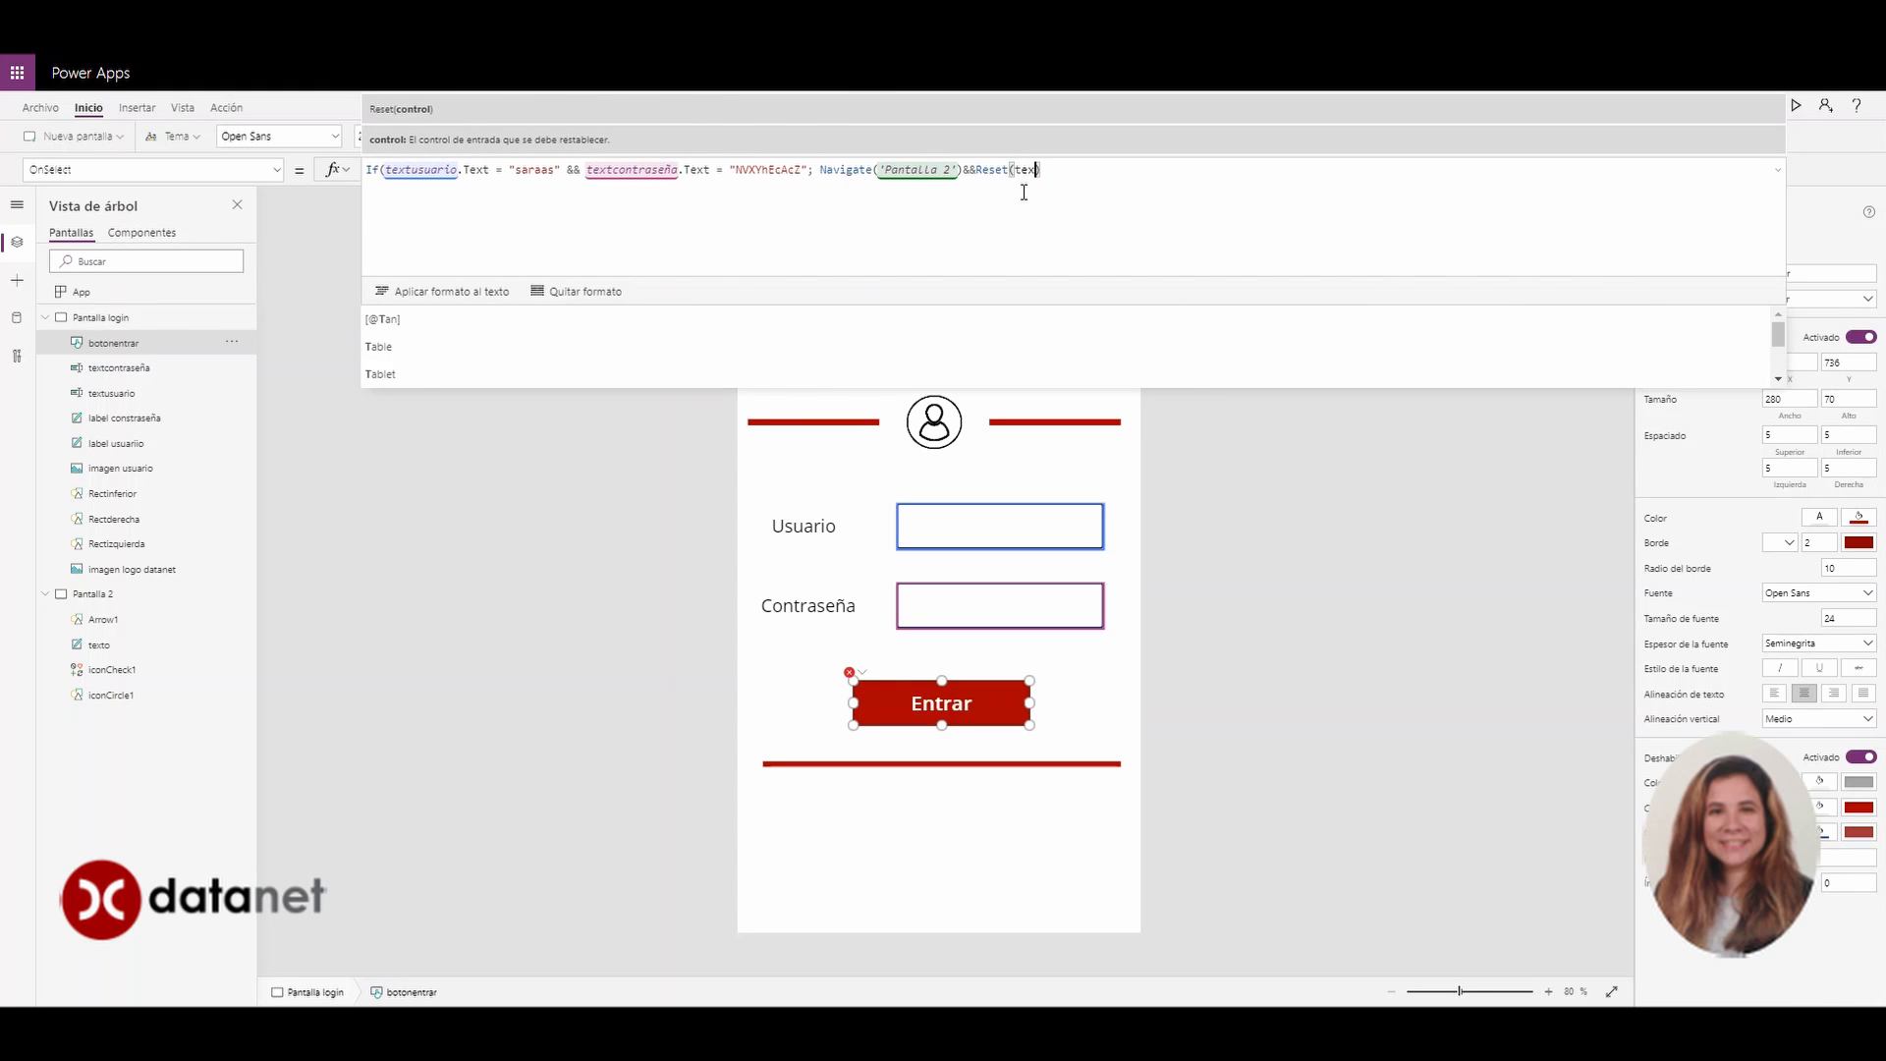
{"action": "key", "text": "Down"}
{"action": "key", "text": "Down"}
{"action": "key", "text": "Down"}
{"action": "key", "text": "Down"}
{"action": "key", "text": "Down"}
{"action": "key", "text": "Down"}
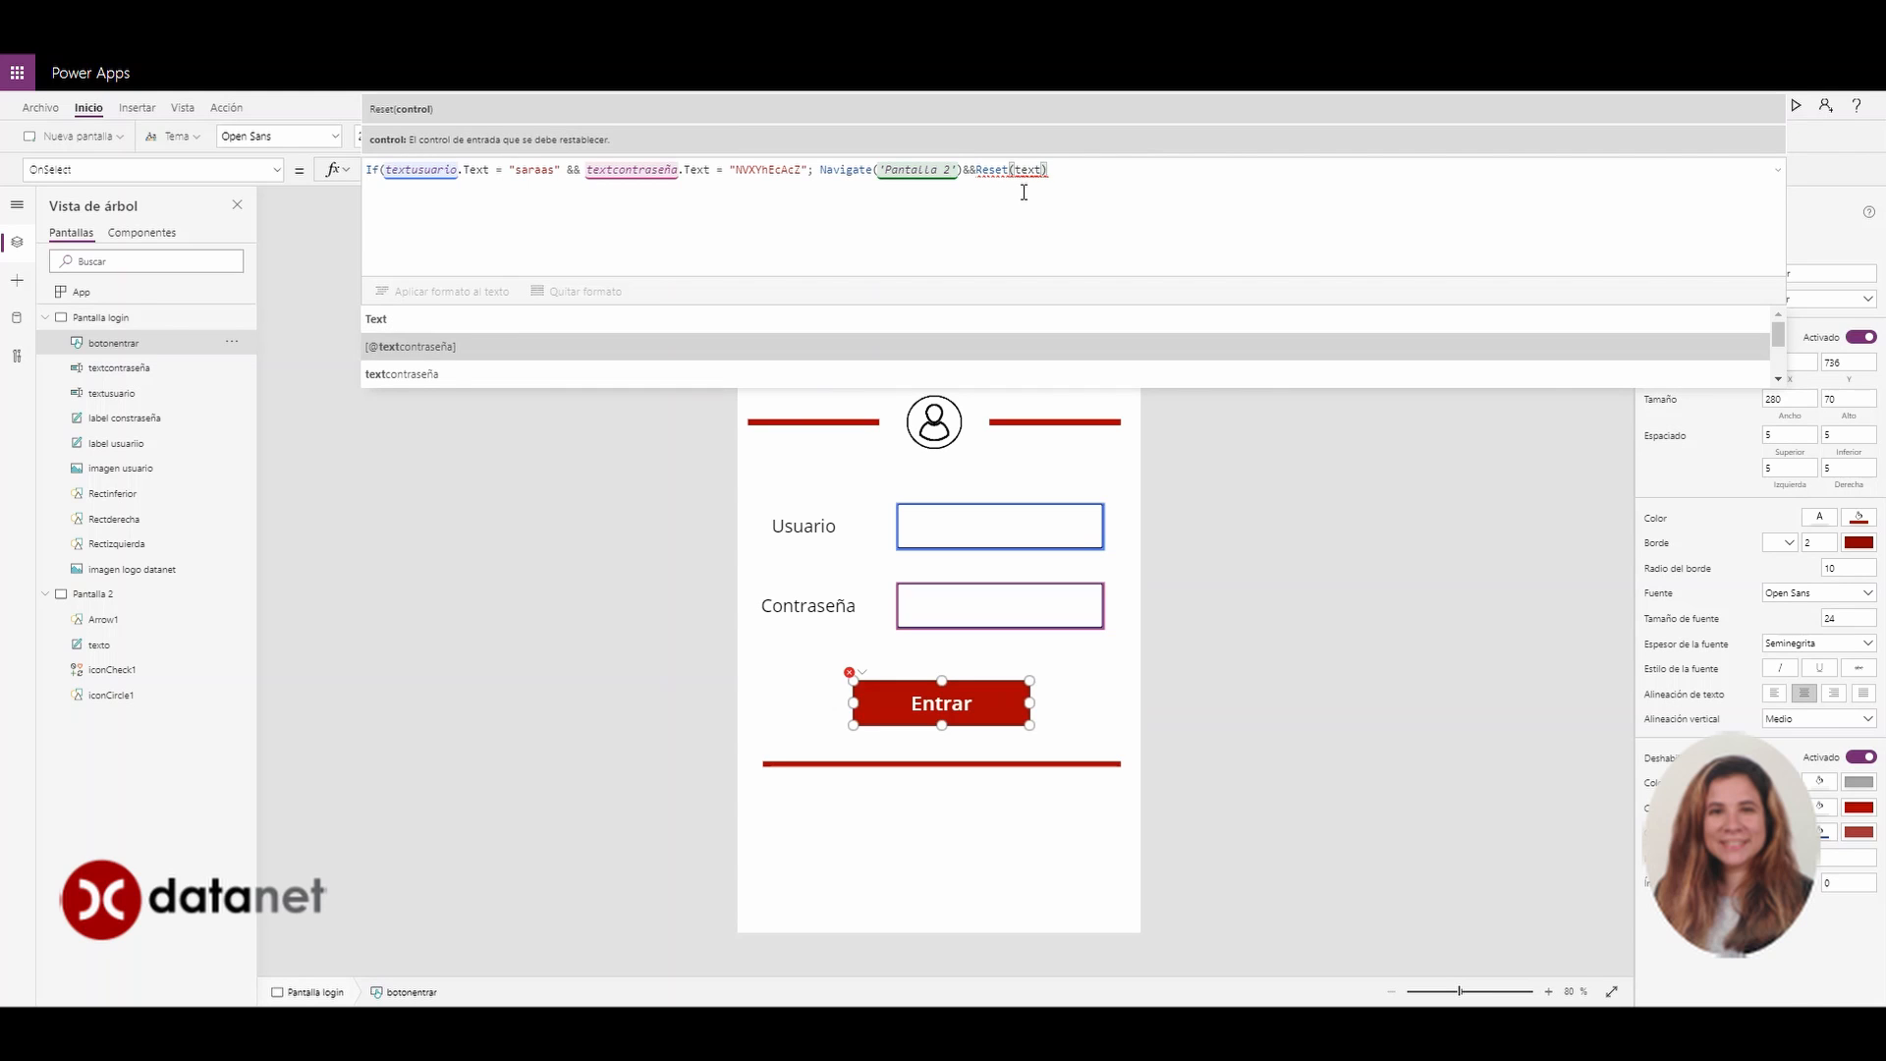
{"action": "key", "text": "Down"}
{"action": "key", "text": "Down"}
{"action": "key", "text": "Down"}
{"action": "key", "text": "Down"}
{"action": "key", "text": "Down"}
{"action": "key", "text": "Down"}
{"action": "key", "text": "Down"}
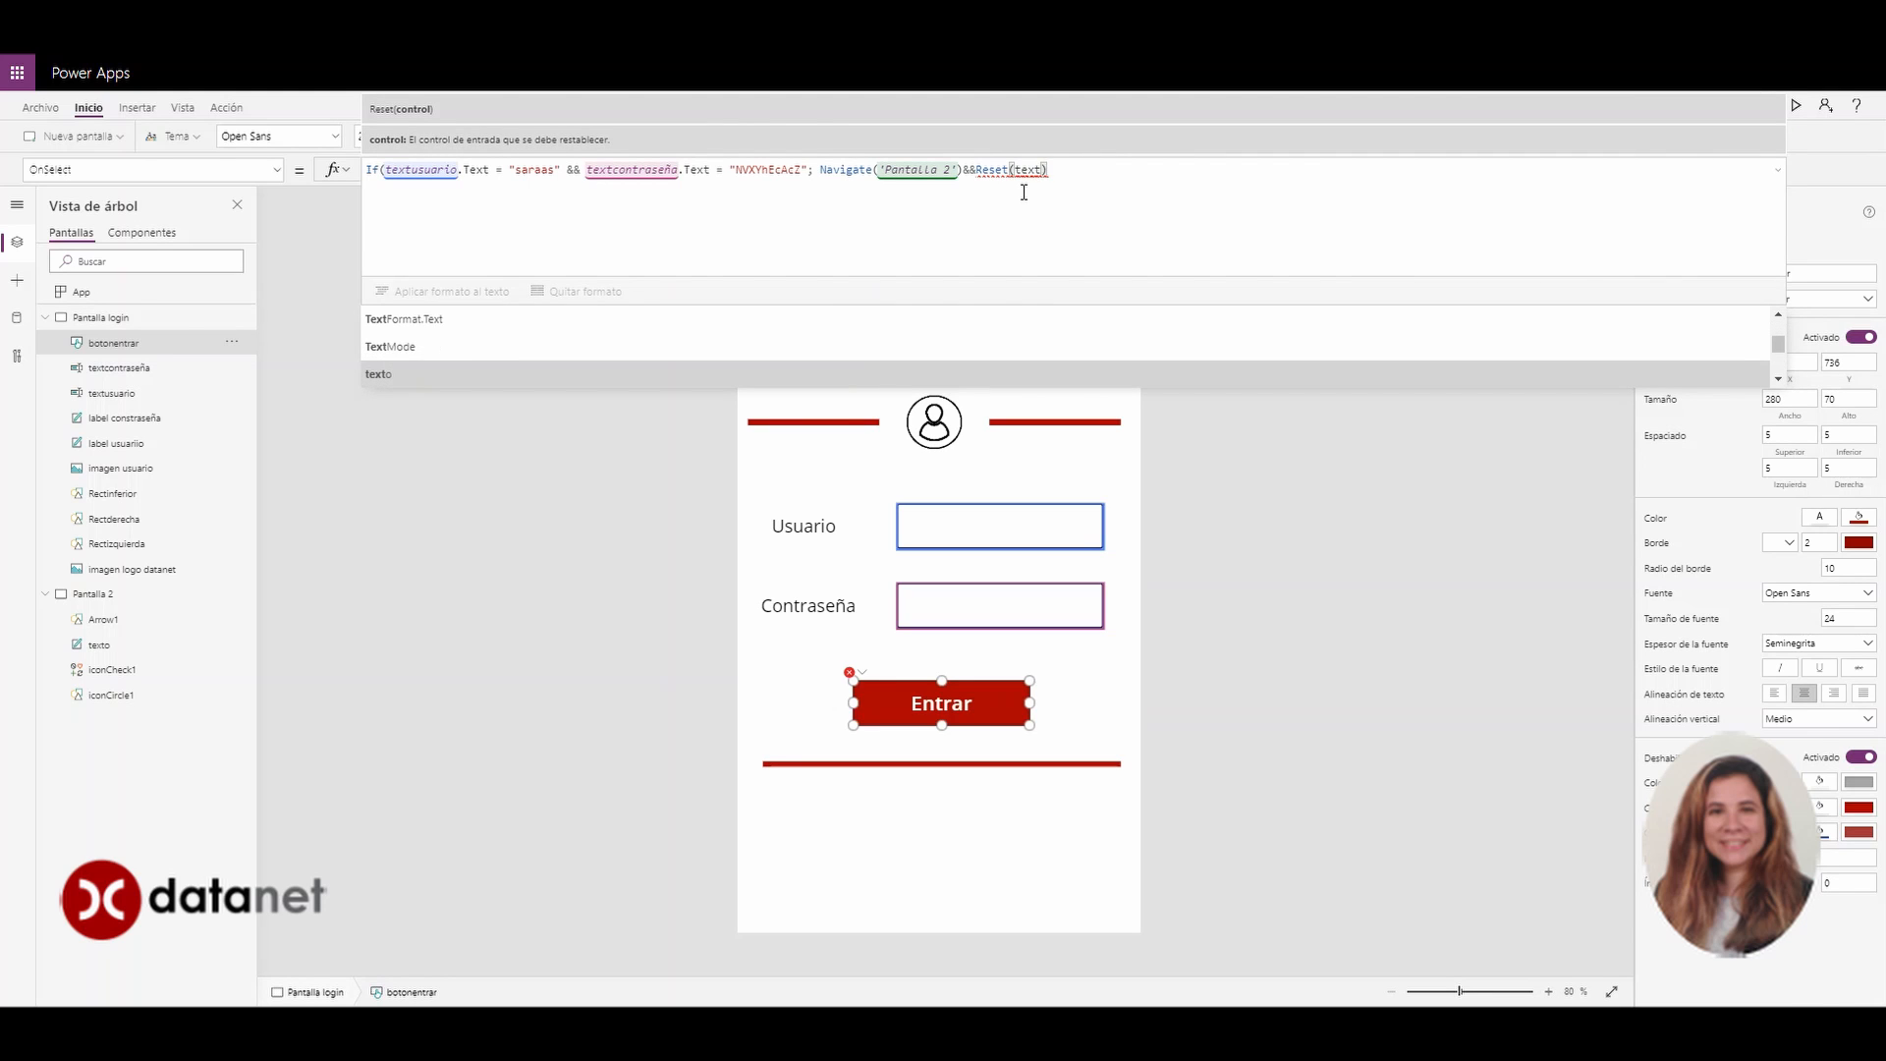
{"action": "key", "text": "Down"}
{"action": "key", "text": "Down"}
{"action": "key", "text": "Tab"}
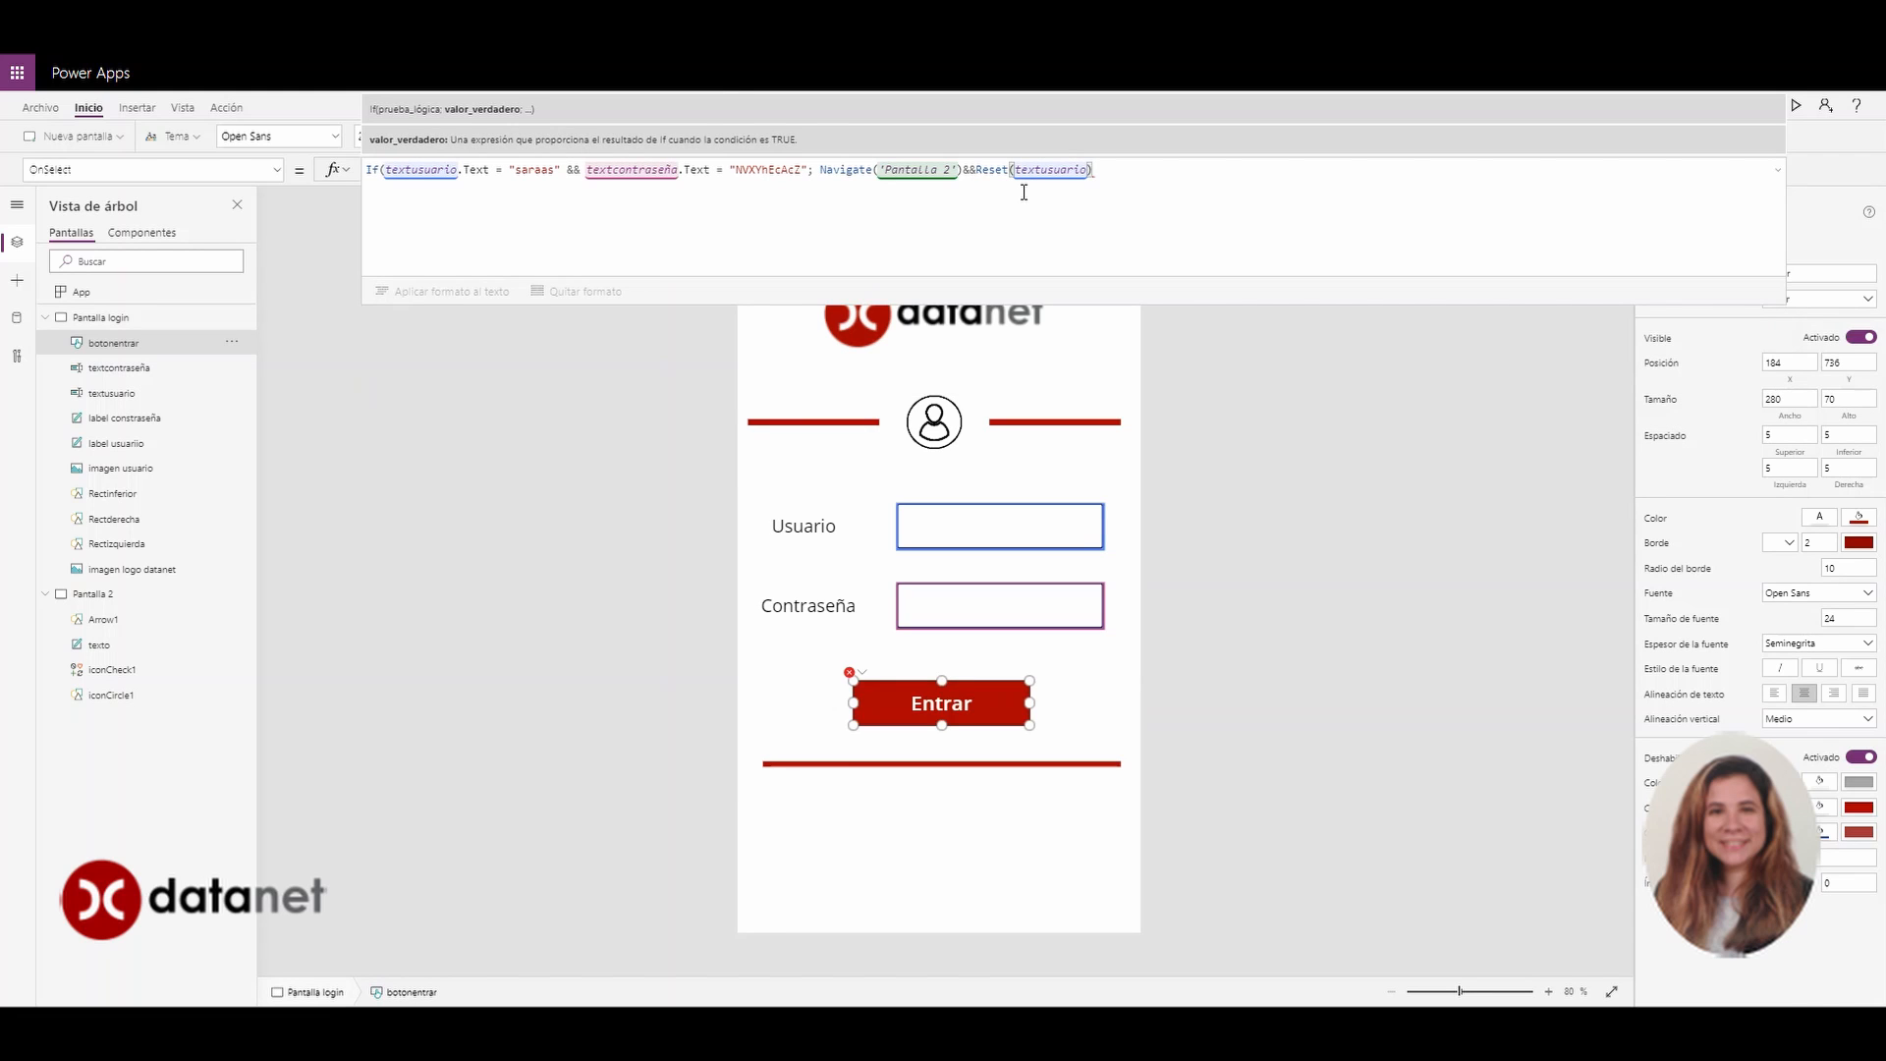
{"action": "type", "text": "&&Reset(textusuario)&&Reset"}
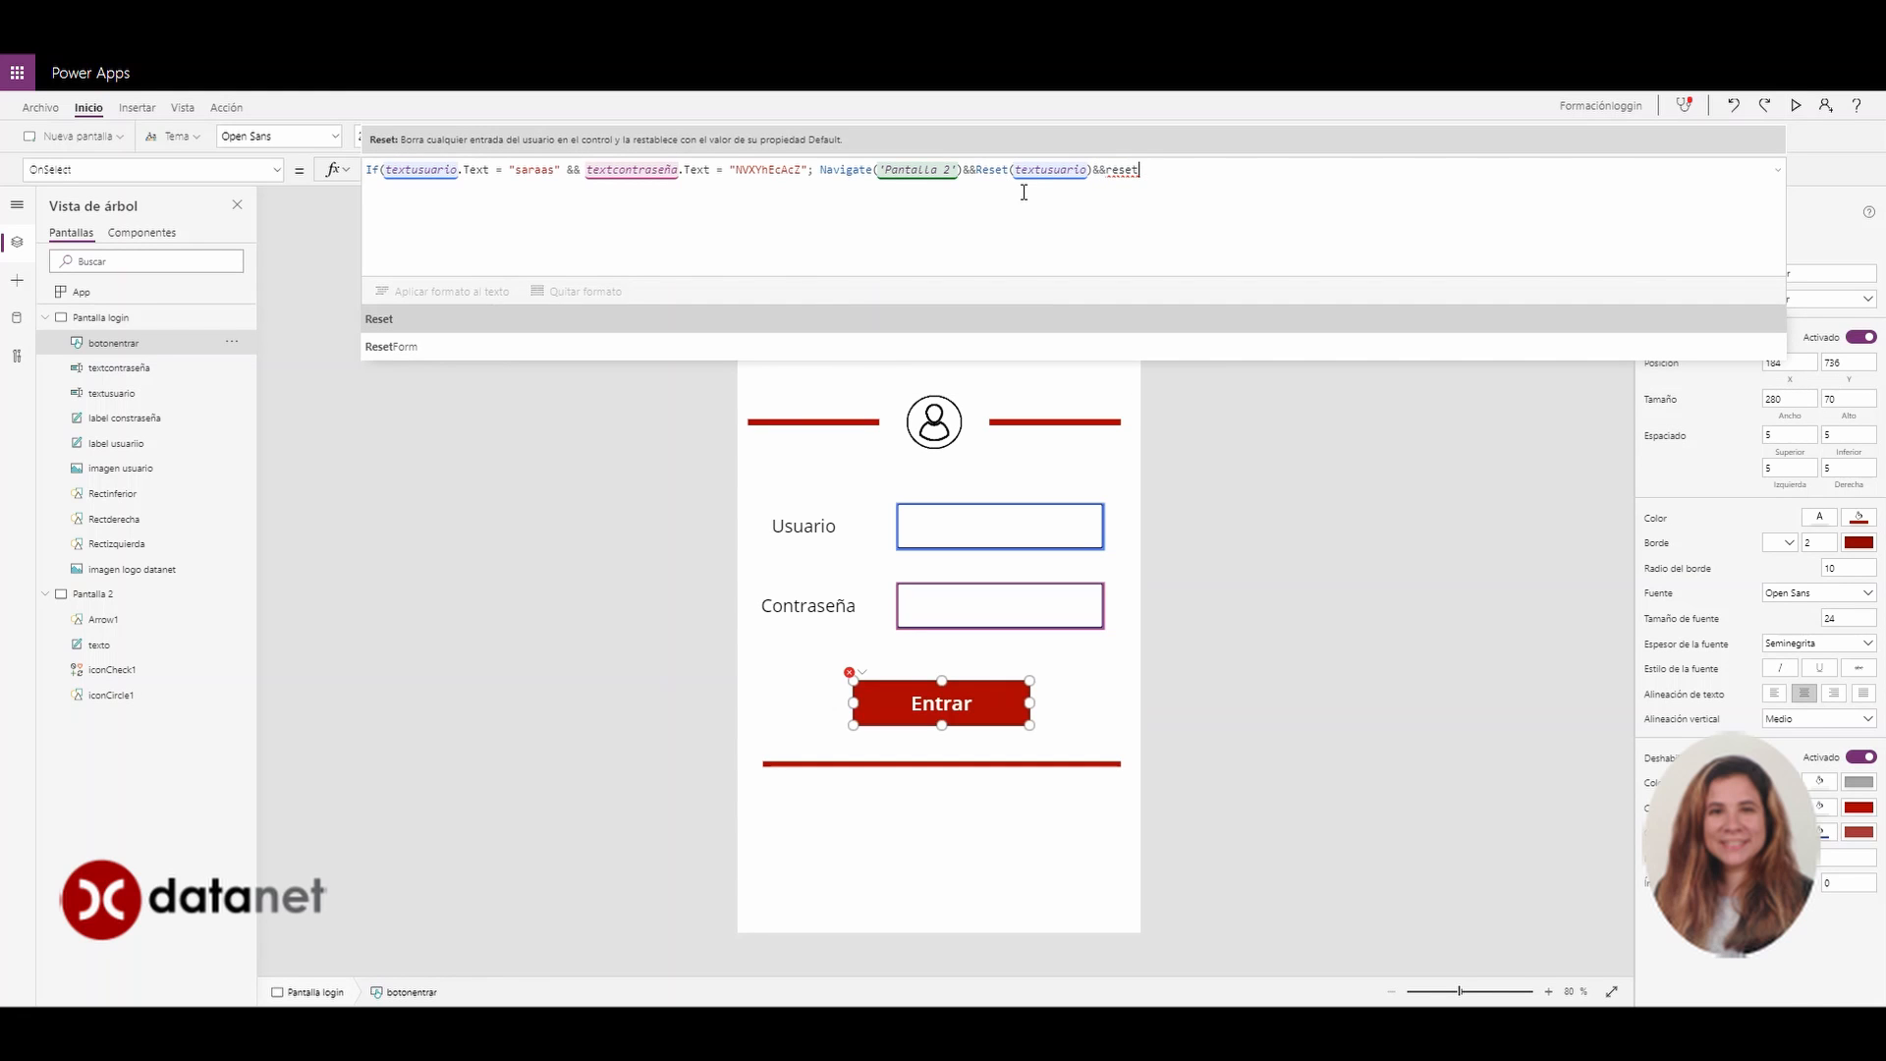
{"action": "type", "text": "(text"}
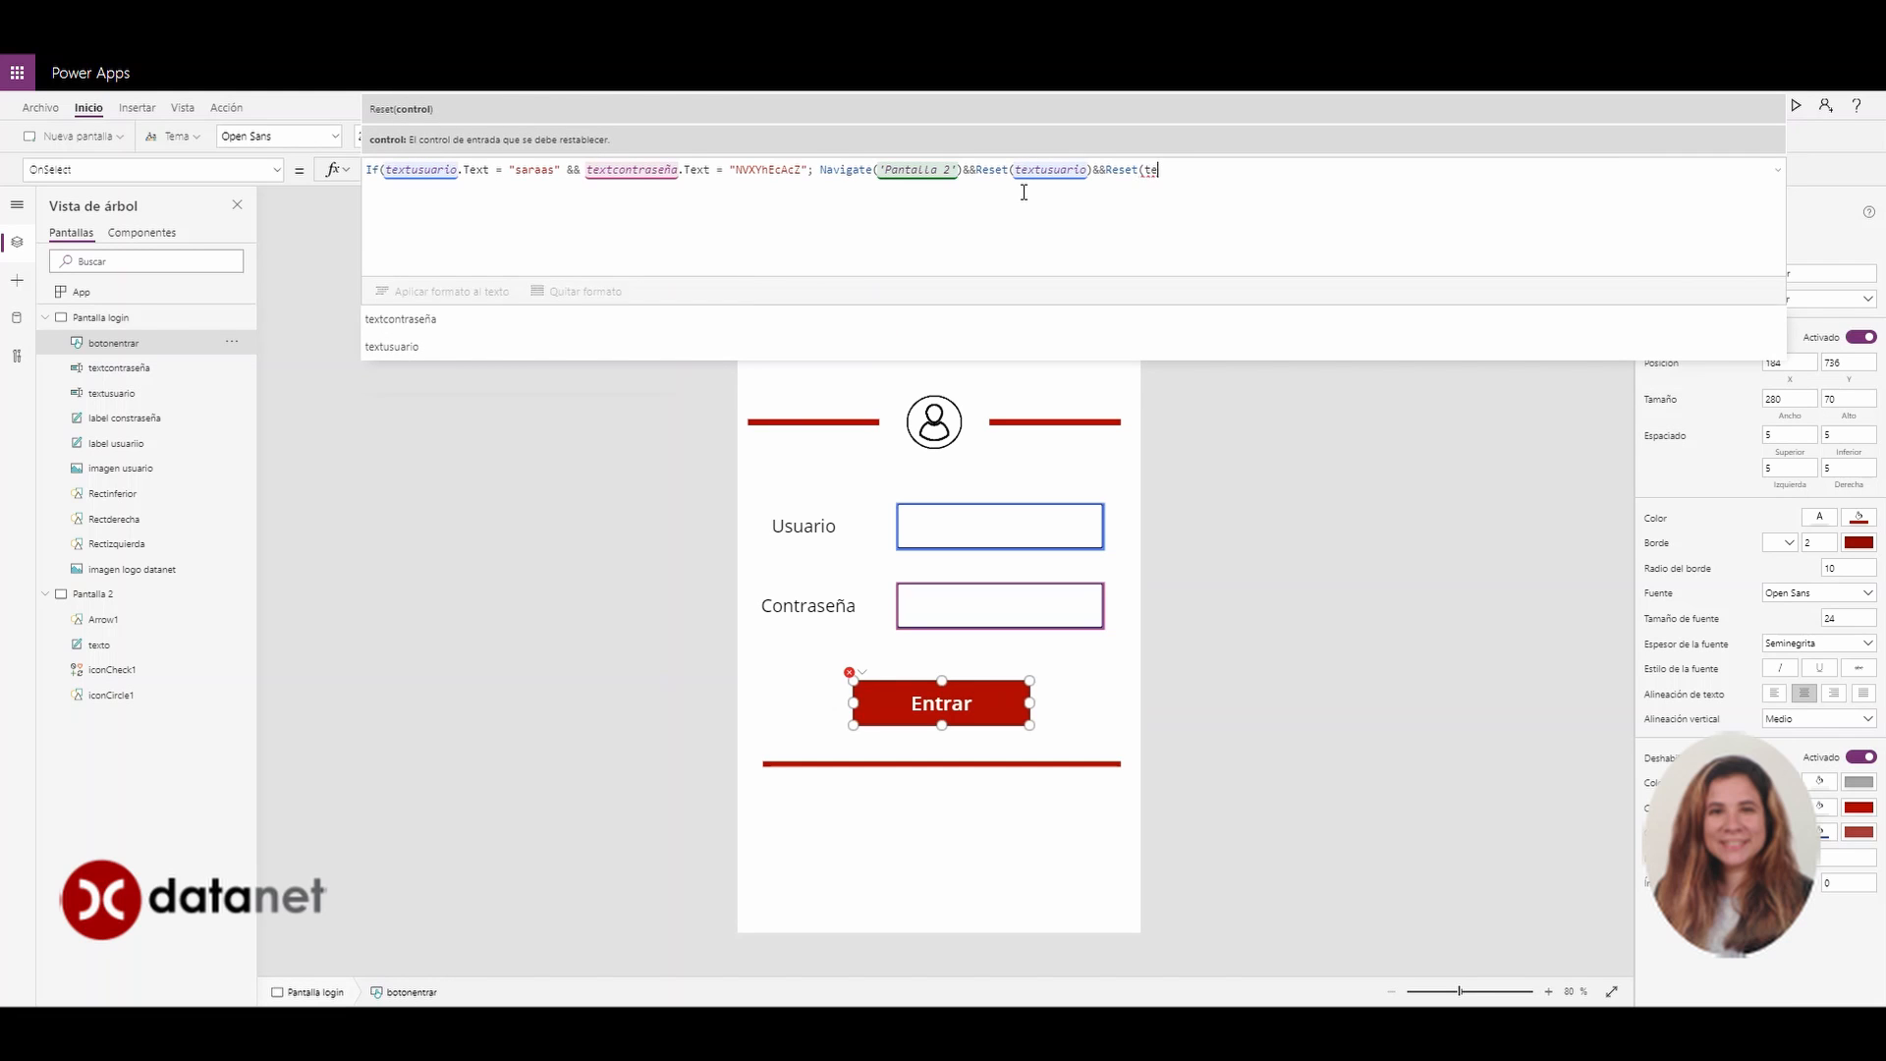
{"action": "type", "text": "contraseña"}
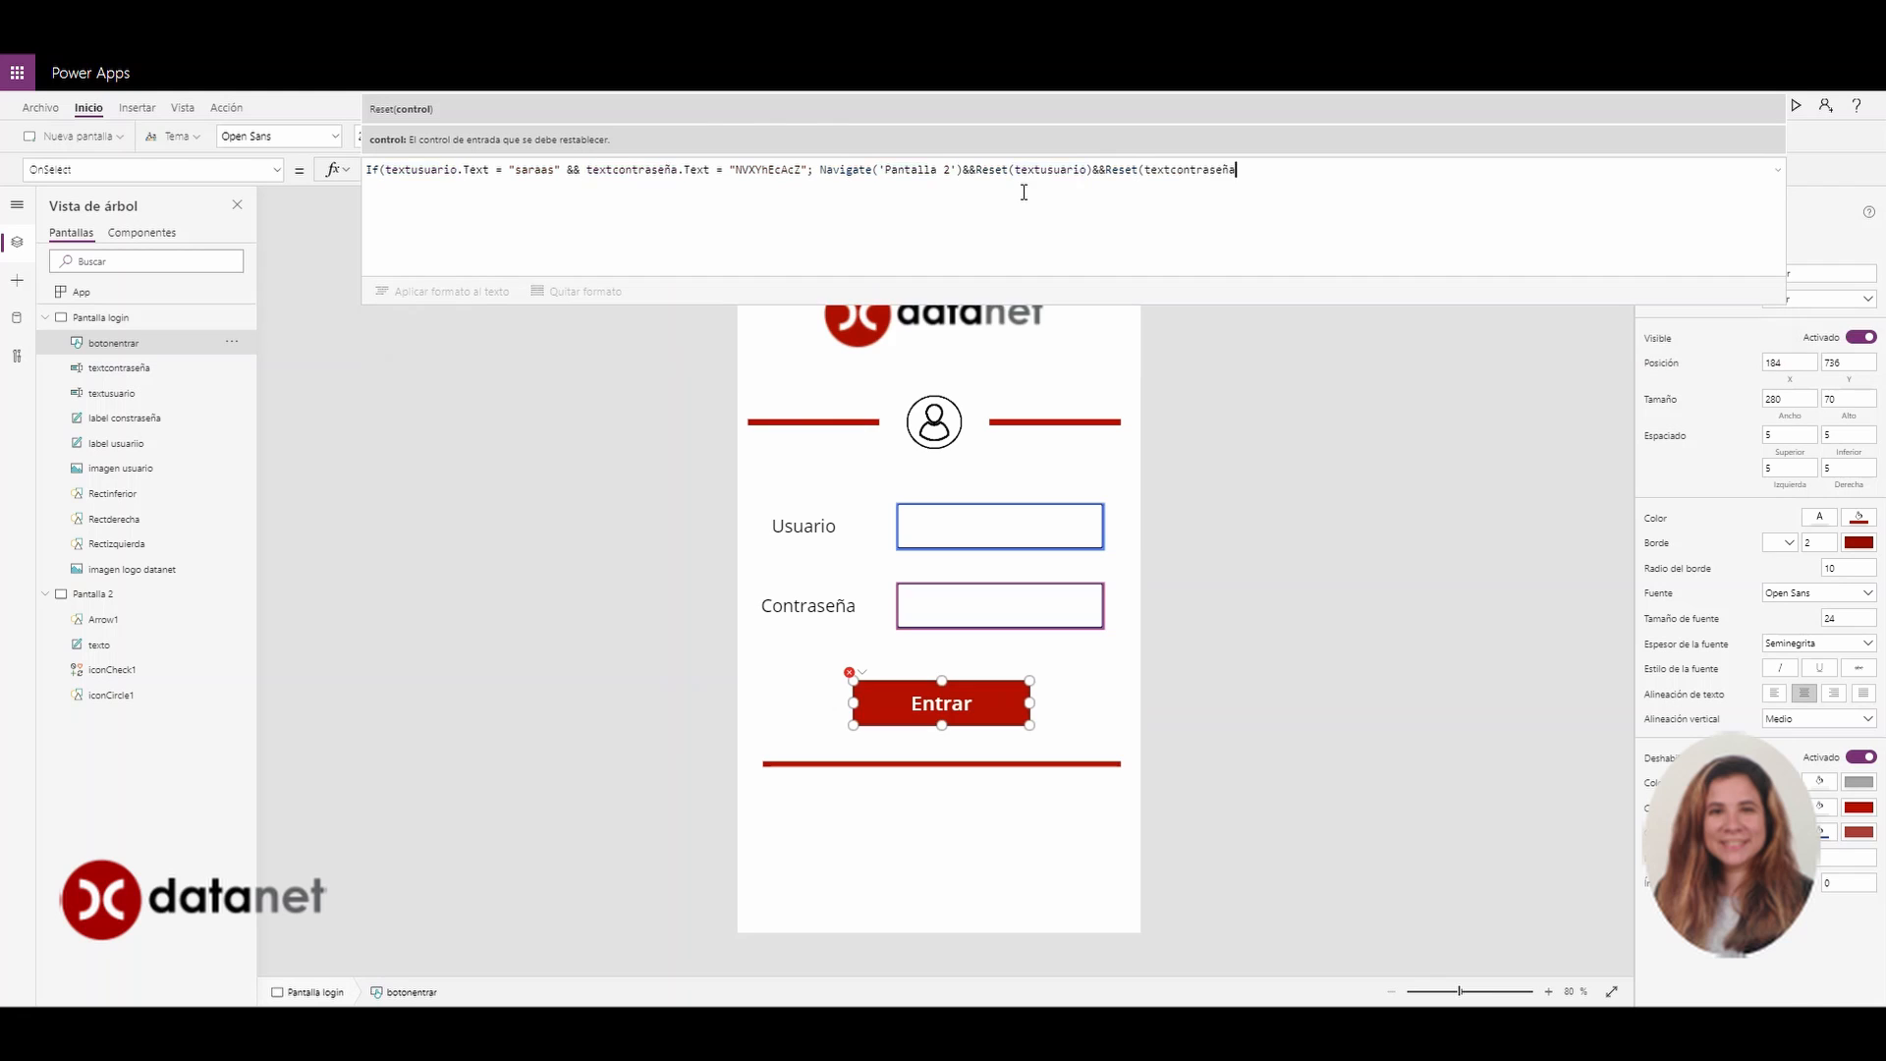
{"action": "type", "text": ")"}
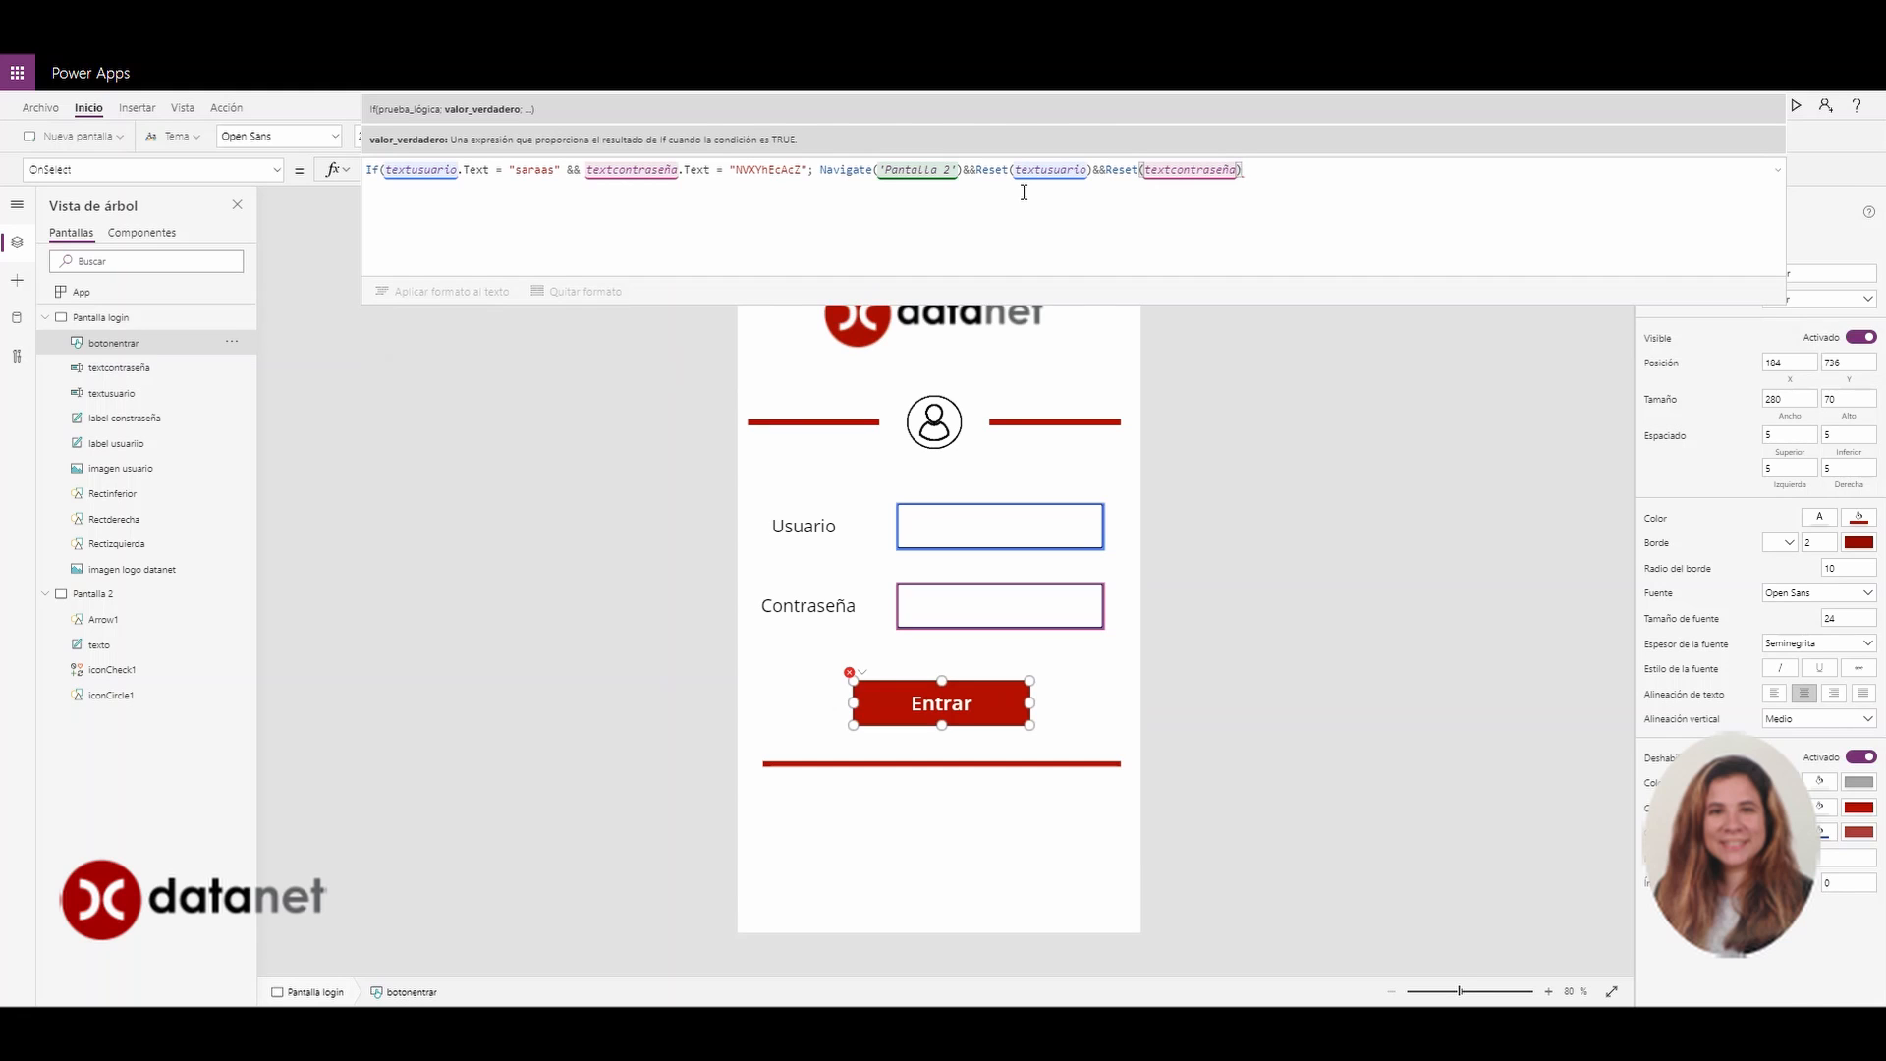
Add an else branch that resets textusuario and textcontraseña, closing the If with ')'
{"action": "type", "text": ";"}
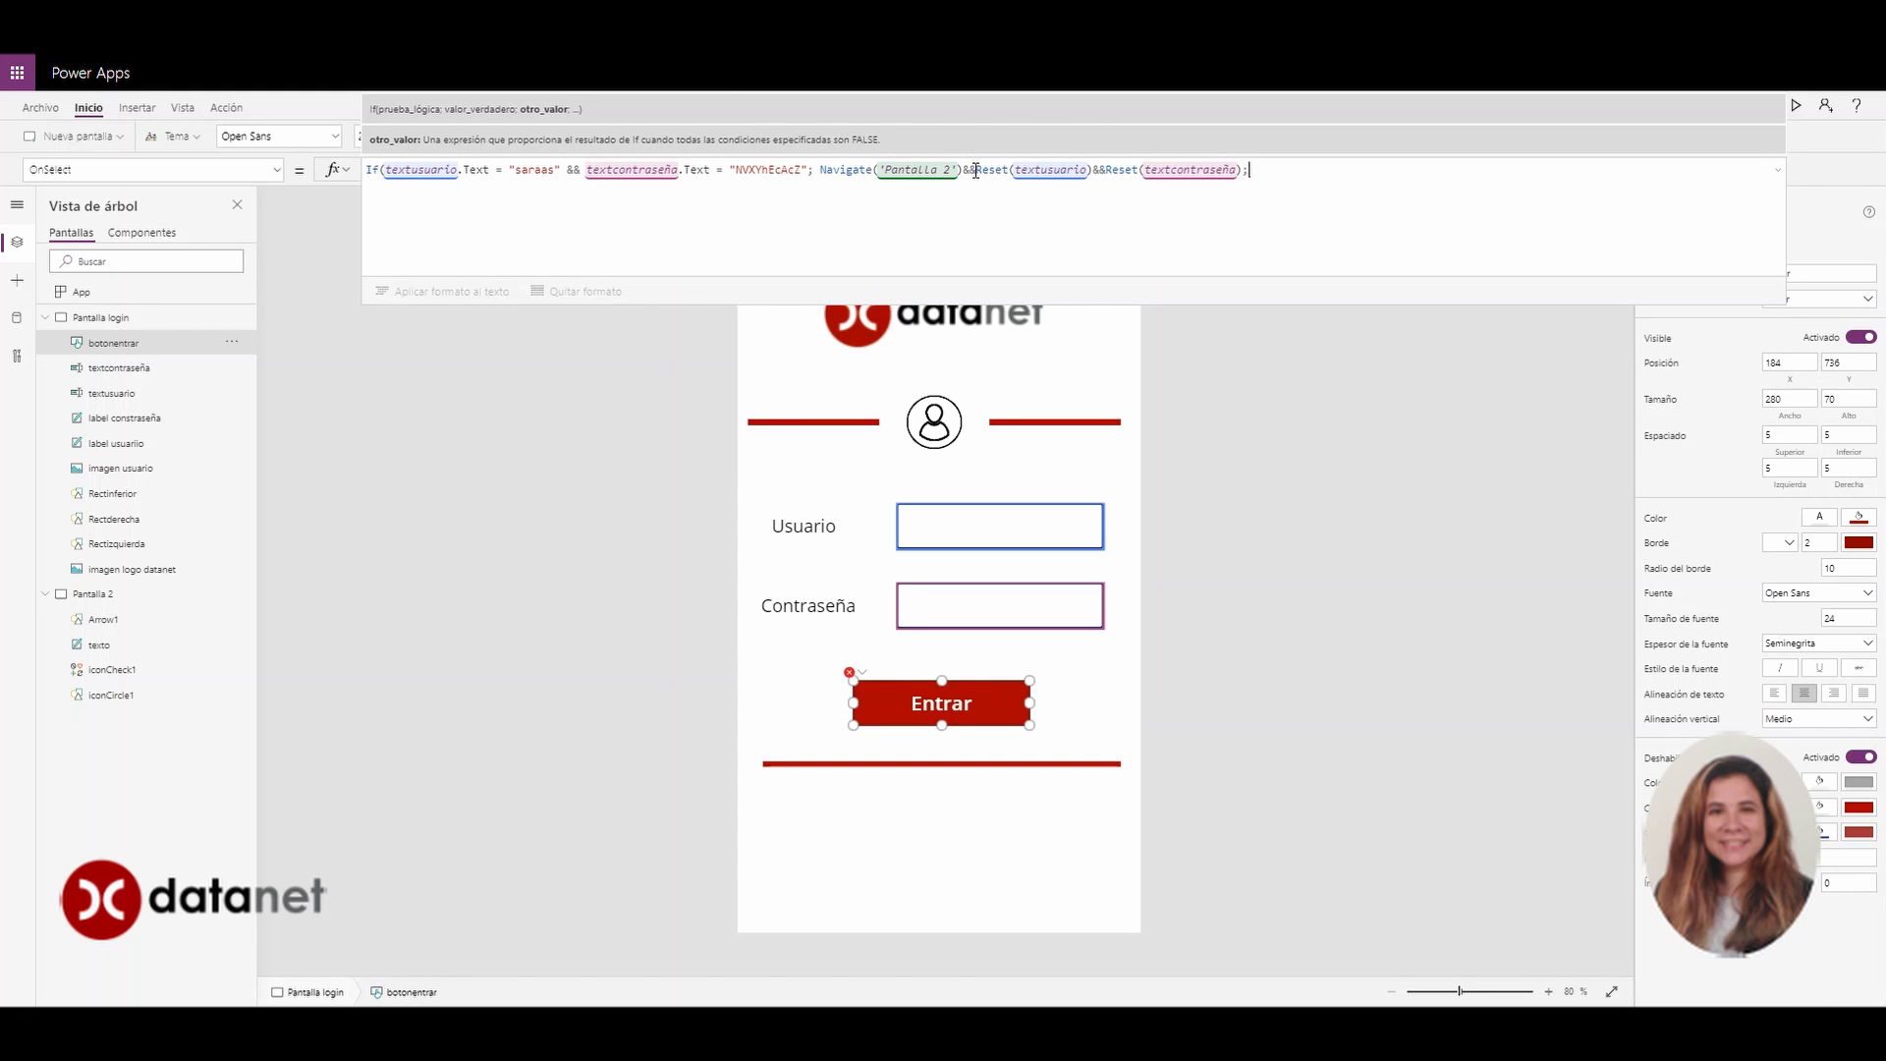
{"action": "left_click_drag", "start_coordinate": [977, 171], "coordinate": [1244, 174]}
{"action": "key", "text": "ctrl+c"}
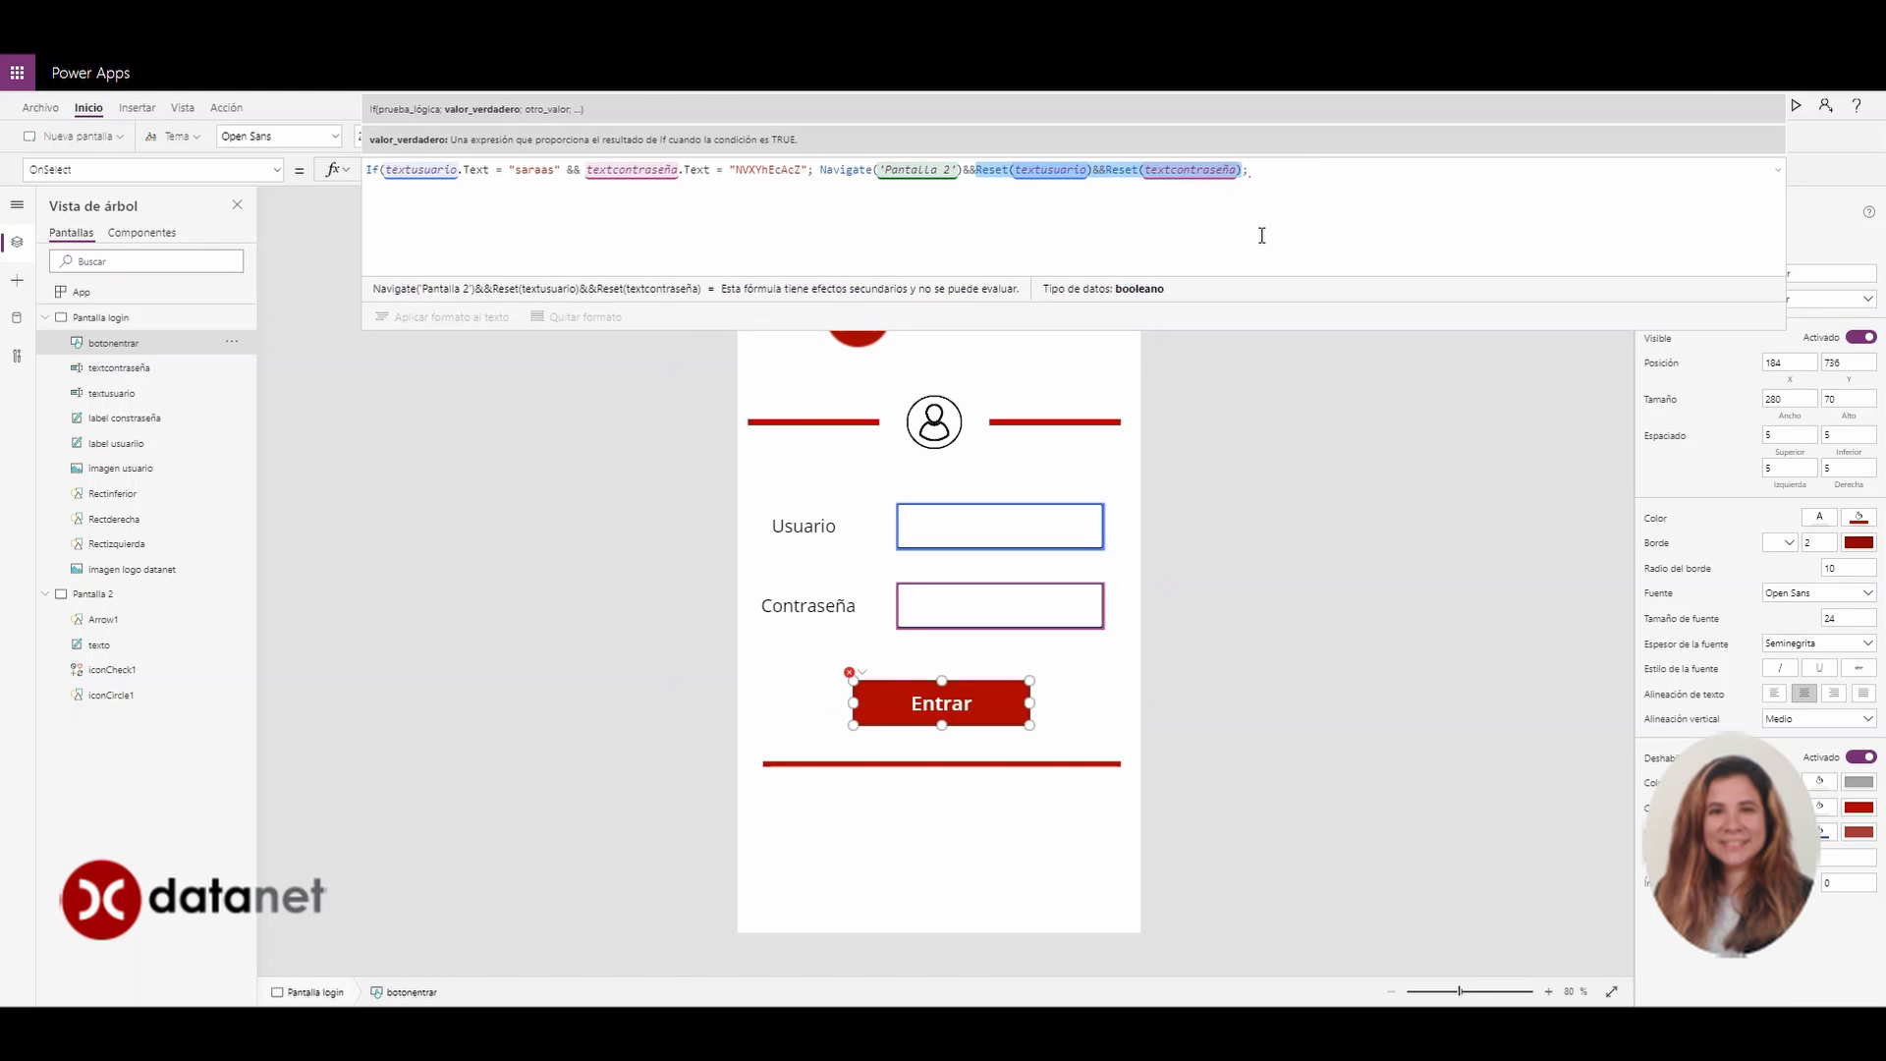
{"action": "left_click", "coordinate": [1270, 171]}
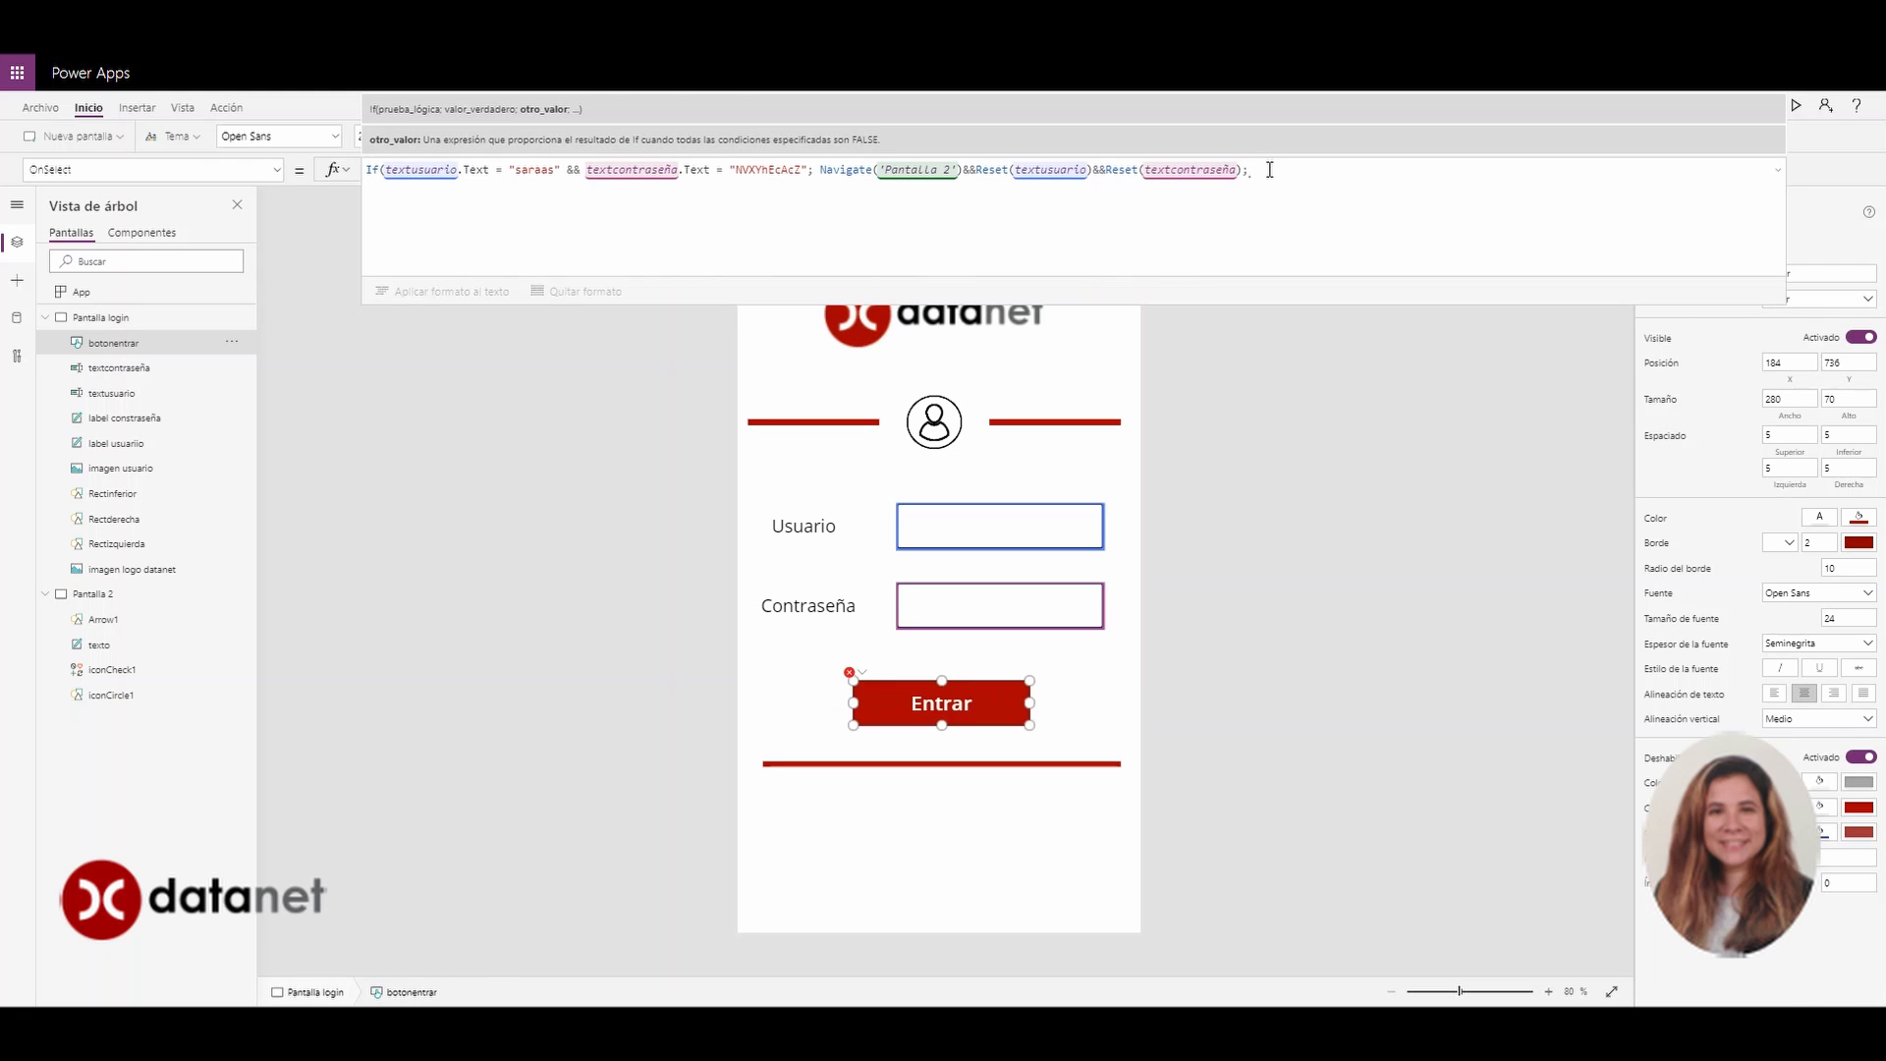
{"action": "key", "text": "ctrl+v"}
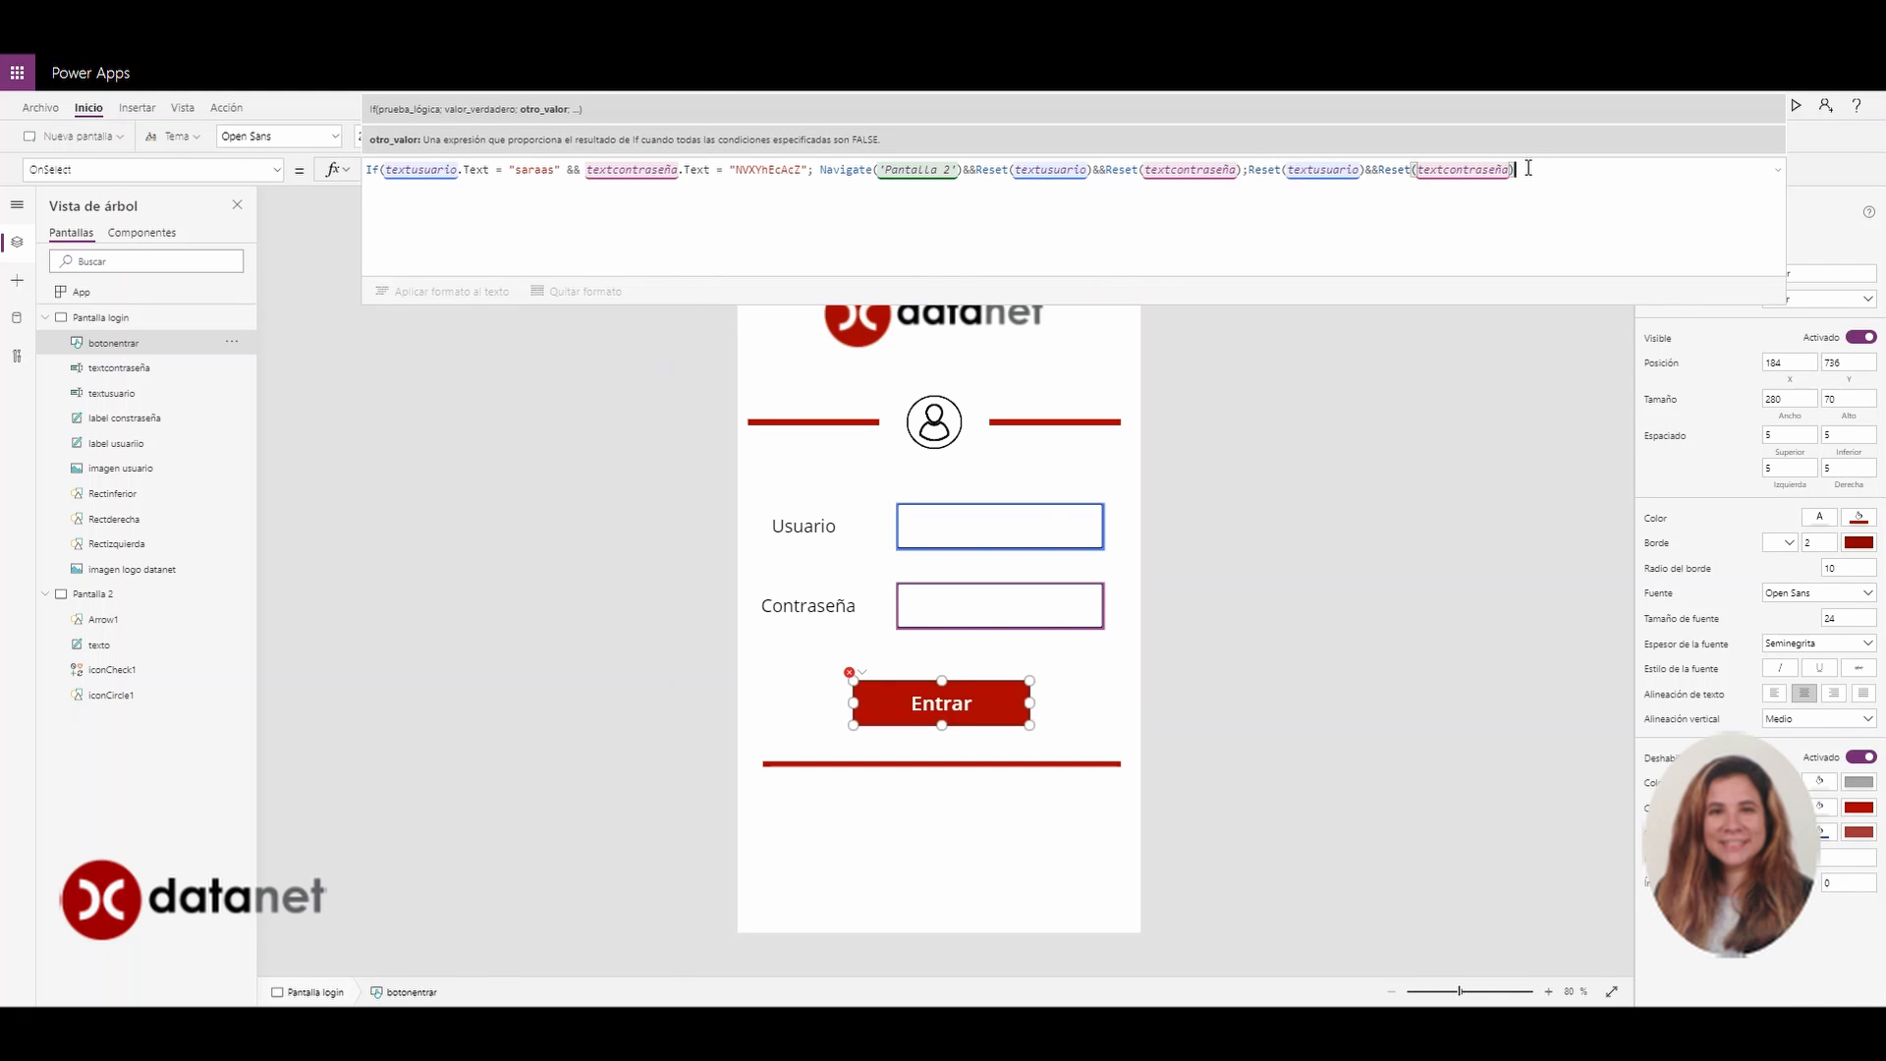
{"action": "type", "text": ")"}
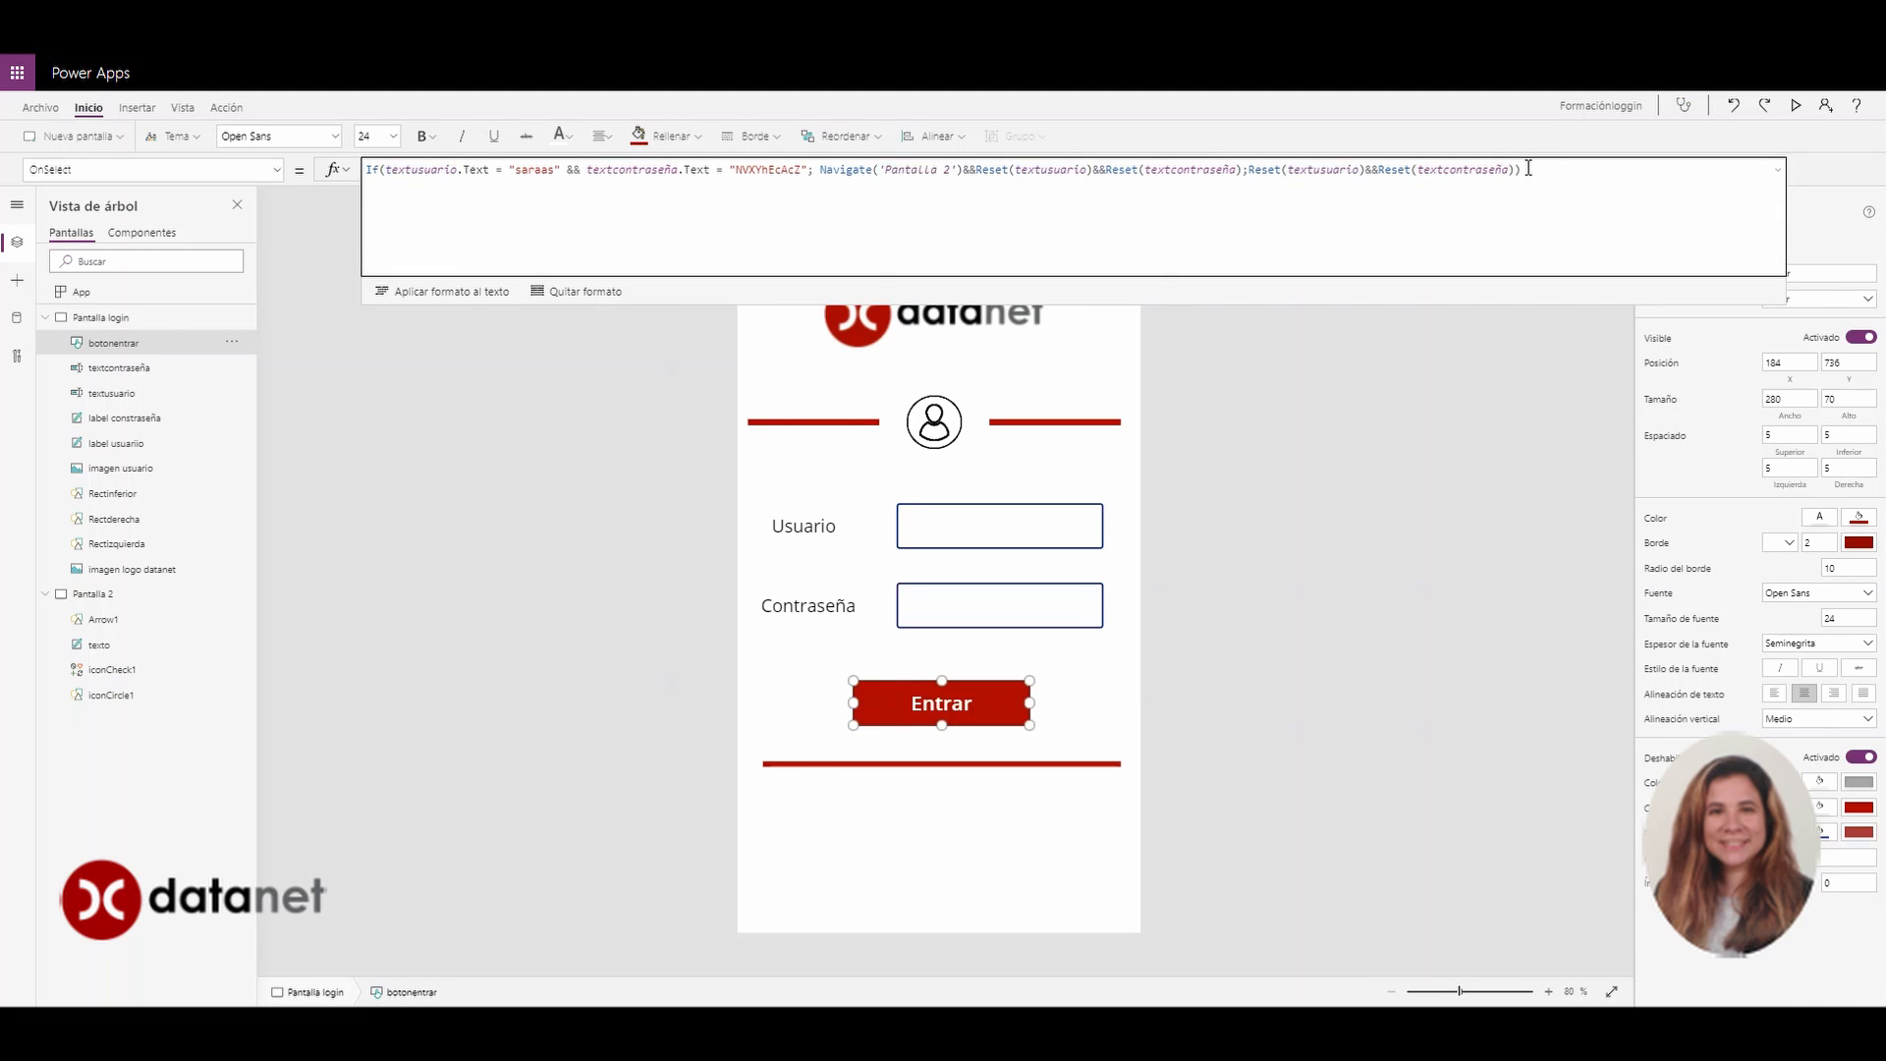
Collapse the formula bar and check the expected password in Entrar's formula
{"action": "left_click", "coordinate": [1778, 171]}
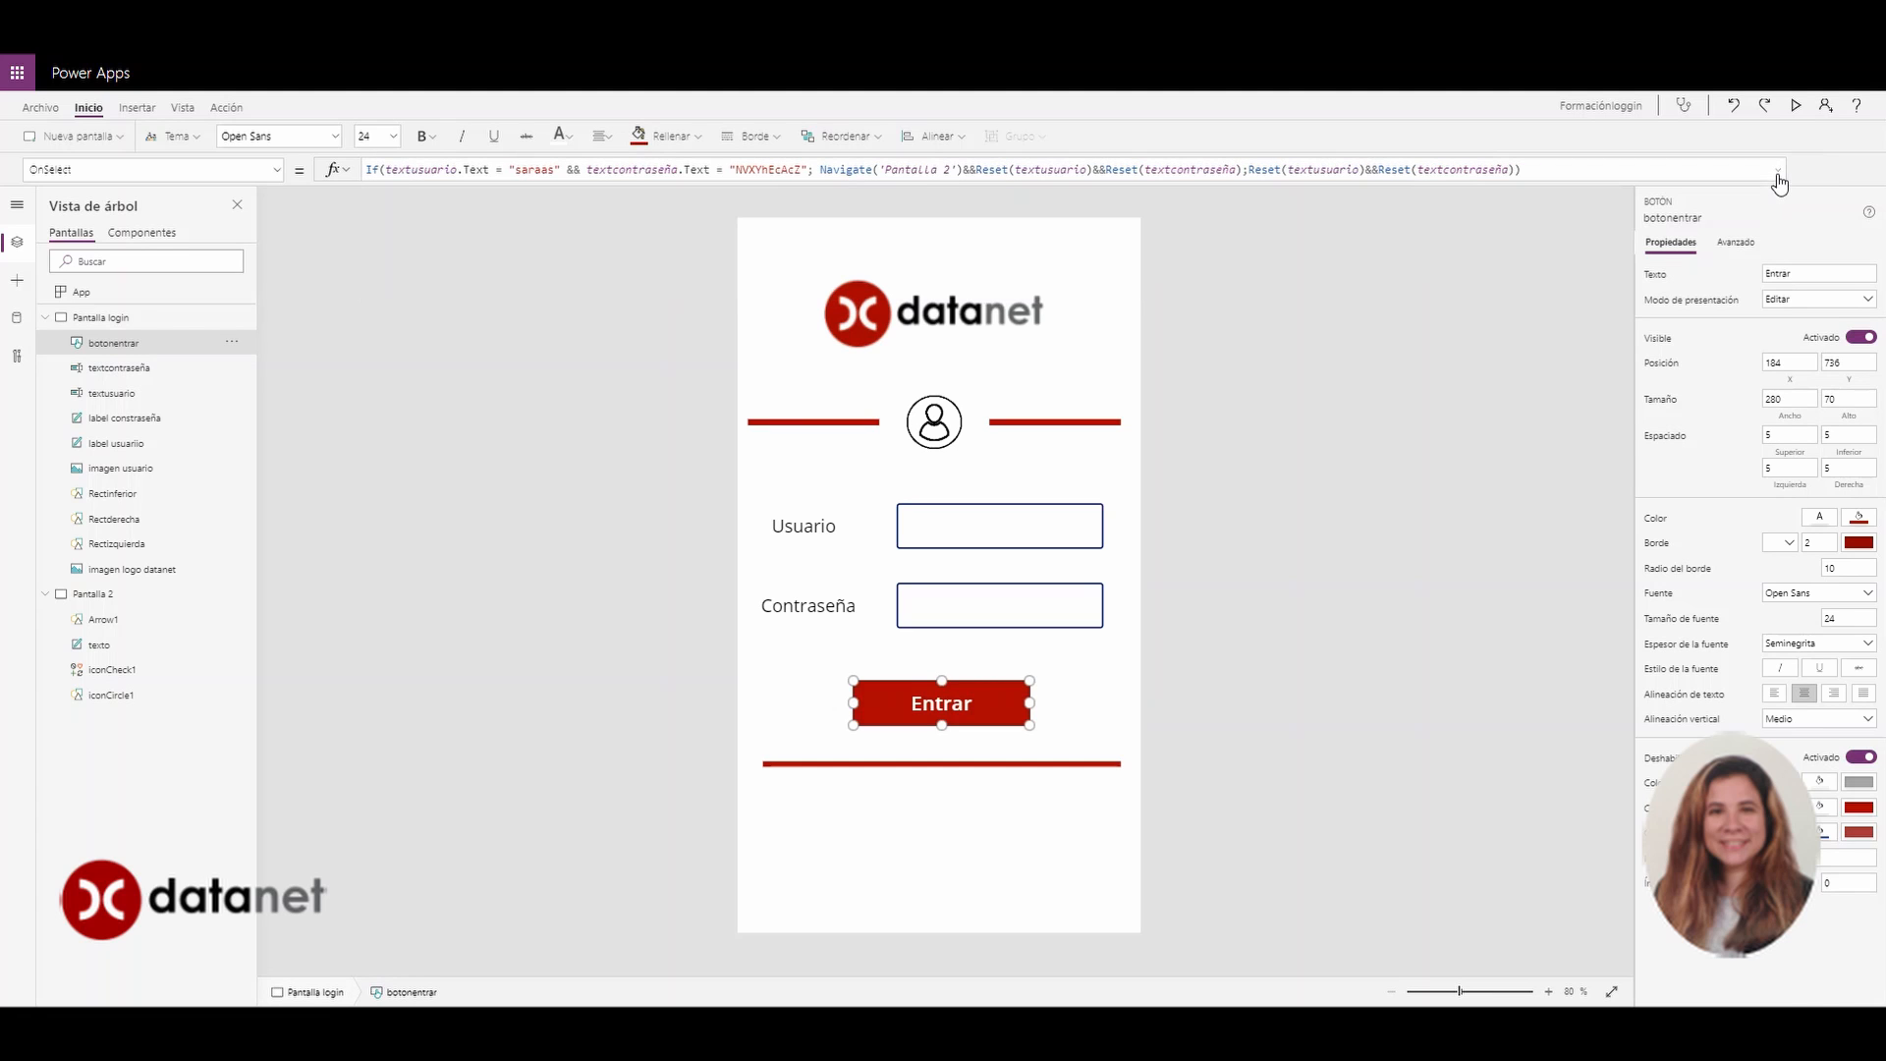
{"action": "left_click", "coordinate": [1794, 104]}
{"action": "left_click", "coordinate": [1071, 472]}
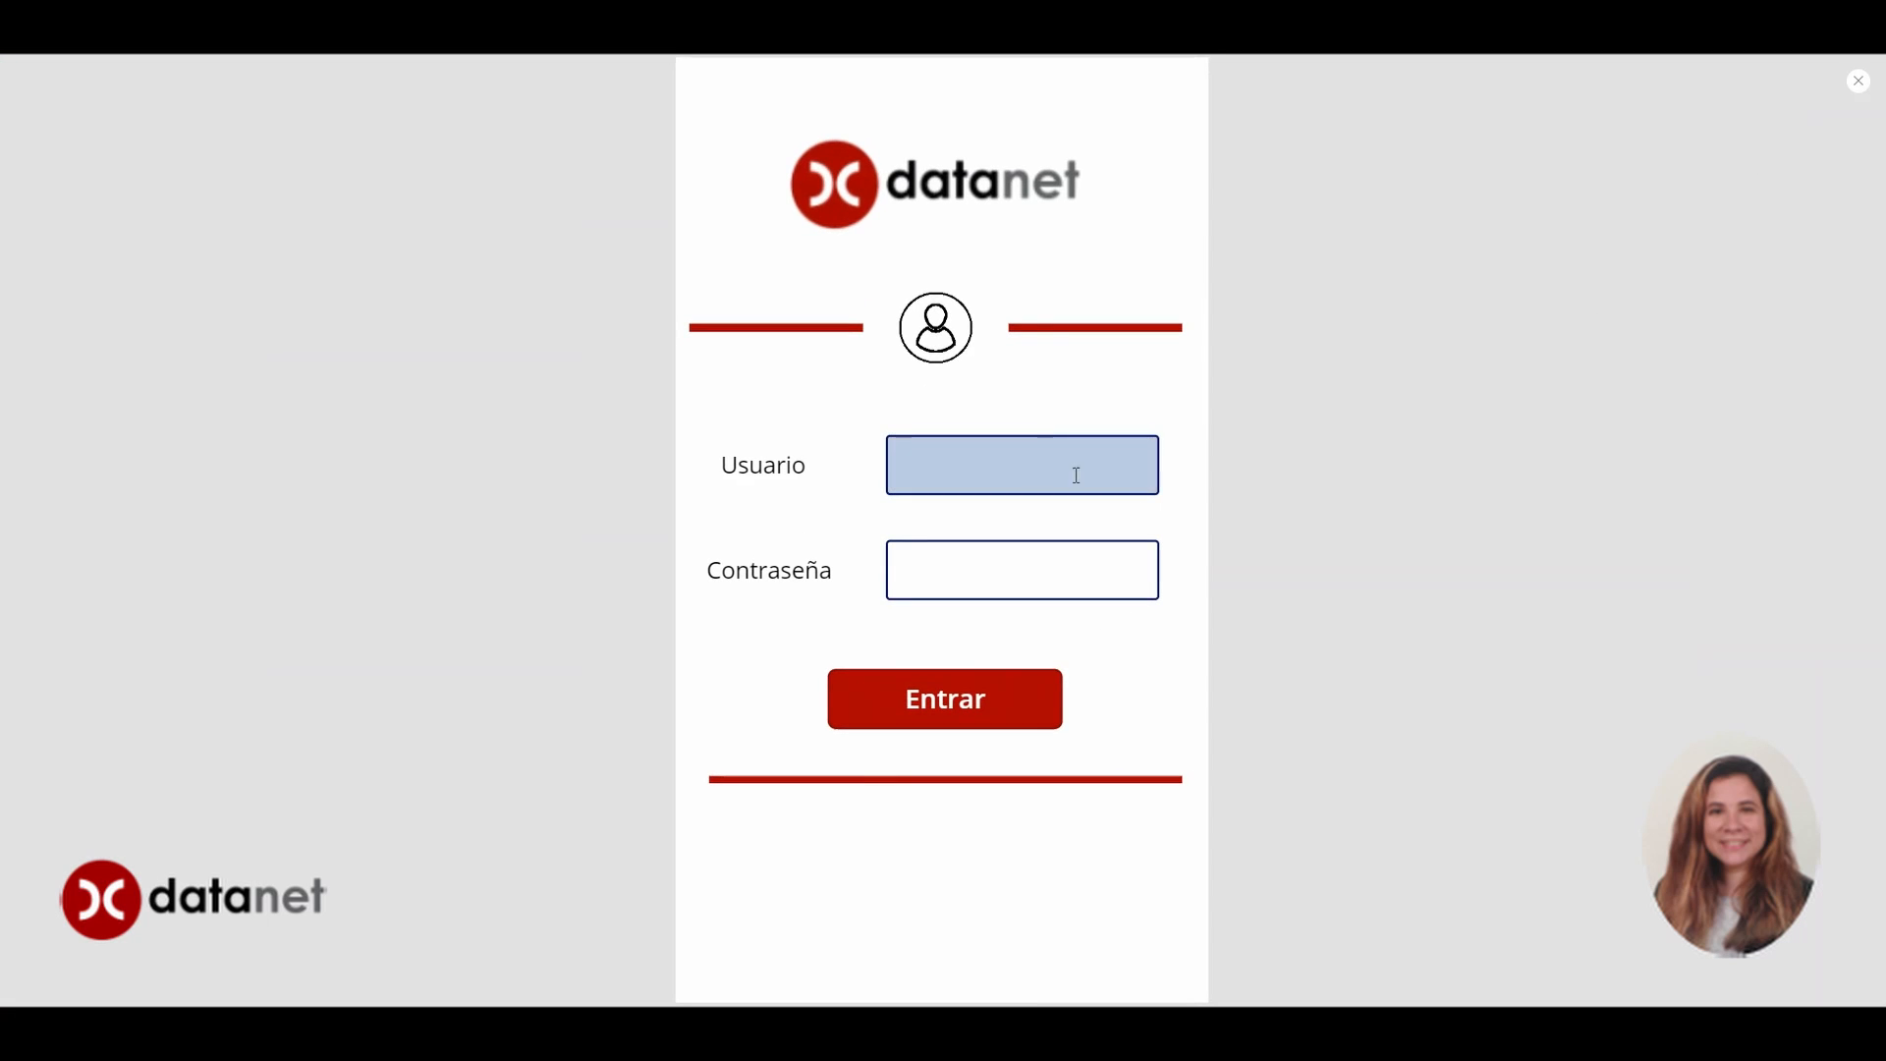
{"action": "left_click", "coordinate": [1859, 80]}
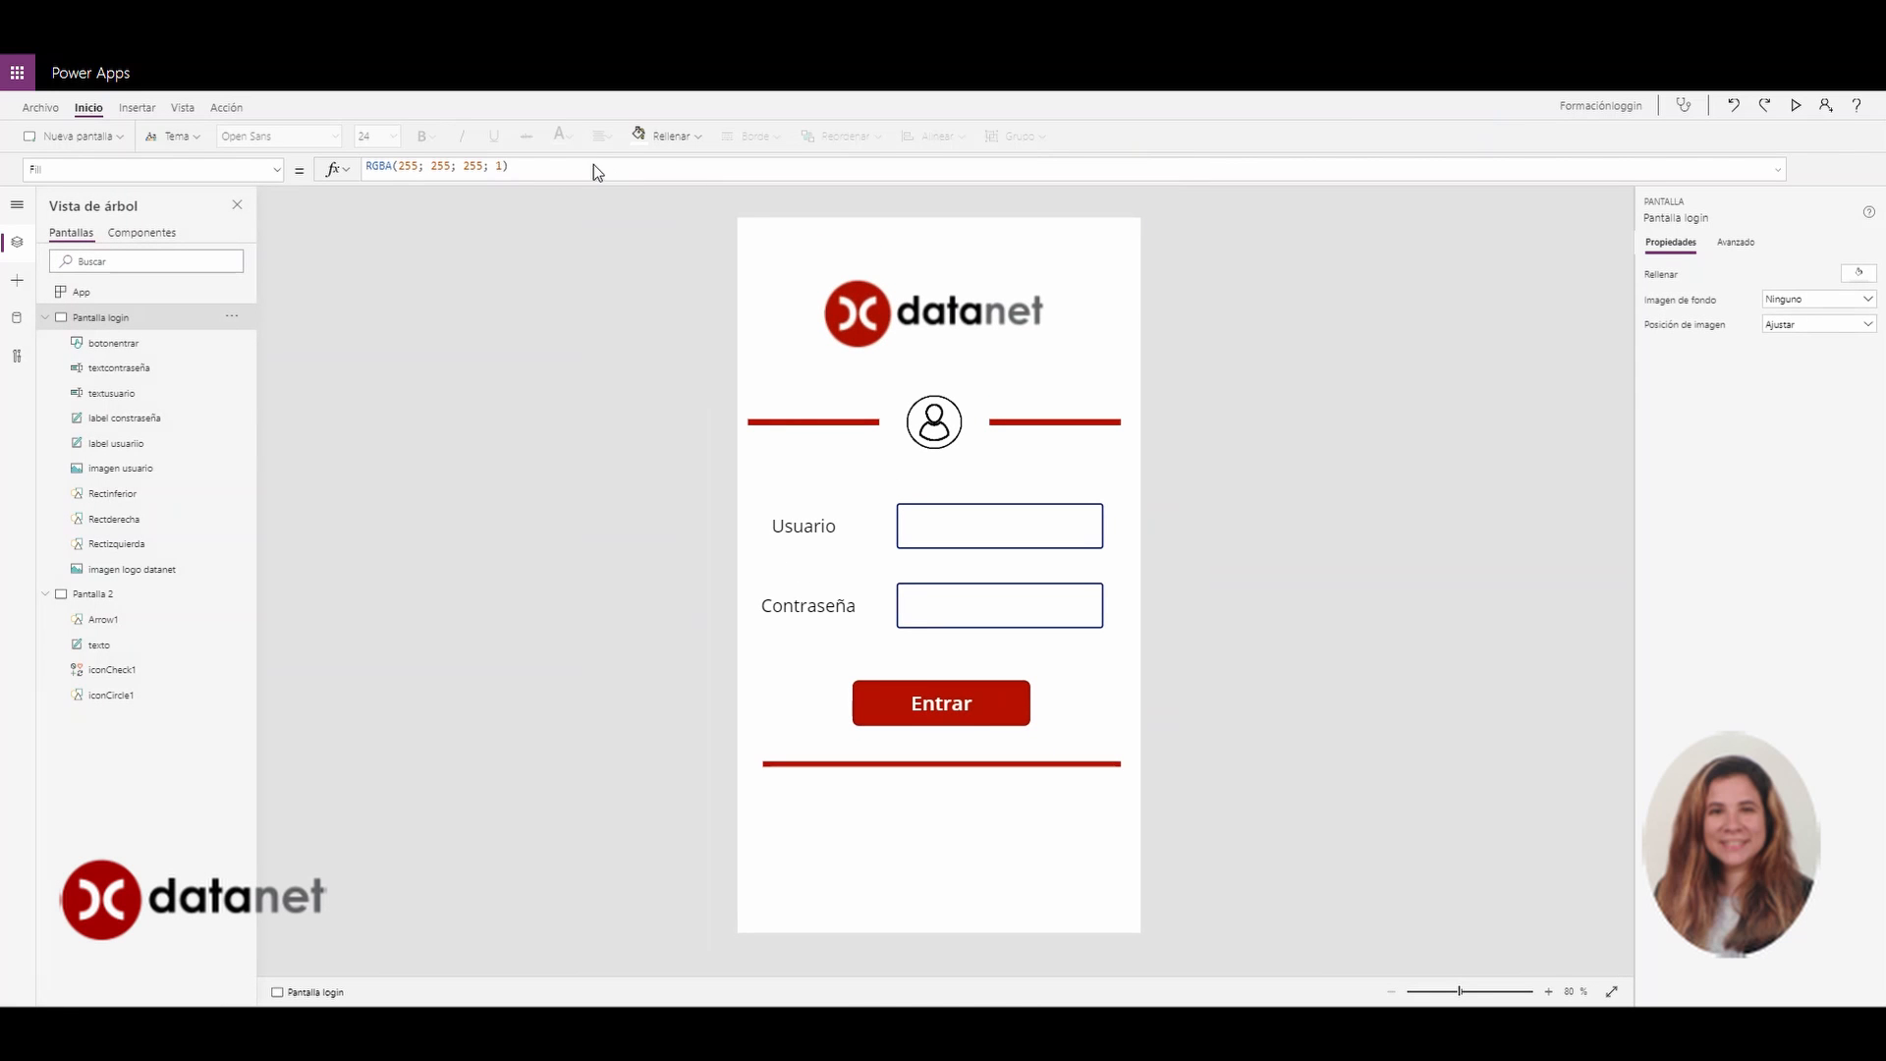
{"action": "left_click", "coordinate": [922, 690]}
{"action": "left_click_drag", "start_coordinate": [735, 169], "coordinate": [803, 171]}
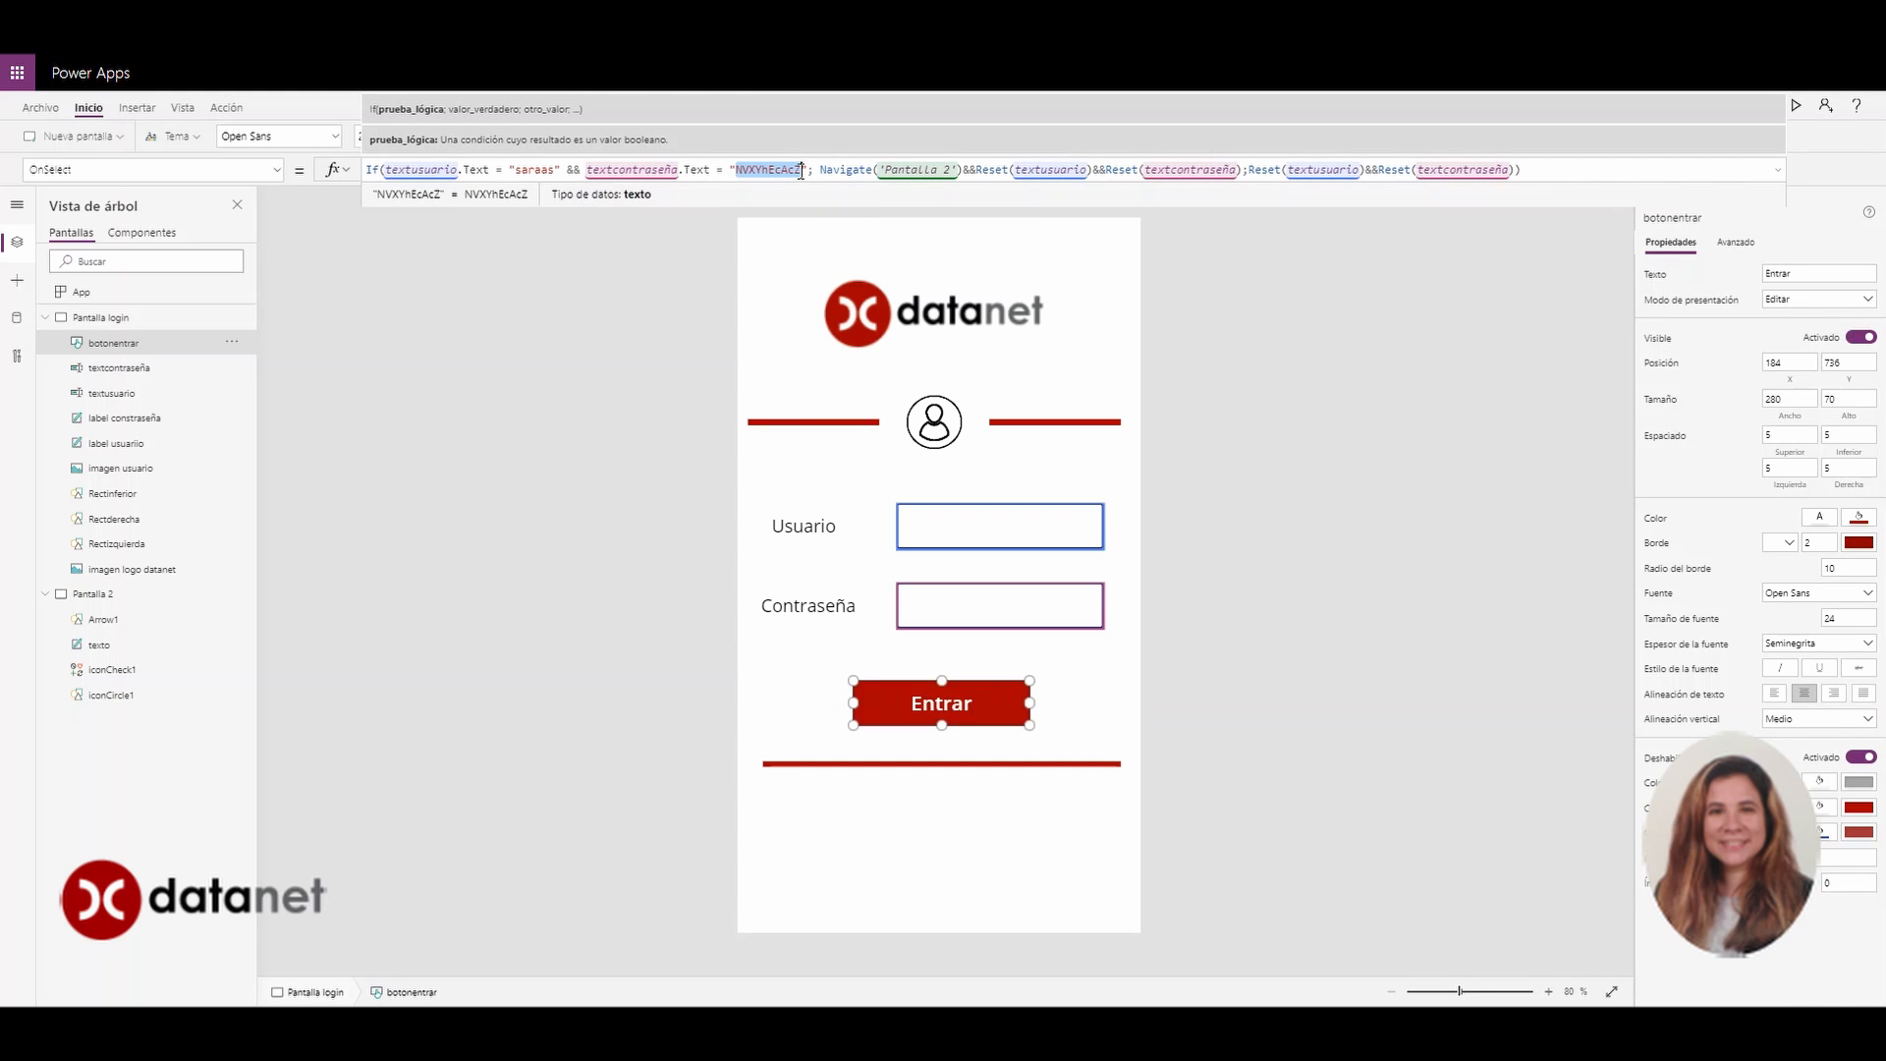
{"action": "left_click", "coordinate": [1228, 291]}
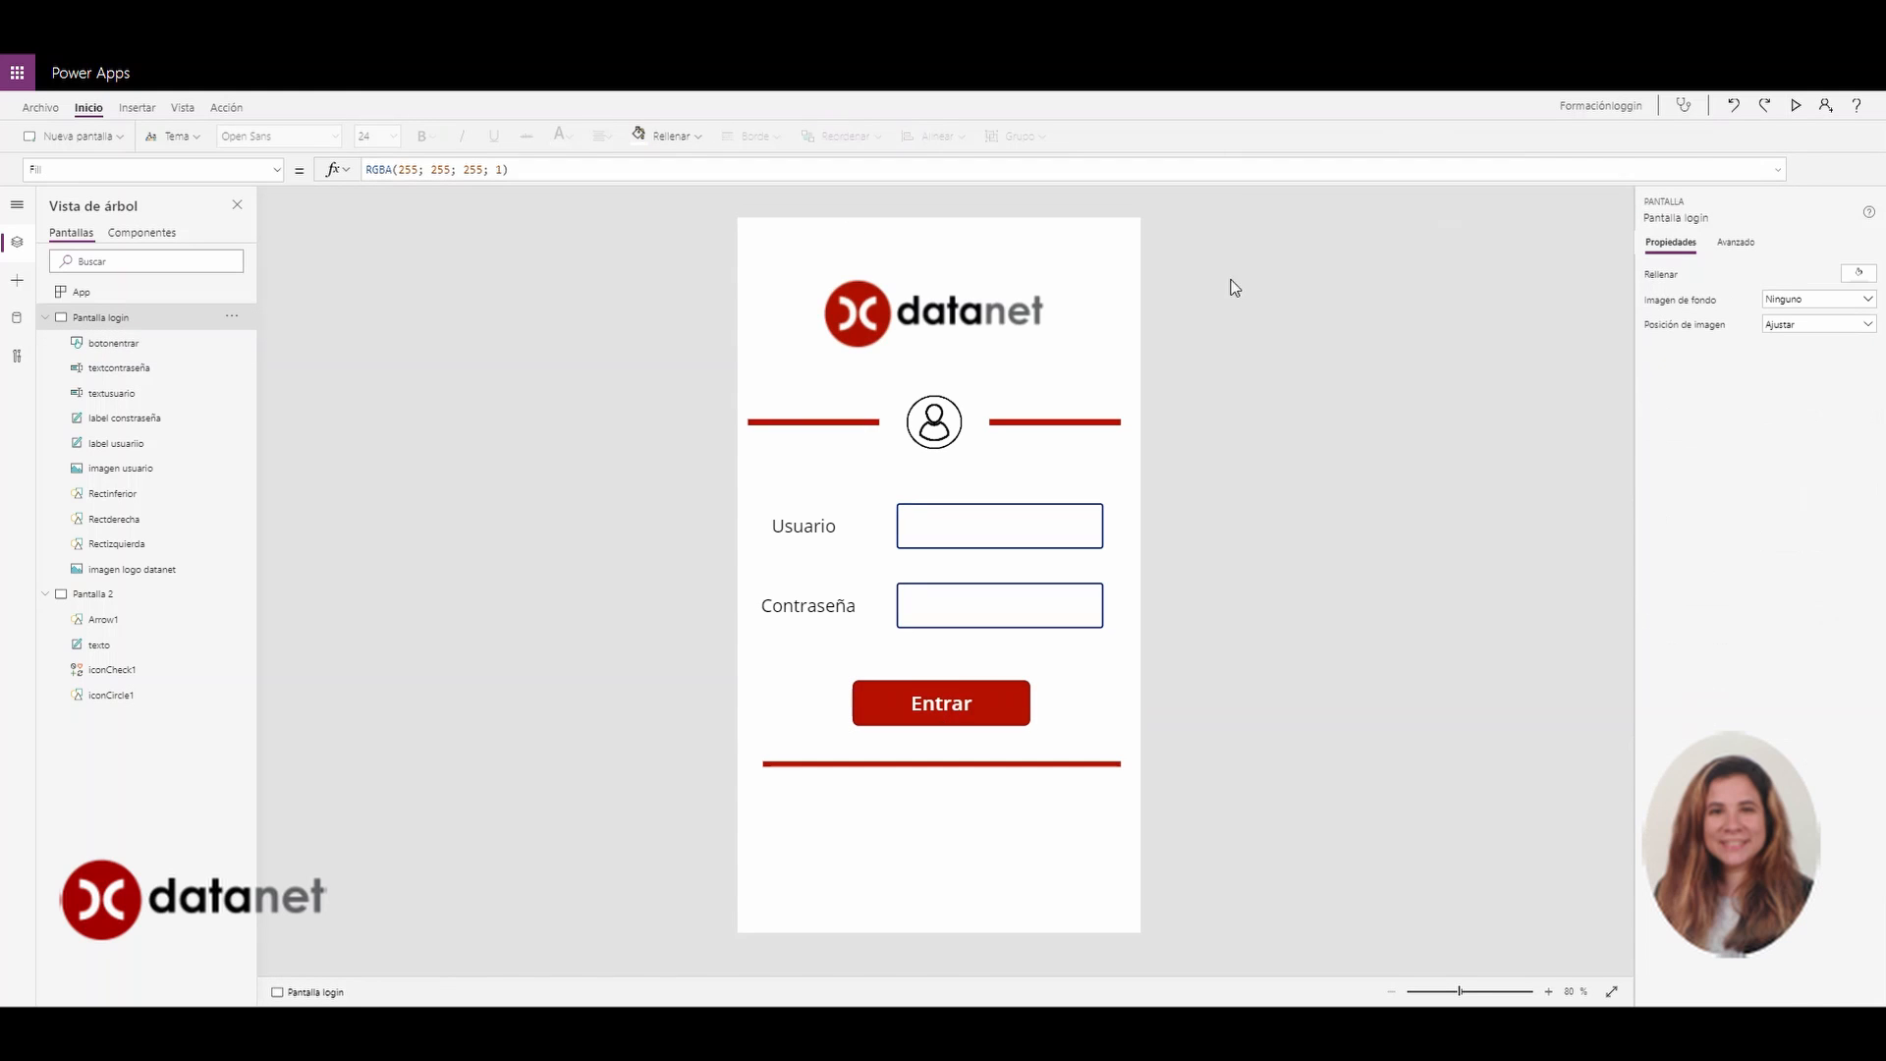
In preview, log in with the valid credentials, then use the back arrow to return to login
{"action": "left_click", "coordinate": [1798, 106]}
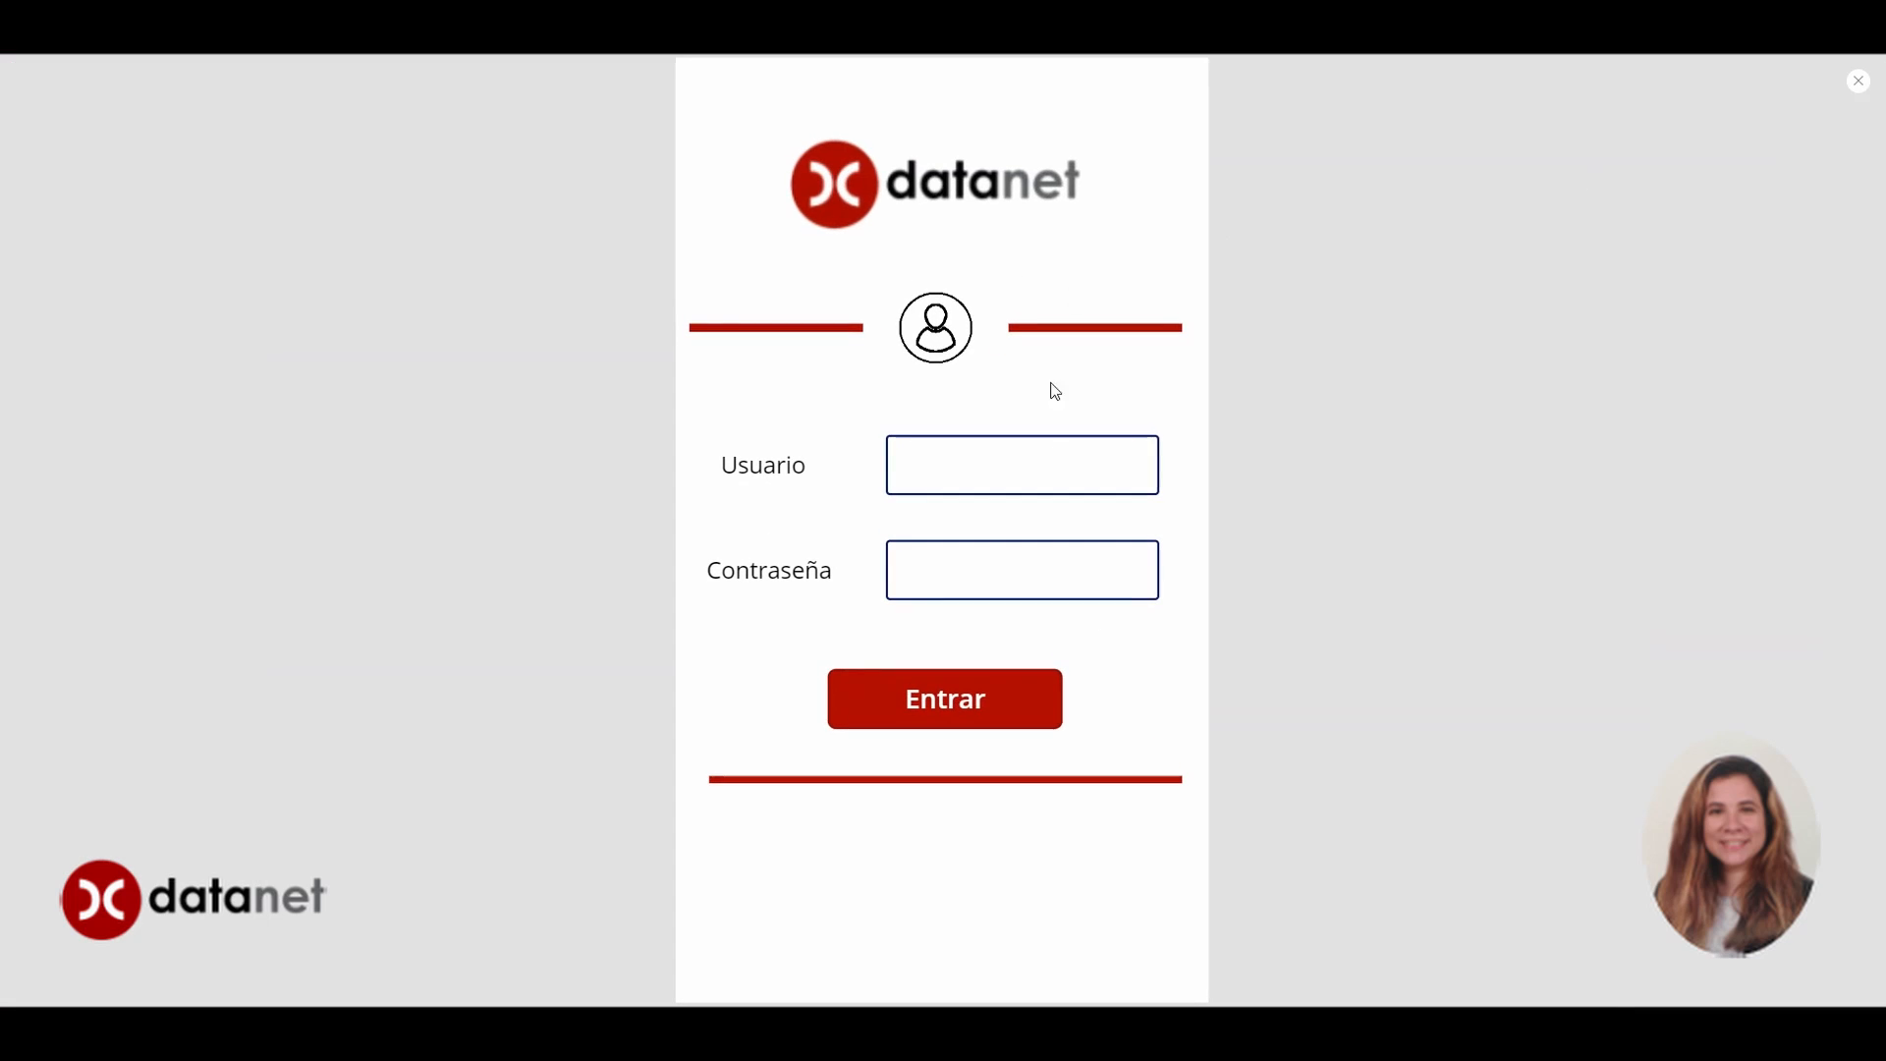
{"action": "left_click", "coordinate": [1059, 456]}
{"action": "type", "text": "saraas"}
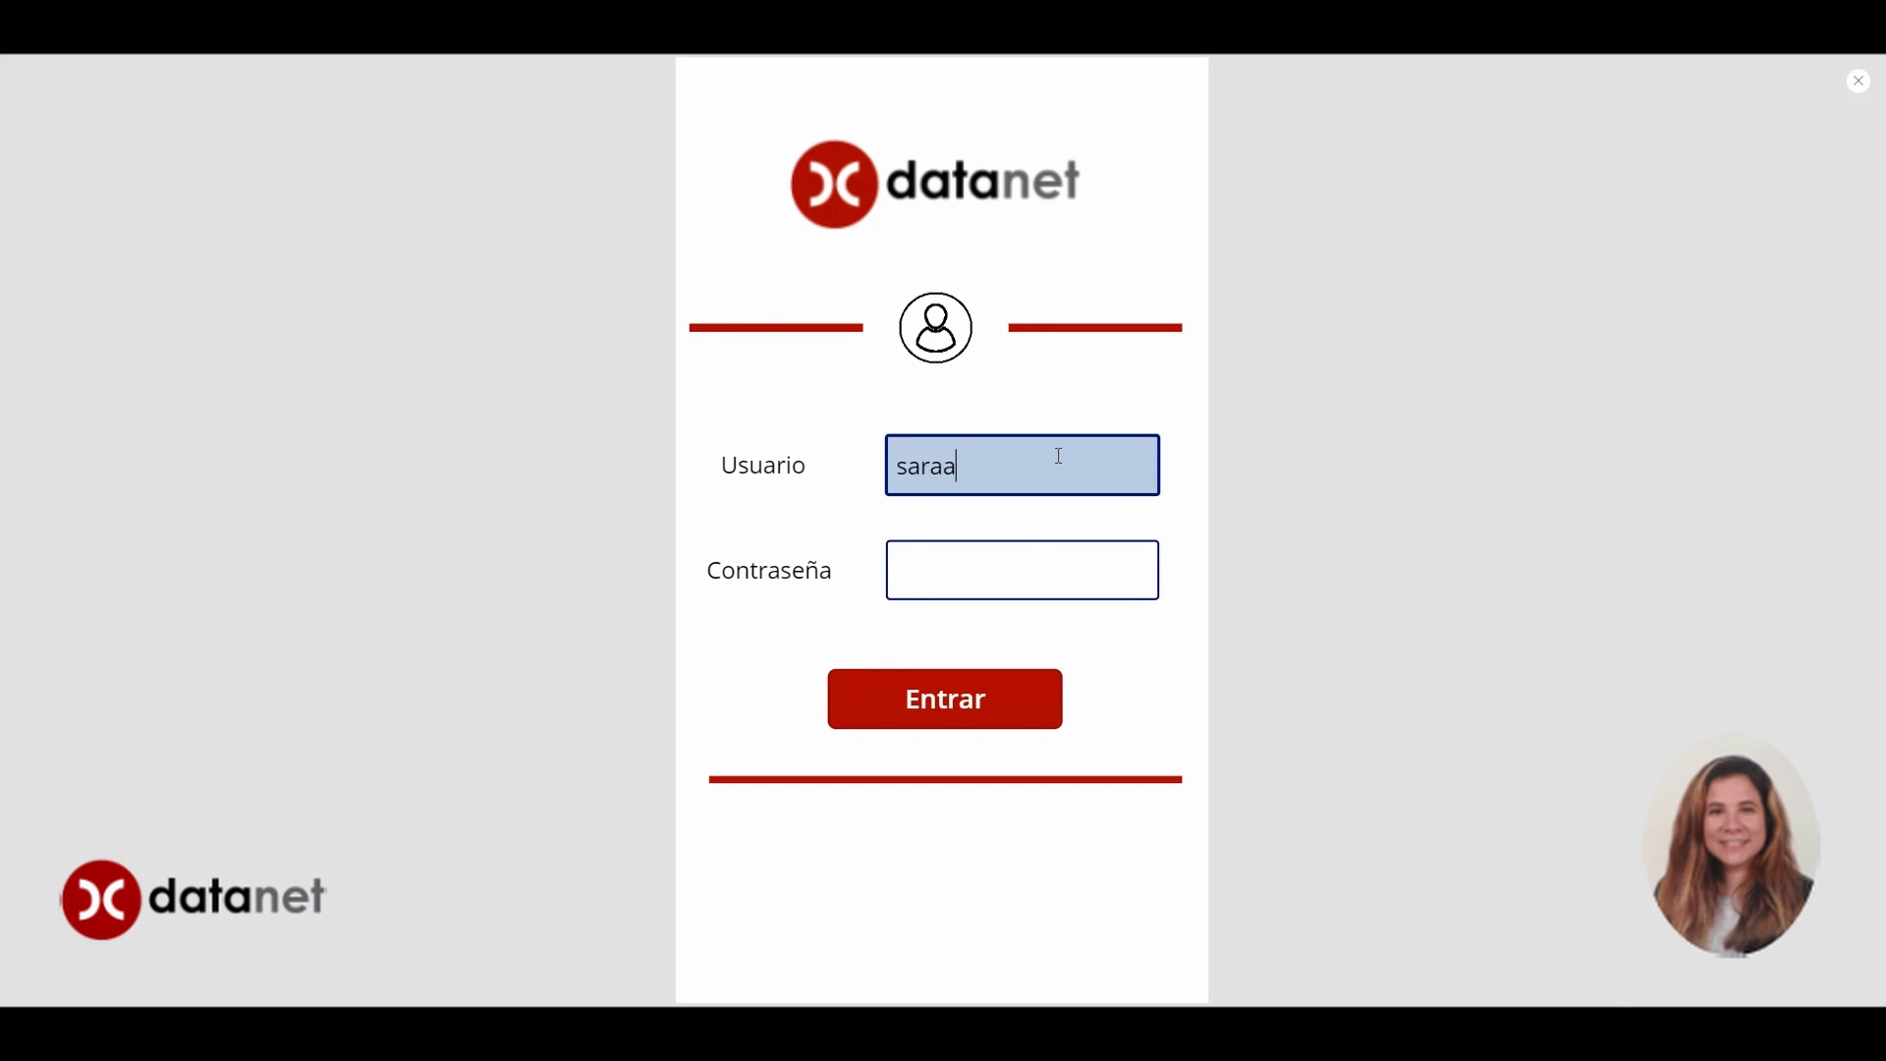
{"action": "left_click", "coordinate": [1023, 553]}
{"action": "type", "text": "••••••••••"}
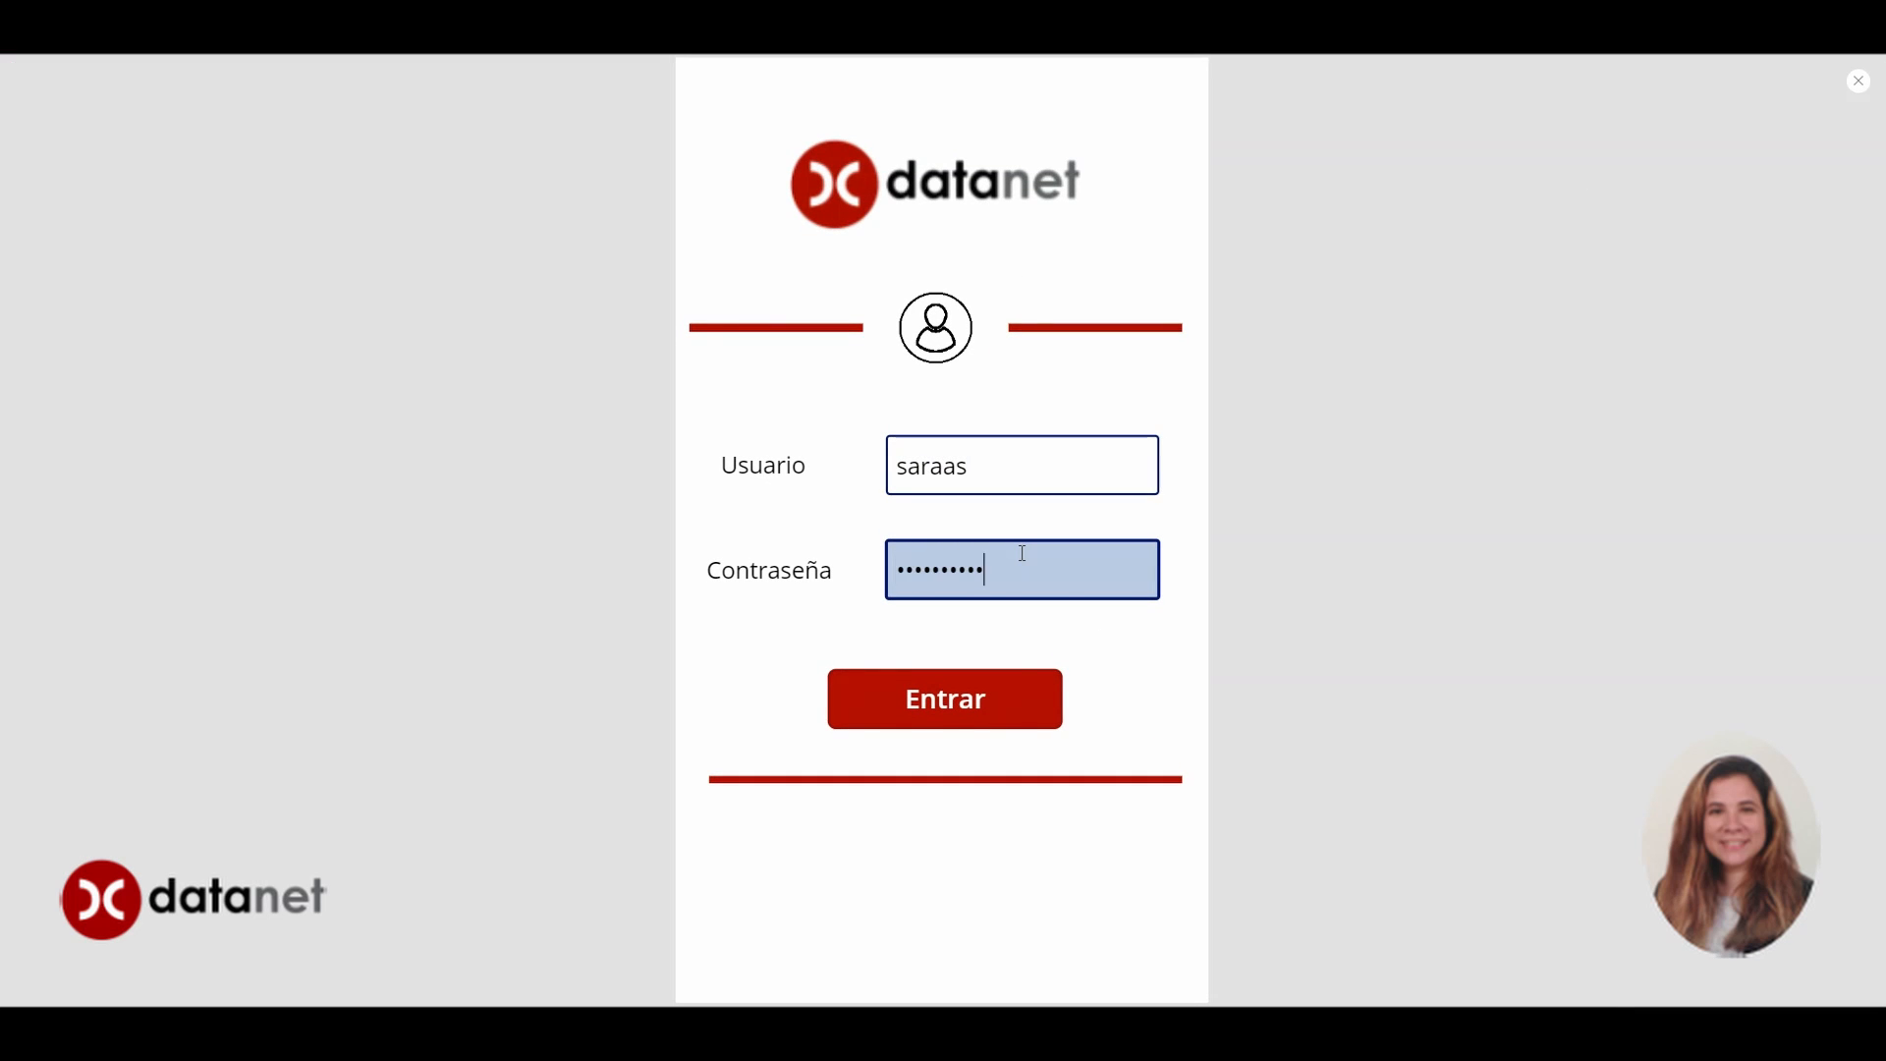
{"action": "left_click", "coordinate": [1000, 706]}
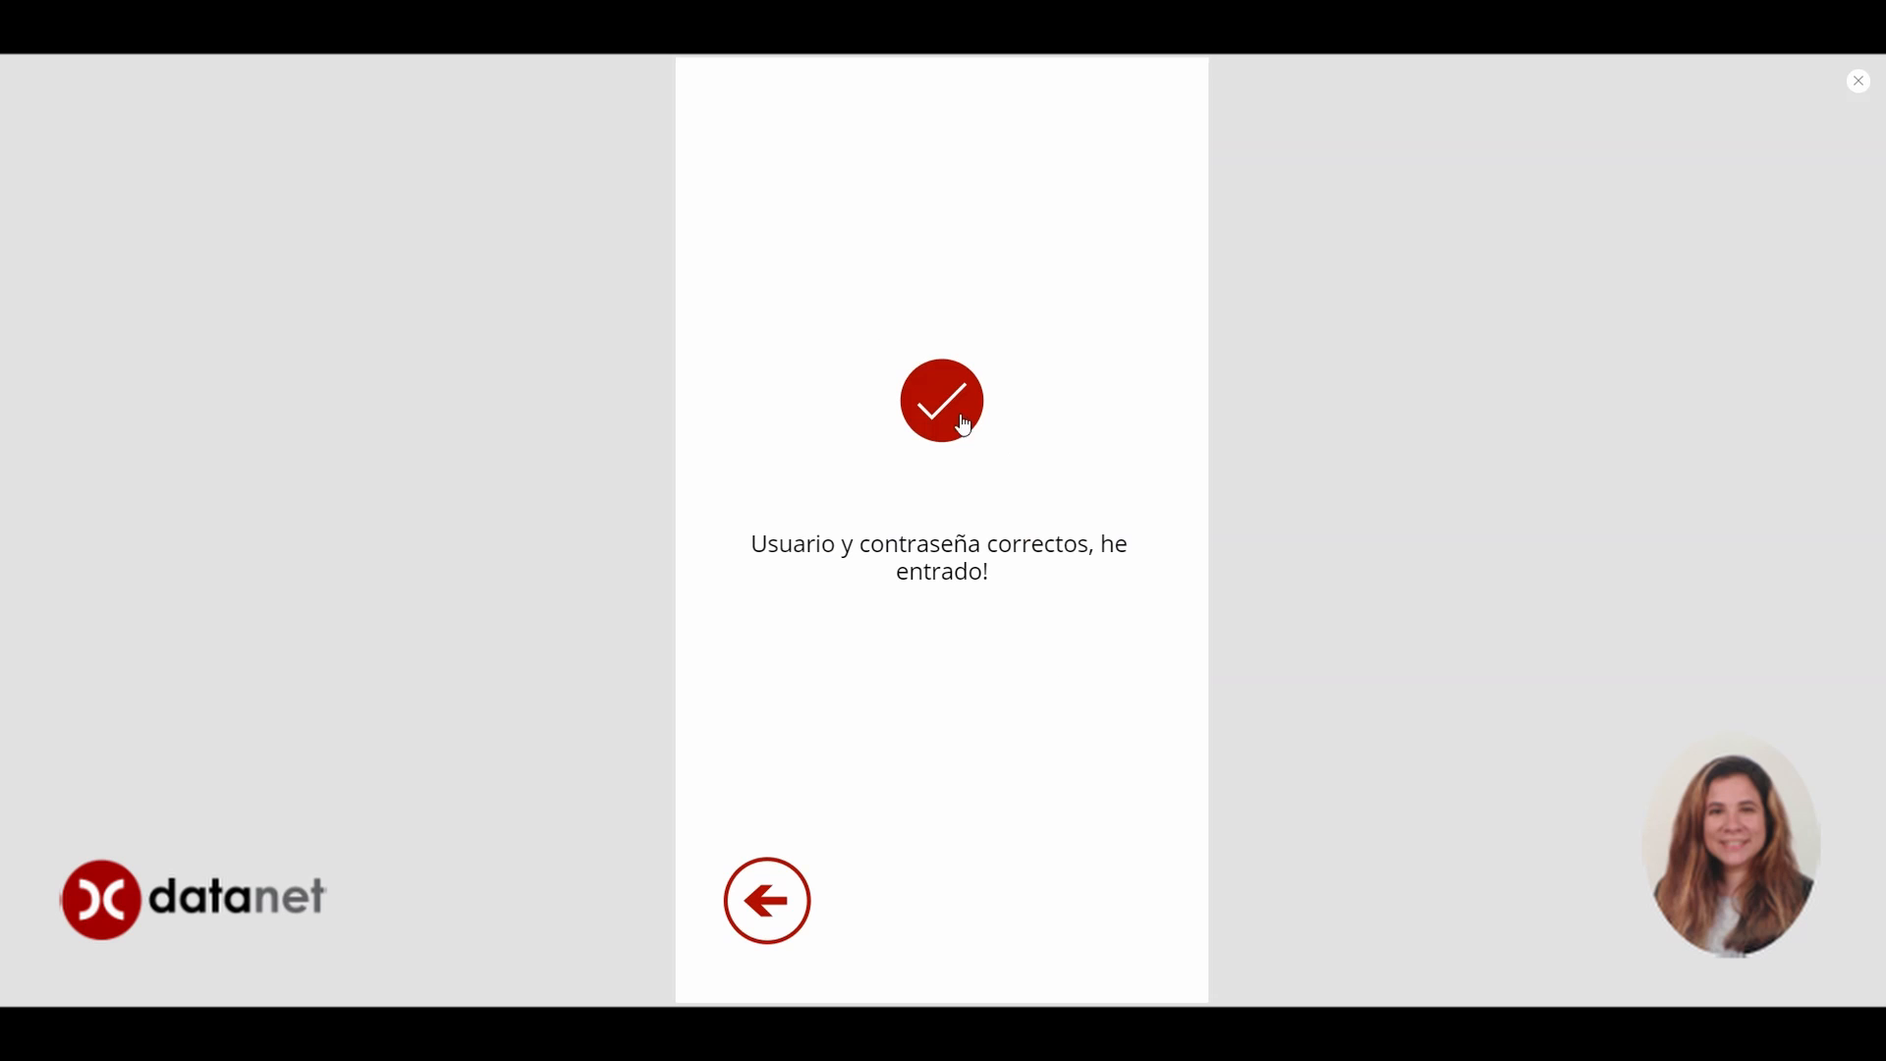
{"action": "left_click", "coordinate": [758, 898]}
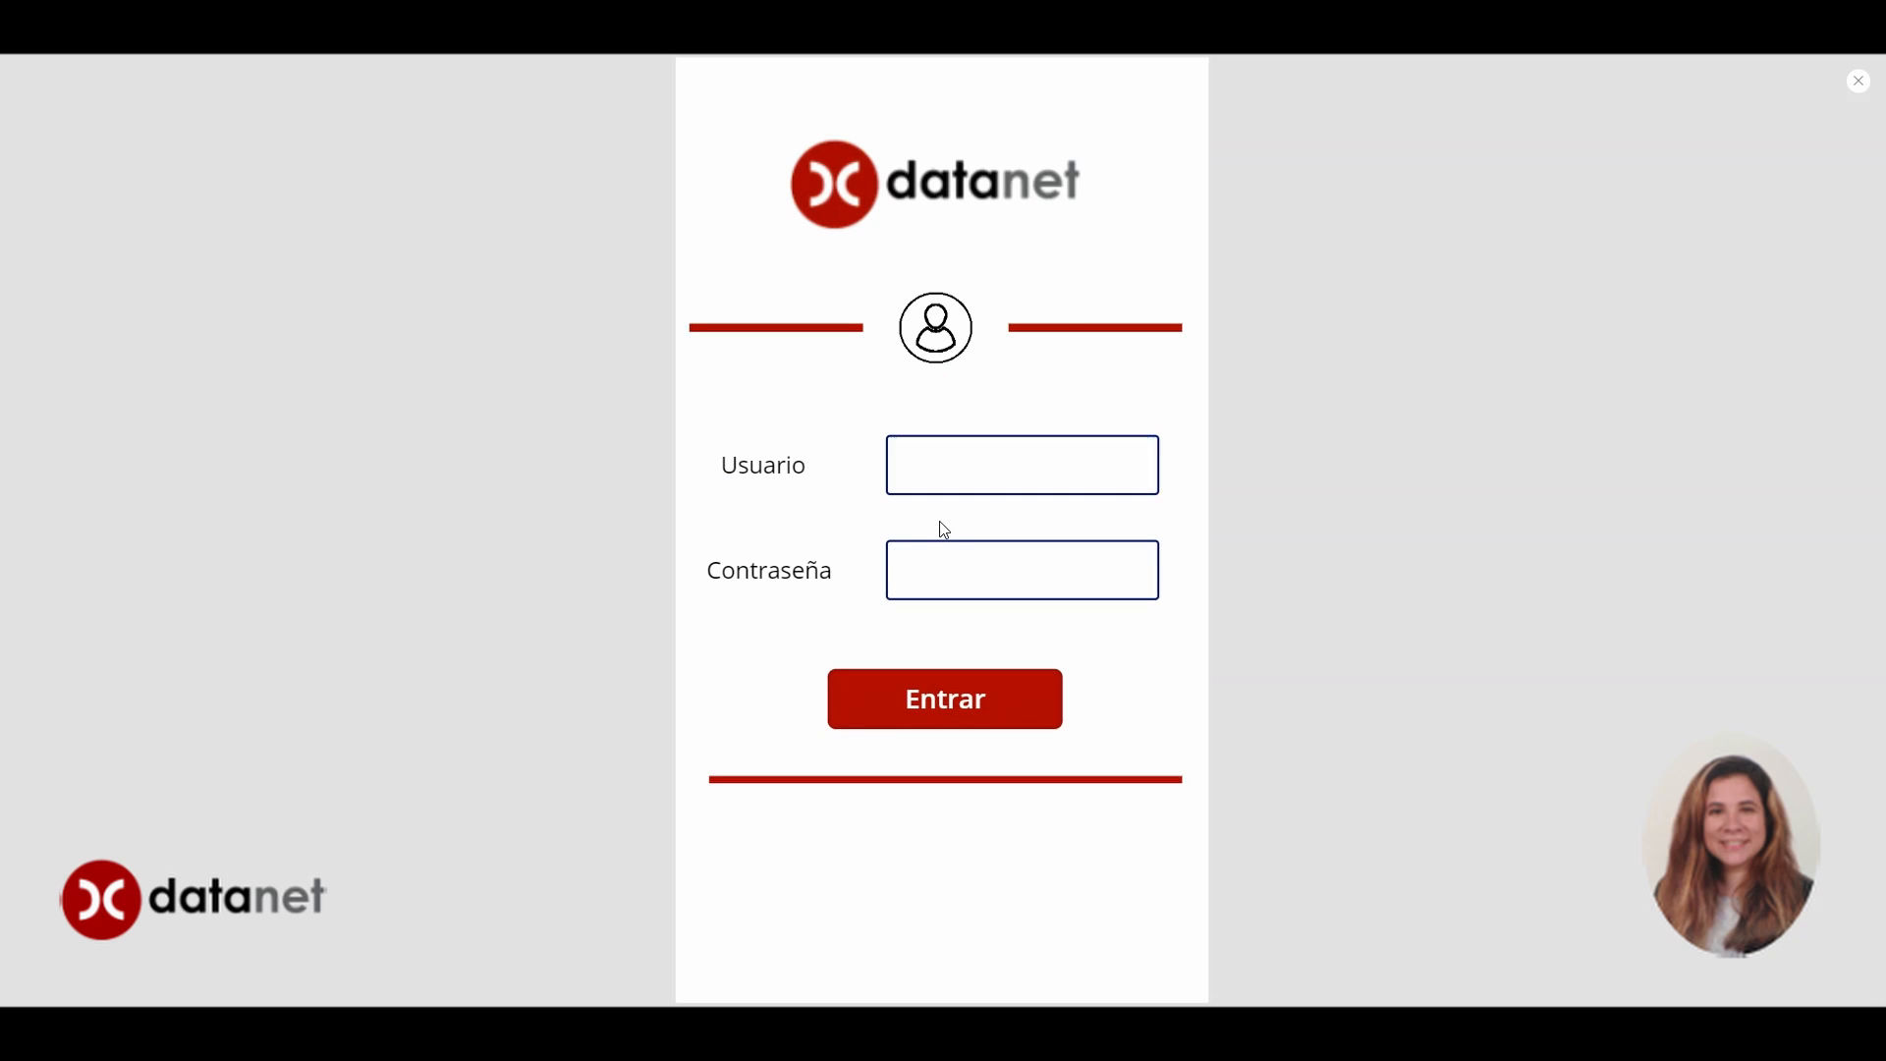
Try logging in with a different username and a wrong password
{"action": "left_click", "coordinate": [934, 480]}
{"action": "type", "text": "s"}
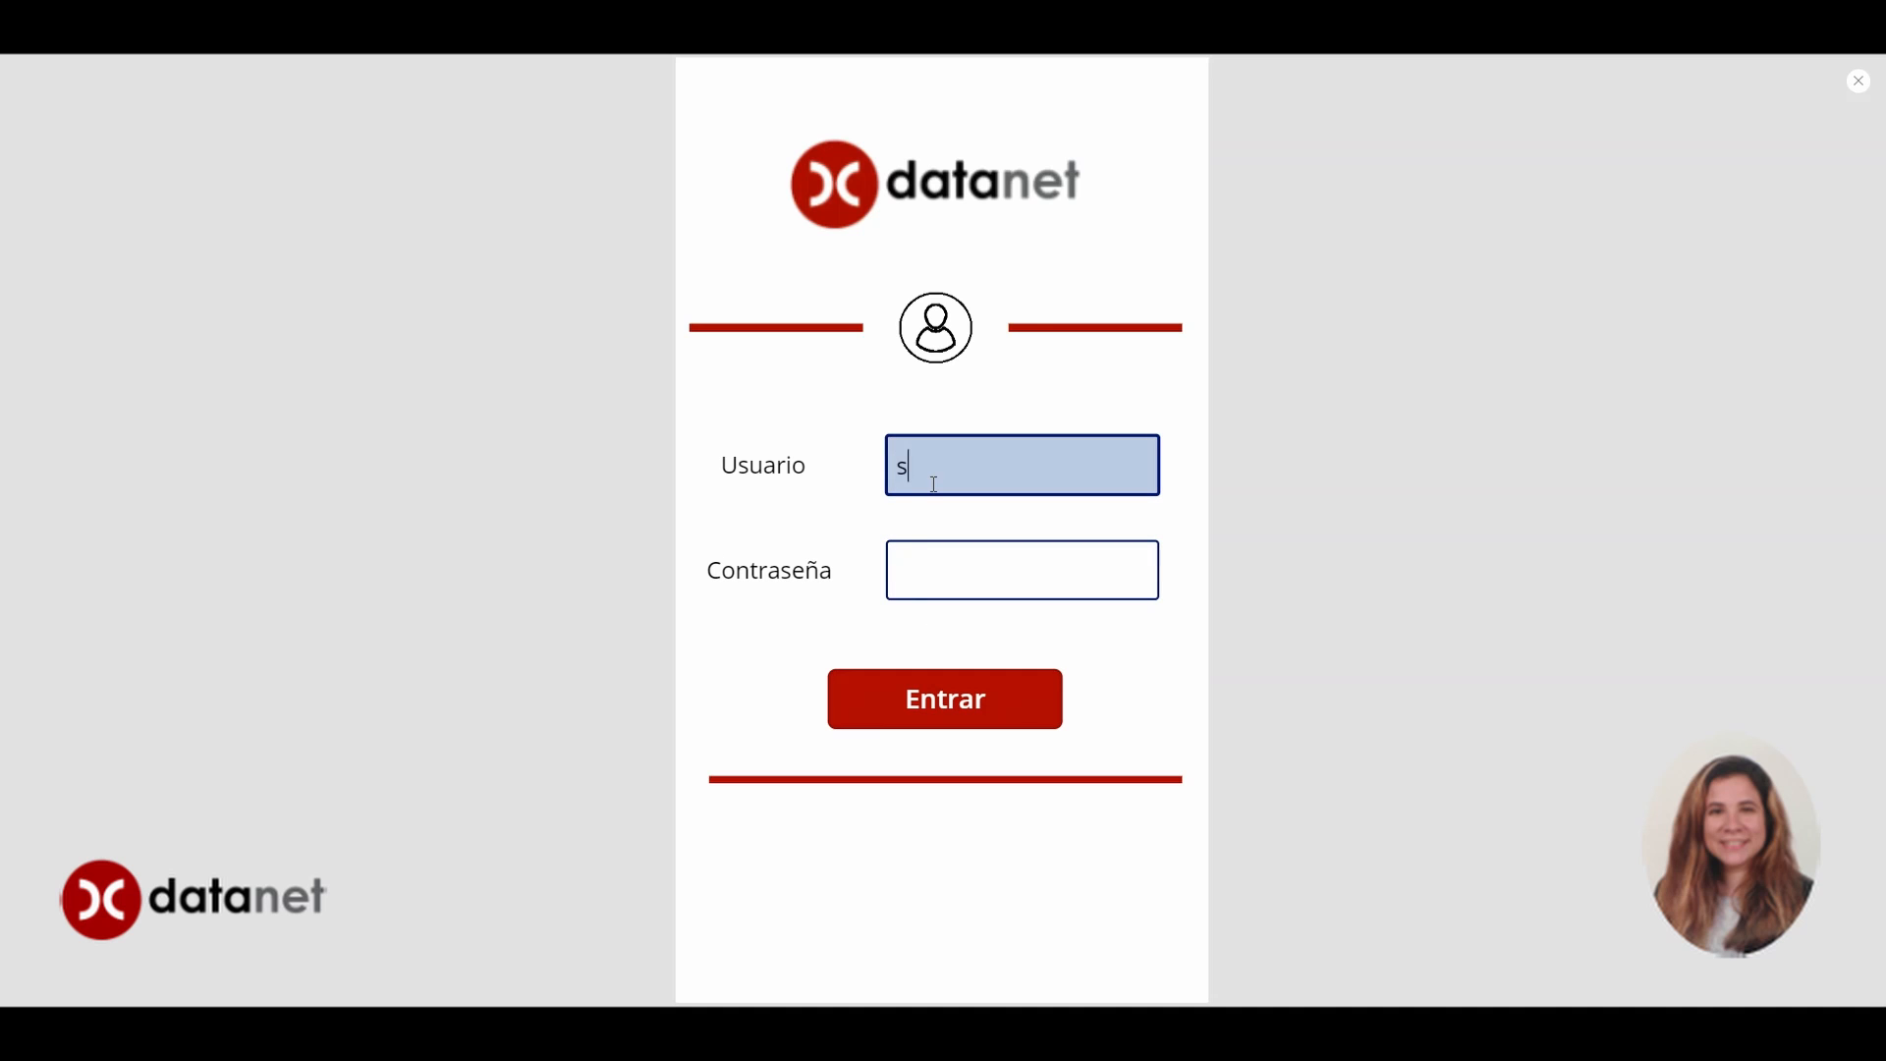
{"action": "type", "text": "ara"}
{"action": "left_click", "coordinate": [947, 564]}
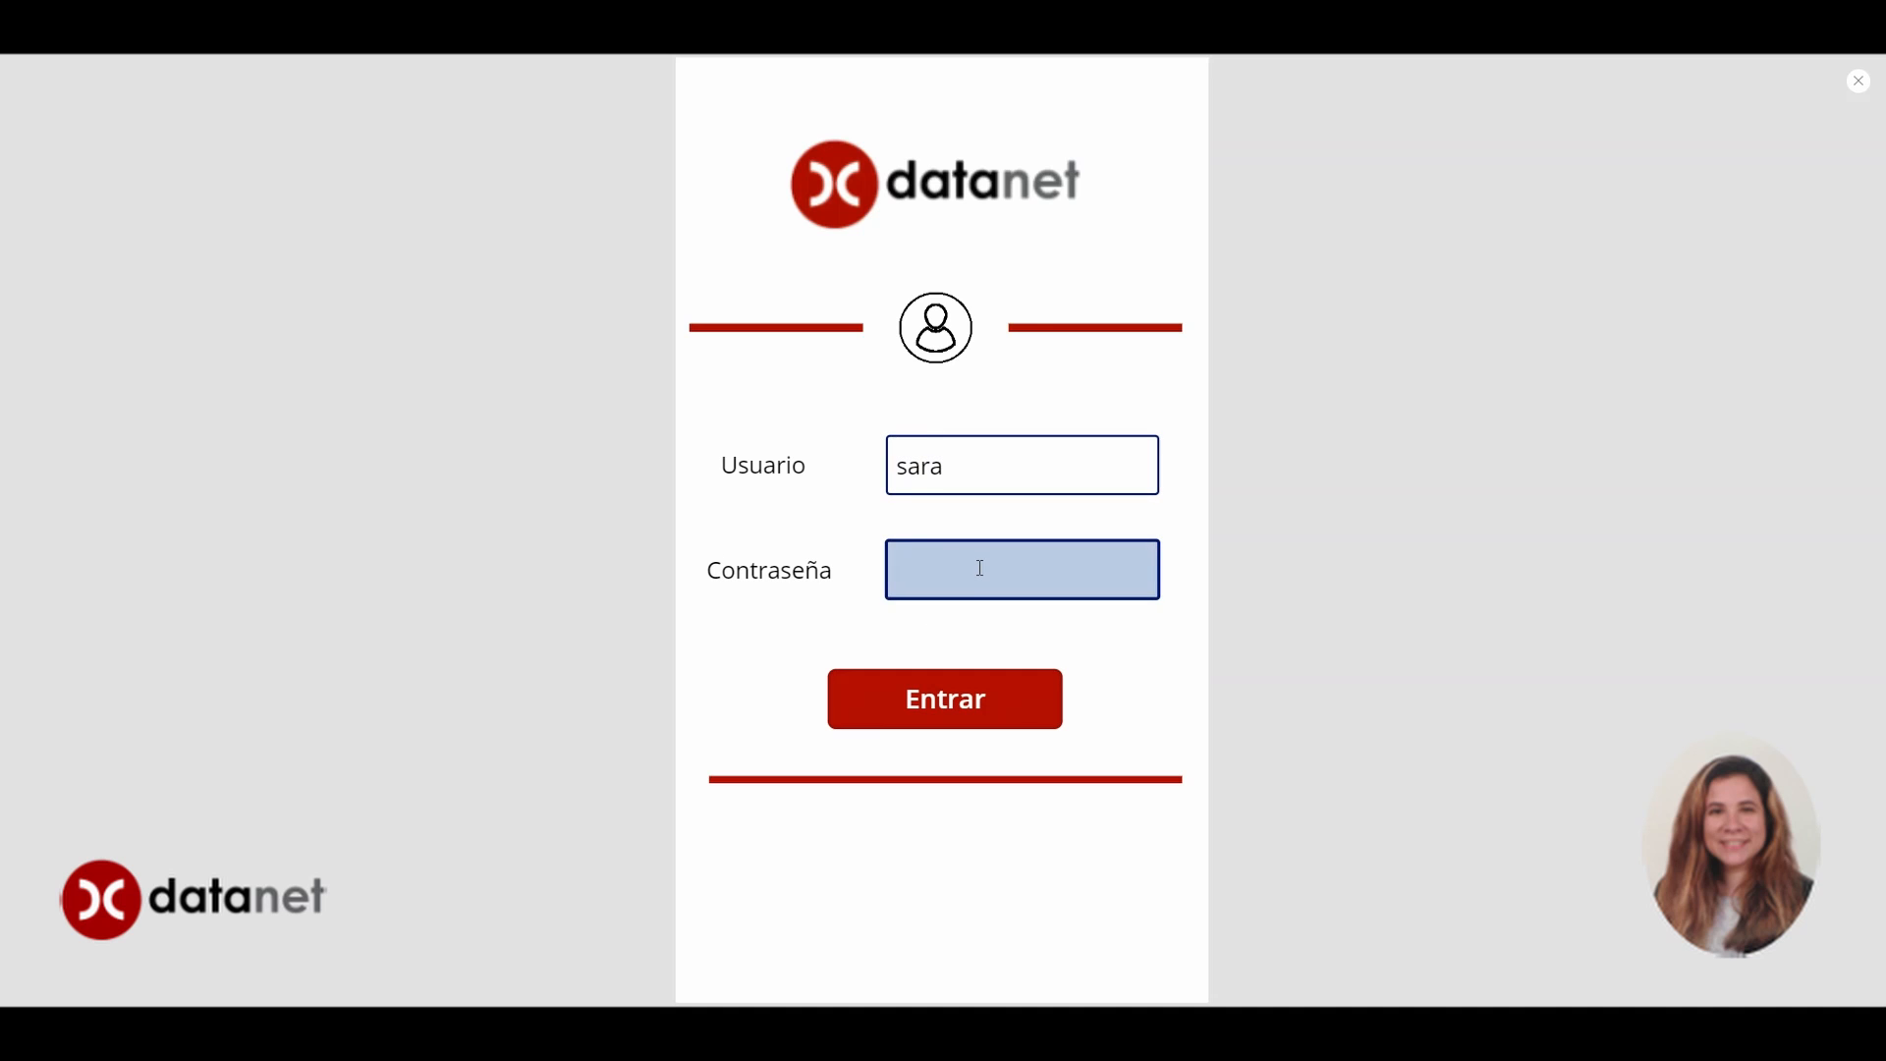
{"action": "type", "text": "1234"}
{"action": "left_click", "coordinate": [975, 699]}
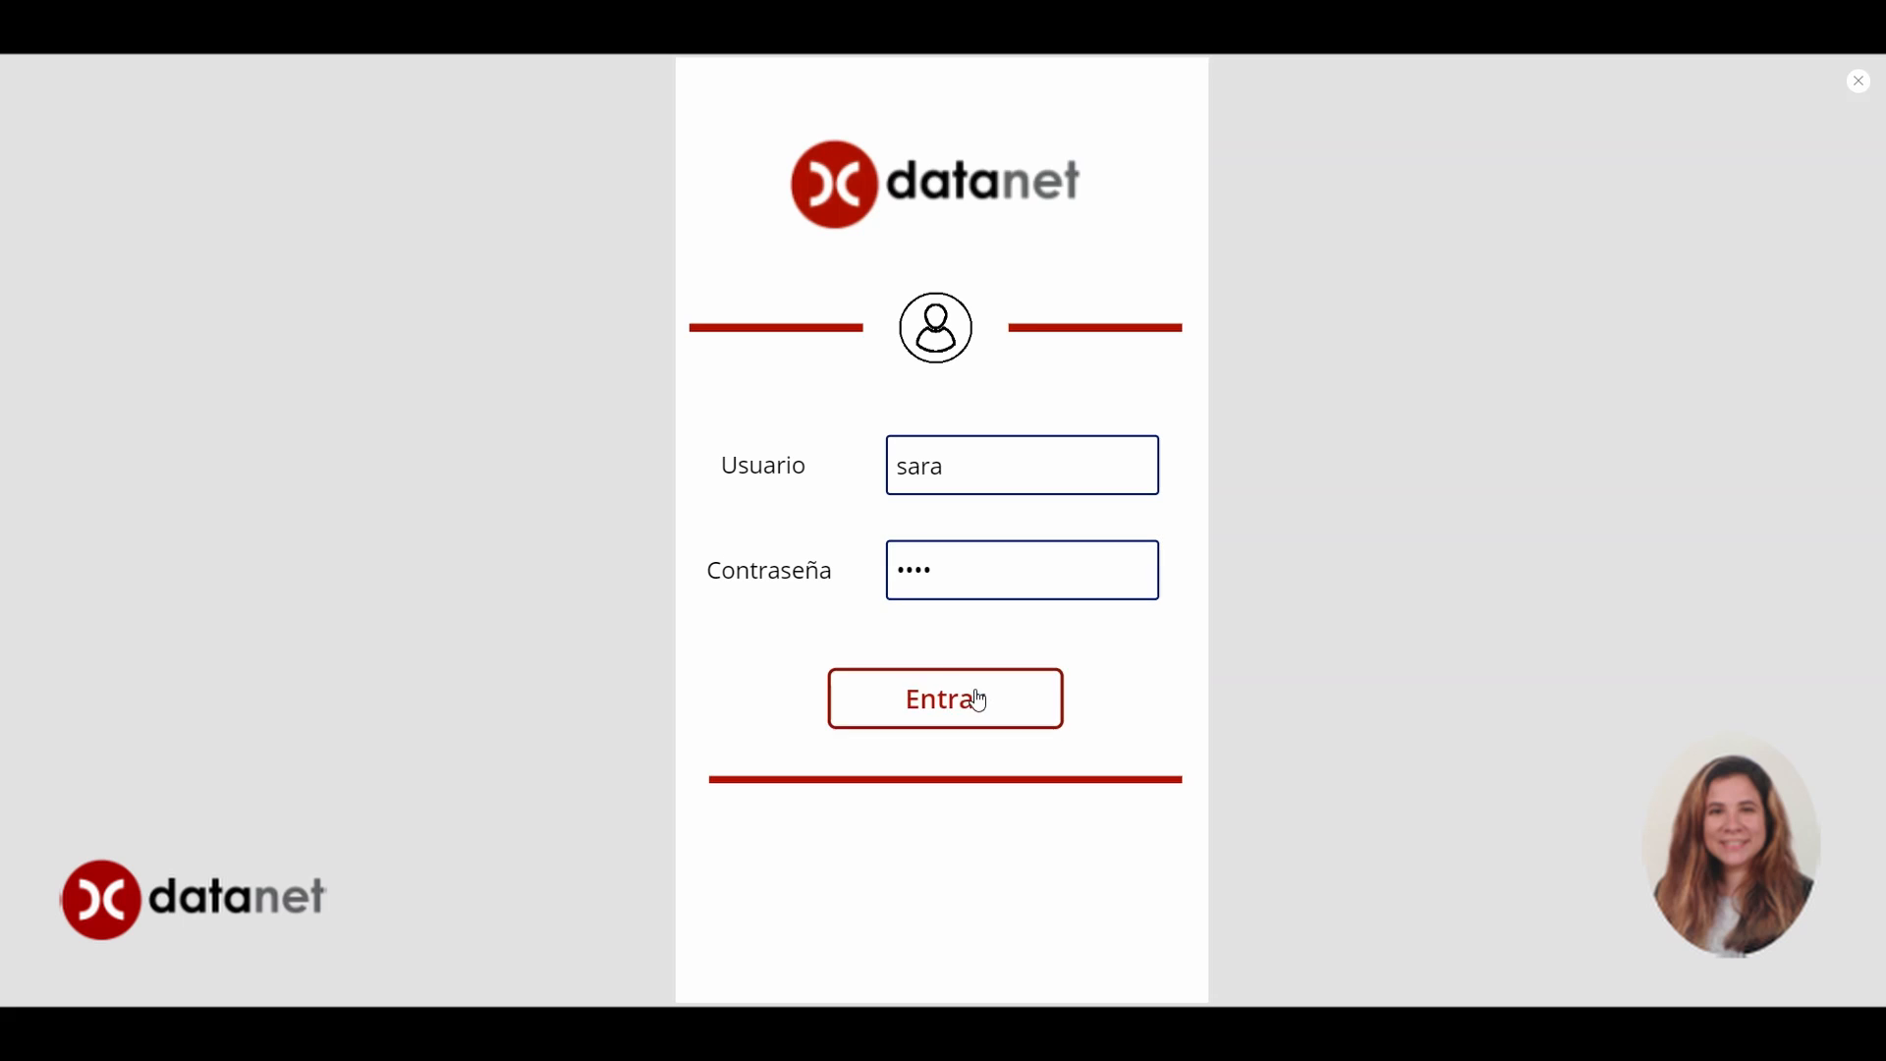